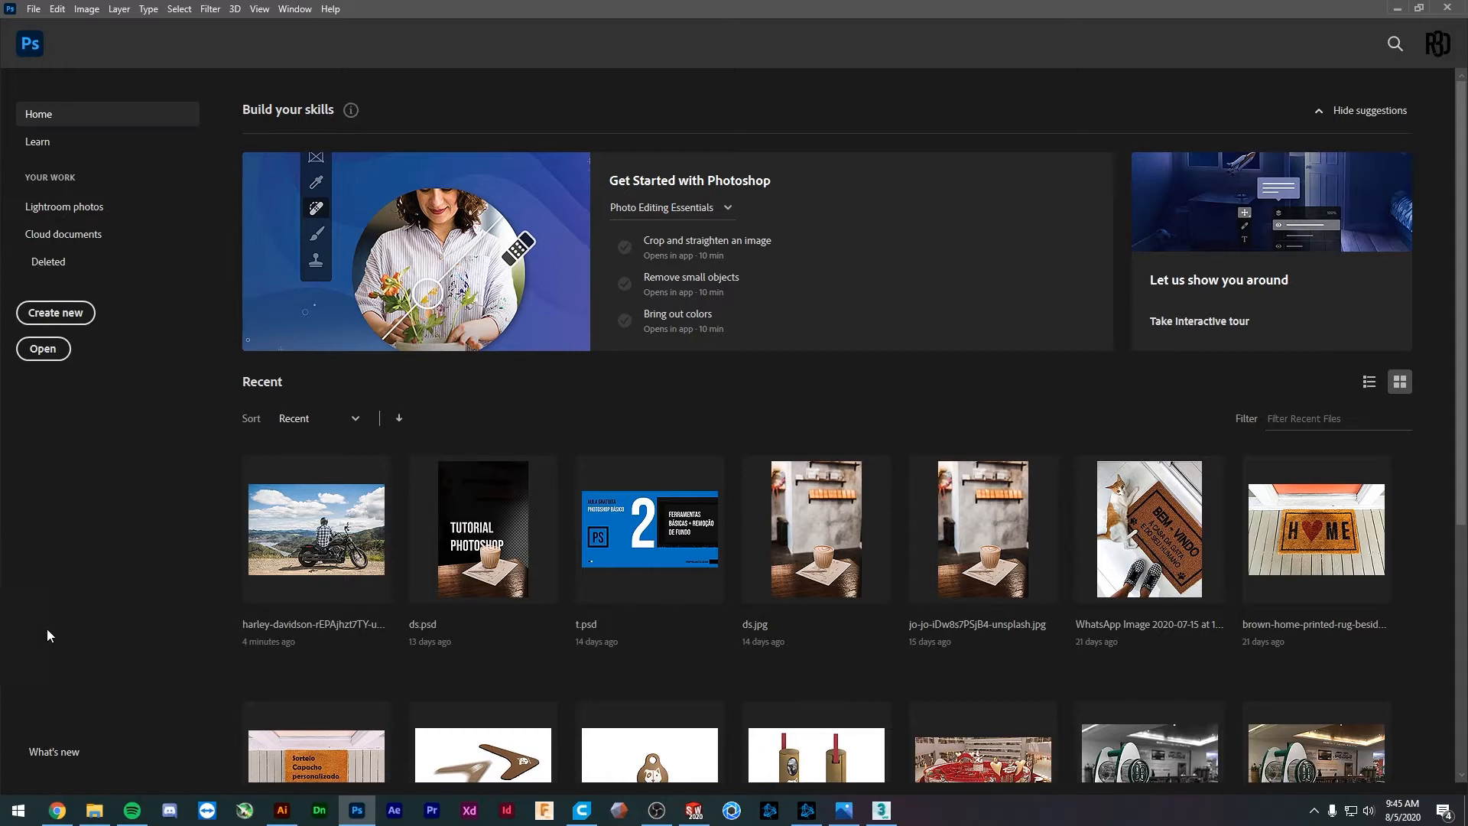
- Open the harley-davidson photo from the Tutorial PS3 folder and place the nathan-anderson night-sky image into the same document
{"action": "left_click", "coordinate": [94, 810]}
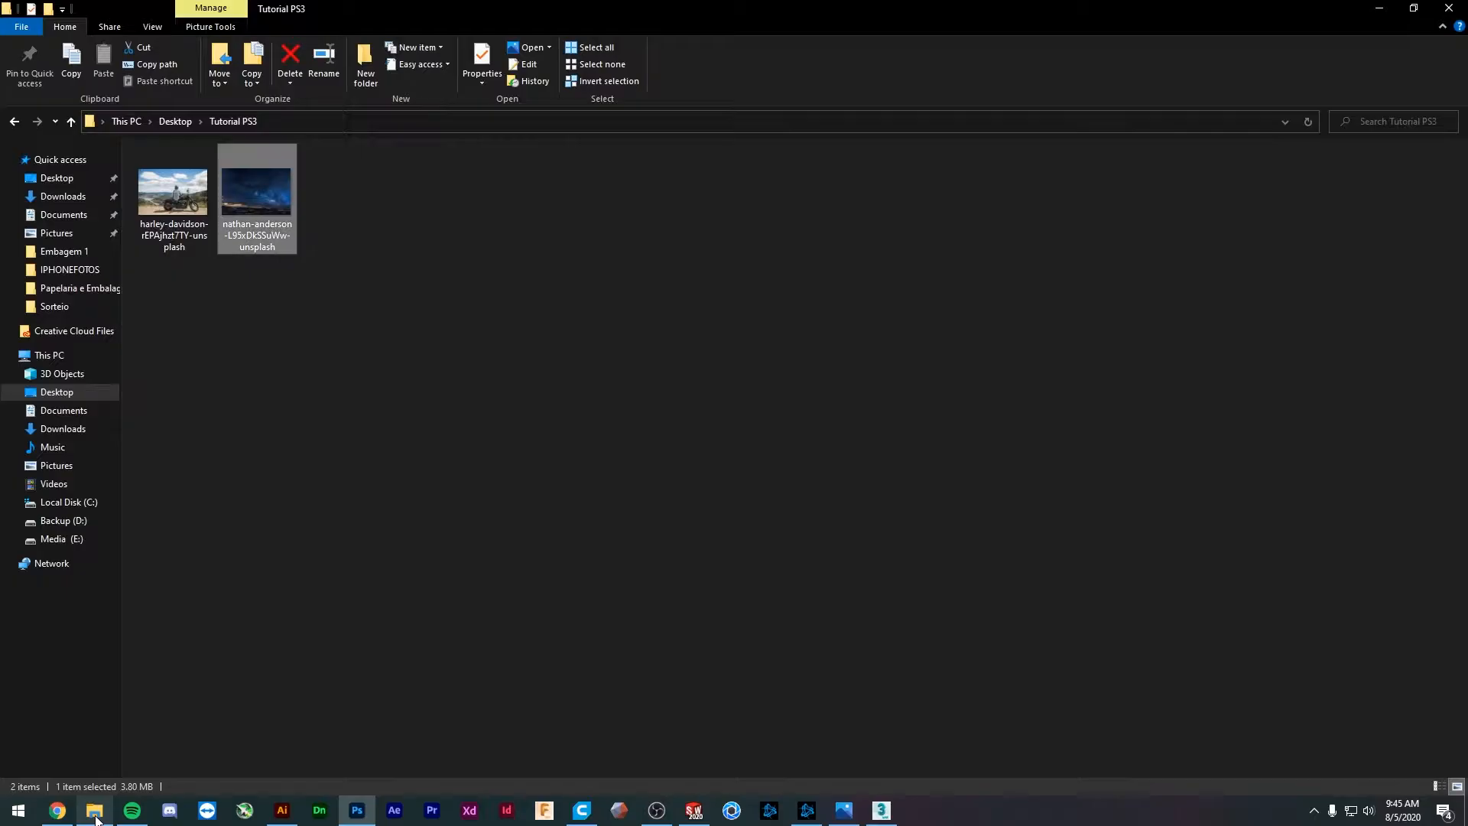
{"action": "left_click_drag", "start_coordinate": [182, 191], "coordinate": [879, 485]}
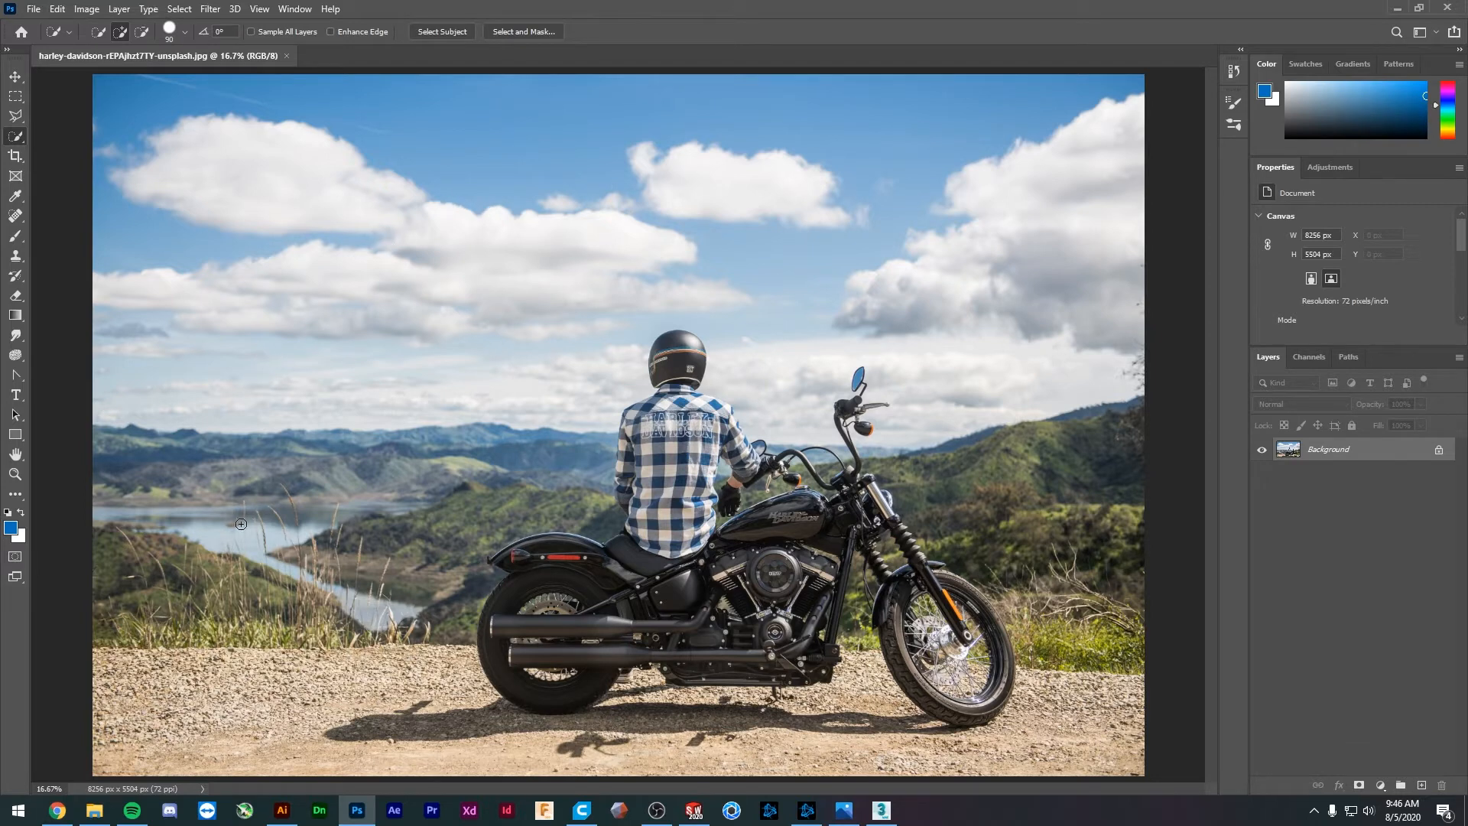
{"action": "key", "text": "alt+Tab"}
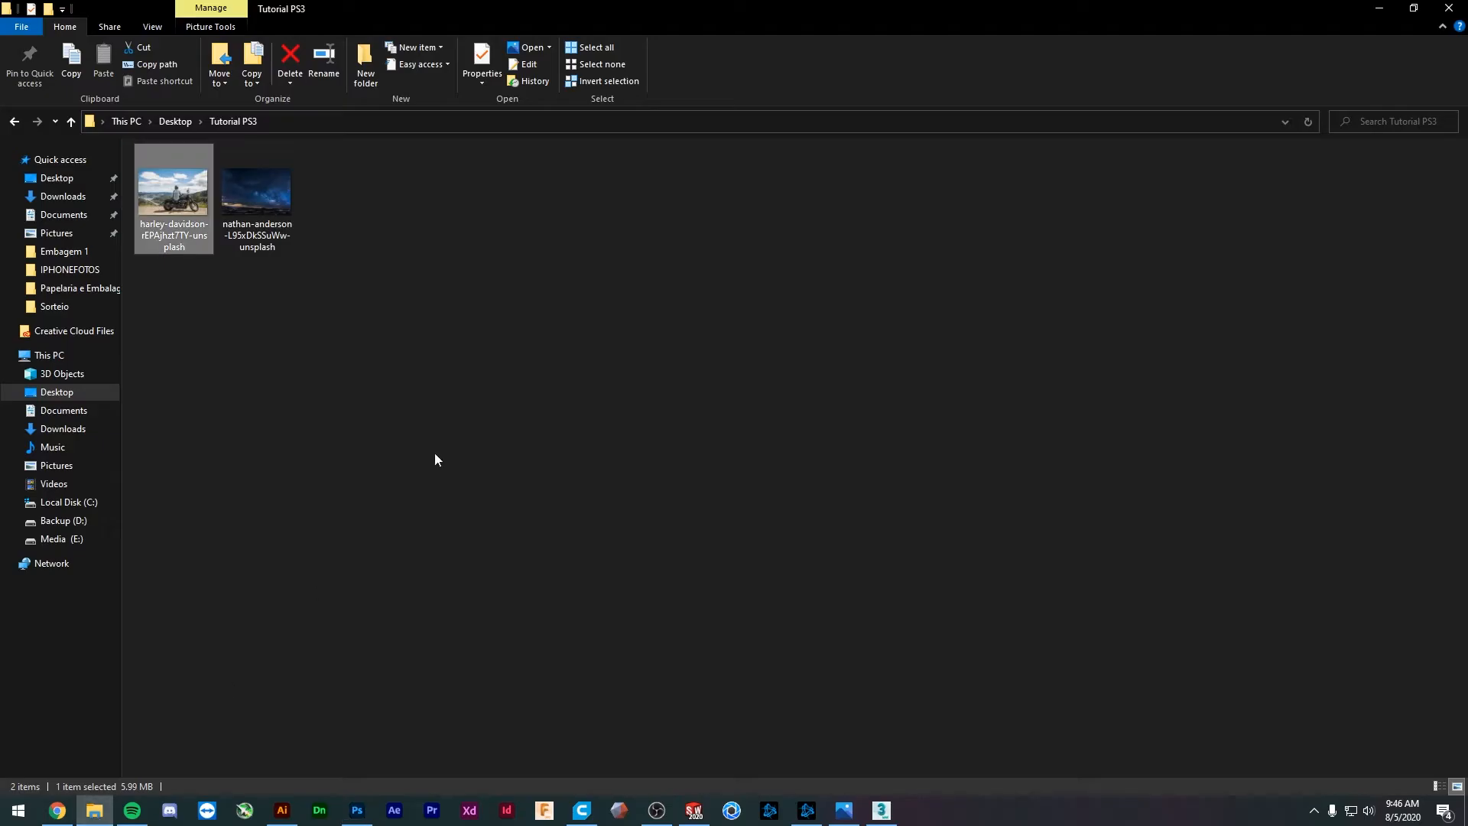
{"action": "left_click_drag", "start_coordinate": [265, 217], "coordinate": [592, 399]}
{"action": "key", "text": "alt+Tab"}
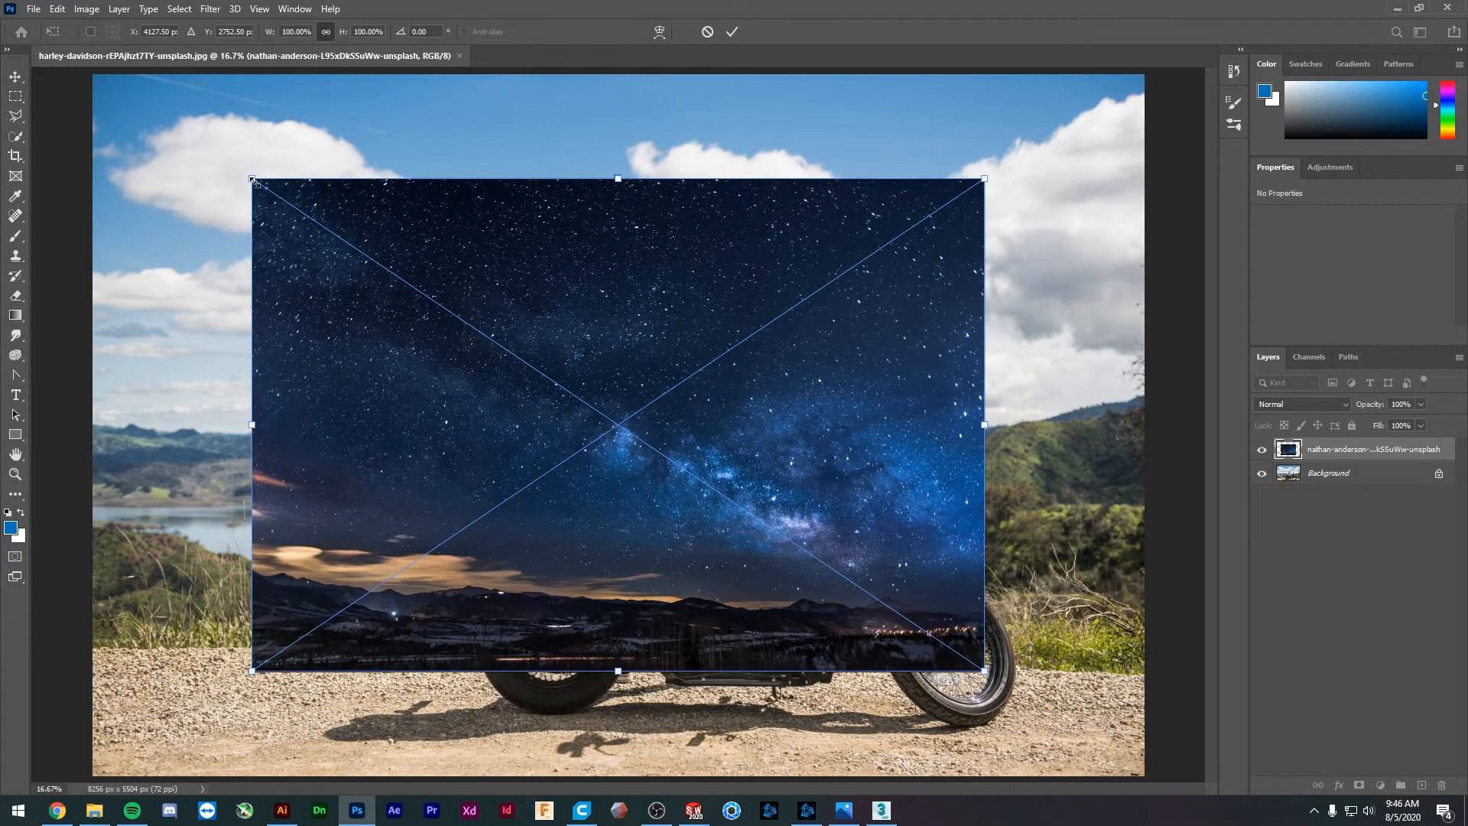
- Scale the placed night-sky image to about 144.66% and position it so it covers the photo's whole sky area
{"action": "left_click_drag", "start_coordinate": [254, 182], "coordinate": [86, 83]}
{"action": "left_click_drag", "start_coordinate": [981, 670], "coordinate": [1028, 510]}
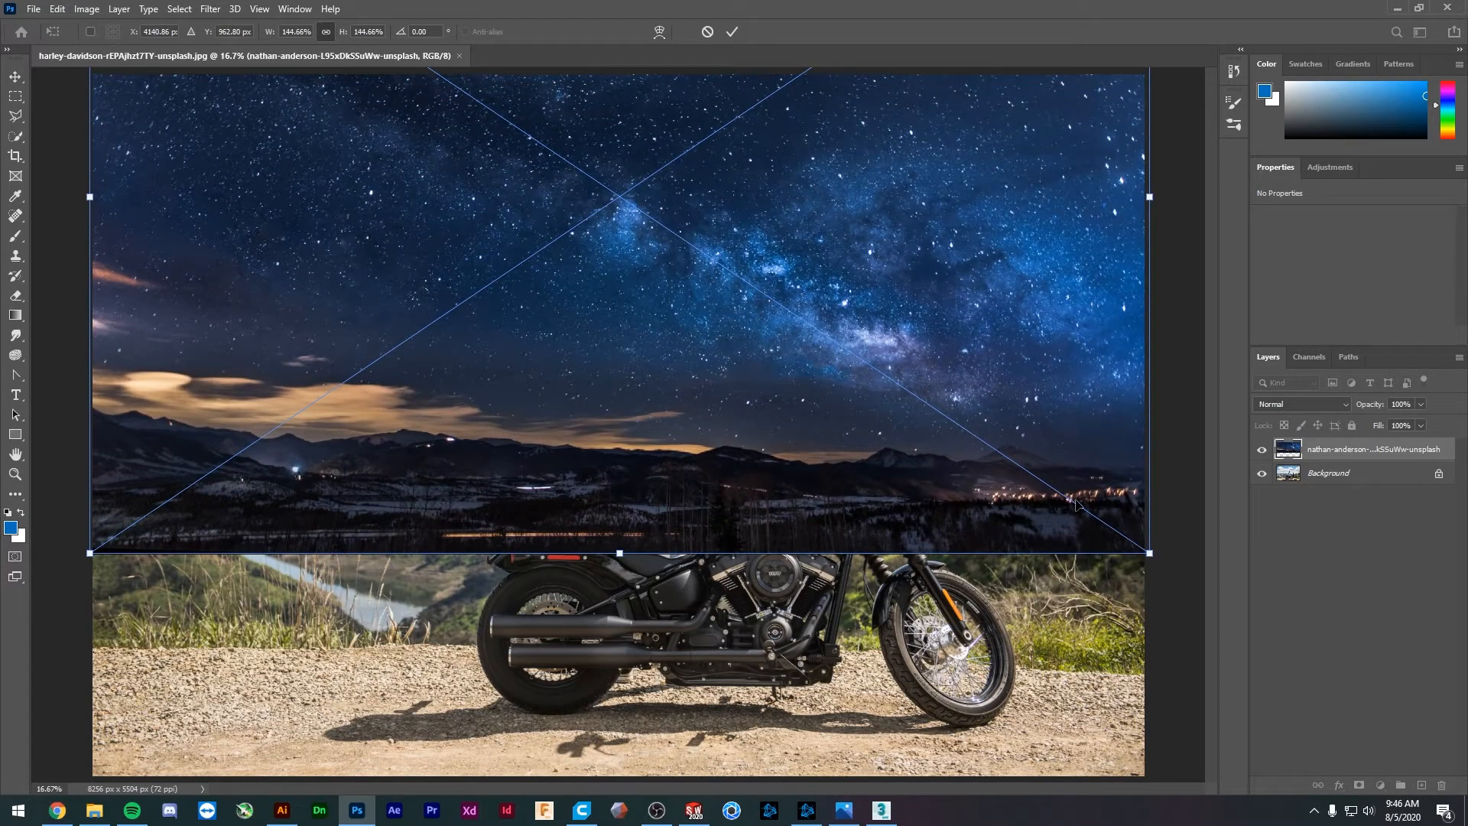
{"action": "key", "text": "Return"}
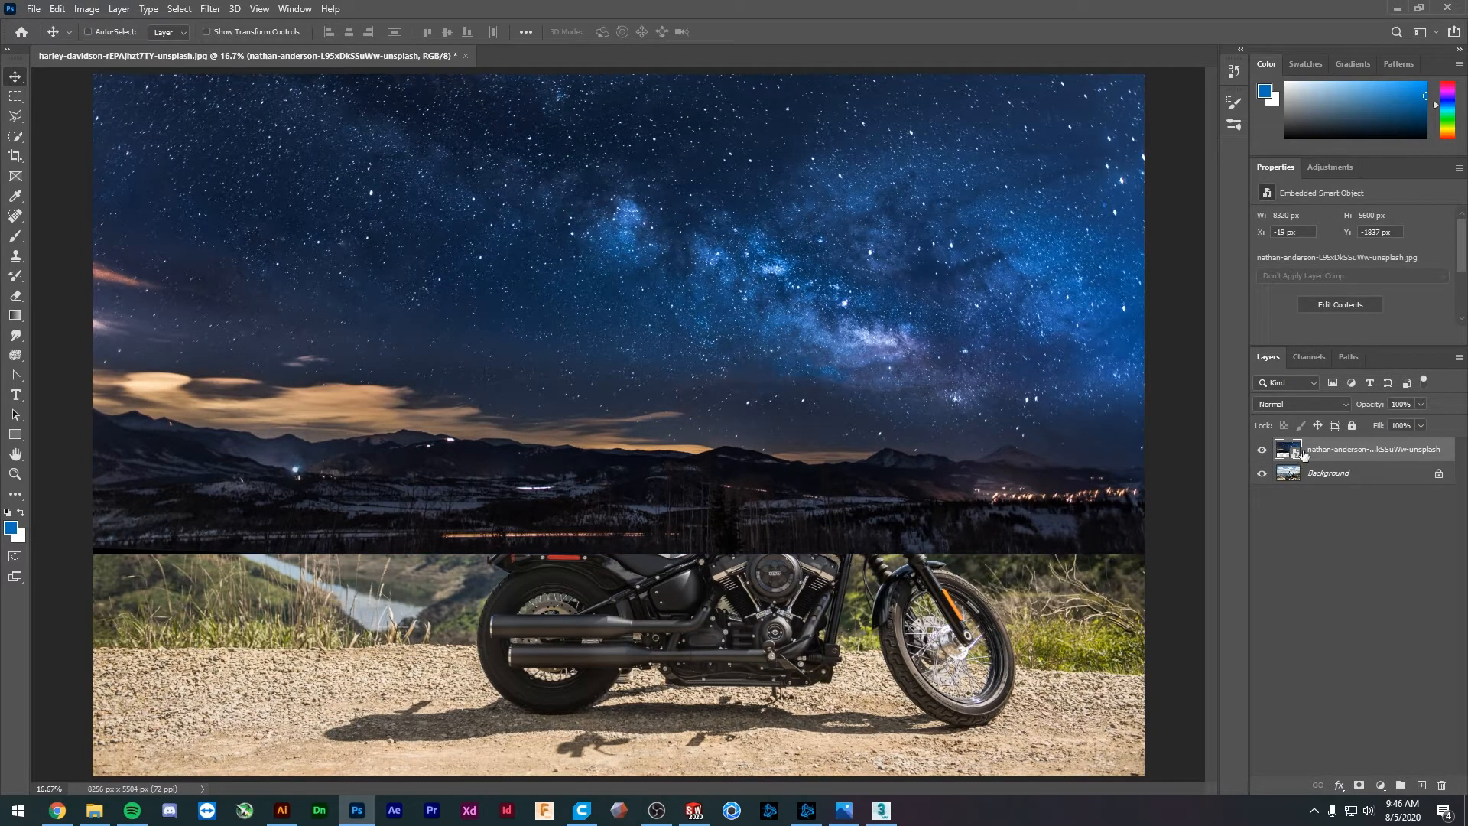
- Convert the locked Background into a normal layer named Layer 0 and put the night-sky layer beneath it
{"action": "left_click_drag", "start_coordinate": [1302, 452], "coordinate": [1315, 495]}
{"action": "double_click", "coordinate": [1331, 474]}
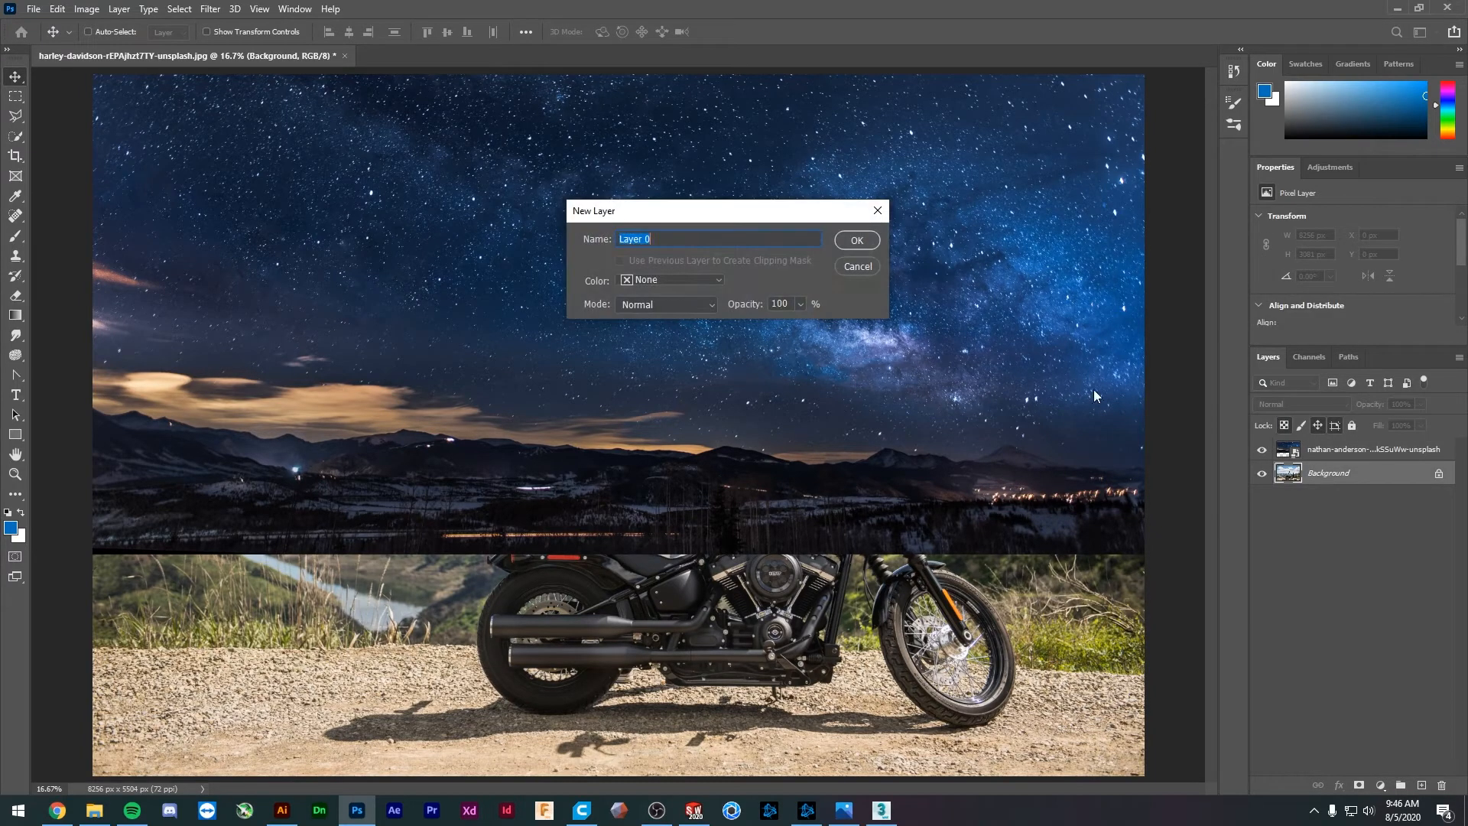
{"action": "left_click", "coordinate": [855, 241]}
{"action": "left_click_drag", "start_coordinate": [1328, 454], "coordinate": [1301, 493]}
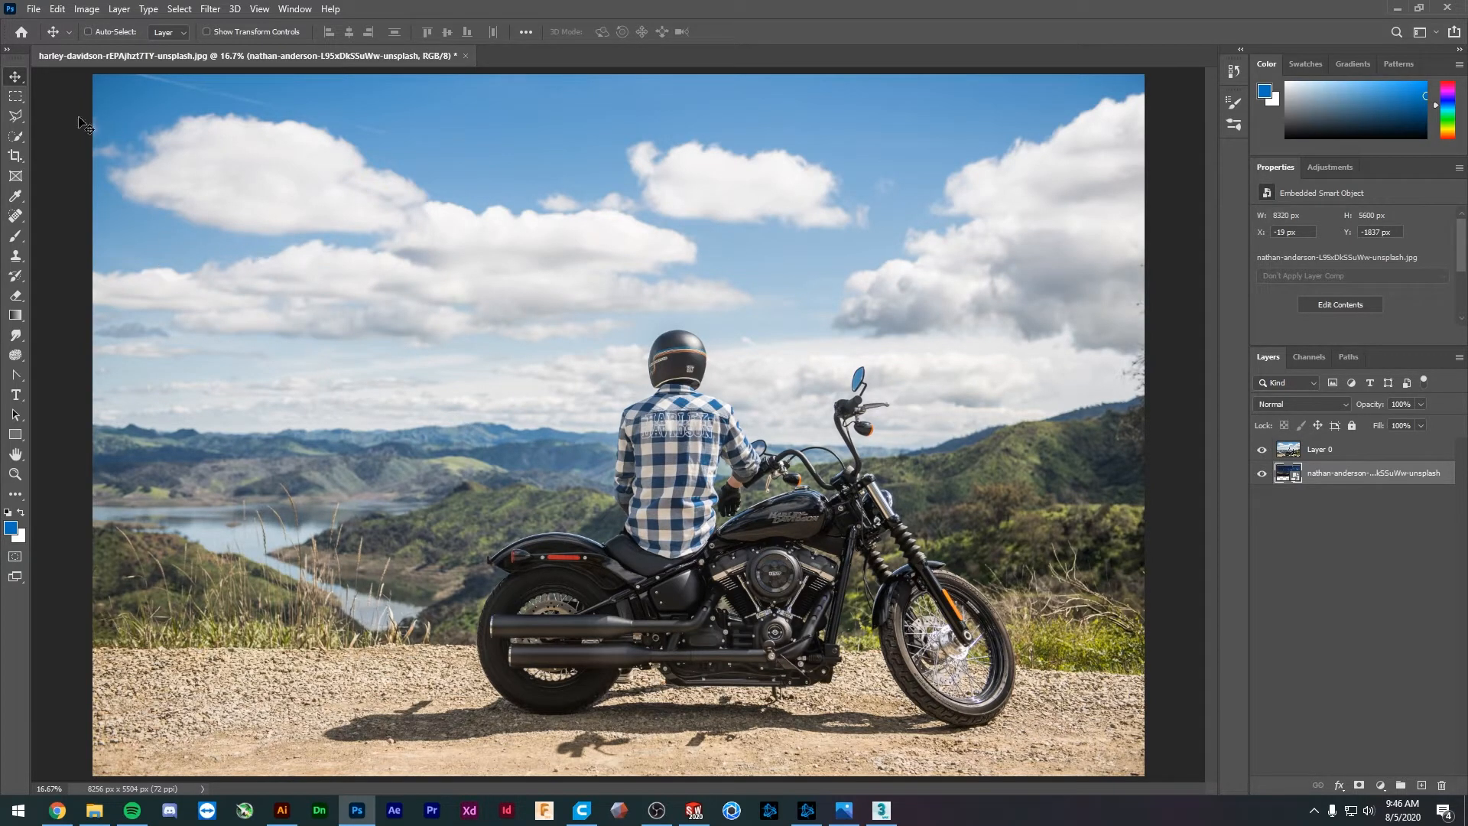
- Select the entire daytime sky on Layer 0 with the Quick Selection tool
{"action": "left_click", "coordinate": [15, 140]}
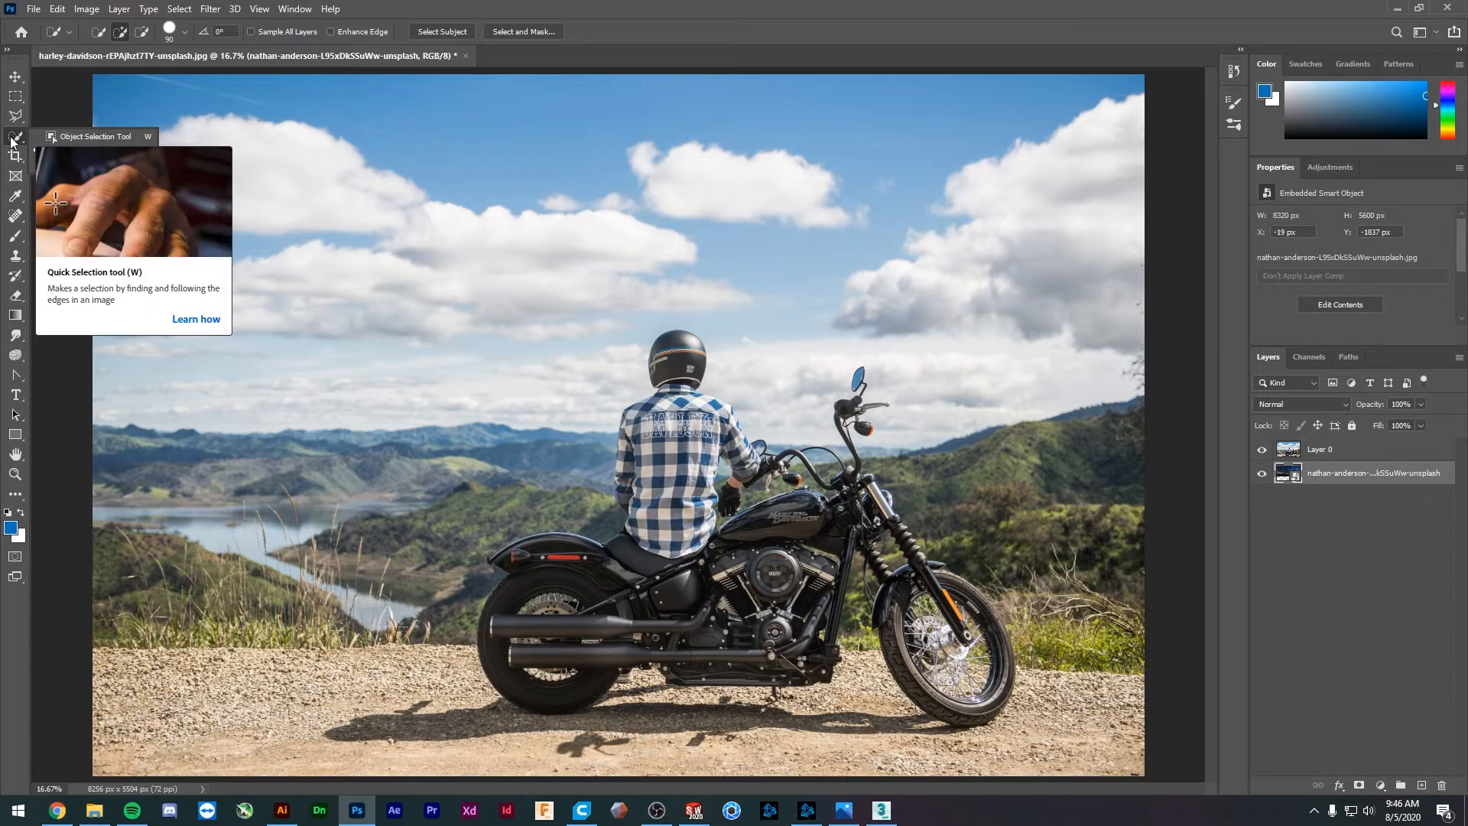
{"action": "left_click", "coordinate": [13, 143]}
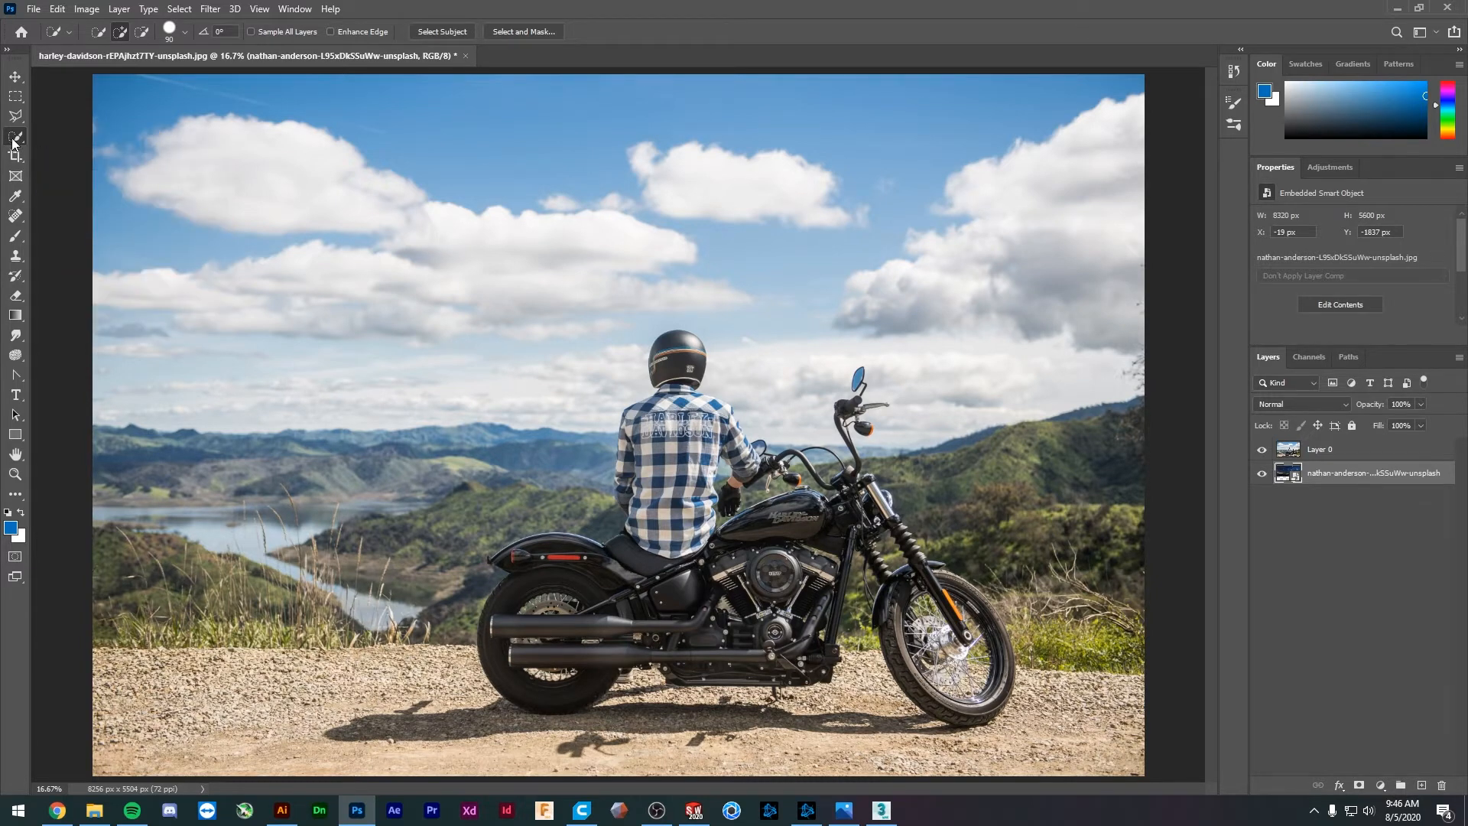
{"action": "left_click", "coordinate": [13, 142]}
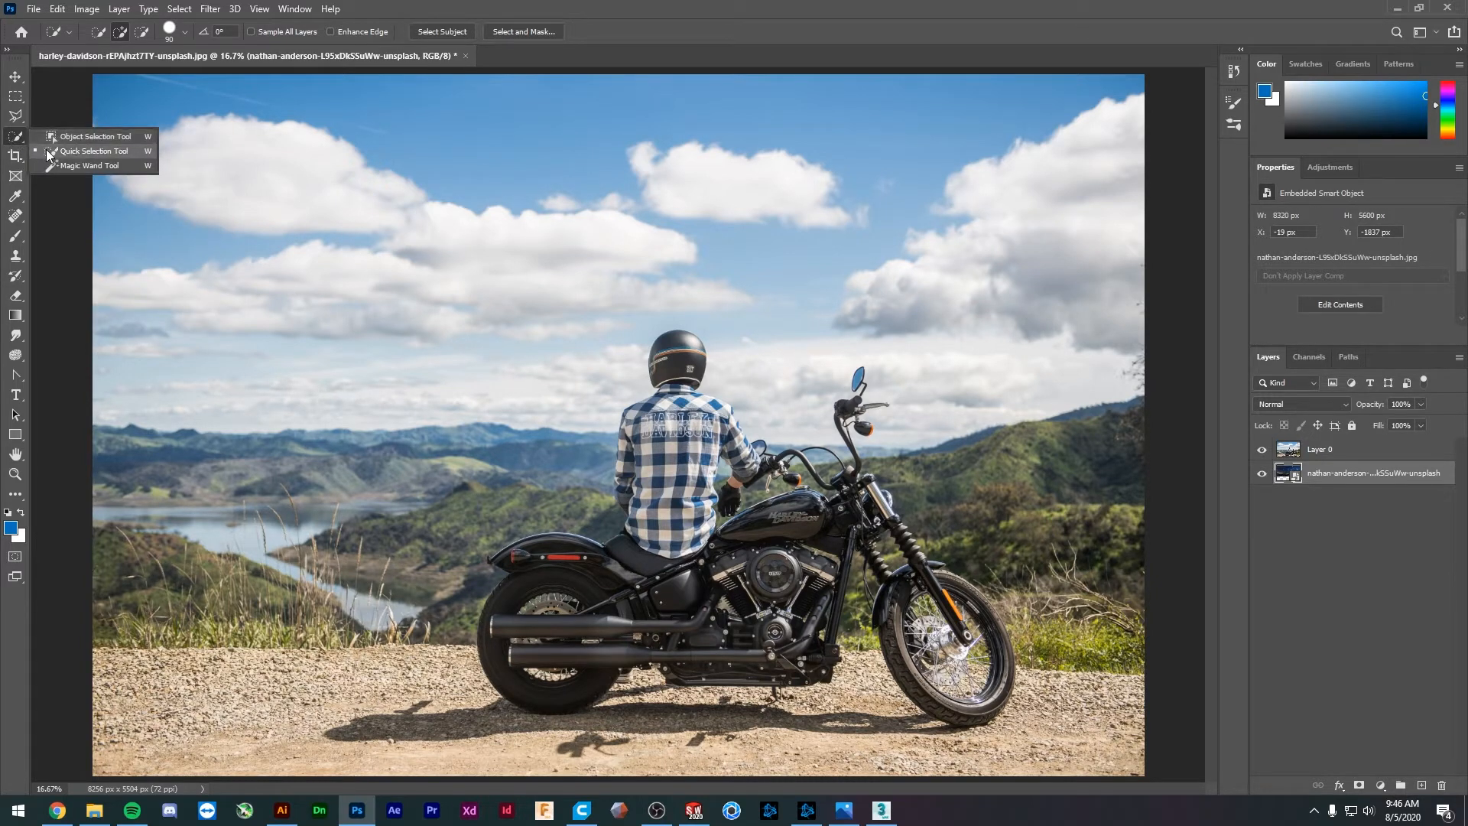
{"action": "left_click", "coordinate": [108, 157]}
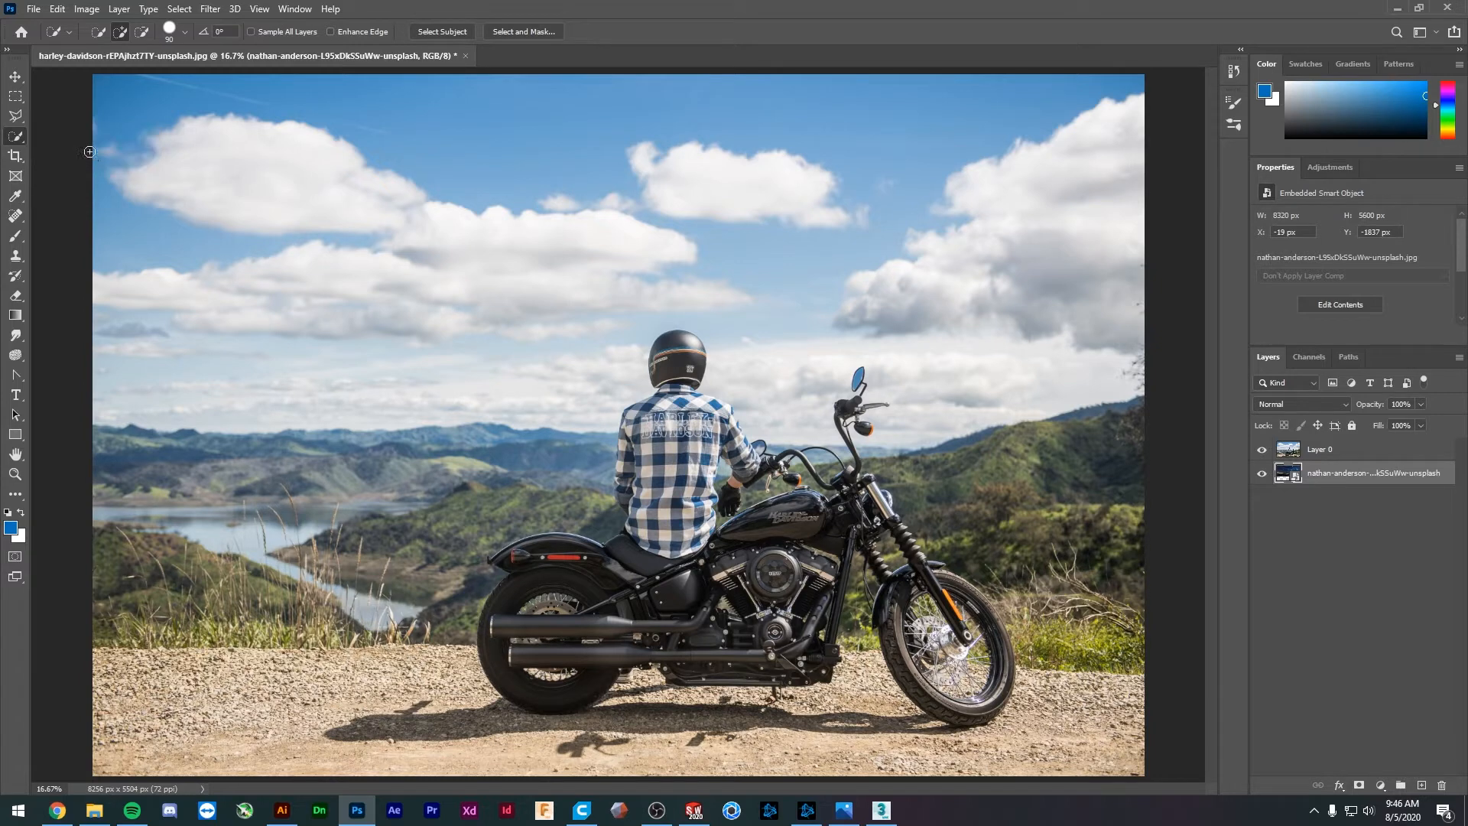
{"action": "mouse_move", "coordinate": [99, 399]}
{"action": "left_mouse_down"}
{"action": "mouse_move", "coordinate": [338, 400]}
{"action": "mouse_move", "coordinate": [257, 403]}
{"action": "left_mouse_up"}
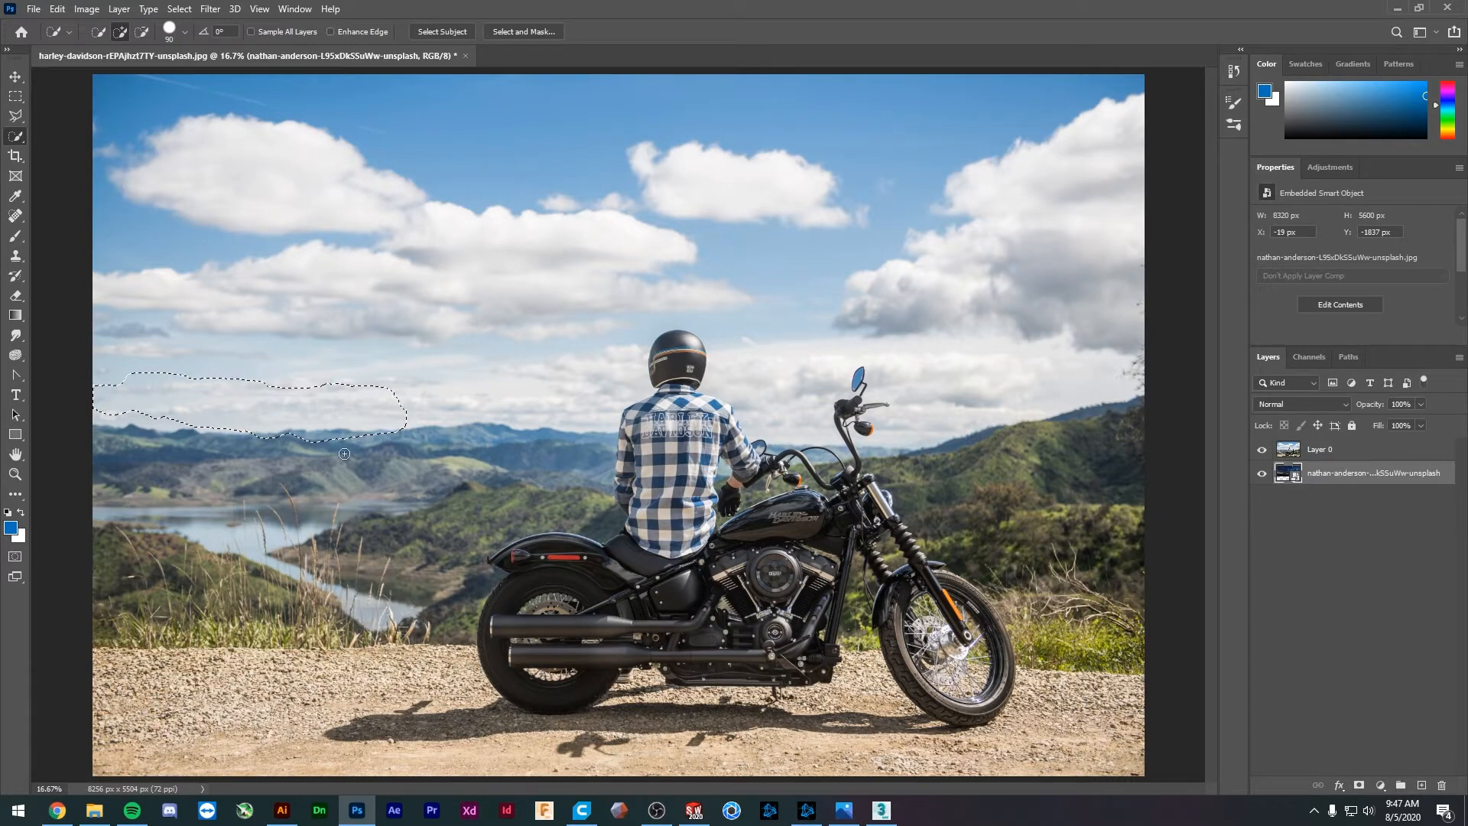
{"action": "left_click", "coordinate": [1326, 455]}
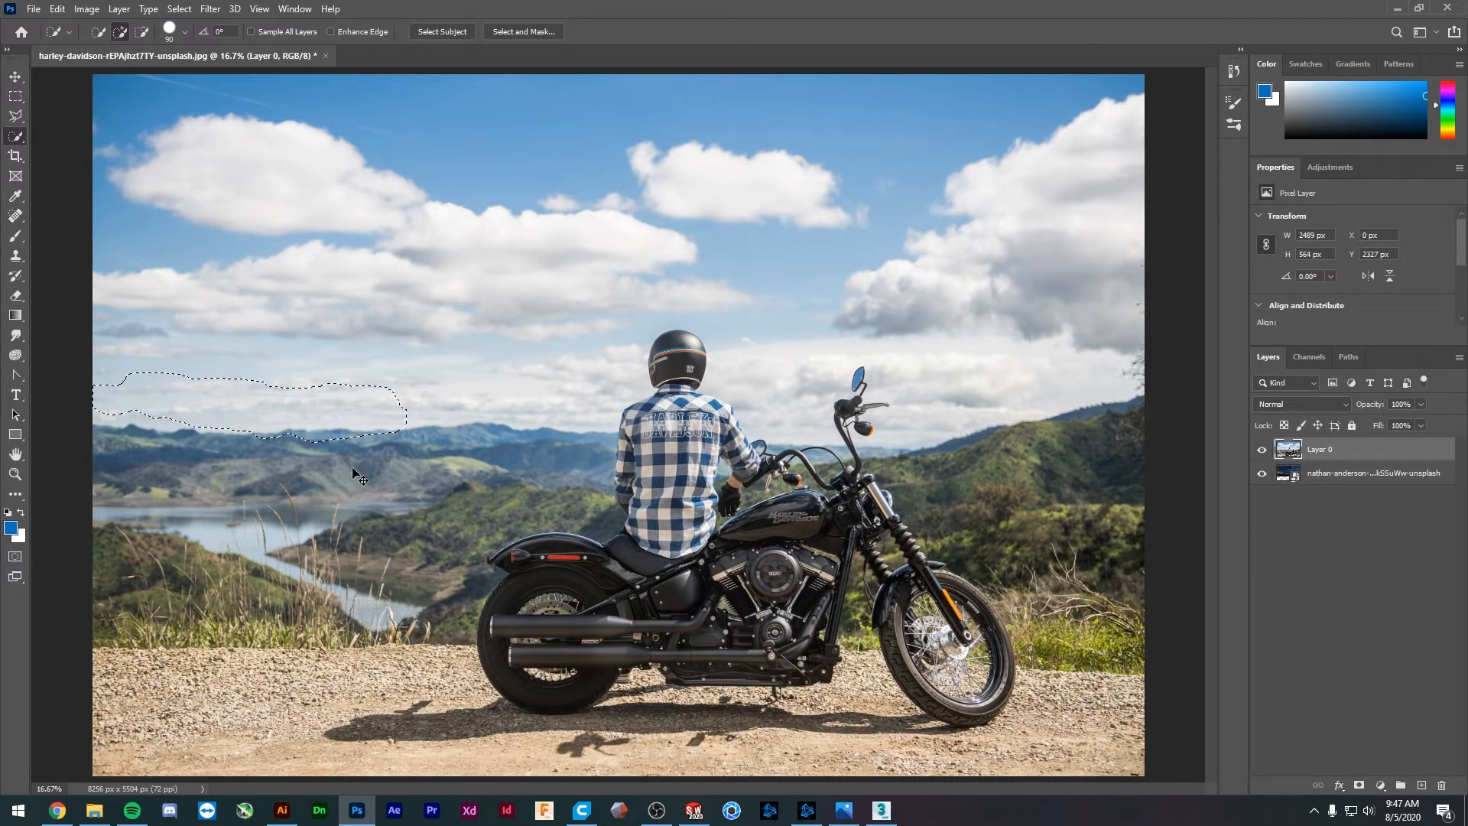
{"action": "key", "text": "ctrl+d"}
{"action": "mouse_move", "coordinate": [100, 370]}
{"action": "left_mouse_down"}
{"action": "mouse_move", "coordinate": [187, 393]}
{"action": "mouse_move", "coordinate": [581, 413]}
{"action": "mouse_move", "coordinate": [633, 395]}
{"action": "mouse_move", "coordinate": [633, 345]}
{"action": "mouse_move", "coordinate": [659, 315]}
{"action": "mouse_move", "coordinate": [706, 310]}
{"action": "mouse_move", "coordinate": [729, 380]}
{"action": "mouse_move", "coordinate": [793, 414]}
{"action": "mouse_move", "coordinate": [842, 358]}
{"action": "mouse_move", "coordinate": [893, 360]}
{"action": "mouse_move", "coordinate": [906, 423]}
{"action": "mouse_move", "coordinate": [1028, 378]}
{"action": "left_mouse_up"}
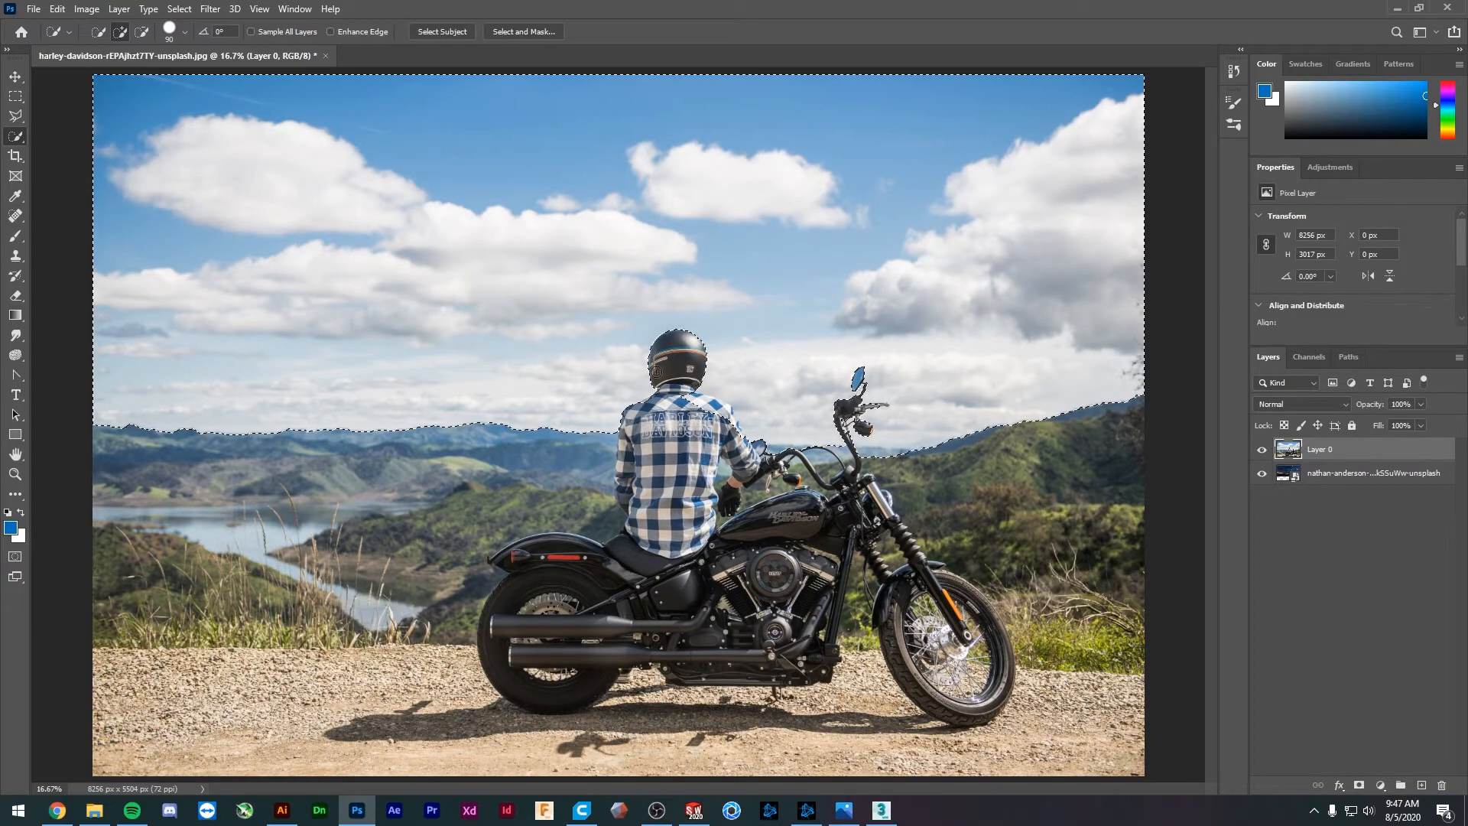
- Subtract the rider's plaid shirt shoulders and upper arm from the sky selection, using a 35 px Quick Selection brush
{"action": "key", "text": "alt"}
{"action": "scroll", "coordinate": [665, 391], "scroll_direction": "up", "scroll_amount": 10}
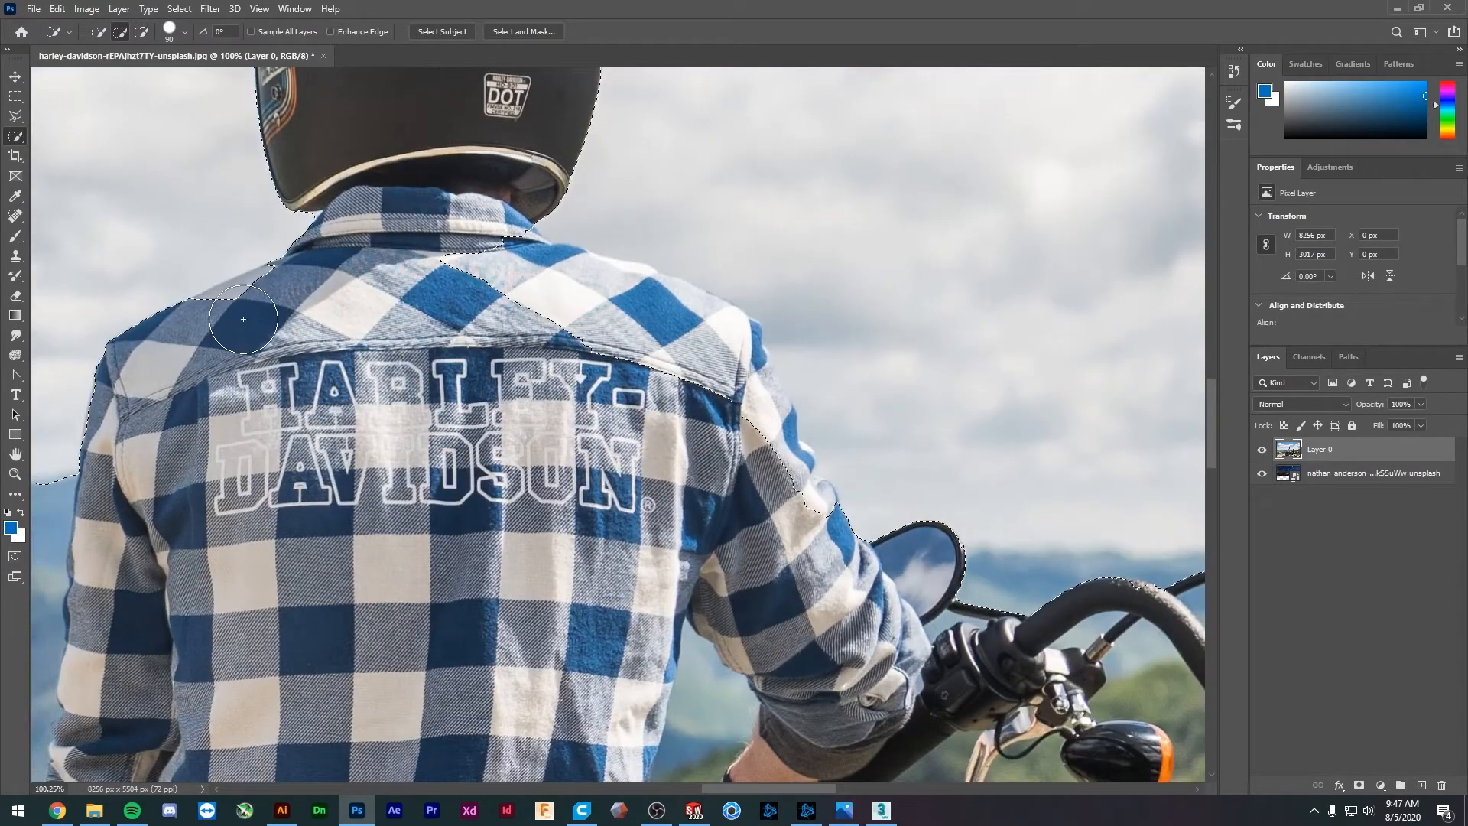
{"action": "key", "text": "alt"}
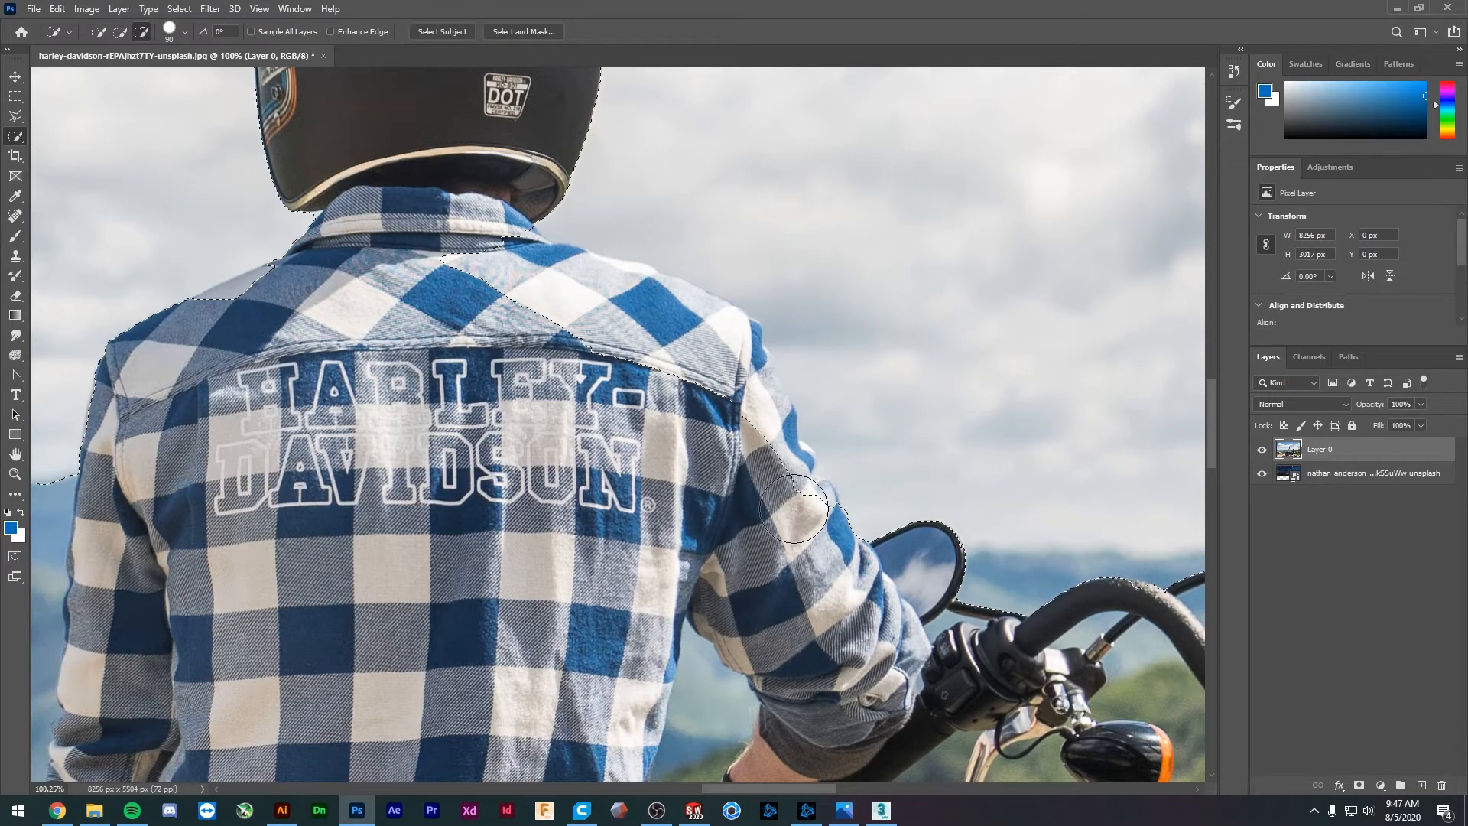
{"action": "mouse_move", "coordinate": [650, 339]}
{"action": "left_mouse_down"}
{"action": "mouse_move", "coordinate": [459, 276]}
{"action": "mouse_move", "coordinate": [690, 344]}
{"action": "mouse_move", "coordinate": [682, 334]}
{"action": "mouse_move", "coordinate": [667, 328]}
{"action": "mouse_move", "coordinate": [732, 406]}
{"action": "mouse_move", "coordinate": [731, 372]}
{"action": "mouse_move", "coordinate": [773, 482]}
{"action": "left_mouse_up"}
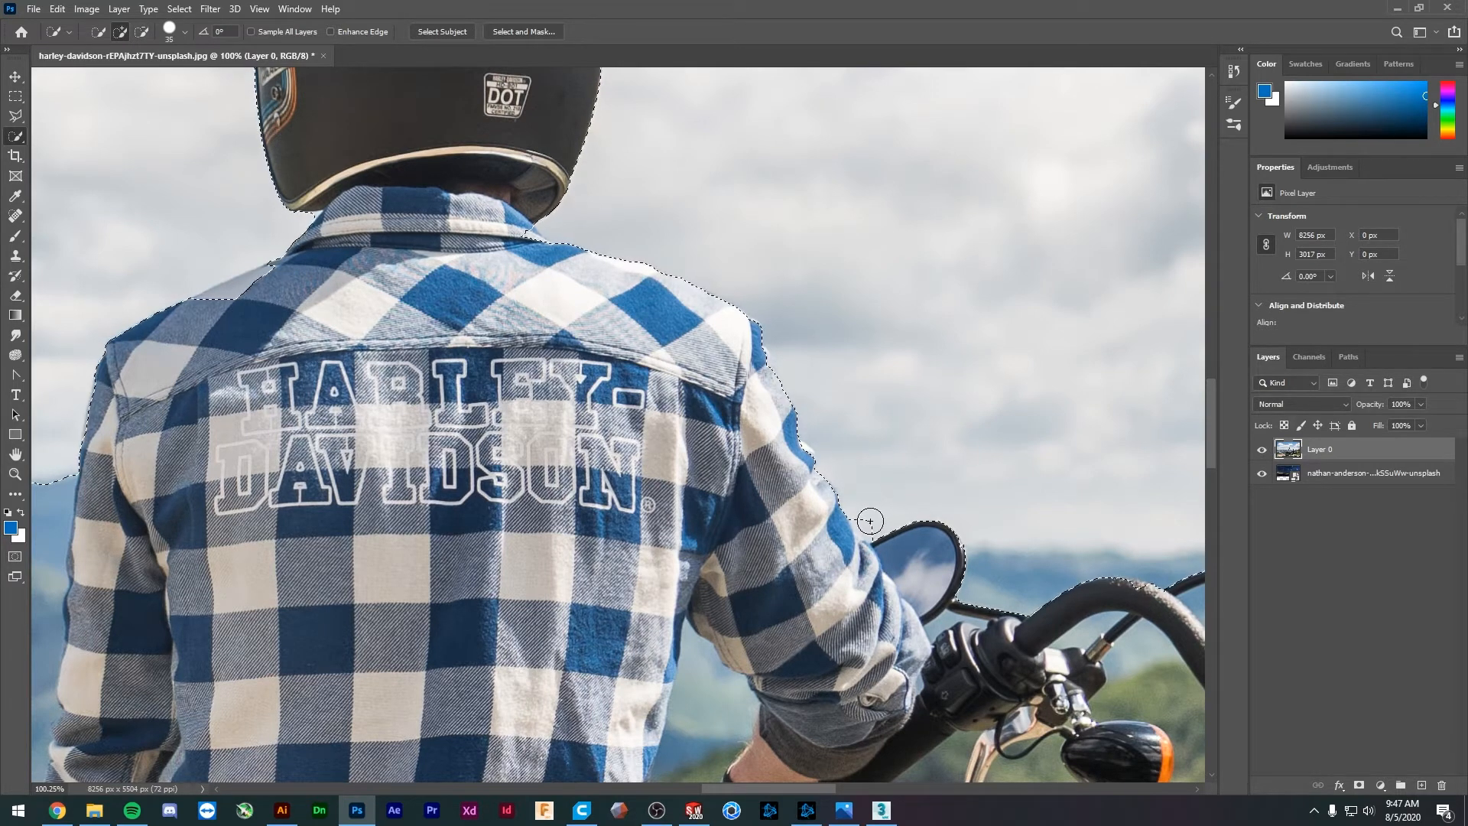
{"action": "left_click", "coordinate": [185, 33]}
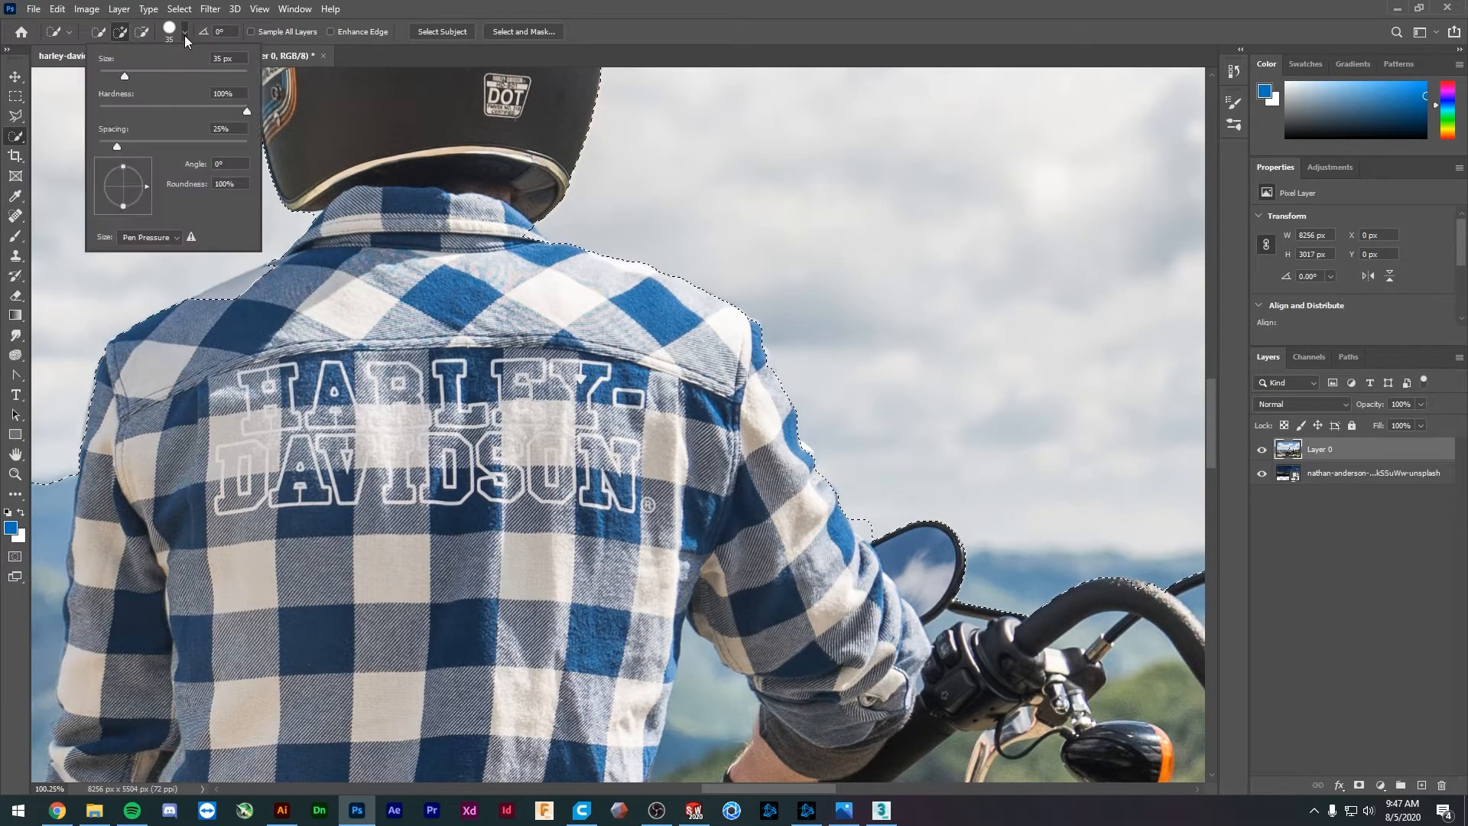
{"action": "left_click", "coordinate": [185, 35]}
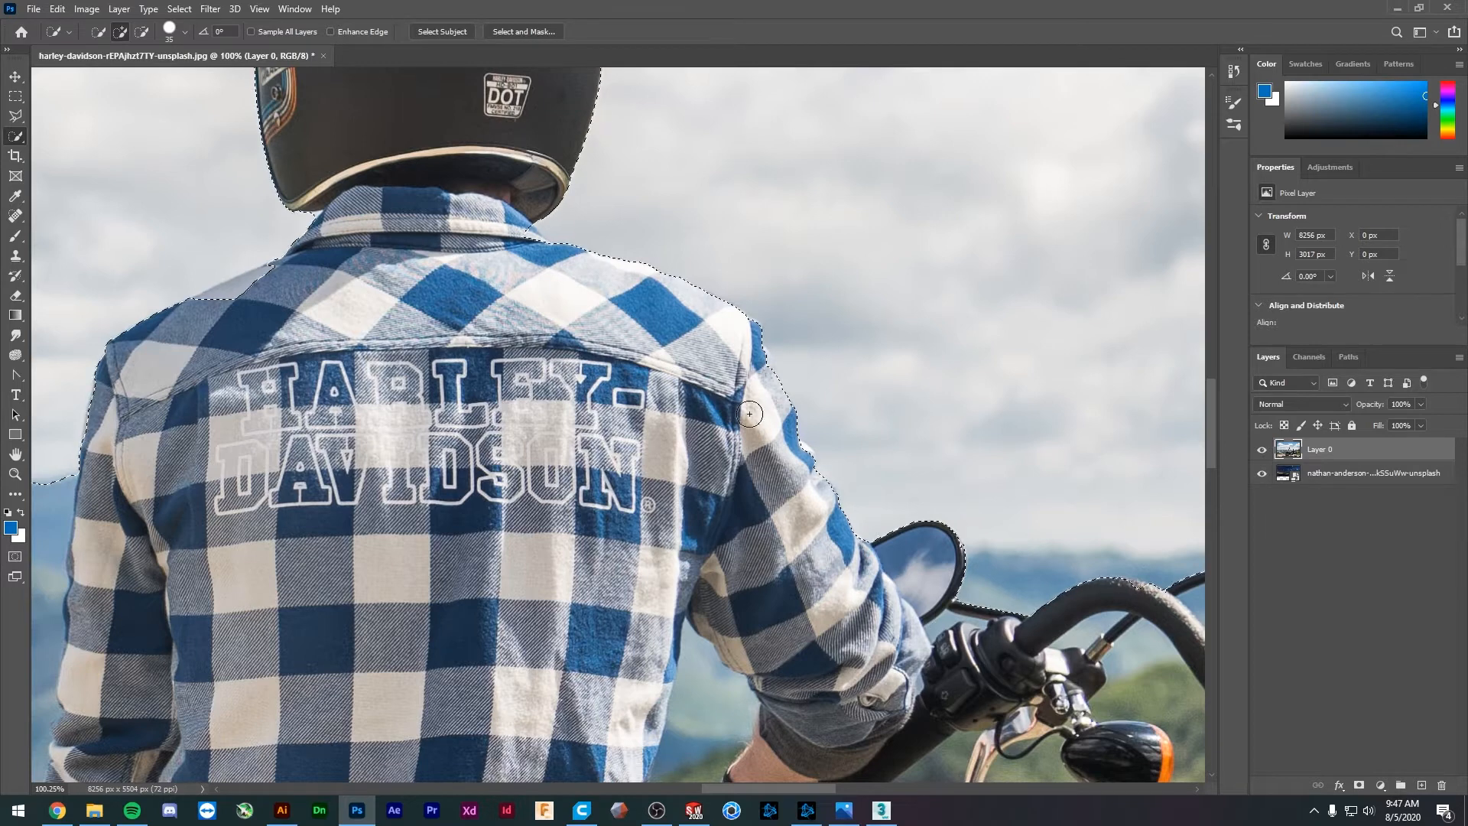
{"action": "left_click", "coordinate": [220, 302]}
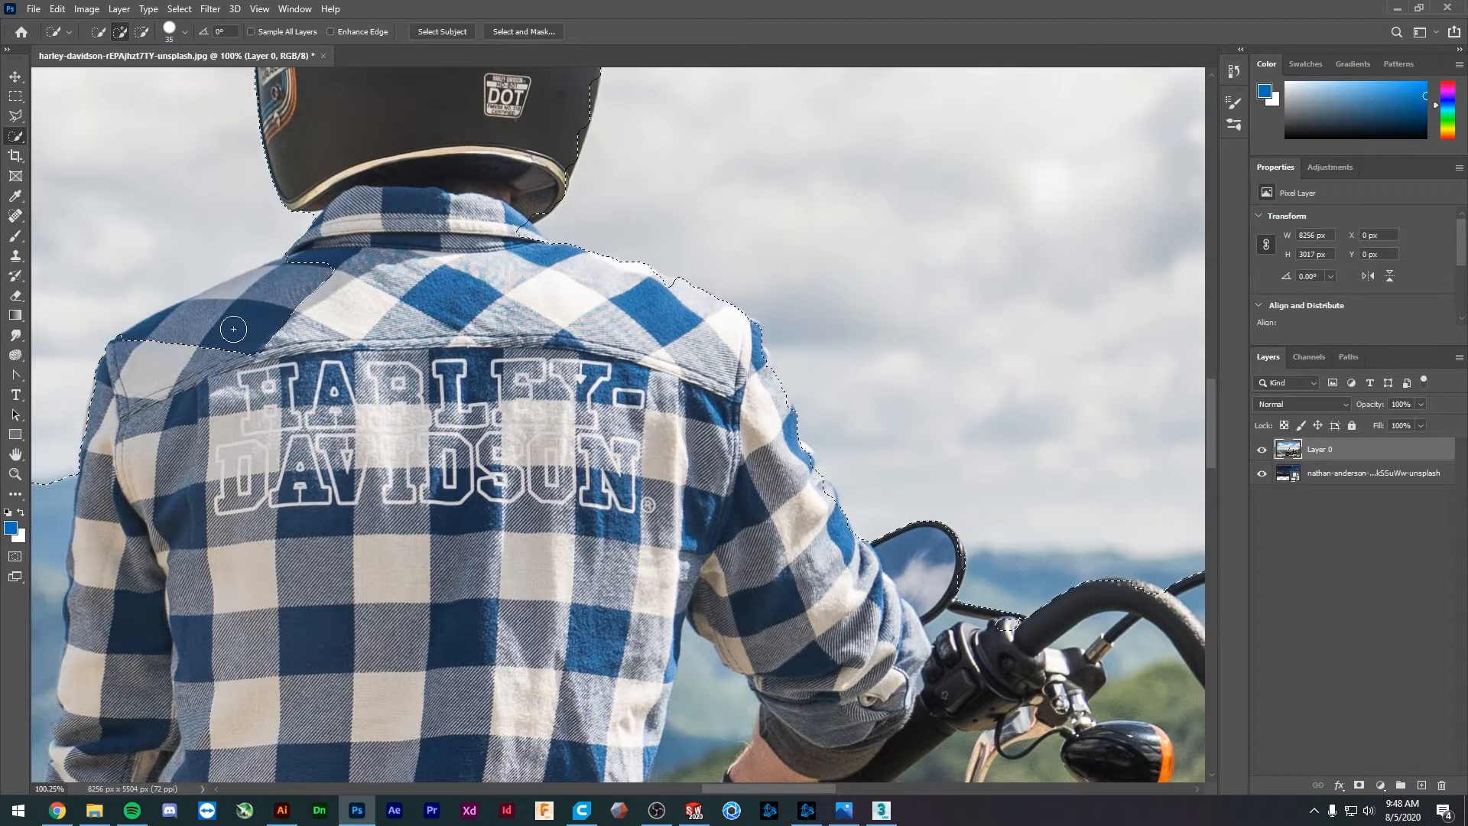
{"action": "key", "text": "alt"}
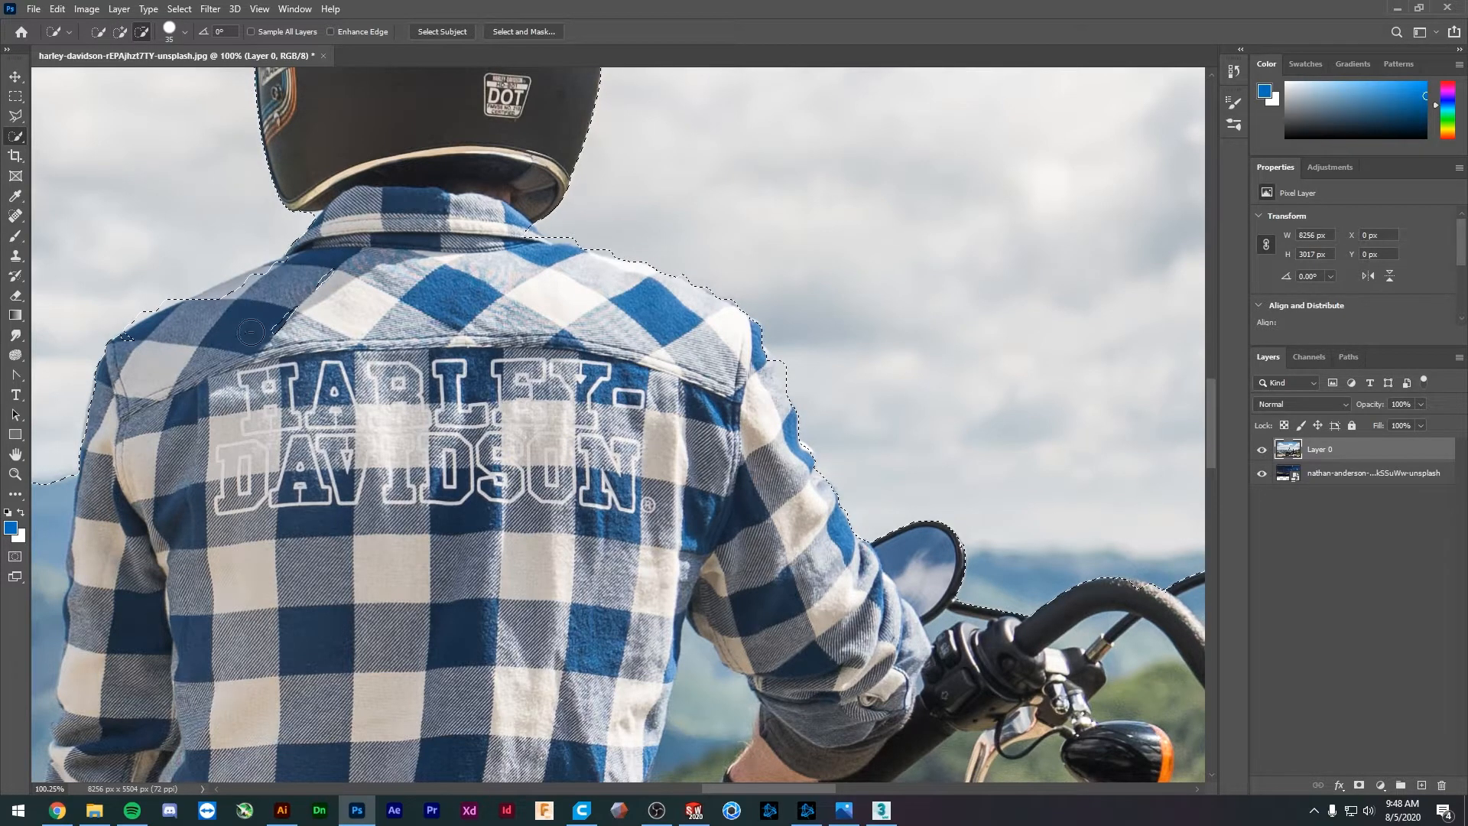
{"action": "left_click_drag", "start_coordinate": [256, 290], "coordinate": [224, 335]}
- Subtract the near mirror, the curved cable and the distant hills behind them from the sky selection
{"action": "scroll", "coordinate": [358, 294], "scroll_direction": "down", "scroll_amount": 2}
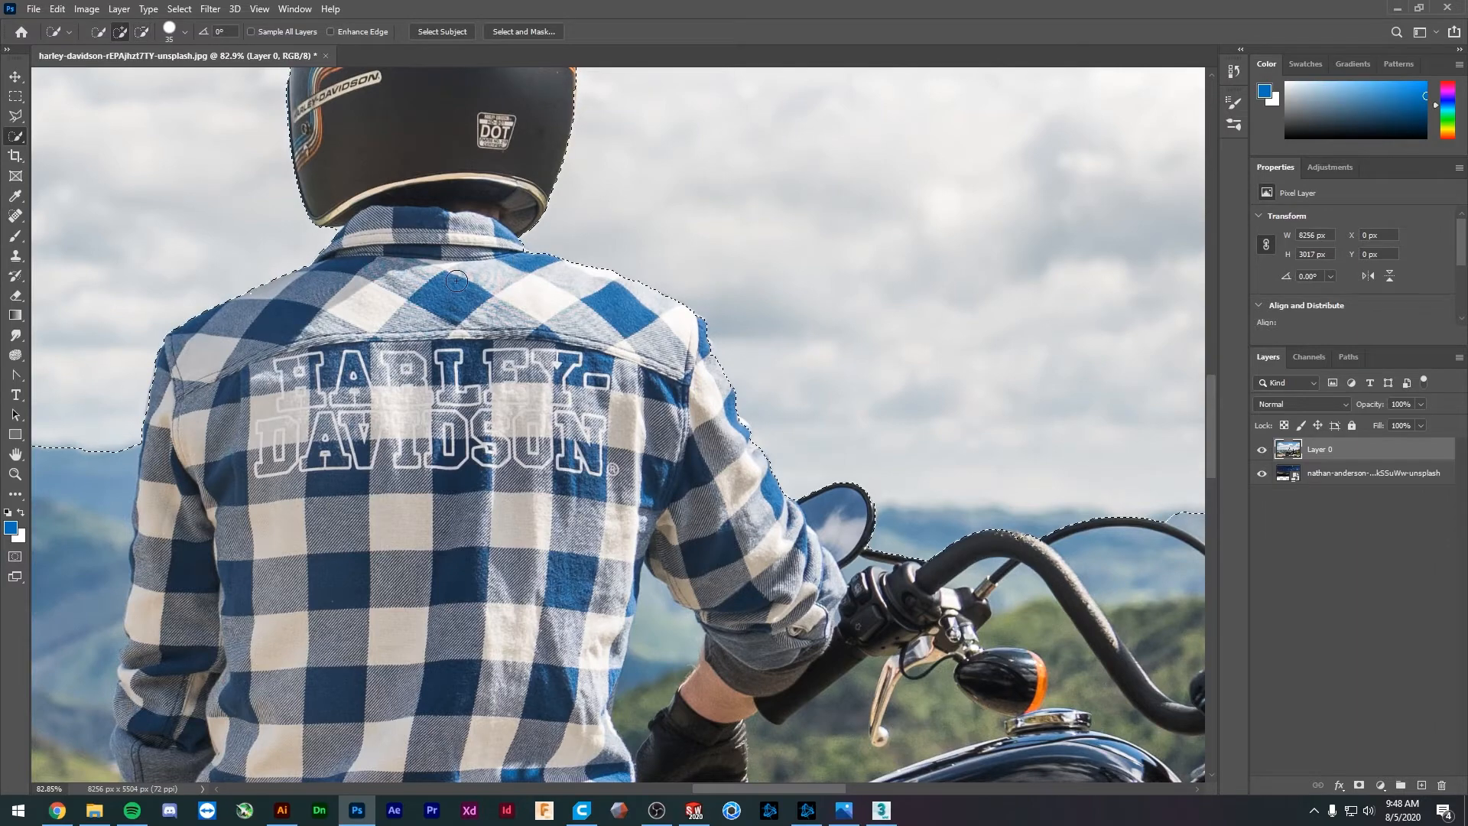
{"action": "scroll", "coordinate": [443, 275], "scroll_direction": "down", "scroll_amount": 4}
{"action": "scroll", "coordinate": [441, 274], "scroll_direction": "down", "scroll_amount": 2}
{"action": "left_click_drag", "start_coordinate": [362, 400], "coordinate": [133, 392]}
{"action": "scroll", "coordinate": [642, 393], "scroll_direction": "up", "scroll_amount": 2}
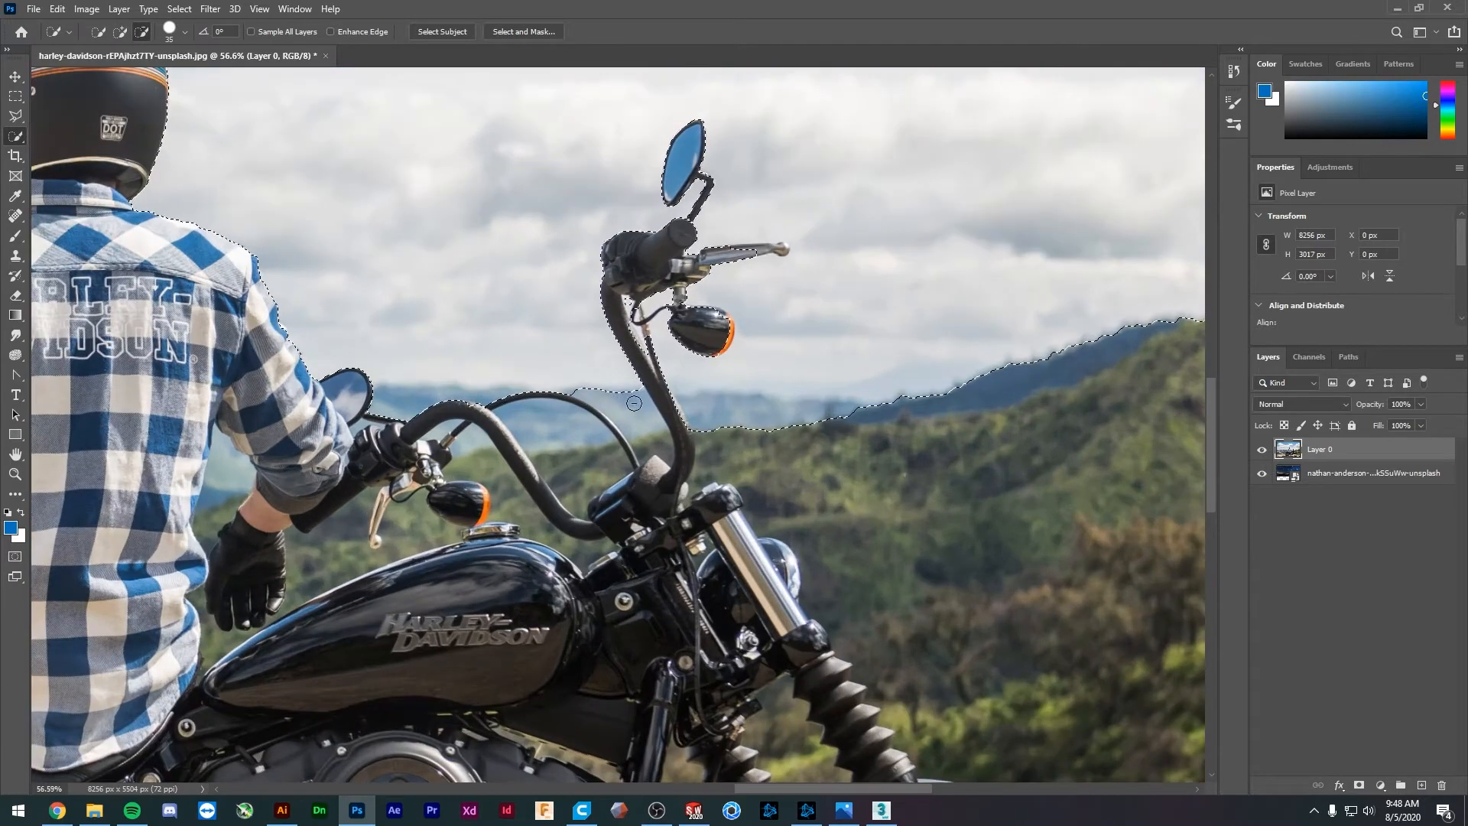
{"action": "scroll", "coordinate": [415, 413], "scroll_direction": "up", "scroll_amount": 6}
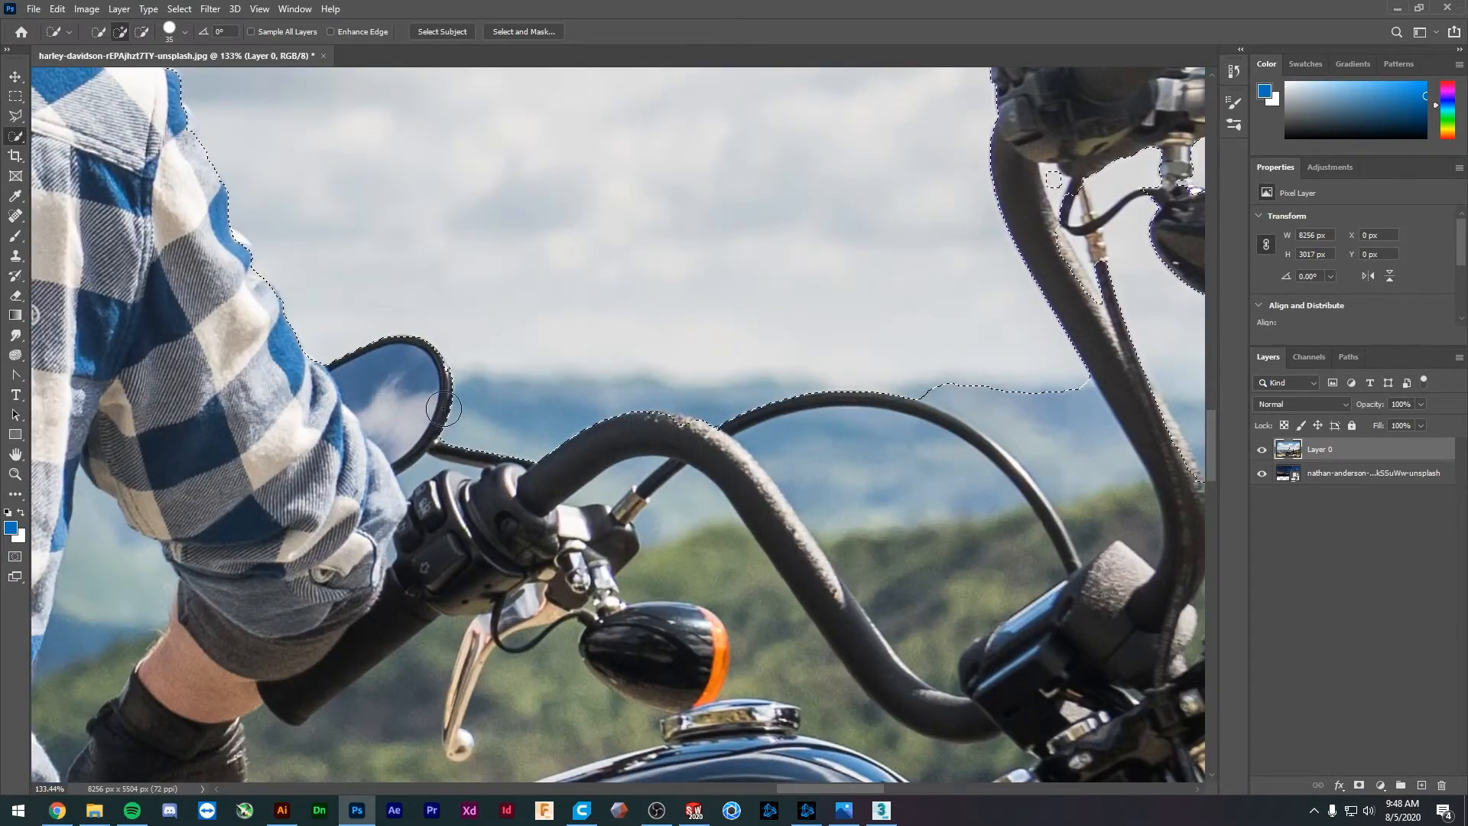
{"action": "key", "text": "alt"}
{"action": "left_click_drag", "start_coordinate": [453, 413], "coordinate": [762, 413]}
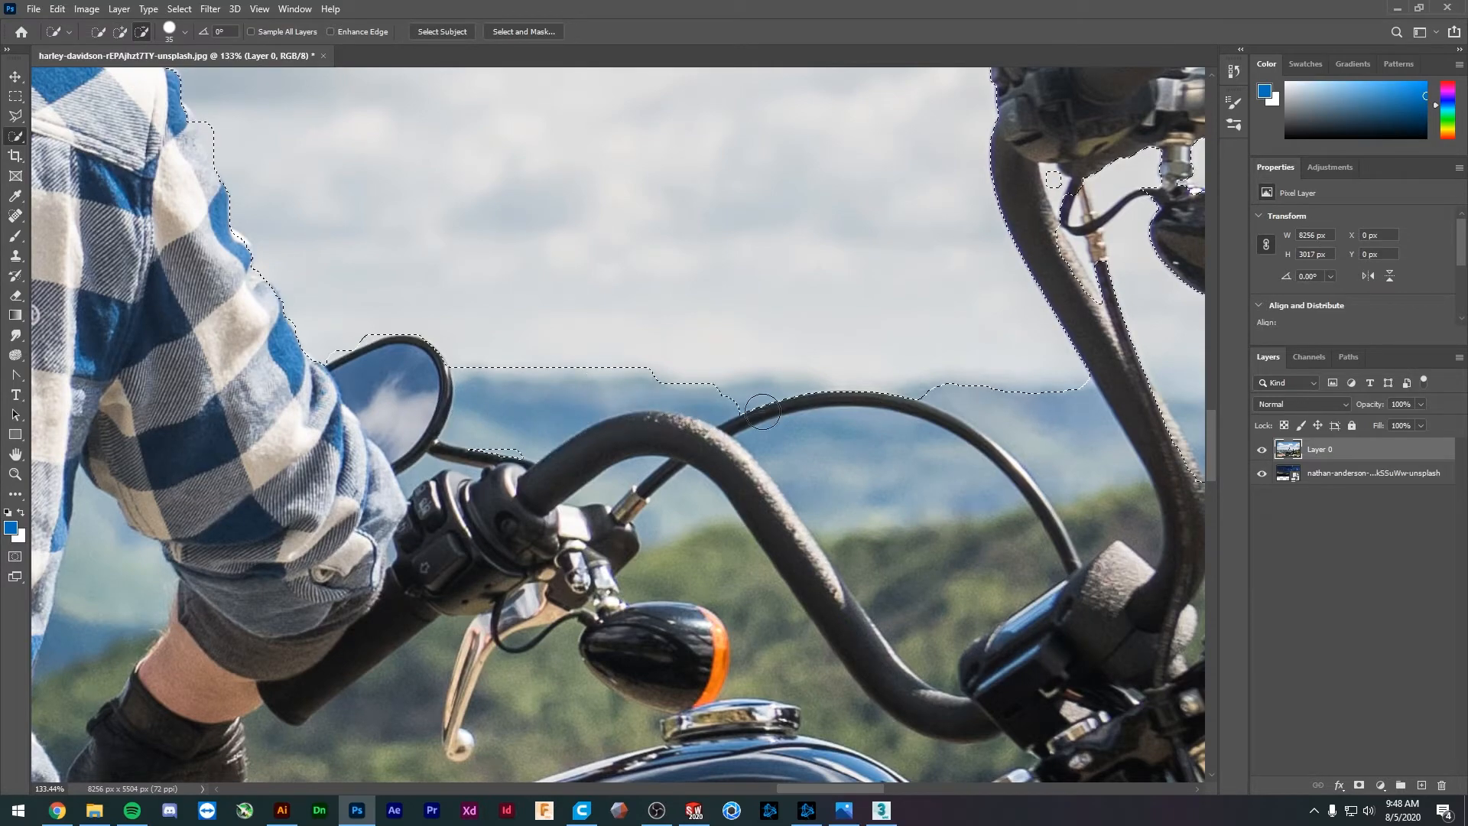
{"action": "left_click_drag", "start_coordinate": [908, 411], "coordinate": [988, 414]}
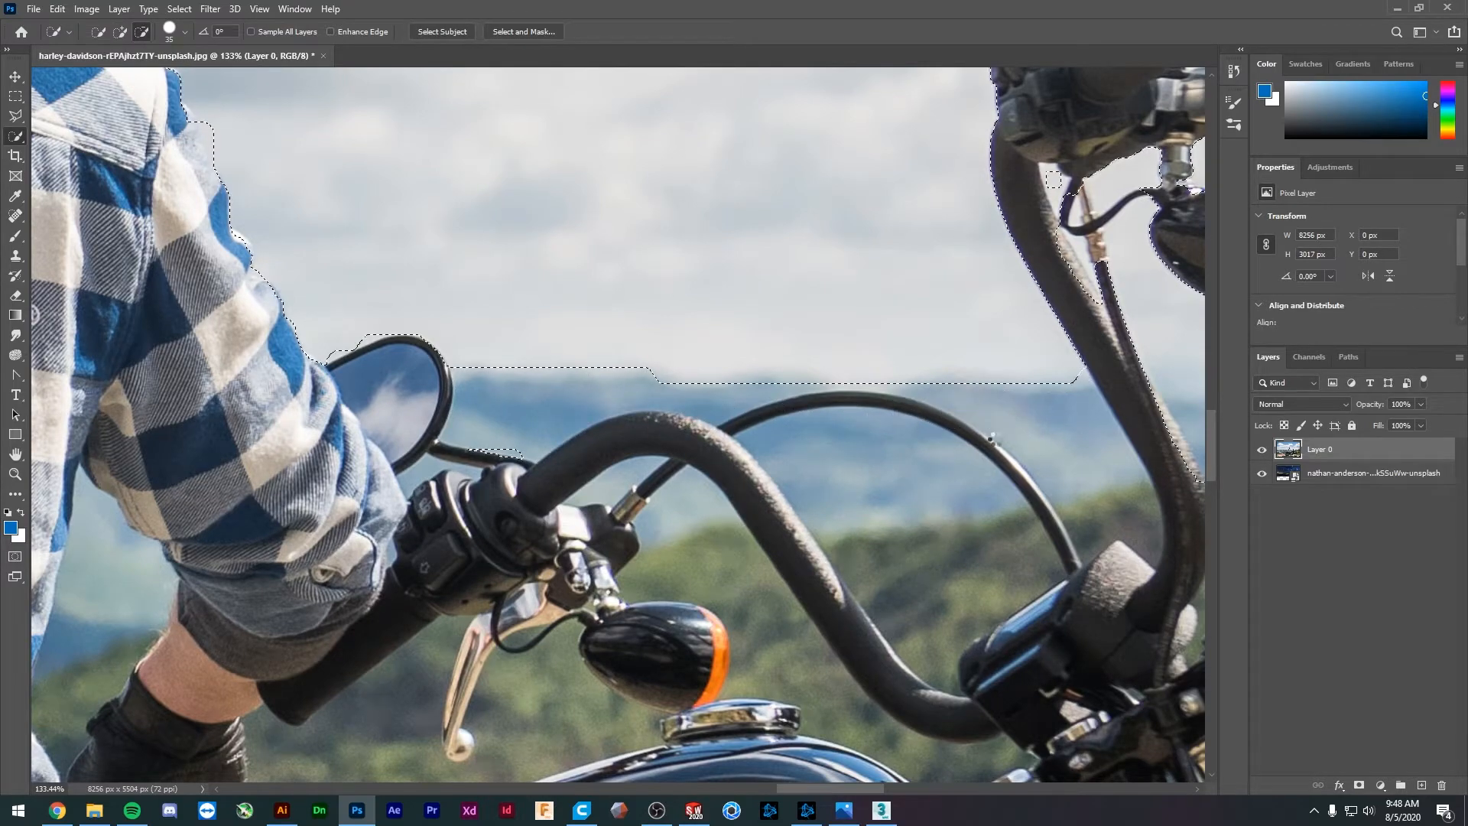
- Clean up the sky selection around the far handlebar, its cables and turn signal by subtracting motorcycle parts
{"action": "scroll", "coordinate": [862, 463], "scroll_direction": "down", "scroll_amount": 9}
{"action": "left_click_drag", "start_coordinate": [934, 458], "coordinate": [492, 453]}
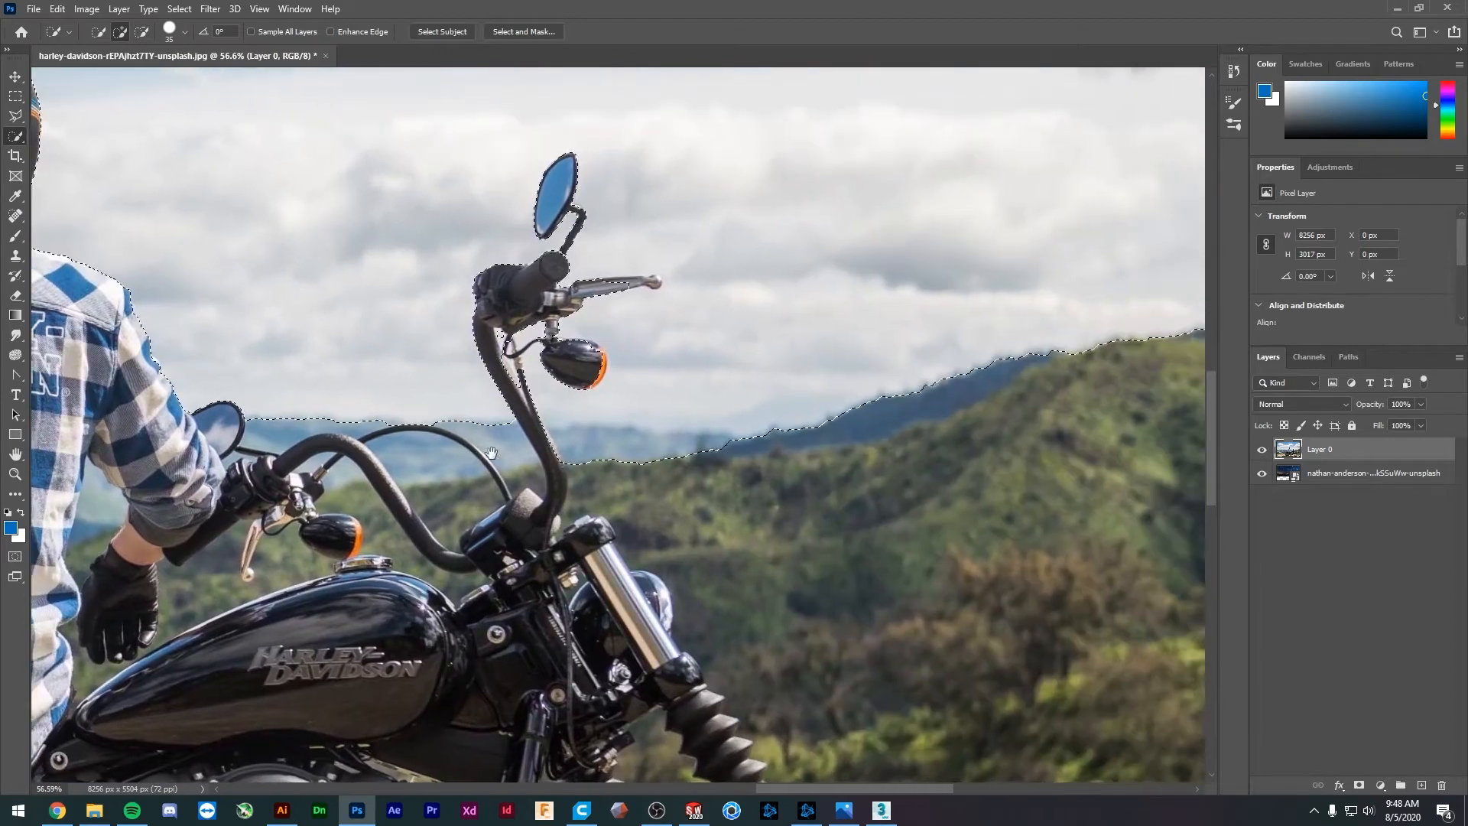
{"action": "scroll", "coordinate": [518, 376], "scroll_direction": "up", "scroll_amount": 4}
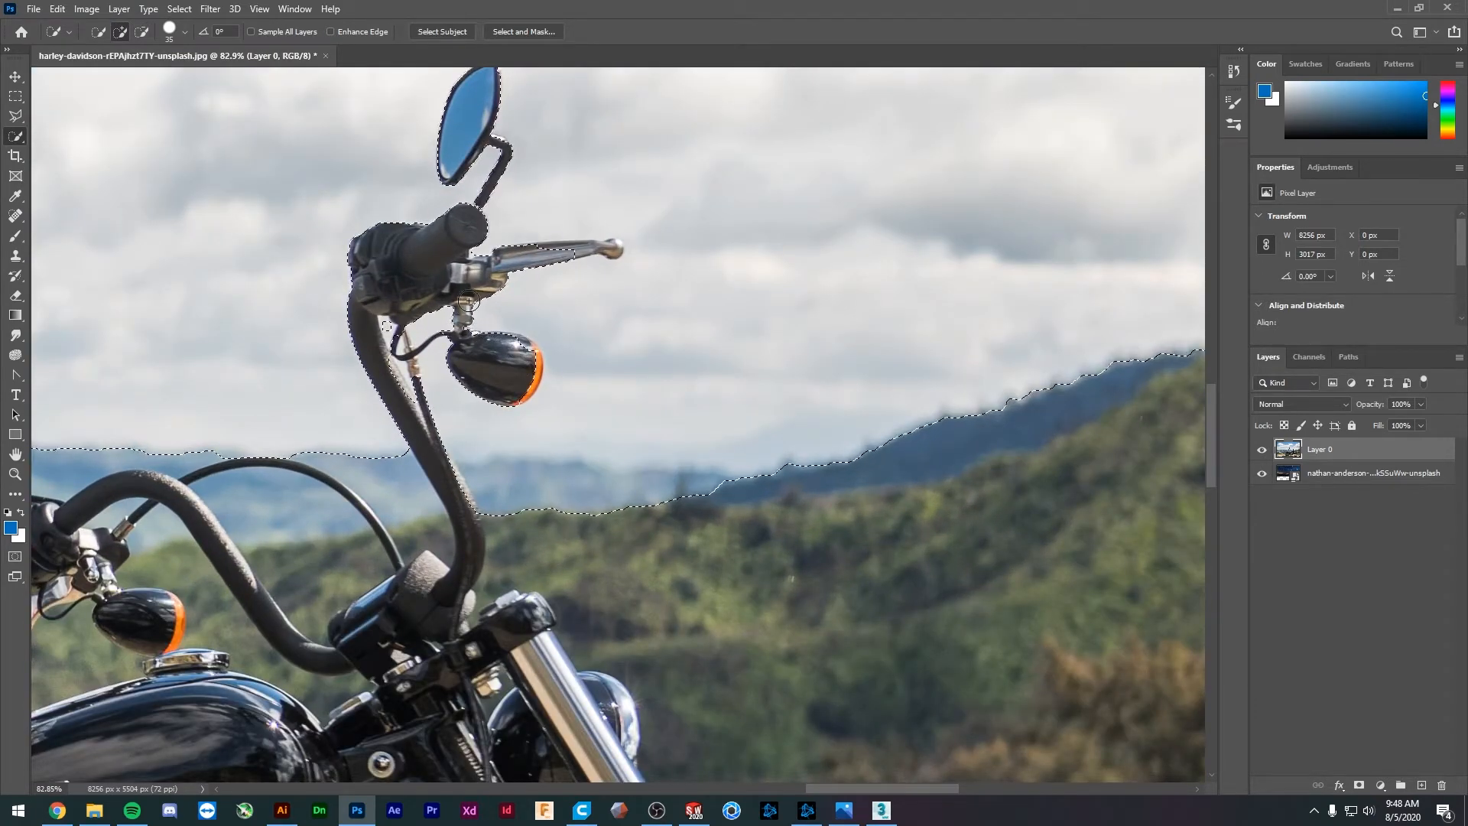
{"action": "key", "text": "alt"}
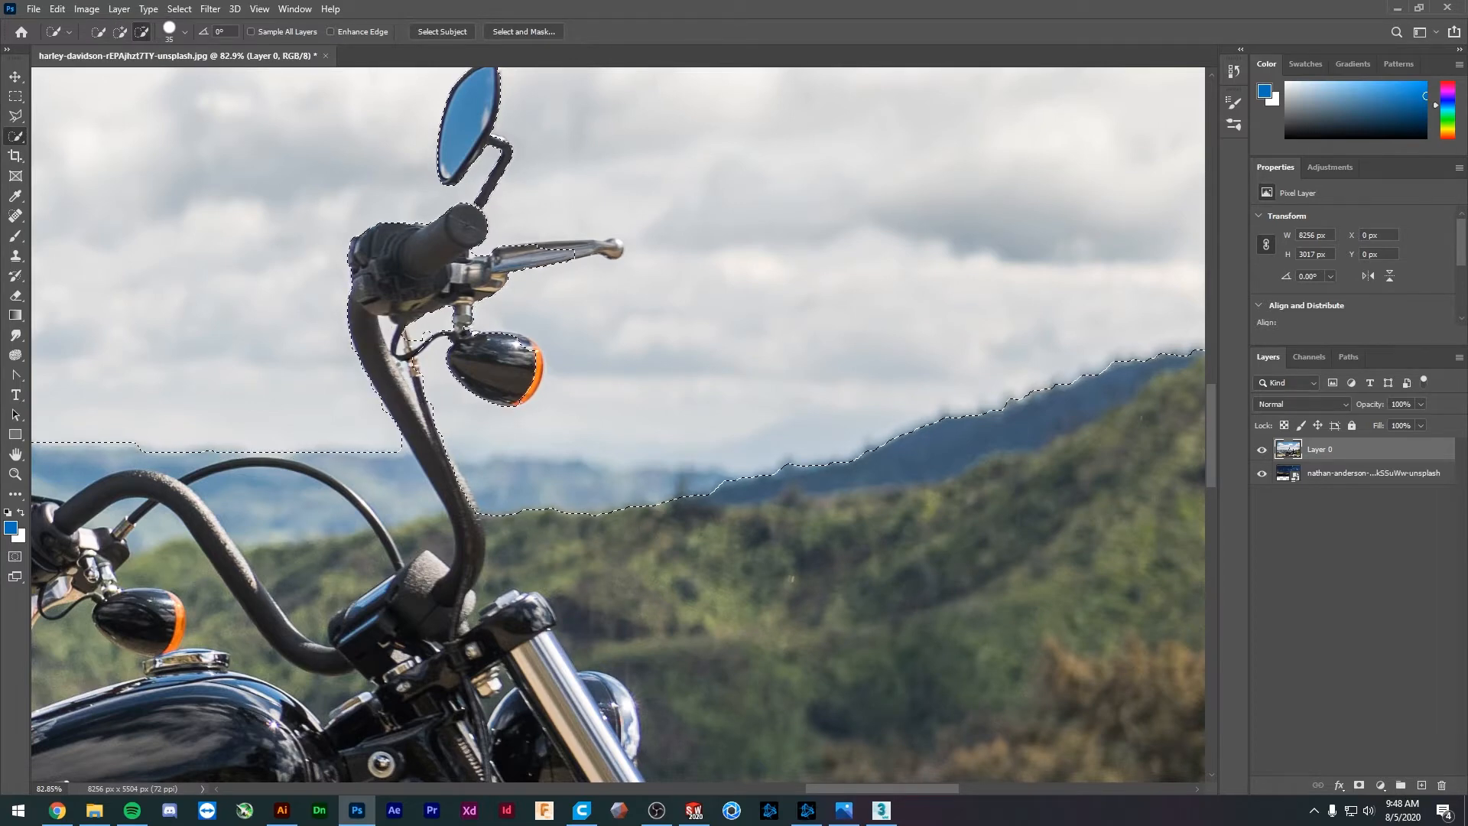
{"action": "key", "text": "alt"}
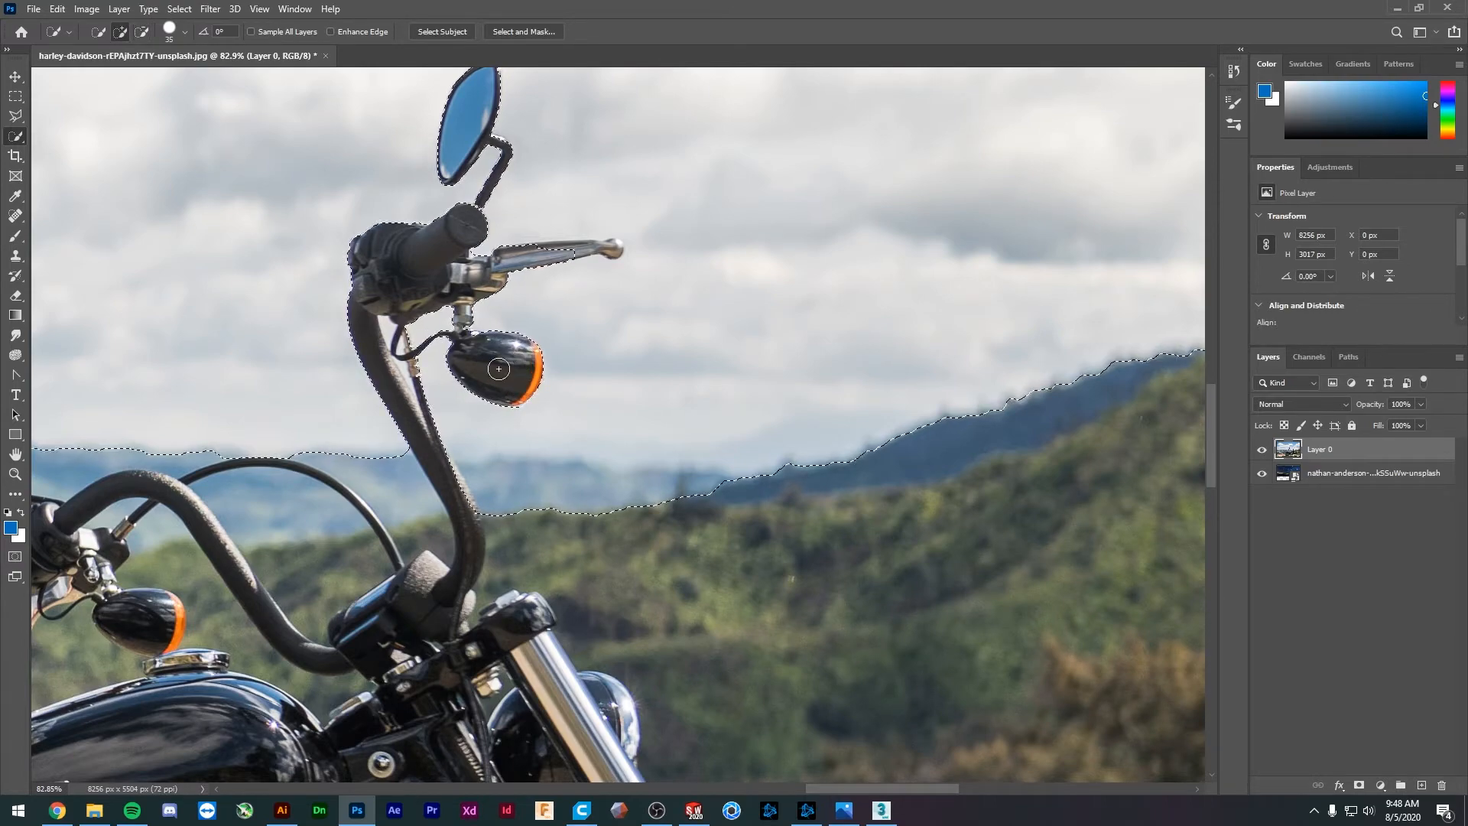
{"action": "key", "text": "alt"}
- Check the selection edge along the horizon and add a layer mask to Layer 0 from the sky selection
{"action": "scroll", "coordinate": [410, 277], "scroll_direction": "down", "scroll_amount": 5}
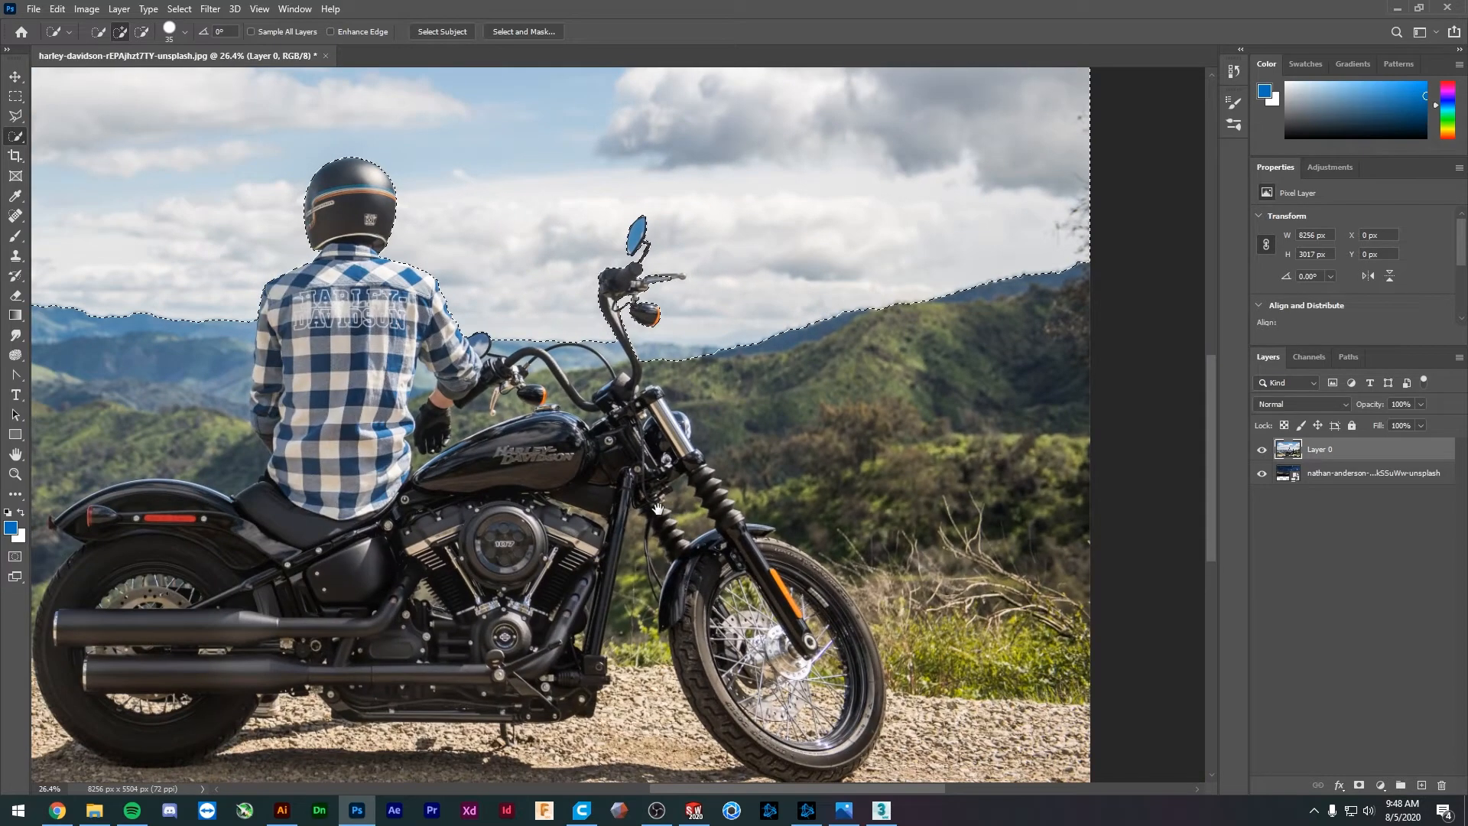
{"action": "left_click_drag", "start_coordinate": [657, 508], "coordinate": [877, 523]}
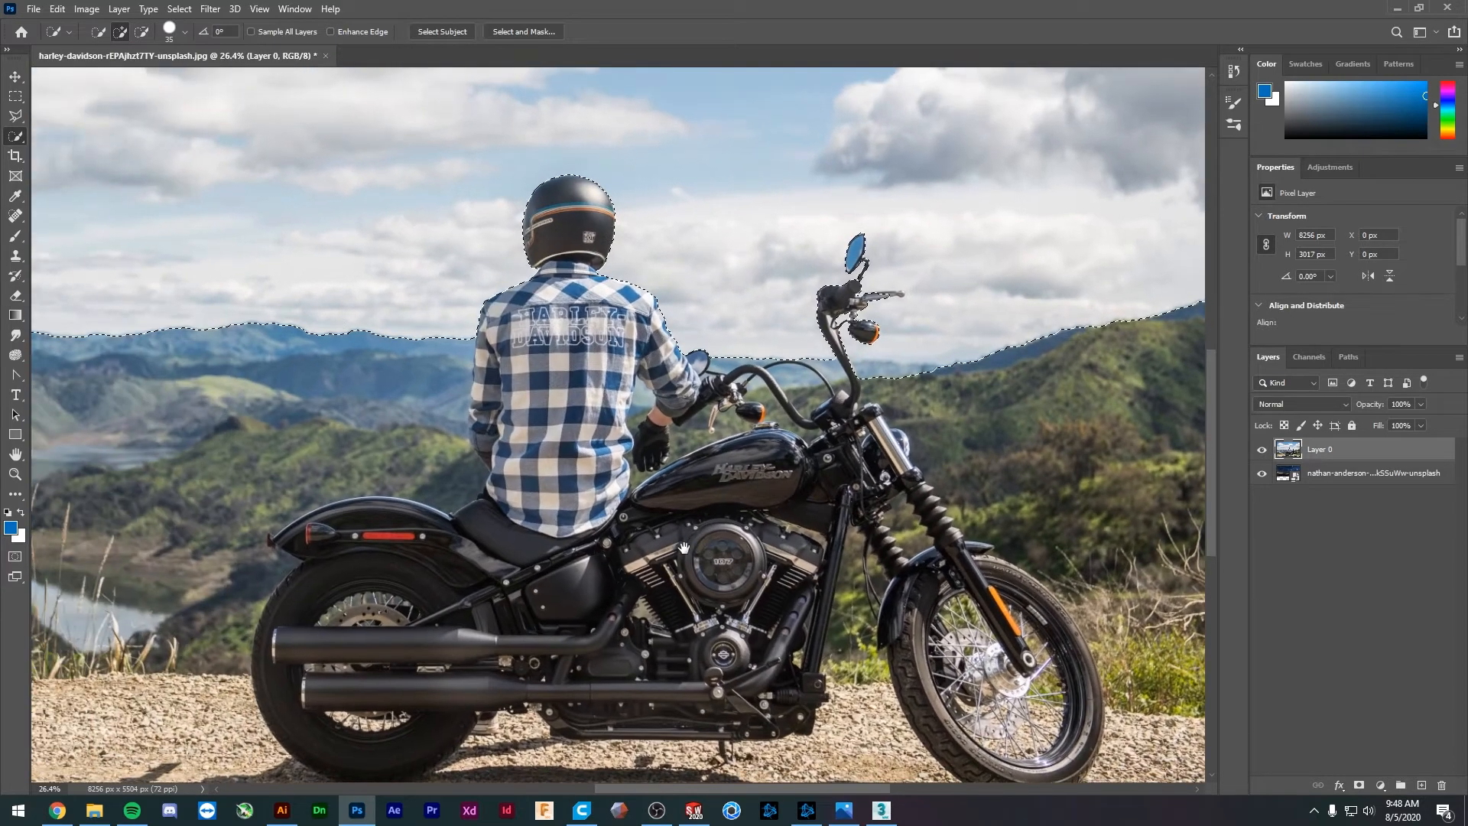
{"action": "left_click_drag", "start_coordinate": [466, 524], "coordinate": [495, 534]}
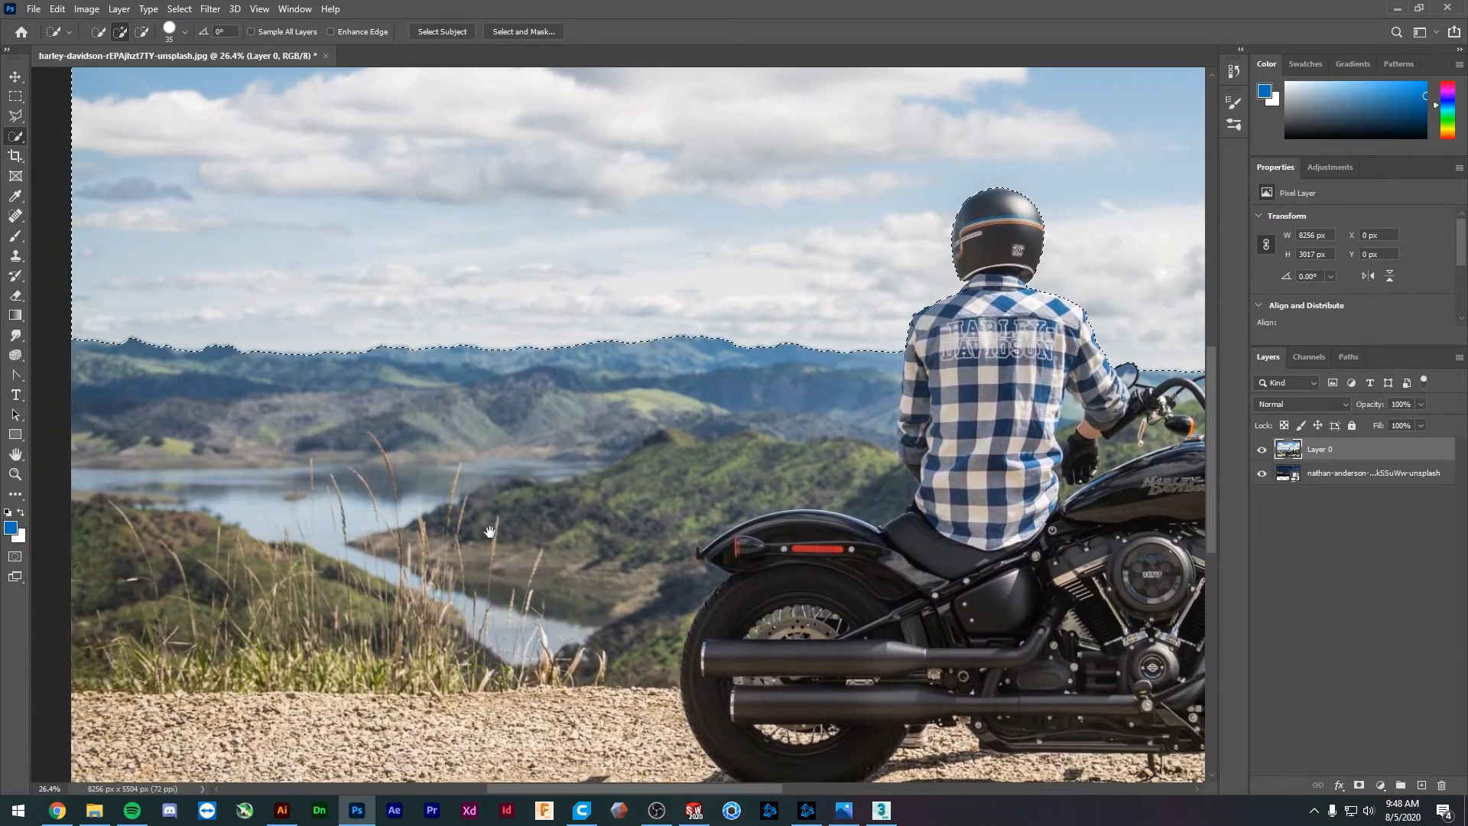
{"action": "left_click", "coordinate": [1359, 785]}
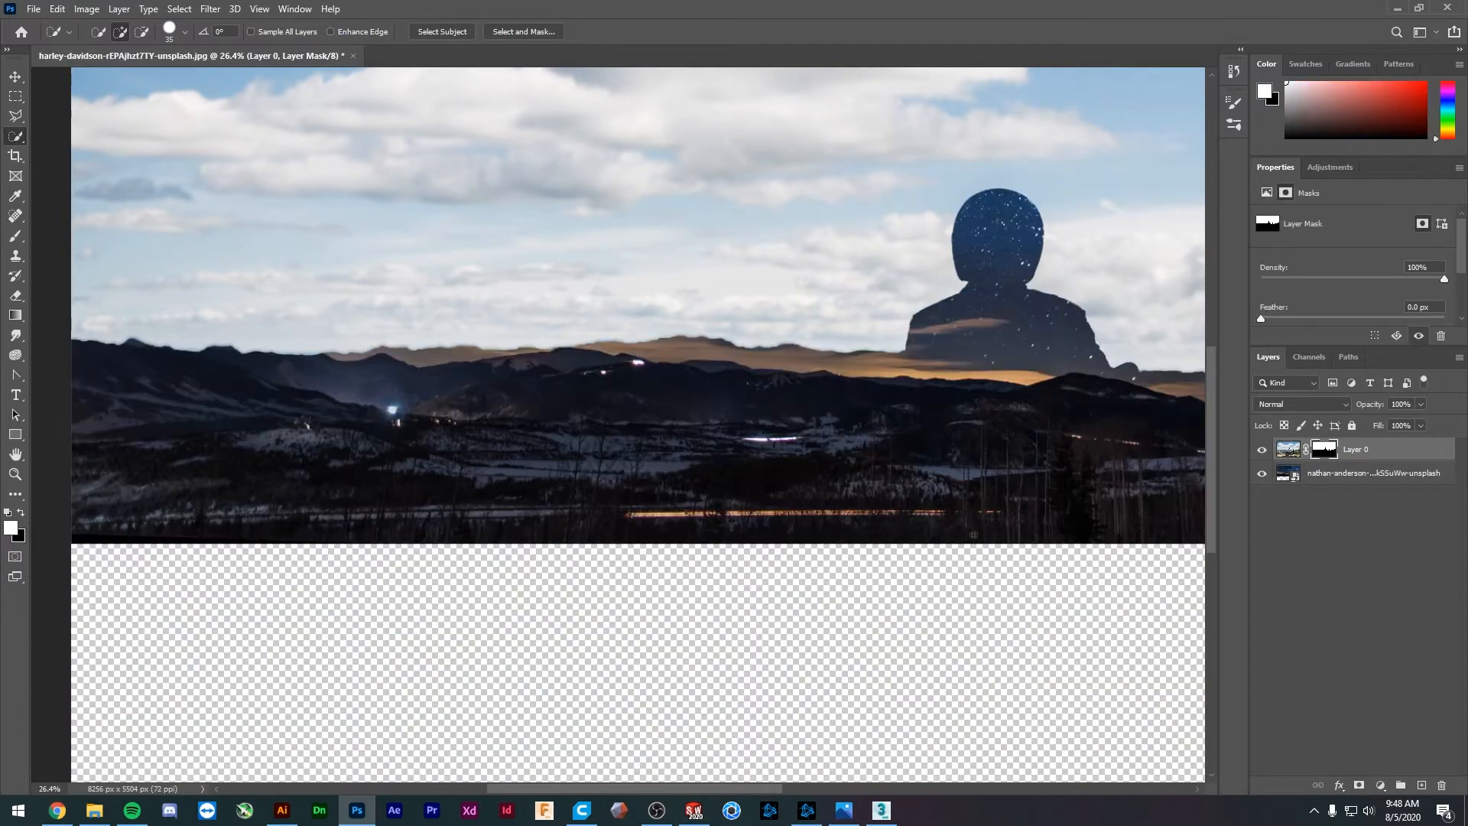
- Check the masked motorcycle photo around the rider and handlebar, and undo adding the layer mask to Layer 0
{"action": "left_click_drag", "start_coordinate": [1013, 443], "coordinate": [614, 448]}
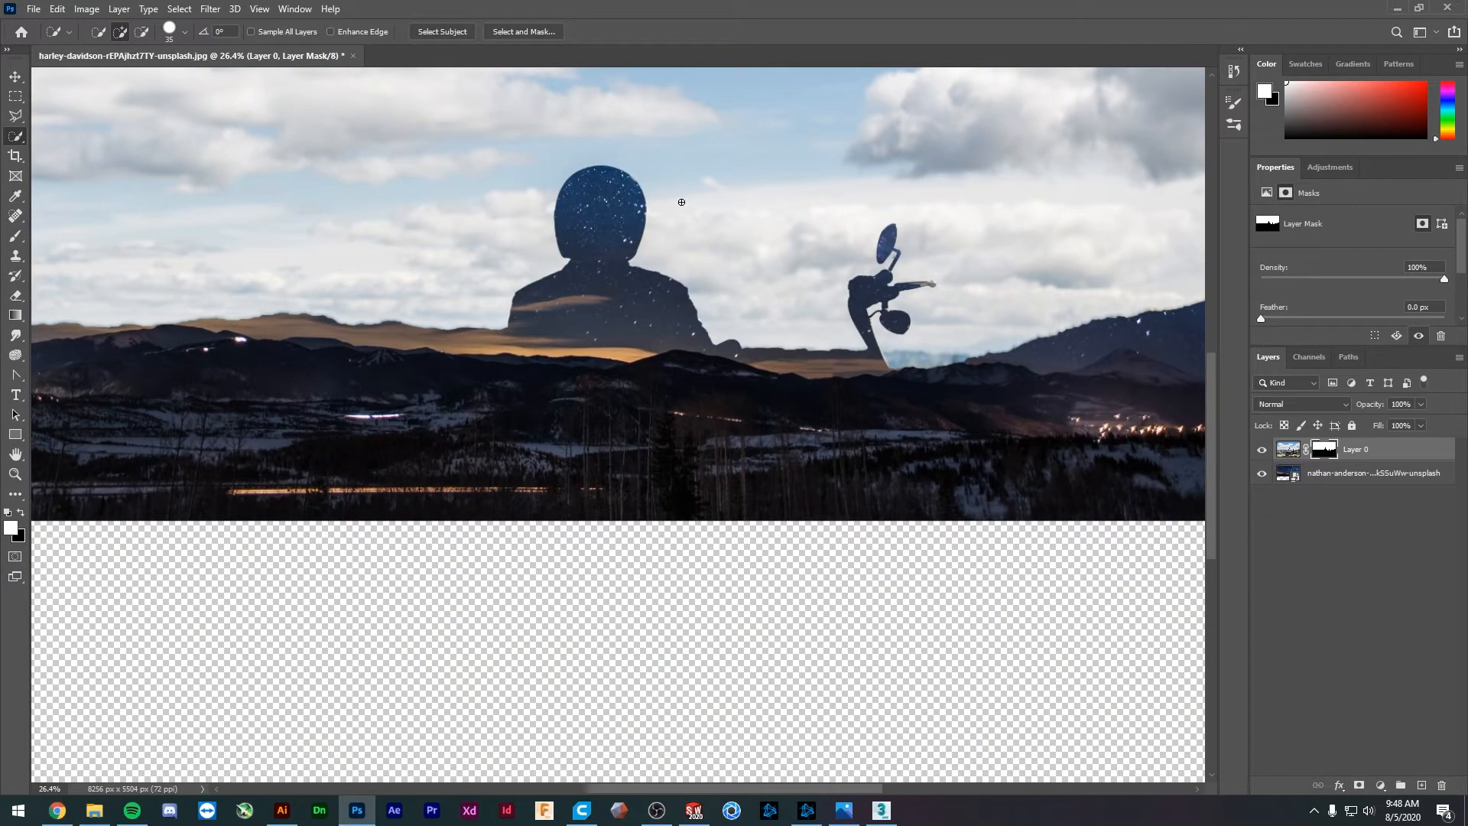
{"action": "scroll", "coordinate": [672, 243], "scroll_direction": "up", "scroll_amount": 3}
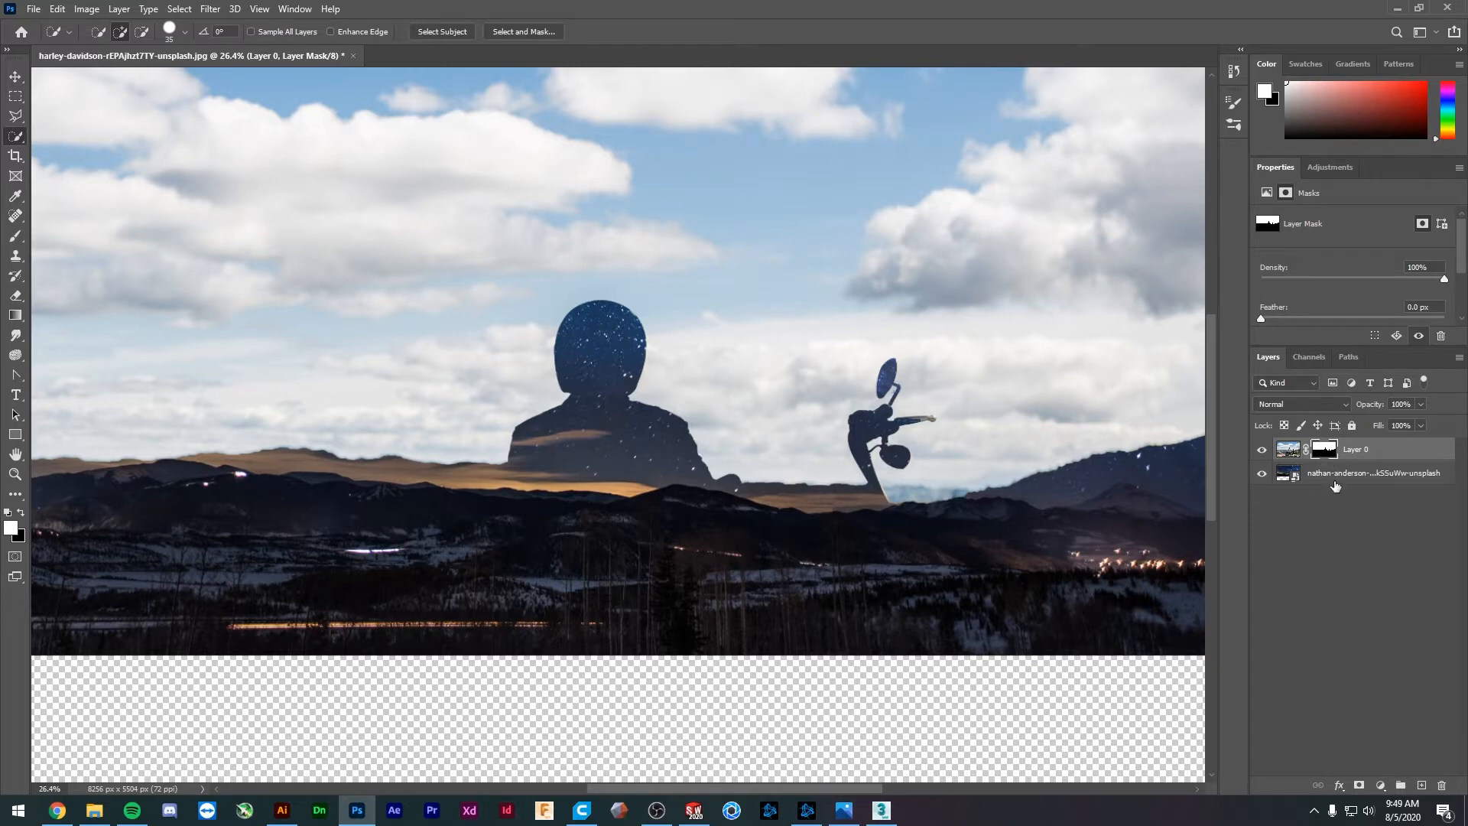
{"action": "key", "text": "ctrl+z"}
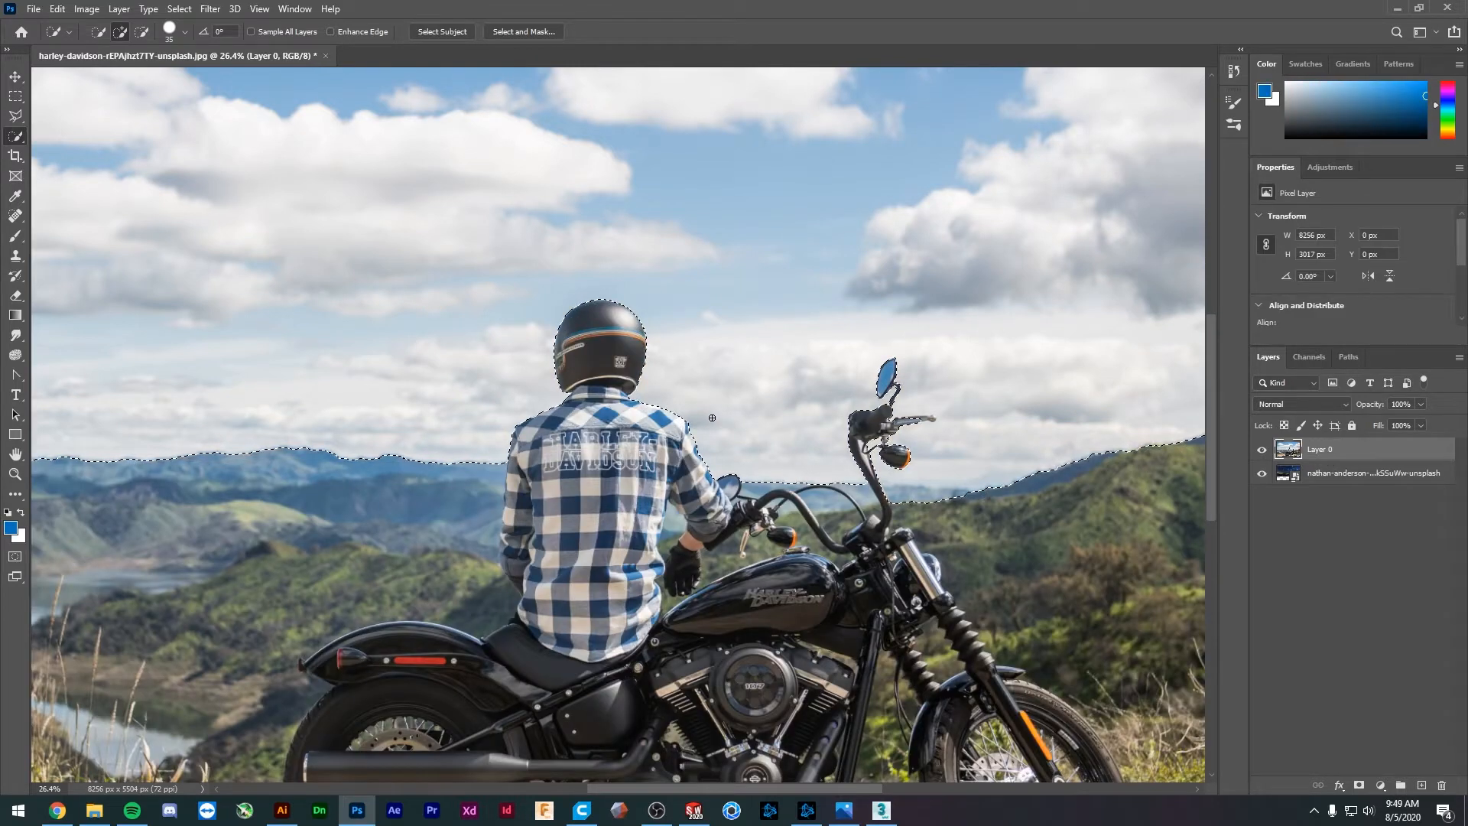
- Add a layer mask to Layer 0 from the sky selection, invert the mask, and deselect the layer
{"action": "scroll", "coordinate": [785, 327], "scroll_direction": "down", "scroll_amount": 3, "text": "alt"}
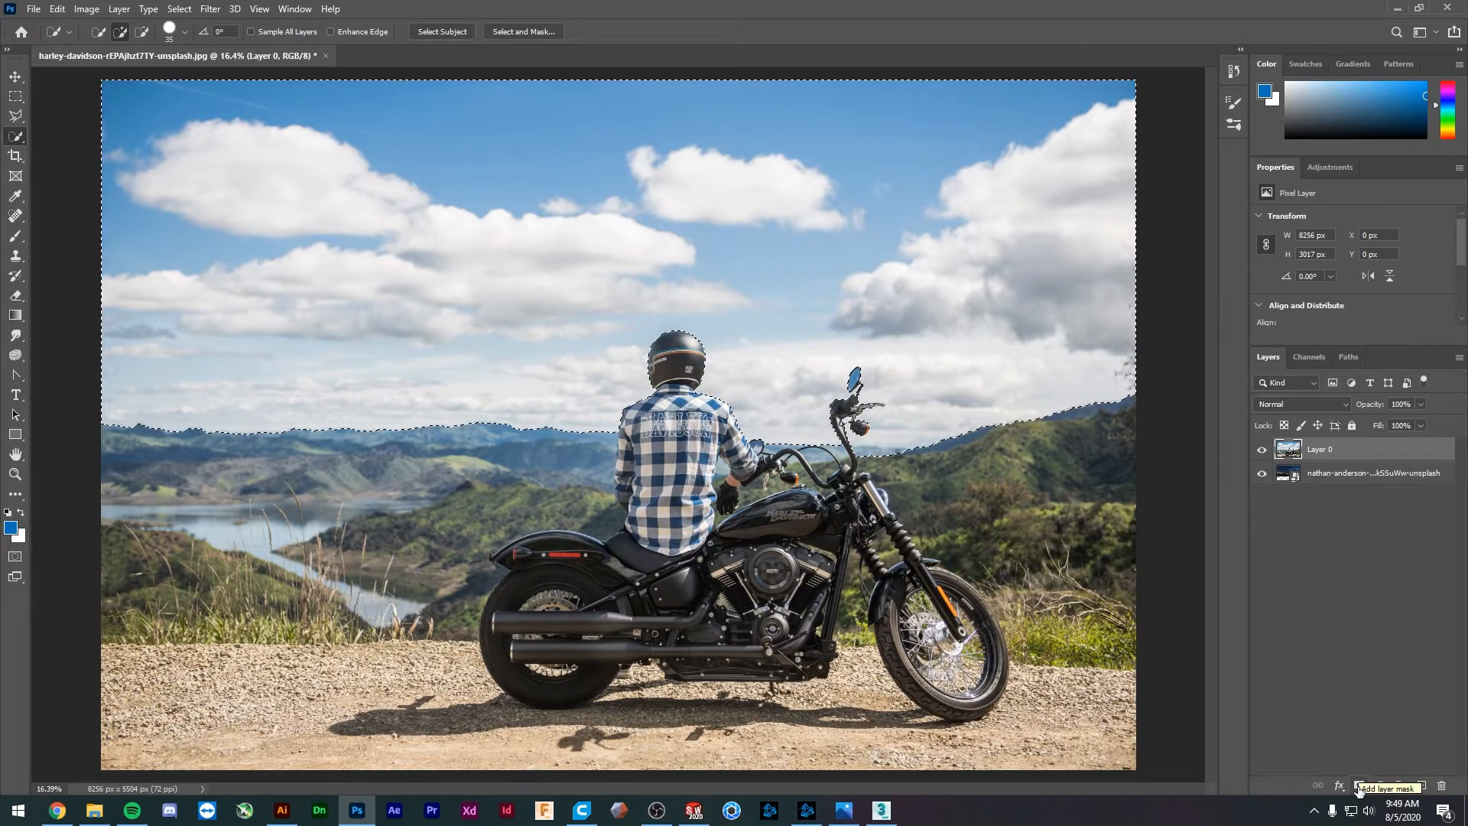
{"action": "left_click", "coordinate": [1359, 786]}
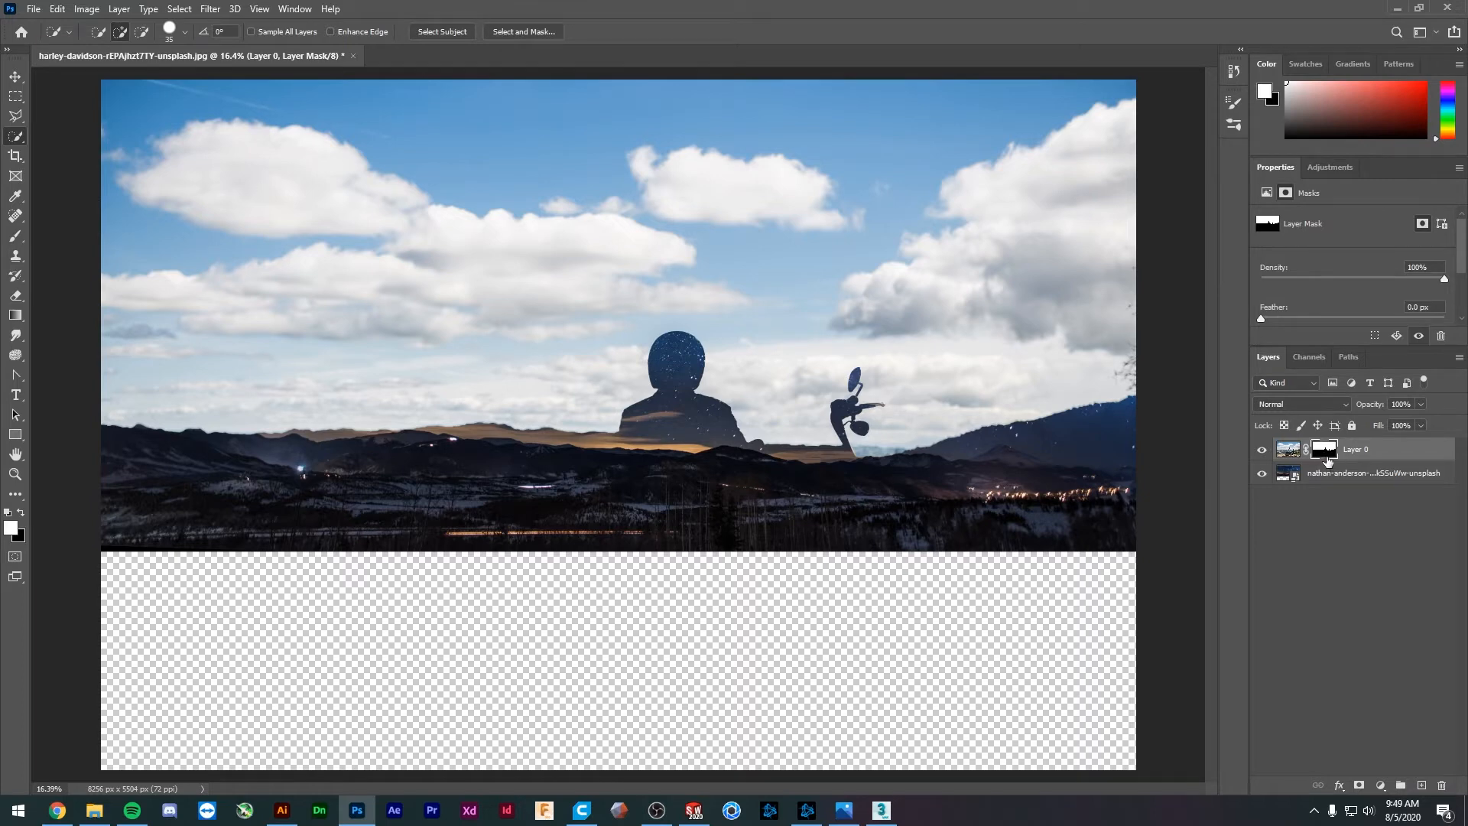
{"action": "key", "text": "ctrl+i"}
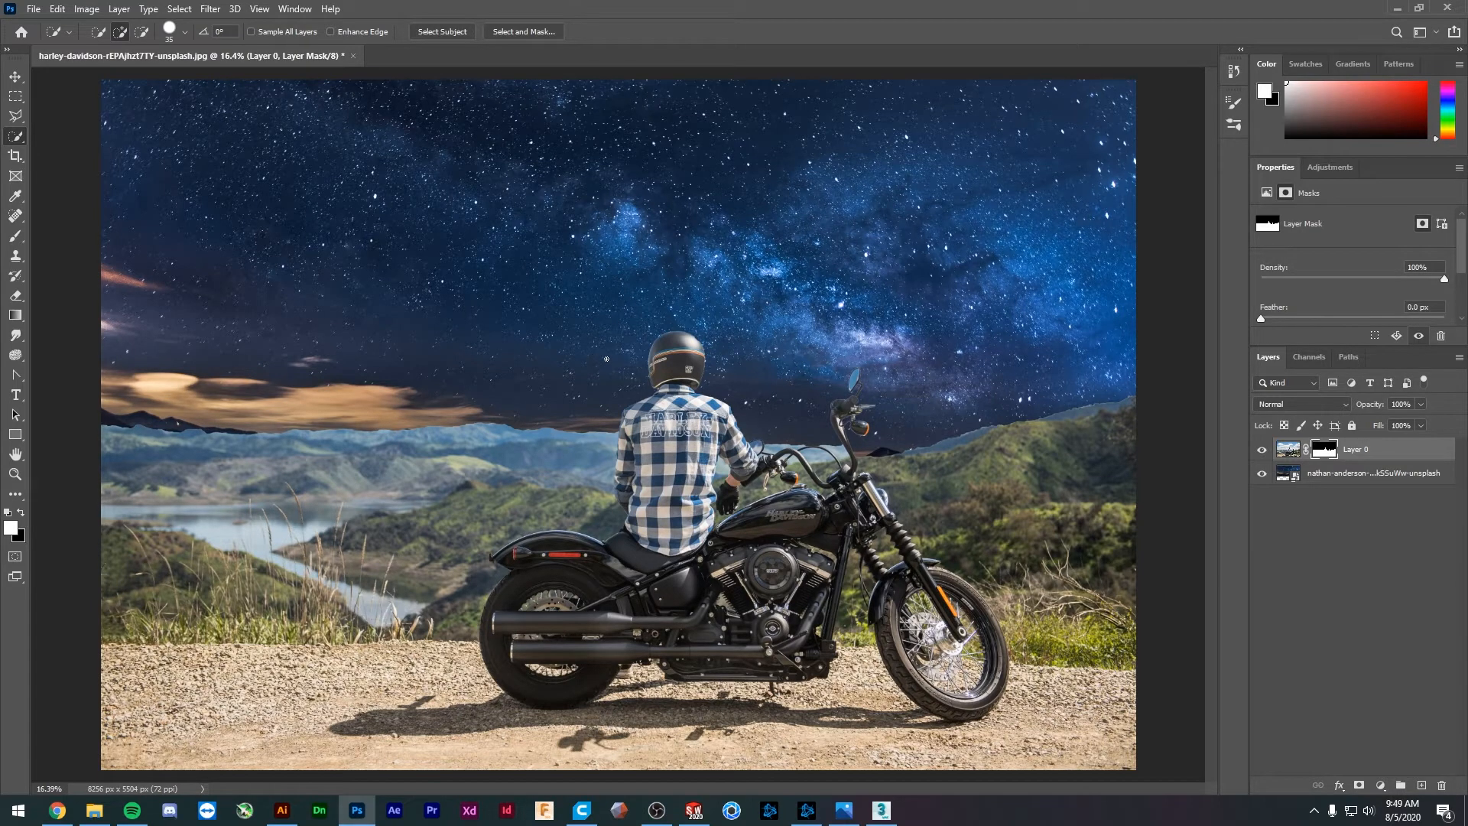
{"action": "left_click", "coordinate": [1362, 586]}
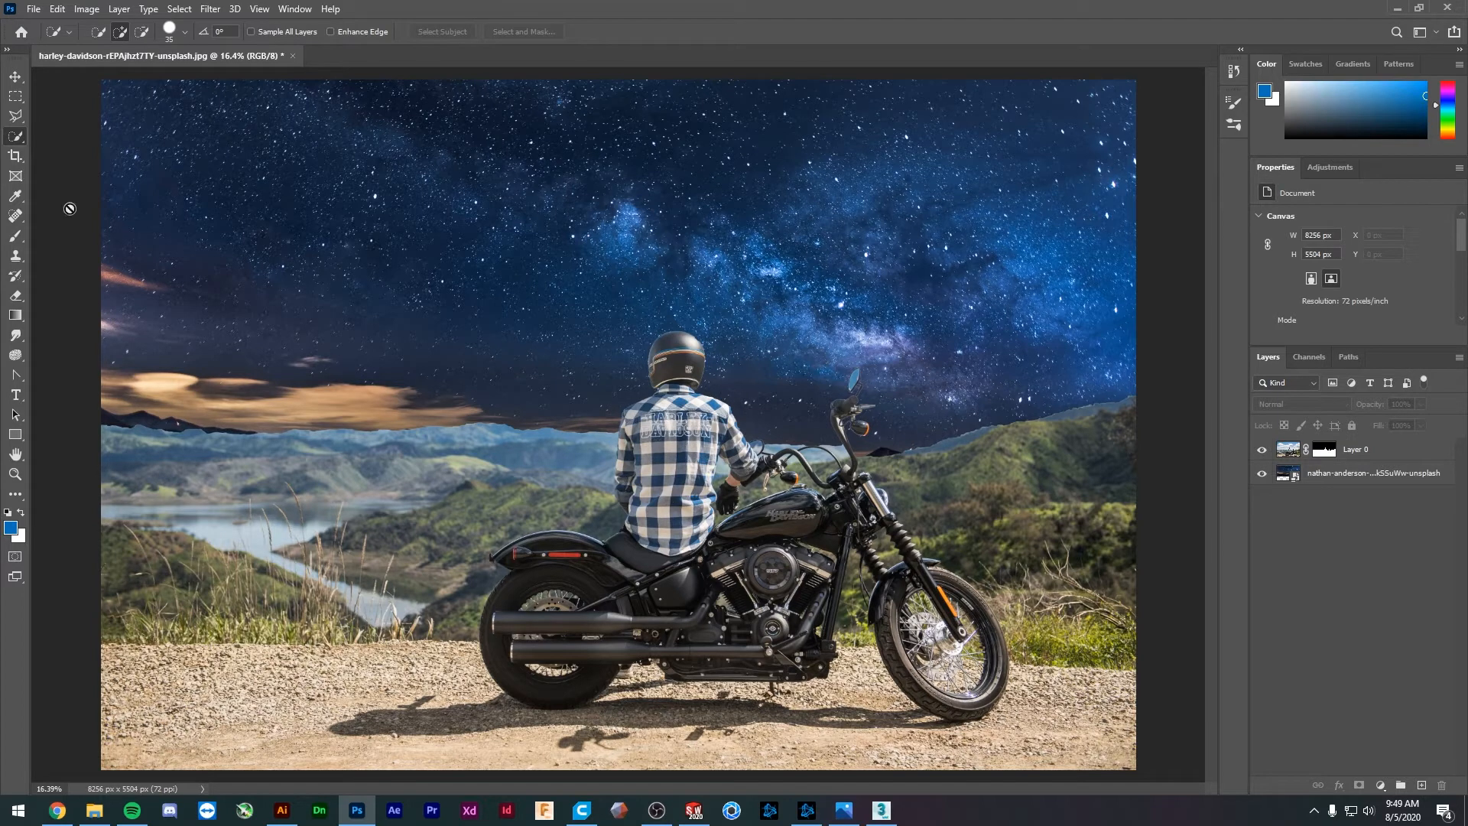
- Move the starry night sky layer slightly upward behind the motorcycle photo, bringing its dark mountains above the horizon
{"action": "left_click", "coordinate": [16, 84]}
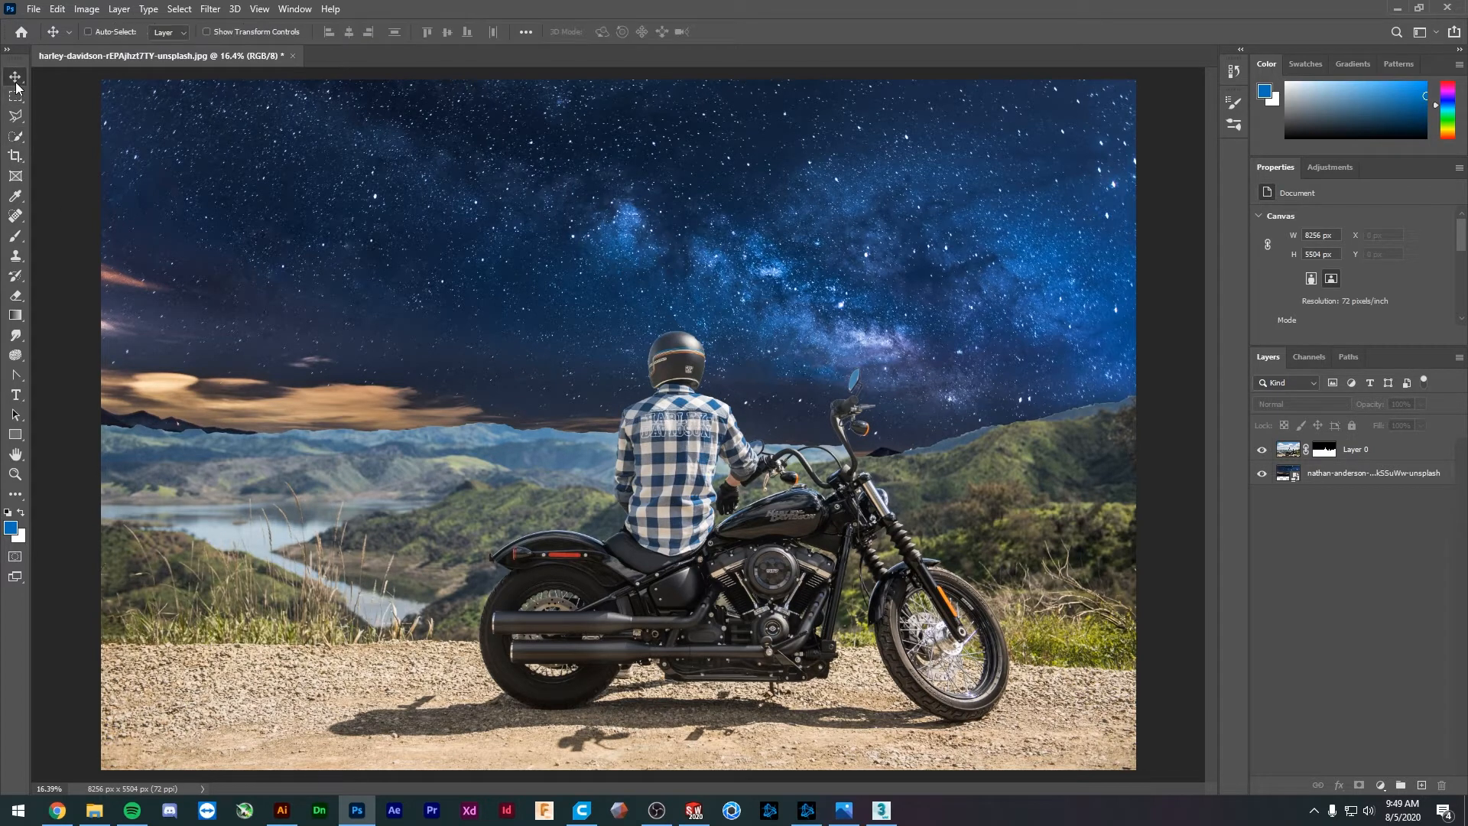
{"action": "left_click", "coordinate": [1319, 472]}
{"action": "left_click_drag", "start_coordinate": [390, 365], "coordinate": [421, 328]}
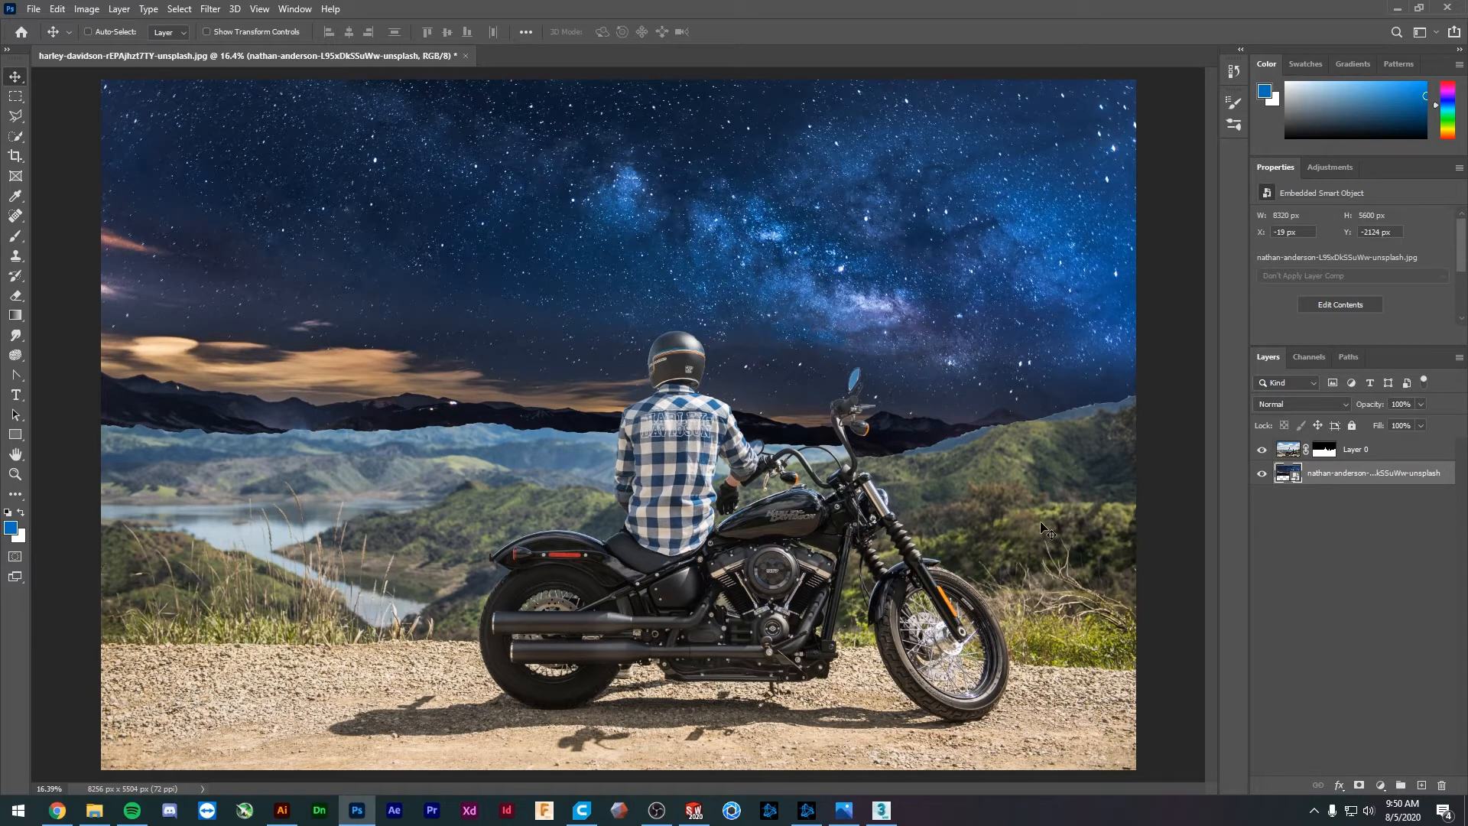
- Target Layer 0's mask for painting with the Brush tool and reduce the brush size to 100 px
{"action": "left_click", "coordinate": [1323, 449]}
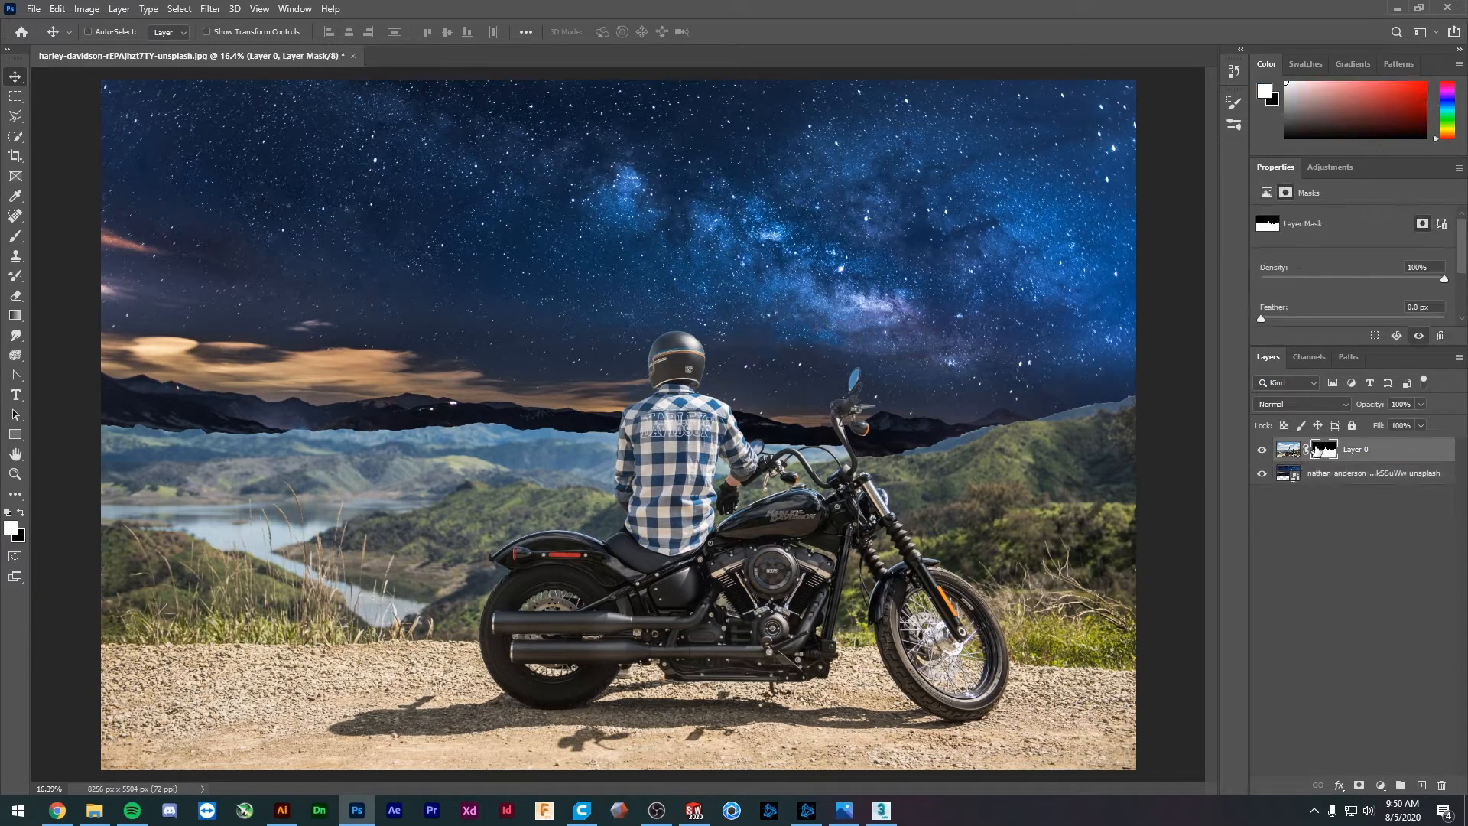
{"action": "key", "text": "b"}
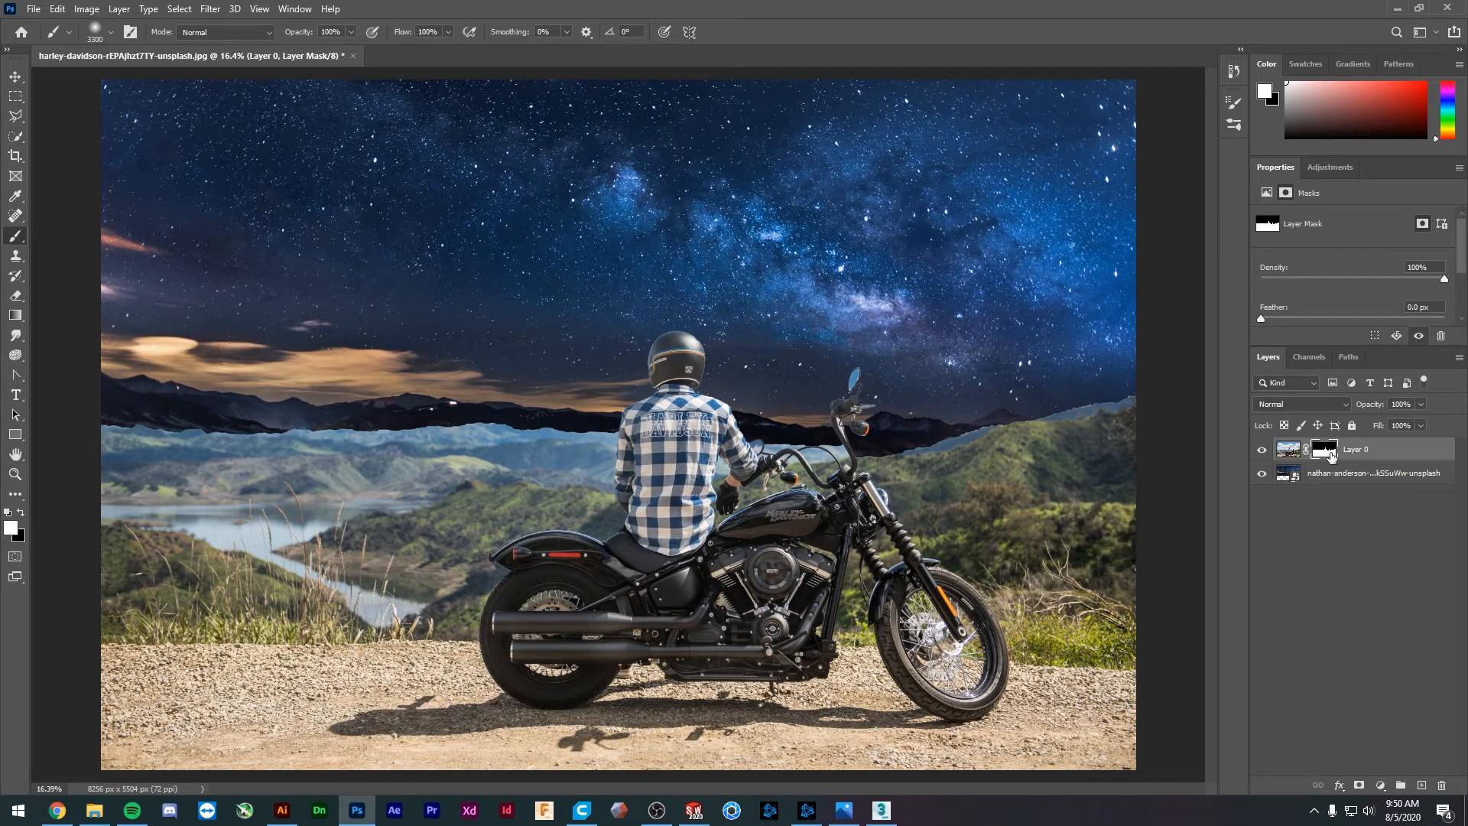
{"action": "key", "text": "bracketleft"}
{"action": "key", "text": "bracketleft"}
{"action": "key", "text": "bracketleft"}
{"action": "key", "text": "bracketleft"}
{"action": "key", "text": "bracketleft"}
{"action": "key", "text": "bracketleft"}
{"action": "key", "text": "bracketleft"}
{"action": "key", "text": "bracketleft"}
{"action": "key", "text": "bracketleft"}
{"action": "key", "text": "bracketleft"}
{"action": "key", "text": "bracketleft"}
{"action": "key", "text": "bracketleft"}
{"action": "key", "text": "bracketleft"}
{"action": "key", "text": "bracketleft"}
{"action": "key", "text": "bracketleft"}
{"action": "key", "text": "bracketleft"}
{"action": "key", "text": "bracketleft"}
{"action": "key", "text": "bracketleft"}
{"action": "key", "text": "bracketleft"}
{"action": "key", "text": "bracketleft"}
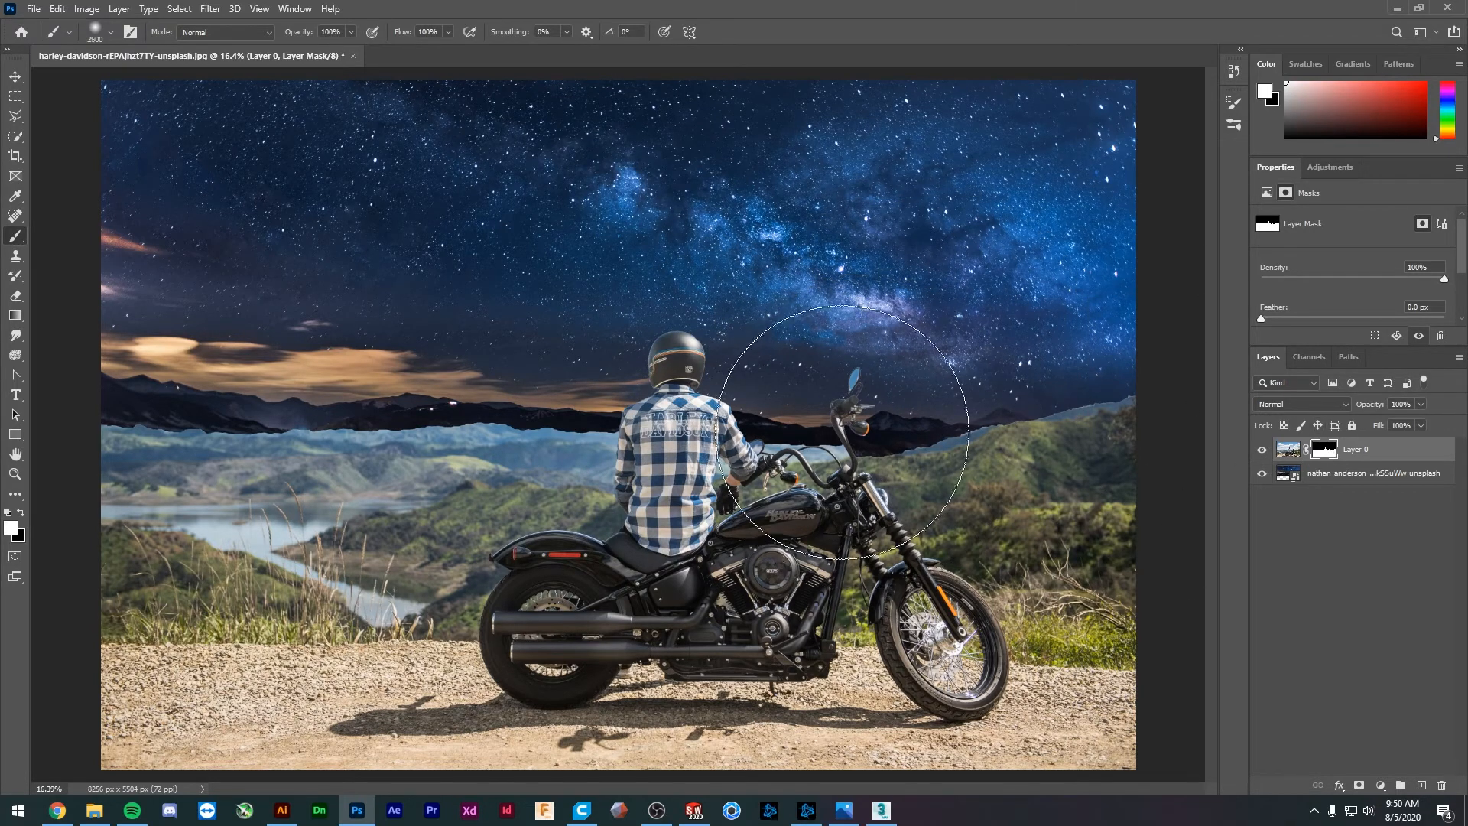
{"action": "key", "text": "bracketleft"}
{"action": "key", "text": "bracketleft"}
{"action": "key", "text": "bracketleft"}
{"action": "key", "text": "bracketleft"}
{"action": "key", "text": "bracketleft"}
{"action": "key", "text": "bracketleft"}
{"action": "key", "text": "bracketleft"}
{"action": "key", "text": "bracketleft"}
{"action": "key", "text": "bracketleft"}
{"action": "key", "text": "bracketleft"}
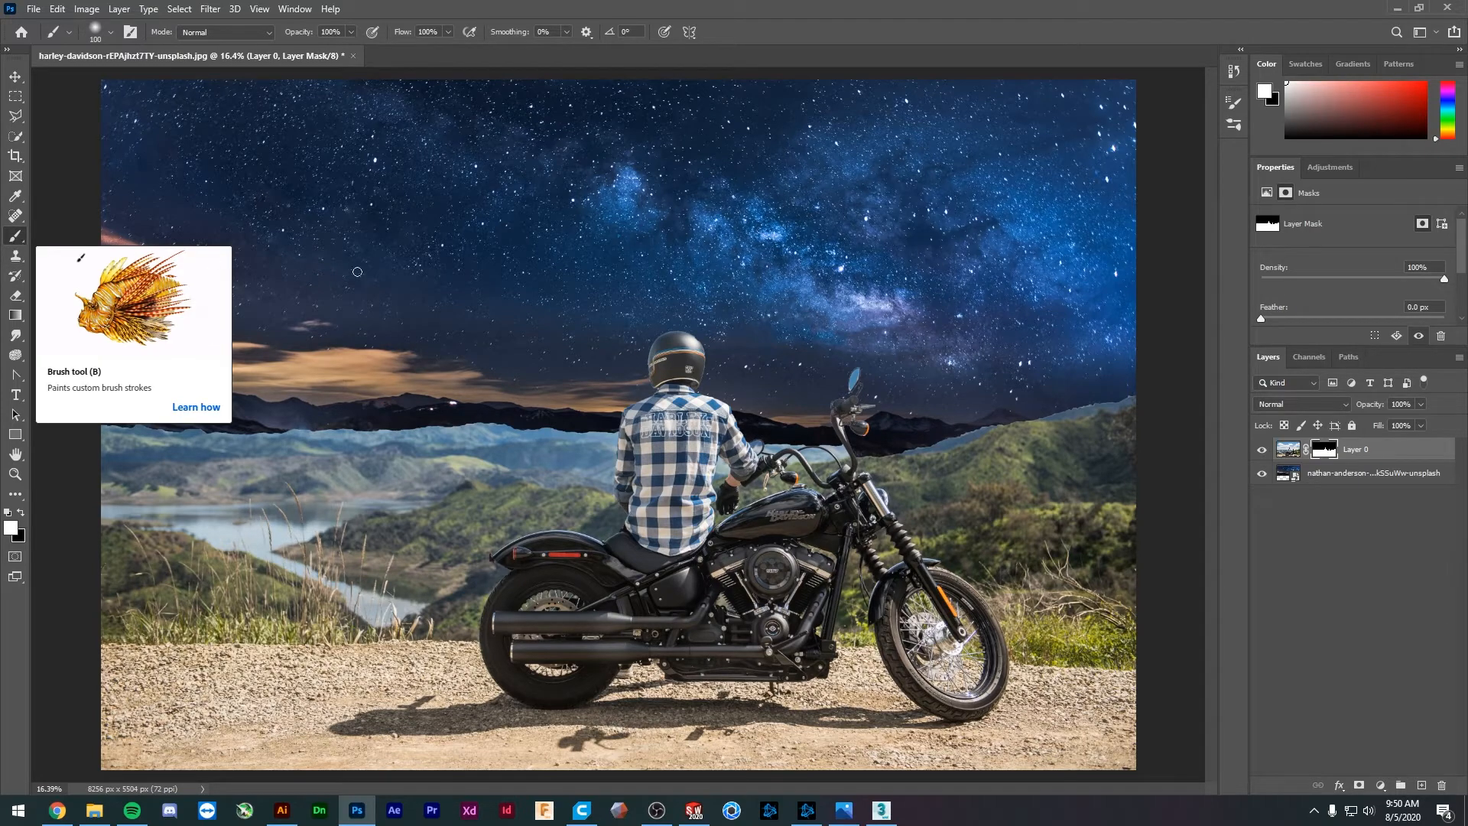
- Try brush strokes on Layer 0's mask around the far turn signal and undo them
{"action": "scroll", "coordinate": [925, 419], "scroll_direction": "up", "scroll_amount": 5}
{"action": "scroll", "coordinate": [816, 466], "scroll_direction": "up", "scroll_amount": 4}
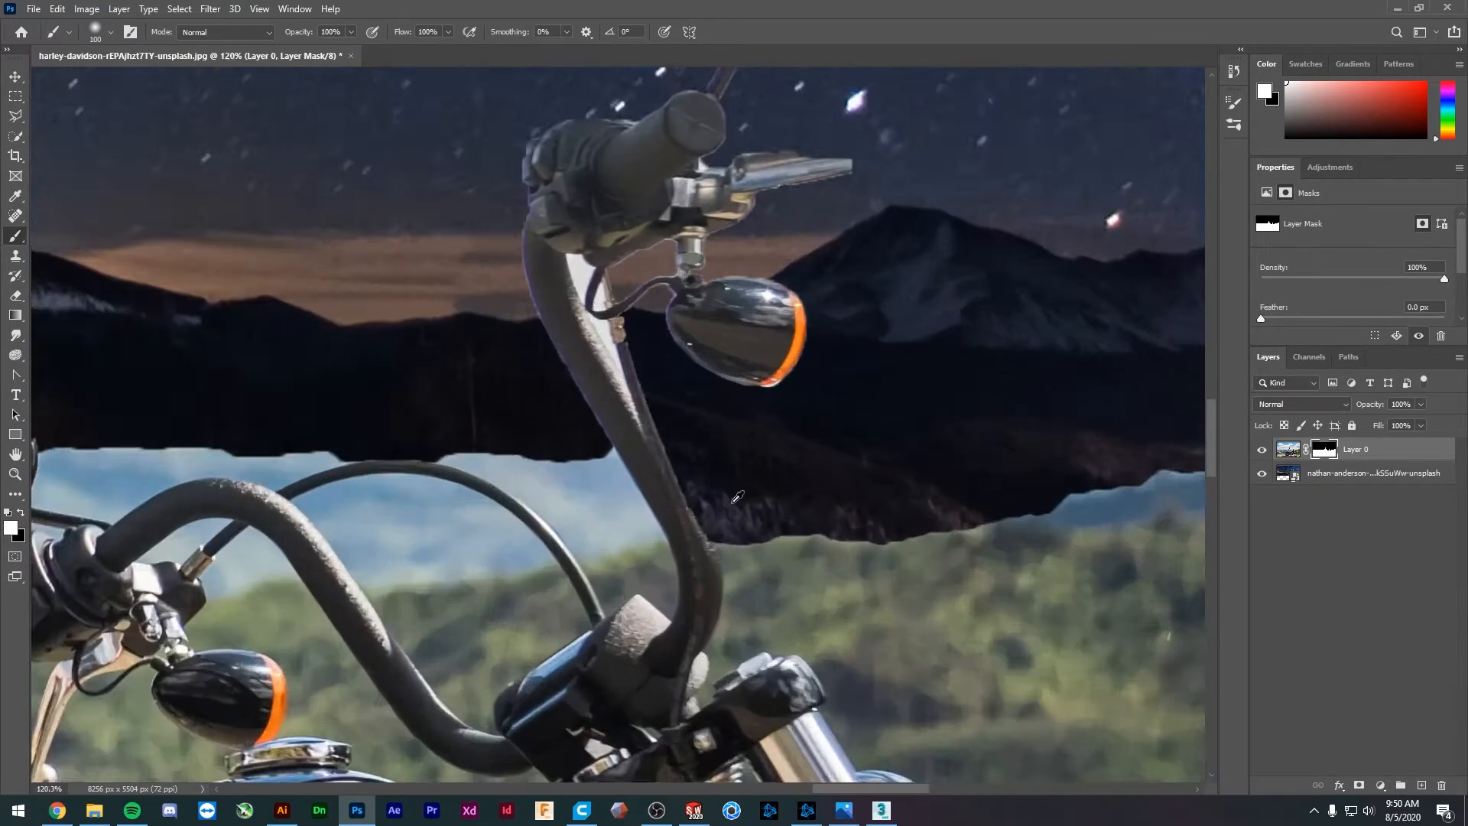
{"action": "mouse_move", "coordinate": [757, 516]}
{"action": "left_mouse_down"}
{"action": "mouse_move", "coordinate": [721, 525]}
{"action": "mouse_move", "coordinate": [1035, 530]}
{"action": "mouse_move", "coordinate": [688, 558]}
{"action": "mouse_move", "coordinate": [648, 486]}
{"action": "mouse_move", "coordinate": [581, 245]}
{"action": "mouse_move", "coordinate": [1091, 524]}
{"action": "mouse_move", "coordinate": [704, 311]}
{"action": "mouse_move", "coordinate": [791, 276]}
{"action": "mouse_move", "coordinate": [986, 474]}
{"action": "left_mouse_up"}
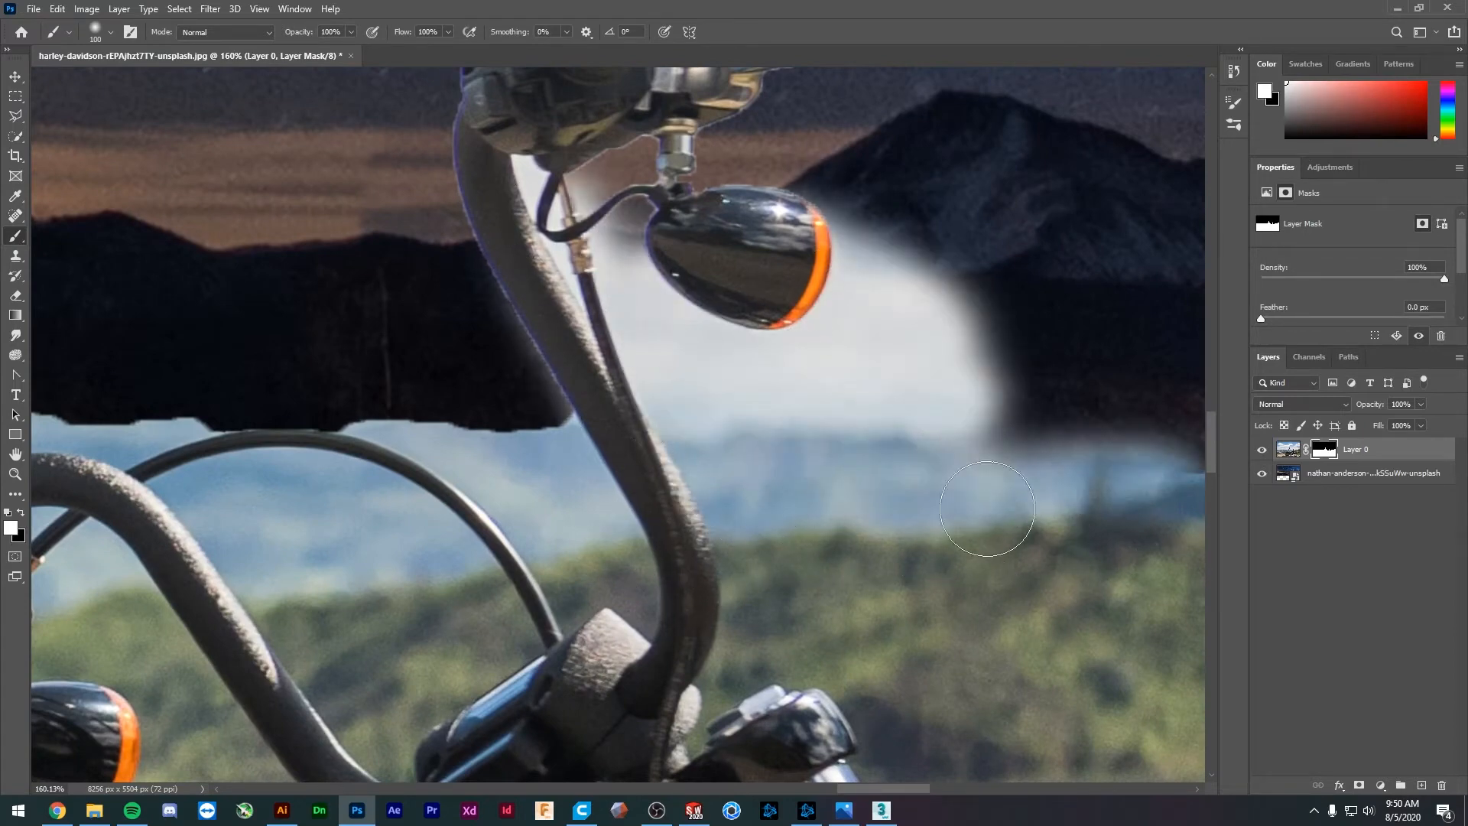
{"action": "key", "text": "ctrl+z"}
{"action": "key", "text": "x"}
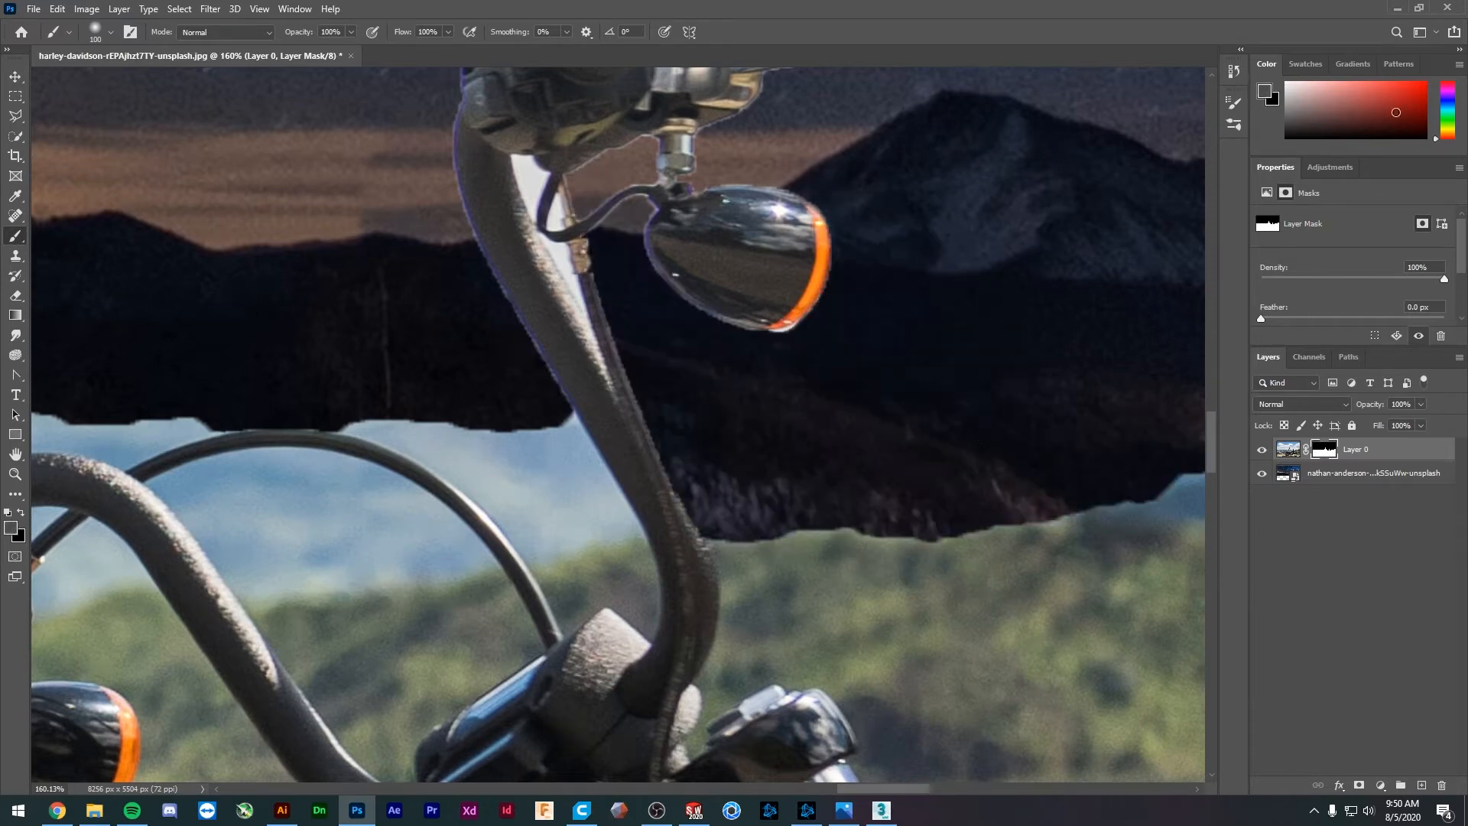
{"action": "mouse_move", "coordinate": [800, 557]}
{"action": "left_mouse_down"}
{"action": "mouse_move", "coordinate": [740, 534]}
{"action": "mouse_move", "coordinate": [1103, 491]}
{"action": "mouse_move", "coordinate": [803, 563]}
{"action": "left_mouse_up"}
{"action": "key", "text": "ctrl+z"}
{"action": "key", "text": "e"}
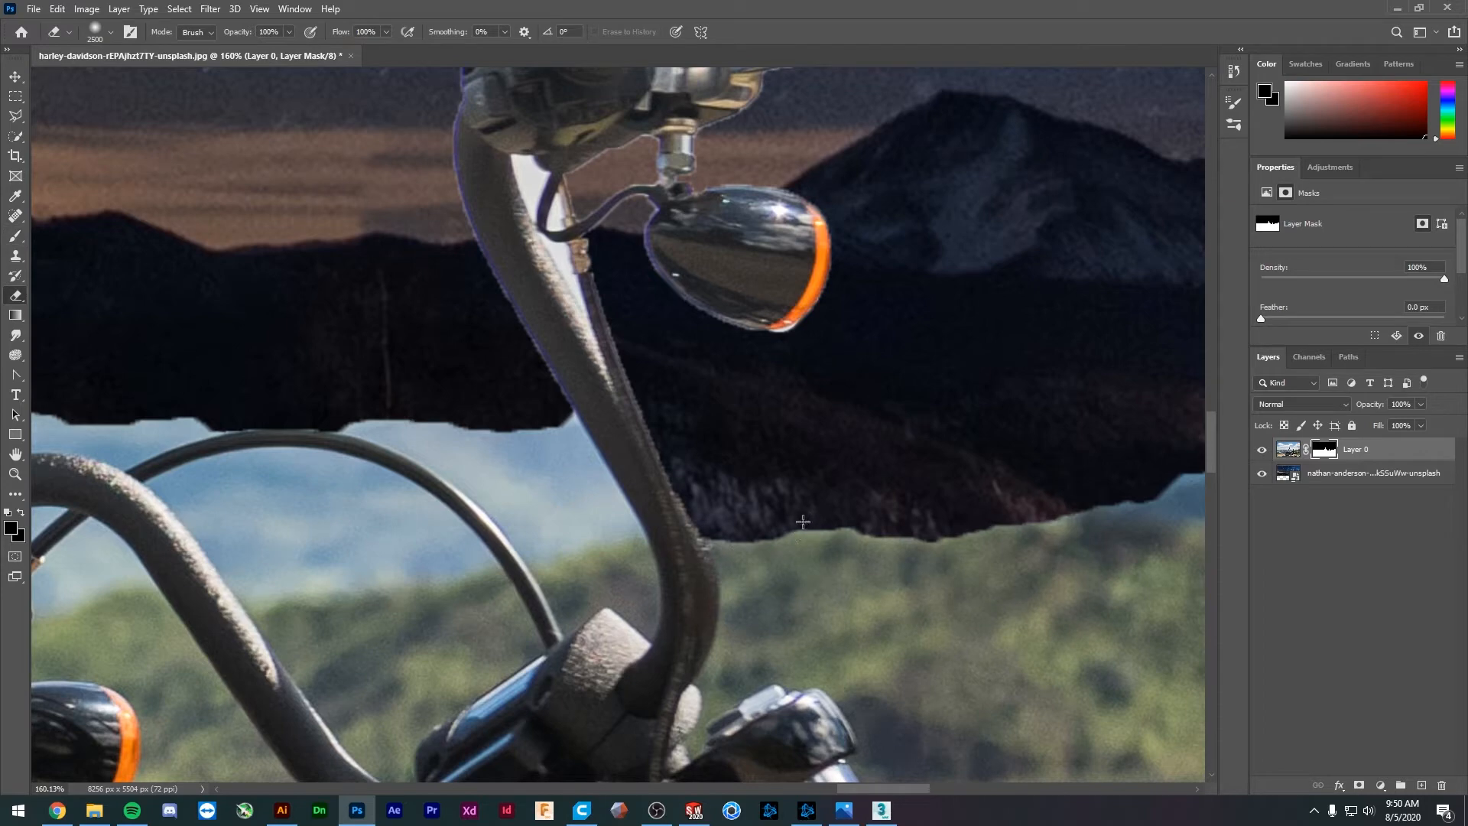
{"action": "key", "text": "b"}
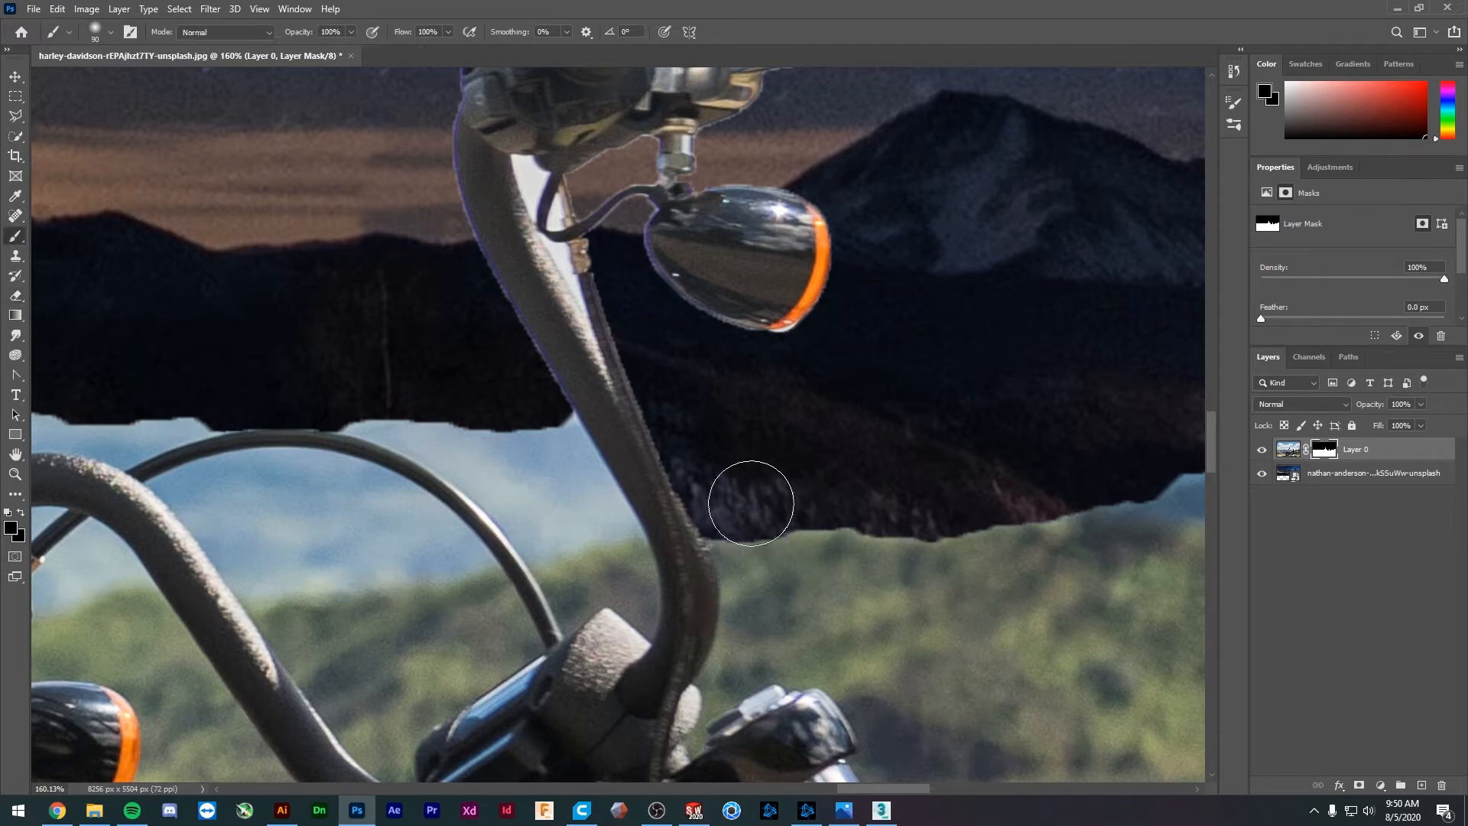
- Paint white on Layer 0's mask with a 35 px brush to restore the far handlebar's missing lever and its rounded tip
{"action": "key", "text": "bracketleft"}
{"action": "key", "text": "bracketleft"}
{"action": "key", "text": "bracketleft"}
{"action": "mouse_move", "coordinate": [623, 241]}
{"action": "left_mouse_down"}
{"action": "mouse_move", "coordinate": [527, 496]}
{"action": "mouse_move", "coordinate": [589, 581]}
{"action": "left_mouse_up"}
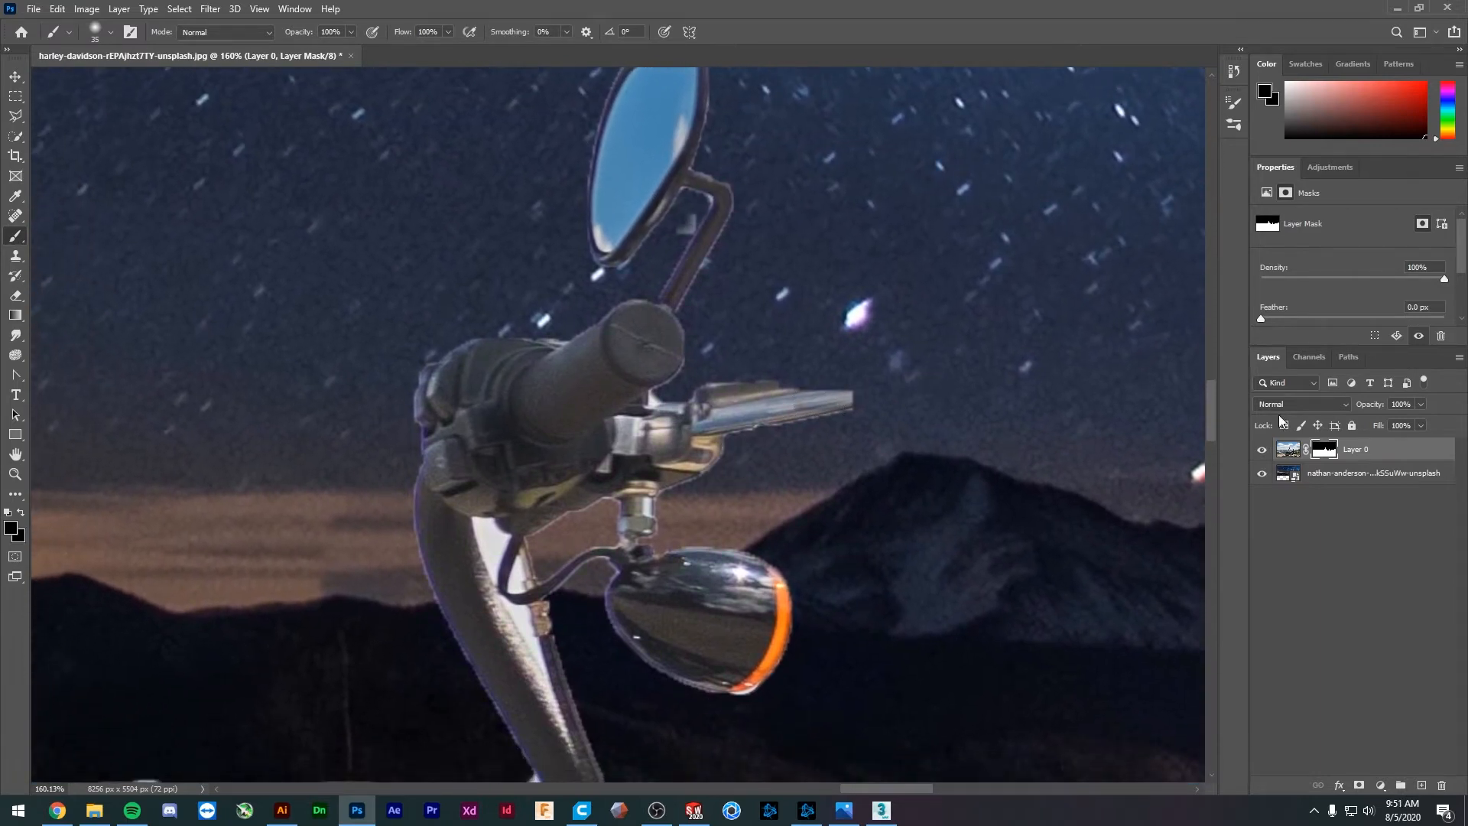
{"action": "mouse_move", "coordinate": [793, 402]}
{"action": "left_mouse_down"}
{"action": "mouse_move", "coordinate": [900, 387]}
{"action": "mouse_move", "coordinate": [796, 405]}
{"action": "mouse_move", "coordinate": [846, 412]}
{"action": "mouse_move", "coordinate": [826, 397]}
{"action": "mouse_move", "coordinate": [945, 369]}
{"action": "mouse_move", "coordinate": [925, 398]}
{"action": "mouse_move", "coordinate": [930, 385]}
{"action": "mouse_move", "coordinate": [752, 409]}
{"action": "mouse_move", "coordinate": [746, 397]}
{"action": "mouse_move", "coordinate": [682, 419]}
{"action": "mouse_move", "coordinate": [646, 408]}
{"action": "mouse_move", "coordinate": [700, 443]}
{"action": "mouse_move", "coordinate": [662, 464]}
{"action": "left_mouse_up"}
{"action": "key", "text": "ctrl+z"}
{"action": "key", "text": "ctrl+z"}
{"action": "key", "text": "x"}
{"action": "key", "text": "ctrl+z"}
{"action": "key", "text": "e"}
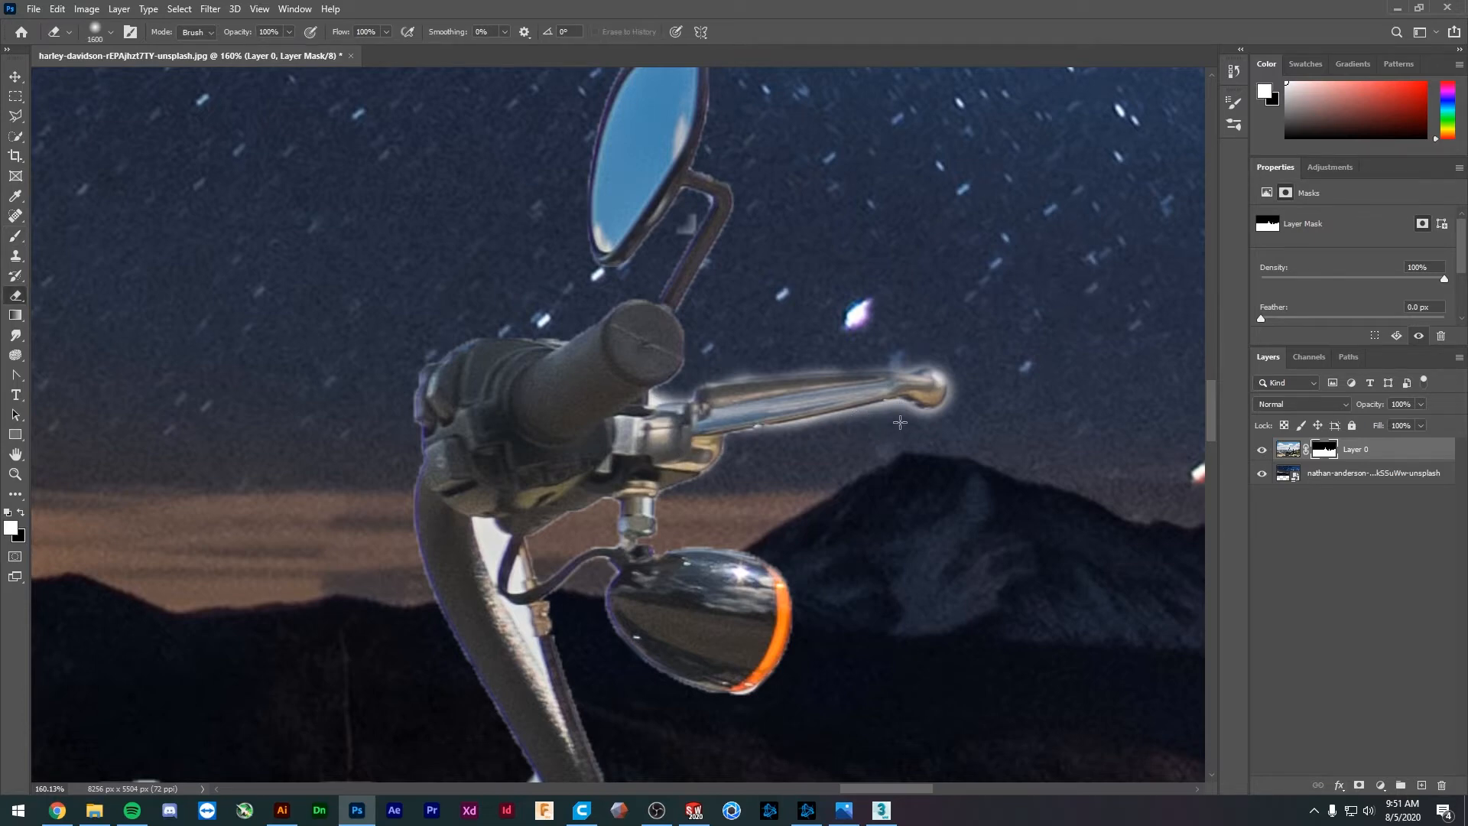
- Paint black on the mask with a 15 px brush to remove the bright sky halo along the far handlebar lever
{"action": "key", "text": "b"}
{"action": "key", "text": "x"}
{"action": "scroll", "coordinate": [925, 420], "scroll_direction": "up", "scroll_amount": 3}
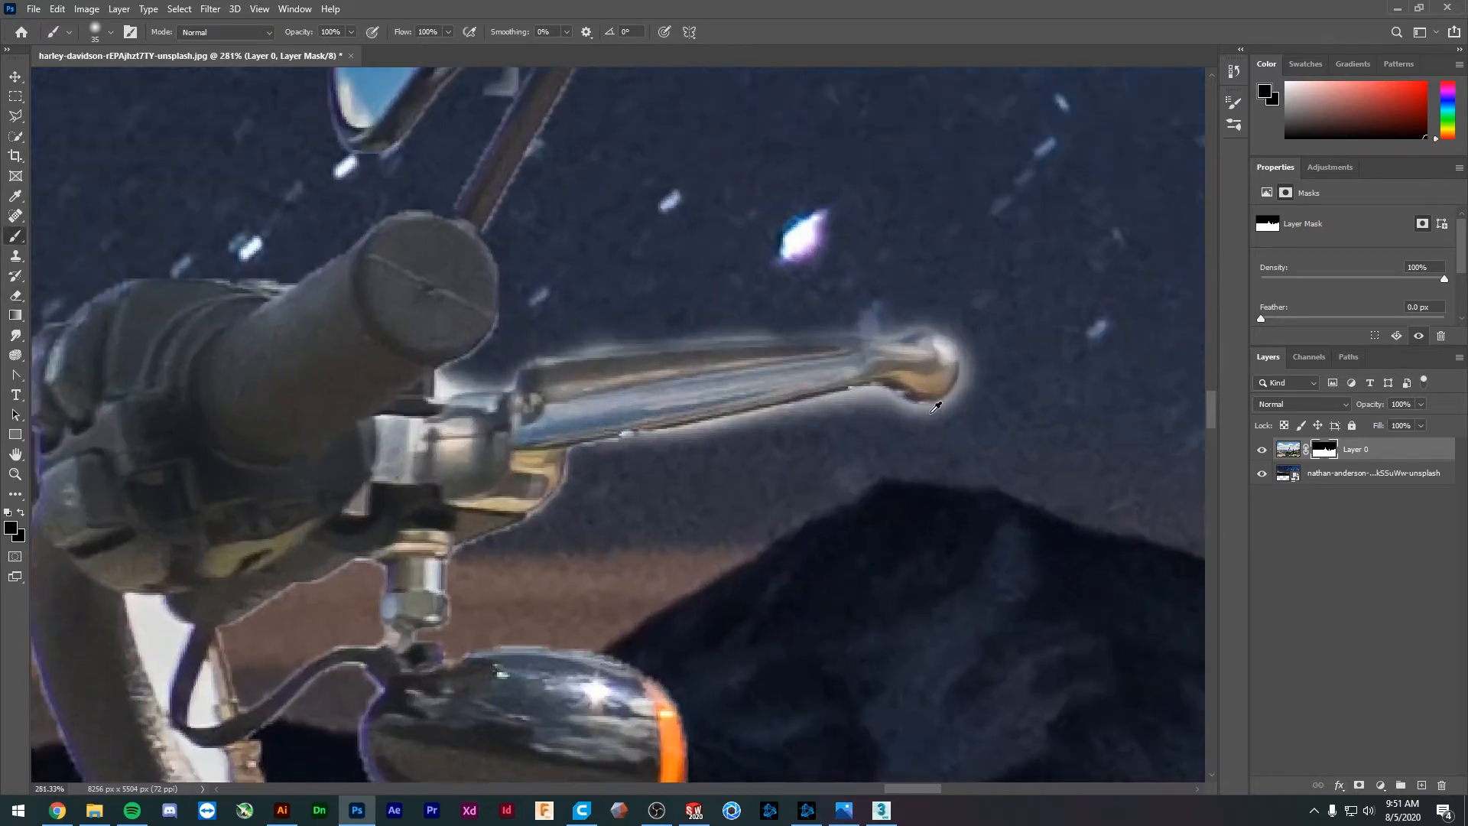
{"action": "scroll", "coordinate": [934, 407], "scroll_direction": "up", "scroll_amount": 2}
{"action": "scroll", "coordinate": [877, 449], "scroll_direction": "up", "scroll_amount": 2}
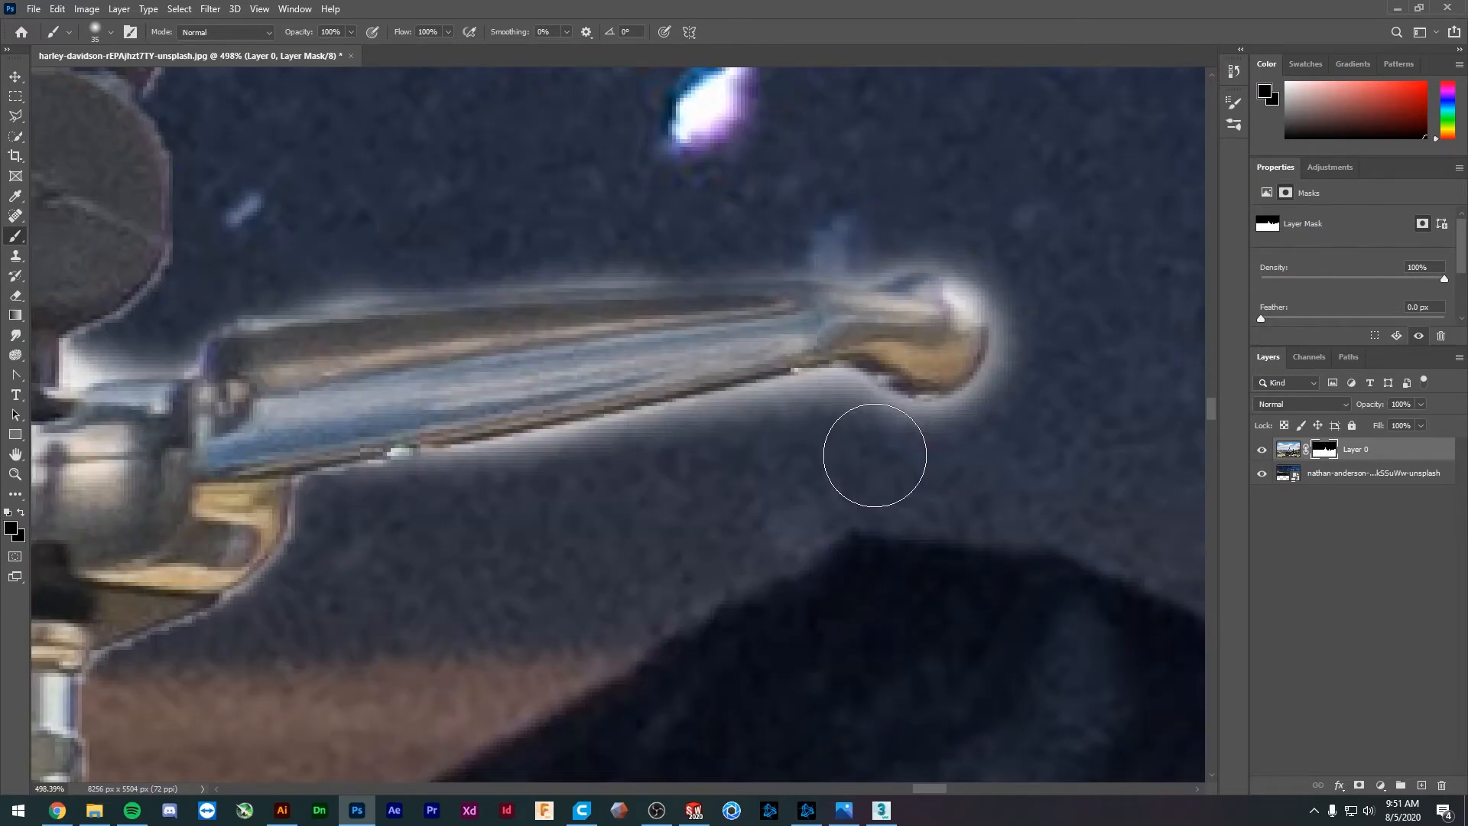
{"action": "key", "text": "p"}
{"action": "key", "text": "b"}
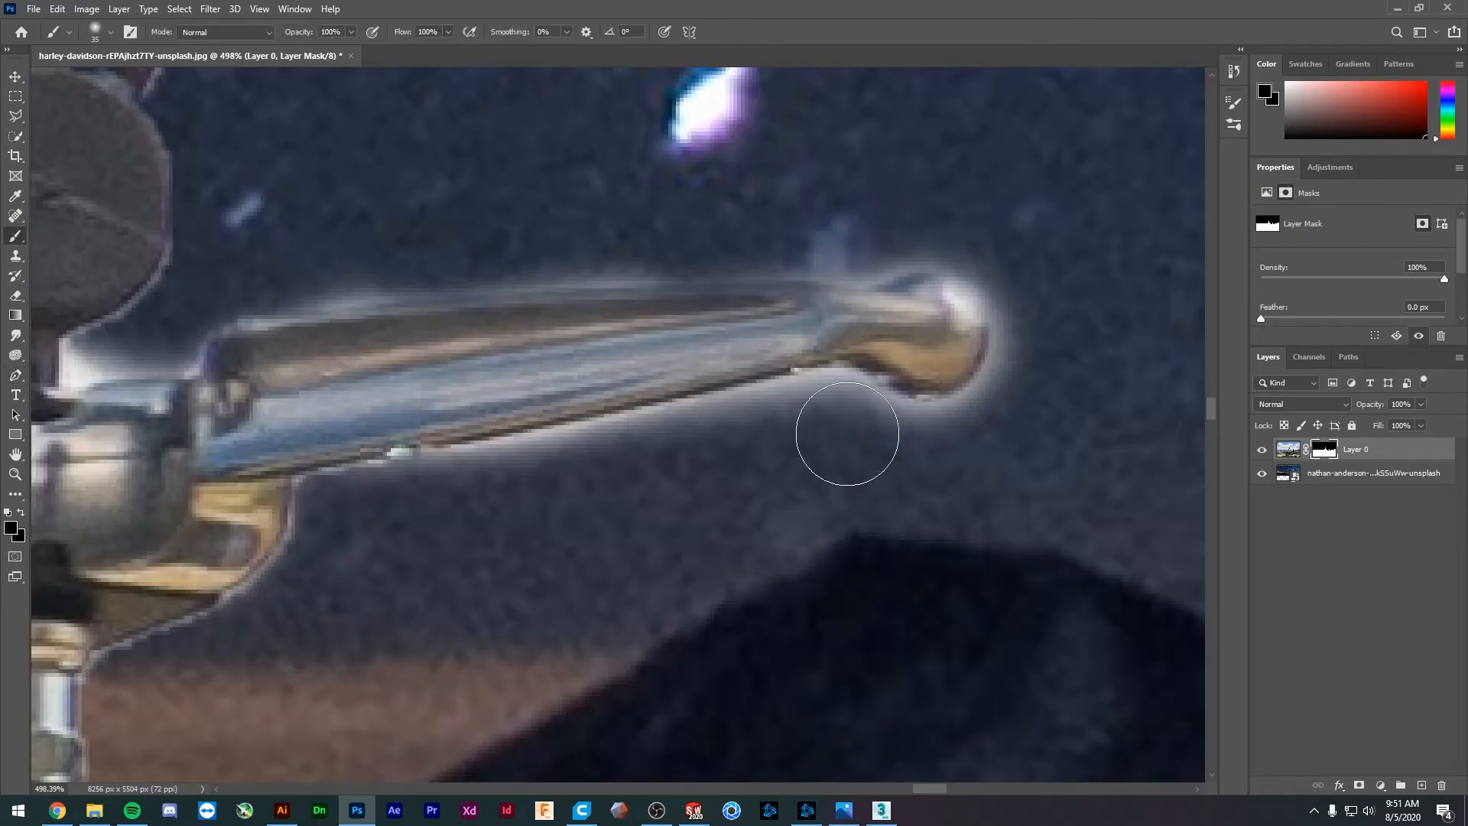
{"action": "key", "text": "bracketleft"}
{"action": "key", "text": "bracketleft"}
{"action": "key", "text": "bracketleft"}
{"action": "key", "text": "bracketleft"}
{"action": "key", "text": "bracketleft"}
{"action": "key", "text": "bracketleft"}
{"action": "key", "text": "bracketright"}
{"action": "key", "text": "bracketright"}
{"action": "key", "text": "bracketright"}
{"action": "key", "text": "bracketright"}
{"action": "left_click", "coordinate": [832, 387]}
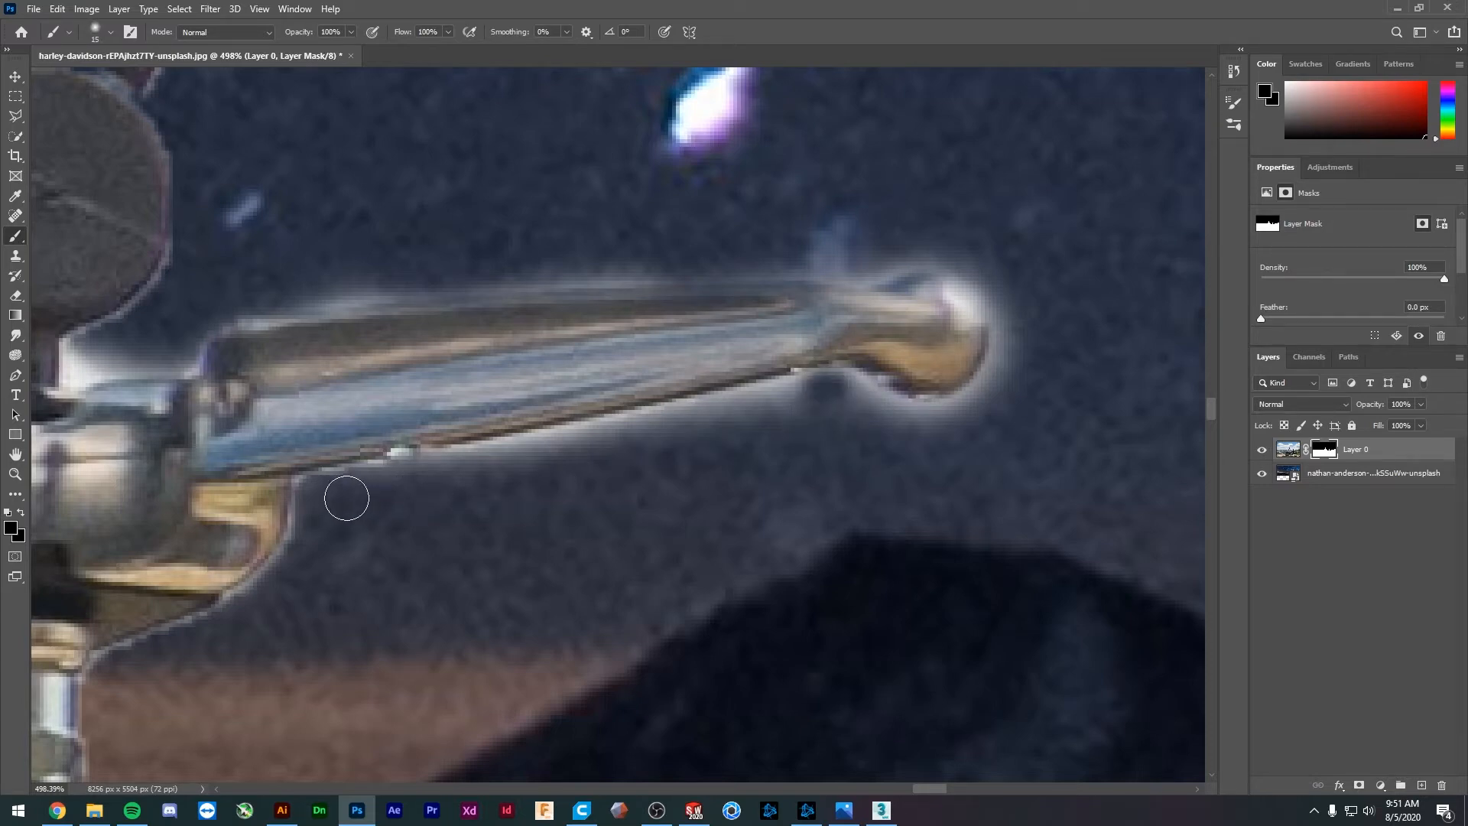
{"action": "left_click", "coordinate": [347, 498], "text": "shift"}
{"action": "mouse_move", "coordinate": [839, 403]}
{"action": "left_mouse_down"}
{"action": "mouse_move", "coordinate": [959, 432]}
{"action": "mouse_move", "coordinate": [996, 412]}
{"action": "mouse_move", "coordinate": [1019, 291]}
{"action": "mouse_move", "coordinate": [962, 246]}
{"action": "mouse_move", "coordinate": [830, 250]}
{"action": "mouse_move", "coordinate": [936, 243]}
{"action": "mouse_move", "coordinate": [858, 235]}
{"action": "mouse_move", "coordinate": [752, 248]}
{"action": "mouse_move", "coordinate": [847, 261]}
{"action": "mouse_move", "coordinate": [531, 259]}
{"action": "mouse_move", "coordinate": [180, 316]}
{"action": "left_mouse_up"}
{"action": "left_click_drag", "start_coordinate": [99, 351], "coordinate": [194, 340]}
- Paint white on the mask with a 10 px brush to restore the right edge of the far mirror's frame
{"action": "scroll", "coordinate": [325, 295], "scroll_direction": "down", "scroll_amount": 1}
{"action": "scroll", "coordinate": [330, 289], "scroll_direction": "down", "scroll_amount": 10}
{"action": "left_click_drag", "start_coordinate": [375, 321], "coordinate": [659, 487]}
{"action": "scroll", "coordinate": [589, 183], "scroll_direction": "up", "scroll_amount": 4}
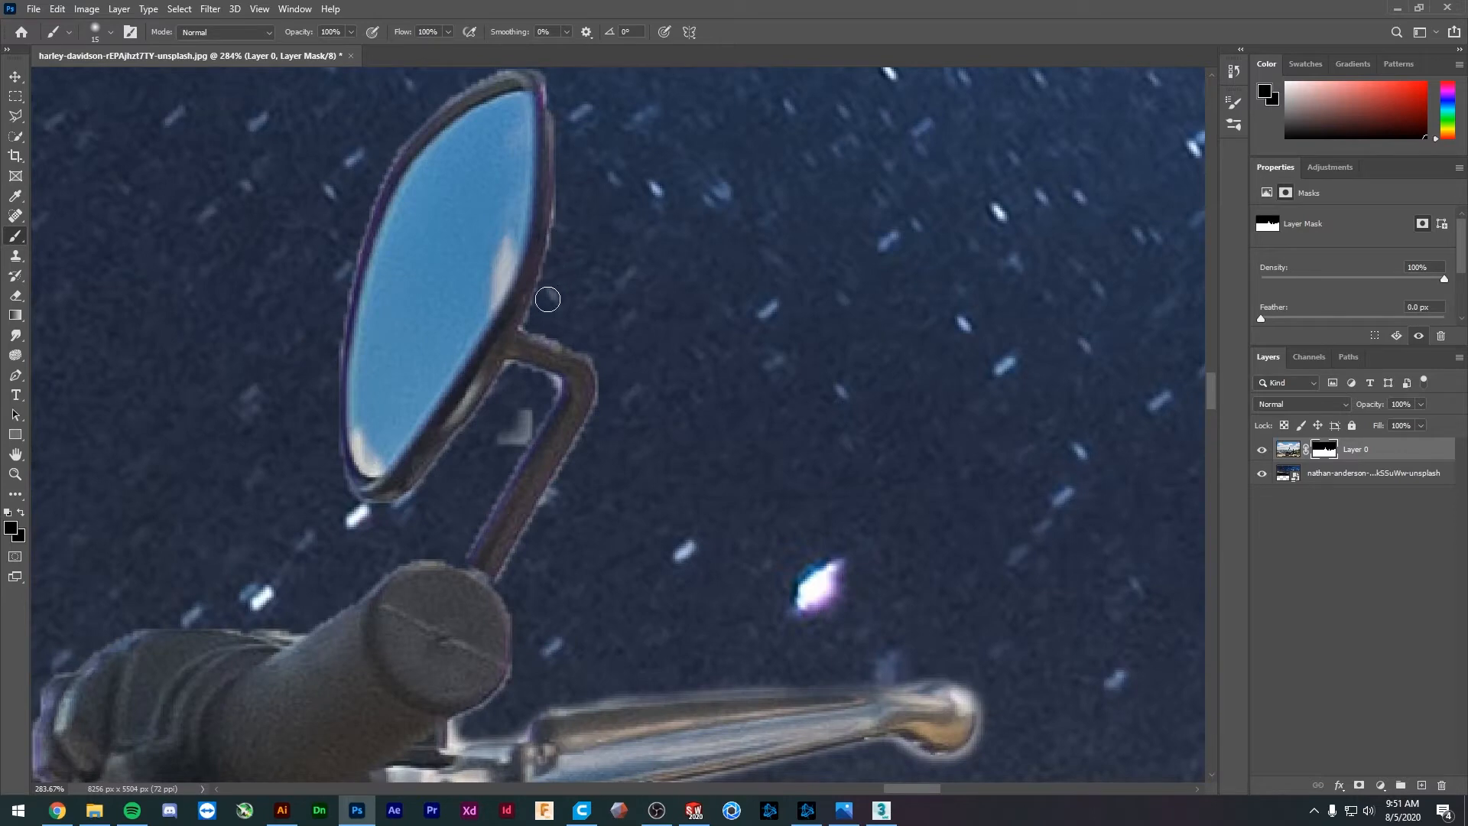
{"action": "scroll", "coordinate": [635, 416], "scroll_direction": "down", "scroll_amount": 3}
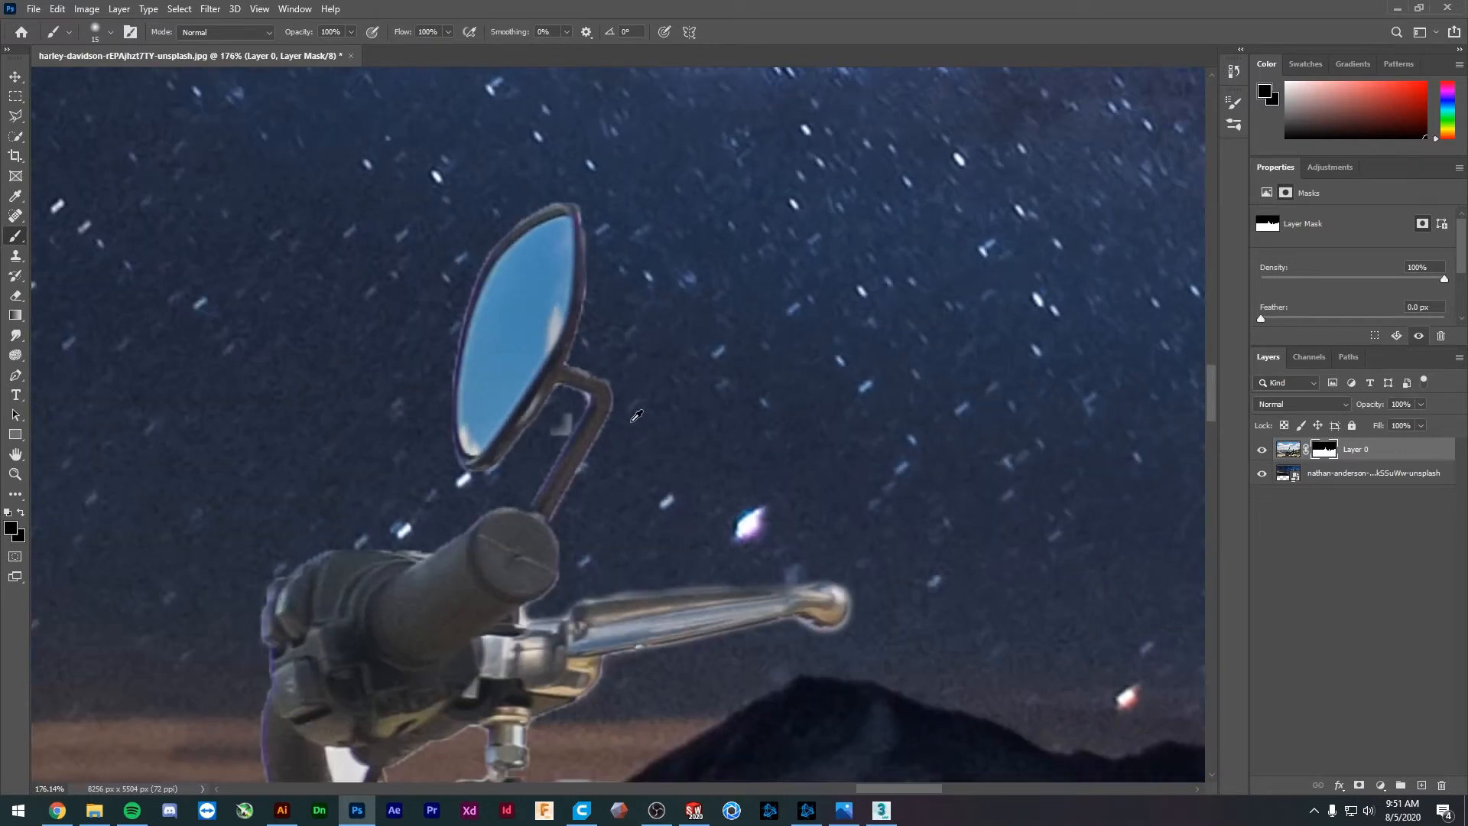
{"action": "key", "text": "x"}
{"action": "scroll", "coordinate": [604, 233], "scroll_direction": "up", "scroll_amount": 4}
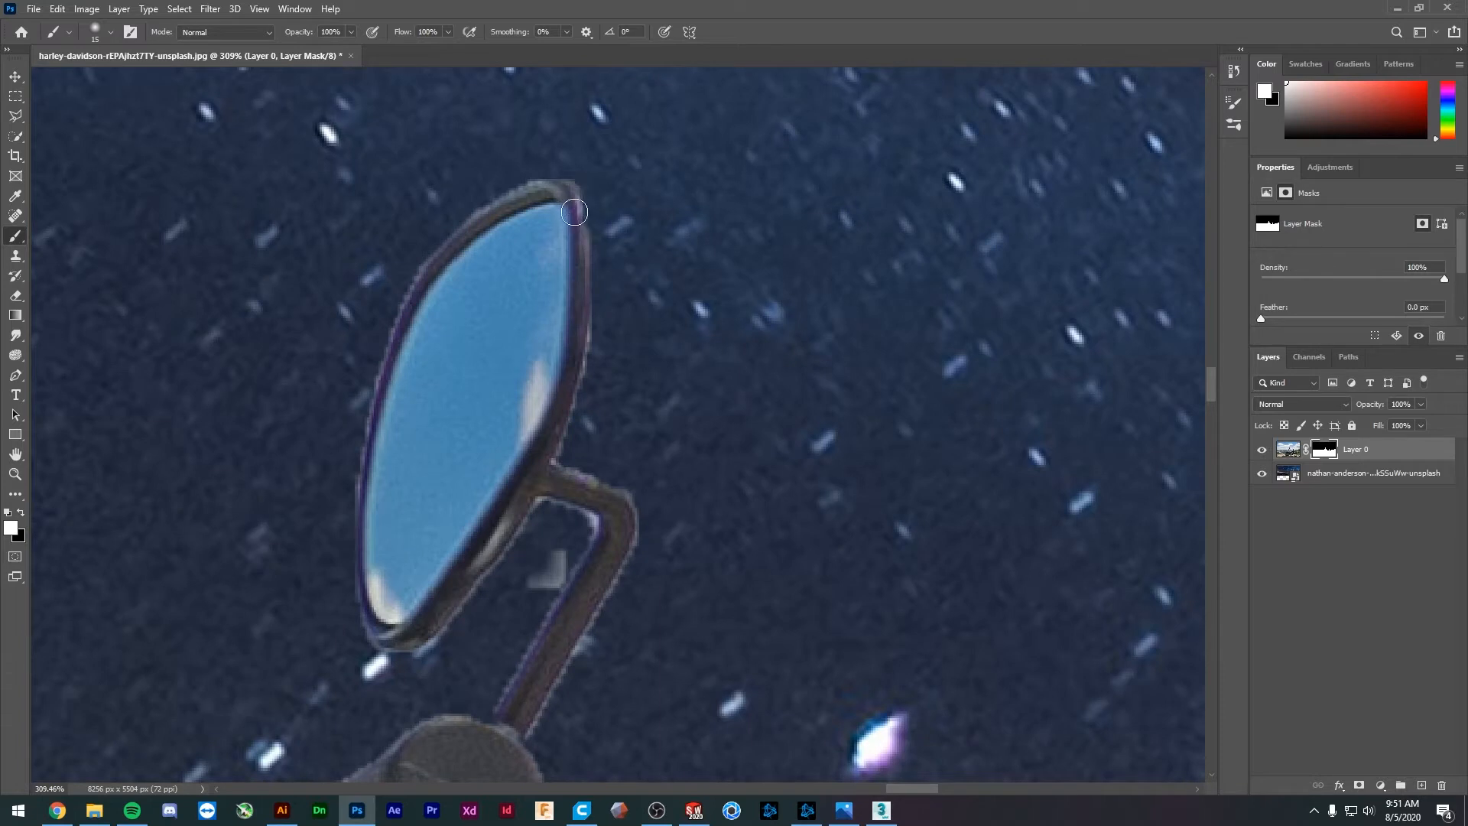
{"action": "key", "text": "bracketleft"}
{"action": "mouse_move", "coordinate": [570, 192]}
{"action": "left_mouse_down"}
{"action": "mouse_move", "coordinate": [585, 336]}
{"action": "mouse_move", "coordinate": [566, 394]}
{"action": "left_mouse_up"}
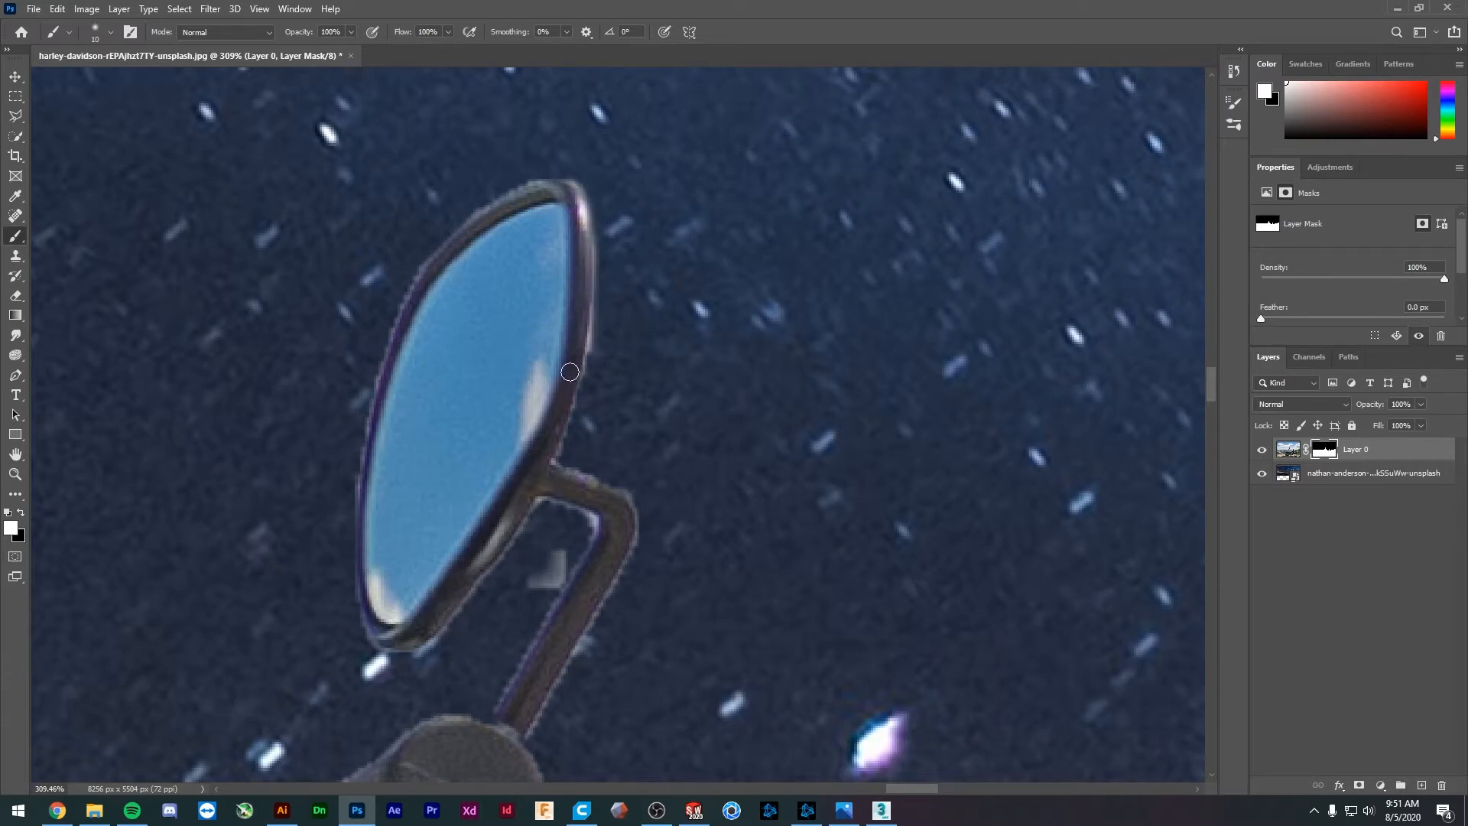
{"action": "left_click_drag", "start_coordinate": [547, 466], "coordinate": [543, 470]}
- Restore the top and left edges of the far mirror's frame with connected white strokes on the mask, undoing one stray stroke
{"action": "left_click_drag", "start_coordinate": [590, 364], "coordinate": [689, 464]}
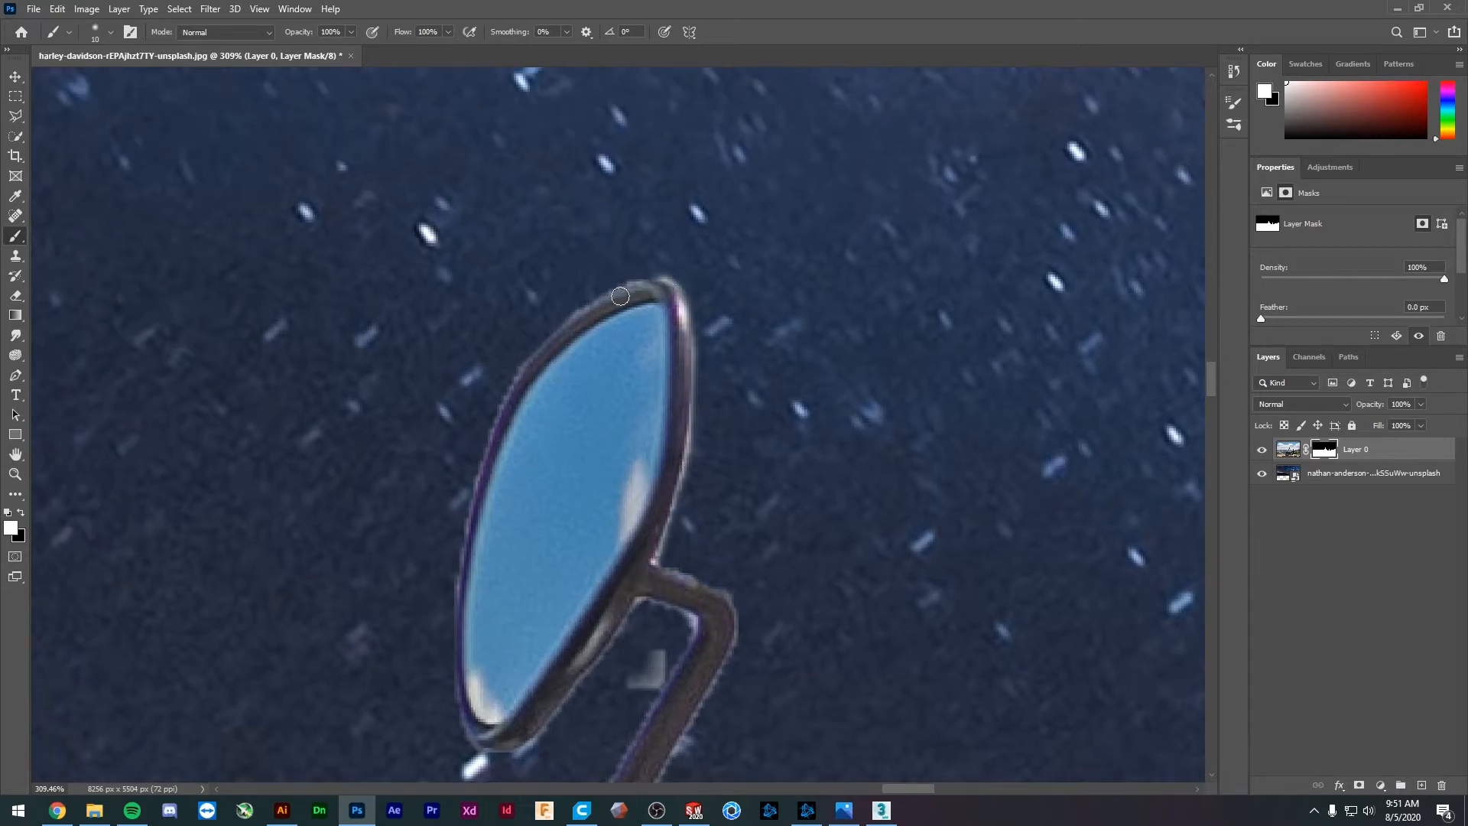
{"action": "left_click_drag", "start_coordinate": [589, 311], "coordinate": [605, 305]}
{"action": "left_click", "coordinate": [527, 369], "text": "shift"}
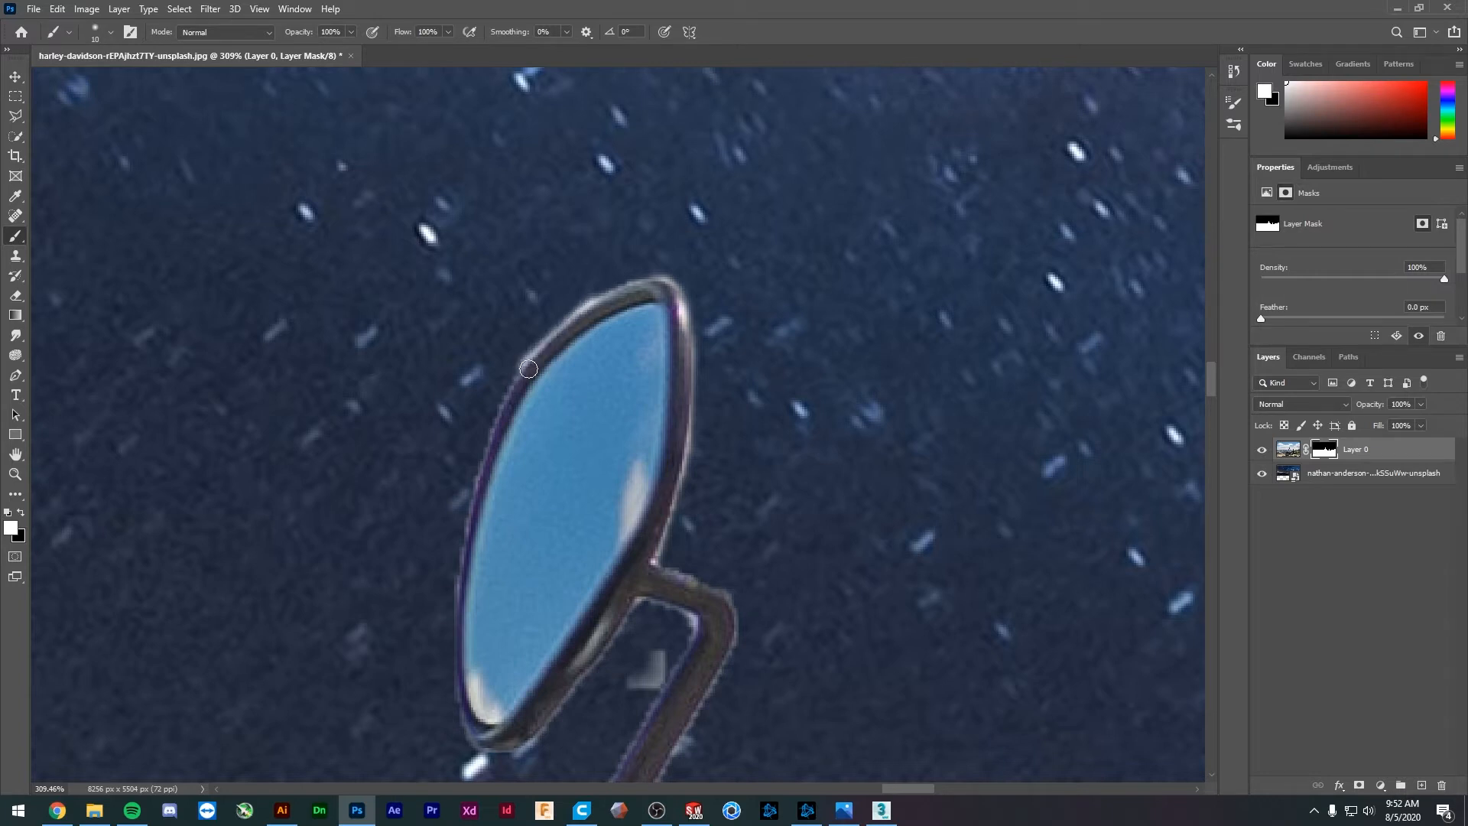
{"action": "left_click", "coordinate": [491, 452], "text": "shift"}
{"action": "left_click", "coordinate": [481, 510], "text": "shift"}
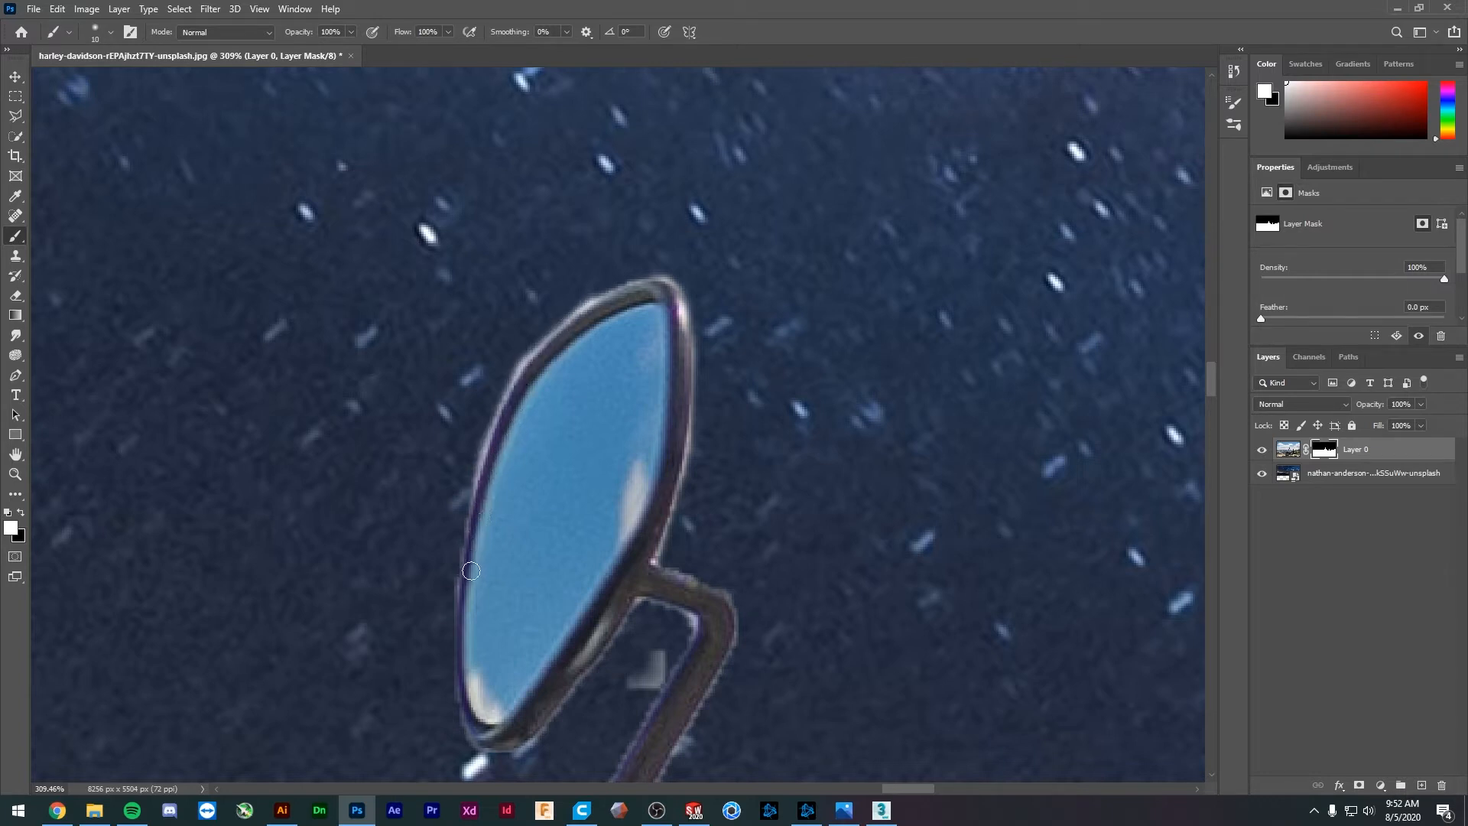
{"action": "left_click", "coordinate": [470, 594], "text": "shift"}
{"action": "left_click", "coordinate": [484, 465], "text": "shift"}
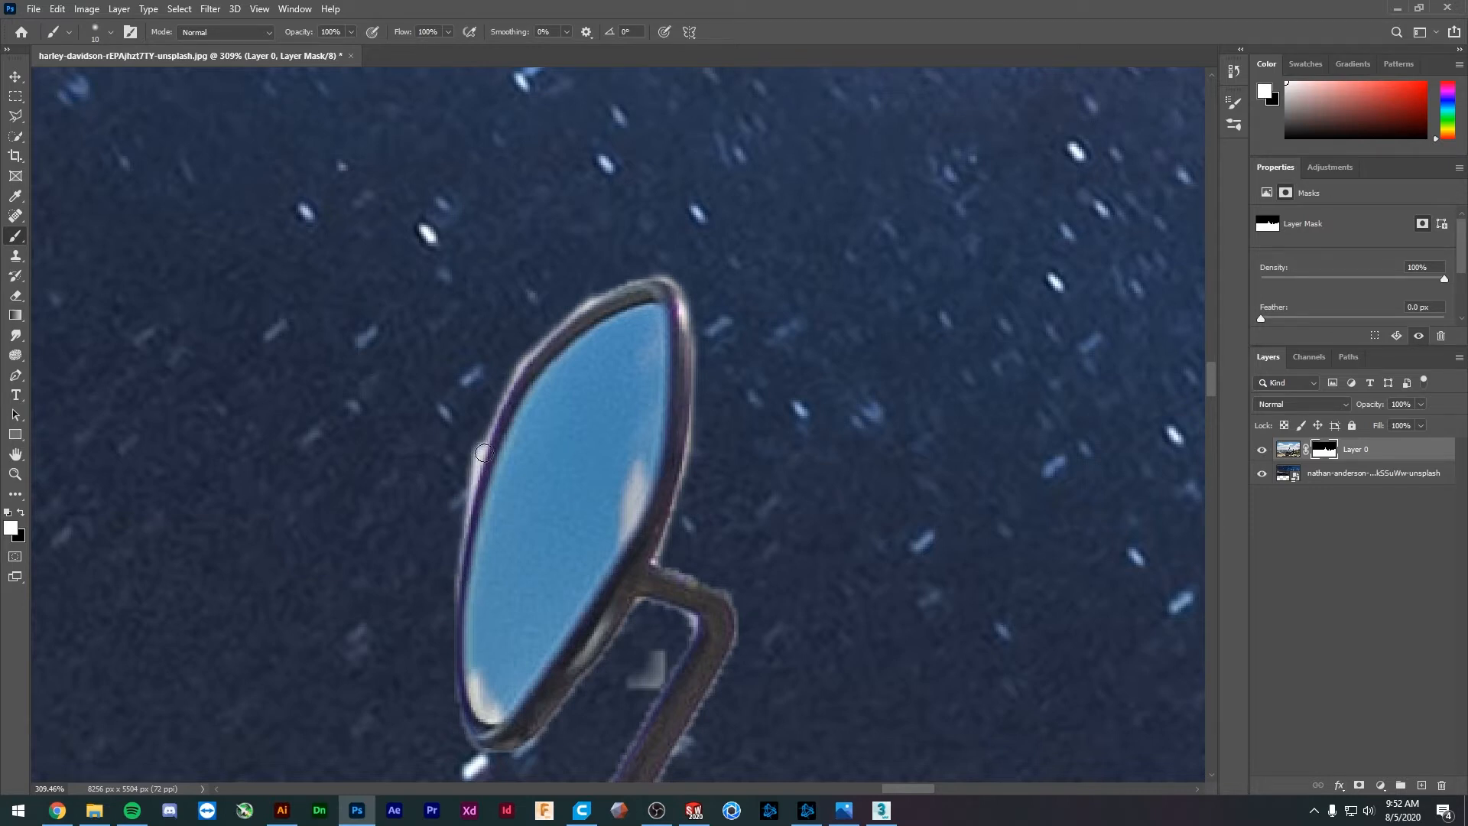
{"action": "key", "text": "ctrl+z"}
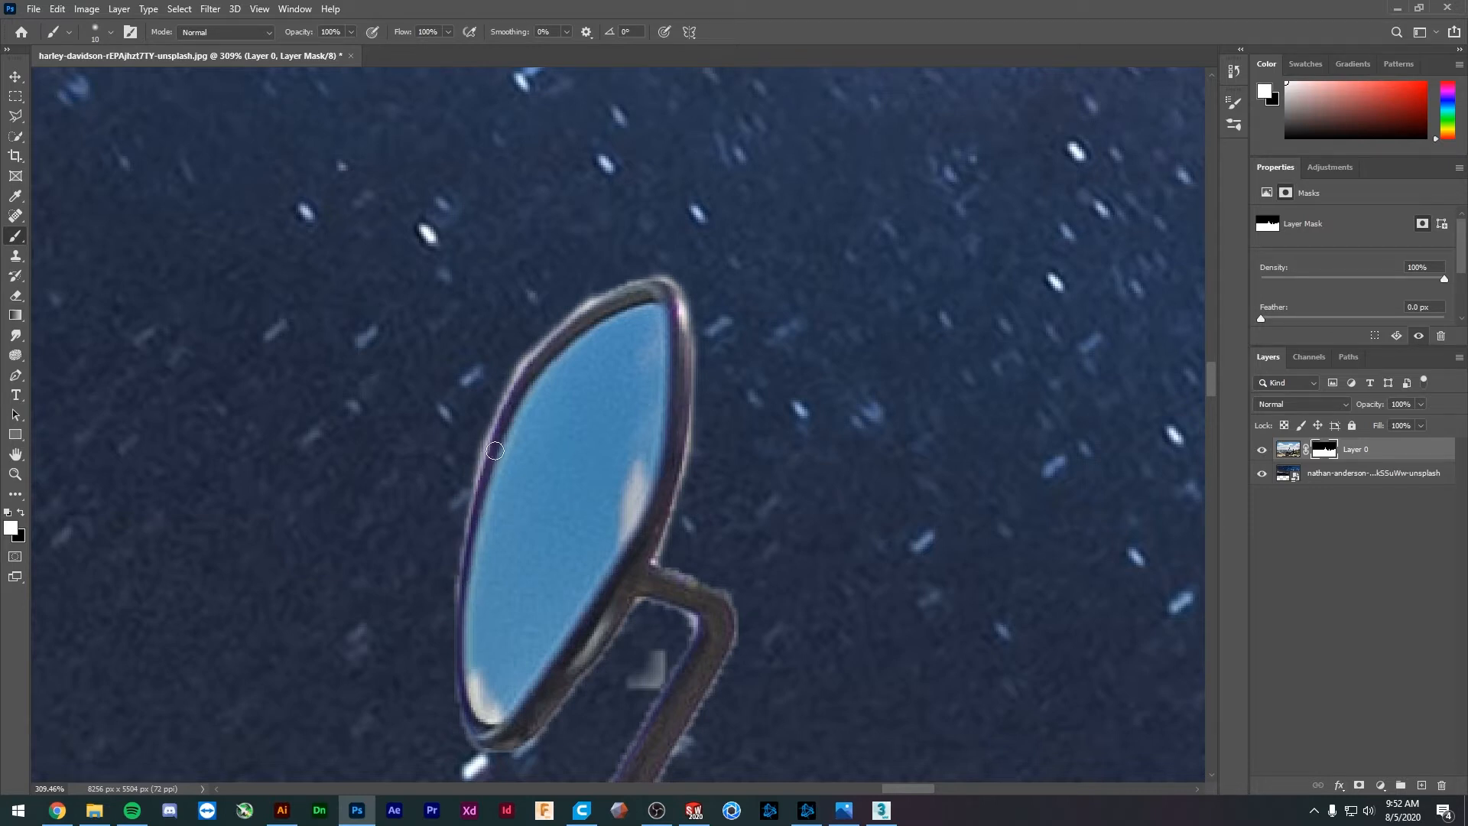
{"action": "left_click", "coordinate": [464, 578], "text": "shift"}
{"action": "left_click", "coordinate": [462, 674], "text": "shift"}
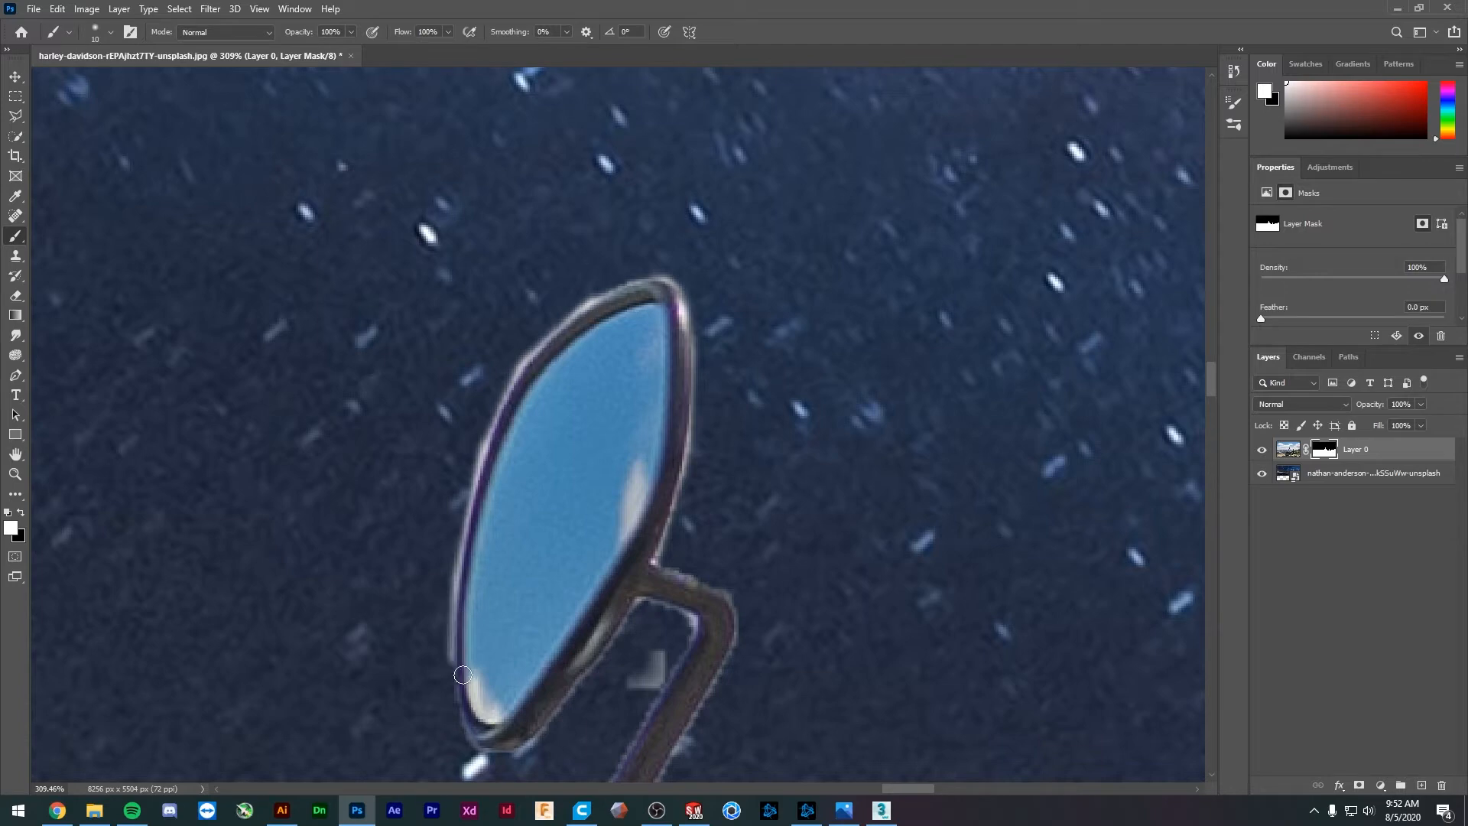
{"action": "left_click", "coordinate": [478, 729], "text": "shift"}
{"action": "scroll", "coordinate": [556, 566], "scroll_direction": "down", "scroll_amount": 14}
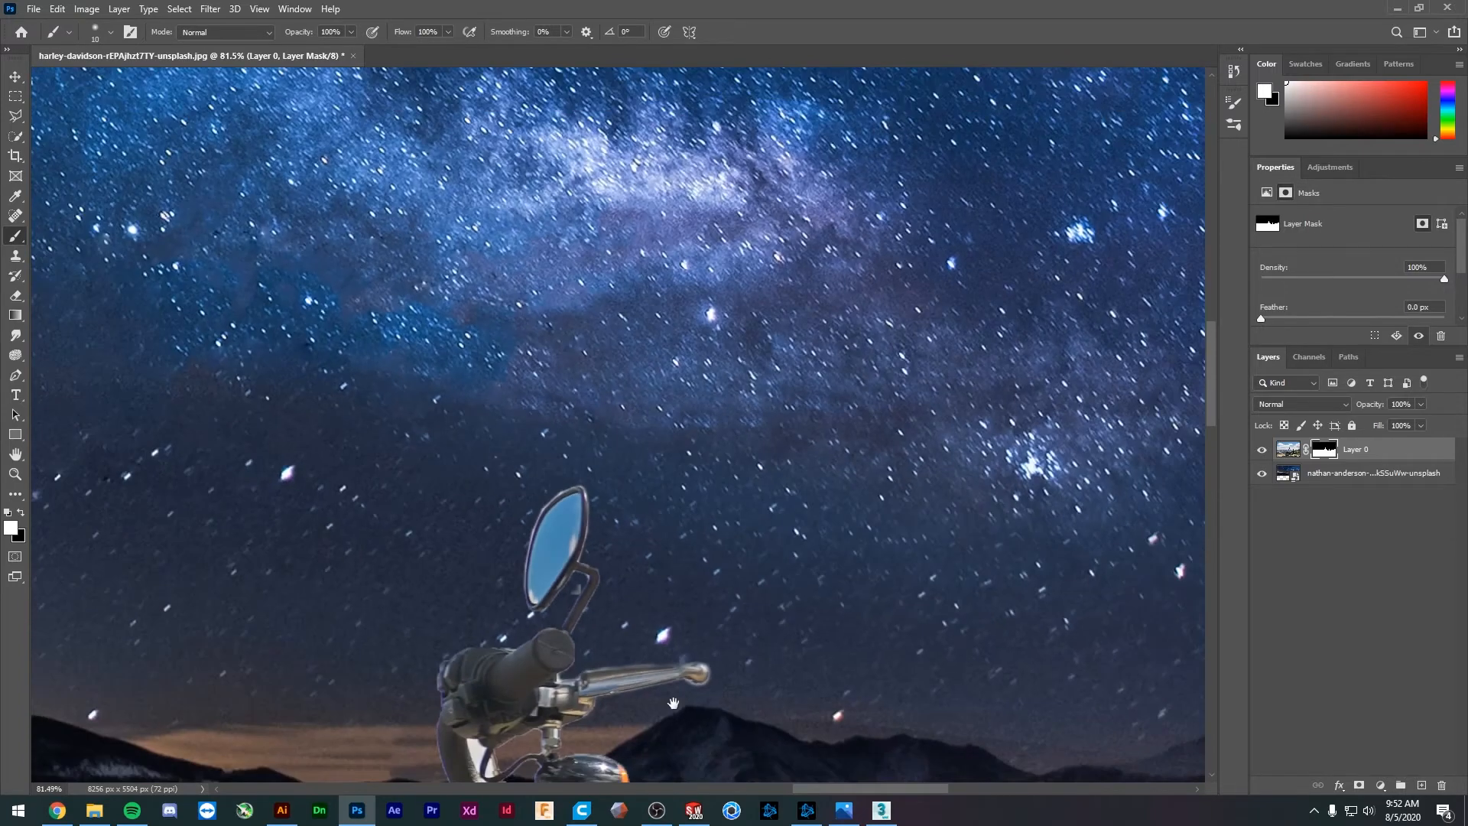
- Restore the upper edge of the far handlebar lever with white 10 px brush strokes on Layer 0's mask
{"action": "left_click_drag", "start_coordinate": [679, 694], "coordinate": [780, 328]}
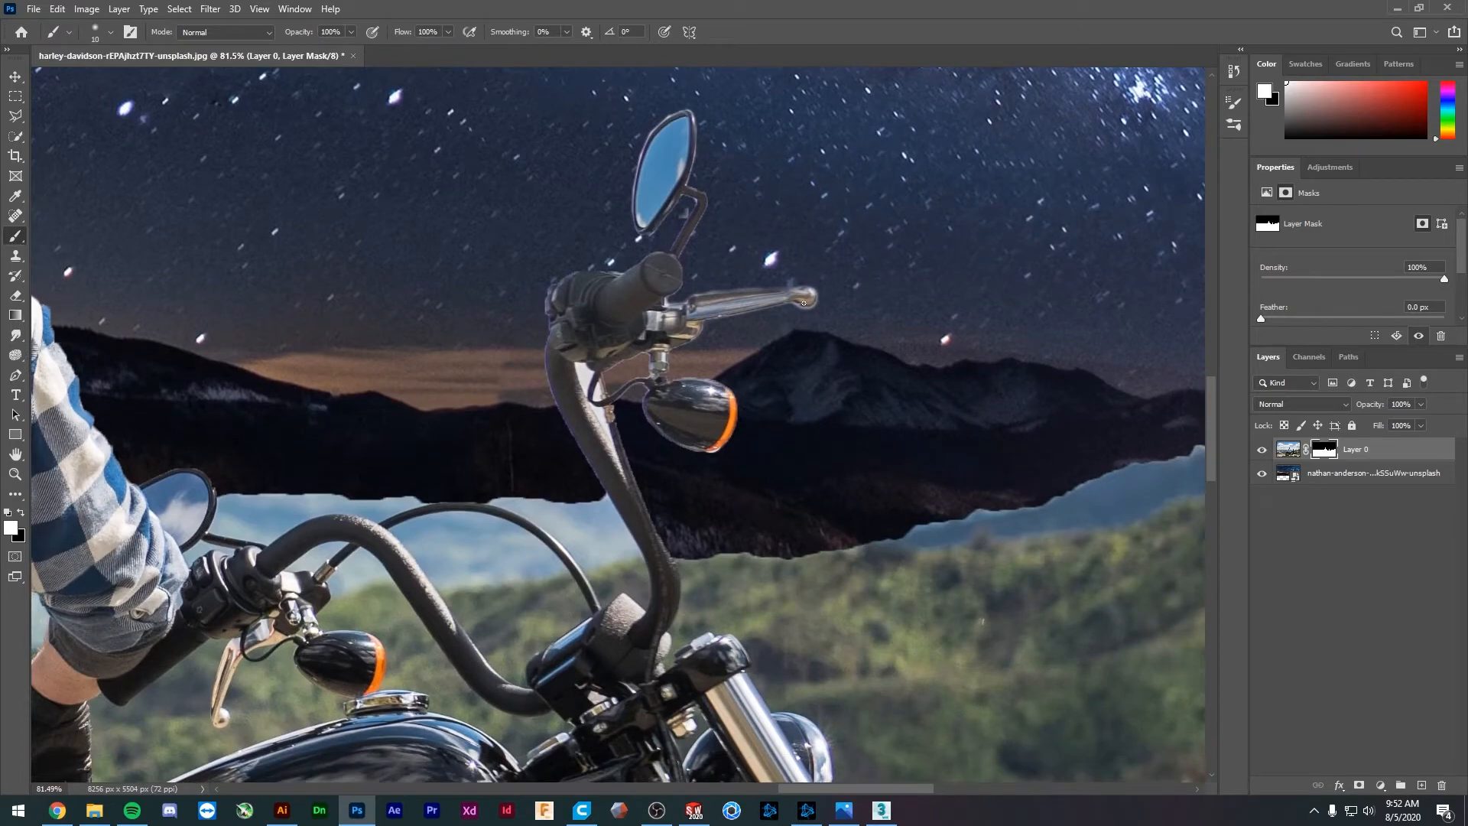
{"action": "scroll", "coordinate": [804, 303], "scroll_direction": "up", "scroll_amount": 14}
{"action": "mouse_move", "coordinate": [774, 272]}
{"action": "left_mouse_down"}
{"action": "mouse_move", "coordinate": [810, 274]}
{"action": "mouse_move", "coordinate": [790, 257]}
{"action": "mouse_move", "coordinate": [799, 282]}
{"action": "mouse_move", "coordinate": [743, 268]}
{"action": "mouse_move", "coordinate": [785, 259]}
{"action": "mouse_move", "coordinate": [812, 281]}
{"action": "mouse_move", "coordinate": [789, 263]}
{"action": "mouse_move", "coordinate": [719, 275]}
{"action": "left_mouse_up"}
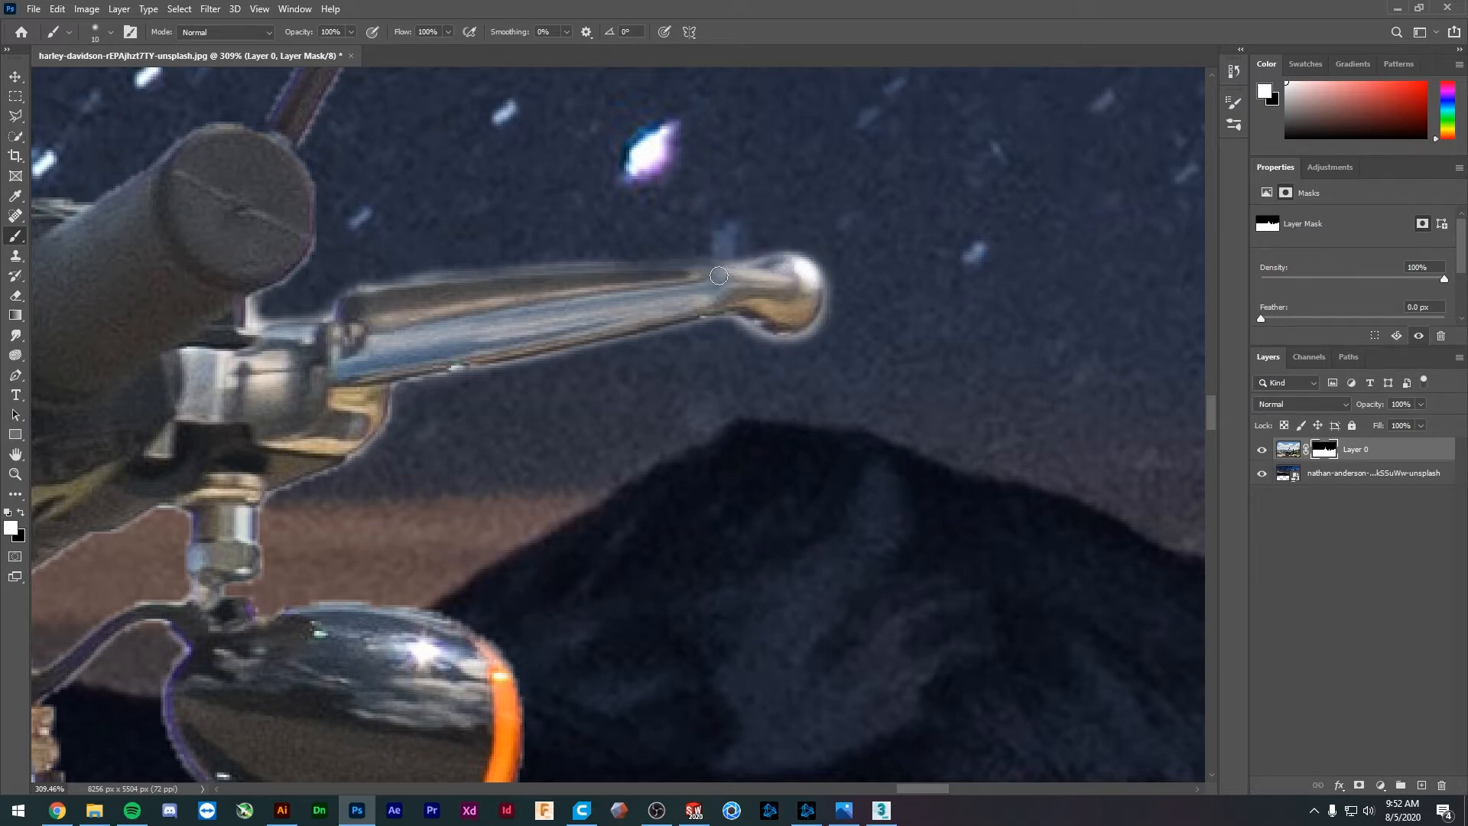
{"action": "mouse_move", "coordinate": [576, 274]}
{"action": "left_mouse_down"}
{"action": "mouse_move", "coordinate": [372, 296]}
{"action": "mouse_move", "coordinate": [335, 326]}
{"action": "left_mouse_up"}
{"action": "scroll", "coordinate": [396, 360], "scroll_direction": "down", "scroll_amount": 10}
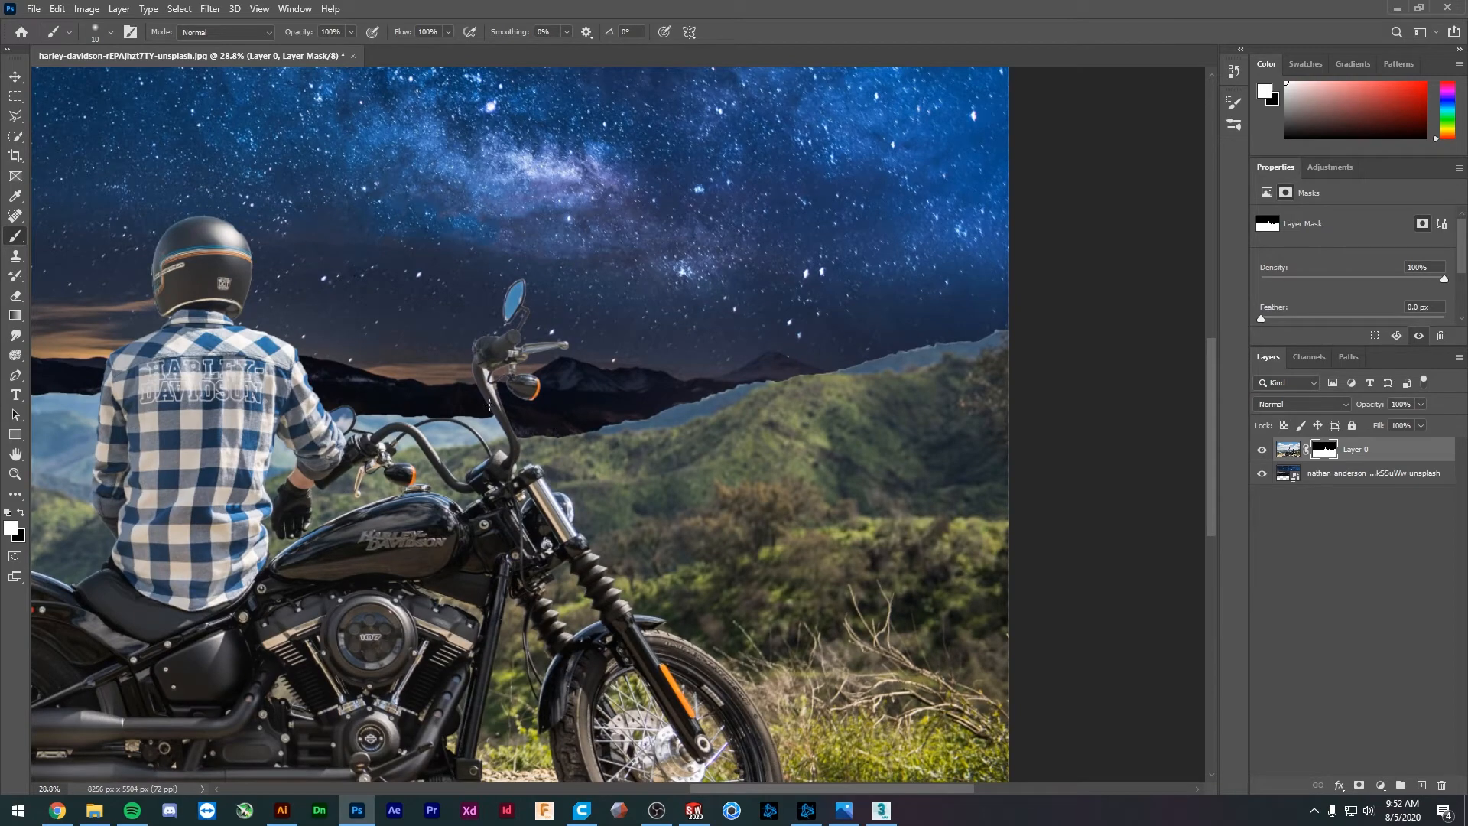
- Paint black on the mask with a small brush to remove the bright sky between the far handlebar and the looped cable
{"action": "scroll", "coordinate": [489, 403], "scroll_direction": "up", "scroll_amount": 6}
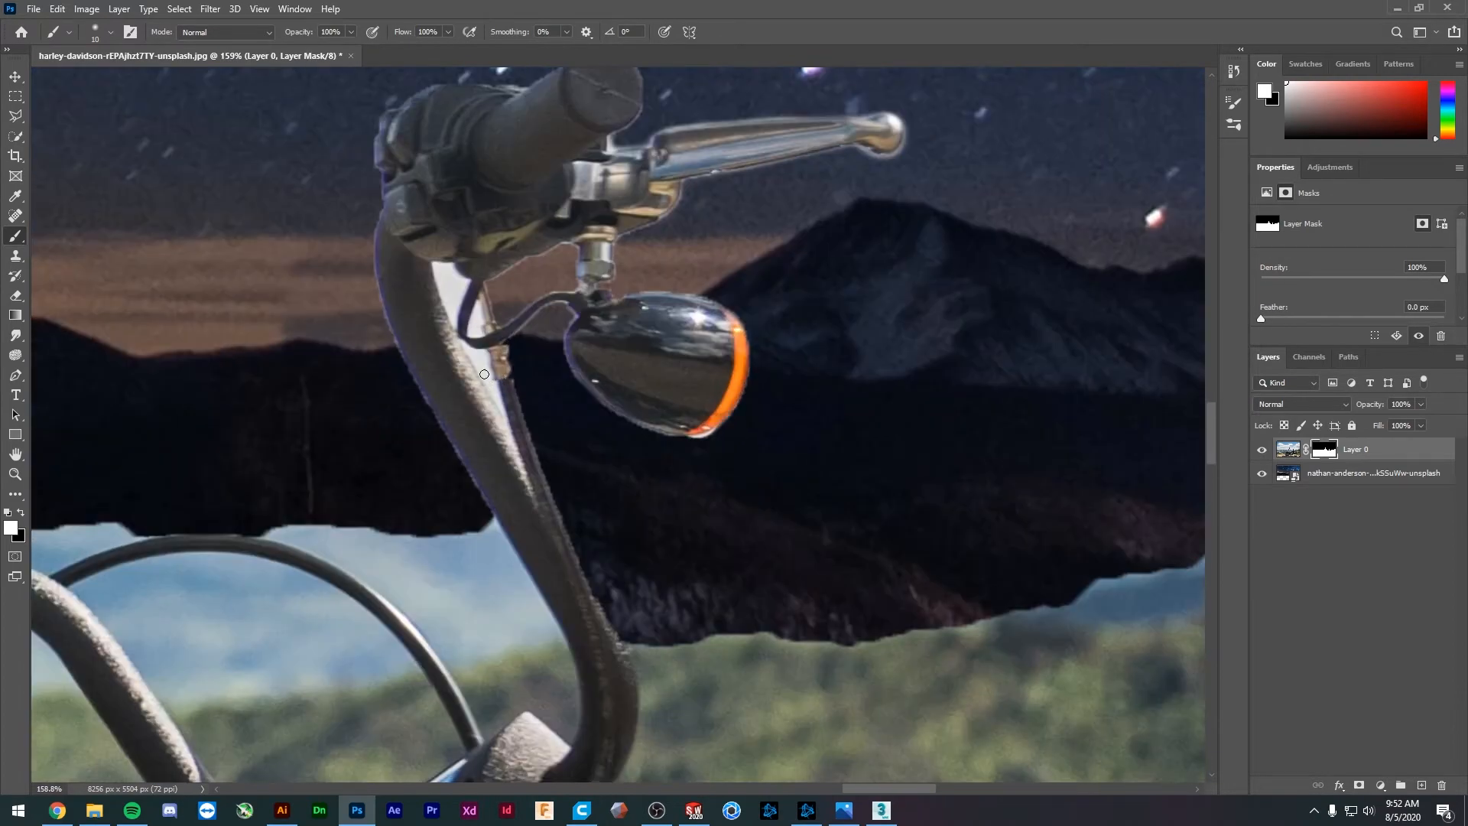
{"action": "key", "text": "x"}
{"action": "left_click_drag", "start_coordinate": [1162, 505], "coordinate": [817, 482]}
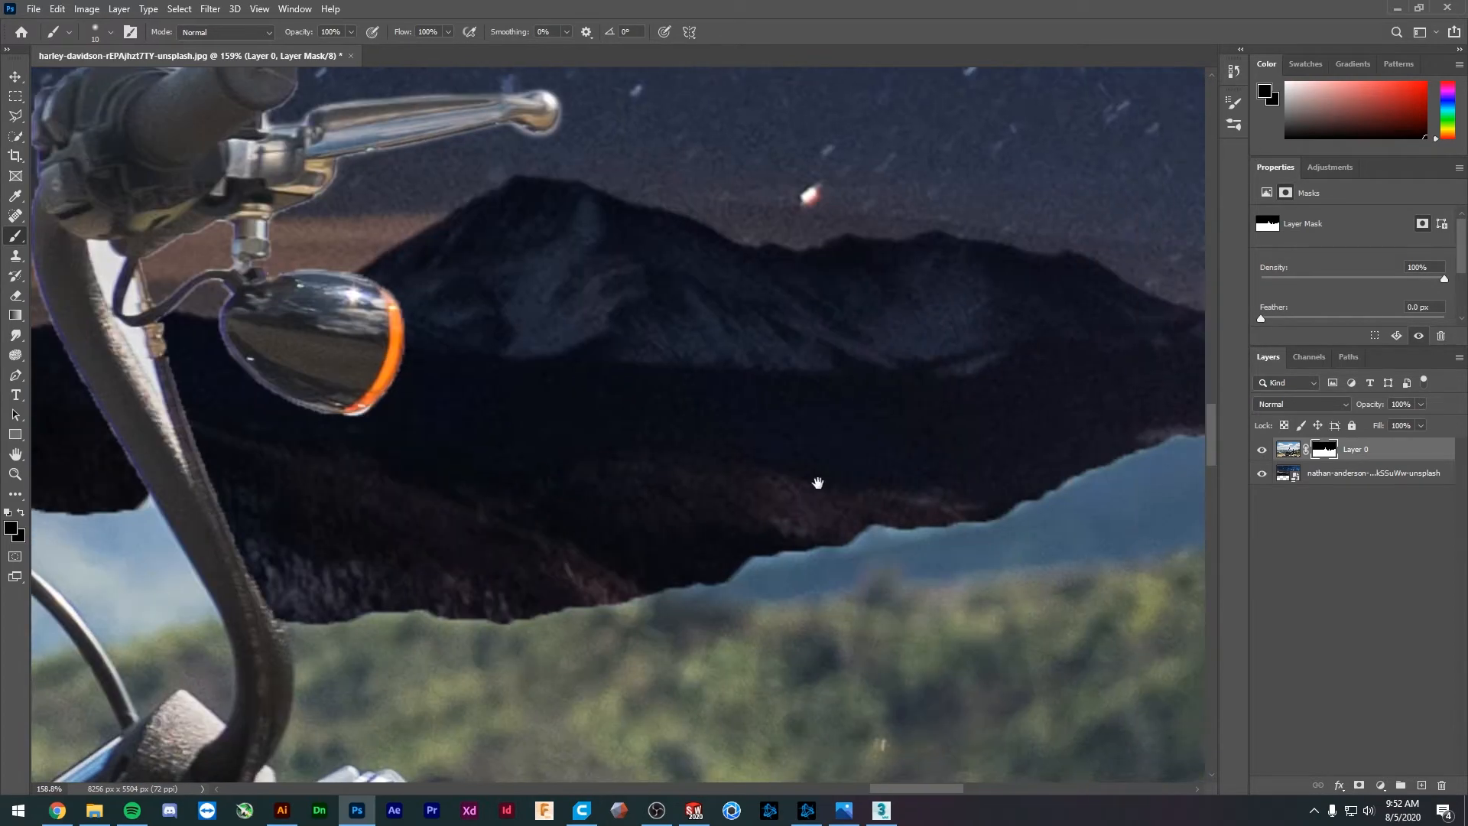
{"action": "scroll", "coordinate": [175, 379], "scroll_direction": "up", "scroll_amount": 6}
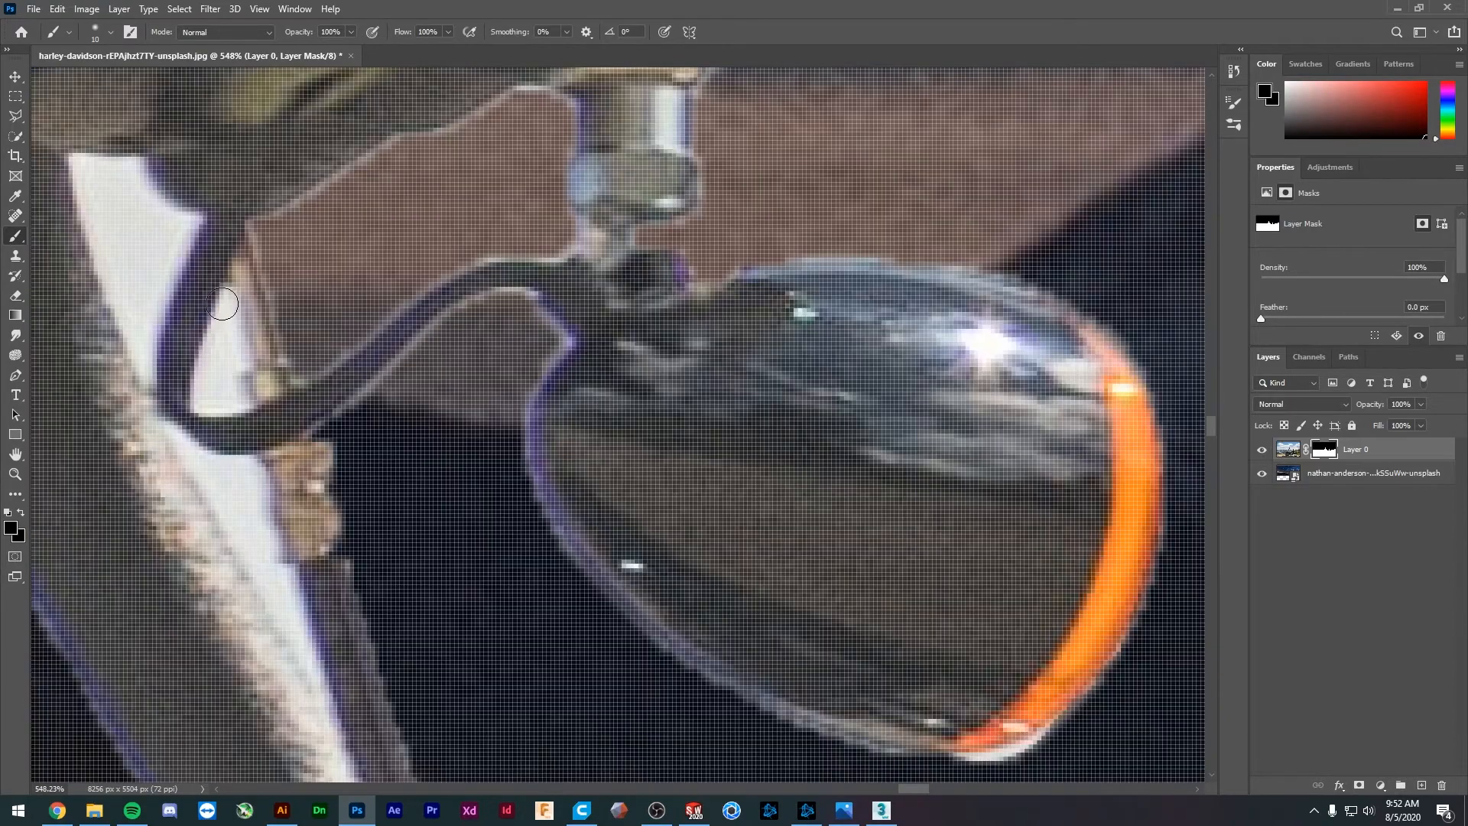
{"action": "scroll", "coordinate": [224, 318], "scroll_direction": "down", "scroll_amount": 2}
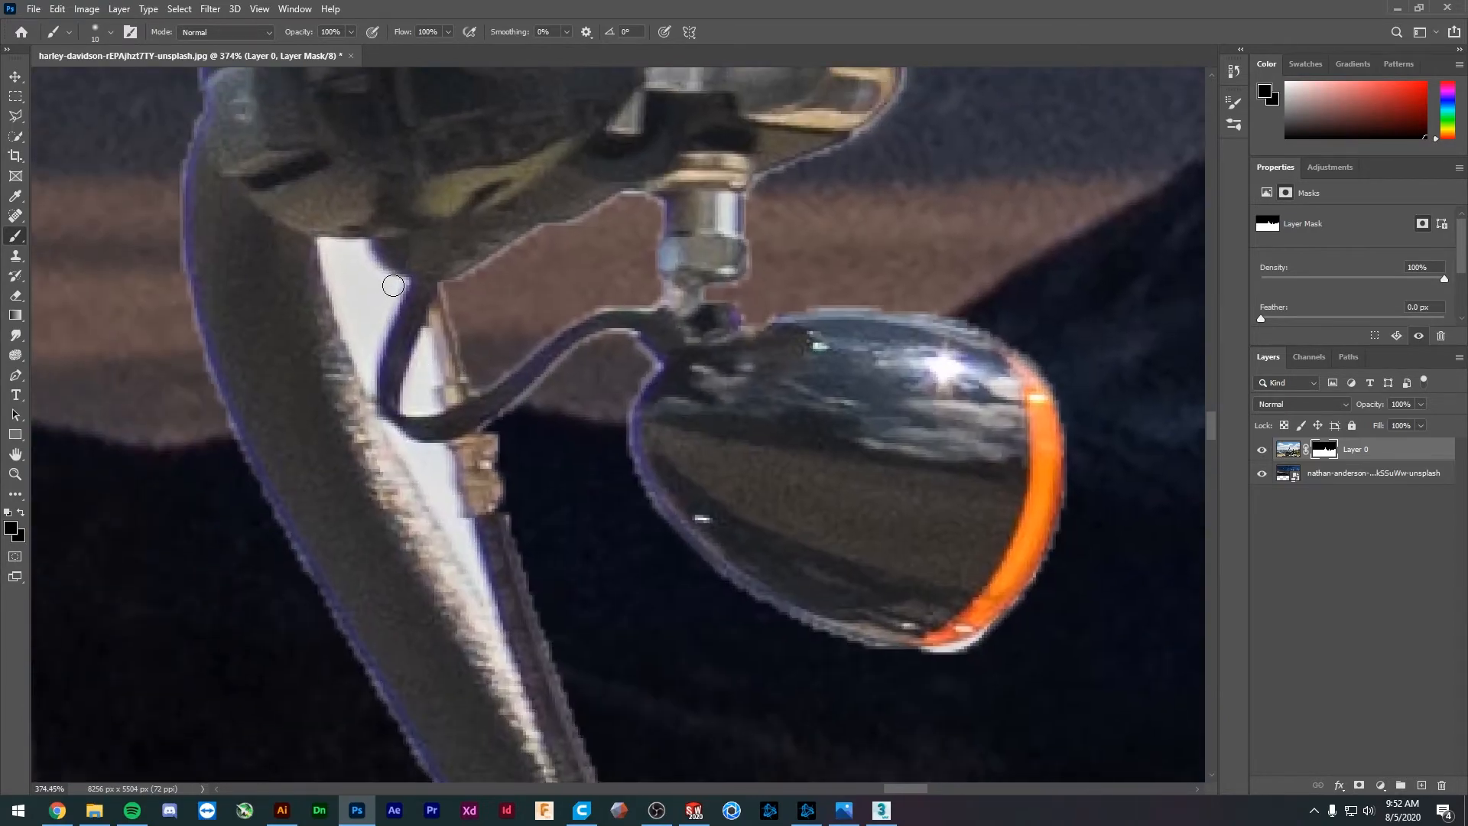
{"action": "left_click_drag", "start_coordinate": [393, 285], "coordinate": [331, 250]}
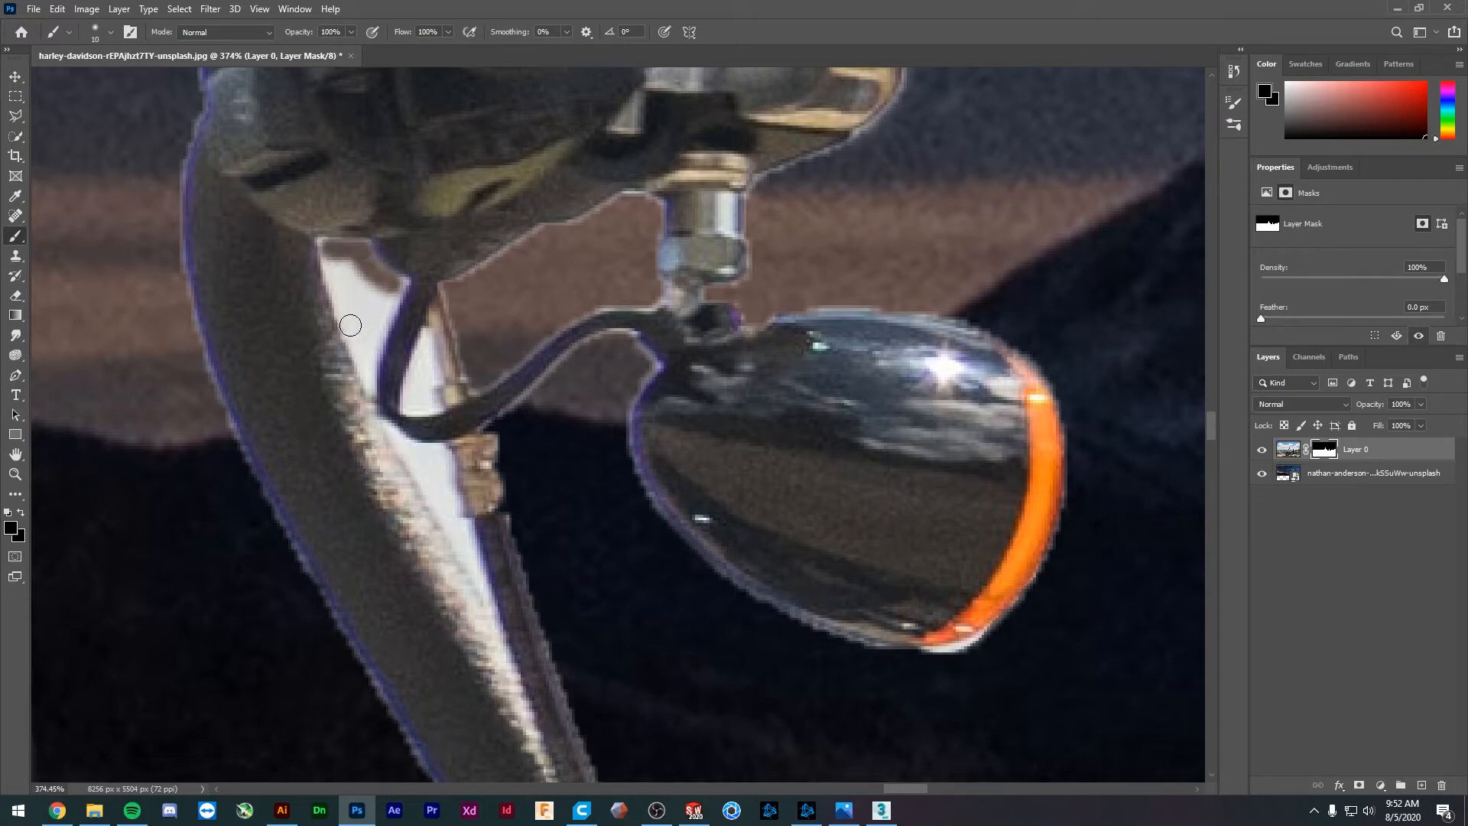
{"action": "left_click", "coordinate": [357, 353], "text": "shift"}
{"action": "left_click", "coordinate": [367, 366], "text": "shift"}
{"action": "mouse_move", "coordinate": [385, 297]}
{"action": "left_mouse_down"}
{"action": "mouse_move", "coordinate": [363, 332]}
{"action": "mouse_move", "coordinate": [353, 271]}
{"action": "left_mouse_up"}
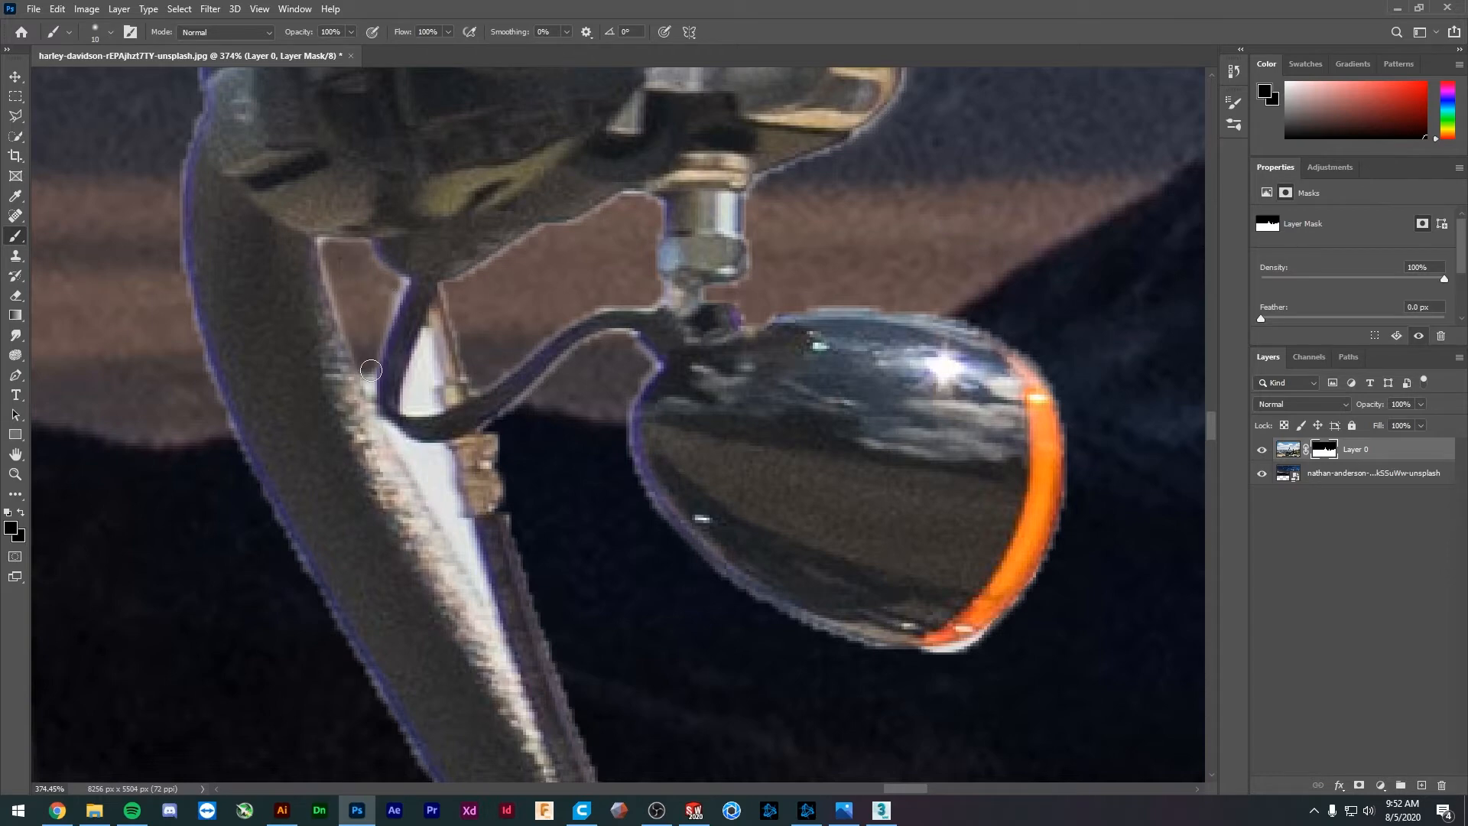
{"action": "left_click_drag", "start_coordinate": [370, 391], "coordinate": [367, 369]}
{"action": "left_click_drag", "start_coordinate": [390, 313], "coordinate": [370, 376]}
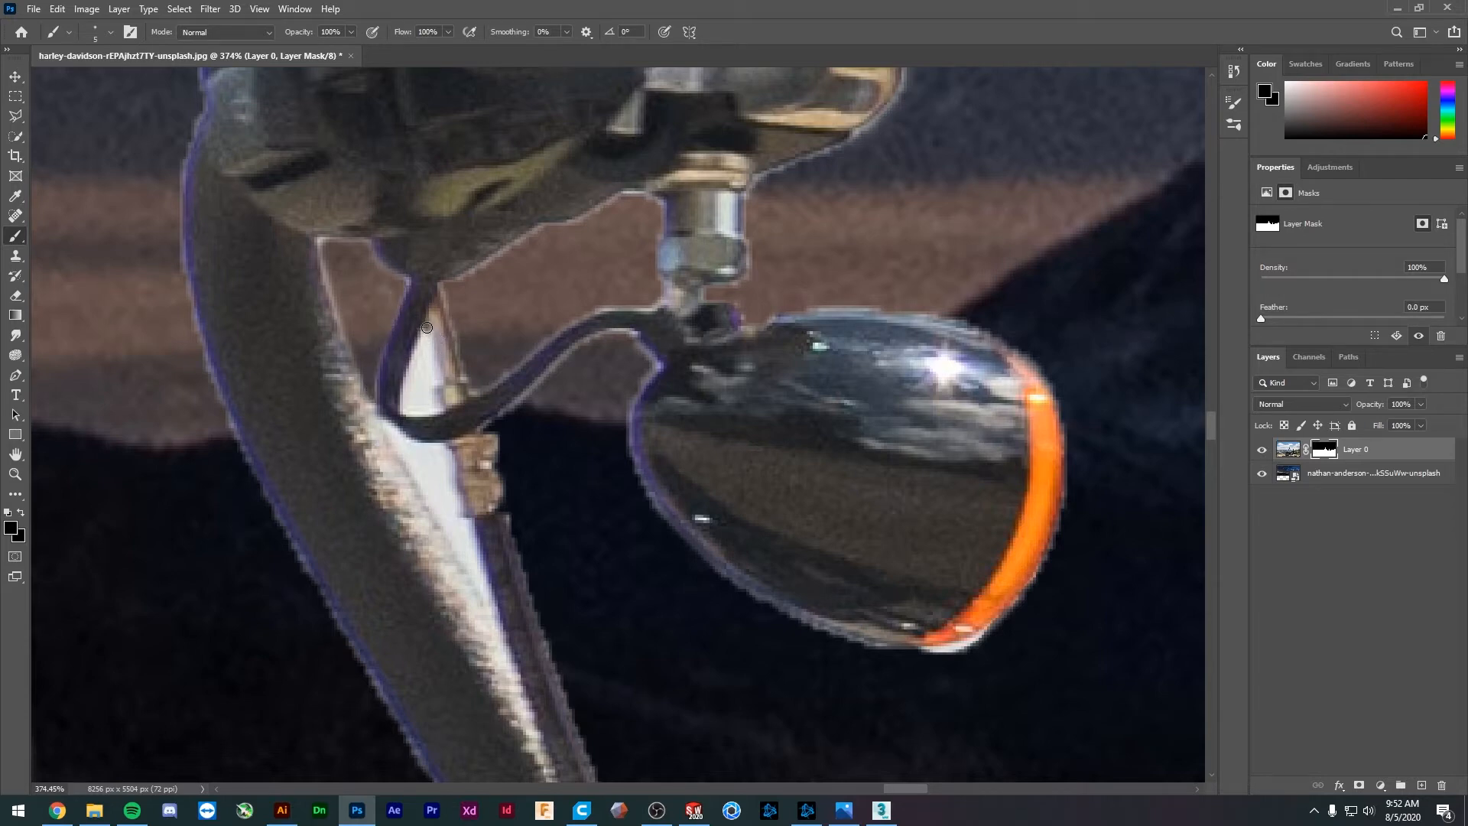
- Paint black on the mask with a 5 px brush to remove the bright sky inside the cable loop and in the gap below it
{"action": "mouse_move", "coordinate": [439, 387]}
{"action": "left_mouse_down"}
{"action": "mouse_move", "coordinate": [409, 409]}
{"action": "mouse_move", "coordinate": [423, 336]}
{"action": "mouse_move", "coordinate": [421, 386]}
{"action": "mouse_move", "coordinate": [427, 357]}
{"action": "left_mouse_up"}
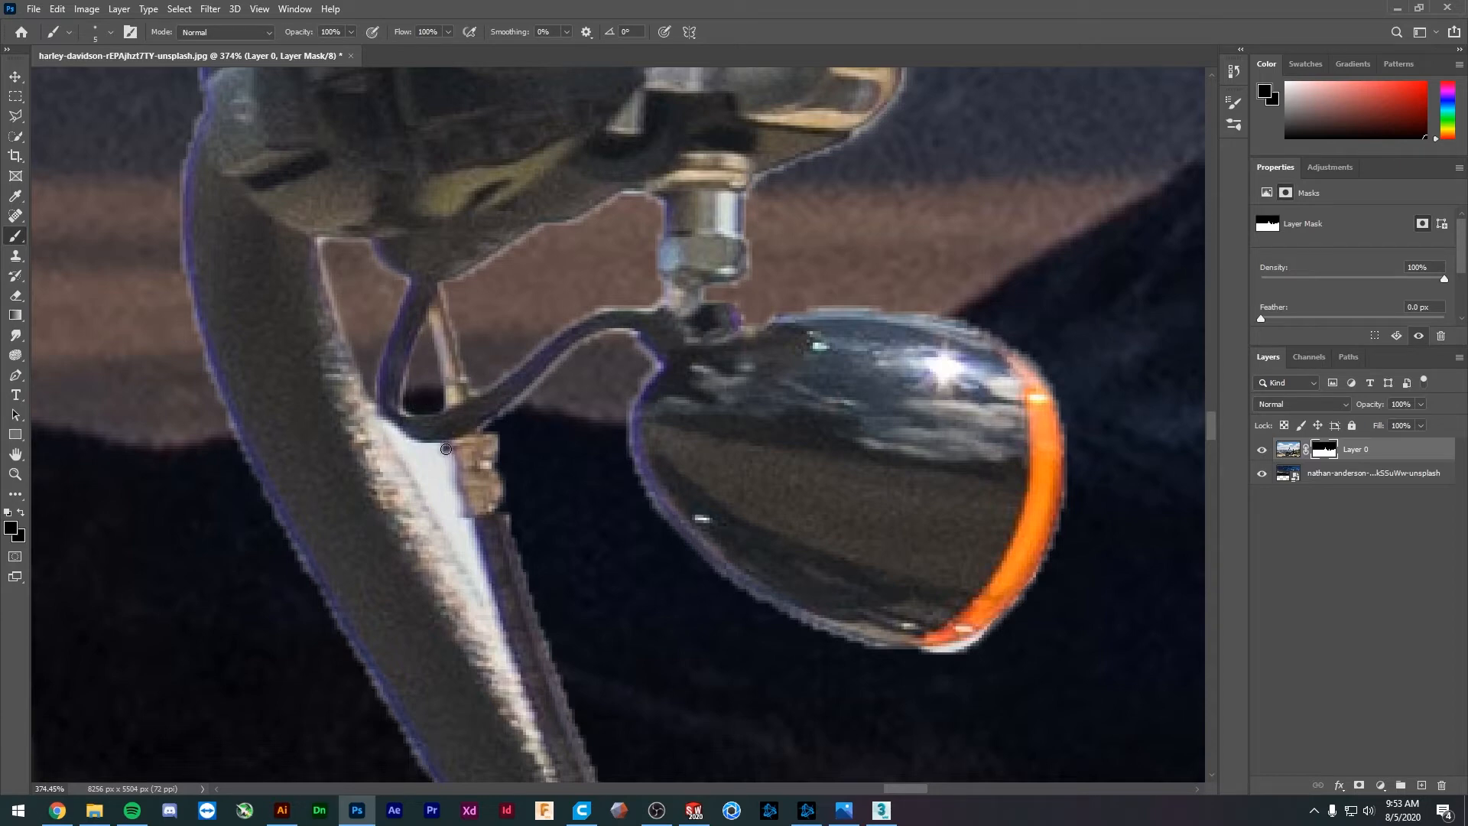
{"action": "left_click_drag", "start_coordinate": [444, 447], "coordinate": [462, 517]}
{"action": "left_click", "coordinate": [492, 605], "text": "shift"}
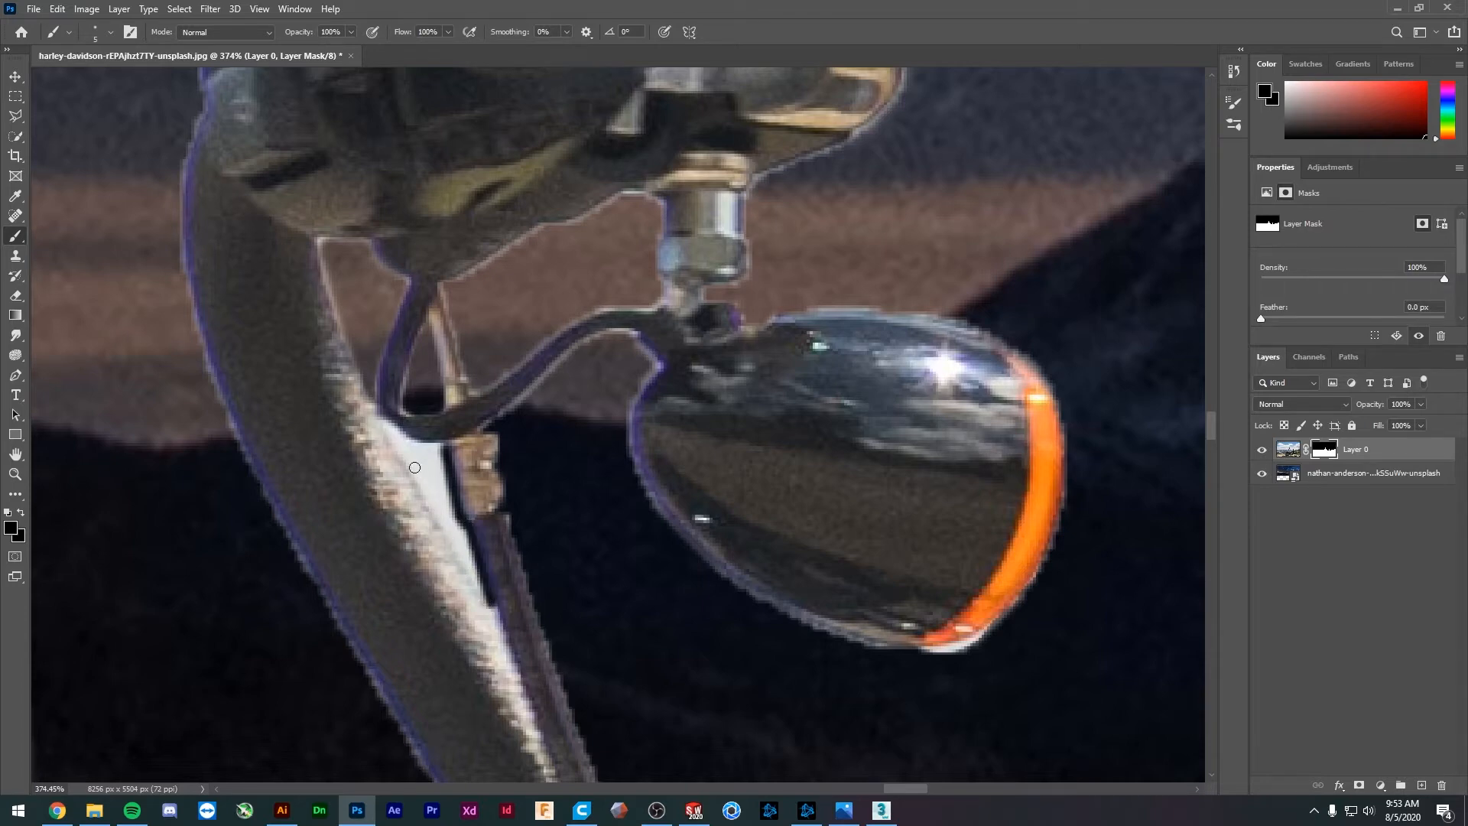
{"action": "left_click", "coordinate": [397, 437], "text": "shift"}
{"action": "mouse_move", "coordinate": [388, 424]}
{"action": "left_mouse_down"}
{"action": "mouse_move", "coordinate": [442, 448]}
{"action": "mouse_move", "coordinate": [422, 448]}
{"action": "mouse_move", "coordinate": [449, 491]}
{"action": "mouse_move", "coordinate": [418, 456]}
{"action": "mouse_move", "coordinate": [435, 469]}
{"action": "mouse_move", "coordinate": [430, 453]}
{"action": "mouse_move", "coordinate": [472, 559]}
{"action": "mouse_move", "coordinate": [425, 467]}
{"action": "left_mouse_up"}
{"action": "key", "text": "bracketleft"}
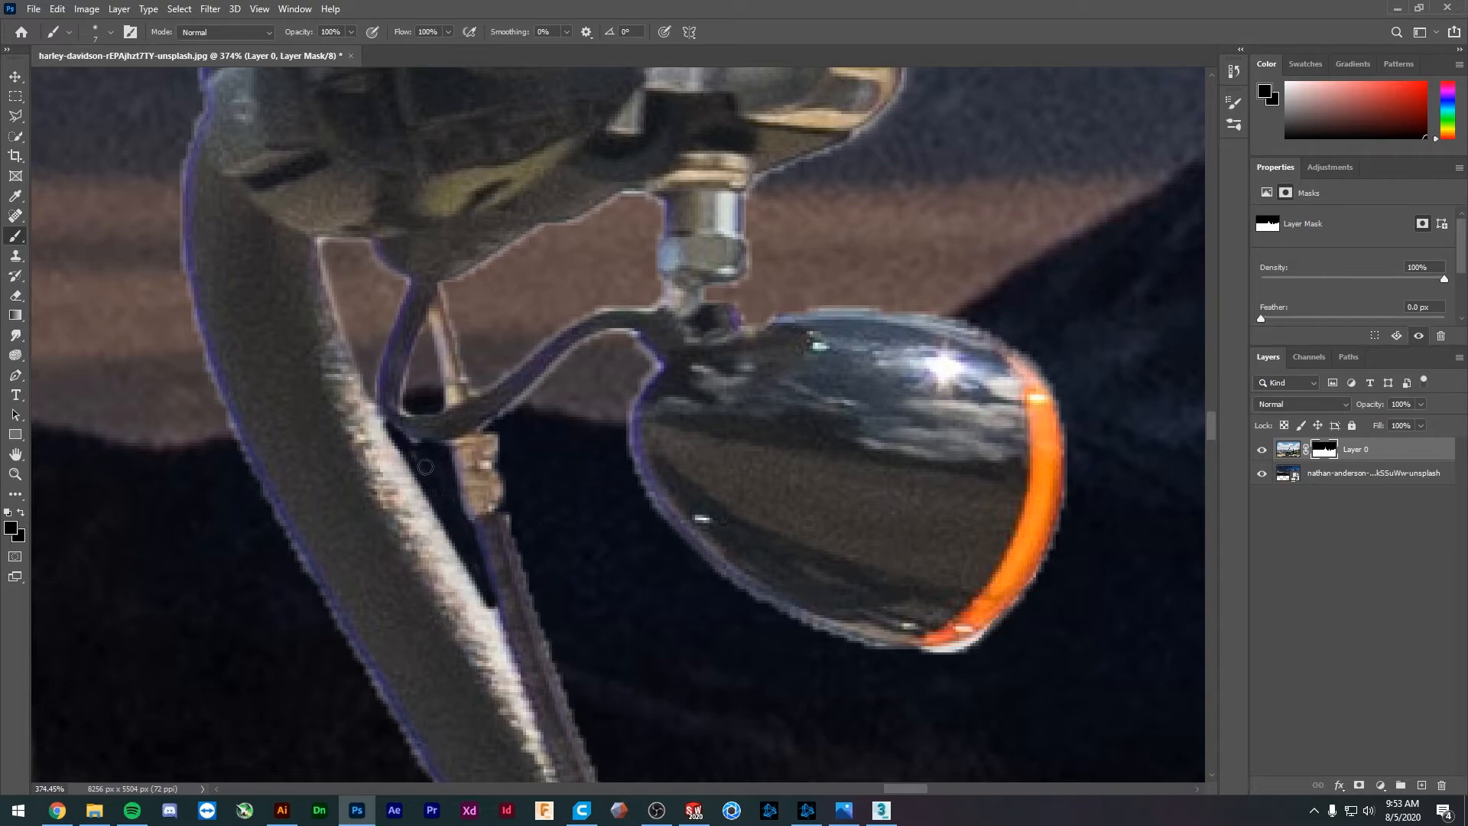
- Paint white on the mask with a 20 px brush to restore the helmet's outline along its right side, top and left side
{"action": "scroll", "coordinate": [808, 436], "scroll_direction": "down", "scroll_amount": 10}
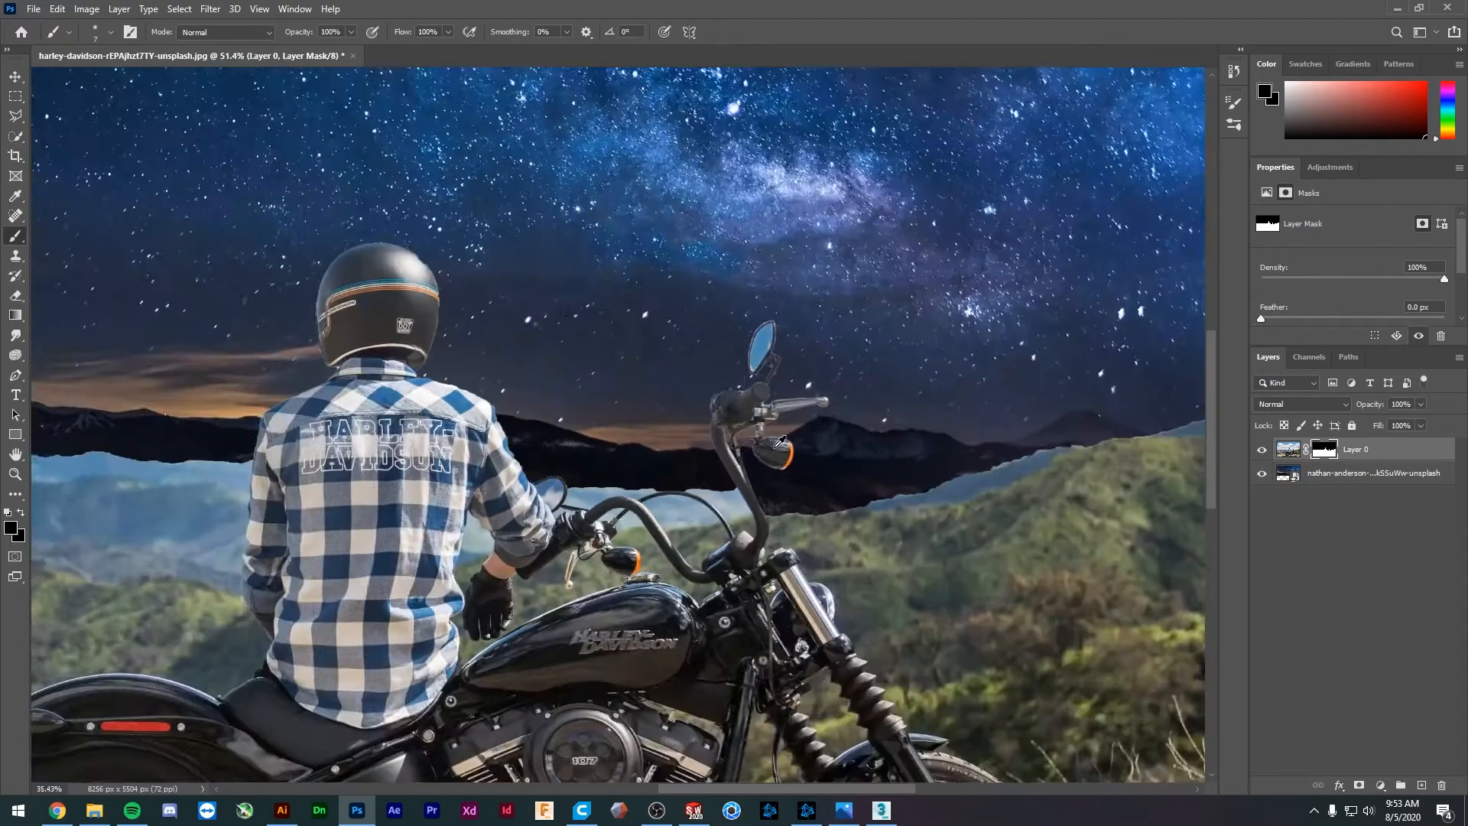
{"action": "scroll", "coordinate": [778, 521], "scroll_direction": "down", "scroll_amount": 2}
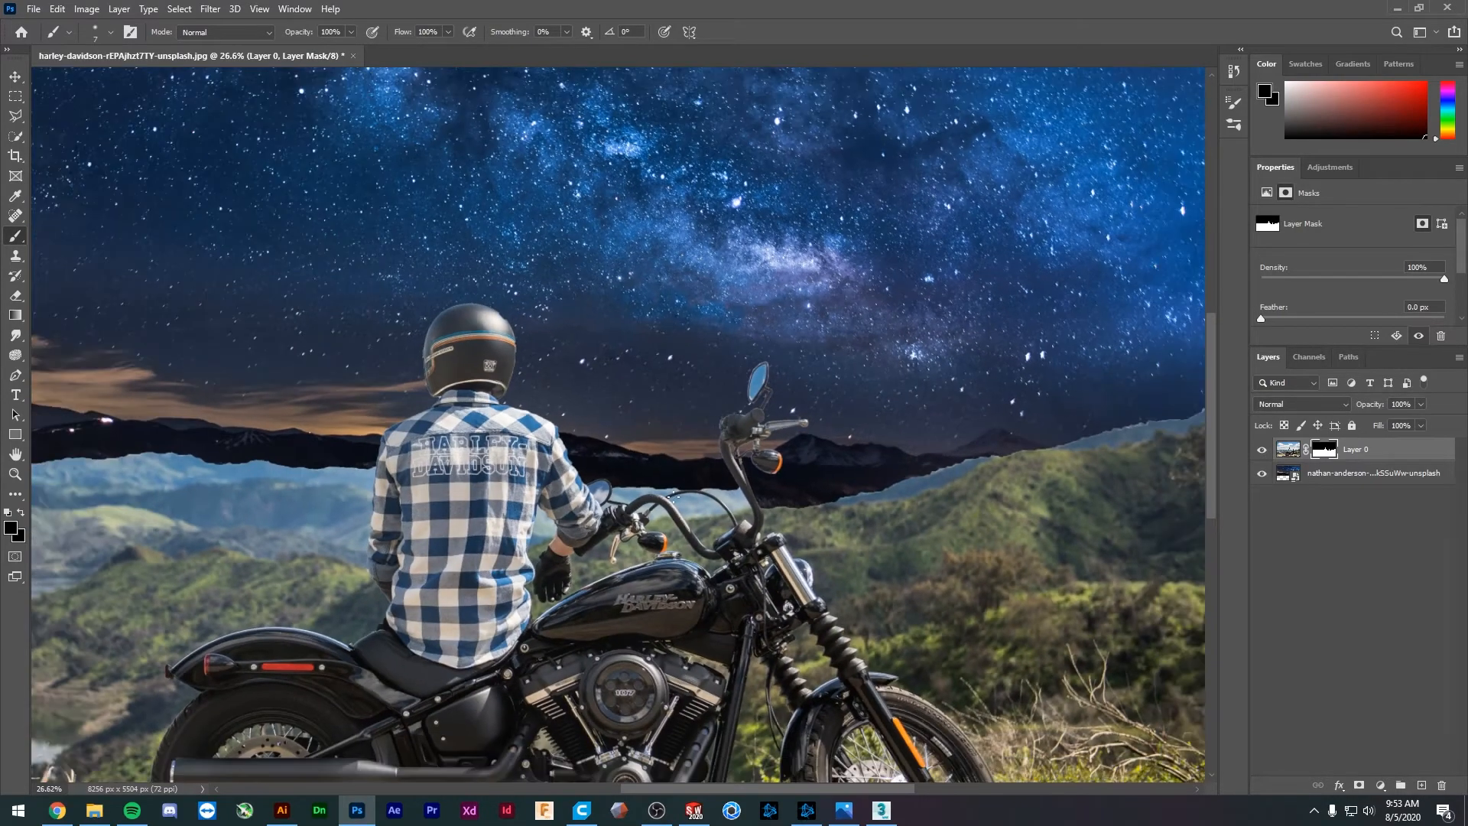
{"action": "scroll", "coordinate": [511, 478], "scroll_direction": "up", "scroll_amount": 6}
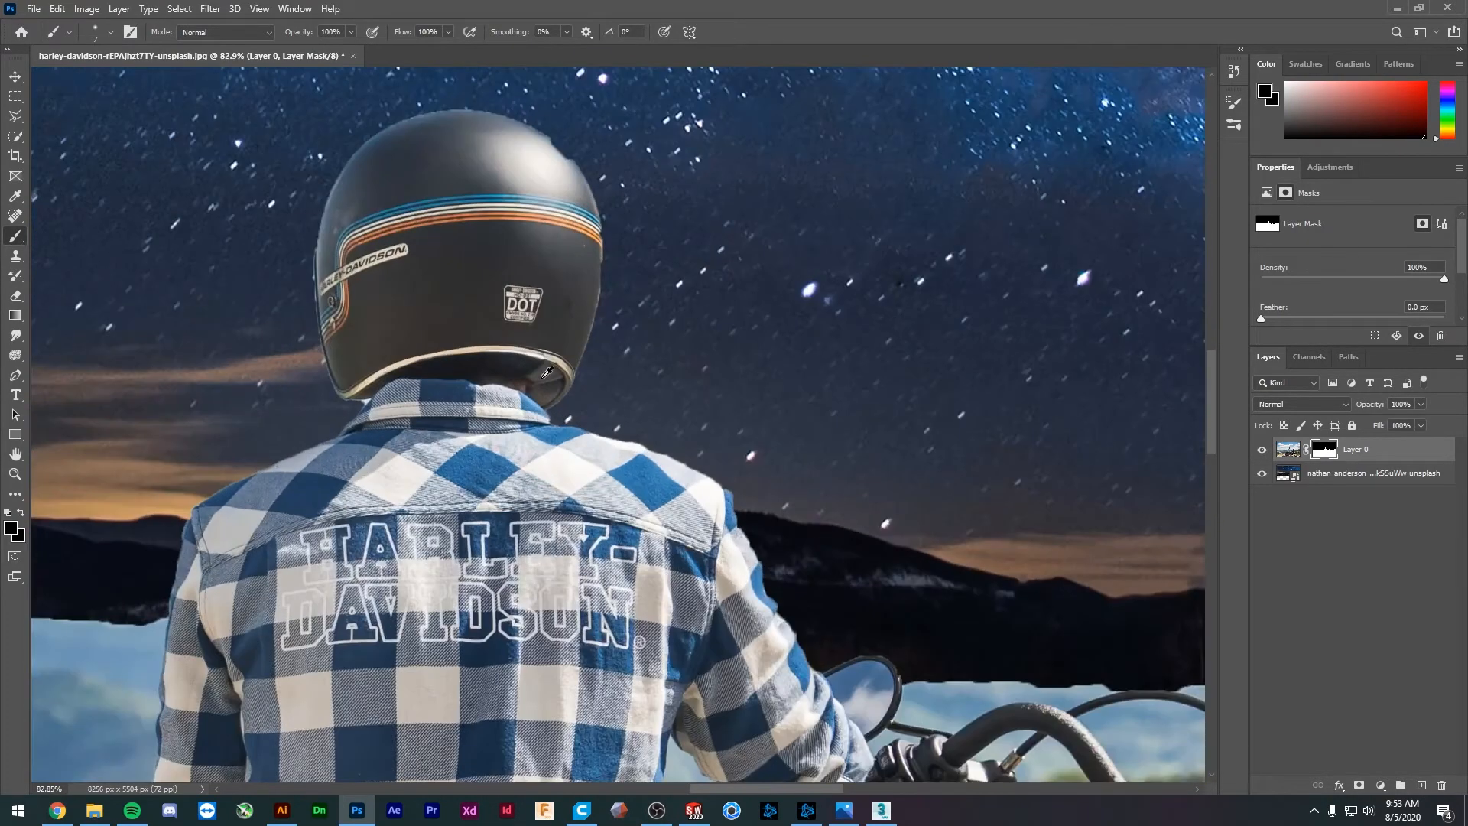
{"action": "scroll", "coordinate": [608, 317], "scroll_direction": "up", "scroll_amount": 5}
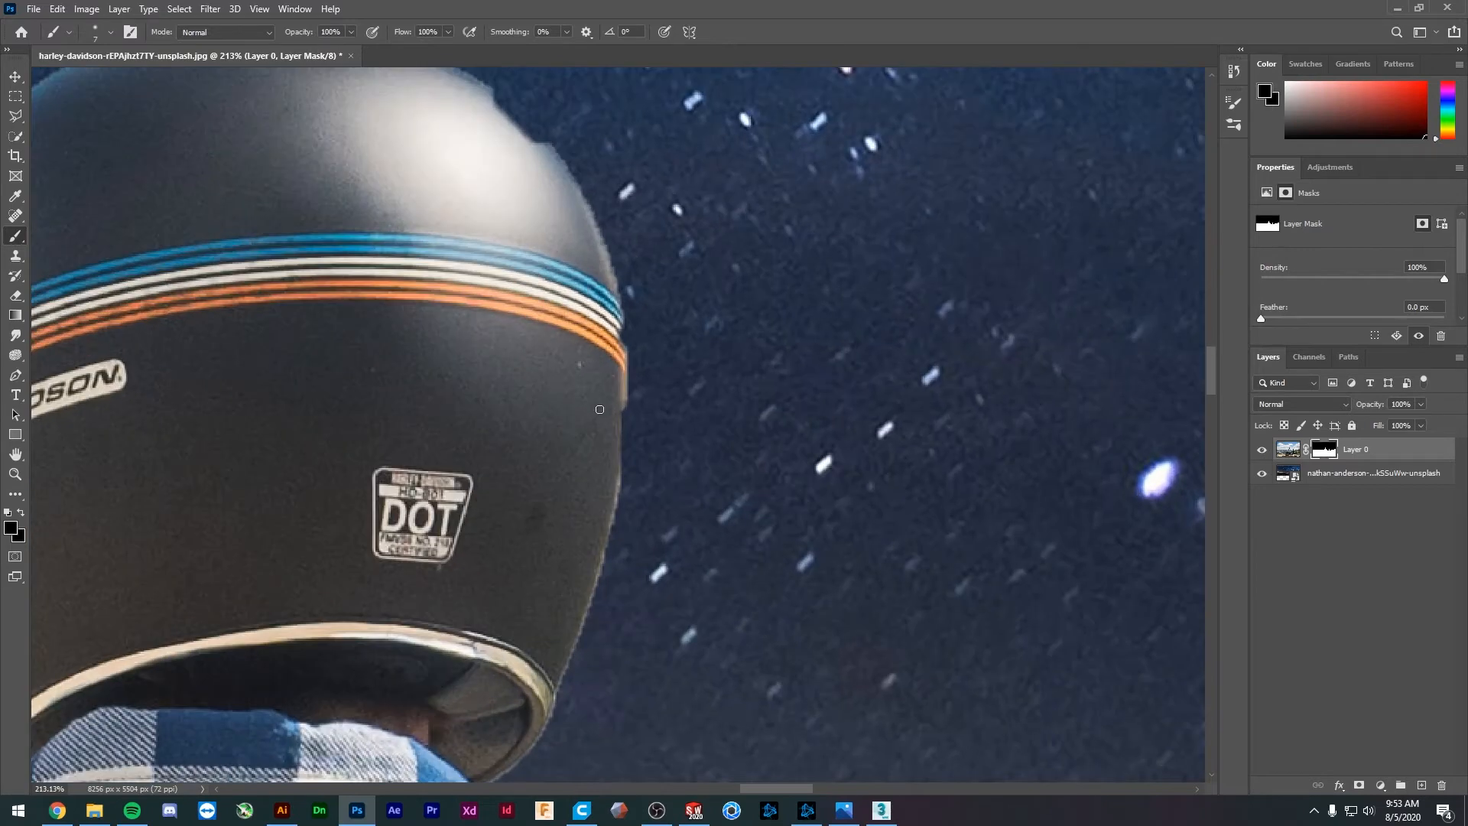
{"action": "key", "text": "bracketright"}
{"action": "key", "text": "x"}
{"action": "left_click_drag", "start_coordinate": [623, 397], "coordinate": [598, 536]}
{"action": "mouse_move", "coordinate": [497, 773]}
{"action": "left_mouse_down"}
{"action": "mouse_move", "coordinate": [500, 698]}
{"action": "mouse_move", "coordinate": [560, 589]}
{"action": "mouse_move", "coordinate": [610, 423]}
{"action": "mouse_move", "coordinate": [621, 225]}
{"action": "left_mouse_up"}
{"action": "key", "text": "space"}
{"action": "mouse_move", "coordinate": [621, 225]}
{"action": "left_mouse_down"}
{"action": "mouse_move", "coordinate": [590, 396]}
{"action": "mouse_move", "coordinate": [524, 267]}
{"action": "mouse_move", "coordinate": [438, 205]}
{"action": "left_mouse_up"}
{"action": "key", "text": "space"}
{"action": "mouse_move", "coordinate": [437, 205]}
{"action": "left_mouse_down"}
{"action": "mouse_move", "coordinate": [624, 384]}
{"action": "mouse_move", "coordinate": [558, 337]}
{"action": "mouse_move", "coordinate": [459, 322]}
{"action": "mouse_move", "coordinate": [324, 344]}
{"action": "mouse_move", "coordinate": [219, 401]}
{"action": "mouse_move", "coordinate": [463, 418]}
{"action": "mouse_move", "coordinate": [451, 396]}
{"action": "mouse_move", "coordinate": [429, 397]}
{"action": "mouse_move", "coordinate": [404, 423]}
{"action": "mouse_move", "coordinate": [347, 532]}
{"action": "mouse_move", "coordinate": [321, 629]}
{"action": "mouse_move", "coordinate": [330, 559]}
{"action": "mouse_move", "coordinate": [312, 666]}
{"action": "left_mouse_up"}
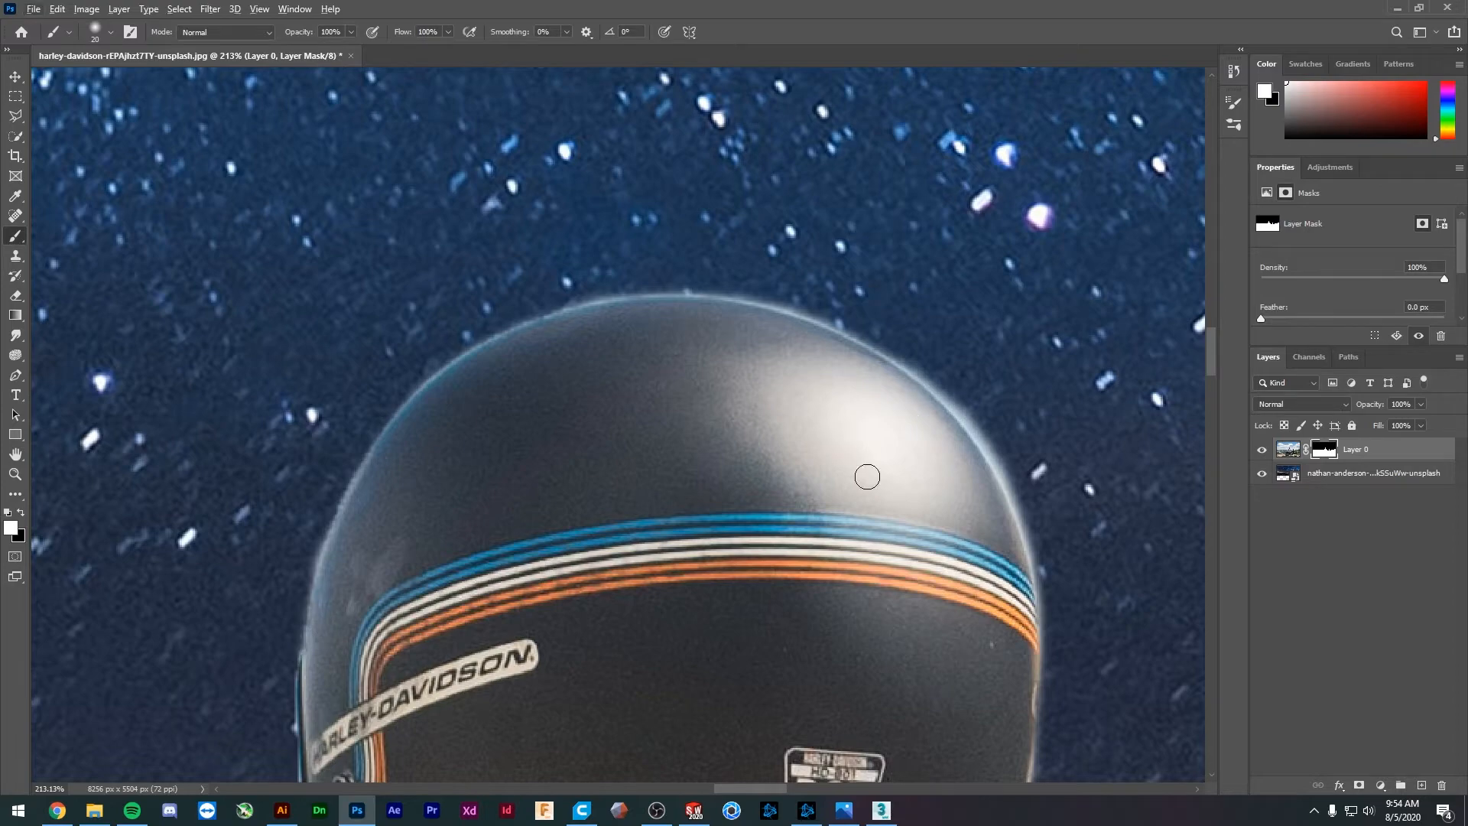
- Try a small white stroke on the mask between the helmet and shirt collar, undo it, and switch to black
{"action": "scroll", "coordinate": [592, 533], "scroll_direction": "down", "scroll_amount": 8}
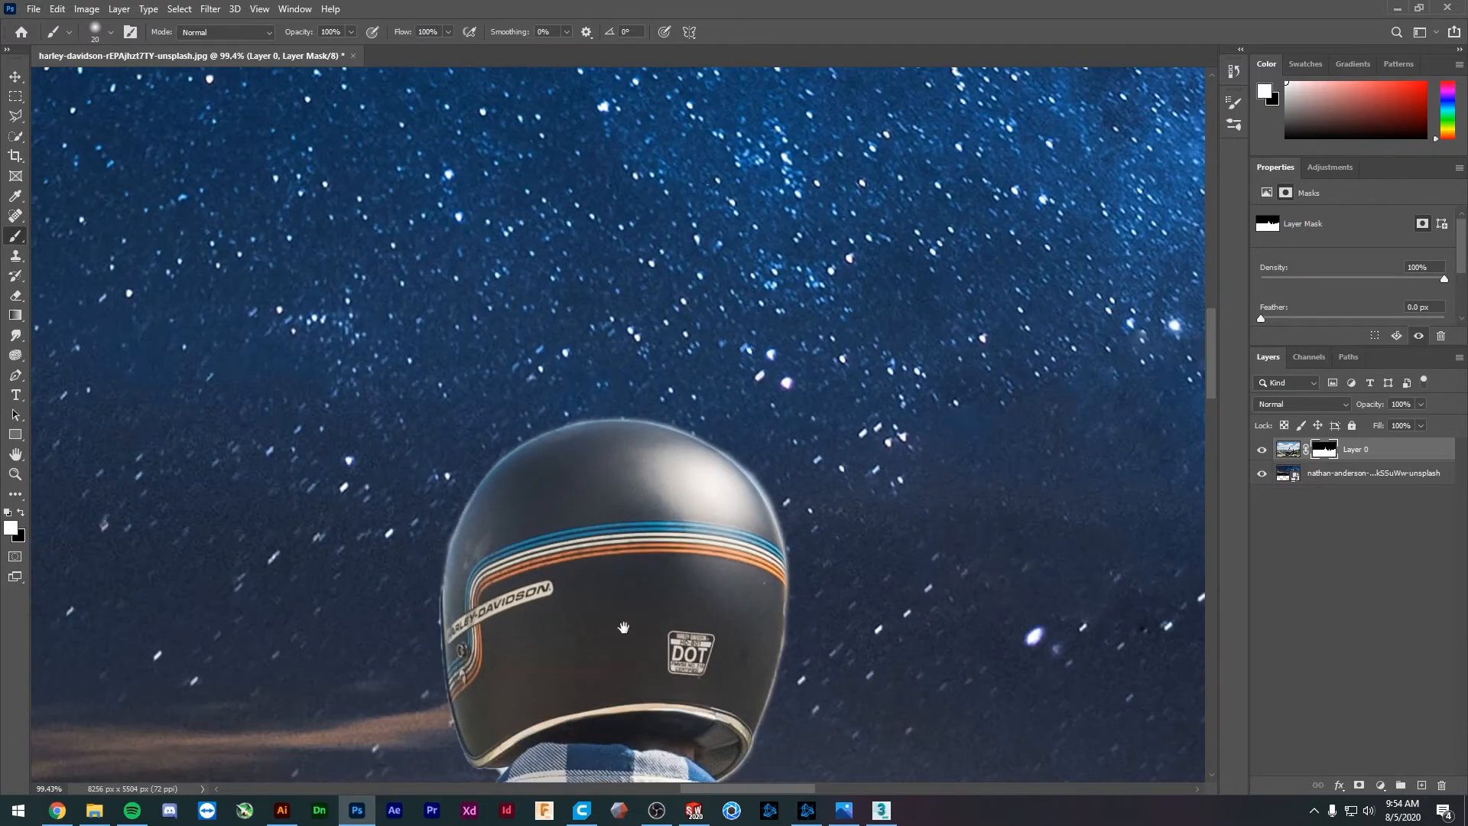
{"action": "left_click_drag", "start_coordinate": [623, 627], "coordinate": [648, 456]}
{"action": "scroll", "coordinate": [575, 471], "scroll_direction": "down", "scroll_amount": 3}
{"action": "scroll", "coordinate": [511, 450], "scroll_direction": "up", "scroll_amount": 6}
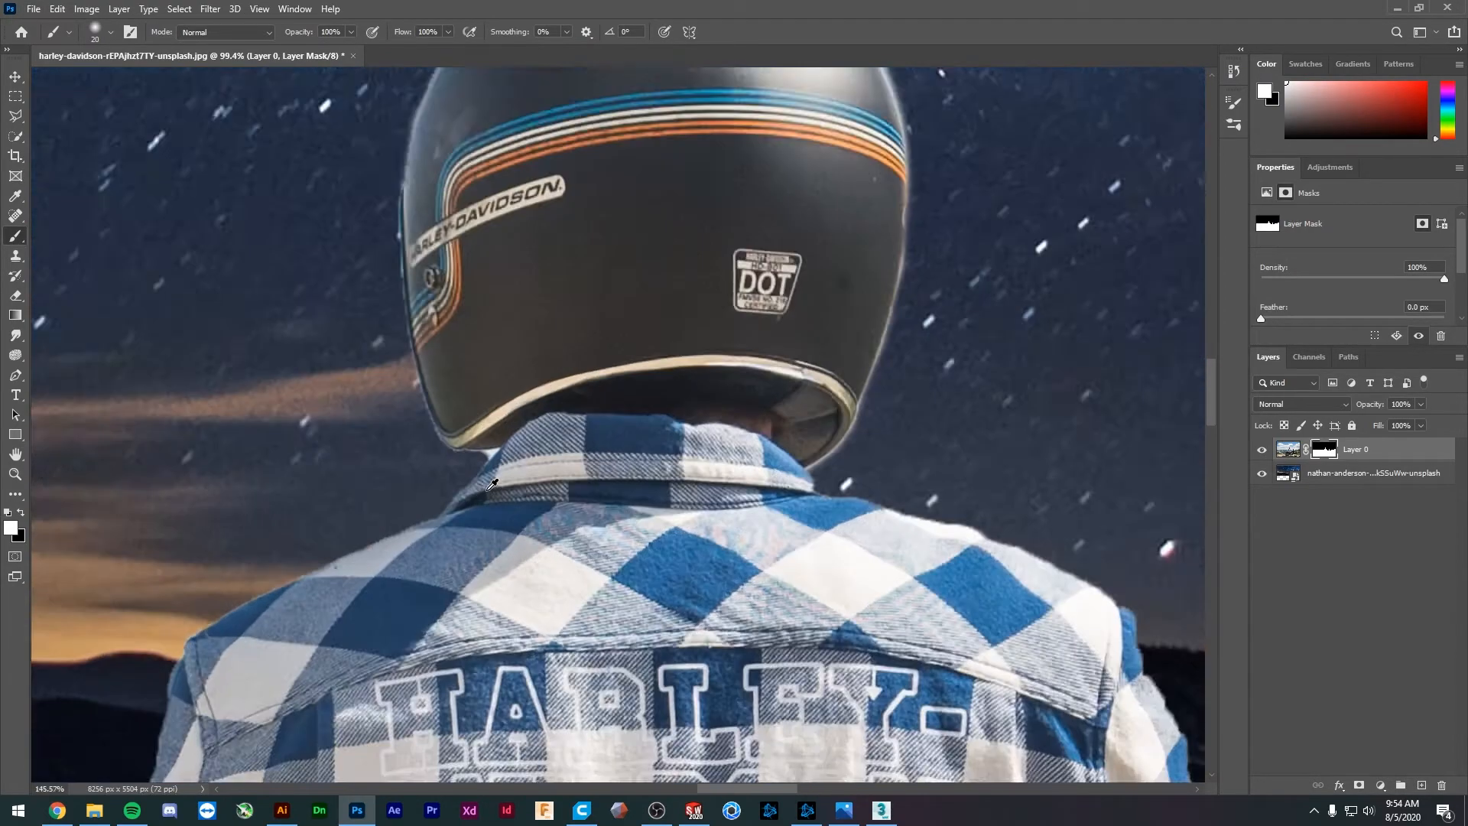
{"action": "key", "text": "bracketleft"}
{"action": "key", "text": "bracketleft"}
{"action": "key", "text": "bracketleft"}
{"action": "key", "text": "bracketleft"}
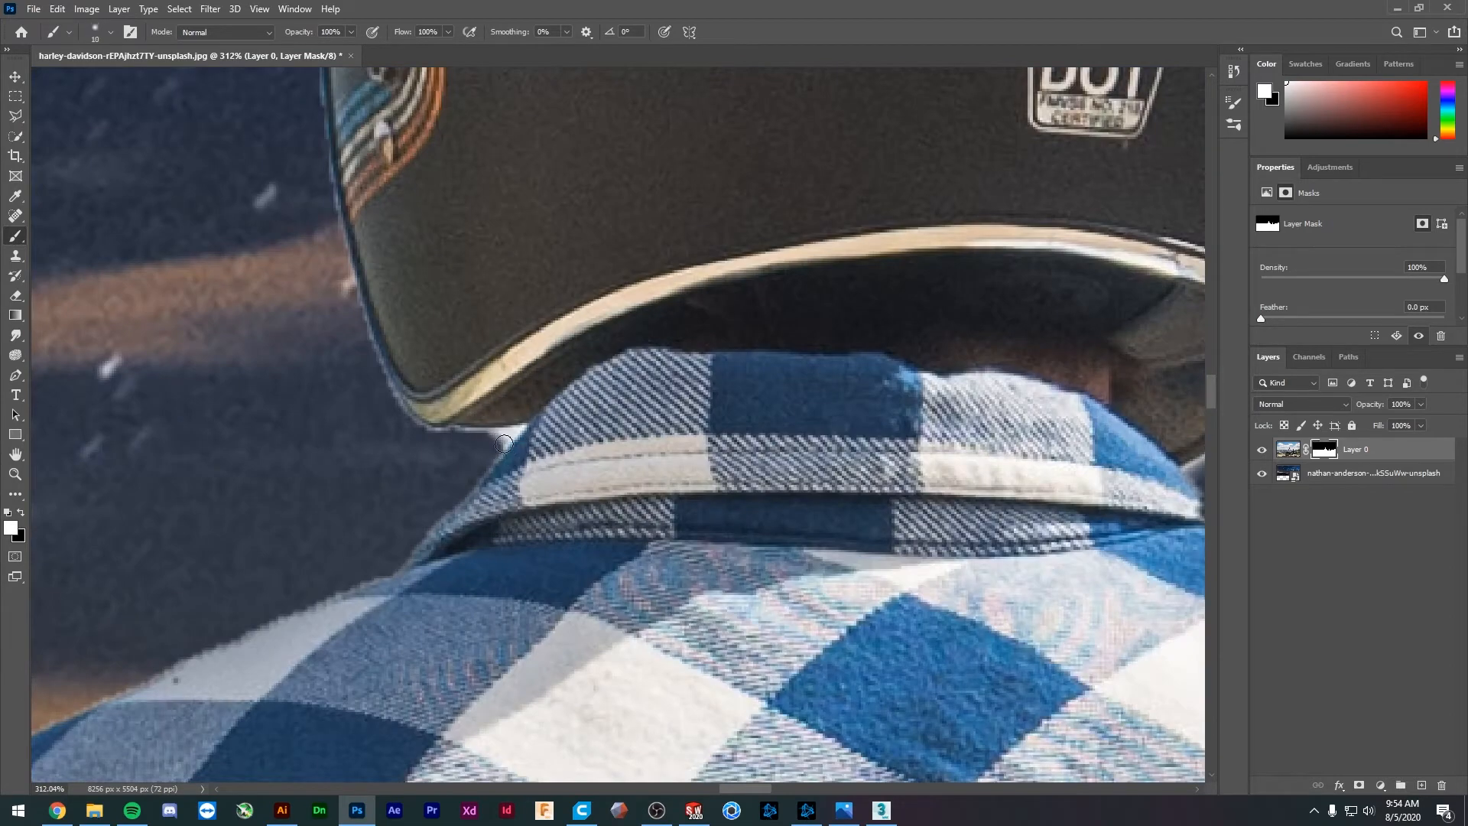
{"action": "mouse_move", "coordinate": [505, 441]}
{"action": "left_mouse_down"}
{"action": "mouse_move", "coordinate": [493, 438]}
{"action": "mouse_move", "coordinate": [506, 440]}
{"action": "left_mouse_up"}
{"action": "key", "text": "ctrl+z"}
{"action": "left_click_drag", "start_coordinate": [1348, 106], "coordinate": [1443, 148]}
{"action": "scroll", "coordinate": [440, 488], "scroll_direction": "down", "scroll_amount": 5}
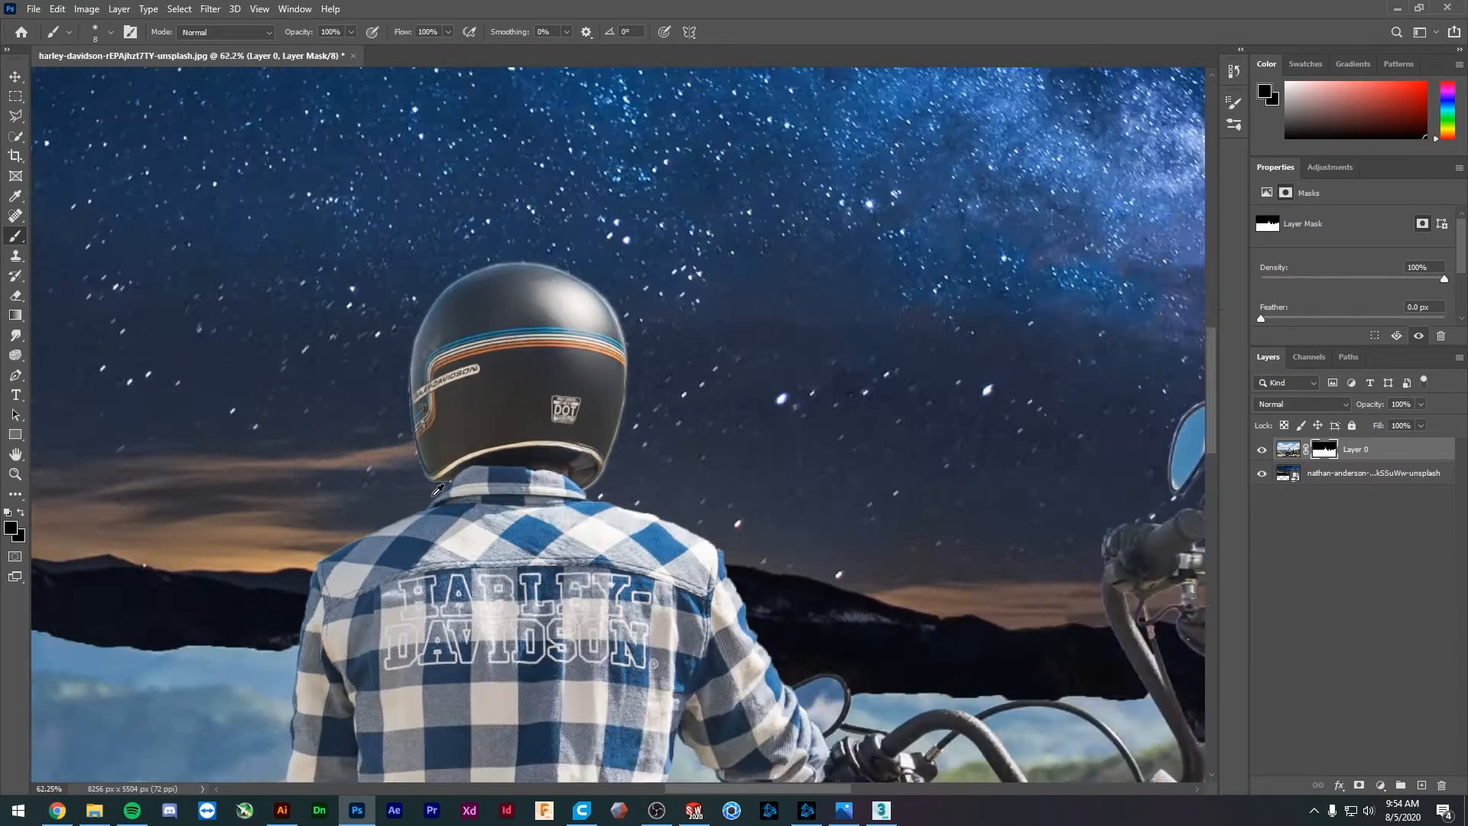
- Try blending the left and right horizon into the night scene with a soft 1500 px Eraser on the mask, undoing each stroke
{"action": "scroll", "coordinate": [438, 489], "scroll_direction": "down", "scroll_amount": 2}
{"action": "left_click_drag", "start_coordinate": [532, 619], "coordinate": [644, 443]}
{"action": "scroll", "coordinate": [542, 499], "scroll_direction": "down", "scroll_amount": 3}
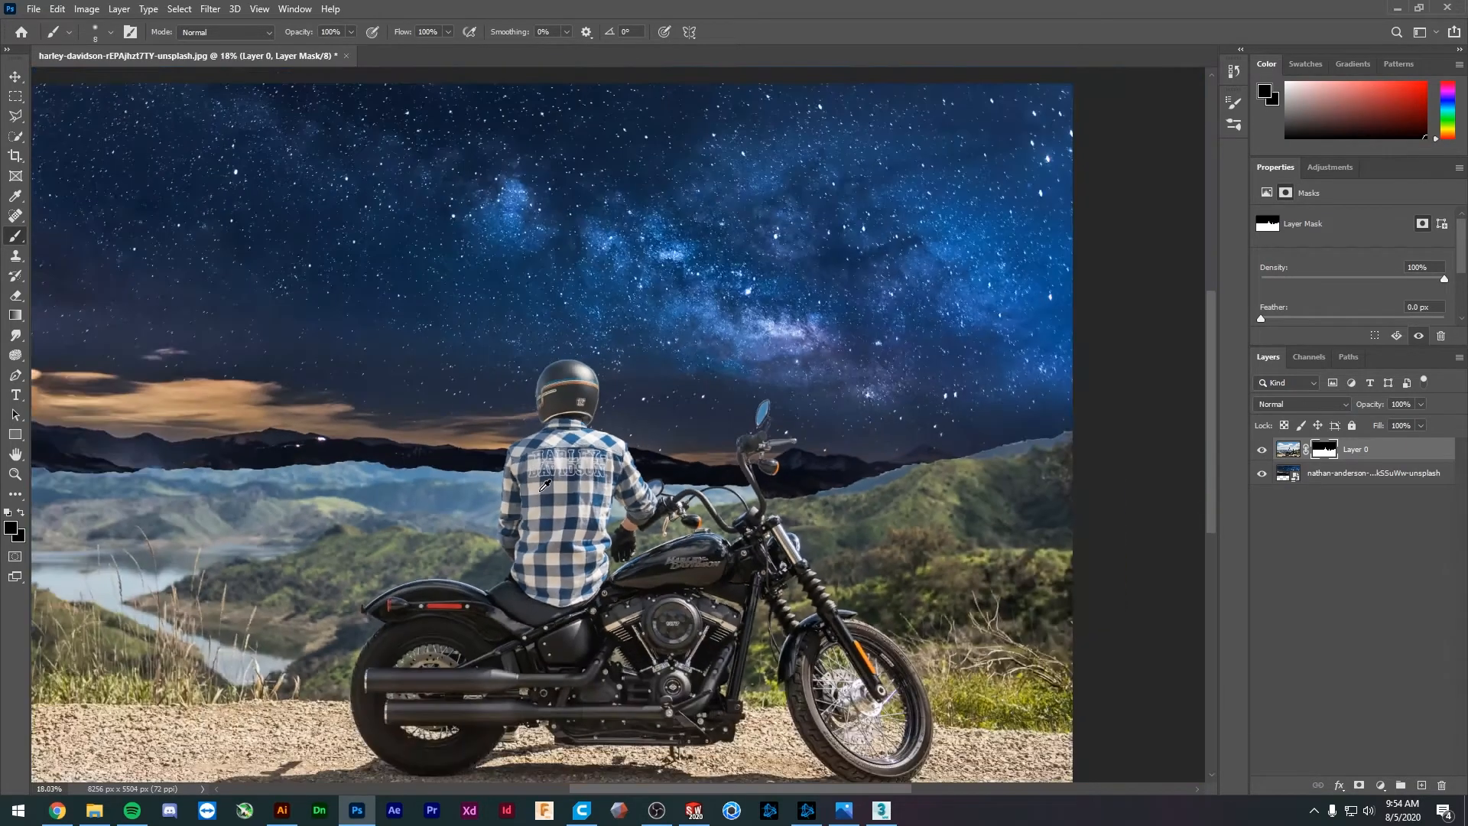
{"action": "scroll", "coordinate": [184, 436], "scroll_direction": "up", "scroll_amount": 3}
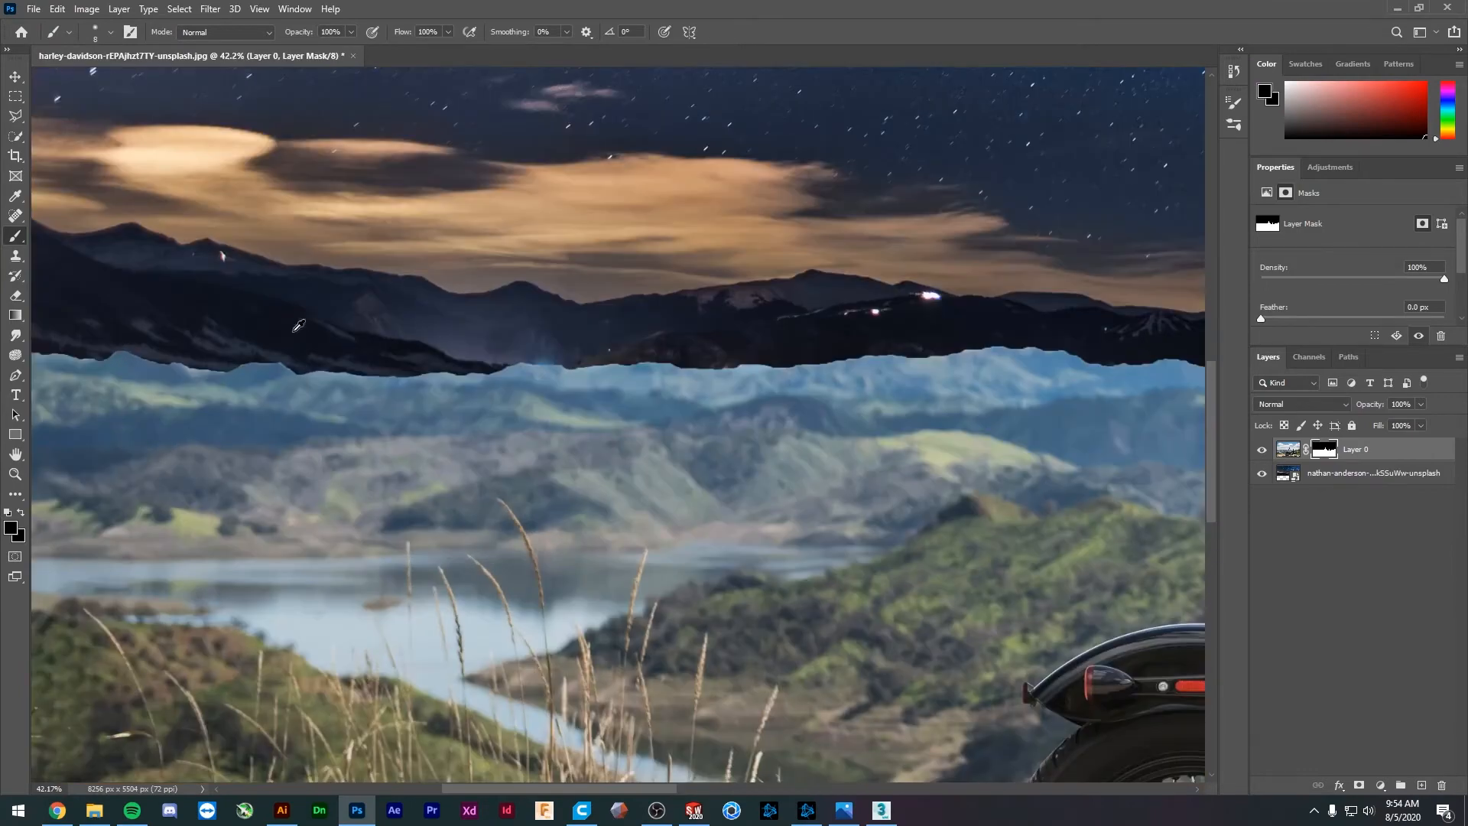
{"action": "scroll", "coordinate": [440, 361], "scroll_direction": "down", "scroll_amount": 2}
{"action": "key", "text": "e"}
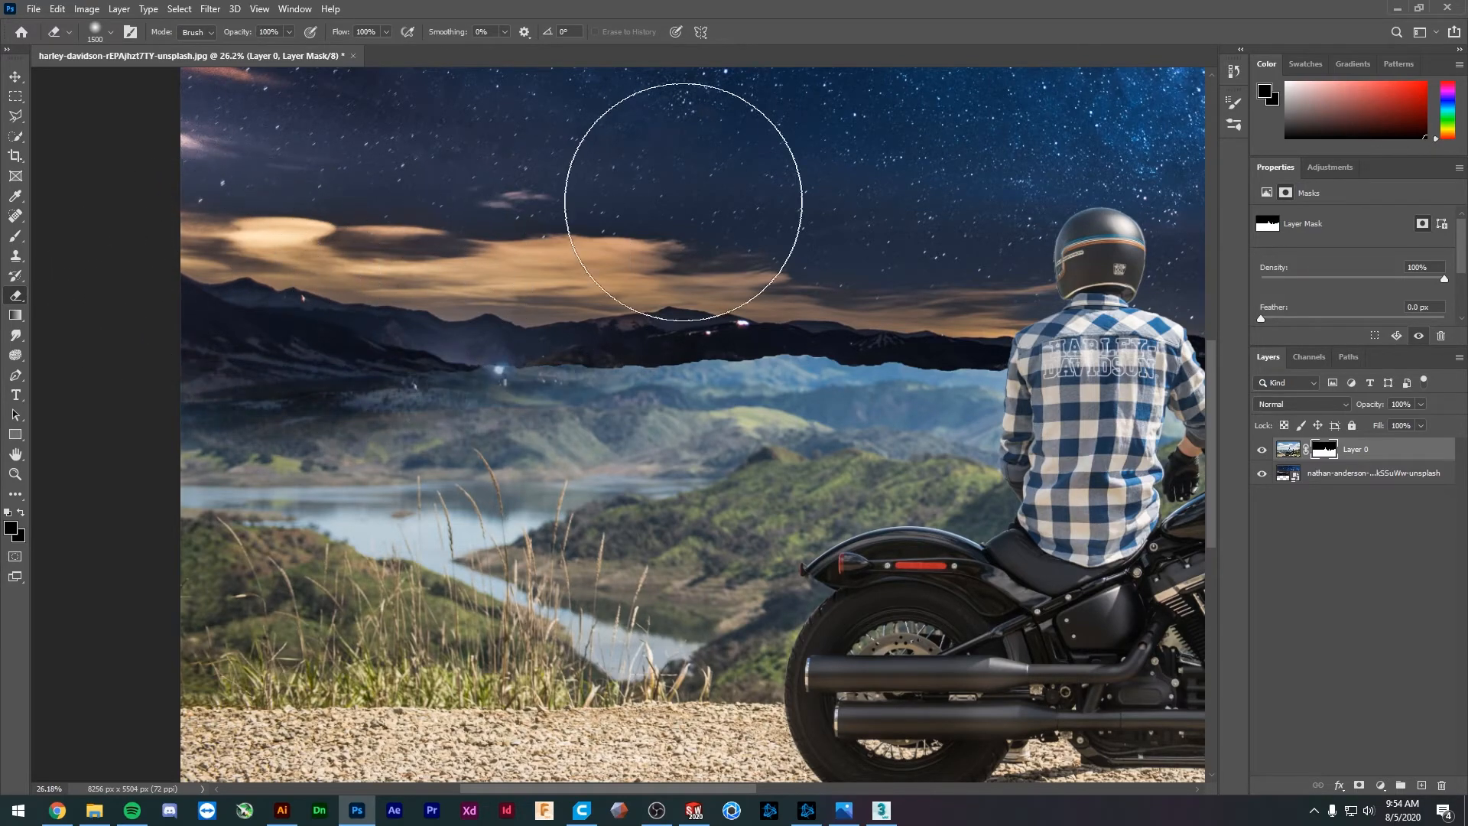
{"action": "scroll", "coordinate": [483, 229], "scroll_direction": "down", "scroll_amount": 3}
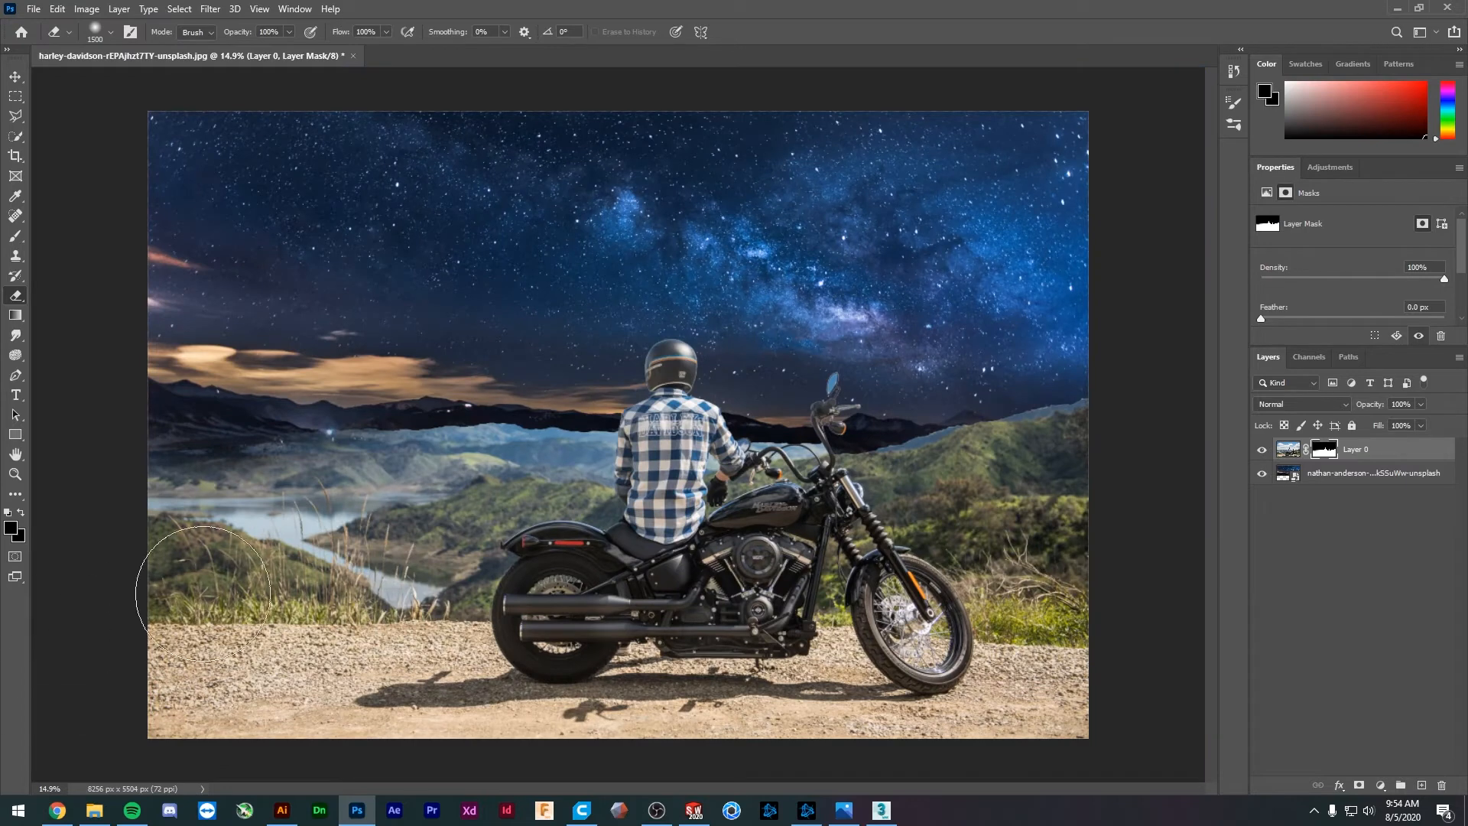
{"action": "mouse_move", "coordinate": [227, 522]}
{"action": "left_mouse_down"}
{"action": "mouse_move", "coordinate": [276, 444]}
{"action": "mouse_move", "coordinate": [342, 439]}
{"action": "mouse_move", "coordinate": [370, 417]}
{"action": "mouse_move", "coordinate": [368, 387]}
{"action": "mouse_move", "coordinate": [347, 375]}
{"action": "mouse_move", "coordinate": [195, 464]}
{"action": "left_mouse_up"}
{"action": "key", "text": "ctrl+z"}
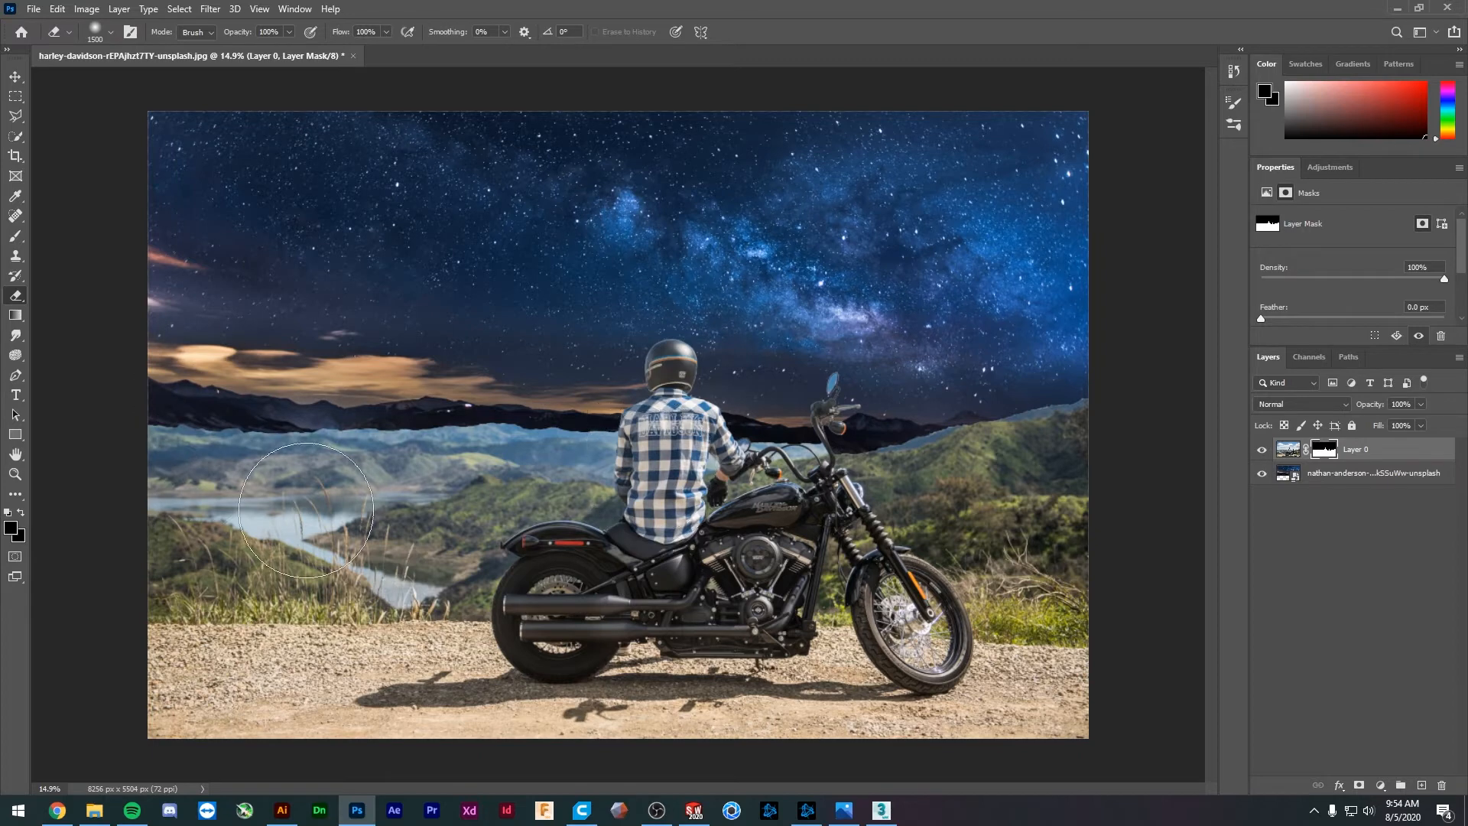
{"action": "mouse_move", "coordinate": [971, 459]}
{"action": "left_mouse_down"}
{"action": "mouse_move", "coordinate": [1026, 421]}
{"action": "mouse_move", "coordinate": [1055, 343]}
{"action": "mouse_move", "coordinate": [984, 355]}
{"action": "left_mouse_up"}
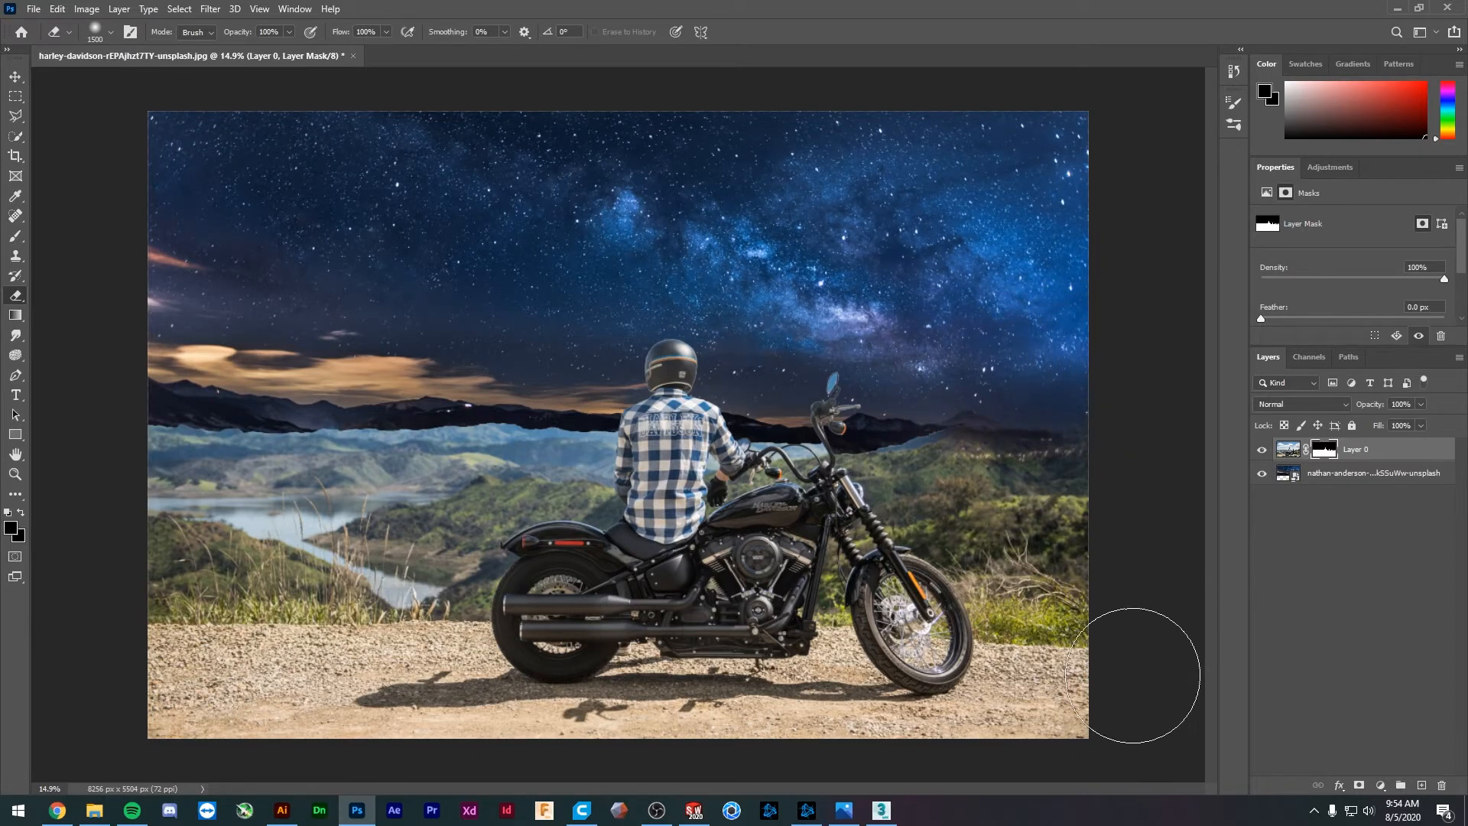
{"action": "key", "text": "ctrl+z"}
{"action": "scroll", "coordinate": [1006, 519], "scroll_direction": "down", "scroll_amount": 3}
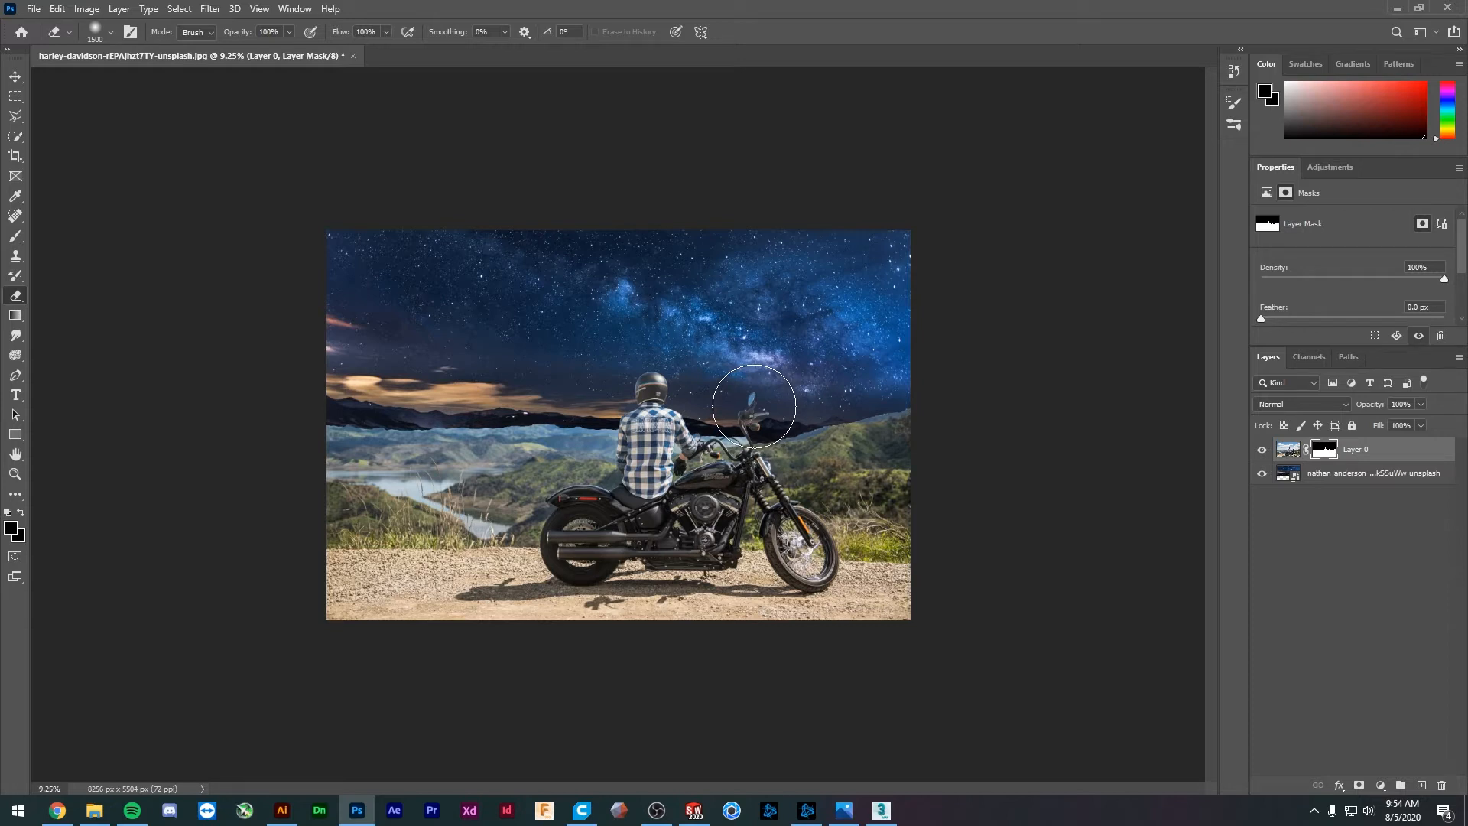
{"action": "scroll", "coordinate": [754, 406], "scroll_direction": "up", "scroll_amount": 4}
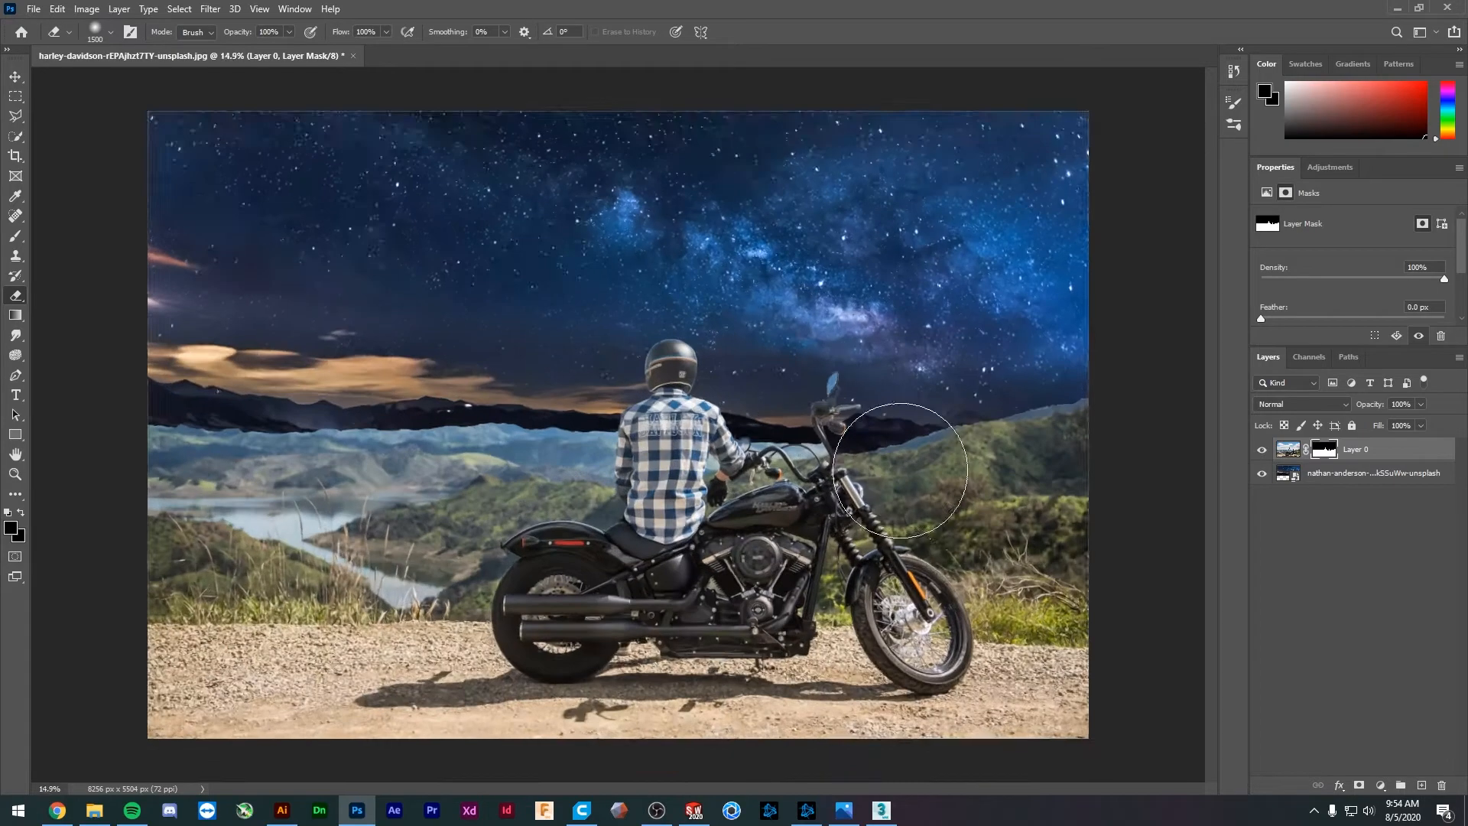
{"action": "scroll", "coordinate": [810, 385], "scroll_direction": "down", "scroll_amount": 3}
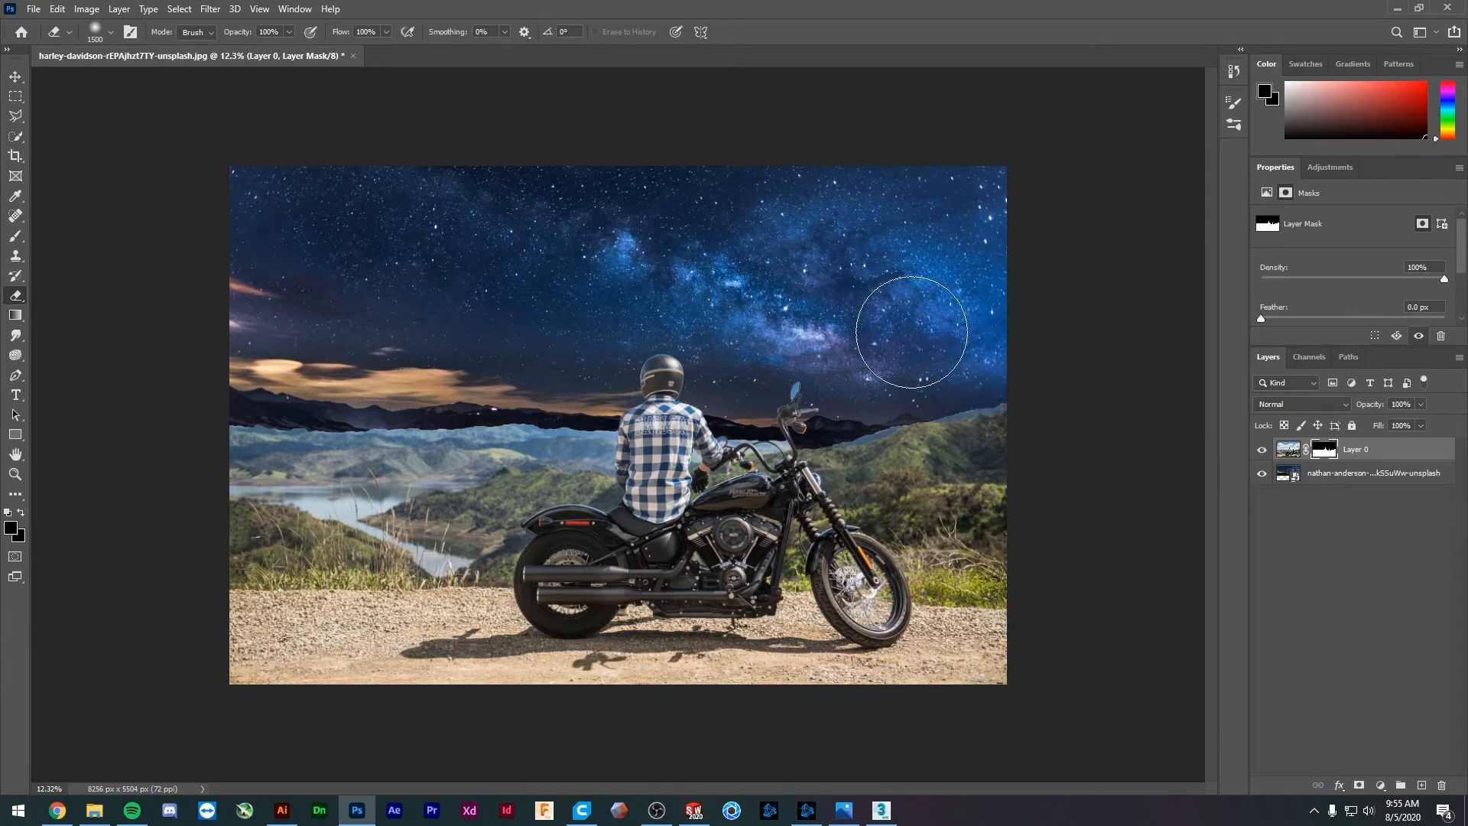
{"action": "scroll", "coordinate": [768, 403], "scroll_direction": "up", "scroll_amount": 2}
- Try Layer 0's mask at 63% density and return it to 100%
{"action": "scroll", "coordinate": [769, 403], "scroll_direction": "up", "scroll_amount": 7}
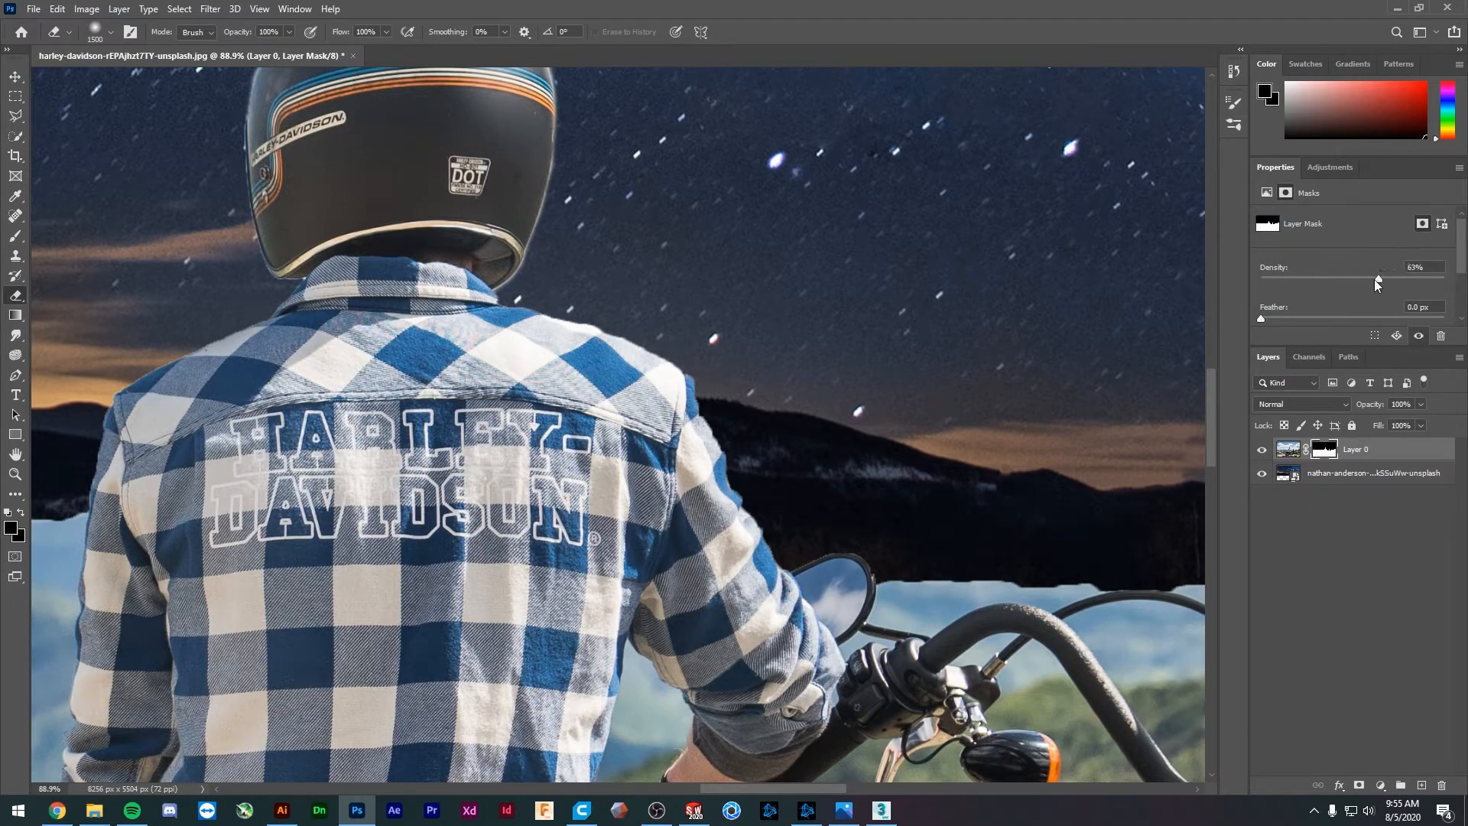
{"action": "left_click_drag", "start_coordinate": [1374, 278], "coordinate": [1444, 278]}
- Enlarge the mask properties area and try feathering Layer 0's mask by 3.0 px and 1.6 px before resetting it to 0 px
{"action": "left_click_drag", "start_coordinate": [1304, 347], "coordinate": [1304, 488]}
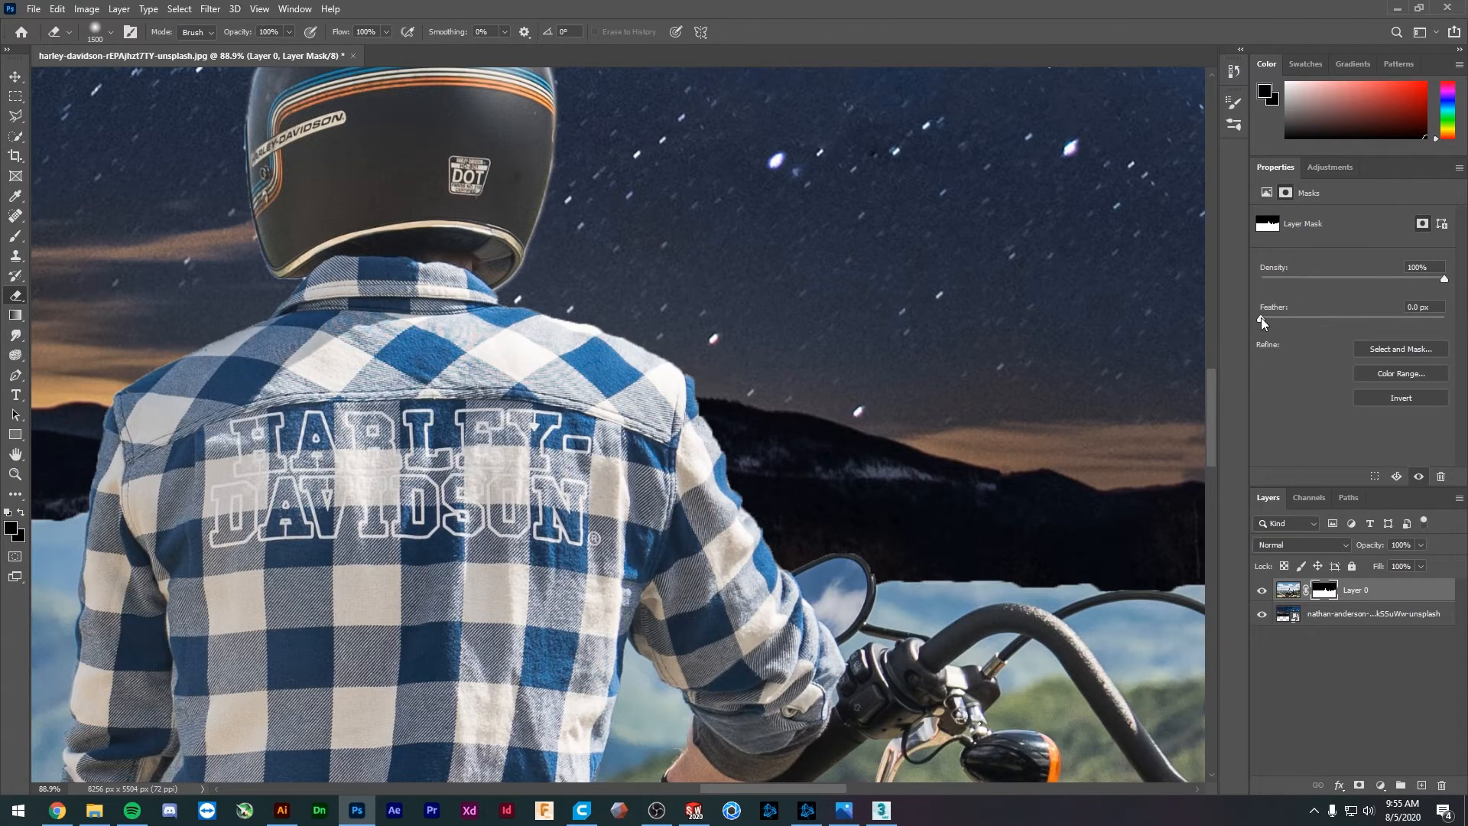
{"action": "left_click", "coordinate": [12, 76]}
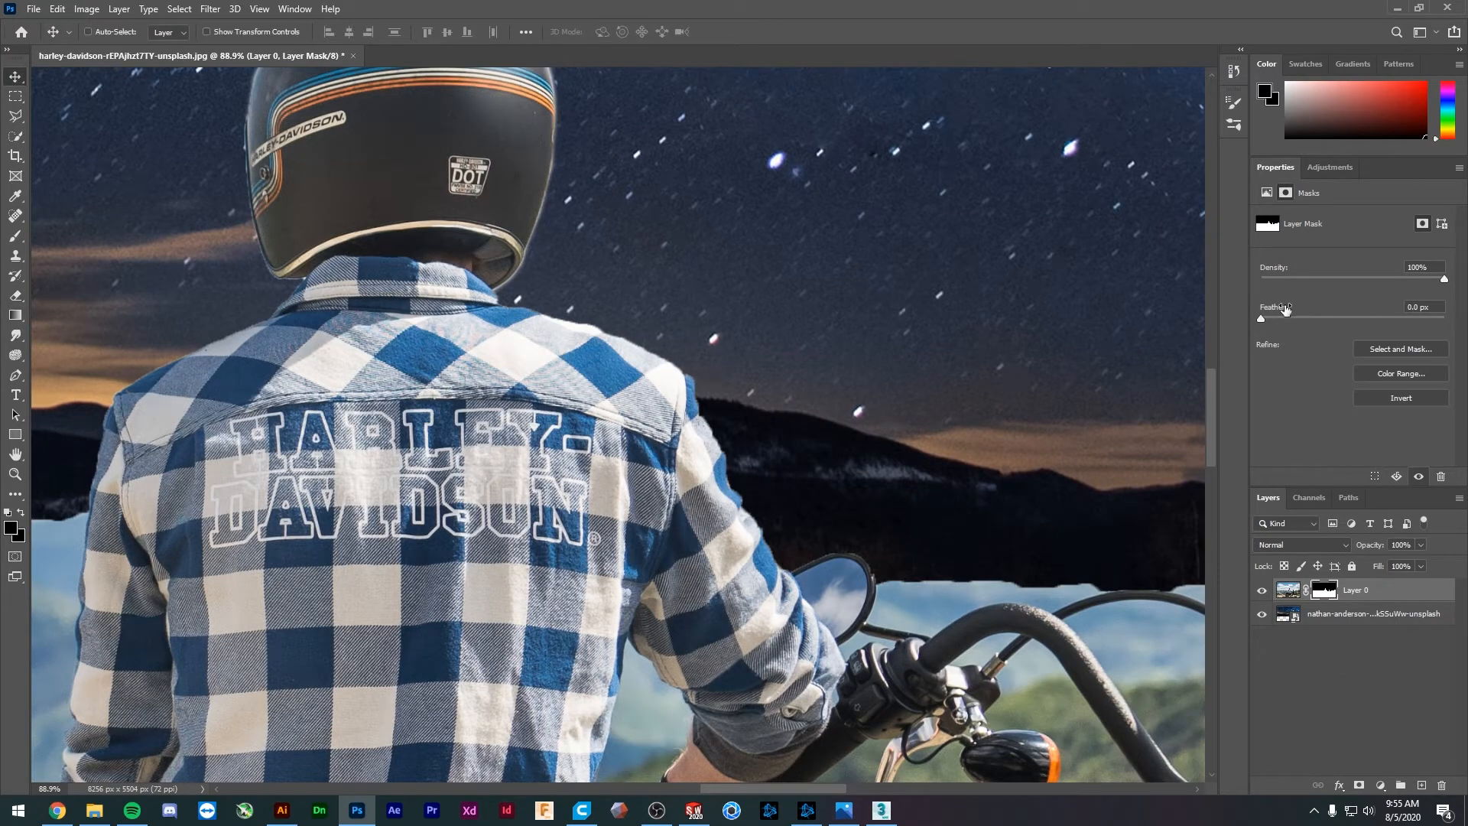
{"action": "scroll", "coordinate": [832, 475], "scroll_direction": "up", "scroll_amount": 5}
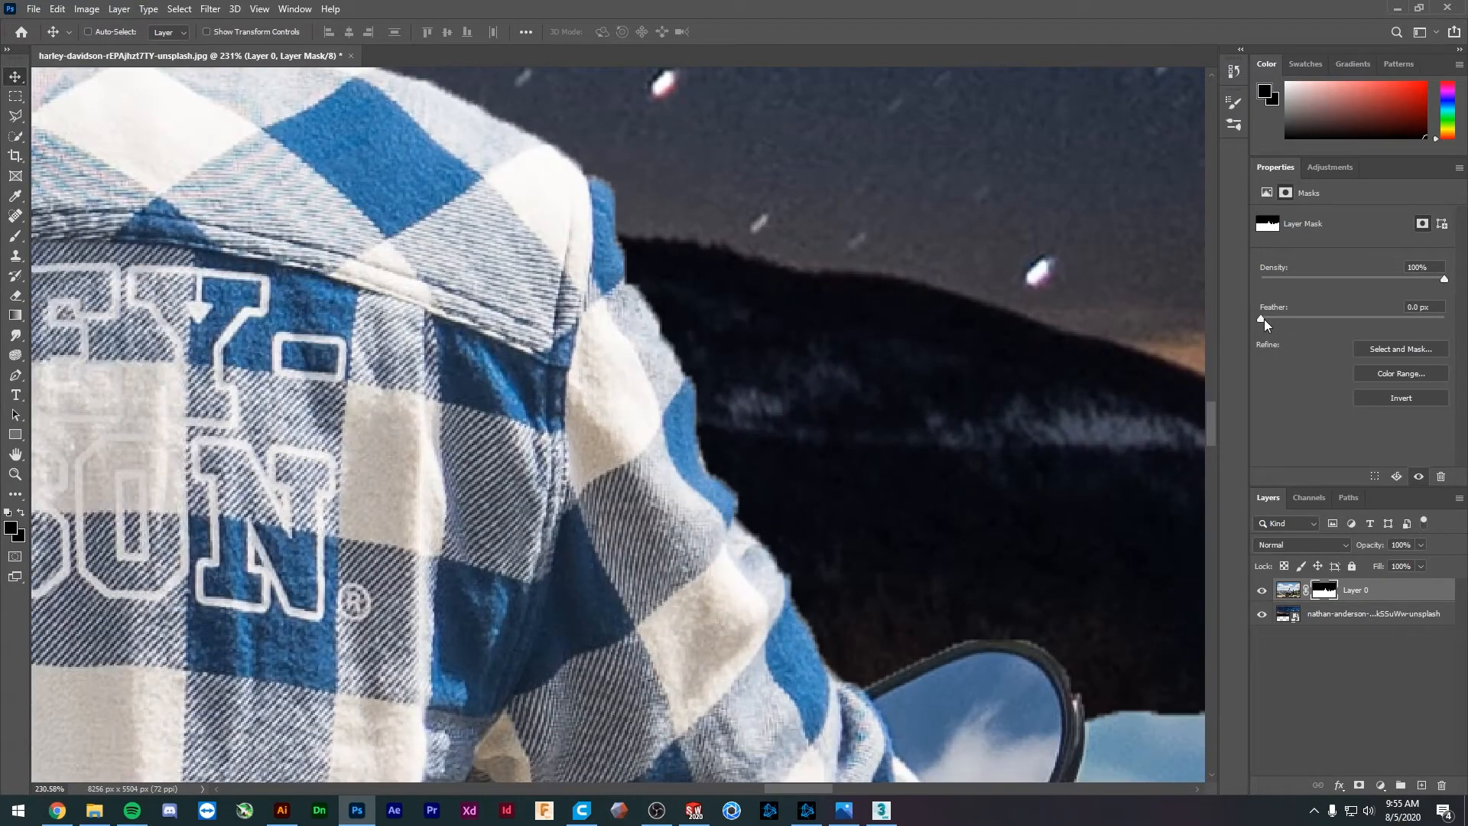
{"action": "mouse_move", "coordinate": [1277, 319]}
{"action": "left_mouse_down"}
{"action": "mouse_move", "coordinate": [1359, 318]}
{"action": "mouse_move", "coordinate": [1291, 319]}
{"action": "left_mouse_up"}
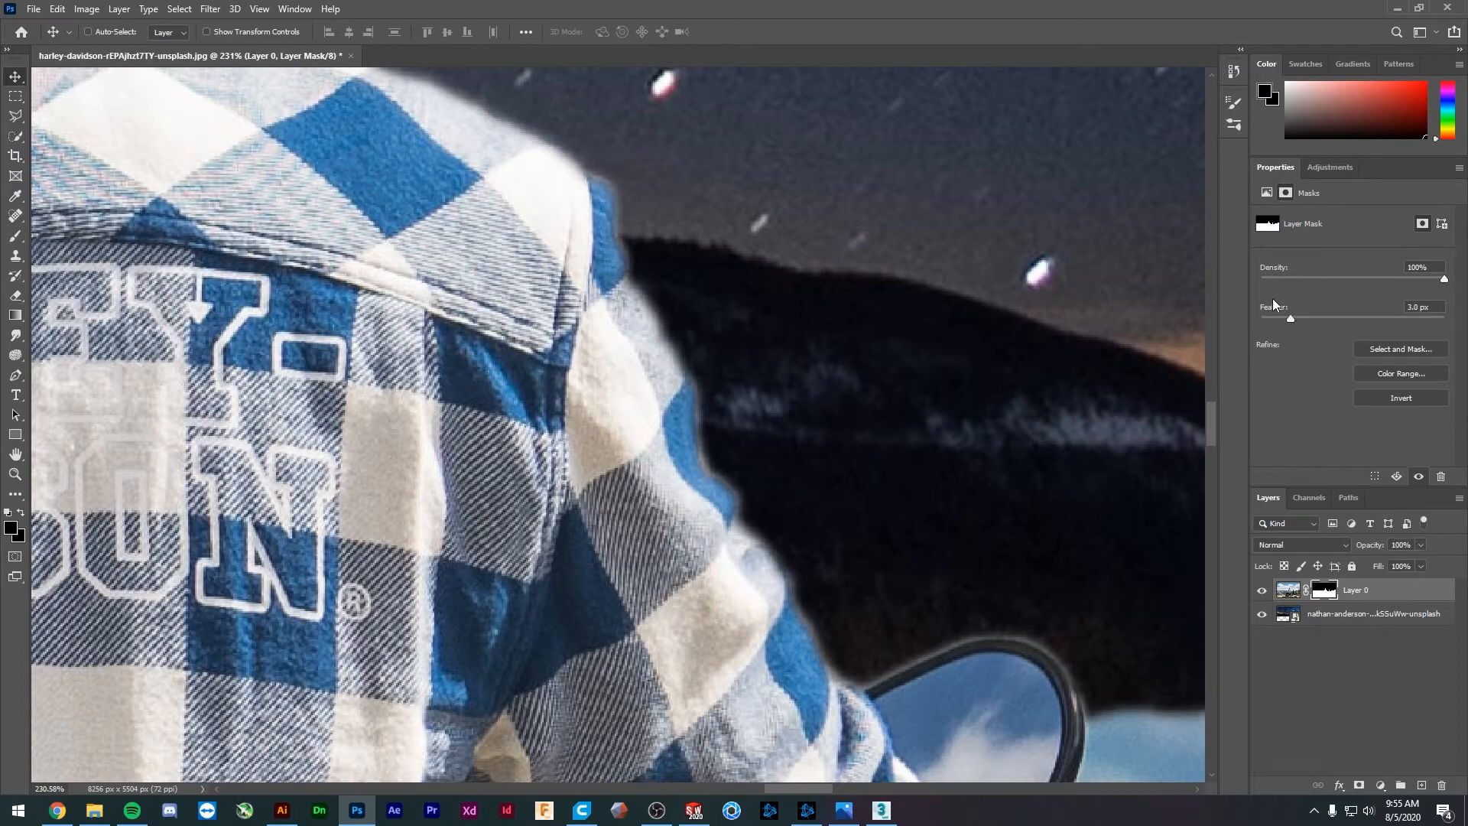
{"action": "left_click", "coordinate": [1276, 318]}
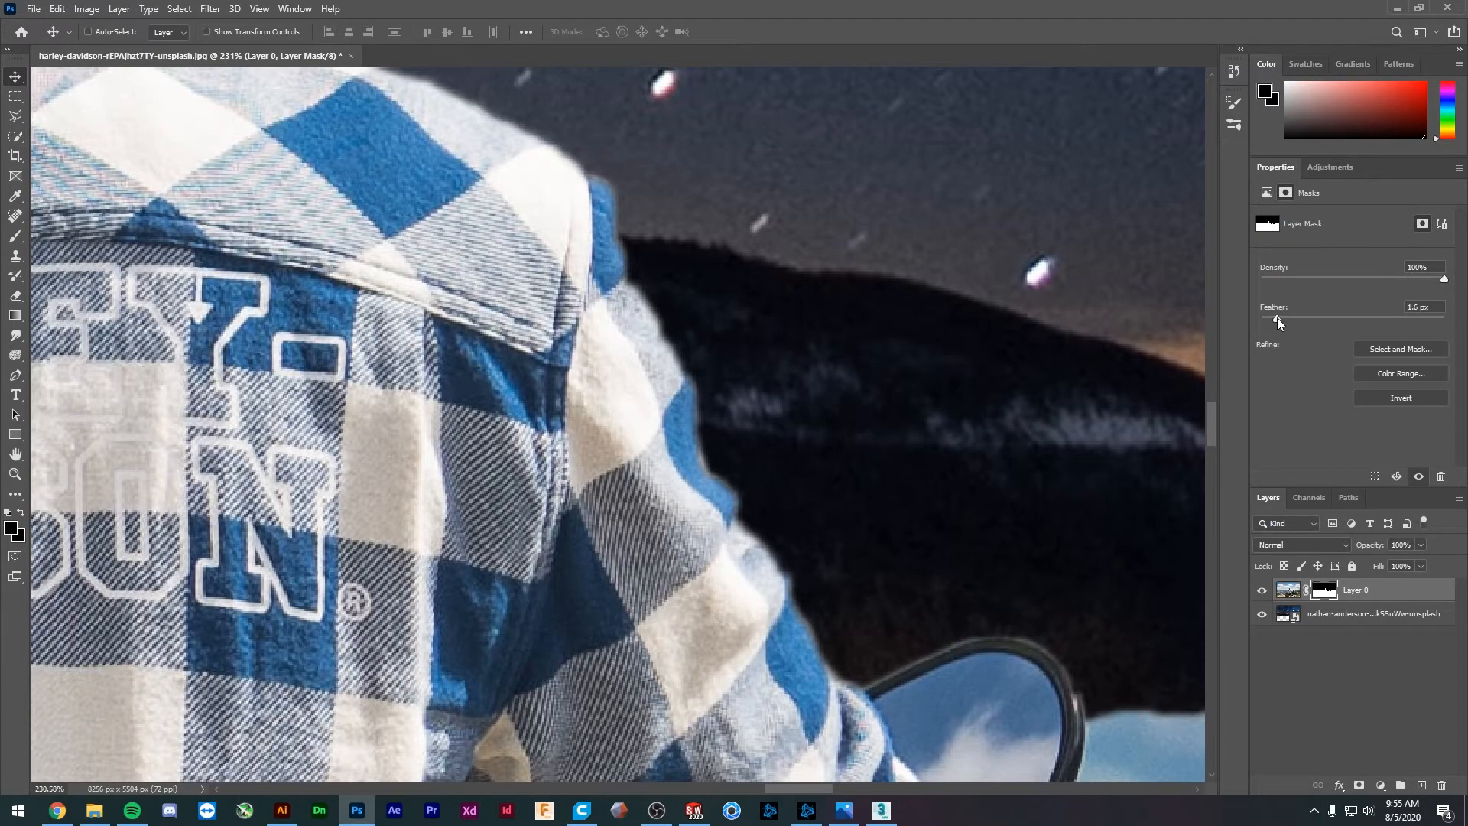
{"action": "scroll", "coordinate": [860, 429], "scroll_direction": "down", "scroll_amount": 10}
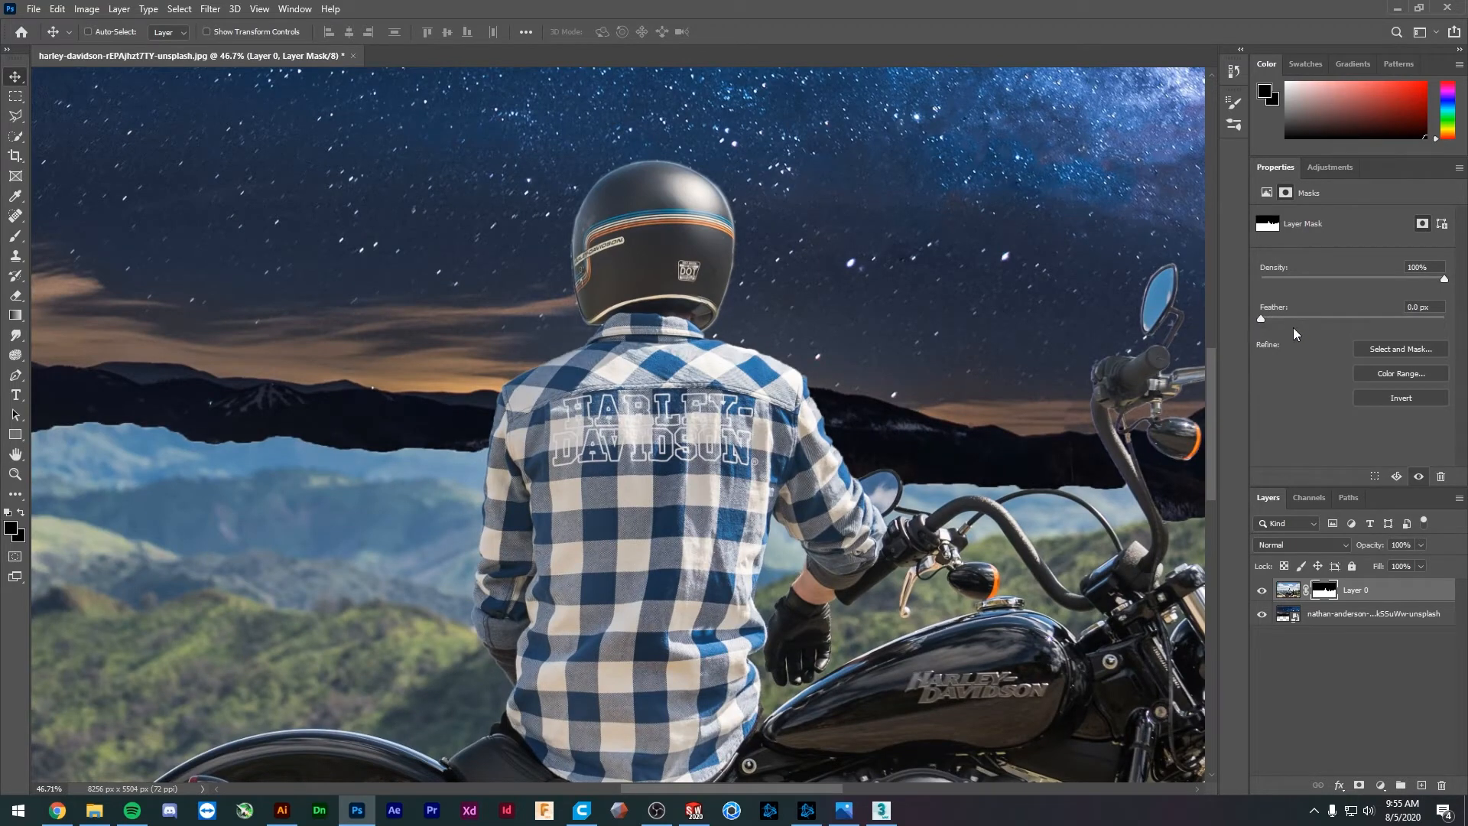
- Try feathering Layer 0's mask by 27.8 px and 0.4 px, comparing the edges around the rider and handlebars
{"action": "left_click_drag", "start_coordinate": [1277, 319], "coordinate": [1346, 318]}
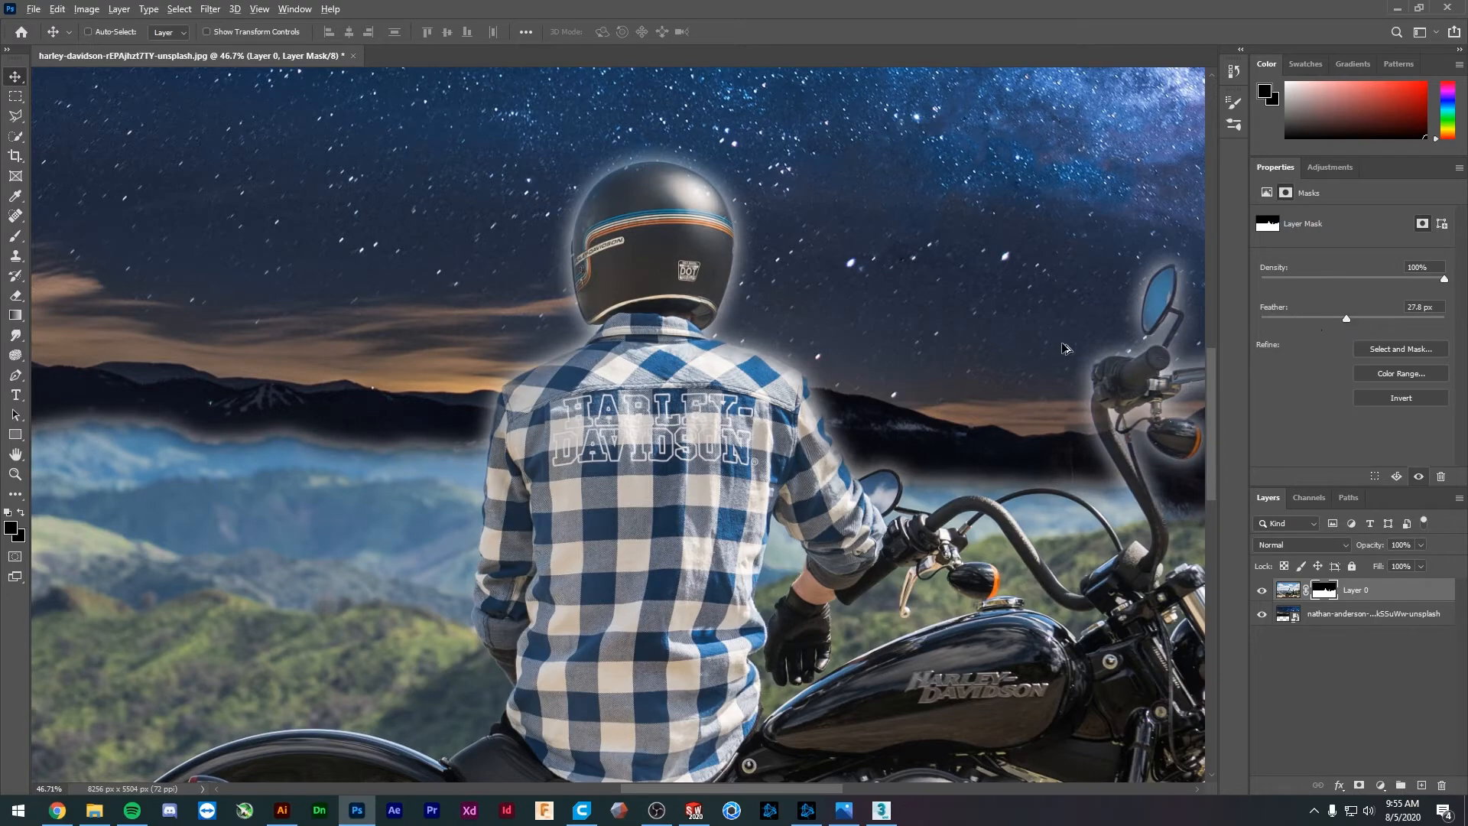
{"action": "scroll", "coordinate": [1023, 346], "scroll_direction": "down", "scroll_amount": 4}
{"action": "scroll", "coordinate": [380, 384], "scroll_direction": "up", "scroll_amount": 3}
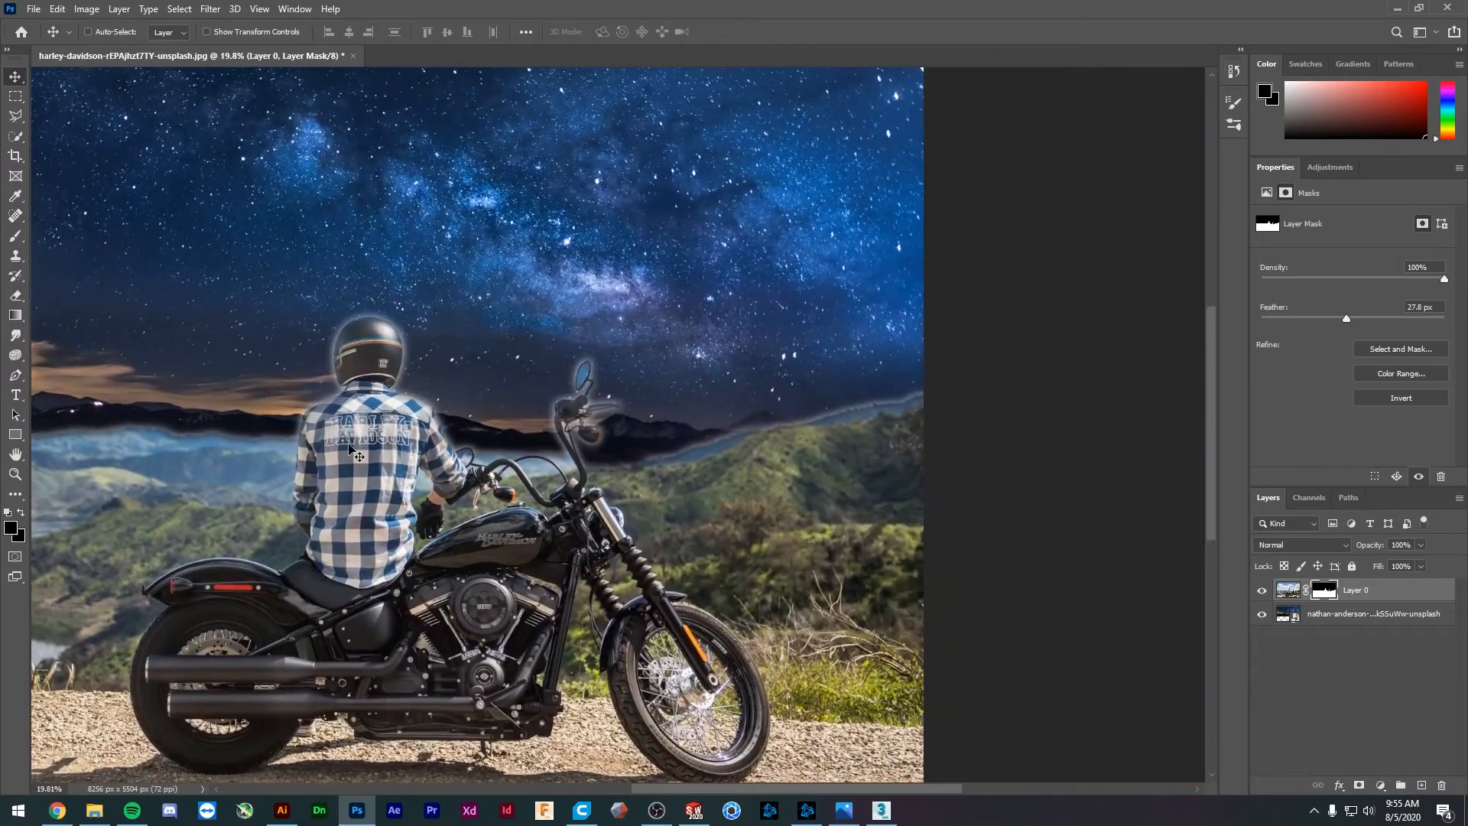
{"action": "scroll", "coordinate": [379, 383], "scroll_direction": "up", "scroll_amount": 3}
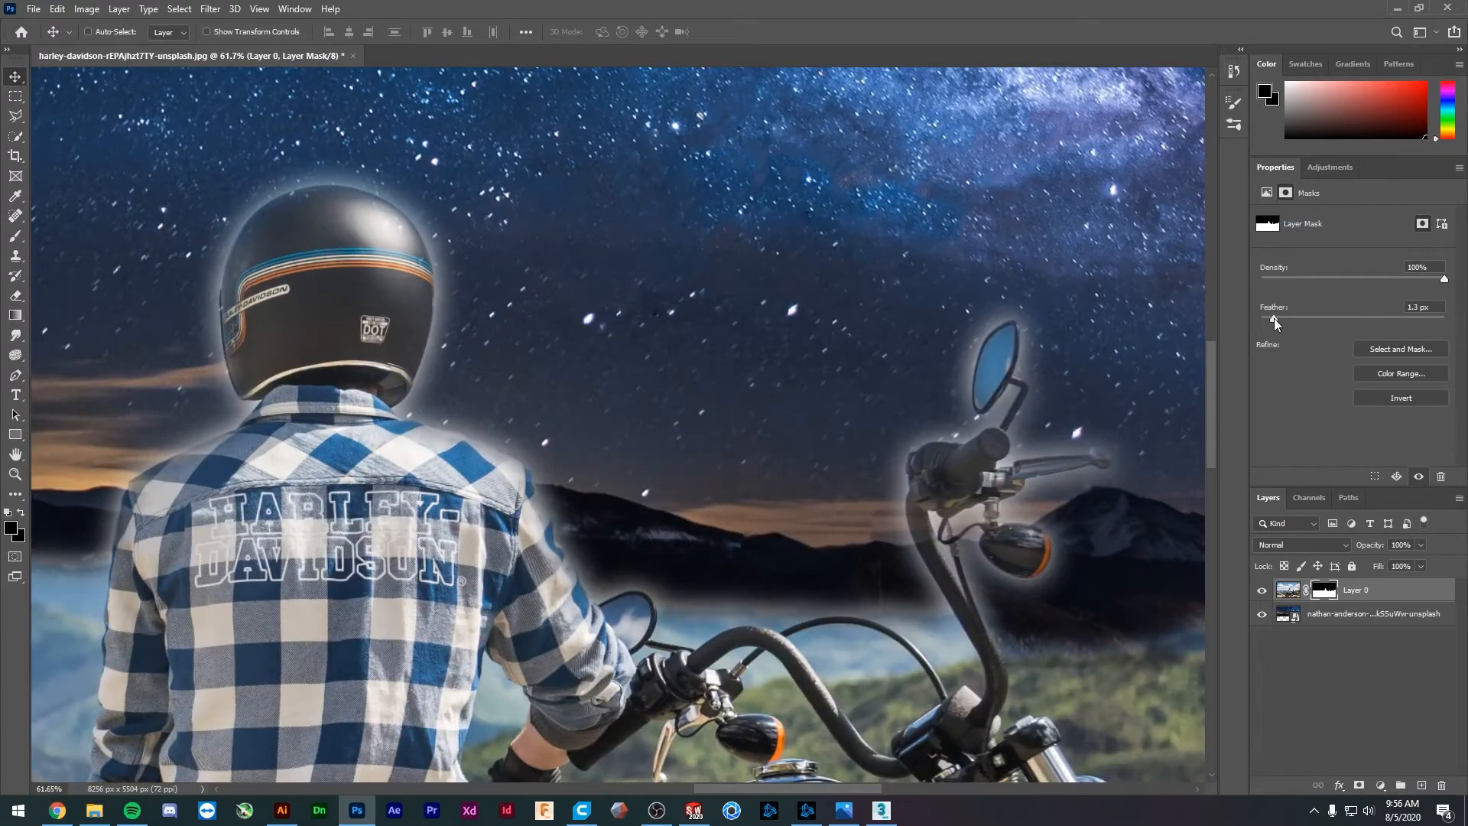
{"action": "left_click_drag", "start_coordinate": [1283, 318], "coordinate": [1264, 318]}
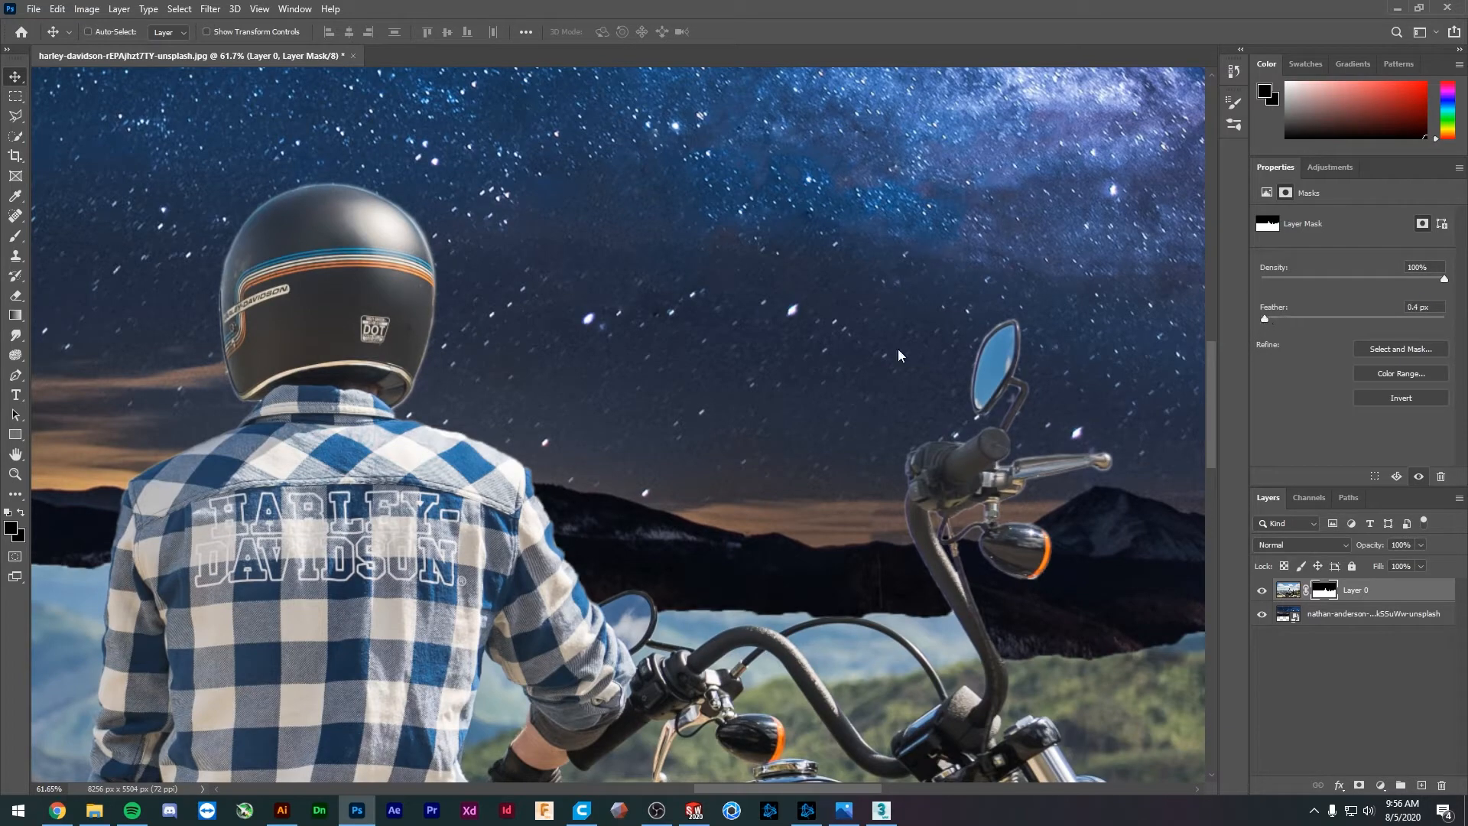
{"action": "scroll", "coordinate": [635, 470], "scroll_direction": "up", "scroll_amount": 5}
{"action": "left_click_drag", "start_coordinate": [642, 480], "coordinate": [884, 346]}
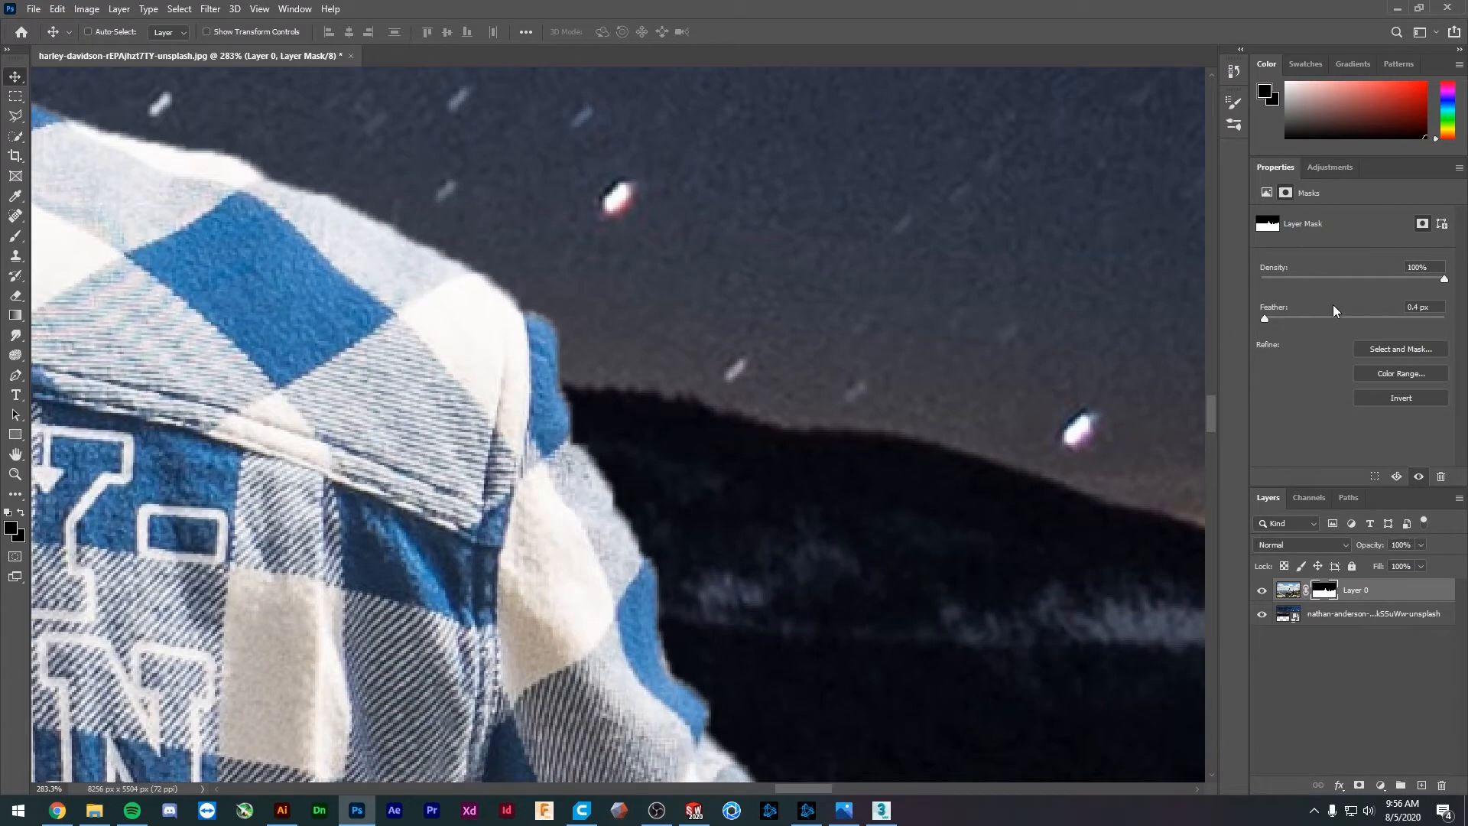
- Set the feather of Layer 0's mask to 1.0 px
{"action": "type", "text": "1"}
{"action": "key", "text": "Return"}
{"action": "left_click", "coordinate": [1280, 317]}
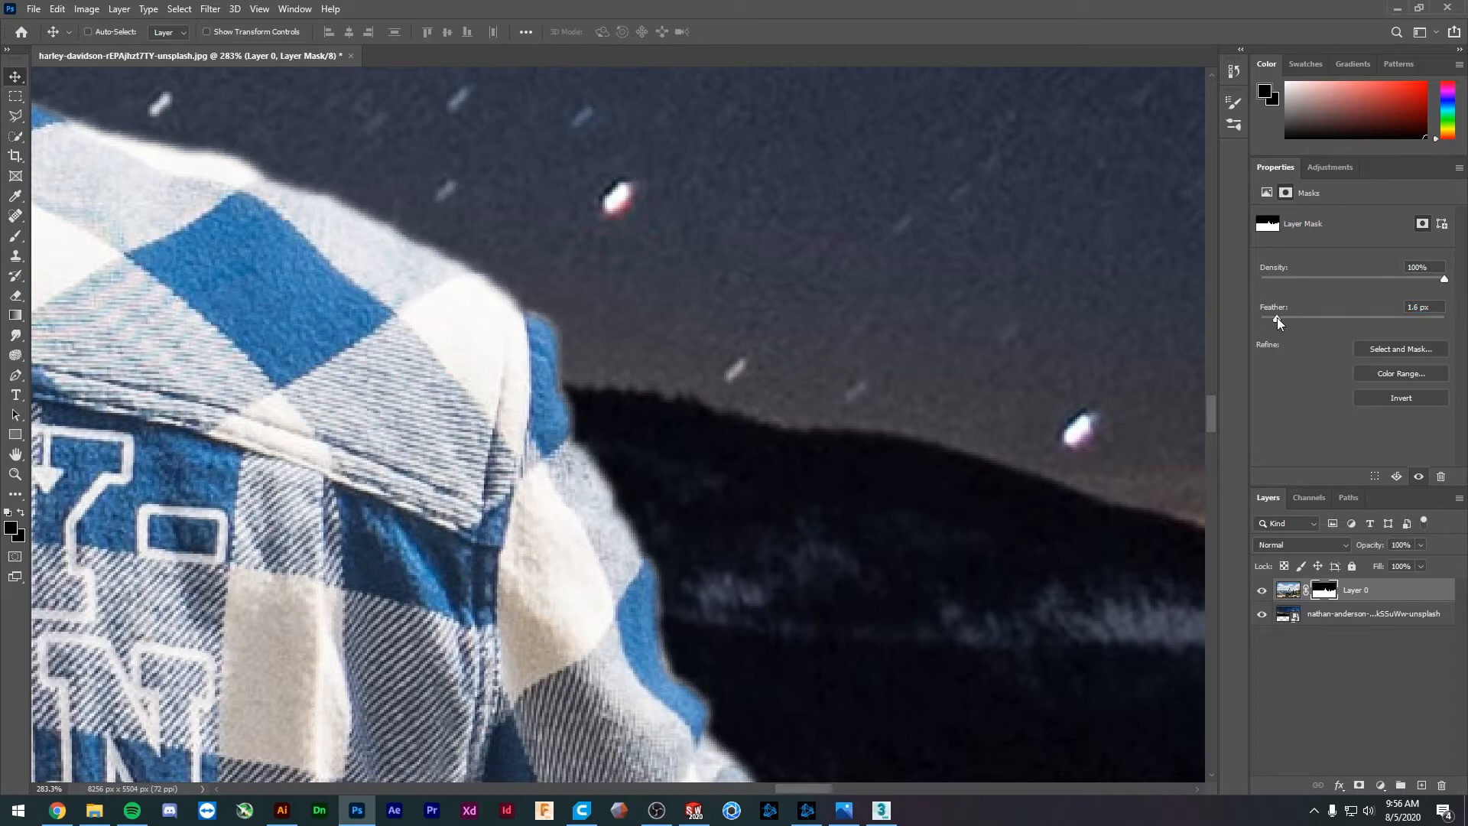
{"action": "left_click_drag", "start_coordinate": [1273, 318], "coordinate": [1270, 318]}
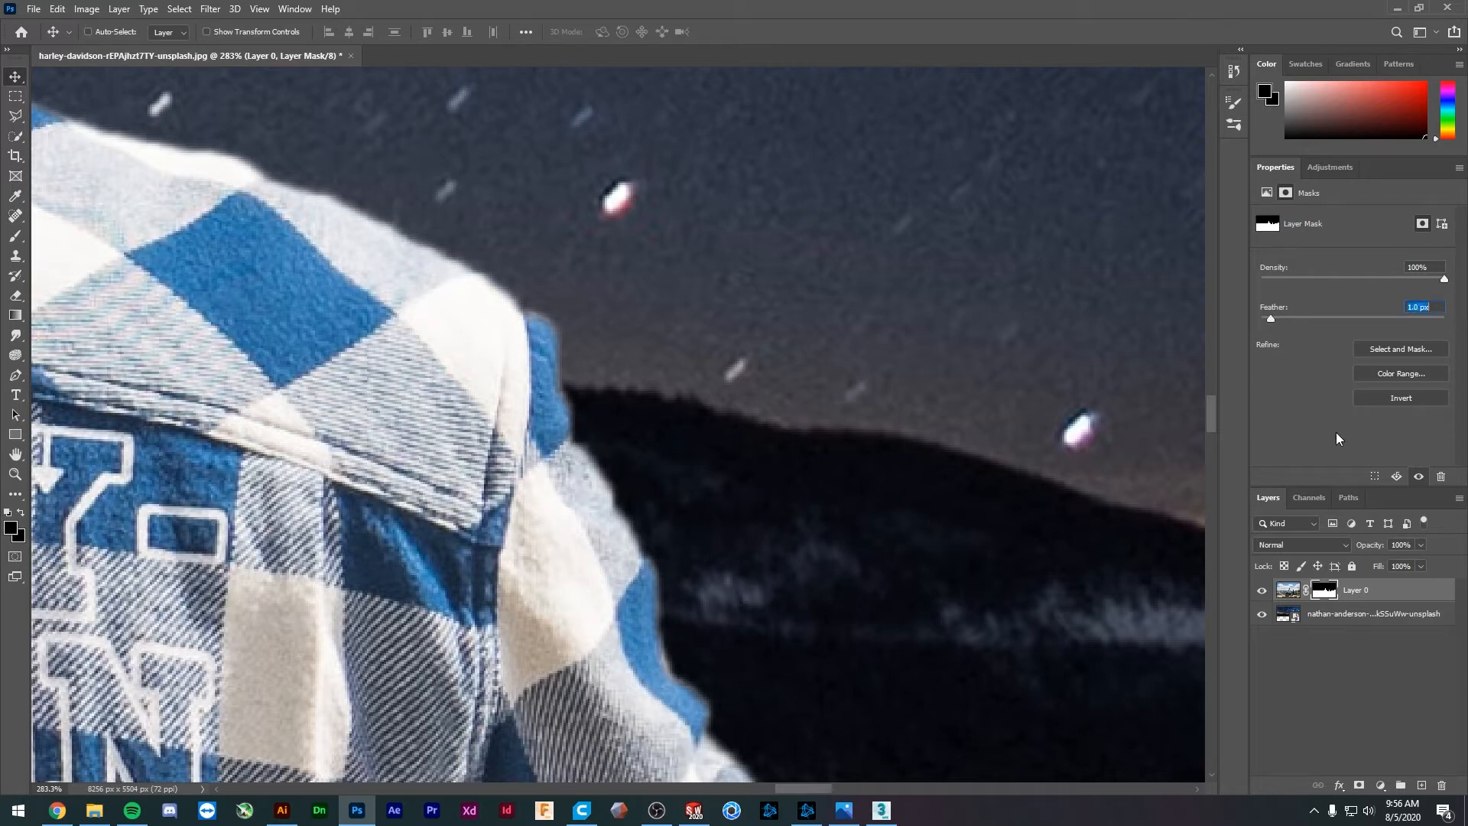
- Open Select and Mask for Layer 0's mask and preview it at 100% transparency and as a red overlay
{"action": "left_click", "coordinate": [1381, 350]}
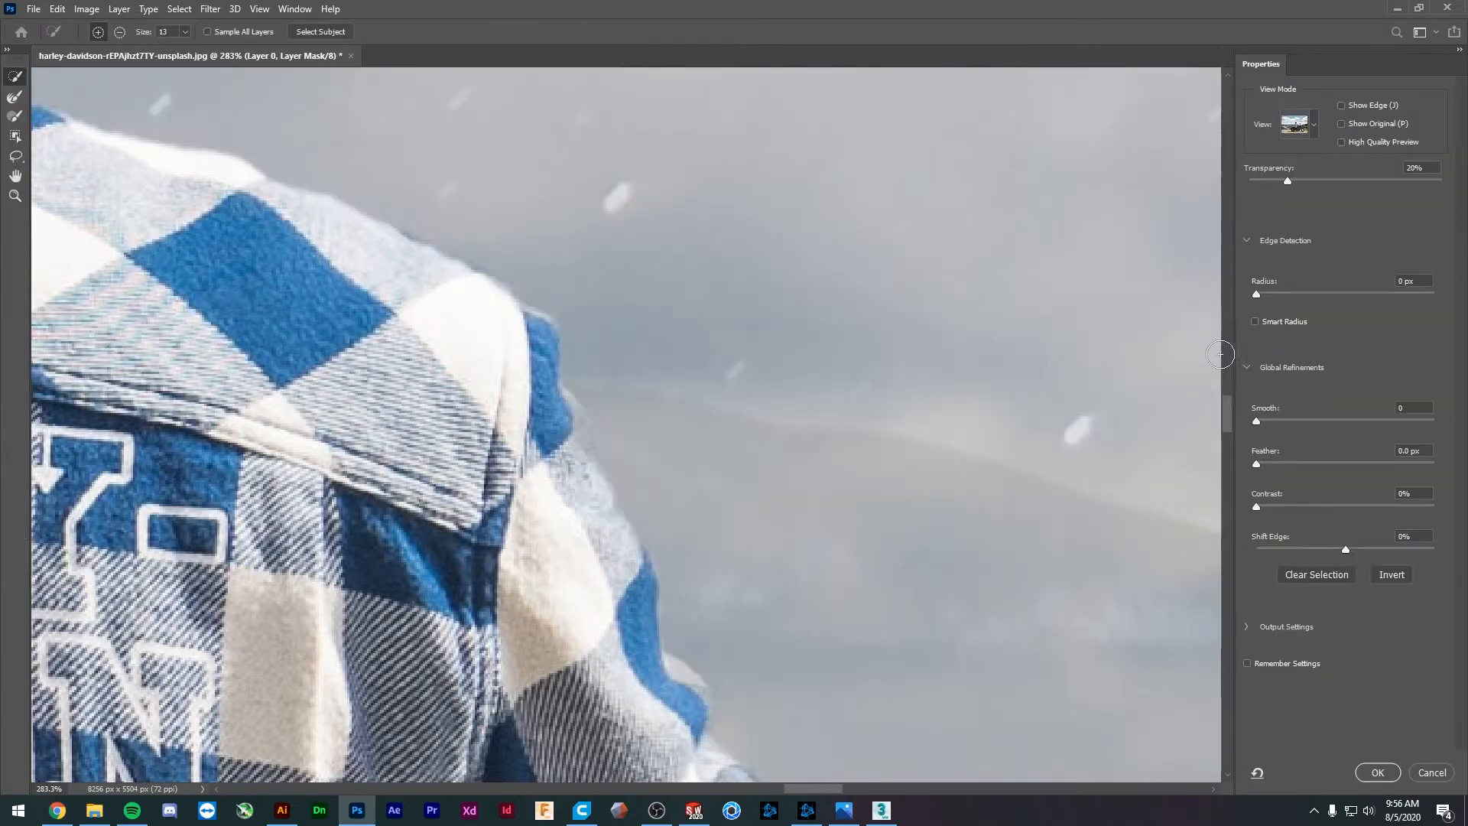
{"action": "scroll", "coordinate": [671, 332], "scroll_direction": "down", "scroll_amount": 10}
{"action": "scroll", "coordinate": [670, 332], "scroll_direction": "down", "scroll_amount": 3}
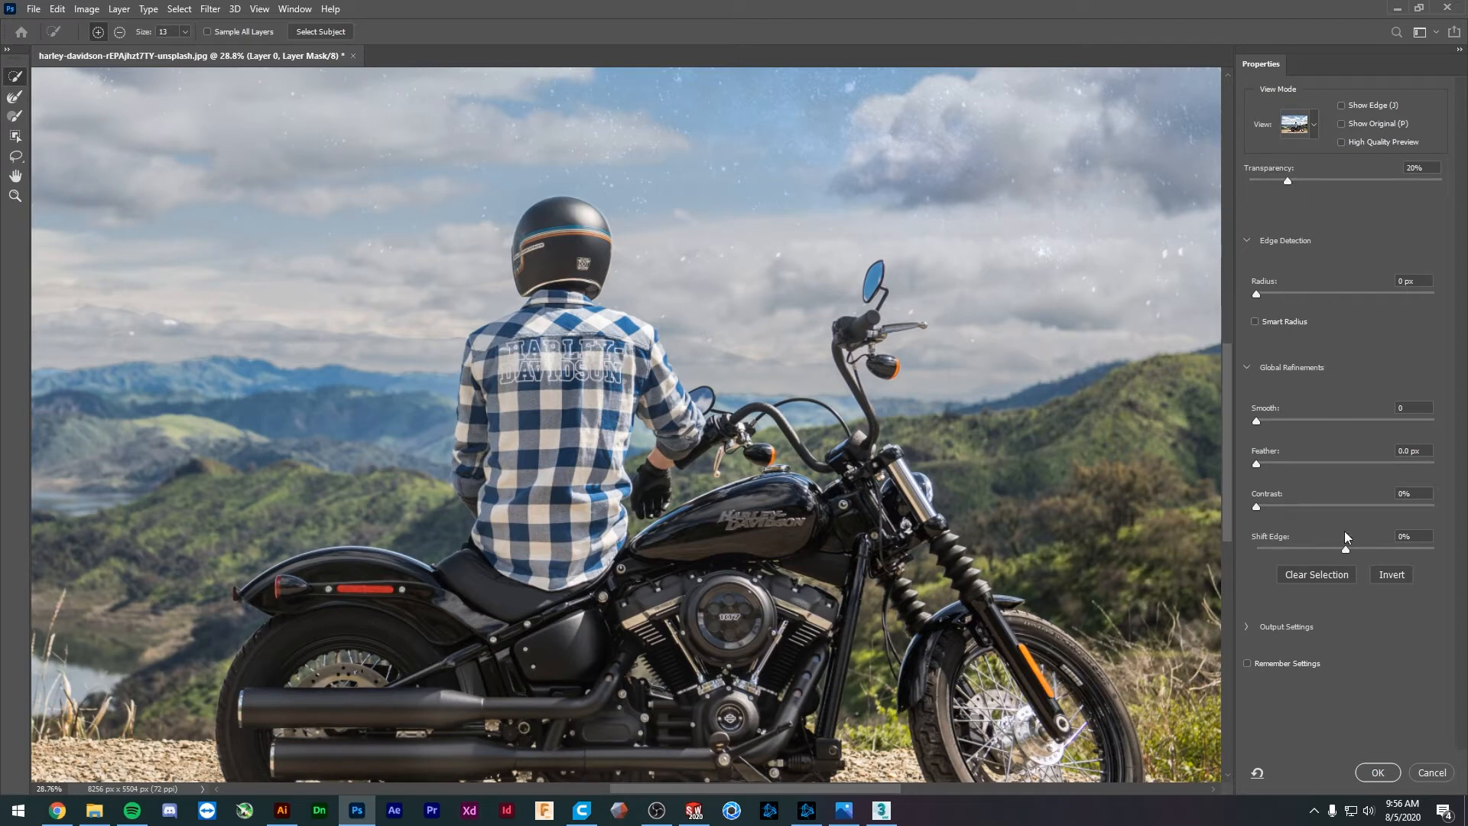
{"action": "left_click", "coordinate": [1357, 107]}
{"action": "left_click_drag", "start_coordinate": [1364, 182], "coordinate": [1438, 182]}
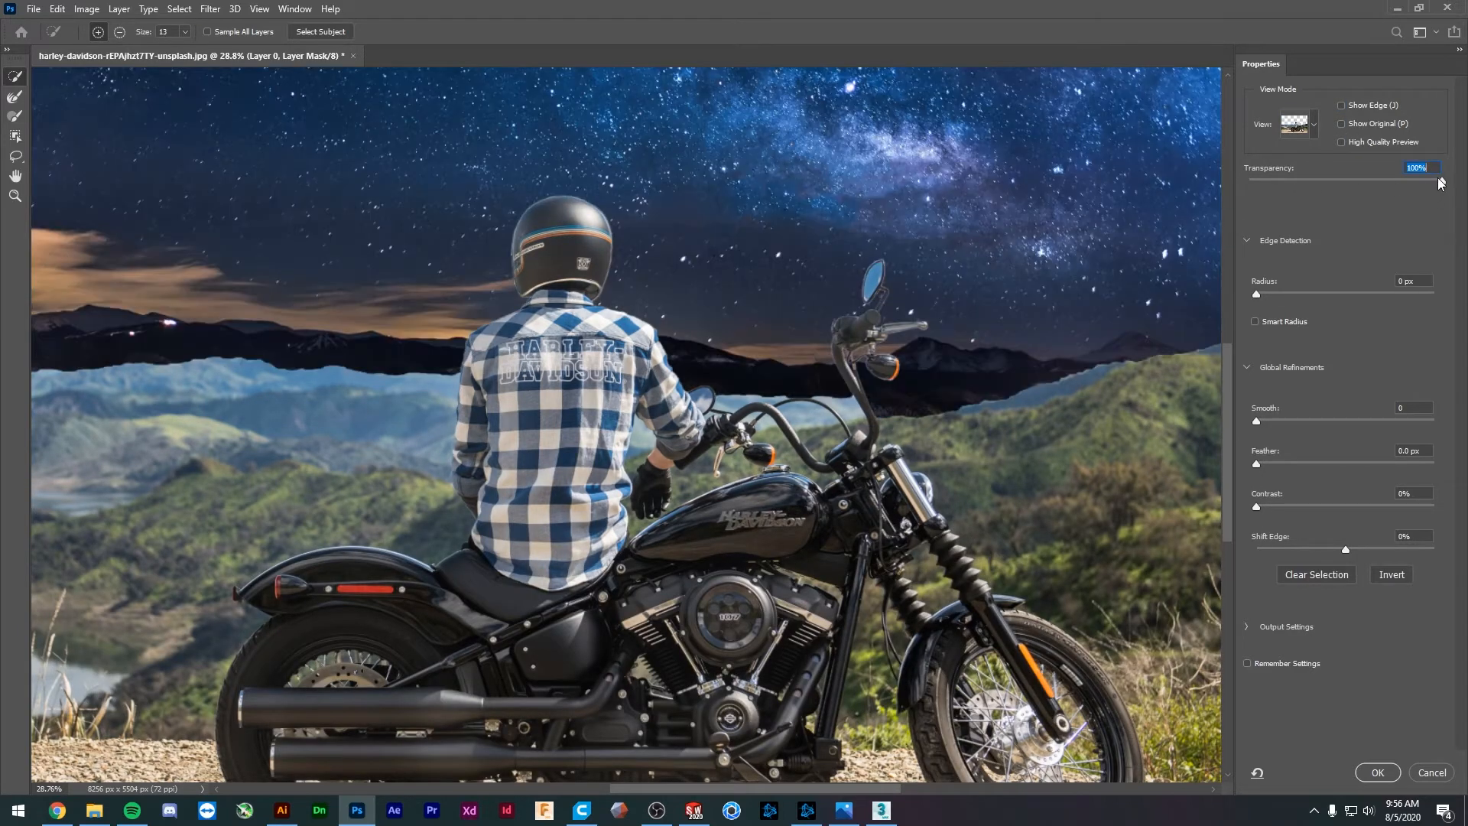
{"action": "key", "text": "v"}
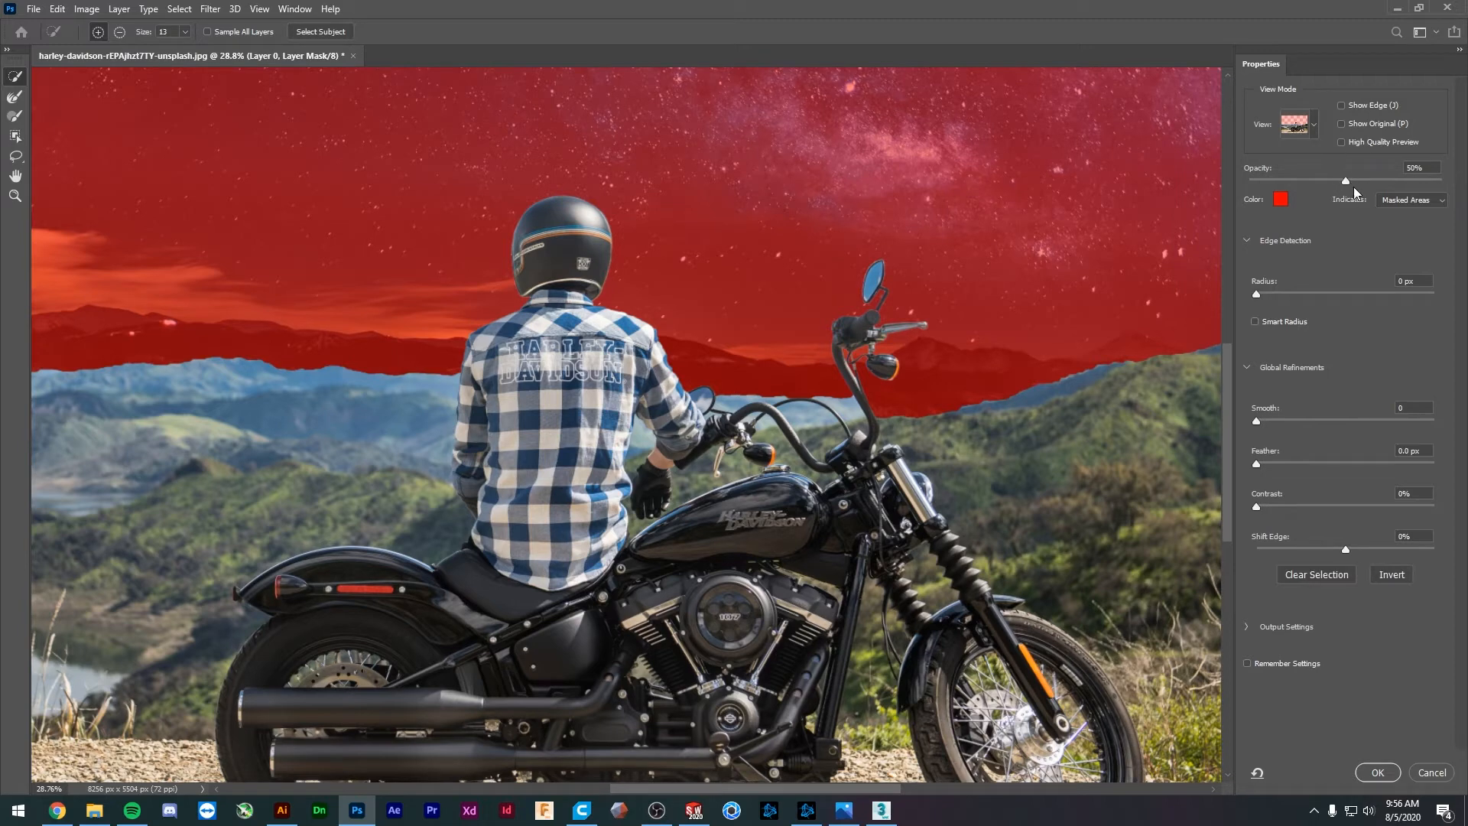
- Try the overlay and edge display options and a Smooth adjustment, then leave Select and Mask without applying anything
{"action": "left_click", "coordinate": [1399, 202]}
{"action": "left_click", "coordinate": [1345, 108]}
{"action": "left_click_drag", "start_coordinate": [1264, 418], "coordinate": [1288, 420]}
{"action": "key", "text": "alt"}
{"action": "left_click", "coordinate": [1431, 772]}
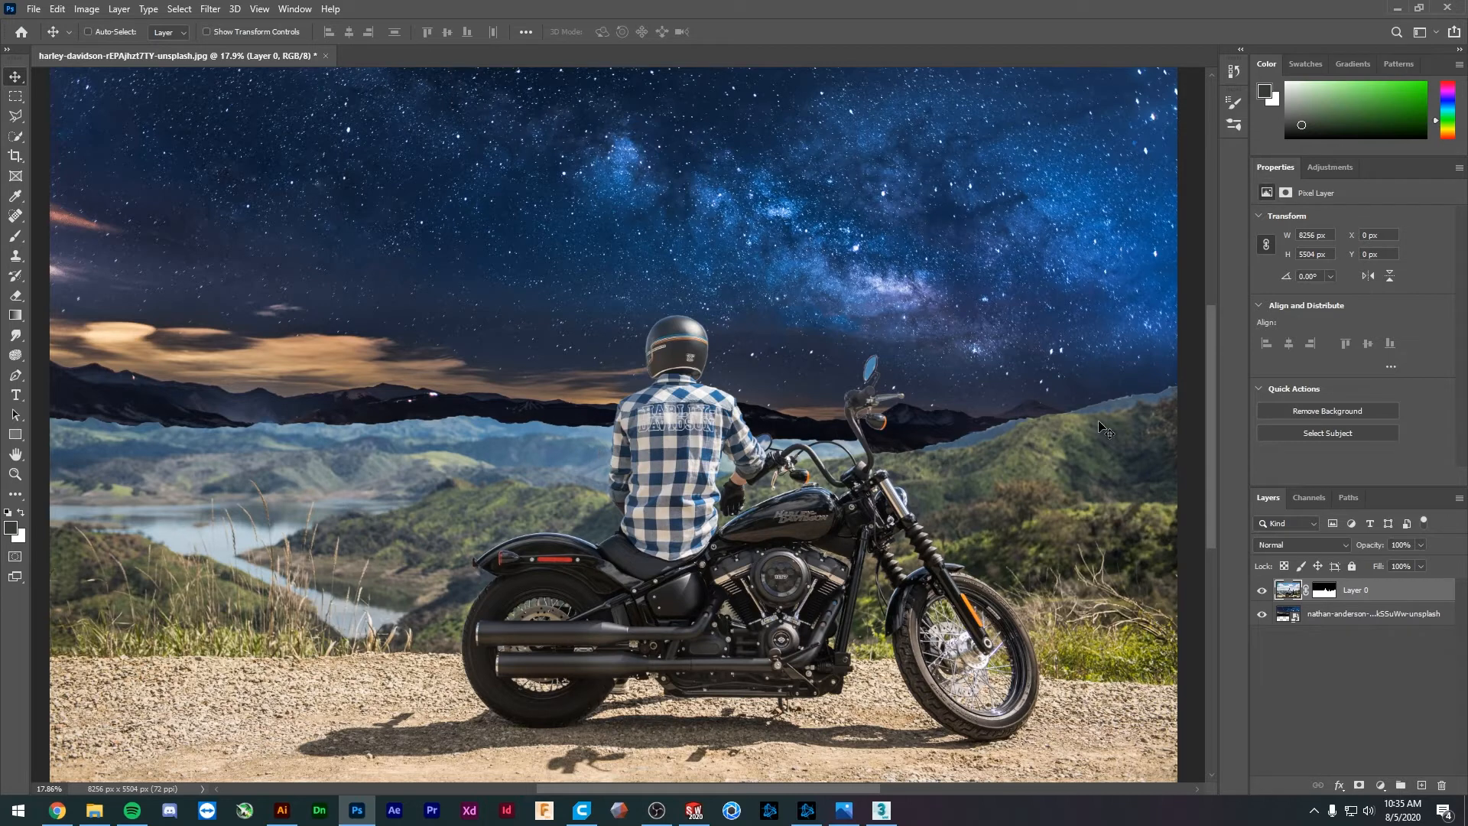
- Erase the ridge of the hill at the photo's far right on Layer 0's mask with a large soft Eraser
{"action": "left_click", "coordinate": [1322, 590]}
{"action": "key", "text": "x"}
{"action": "key", "text": "e"}
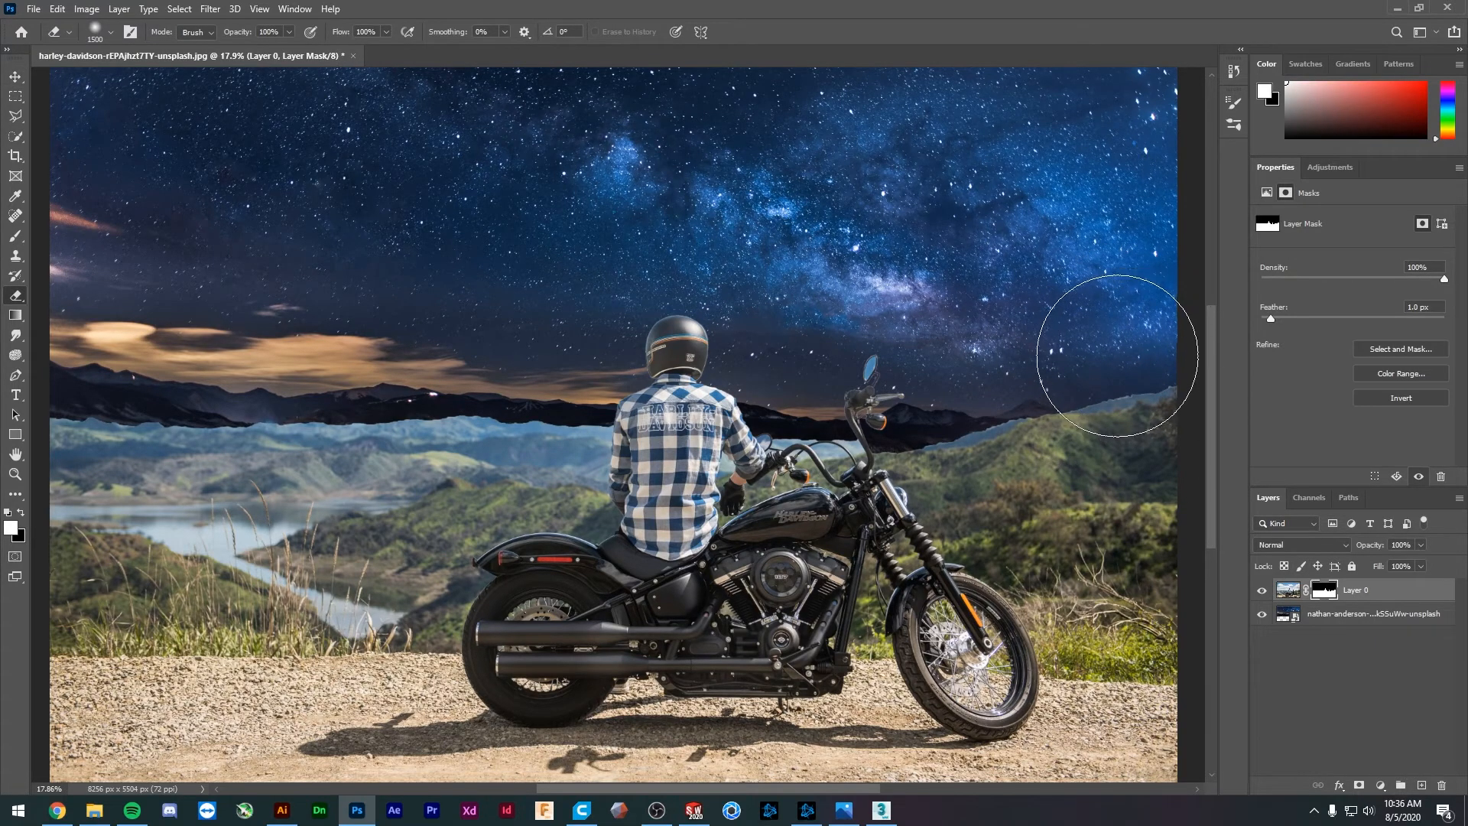
{"action": "key", "text": "bracketleft"}
{"action": "key", "text": "bracketleft"}
{"action": "key", "text": "bracketleft"}
{"action": "key", "text": "bracketleft"}
{"action": "key", "text": "bracketleft"}
{"action": "key", "text": "bracketleft"}
{"action": "mouse_move", "coordinate": [1141, 371]}
{"action": "left_mouse_down"}
{"action": "mouse_move", "coordinate": [1162, 376]}
{"action": "mouse_move", "coordinate": [1143, 396]}
{"action": "mouse_move", "coordinate": [999, 393]}
{"action": "left_mouse_up"}
- Reduce the Eraser to 200 px and mask out the ridge between the handlebars and the photo's right side
{"action": "key", "text": "bracketleft"}
{"action": "key", "text": "bracketleft"}
{"action": "key", "text": "bracketleft"}
{"action": "key", "text": "bracketleft"}
{"action": "key", "text": "bracketleft"}
{"action": "key", "text": "bracketleft"}
{"action": "key", "text": "bracketleft"}
{"action": "key", "text": "bracketleft"}
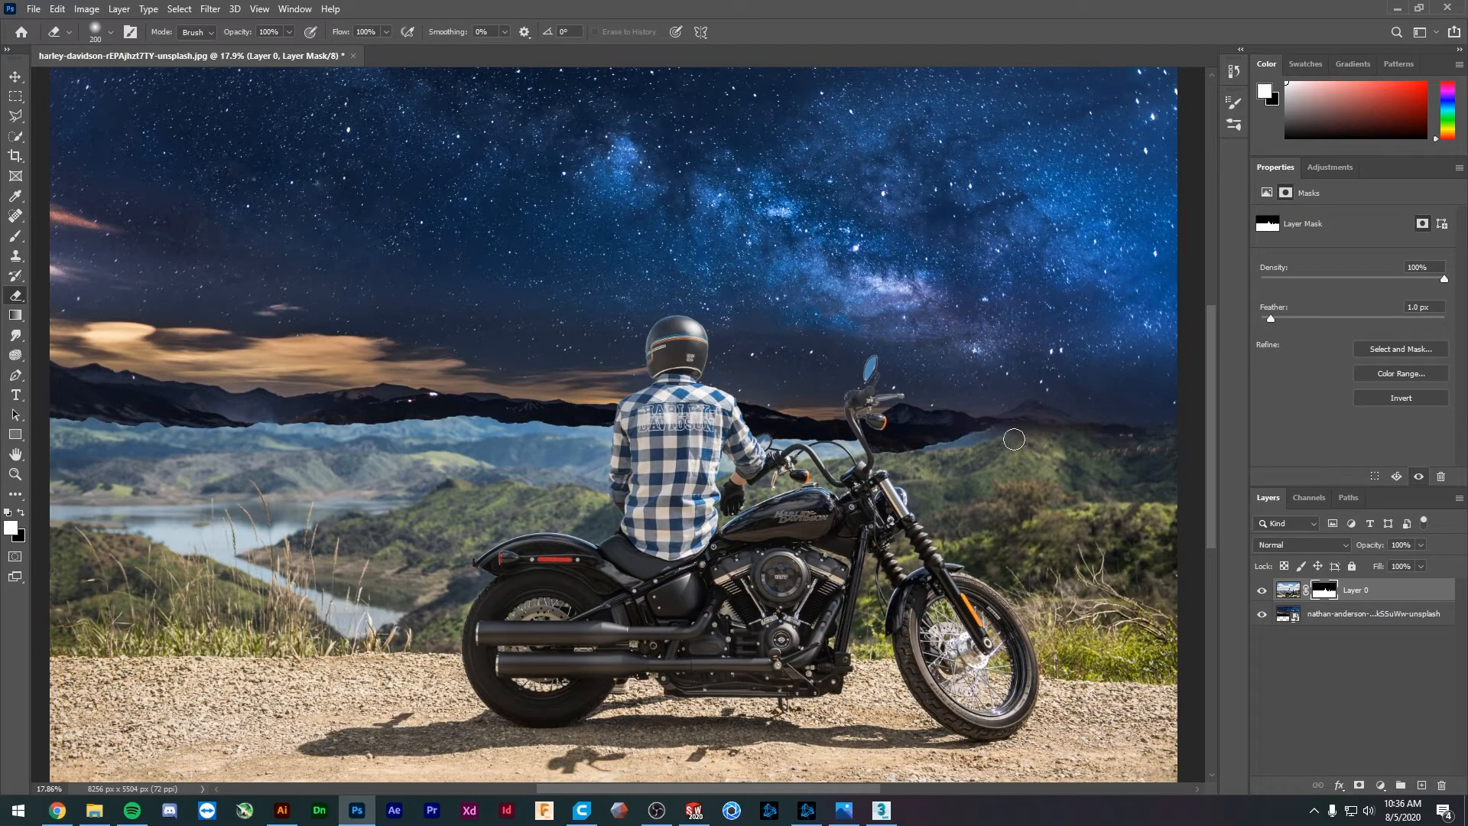
{"action": "scroll", "coordinate": [1006, 429], "scroll_direction": "up", "scroll_amount": 5}
{"action": "mouse_move", "coordinate": [774, 445]}
{"action": "left_mouse_down"}
{"action": "mouse_move", "coordinate": [959, 392]}
{"action": "mouse_move", "coordinate": [910, 404]}
{"action": "mouse_move", "coordinate": [948, 368]}
{"action": "mouse_move", "coordinate": [926, 389]}
{"action": "mouse_move", "coordinate": [839, 411]}
{"action": "mouse_move", "coordinate": [1071, 382]}
{"action": "left_mouse_up"}
- Enlarge the Eraser to 500 px and mask out the upper right hillside to reveal the night photo's town lights
{"action": "key", "text": "bracketright"}
{"action": "key", "text": "bracketright"}
{"action": "key", "text": "bracketright"}
{"action": "key", "text": "bracketright"}
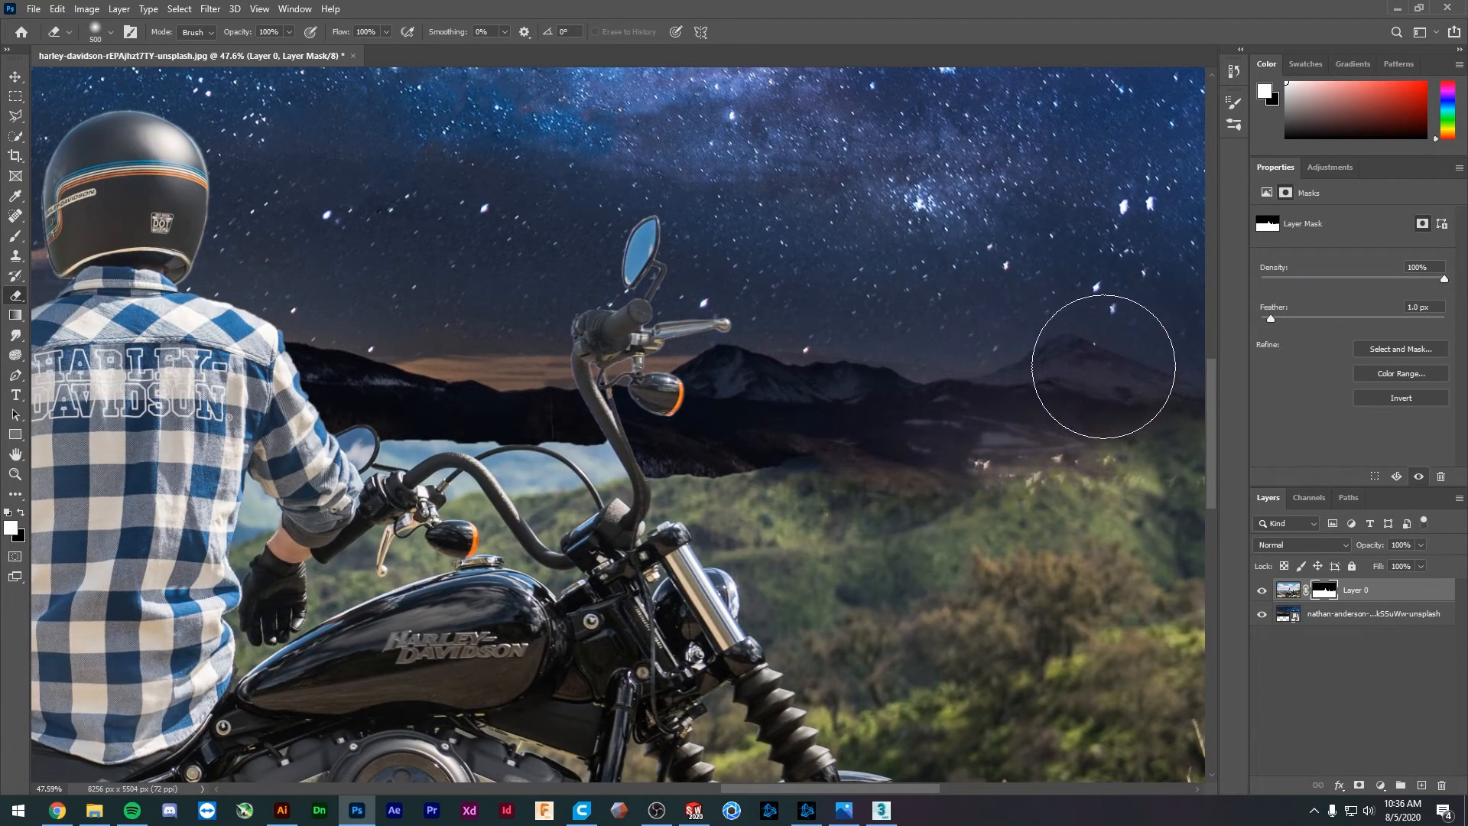
{"action": "scroll", "coordinate": [1101, 370], "scroll_direction": "down", "scroll_amount": 2}
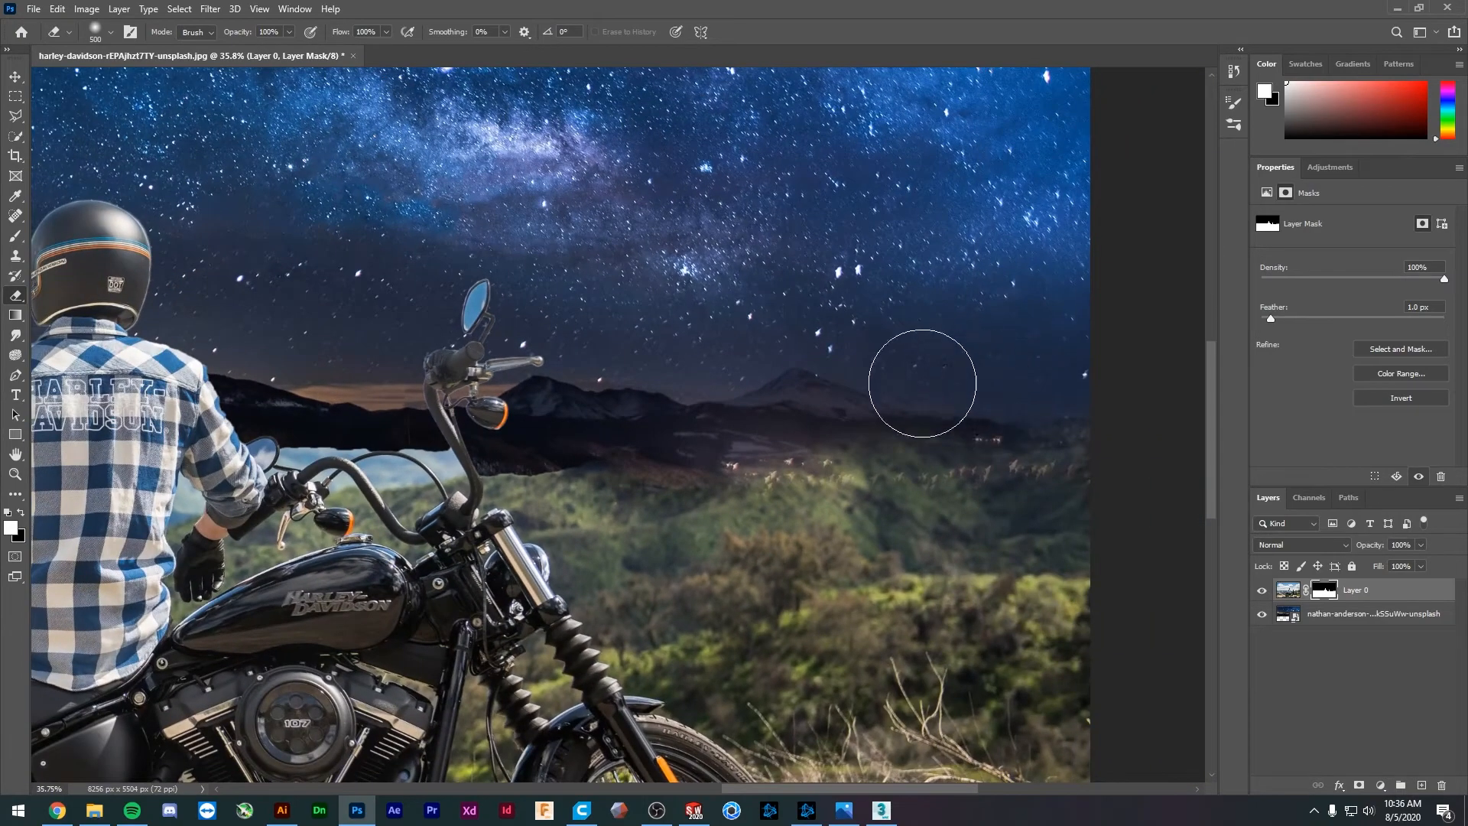
{"action": "mouse_move", "coordinate": [1051, 457]}
{"action": "left_mouse_down"}
{"action": "mouse_move", "coordinate": [1069, 460]}
{"action": "mouse_move", "coordinate": [1009, 436]}
{"action": "mouse_move", "coordinate": [852, 426]}
{"action": "mouse_move", "coordinate": [975, 466]}
{"action": "left_mouse_up"}
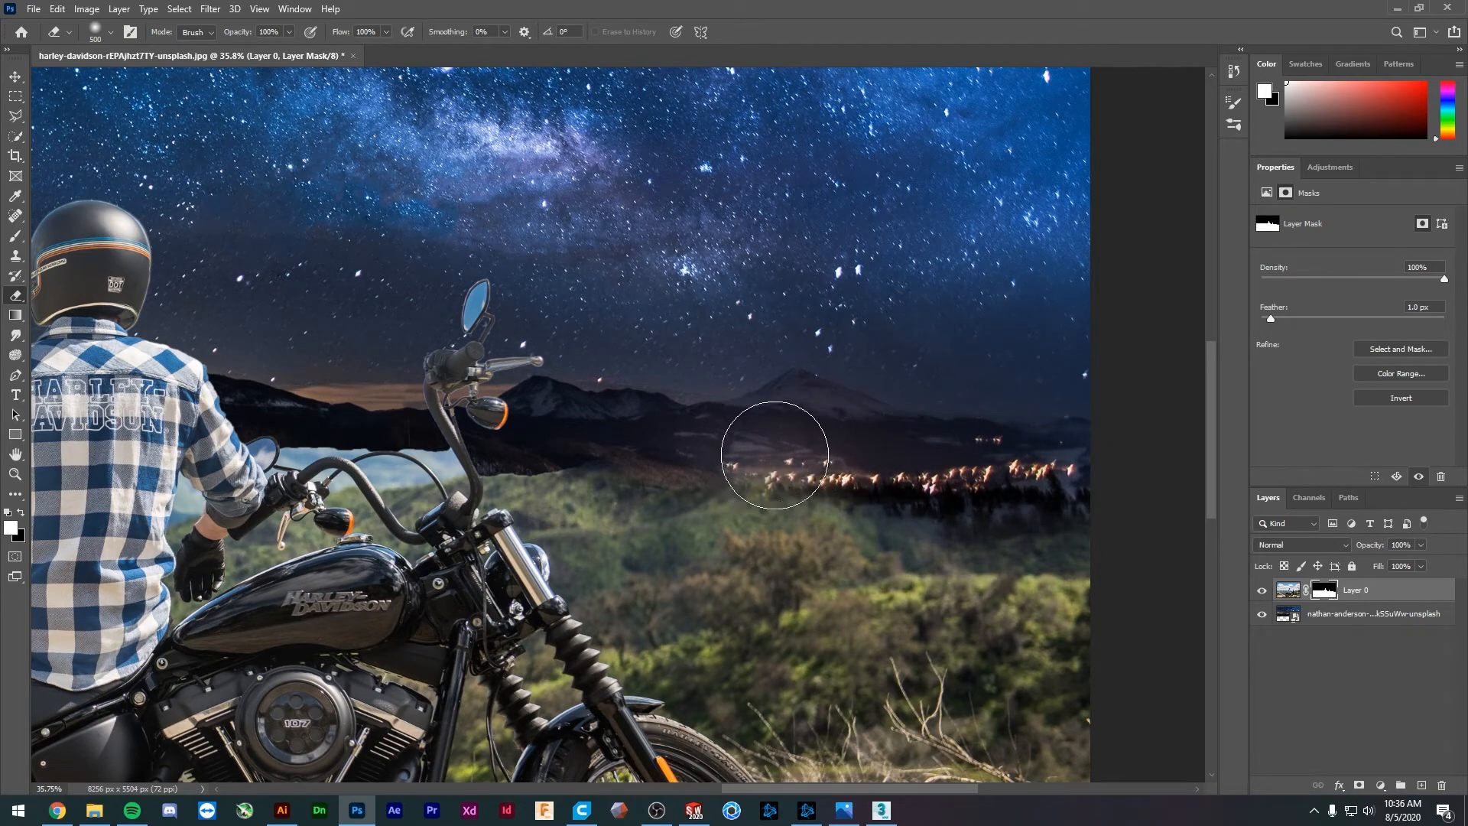
{"action": "mouse_move", "coordinate": [770, 436]}
{"action": "left_mouse_down"}
{"action": "mouse_move", "coordinate": [686, 486]}
{"action": "mouse_move", "coordinate": [921, 485]}
{"action": "mouse_move", "coordinate": [805, 486]}
{"action": "left_mouse_up"}
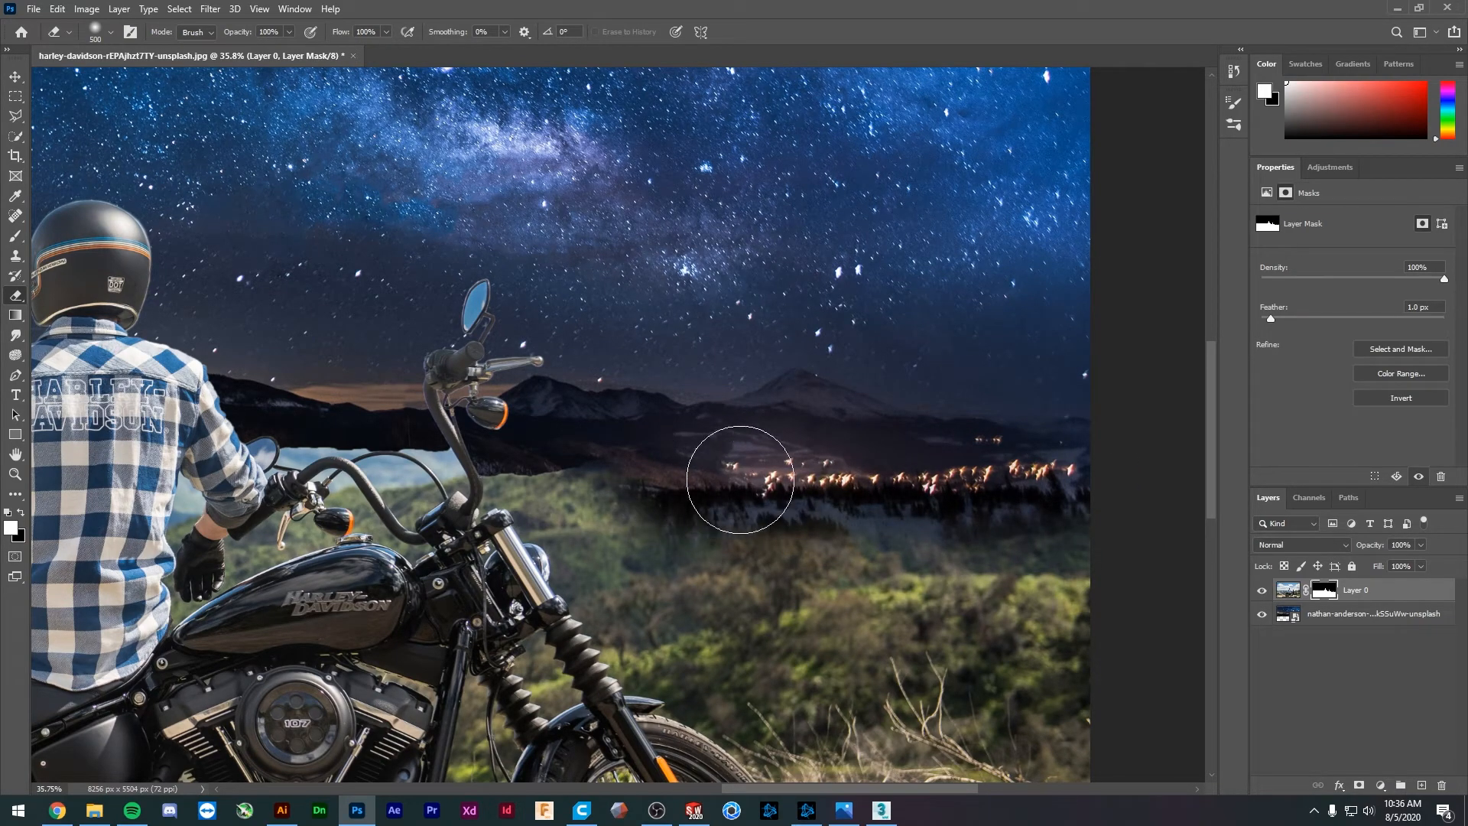
{"action": "mouse_move", "coordinate": [868, 451]}
{"action": "left_mouse_down"}
{"action": "mouse_move", "coordinate": [619, 449]}
{"action": "mouse_move", "coordinate": [599, 463]}
{"action": "left_mouse_up"}
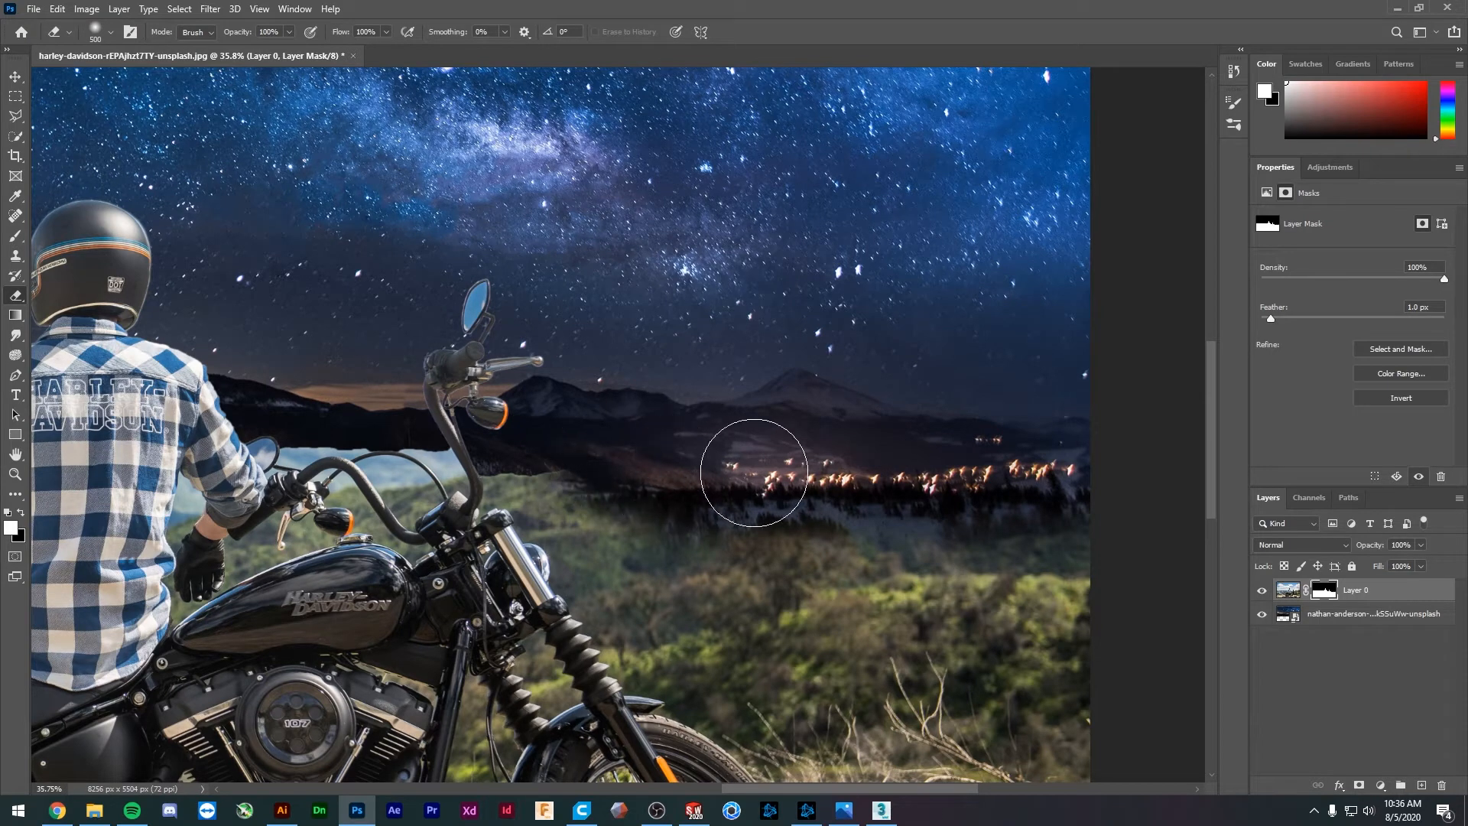
- Paint white on the mask with a soft 400 px Brush to restore the green hillside just below the town lights
{"action": "key", "text": "b"}
{"action": "left_click_drag", "start_coordinate": [1327, 121], "coordinate": [1265, 79]}
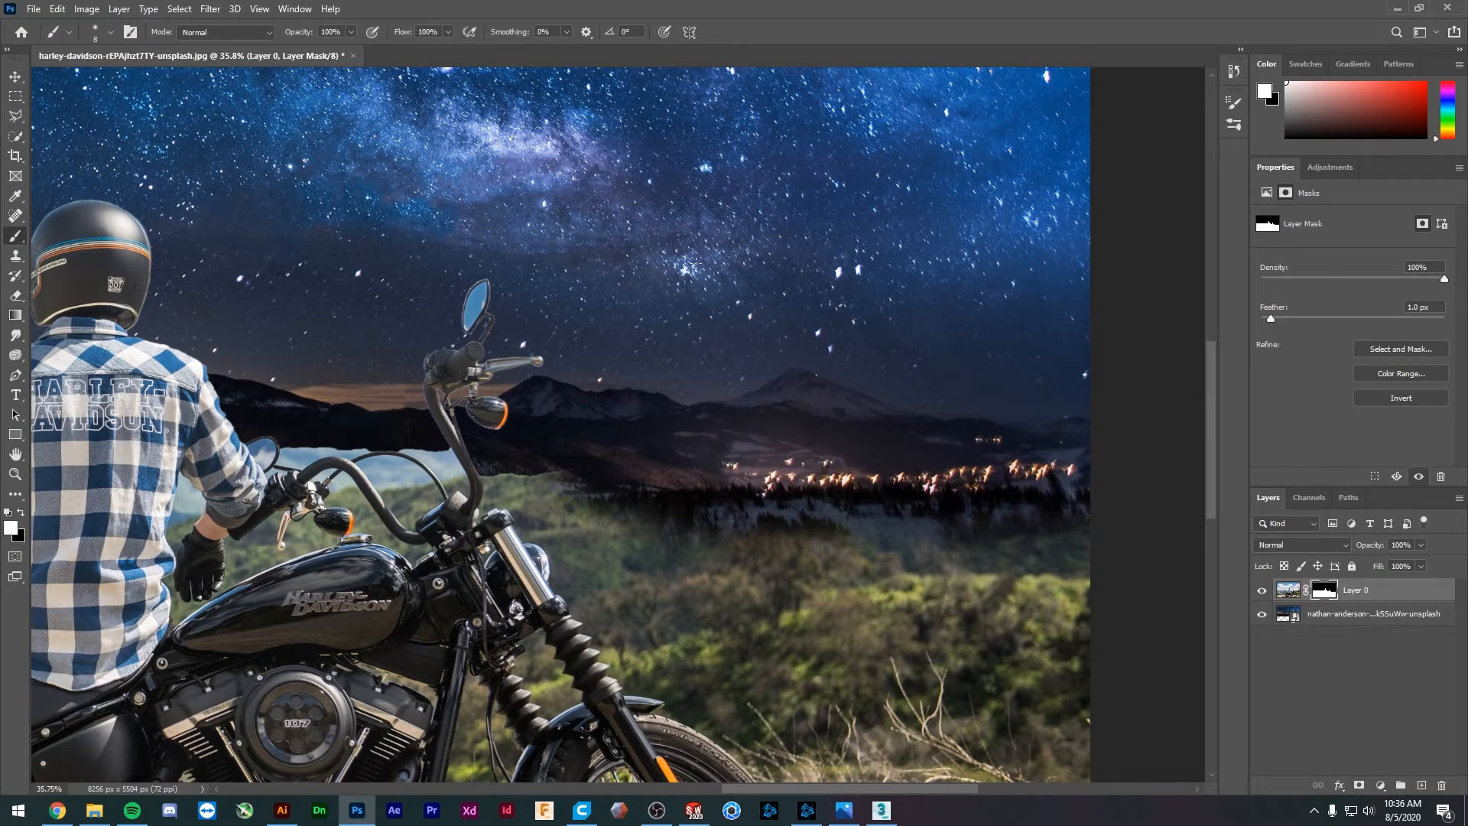
{"action": "key", "text": "bracketright"}
{"action": "key", "text": "bracketright"}
{"action": "key", "text": "bracketright"}
{"action": "key", "text": "bracketright"}
{"action": "key", "text": "bracketright"}
{"action": "key", "text": "bracketright"}
{"action": "key", "text": "bracketright"}
{"action": "key", "text": "bracketright"}
{"action": "key", "text": "bracketright"}
{"action": "key", "text": "bracketright"}
{"action": "key", "text": "bracketright"}
{"action": "key", "text": "bracketright"}
{"action": "mouse_move", "coordinate": [666, 525]}
{"action": "left_mouse_down"}
{"action": "mouse_move", "coordinate": [1038, 537]}
{"action": "mouse_move", "coordinate": [1016, 544]}
{"action": "mouse_move", "coordinate": [1054, 556]}
{"action": "mouse_move", "coordinate": [1074, 527]}
{"action": "left_mouse_up"}
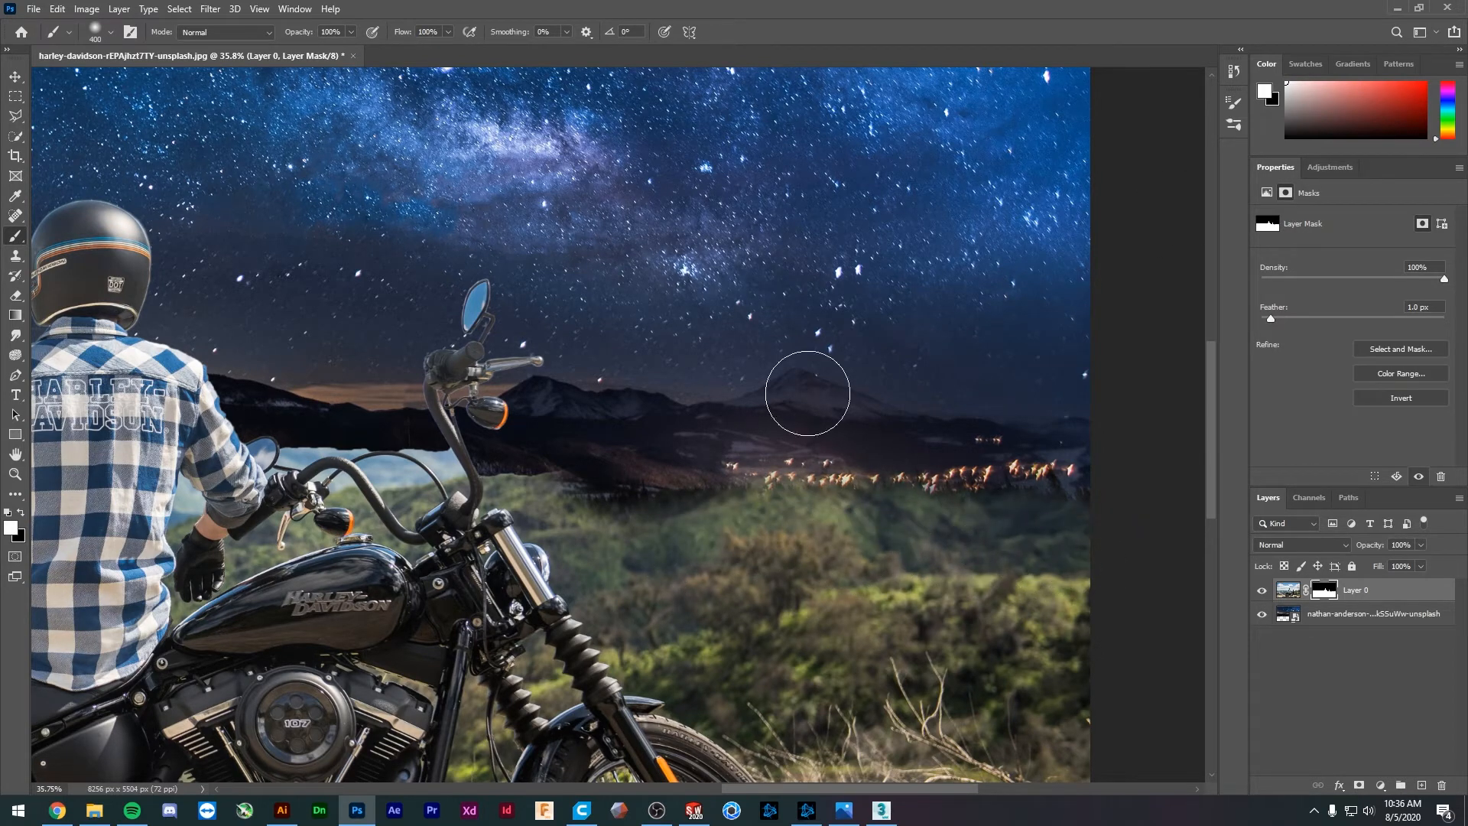
- Set the Brush opacity to 35% and paint black on the mask along the horizon from the town lights to the handlebars
{"action": "left_click", "coordinate": [350, 32]}
{"action": "left_click_drag", "start_coordinate": [309, 50], "coordinate": [305, 50]}
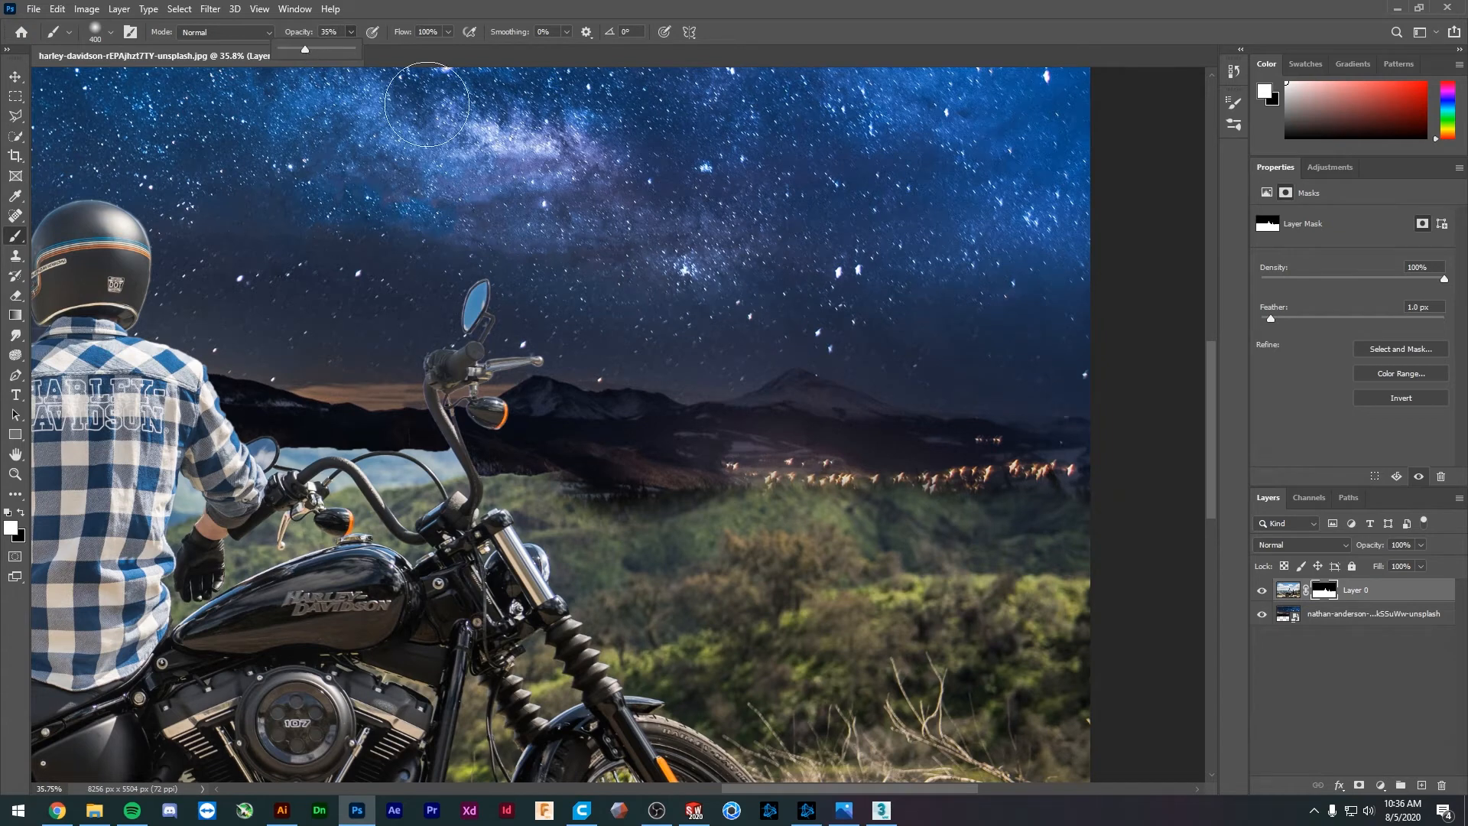
{"action": "key", "text": "x"}
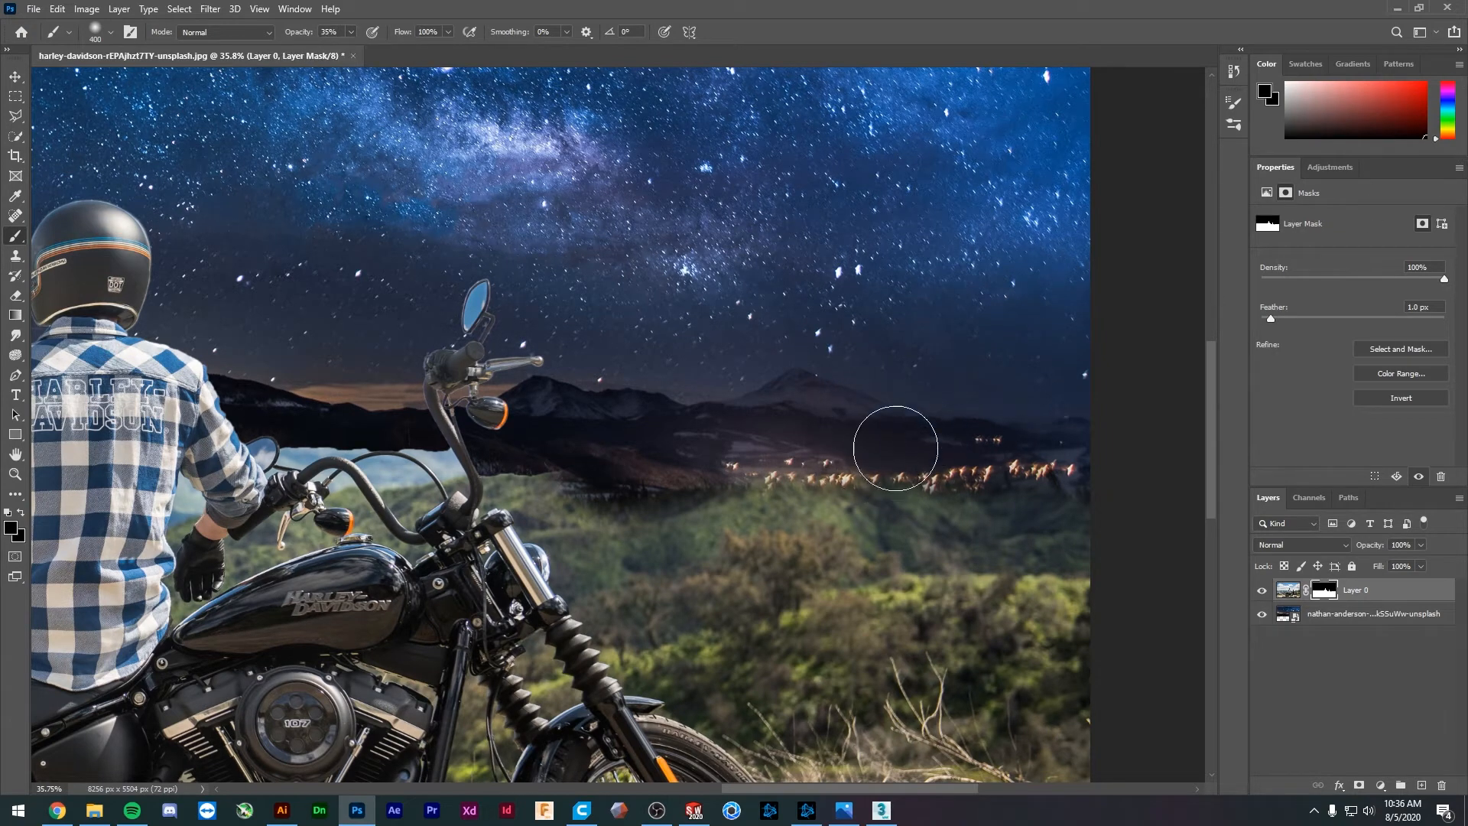
{"action": "mouse_move", "coordinate": [896, 446]}
{"action": "left_mouse_down"}
{"action": "mouse_move", "coordinate": [961, 444]}
{"action": "mouse_move", "coordinate": [804, 457]}
{"action": "mouse_move", "coordinate": [741, 443]}
{"action": "mouse_move", "coordinate": [521, 477]}
{"action": "left_mouse_up"}
- Reduce the Brush to 100 px and paint black over the remaining hill edge just right of the handlebar
{"action": "key", "text": "bracketleft"}
{"action": "key", "text": "bracketleft"}
{"action": "scroll", "coordinate": [521, 478], "scroll_direction": "up", "scroll_amount": 8}
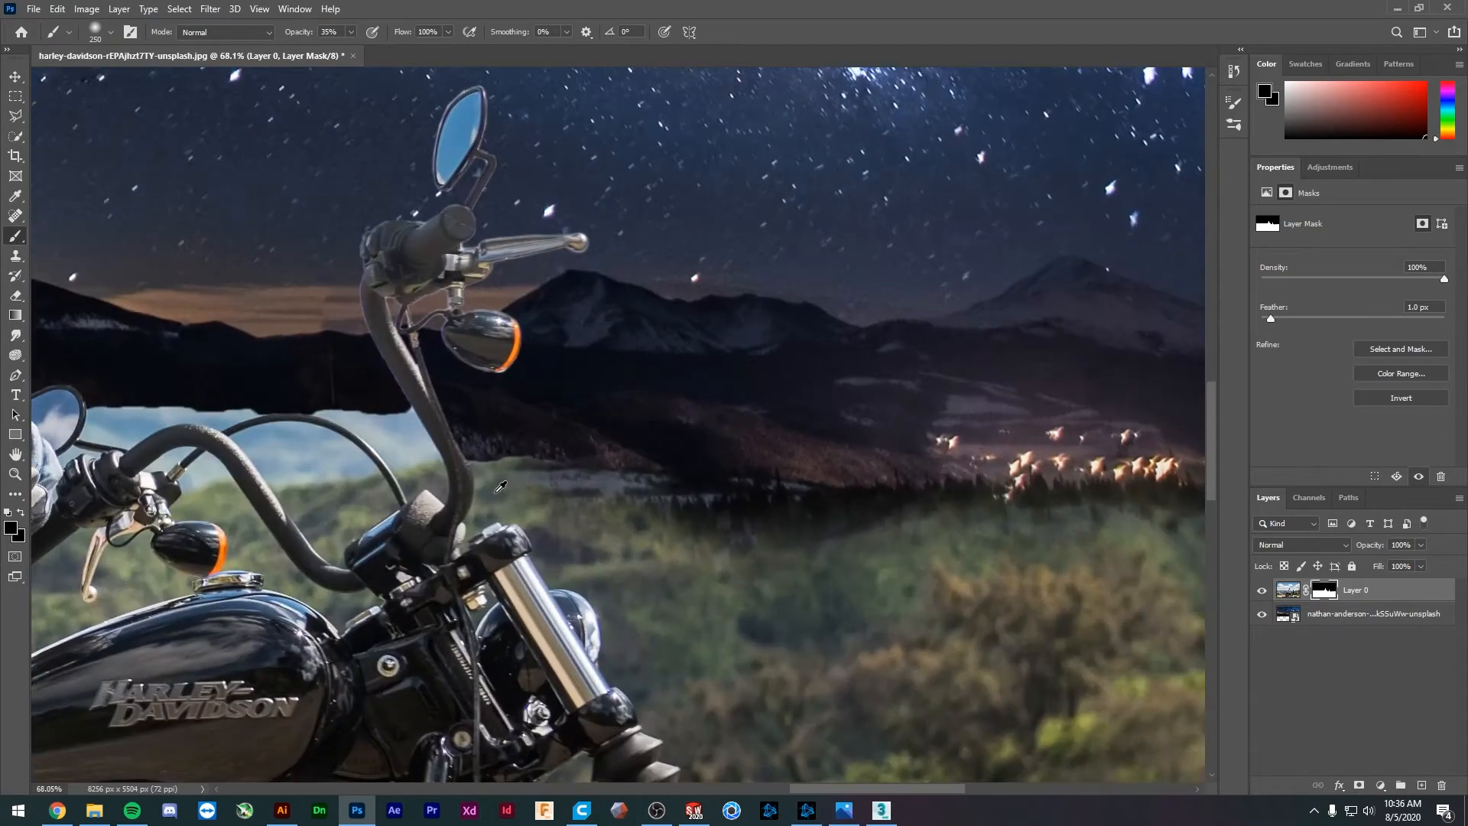
{"action": "key", "text": "bracketleft"}
{"action": "key", "text": "bracketleft"}
{"action": "key", "text": "bracketleft"}
{"action": "key", "text": "bracketleft"}
{"action": "key", "text": "bracketleft"}
{"action": "key", "text": "bracketleft"}
{"action": "key", "text": "bracketleft"}
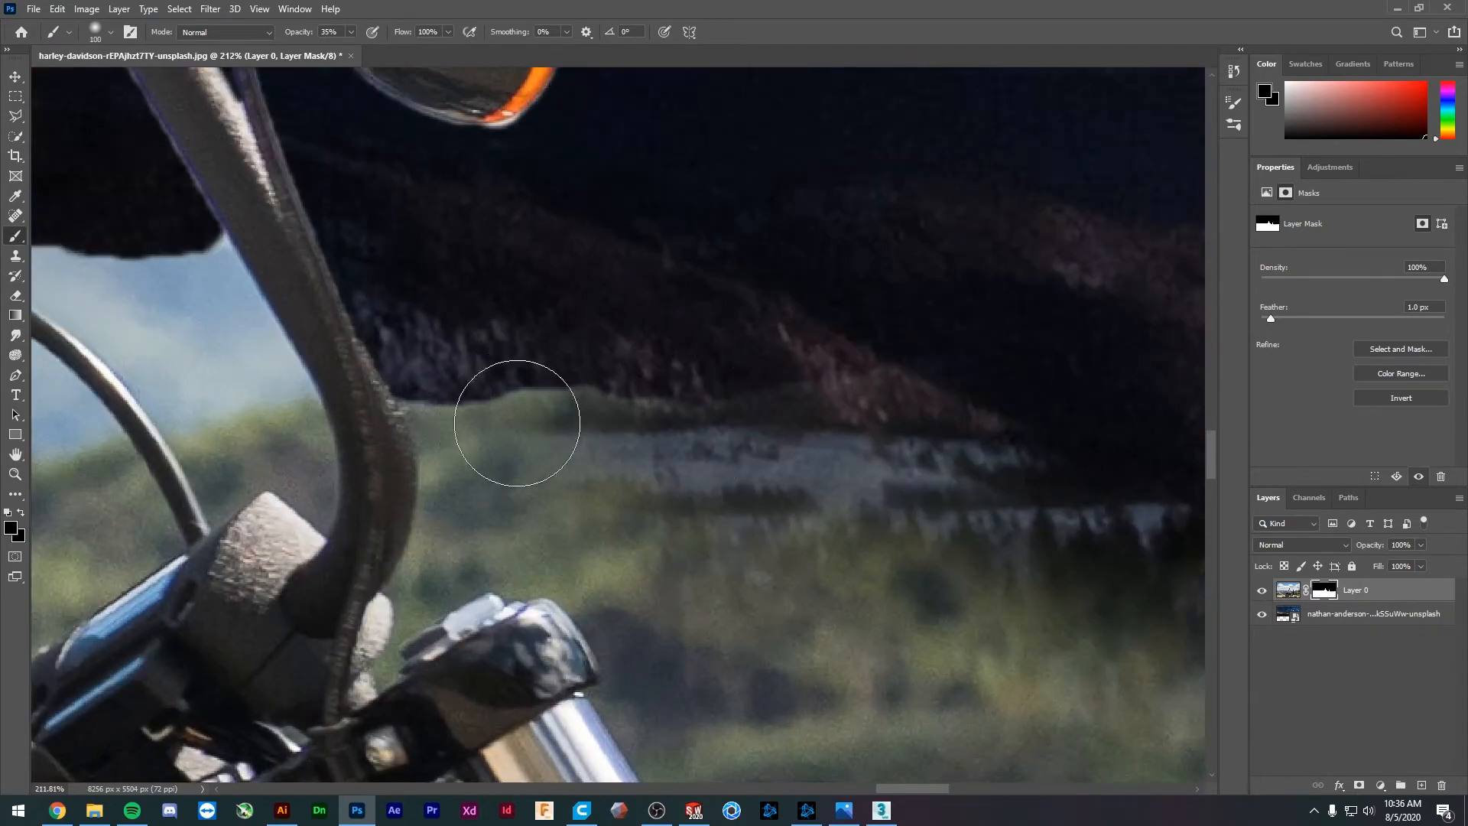
{"action": "mouse_move", "coordinate": [472, 393]}
{"action": "left_mouse_down"}
{"action": "mouse_move", "coordinate": [489, 434]}
{"action": "mouse_move", "coordinate": [464, 383]}
{"action": "mouse_move", "coordinate": [429, 390]}
{"action": "mouse_move", "coordinate": [452, 402]}
{"action": "mouse_move", "coordinate": [550, 387]}
{"action": "mouse_move", "coordinate": [547, 419]}
{"action": "mouse_move", "coordinate": [675, 388]}
{"action": "left_mouse_up"}
- Reduce the Brush to 45 px and paint black on the mask over the leftover hill edge touching the handlebar
{"action": "key", "text": "bracketleft"}
{"action": "key", "text": "bracketleft"}
{"action": "key", "text": "bracketleft"}
{"action": "key", "text": "bracketleft"}
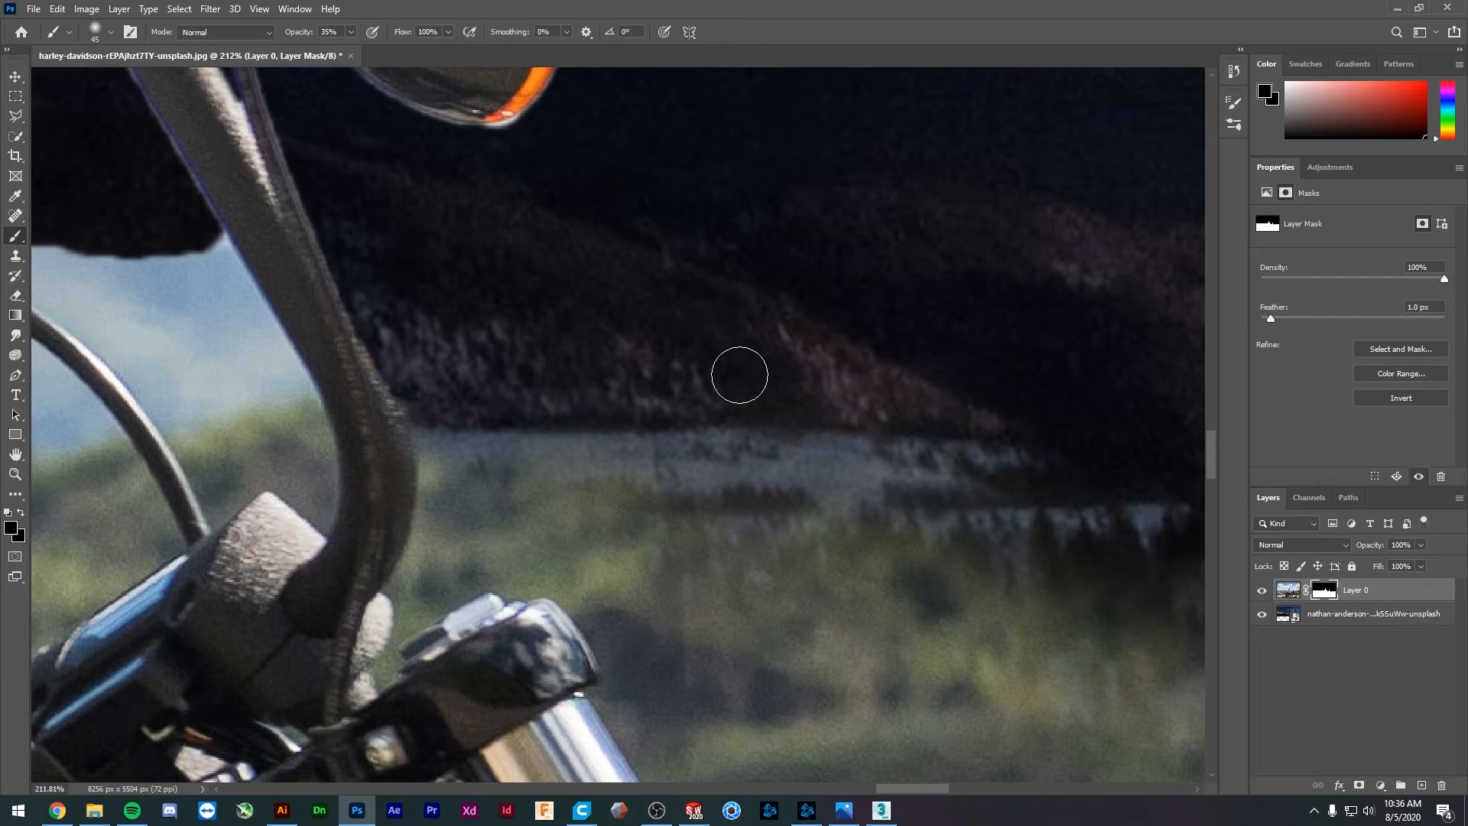
- Paint black dabs at 35% opacity on the mask over the daytime sky between the cable and the handlebar riser
{"action": "scroll", "coordinate": [931, 429], "scroll_direction": "down", "scroll_amount": 7}
{"action": "scroll", "coordinate": [936, 426], "scroll_direction": "down", "scroll_amount": 6}
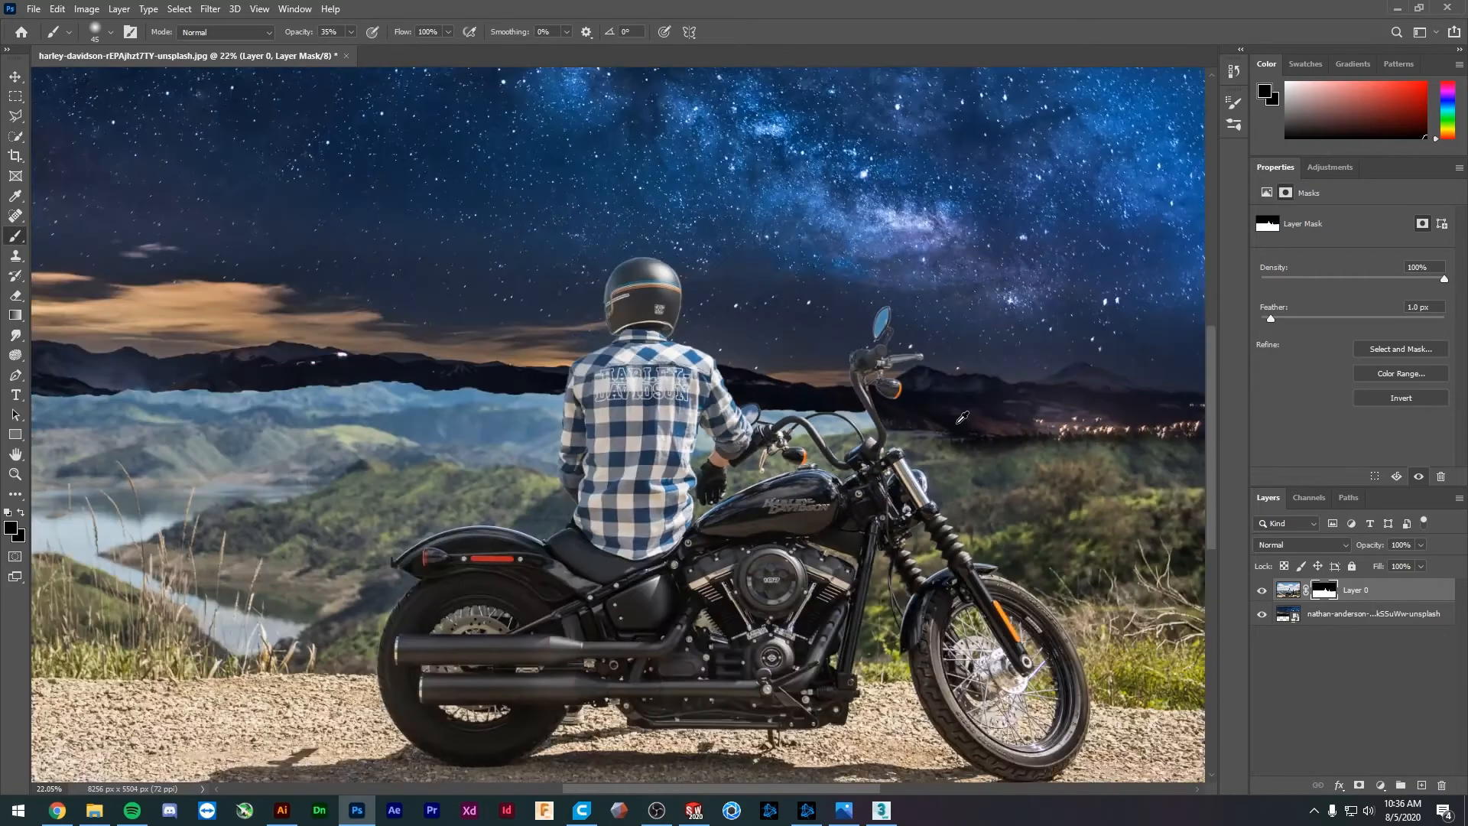
{"action": "scroll", "coordinate": [967, 466], "scroll_direction": "up", "scroll_amount": 4}
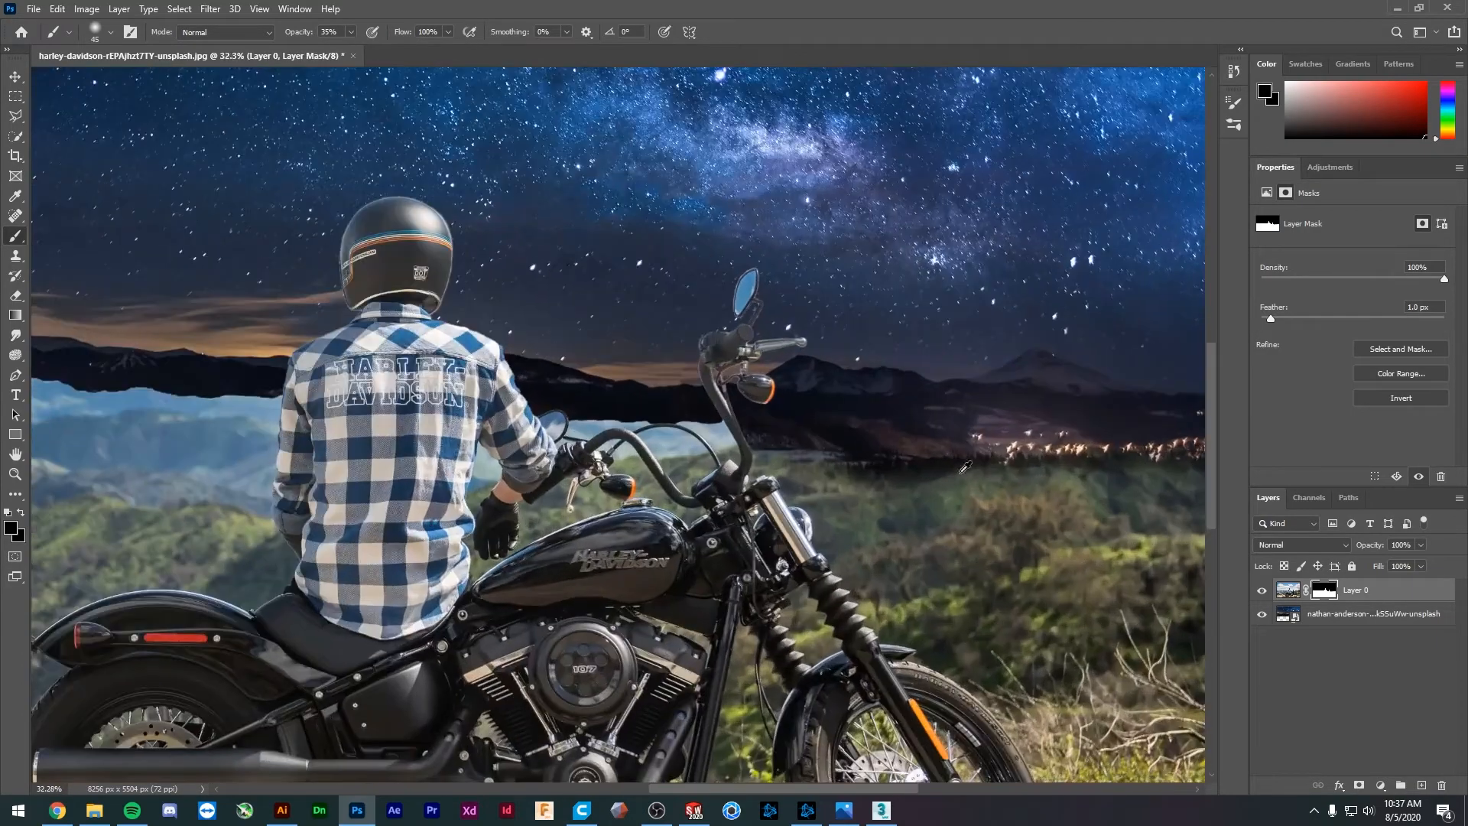
{"action": "scroll", "coordinate": [619, 464], "scroll_direction": "up", "scroll_amount": 2}
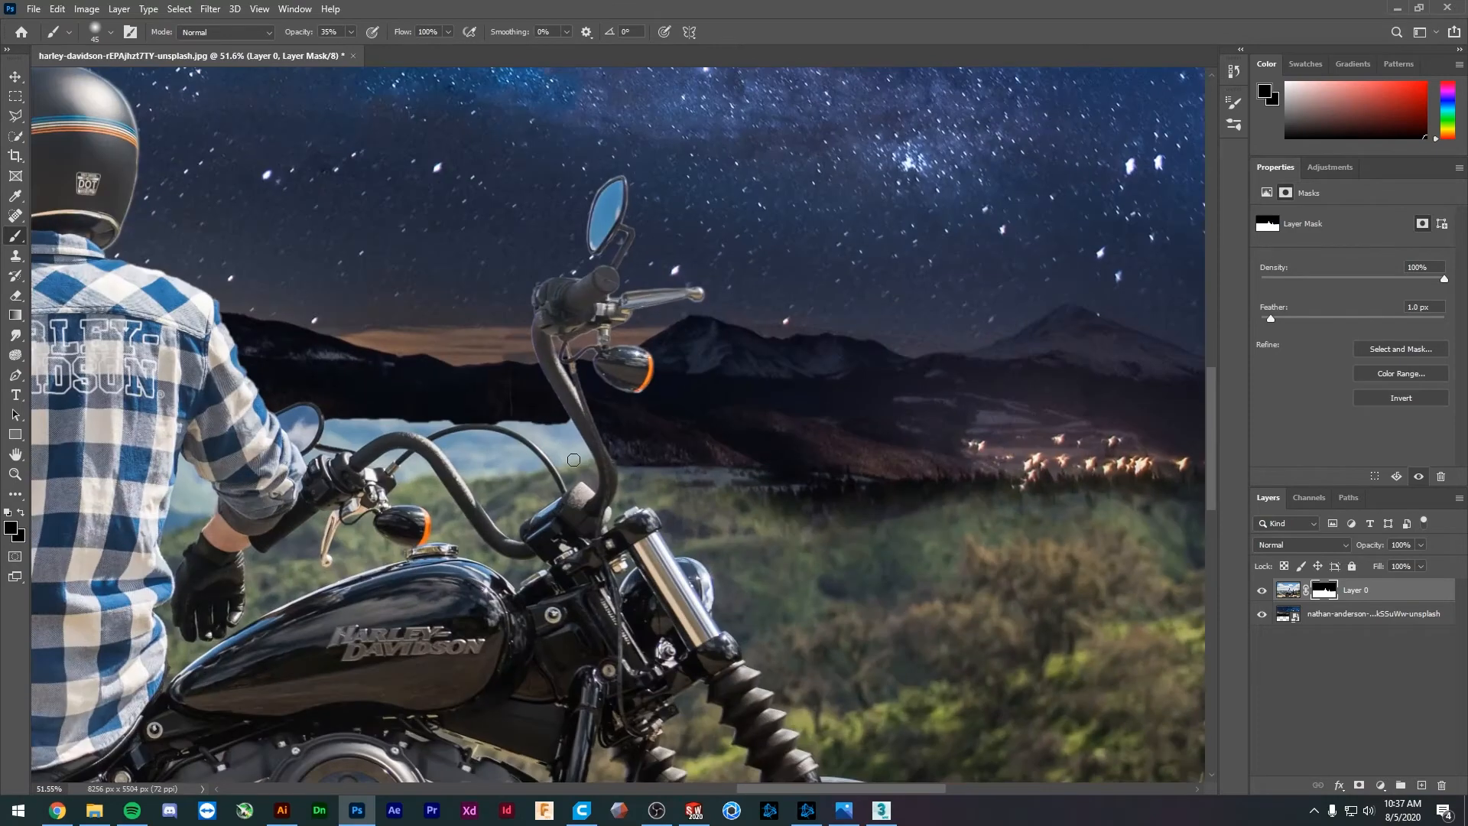
{"action": "scroll", "coordinate": [573, 460], "scroll_direction": "up", "scroll_amount": 3}
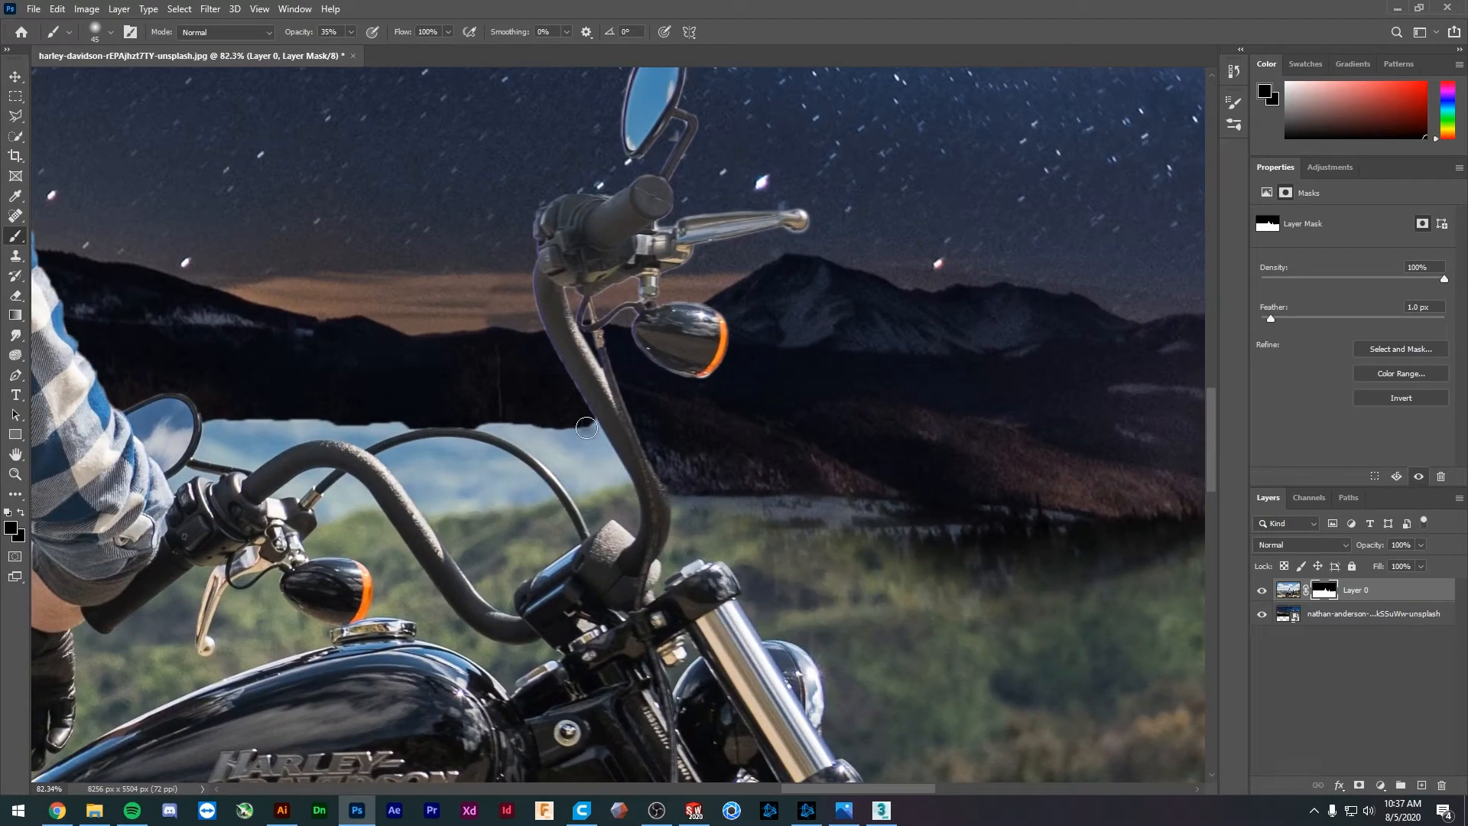
{"action": "mouse_move", "coordinate": [586, 429]}
{"action": "left_mouse_down"}
{"action": "mouse_move", "coordinate": [556, 426]}
{"action": "mouse_move", "coordinate": [518, 430]}
{"action": "left_mouse_up"}
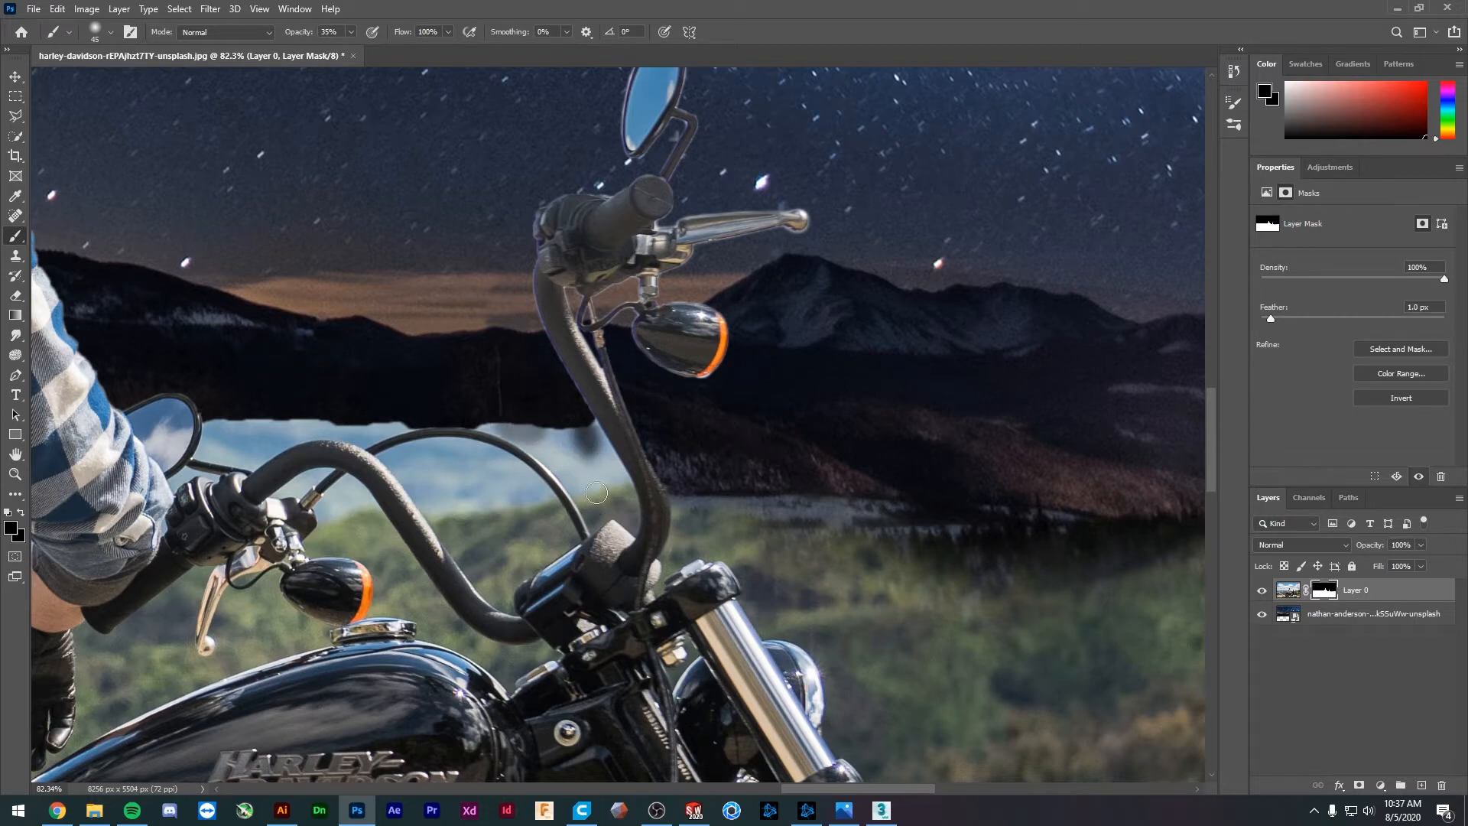
{"action": "scroll", "coordinate": [447, 473], "scroll_direction": "up", "scroll_amount": 4}
{"action": "left_click_drag", "start_coordinate": [675, 568], "coordinate": [642, 529]}
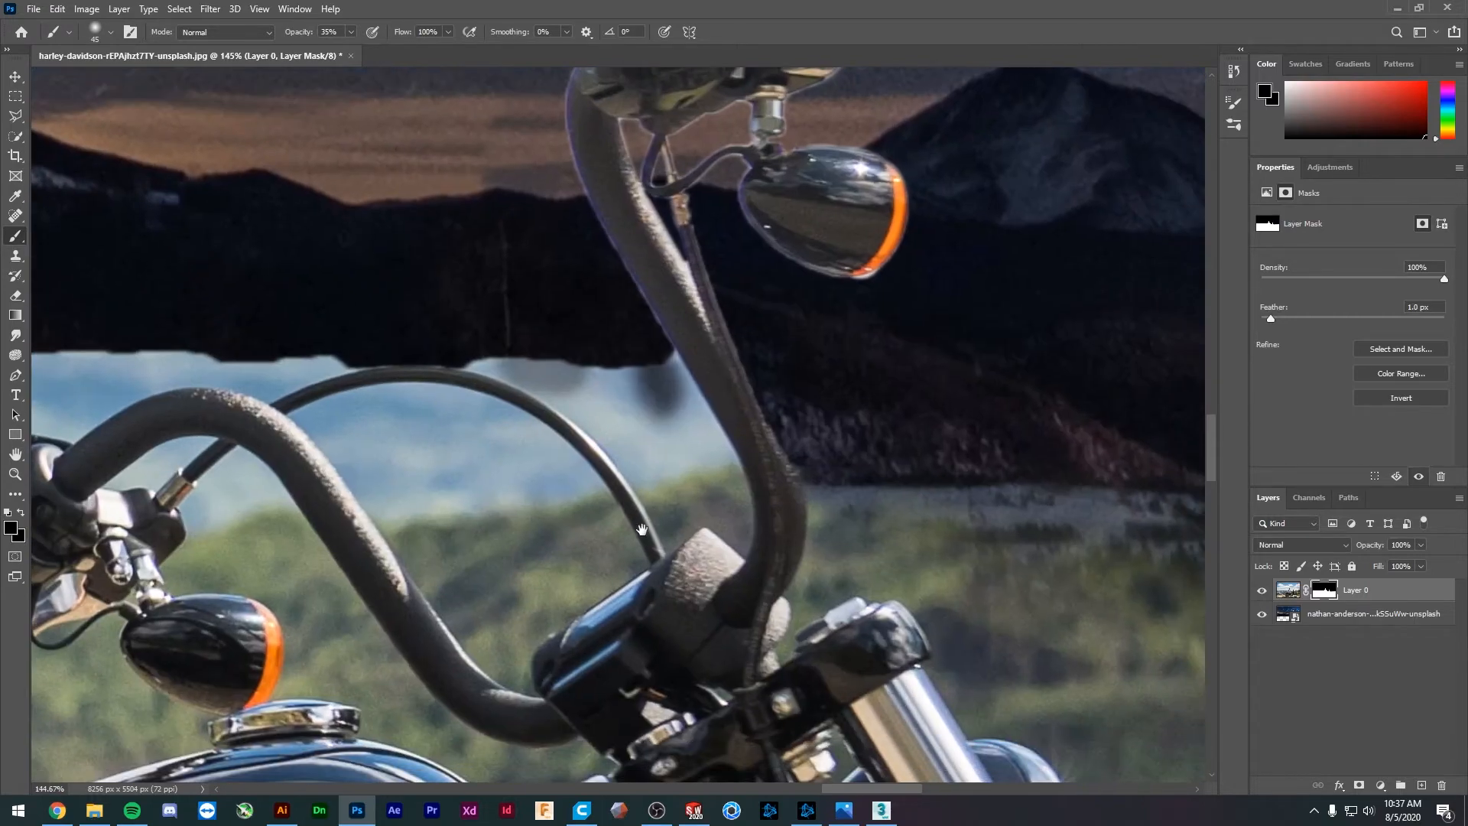
{"action": "left_click_drag", "start_coordinate": [931, 544], "coordinate": [695, 511]}
{"action": "mouse_move", "coordinate": [1009, 432]}
{"action": "left_mouse_down"}
{"action": "mouse_move", "coordinate": [822, 422]}
{"action": "mouse_move", "coordinate": [518, 493]}
{"action": "mouse_move", "coordinate": [650, 511]}
{"action": "left_mouse_up"}
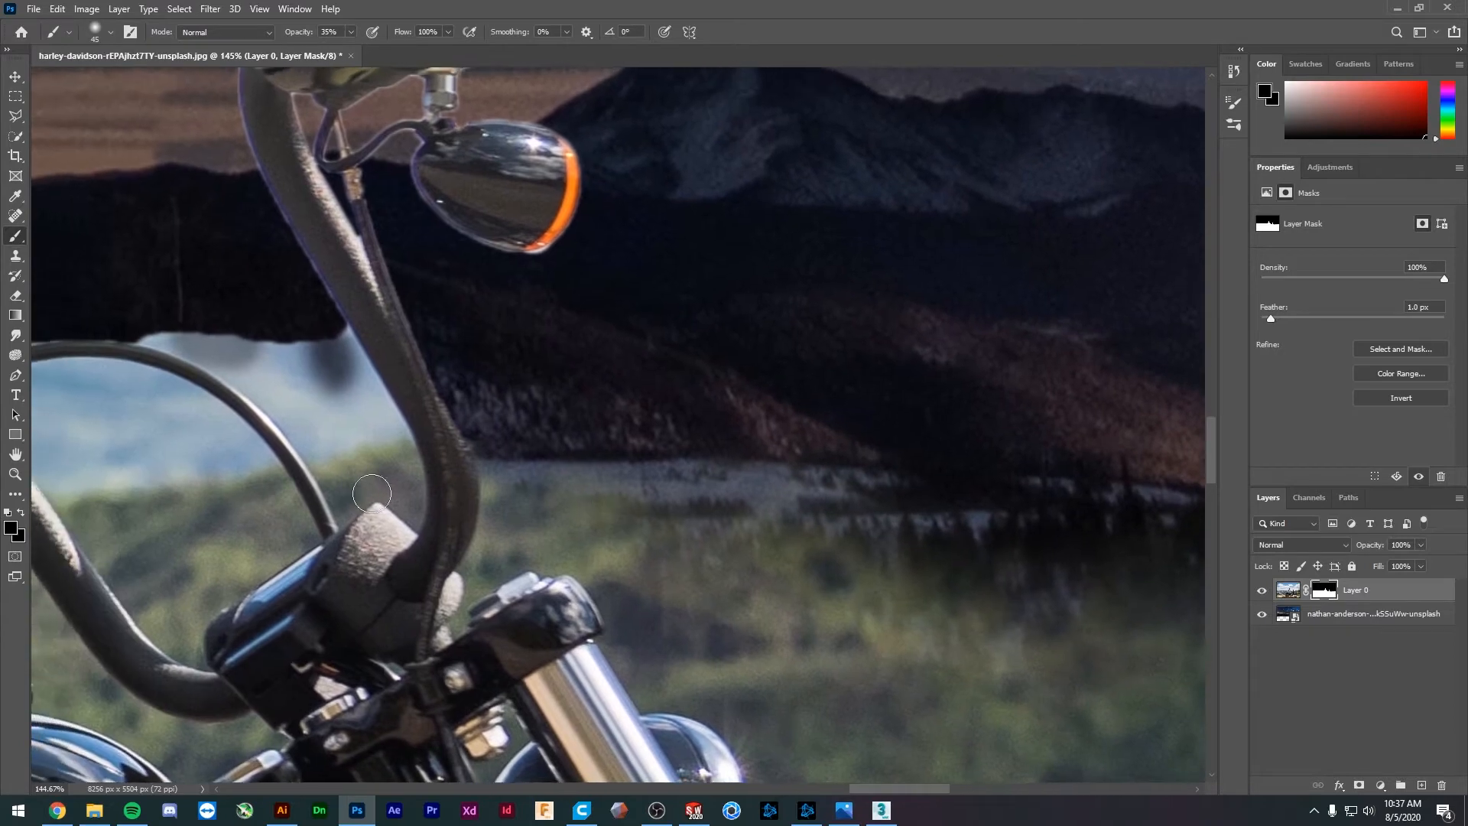
{"action": "left_click_drag", "start_coordinate": [384, 459], "coordinate": [390, 443]}
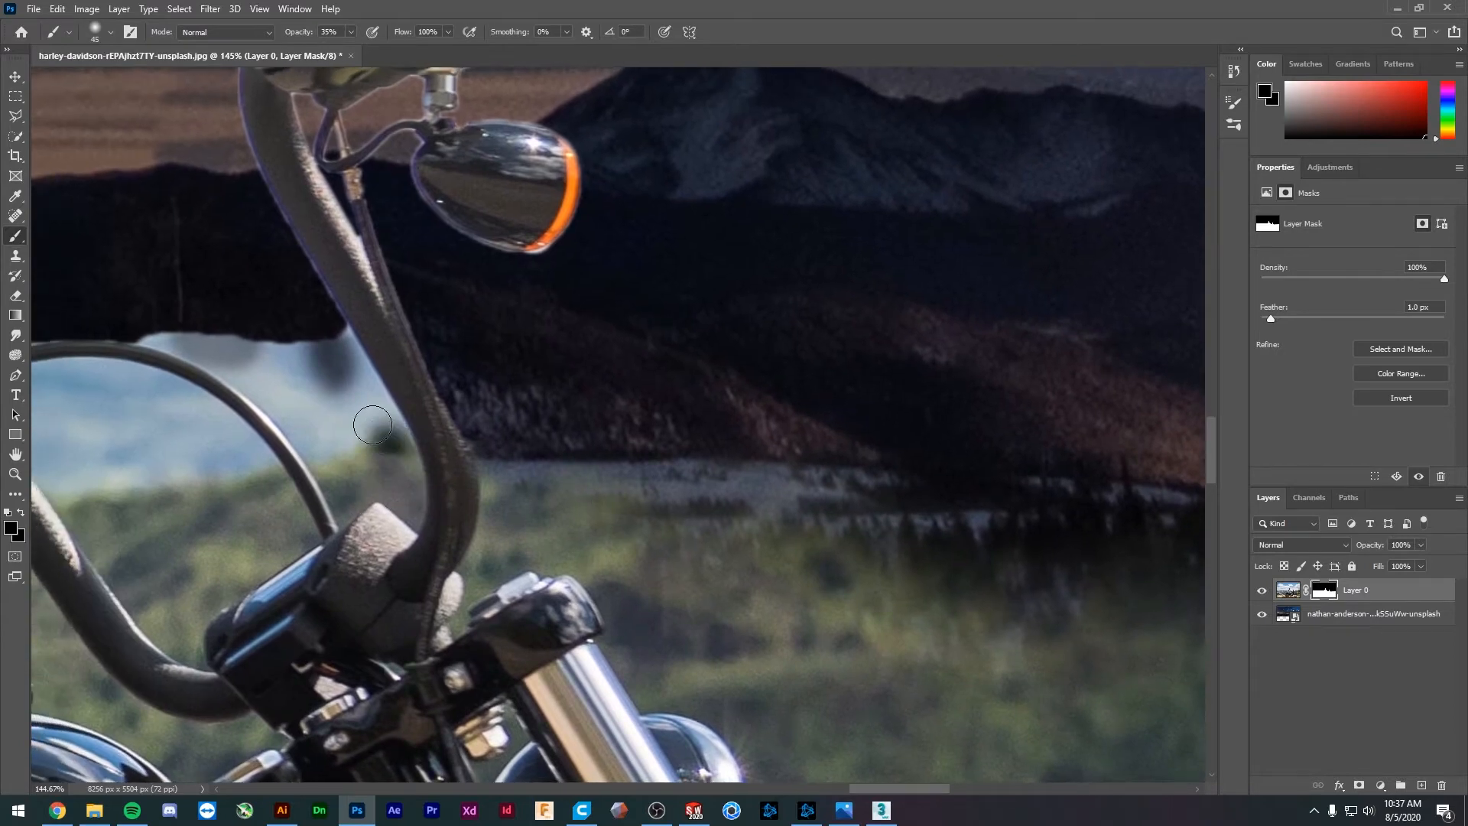
- Raise the Brush opacity to 100% and mask out the remaining daytime sky between the cable and the handlebar riser
{"action": "left_click", "coordinate": [347, 31]}
{"action": "left_click_drag", "start_coordinate": [390, 51], "coordinate": [402, 50]}
{"action": "mouse_move", "coordinate": [327, 451]}
{"action": "left_mouse_down"}
{"action": "mouse_move", "coordinate": [265, 369]}
{"action": "mouse_move", "coordinate": [278, 386]}
{"action": "mouse_move", "coordinate": [205, 335]}
{"action": "mouse_move", "coordinate": [162, 330]}
{"action": "mouse_move", "coordinate": [243, 351]}
{"action": "mouse_move", "coordinate": [145, 314]}
{"action": "mouse_move", "coordinate": [248, 363]}
{"action": "mouse_move", "coordinate": [244, 351]}
{"action": "mouse_move", "coordinate": [305, 357]}
{"action": "mouse_move", "coordinate": [281, 339]}
{"action": "mouse_move", "coordinate": [326, 338]}
{"action": "mouse_move", "coordinate": [340, 363]}
{"action": "mouse_move", "coordinate": [335, 341]}
{"action": "mouse_move", "coordinate": [391, 451]}
{"action": "mouse_move", "coordinate": [384, 420]}
{"action": "left_mouse_up"}
{"action": "mouse_move", "coordinate": [356, 414]}
{"action": "left_mouse_down"}
{"action": "mouse_move", "coordinate": [324, 397]}
{"action": "mouse_move", "coordinate": [341, 425]}
{"action": "mouse_move", "coordinate": [298, 380]}
{"action": "mouse_move", "coordinate": [439, 459]}
{"action": "left_mouse_up"}
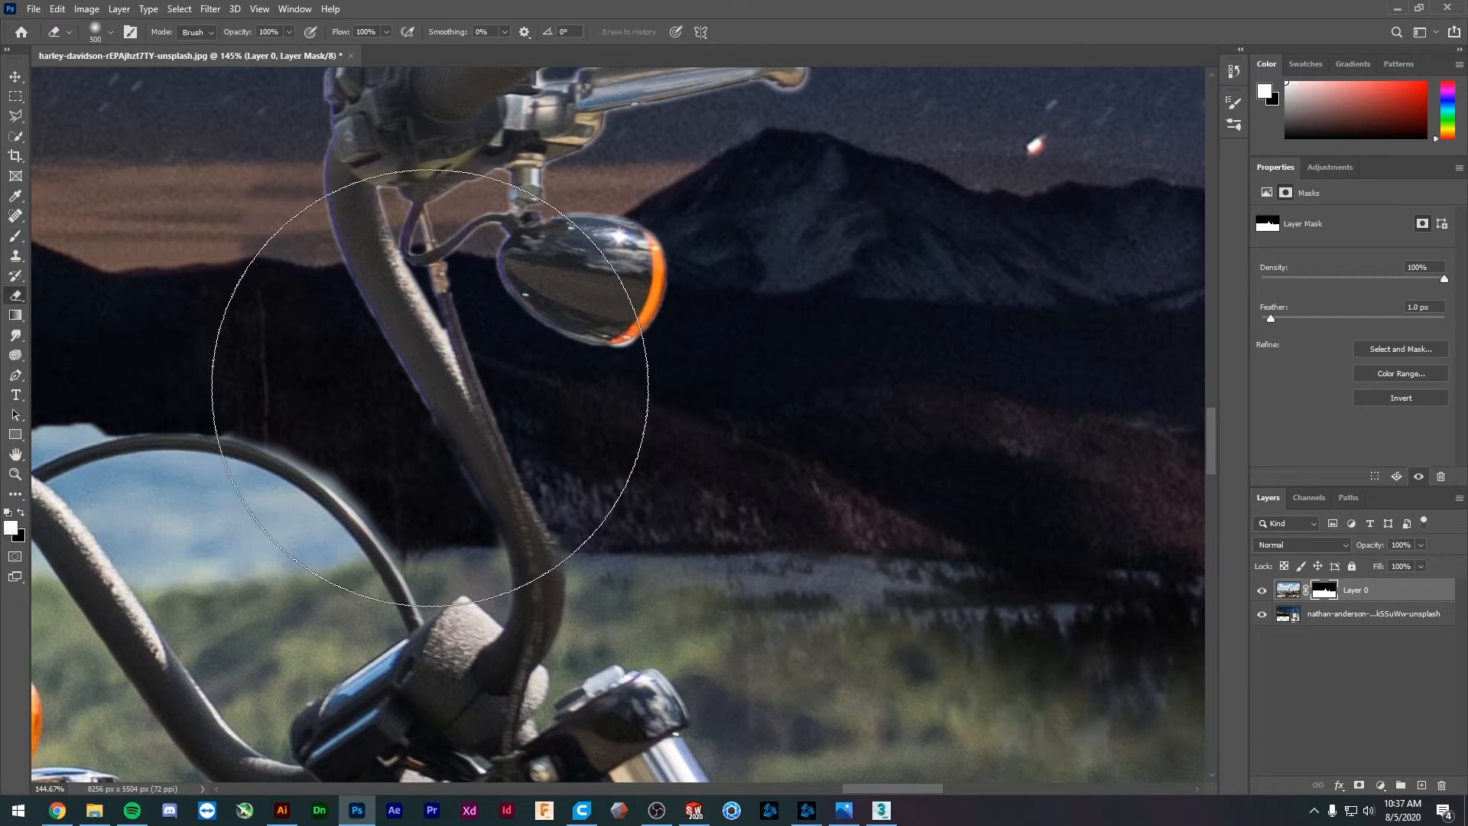
- Restore the handlebar riser's inner edge on the mask with a small white Brush and reduce the Eraser to 10 px
{"action": "key", "text": "p"}
{"action": "key", "text": "b"}
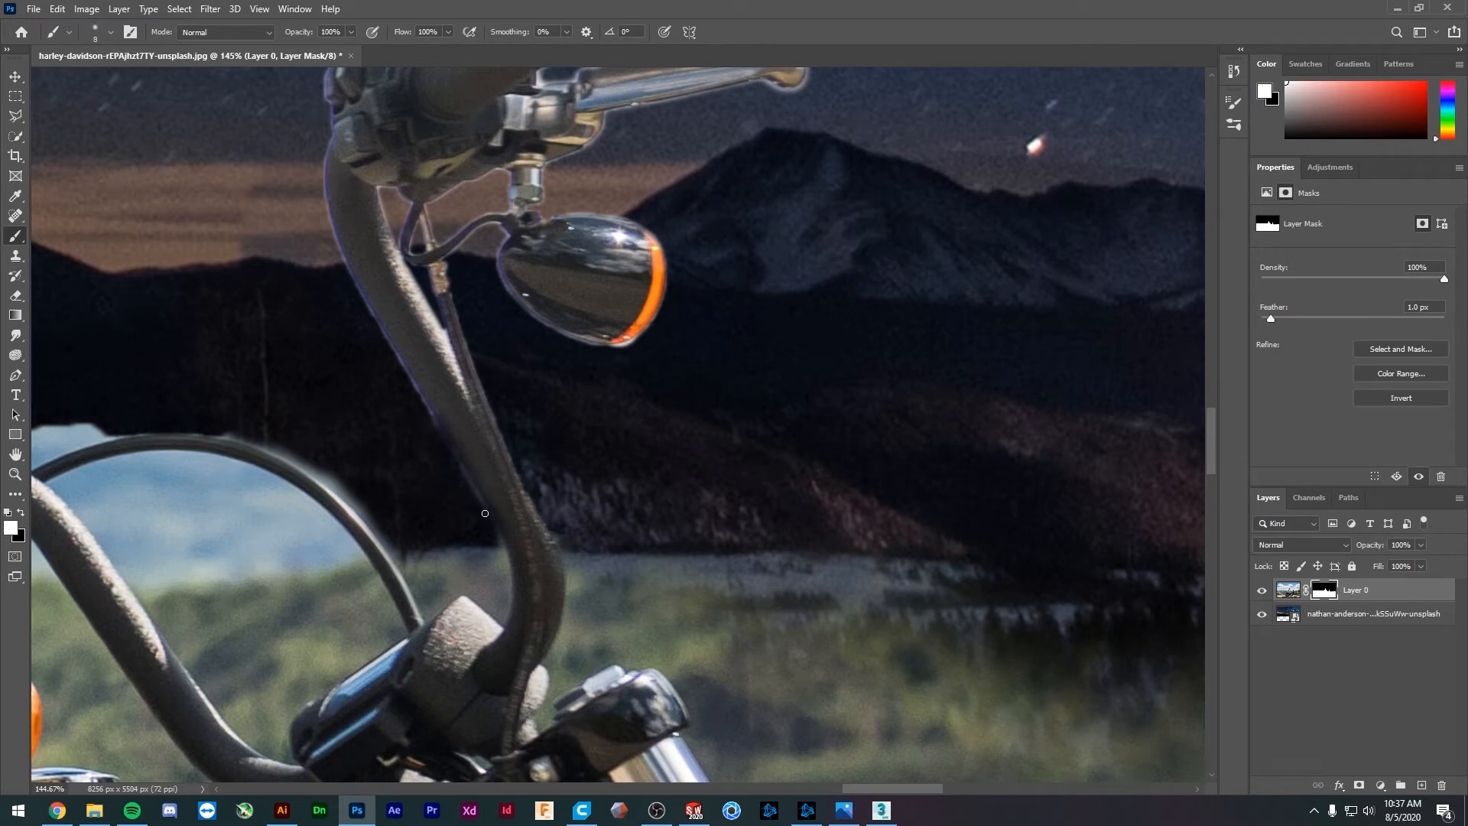
{"action": "left_click", "coordinate": [502, 530], "text": "shift"}
{"action": "key", "text": "e"}
{"action": "key", "text": "bracketleft"}
{"action": "key", "text": "bracketleft"}
{"action": "key", "text": "bracketleft"}
{"action": "key", "text": "bracketleft"}
{"action": "key", "text": "bracketleft"}
{"action": "key", "text": "bracketleft"}
{"action": "key", "text": "bracketleft"}
{"action": "key", "text": "bracketleft"}
{"action": "key", "text": "bracketleft"}
{"action": "key", "text": "bracketleft"}
{"action": "key", "text": "bracketleft"}
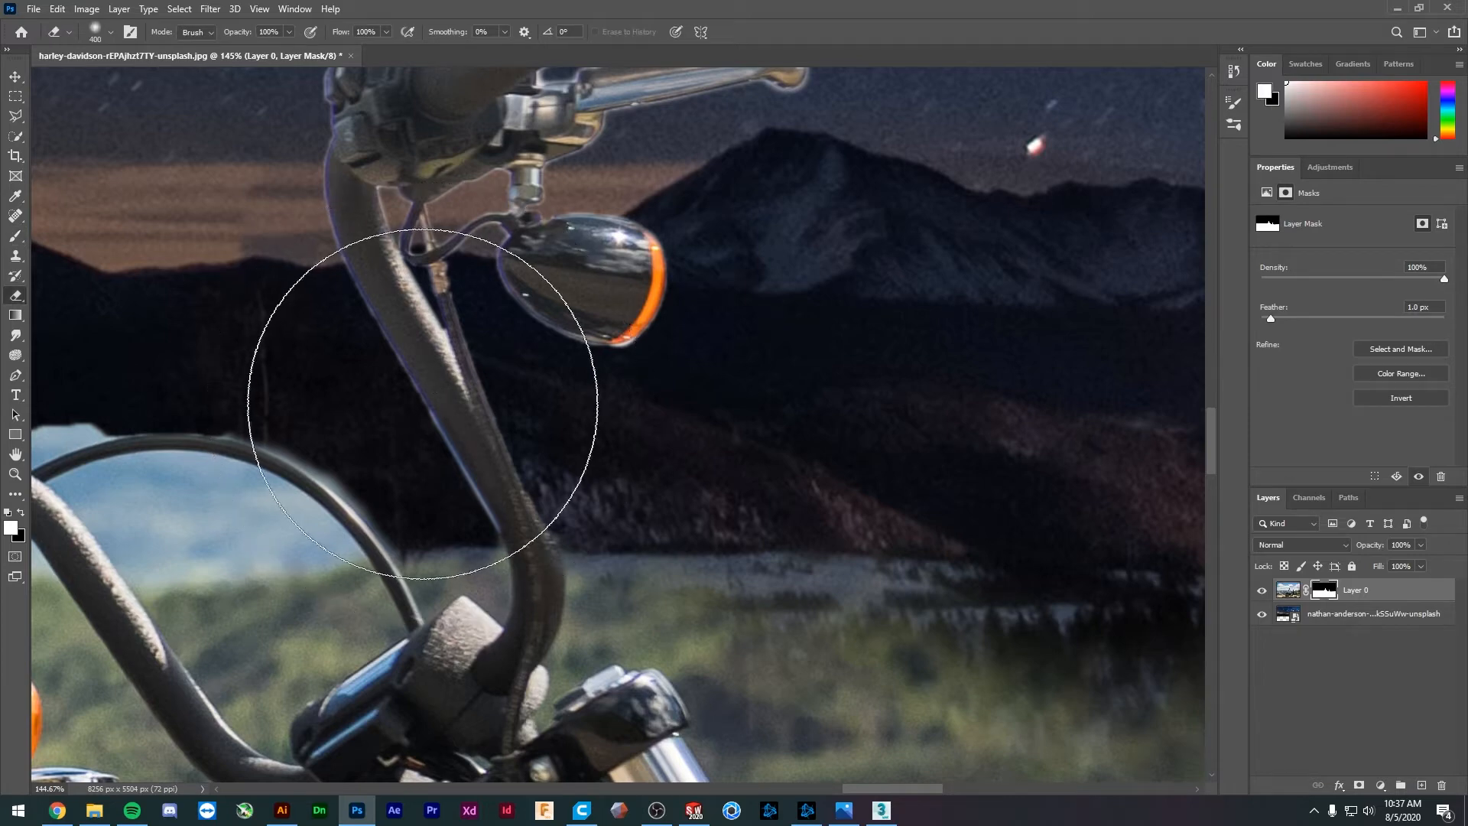
{"action": "key", "text": "bracketleft"}
{"action": "key", "text": "bracketleft"}
{"action": "key", "text": "bracketleft"}
{"action": "key", "text": "bracketleft"}
{"action": "key", "text": "bracketleft"}
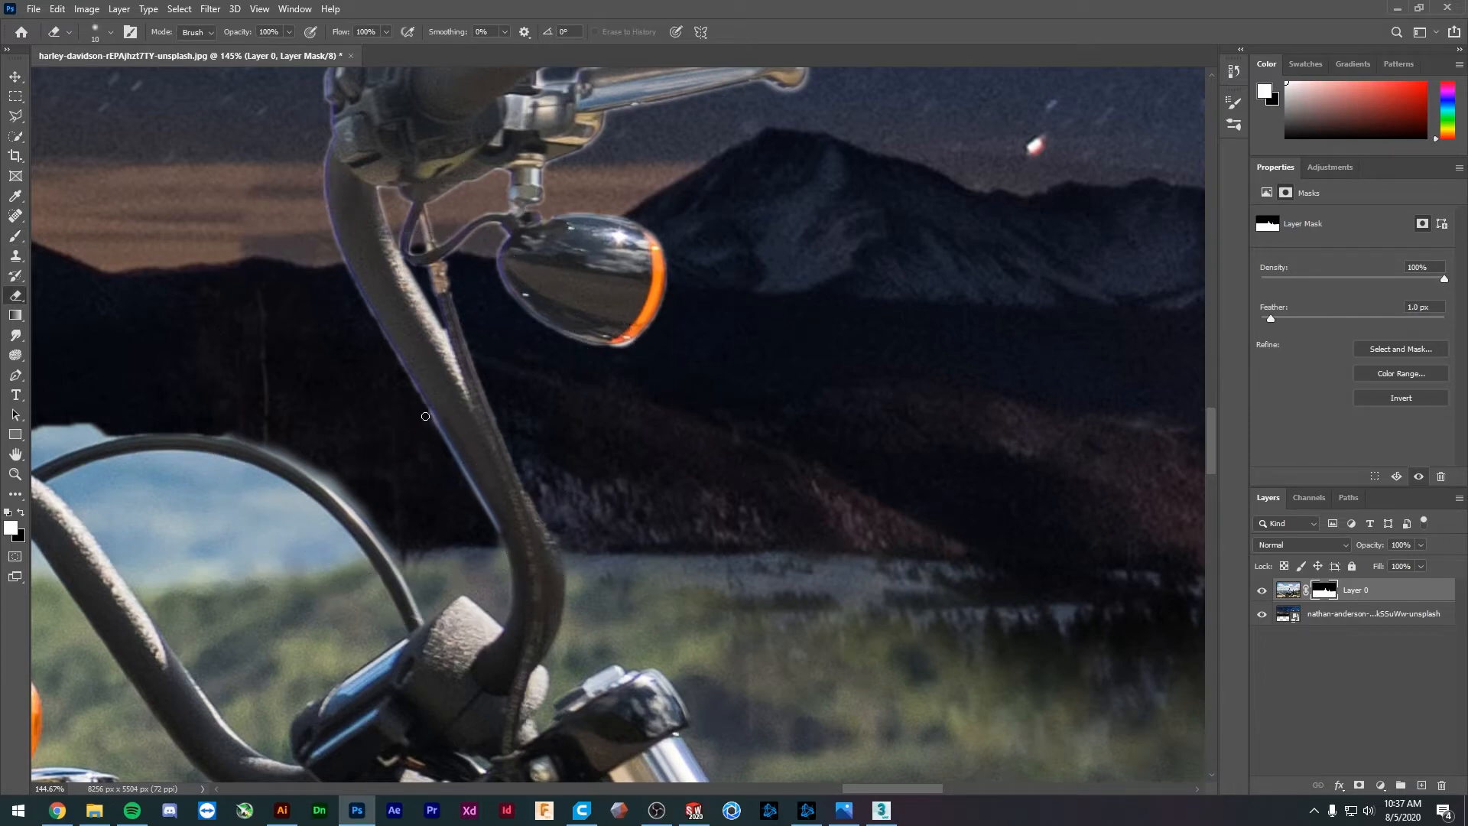
{"action": "left_click_drag", "start_coordinate": [438, 487], "coordinate": [493, 487]}
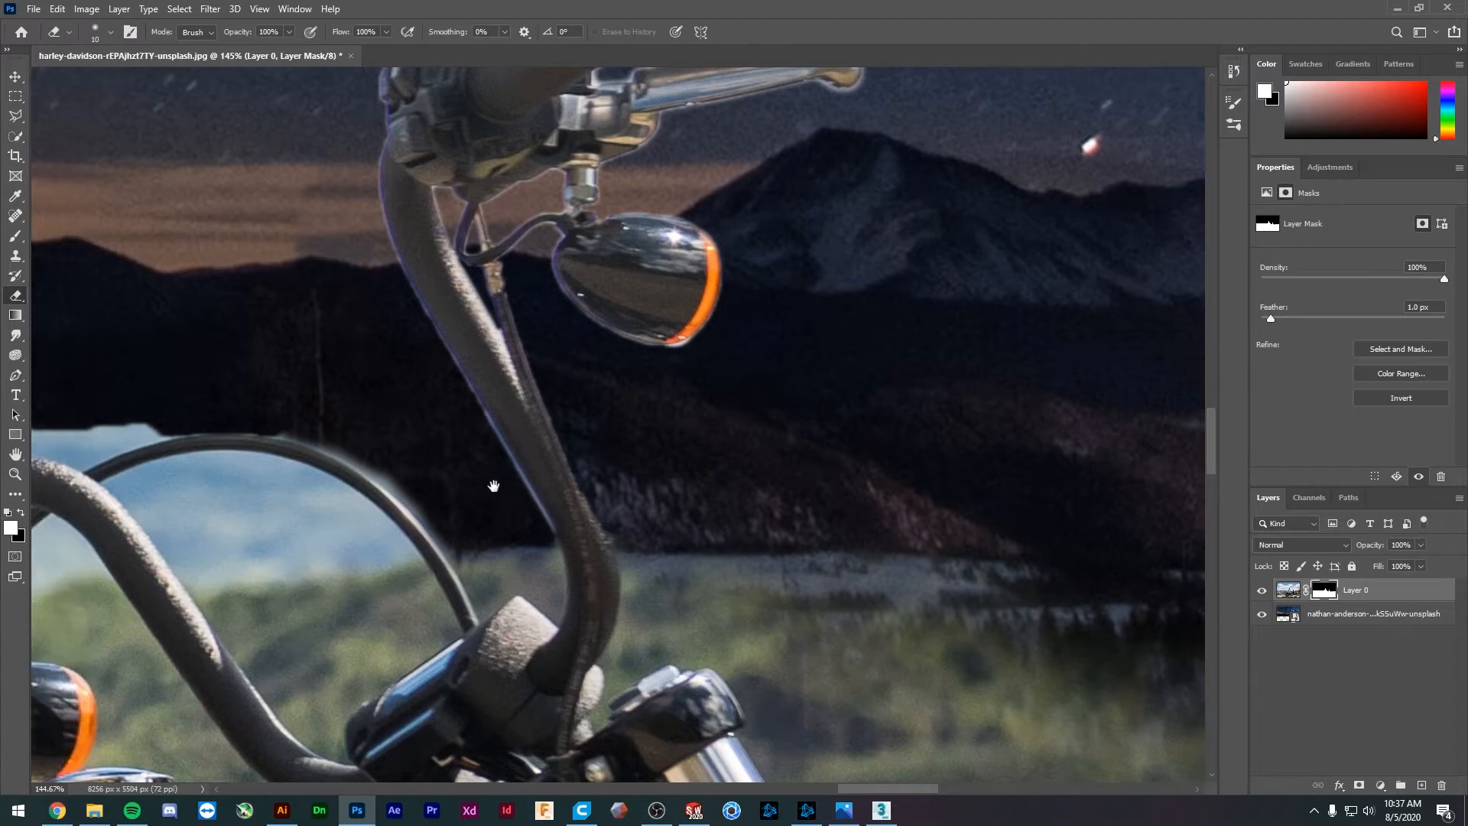
- Quick-select the daytime scenery enclosed by the cable and handlebar on Layer 0's image, subtracting the cable and handlebar from the selection
{"action": "left_click_drag", "start_coordinate": [517, 565], "coordinate": [676, 572]}
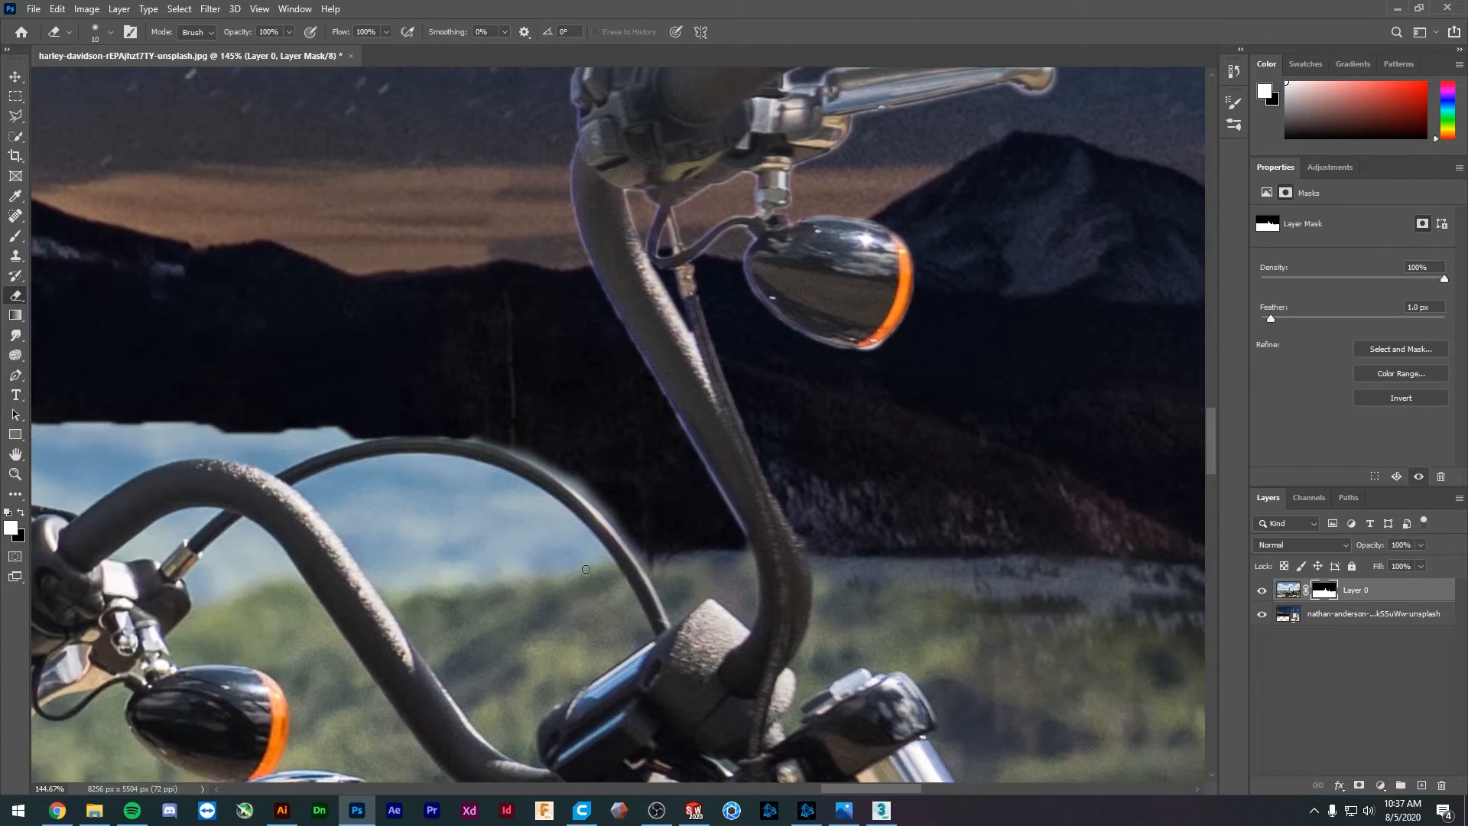
{"action": "left_click", "coordinate": [1287, 590]}
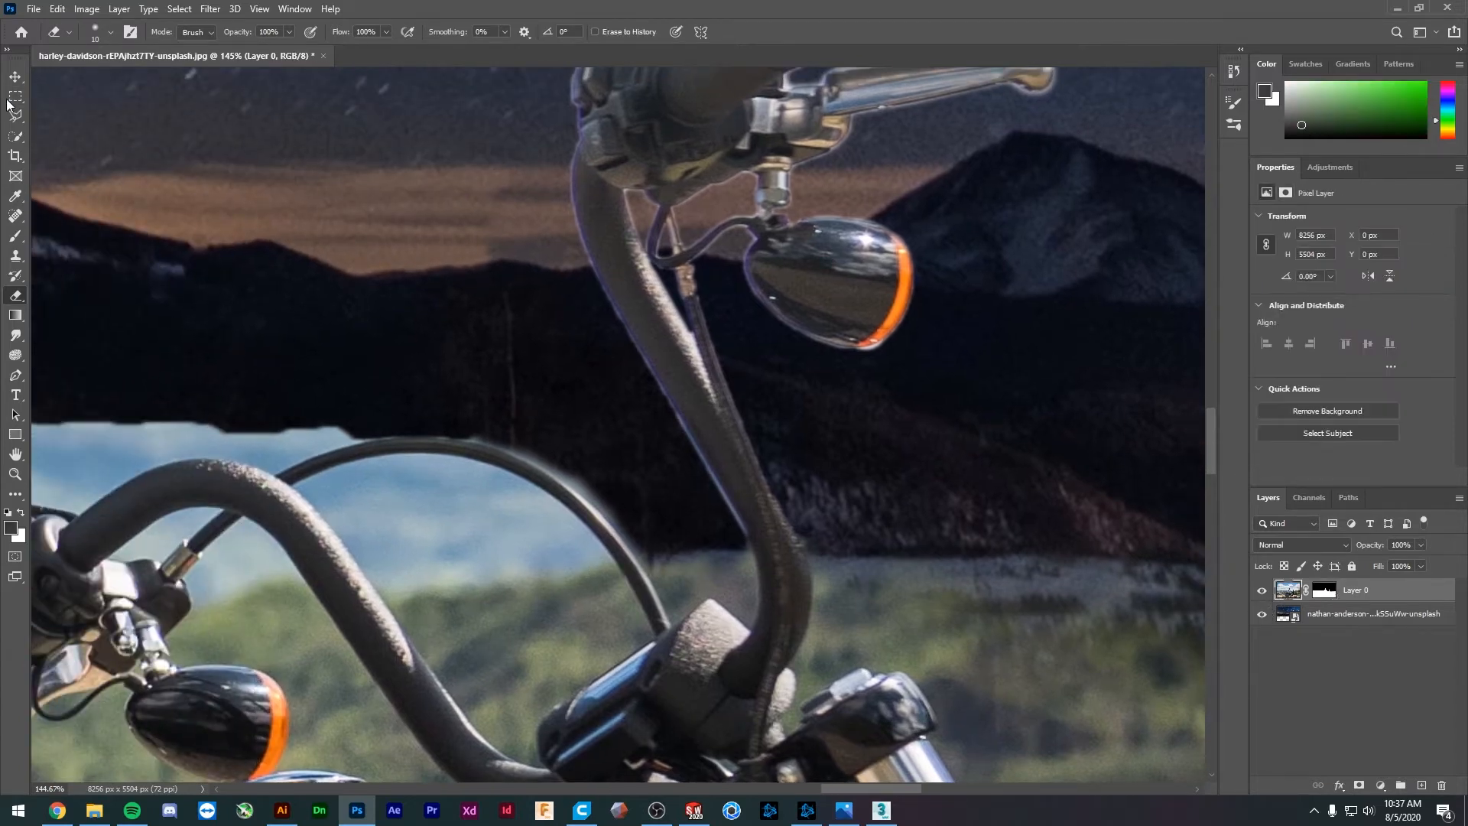
{"action": "left_click", "coordinate": [15, 136]}
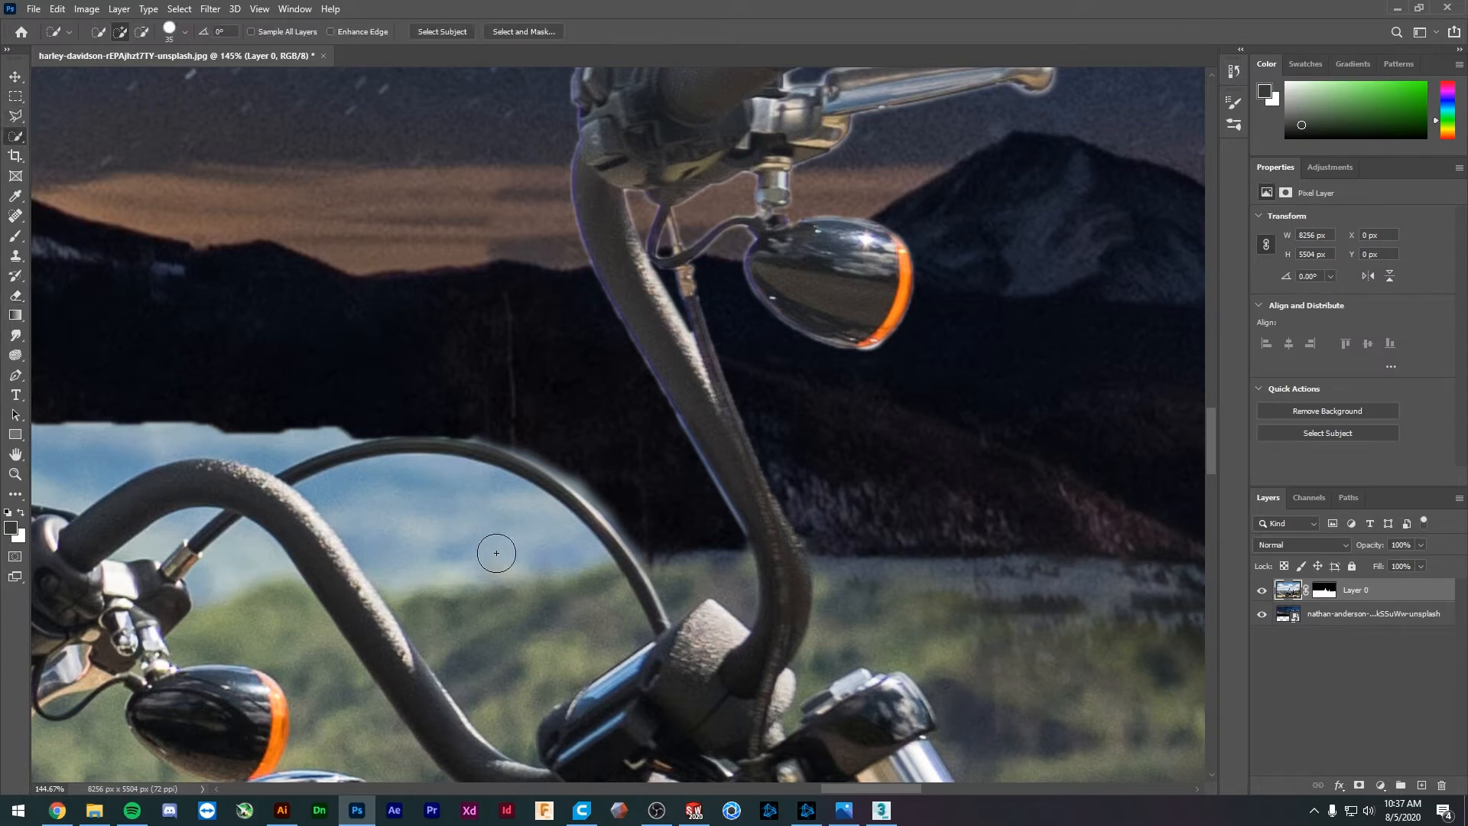
{"action": "mouse_move", "coordinate": [498, 551]}
{"action": "left_mouse_down"}
{"action": "mouse_move", "coordinate": [422, 531]}
{"action": "mouse_move", "coordinate": [566, 558]}
{"action": "mouse_move", "coordinate": [446, 576]}
{"action": "mouse_move", "coordinate": [466, 604]}
{"action": "mouse_move", "coordinate": [441, 541]}
{"action": "mouse_move", "coordinate": [484, 508]}
{"action": "left_mouse_up"}
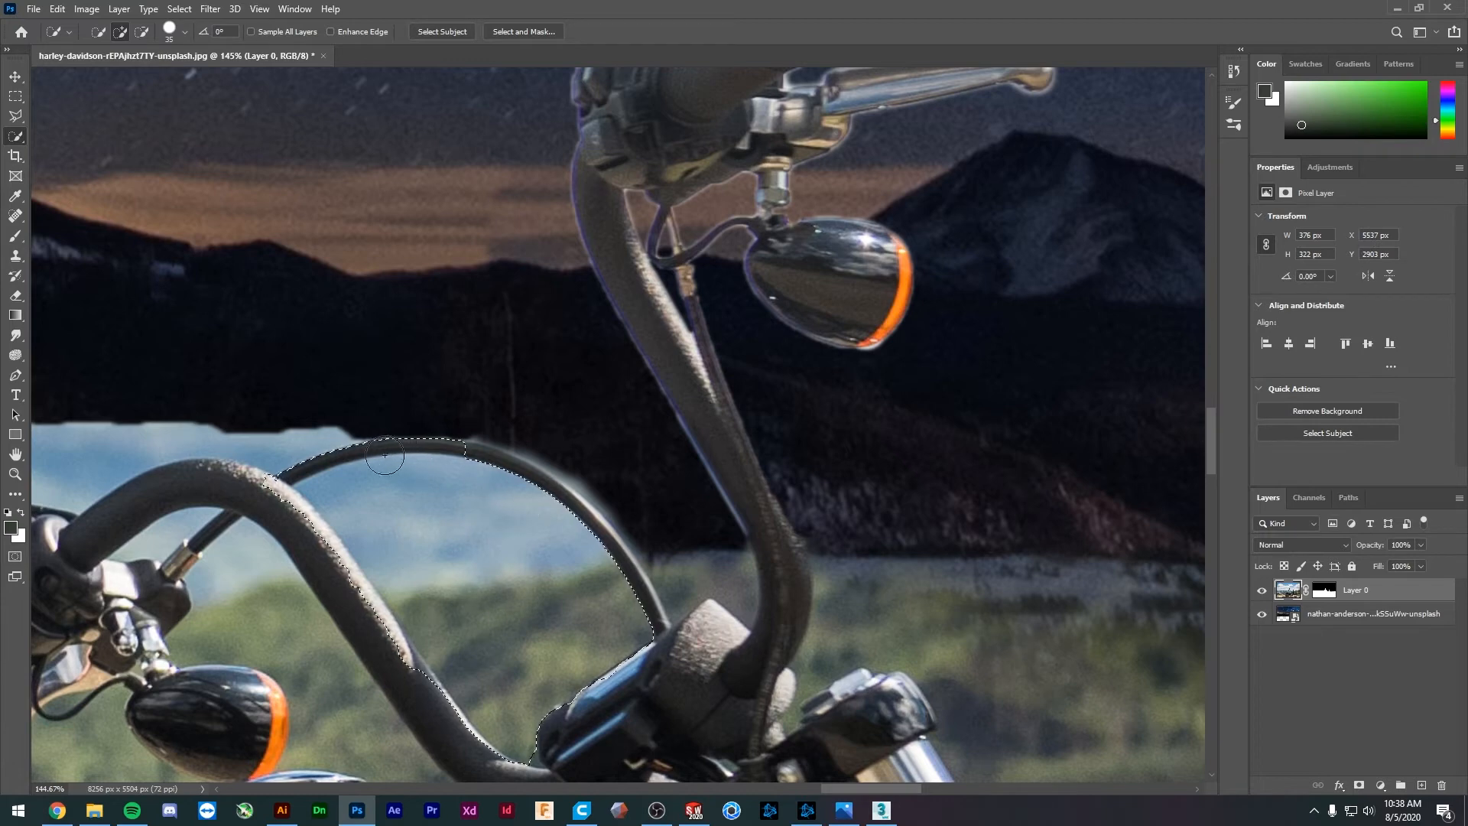
{"action": "left_click", "coordinate": [378, 433], "text": "alt"}
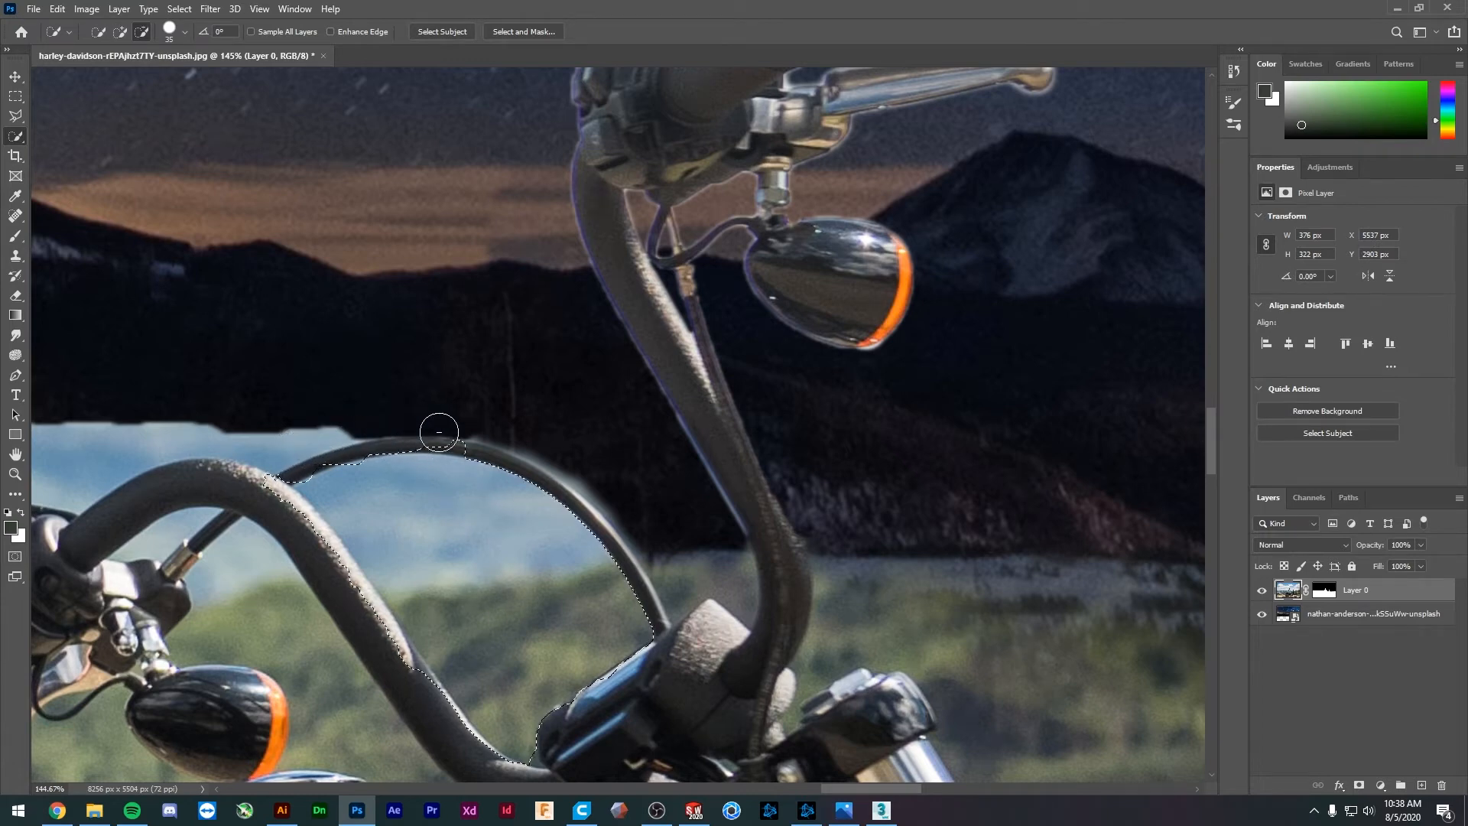
{"action": "left_click_drag", "start_coordinate": [352, 441], "coordinate": [257, 503]}
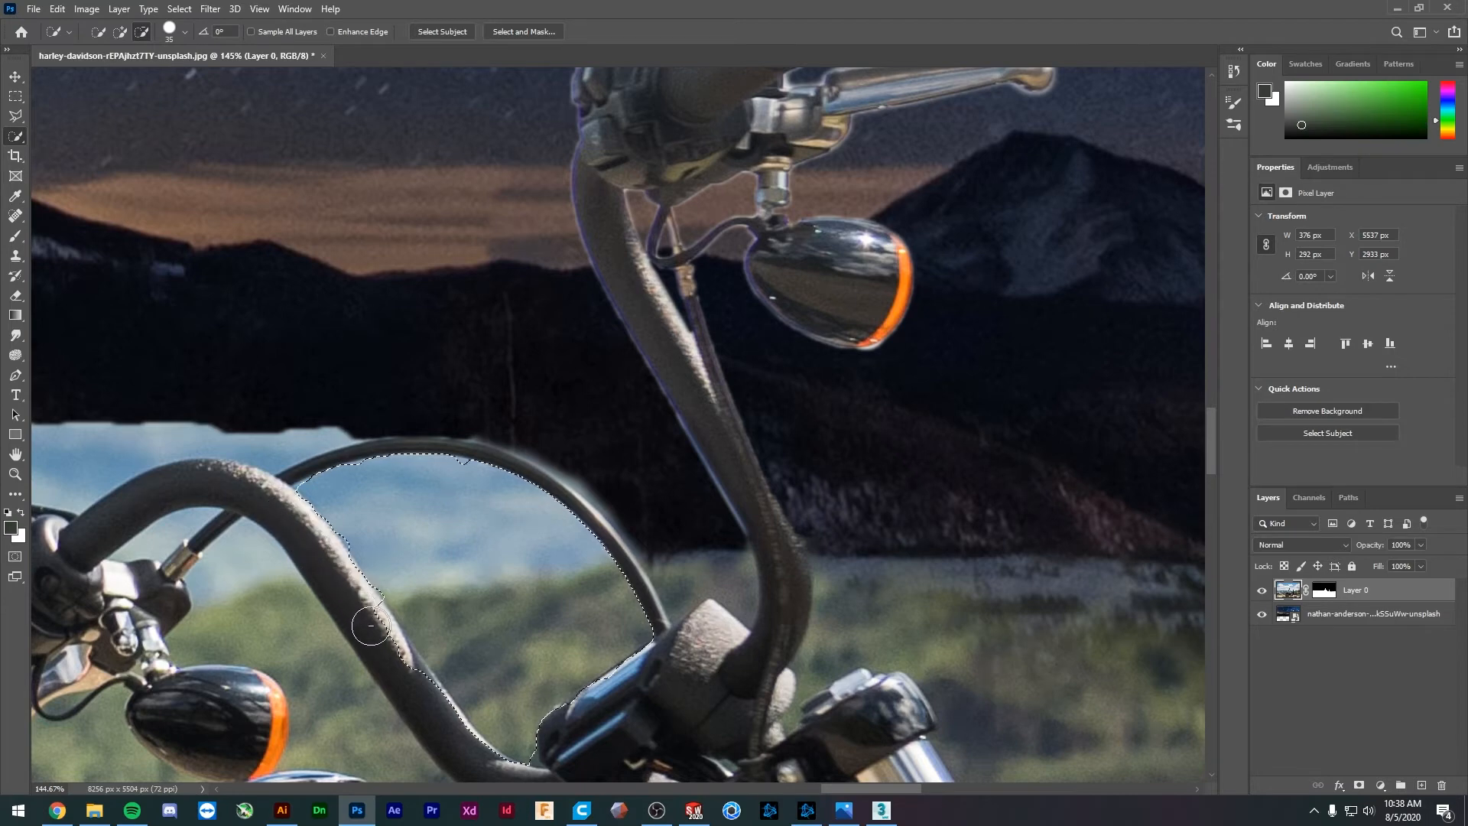
{"action": "left_click_drag", "start_coordinate": [404, 680], "coordinate": [432, 610]}
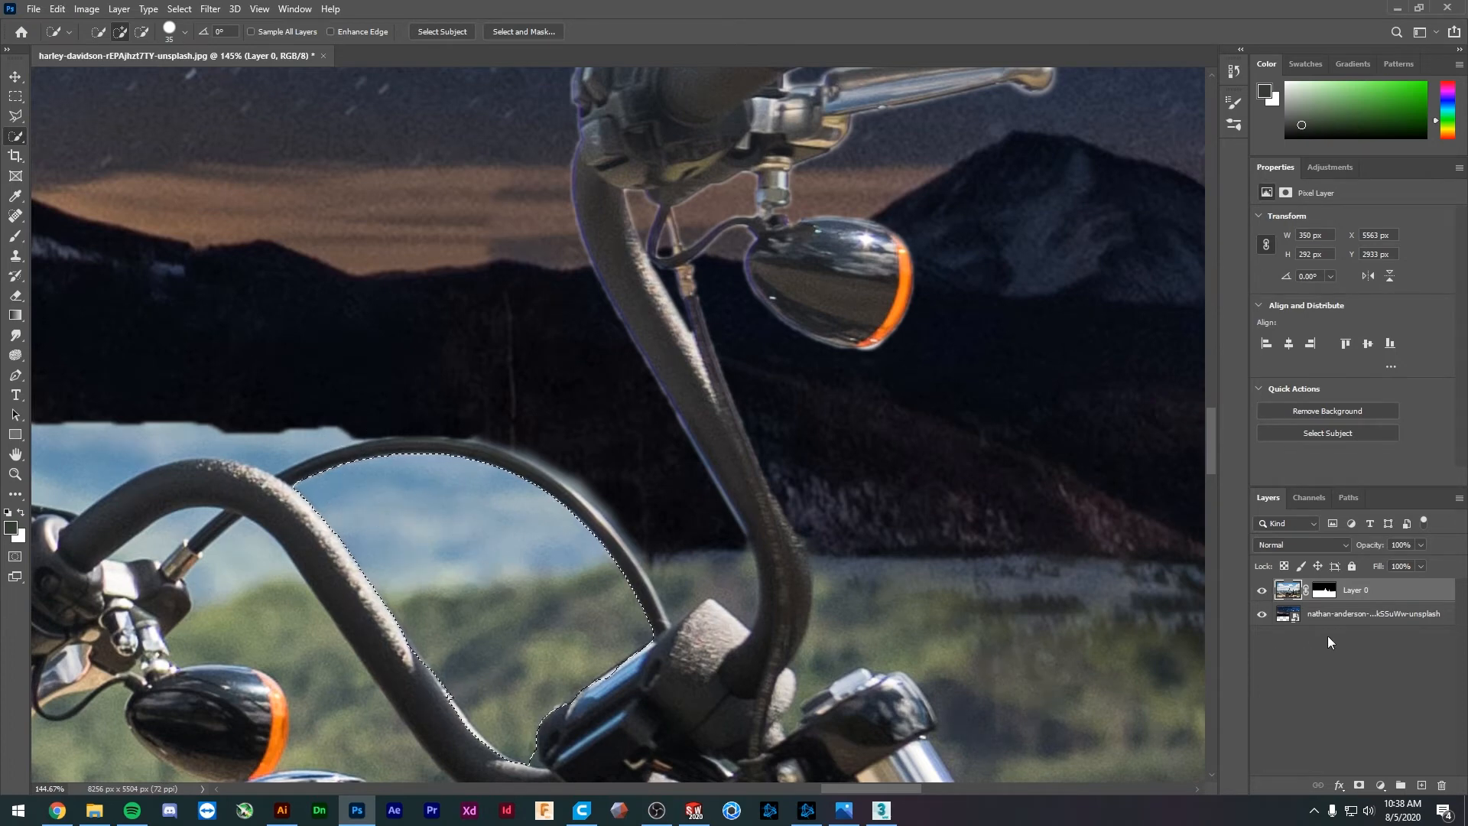
- Erase the sky inside the selection on the layer mask with a 150 px Eraser down to the green hills, and deselect
{"action": "left_click", "coordinate": [1325, 593]}
{"action": "key", "text": "e"}
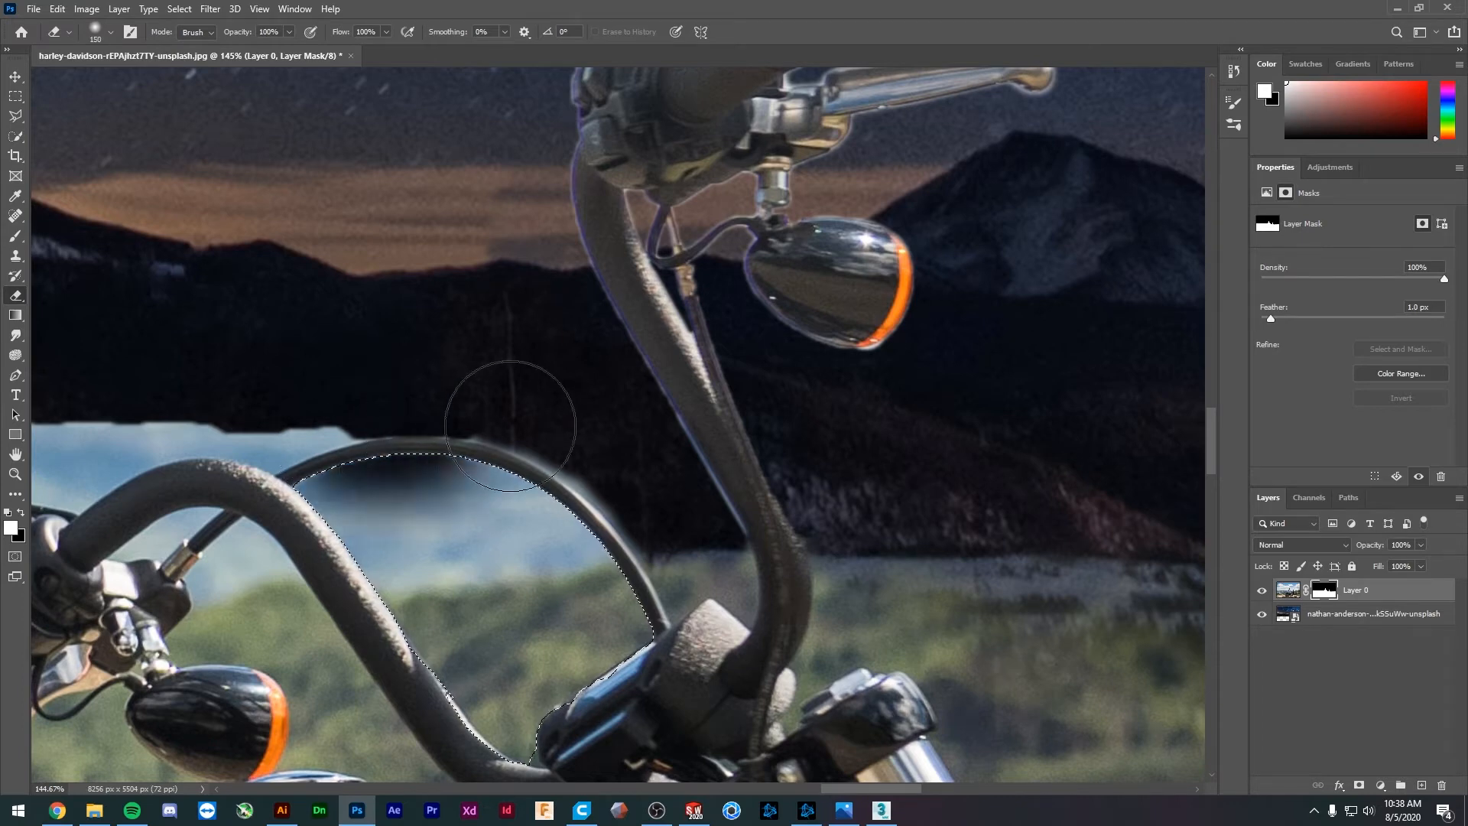
{"action": "key", "text": "bracketright"}
{"action": "key", "text": "bracketright"}
{"action": "mouse_move", "coordinate": [531, 433]}
{"action": "left_mouse_down"}
{"action": "mouse_move", "coordinate": [478, 448]}
{"action": "mouse_move", "coordinate": [593, 426]}
{"action": "mouse_move", "coordinate": [269, 406]}
{"action": "mouse_move", "coordinate": [527, 429]}
{"action": "mouse_move", "coordinate": [617, 456]}
{"action": "mouse_move", "coordinate": [436, 449]}
{"action": "mouse_move", "coordinate": [593, 445]}
{"action": "mouse_move", "coordinate": [370, 425]}
{"action": "mouse_move", "coordinate": [813, 467]}
{"action": "mouse_move", "coordinate": [626, 446]}
{"action": "left_mouse_up"}
{"action": "key", "text": "space"}
{"action": "scroll", "coordinate": [633, 446], "scroll_direction": "down", "scroll_amount": 15}
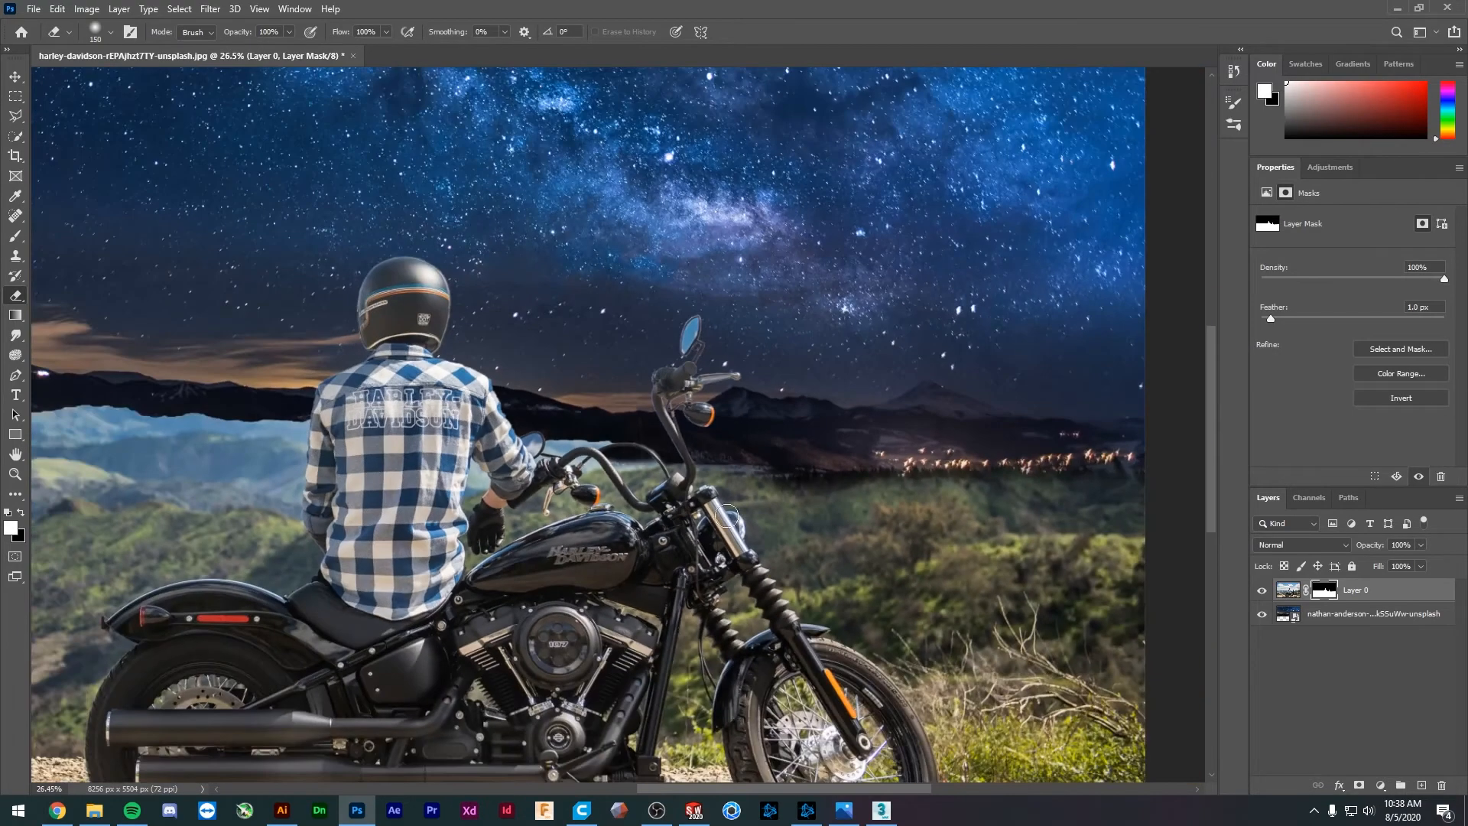
{"action": "scroll", "coordinate": [623, 459], "scroll_direction": "up", "scroll_amount": 15}
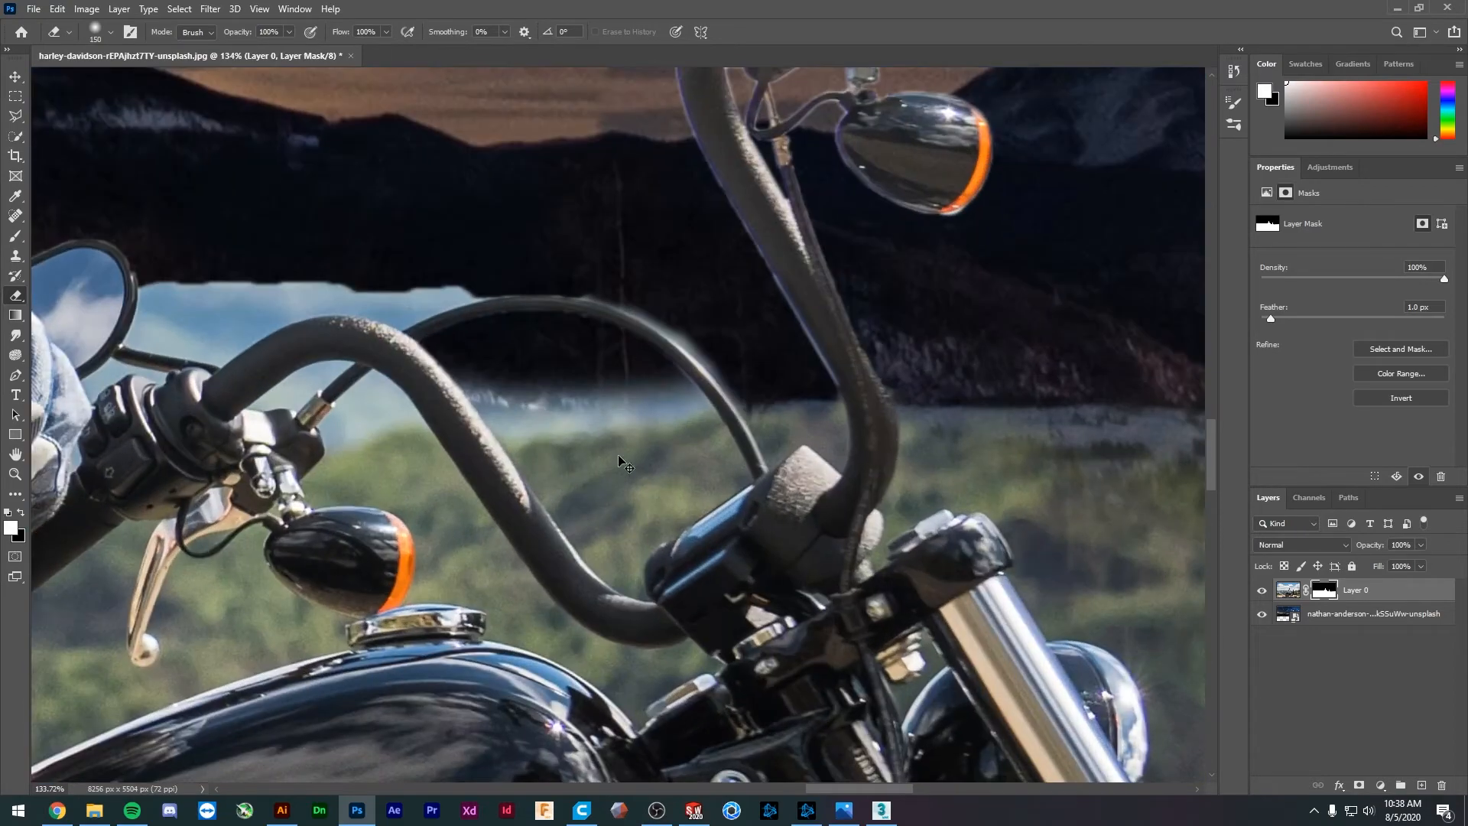
{"action": "mouse_move", "coordinate": [623, 462]}
{"action": "left_mouse_down"}
{"action": "mouse_move", "coordinate": [616, 430]}
{"action": "mouse_move", "coordinate": [518, 398]}
{"action": "mouse_move", "coordinate": [652, 357]}
{"action": "mouse_move", "coordinate": [707, 354]}
{"action": "mouse_move", "coordinate": [727, 372]}
{"action": "mouse_move", "coordinate": [640, 391]}
{"action": "mouse_move", "coordinate": [765, 371]}
{"action": "mouse_move", "coordinate": [622, 411]}
{"action": "mouse_move", "coordinate": [548, 410]}
{"action": "mouse_move", "coordinate": [412, 320]}
{"action": "mouse_move", "coordinate": [461, 356]}
{"action": "left_mouse_up"}
{"action": "mouse_move", "coordinate": [527, 398]}
{"action": "left_mouse_down"}
{"action": "mouse_move", "coordinate": [557, 421]}
{"action": "mouse_move", "coordinate": [660, 390]}
{"action": "left_mouse_up"}
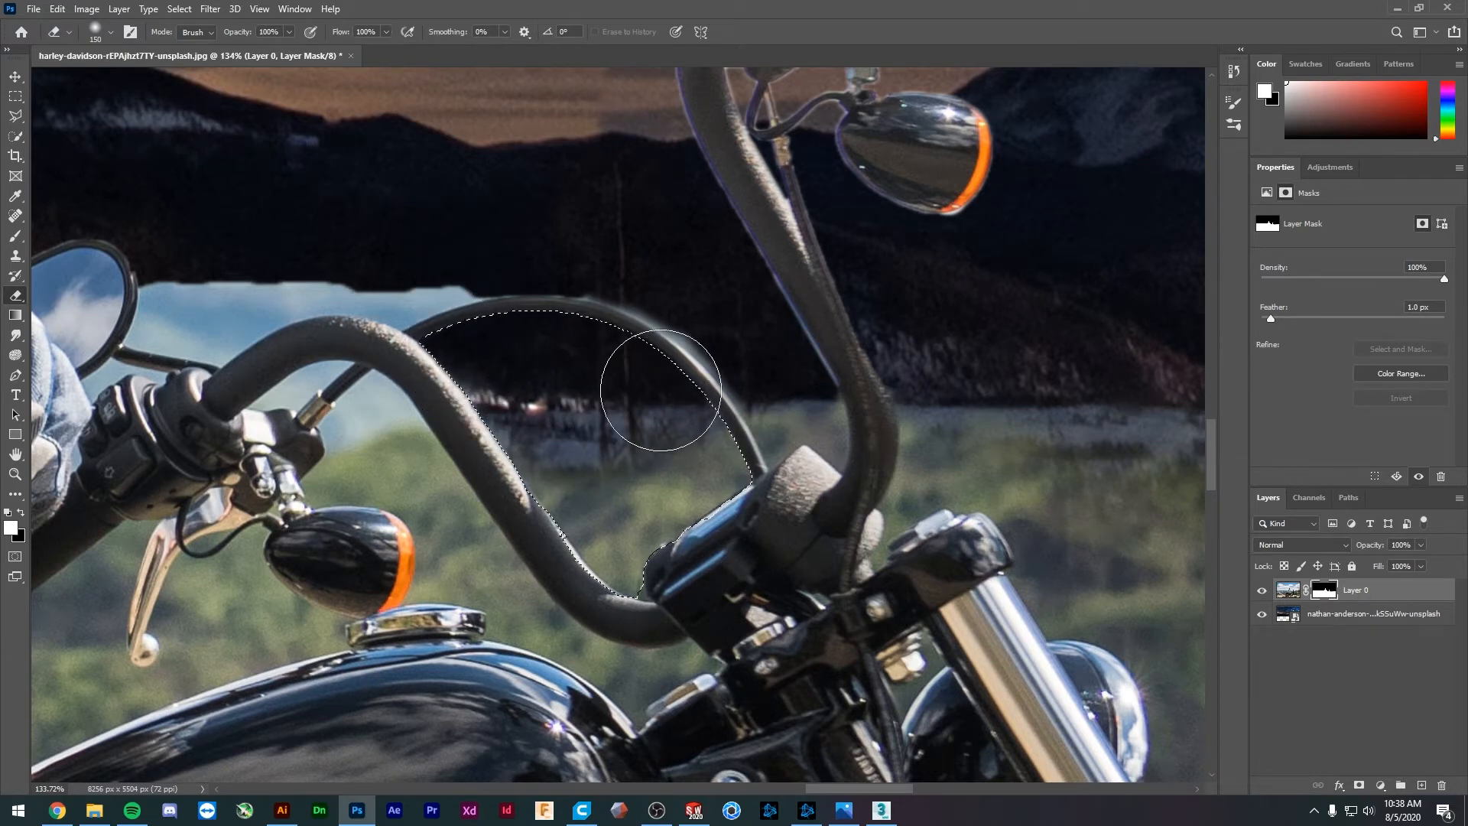
{"action": "key", "text": "ctrl+d"}
- Quick-select the daytime gap under the handlebar curve beside the turn signal and erase its sky on the mask with the 150 px Eraser
{"action": "scroll", "coordinate": [433, 438], "scroll_direction": "down", "scroll_amount": 12}
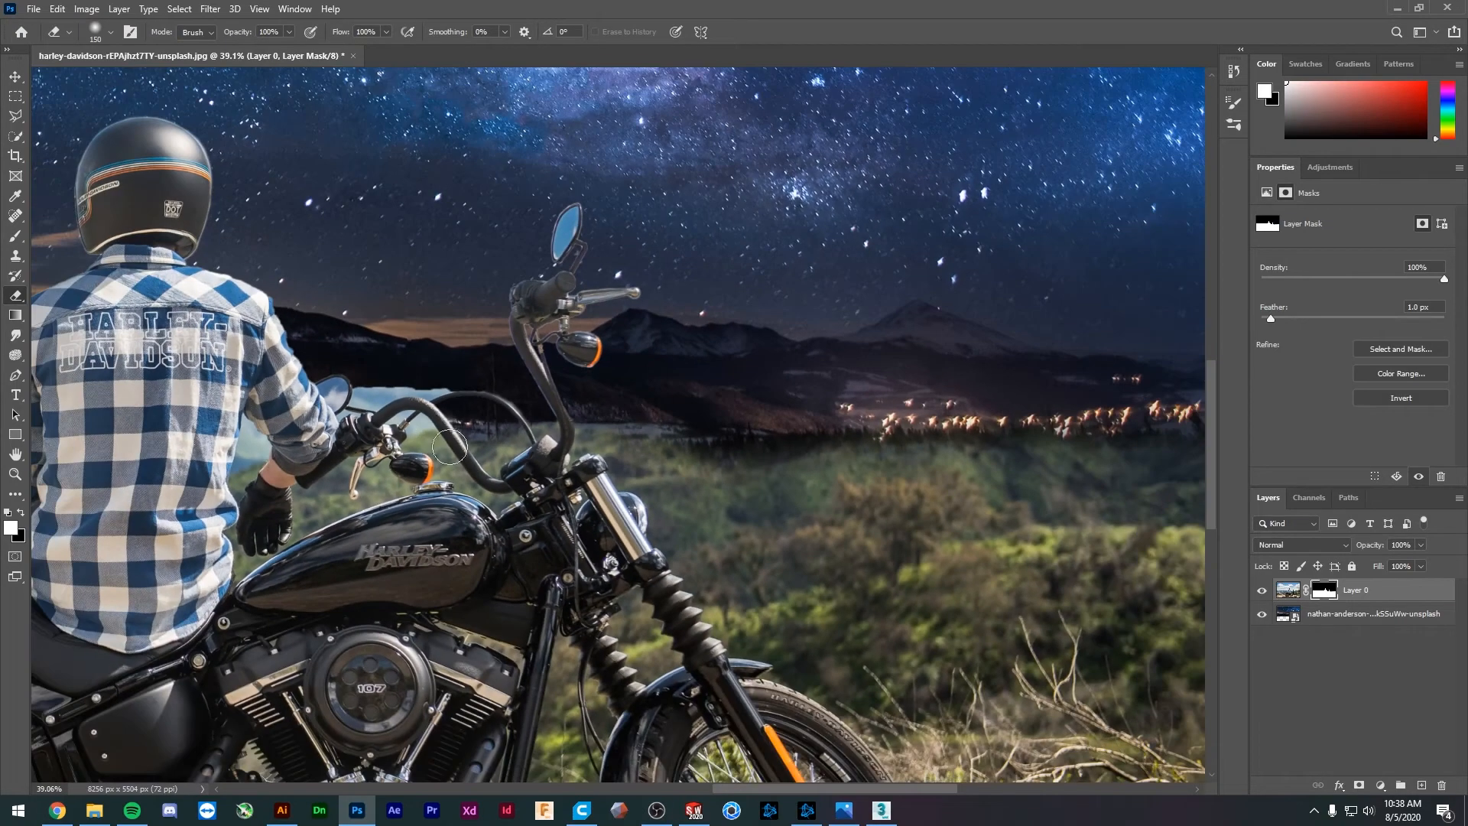
{"action": "left_click_drag", "start_coordinate": [617, 455], "coordinate": [388, 466]}
{"action": "scroll", "coordinate": [703, 491], "scroll_direction": "down", "scroll_amount": 8}
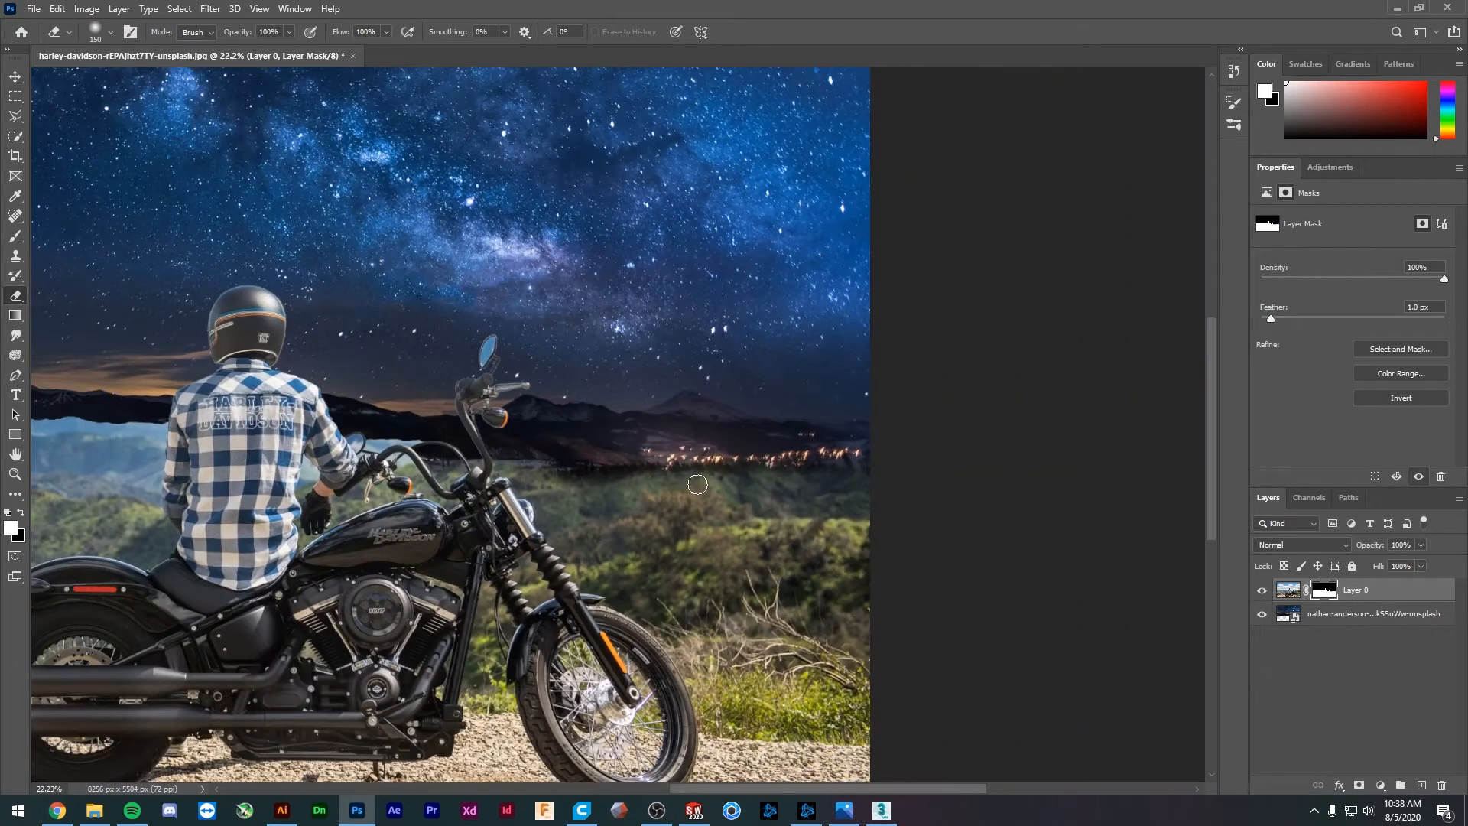
{"action": "left_click_drag", "start_coordinate": [540, 532], "coordinate": [639, 545]}
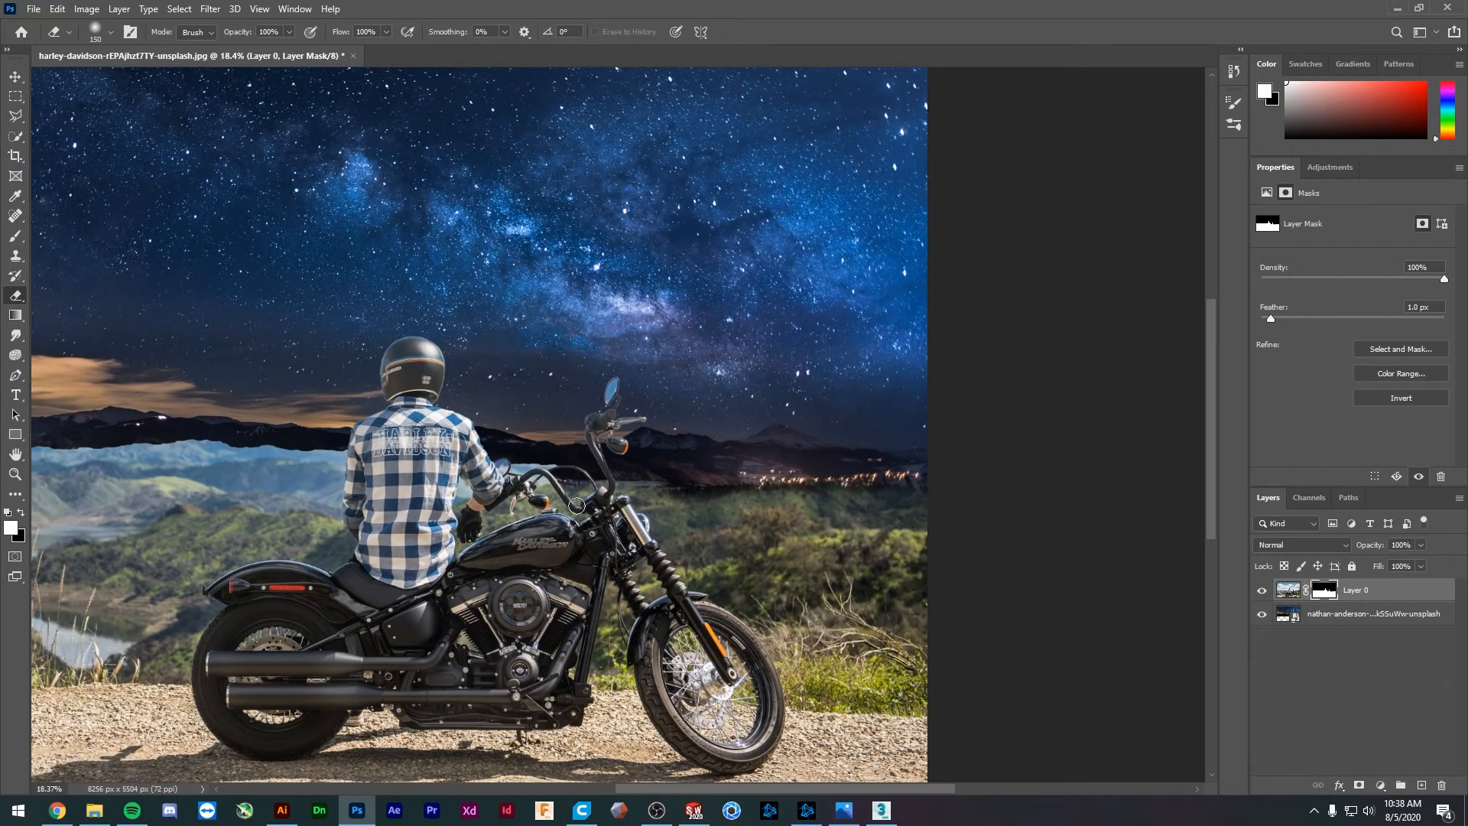
{"action": "scroll", "coordinate": [532, 474], "scroll_direction": "up", "scroll_amount": 12}
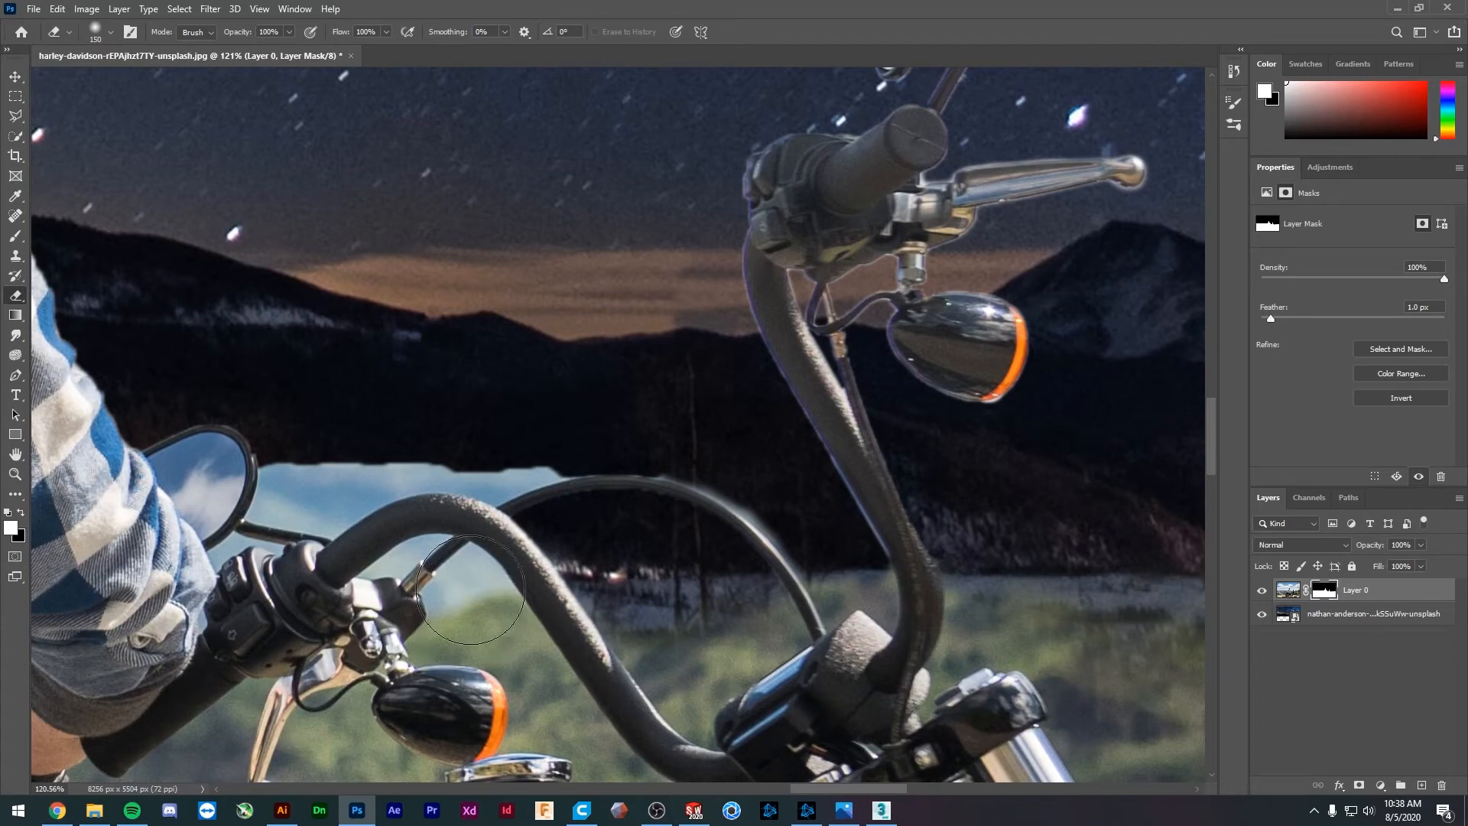
{"action": "key", "text": "ctrl+shift+s"}
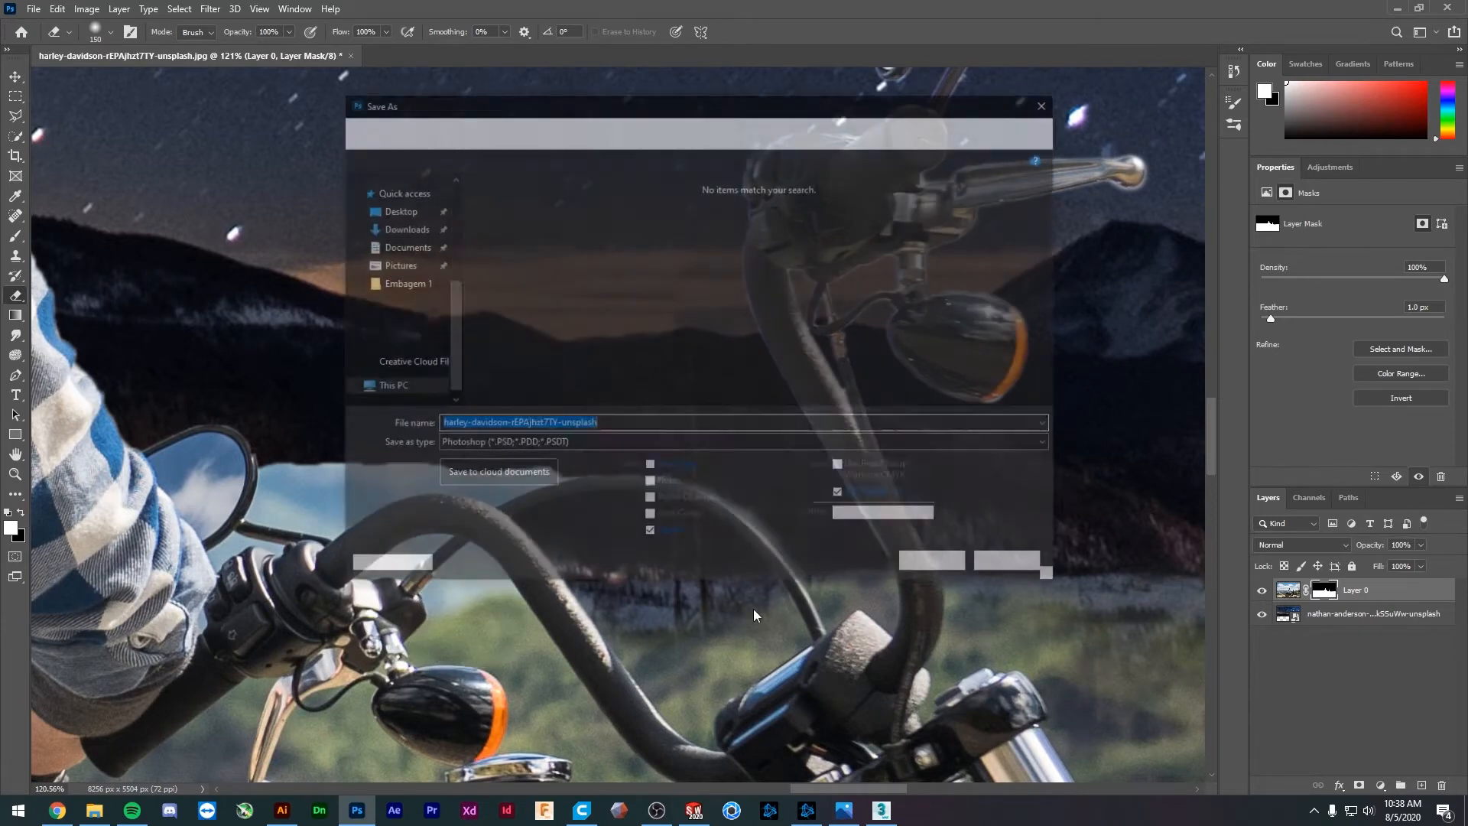
{"action": "left_click", "coordinate": [1012, 564]}
{"action": "key", "text": "w"}
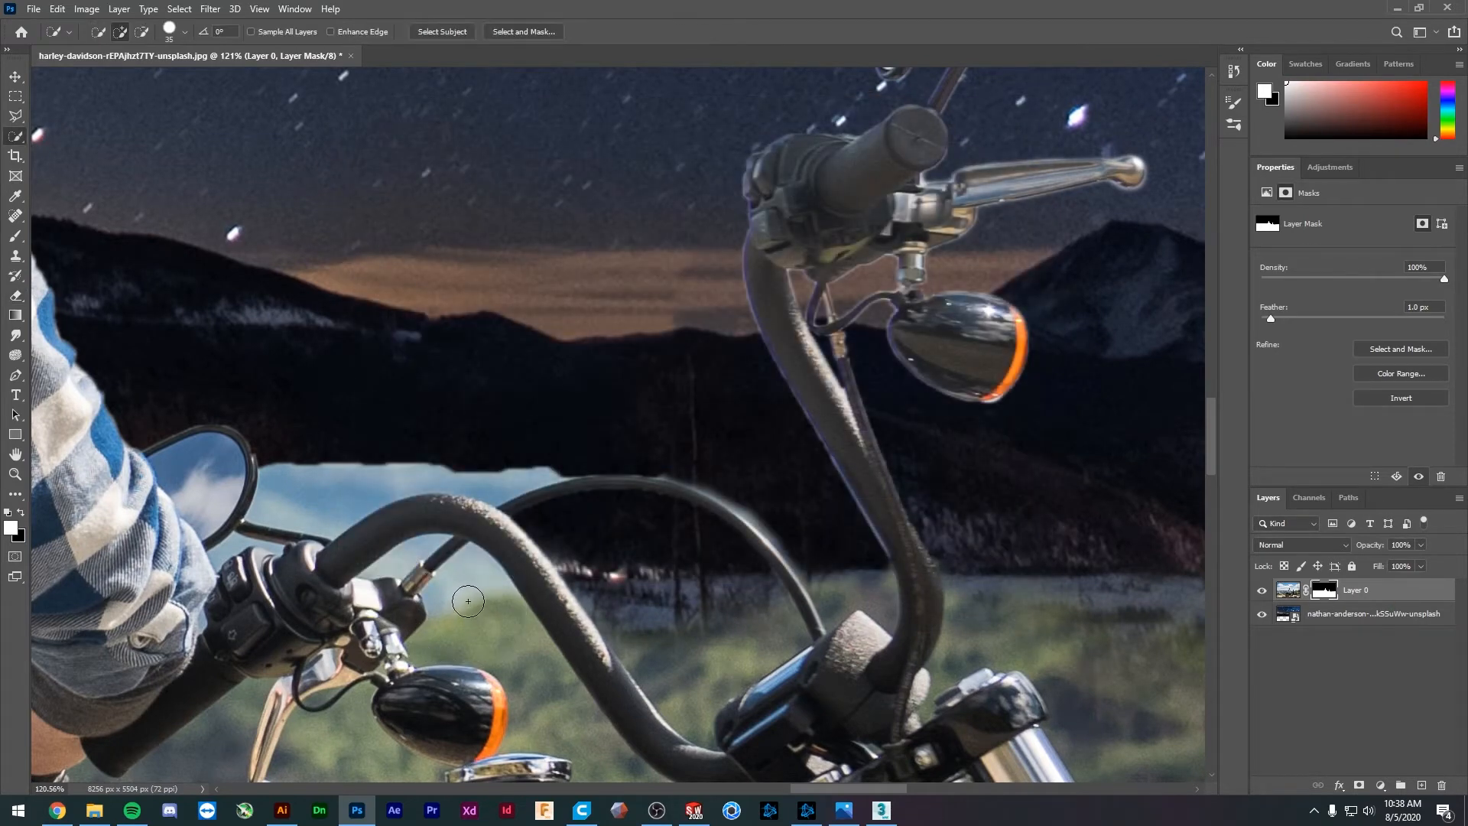
{"action": "left_click", "coordinate": [478, 608]}
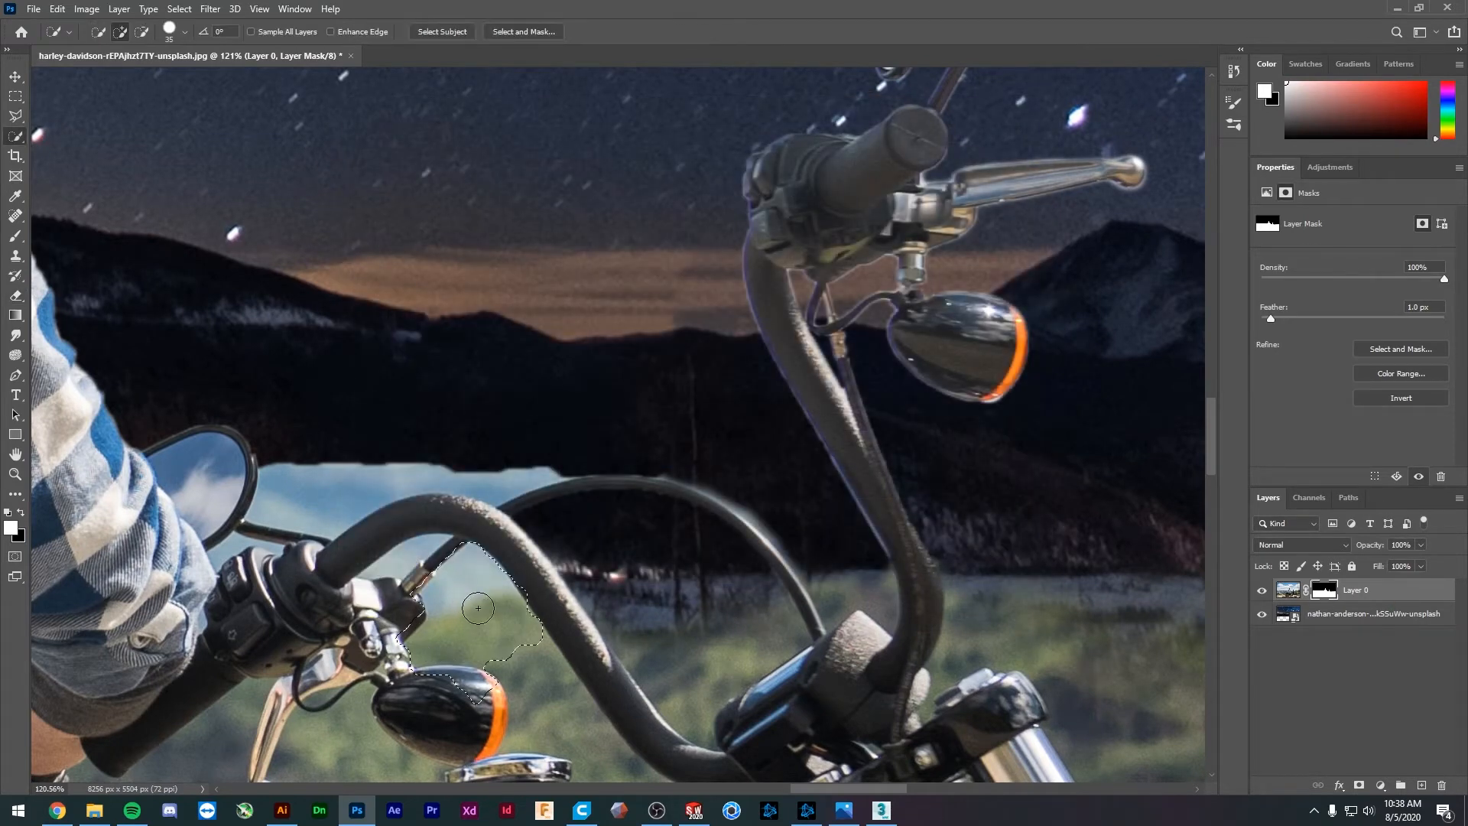
{"action": "key", "text": "["}
{"action": "key", "text": "["}
{"action": "key", "text": "["}
{"action": "left_click", "coordinate": [396, 560]}
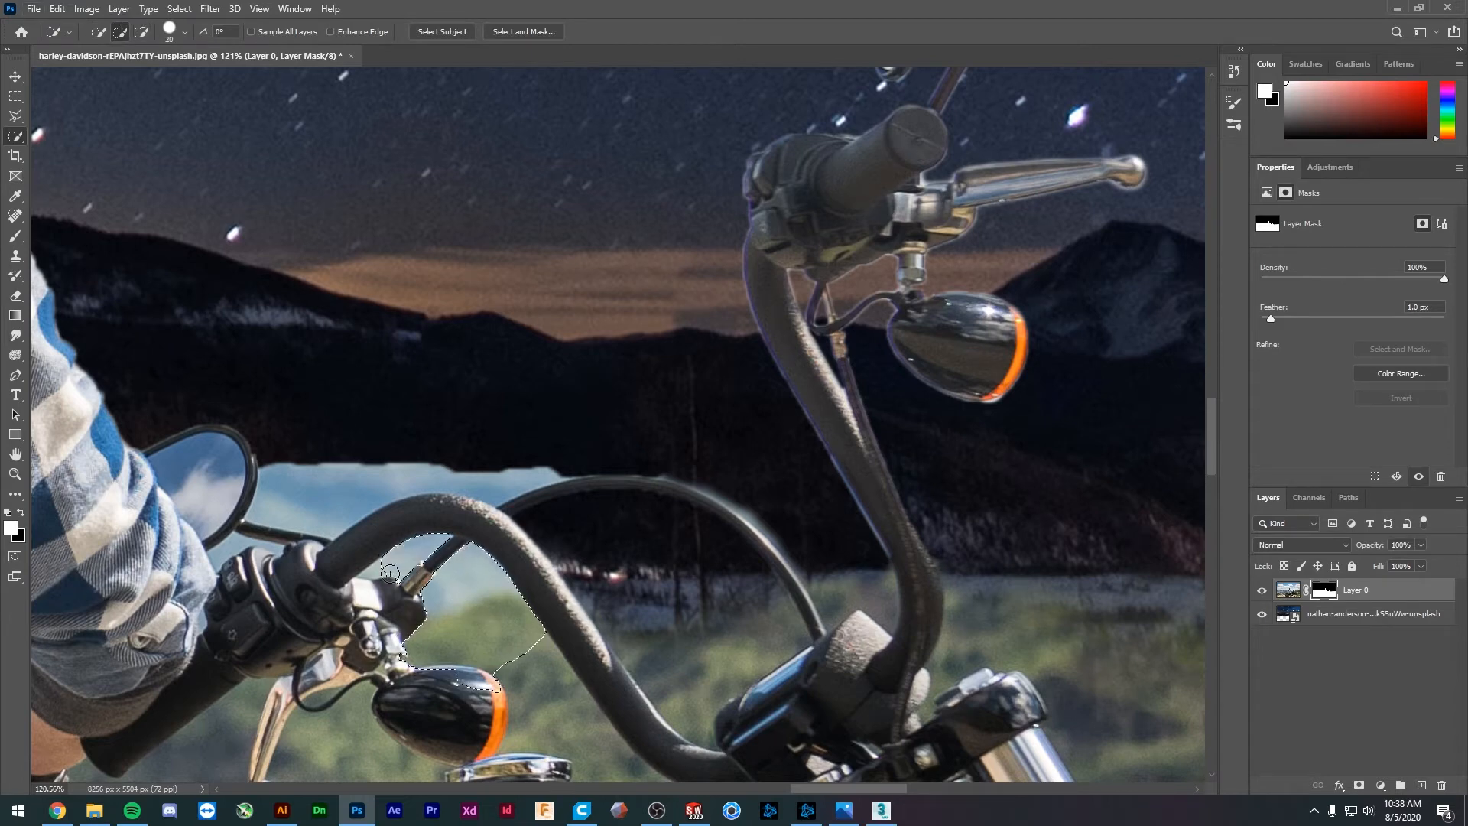
{"action": "left_click", "coordinate": [380, 570]}
{"action": "key", "text": "e"}
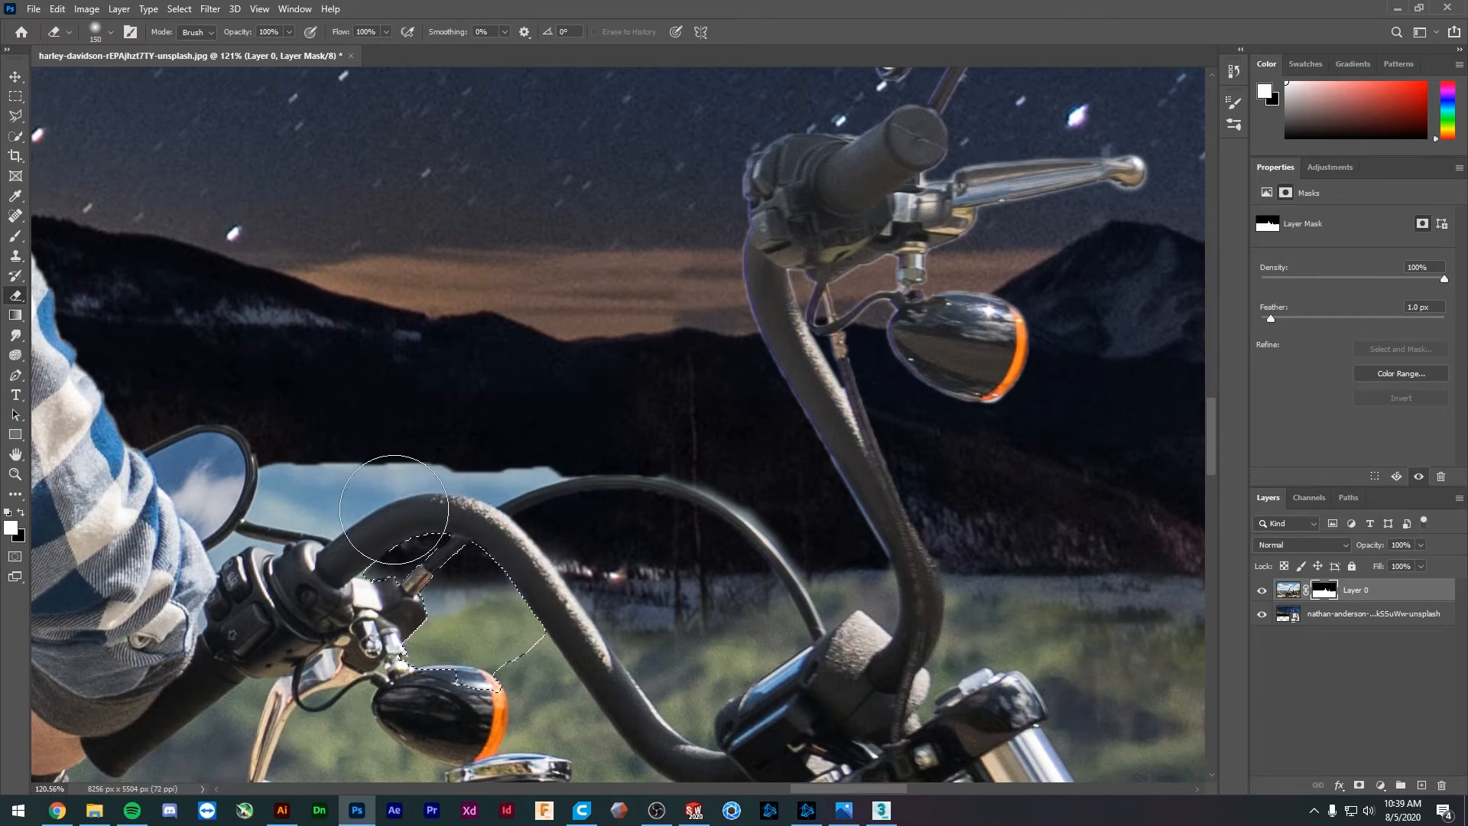
{"action": "key", "text": "ctrl+d"}
- Quick-select the daytime sky enclosed by the mirror, handlebar curve and cable on Layer 0's image
{"action": "left_click", "coordinate": [1287, 591]}
{"action": "key", "text": "w"}
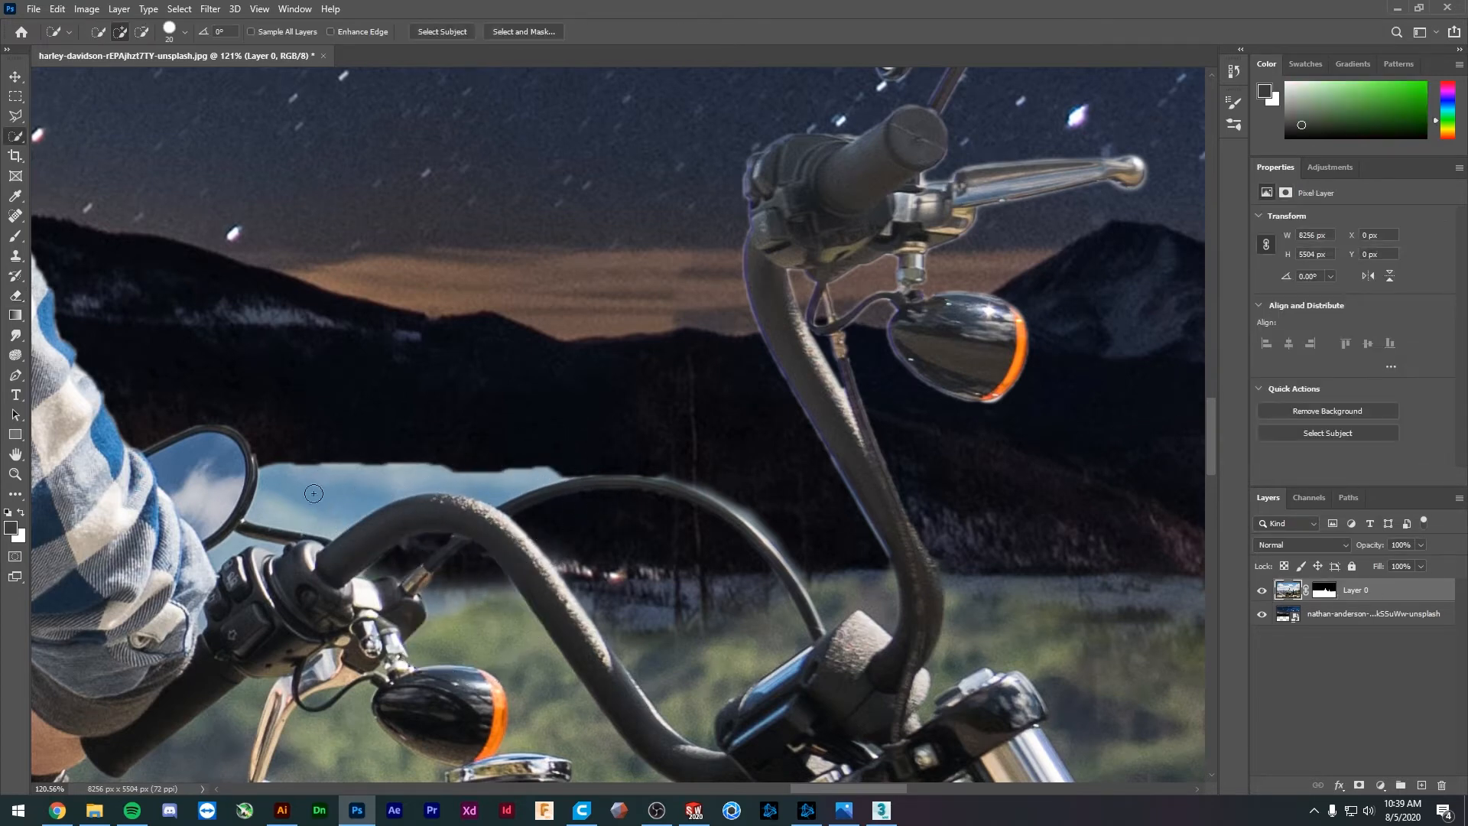
{"action": "mouse_move", "coordinate": [313, 493]}
{"action": "left_mouse_down"}
{"action": "mouse_move", "coordinate": [299, 500]}
{"action": "mouse_move", "coordinate": [564, 472]}
{"action": "left_mouse_up"}
- Try to erase the selected sky directly on Layer 0's image with the 150 px Eraser, and deselect
{"action": "key", "text": "e"}
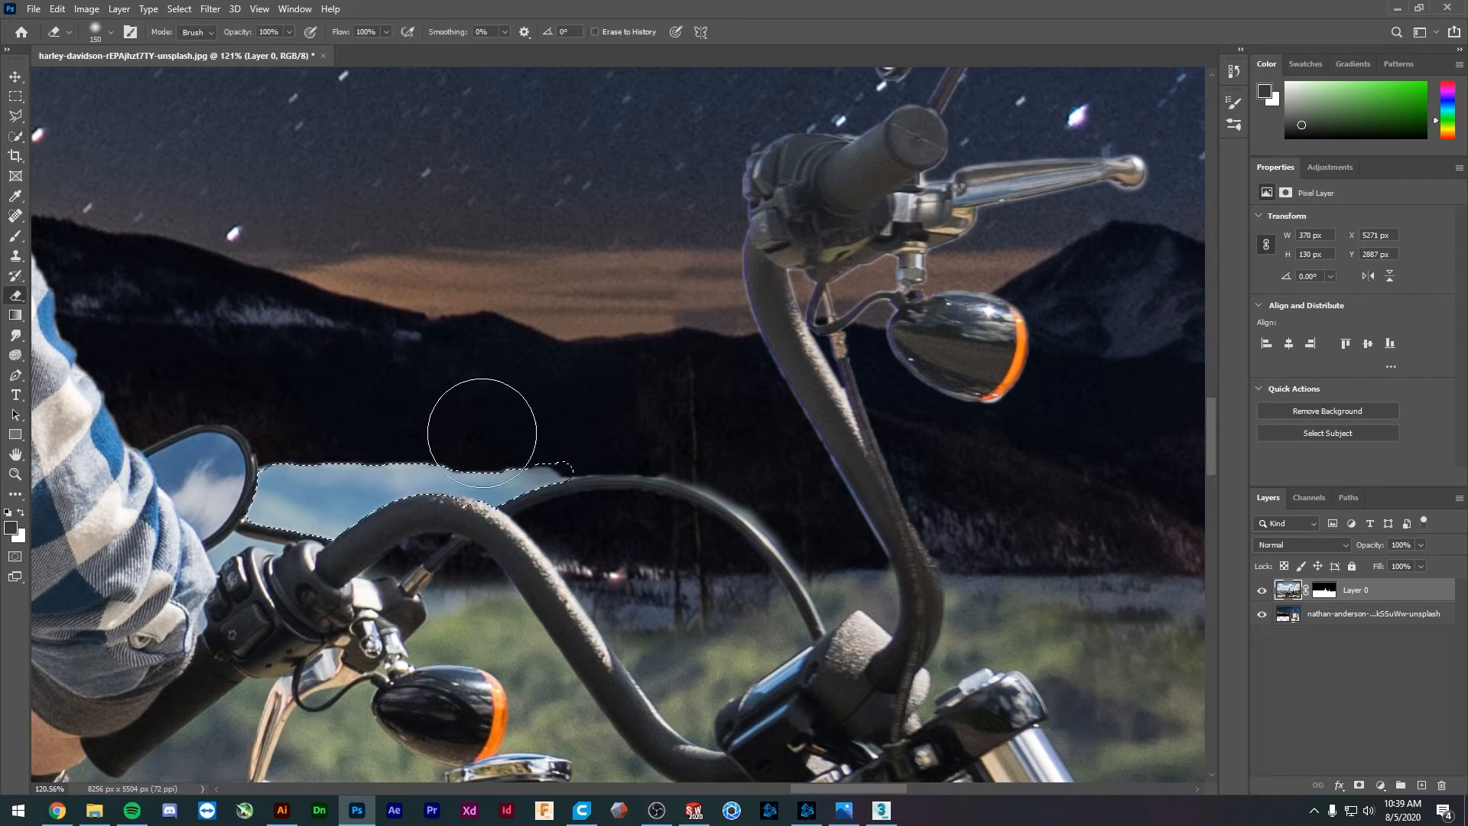
{"action": "mouse_move", "coordinate": [482, 433]}
{"action": "left_mouse_down"}
{"action": "mouse_move", "coordinate": [297, 438]}
{"action": "mouse_move", "coordinate": [314, 431]}
{"action": "mouse_move", "coordinate": [263, 448]}
{"action": "mouse_move", "coordinate": [336, 458]}
{"action": "mouse_move", "coordinate": [336, 475]}
{"action": "mouse_move", "coordinate": [293, 485]}
{"action": "mouse_move", "coordinate": [505, 456]}
{"action": "left_mouse_up"}
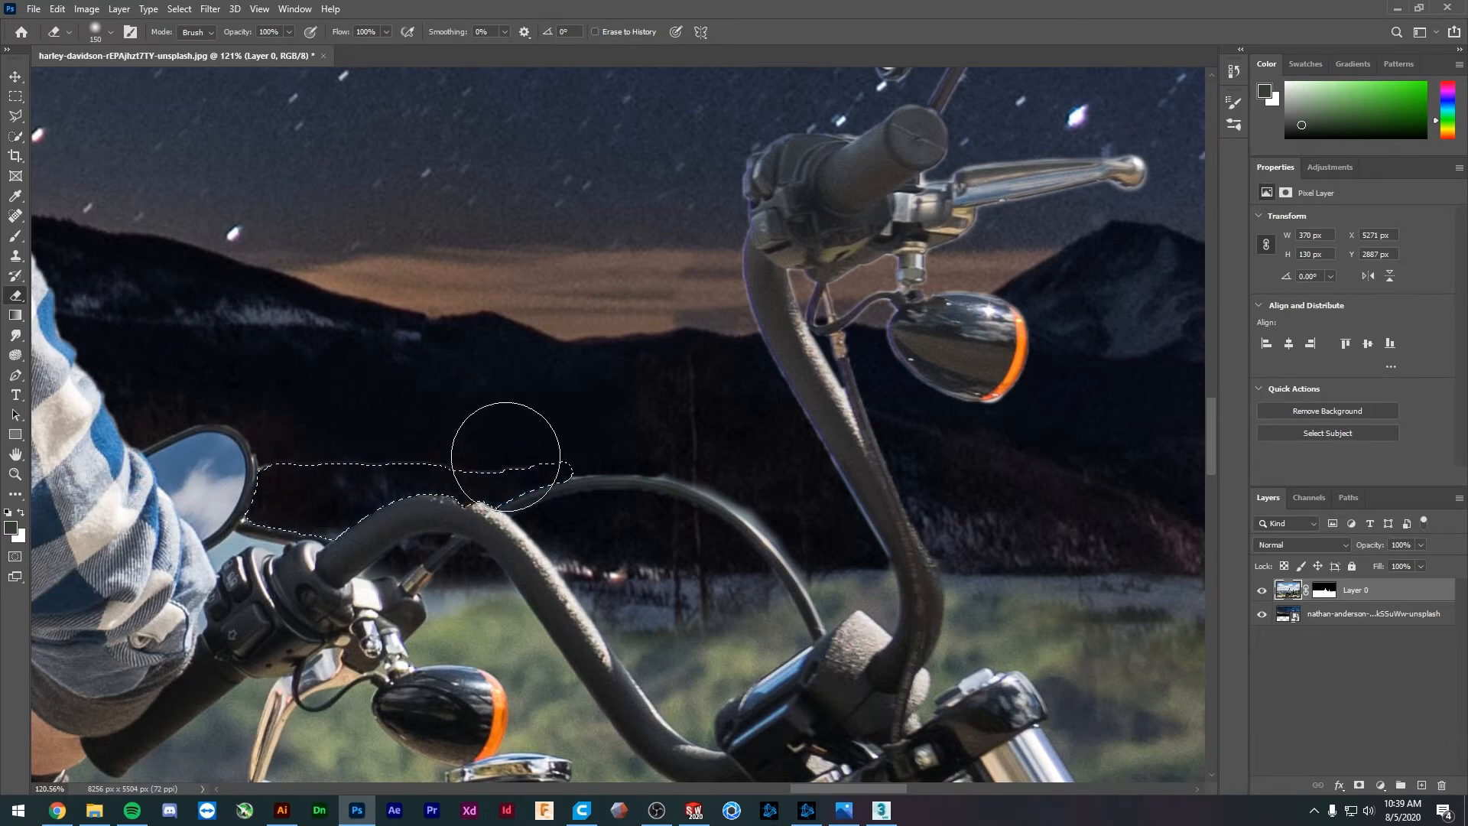
{"action": "key", "text": "ctrl+d"}
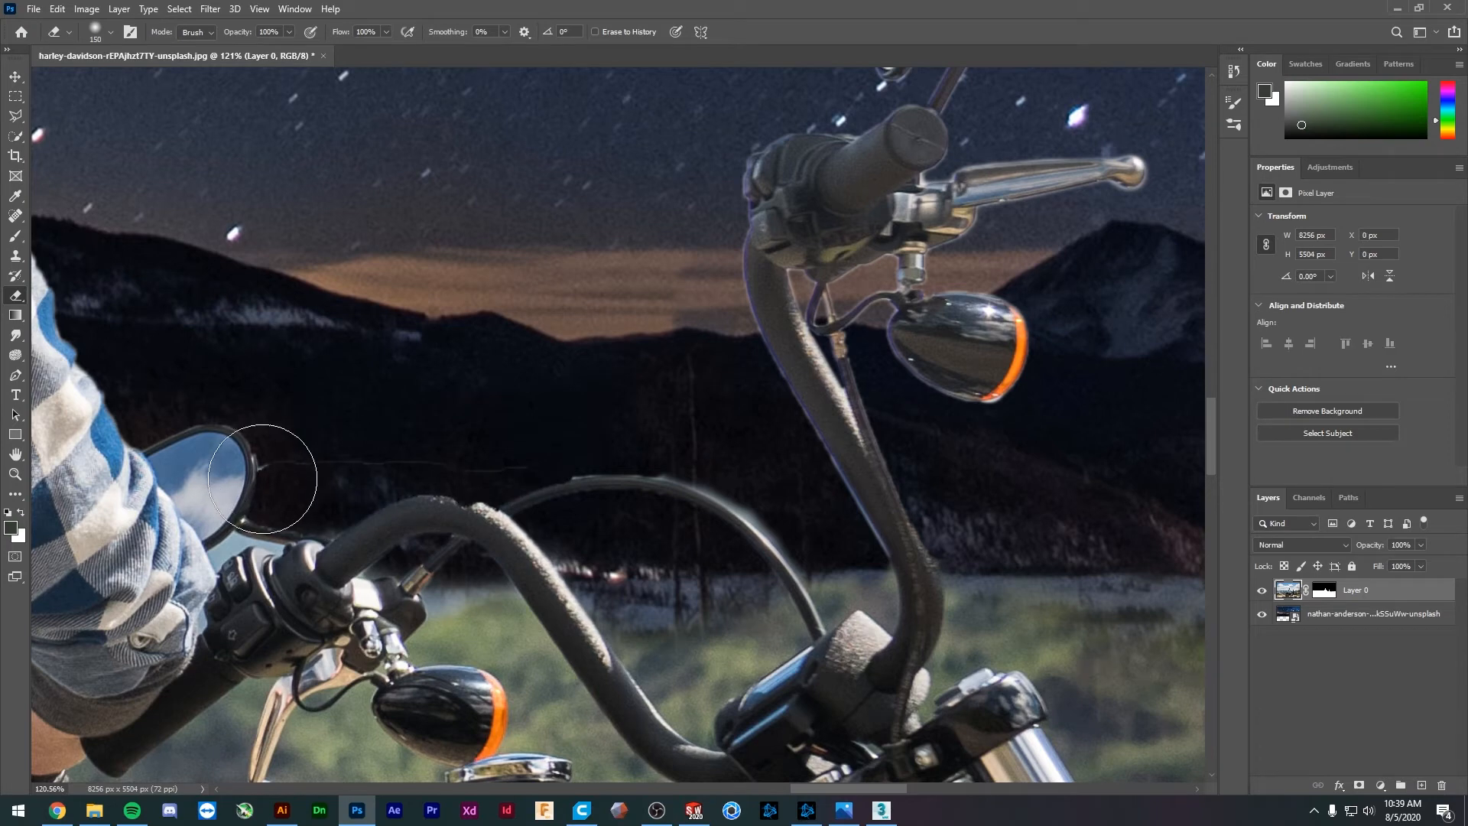
- Try to touch up the handlebar curve's upper edge on the mask with a small white Brush, and undo back to the sky selection
{"action": "key", "text": "bracketleft"}
{"action": "key", "text": "bracketleft"}
{"action": "key", "text": "bracketleft"}
{"action": "key", "text": "bracketleft"}
{"action": "key", "text": "bracketleft"}
{"action": "key", "text": "bracketleft"}
{"action": "key", "text": "b"}
{"action": "mouse_move", "coordinate": [355, 468]}
{"action": "left_mouse_down"}
{"action": "mouse_move", "coordinate": [398, 535]}
{"action": "mouse_move", "coordinate": [413, 657]}
{"action": "left_mouse_up"}
{"action": "left_click_drag", "start_coordinate": [412, 658], "coordinate": [449, 549]}
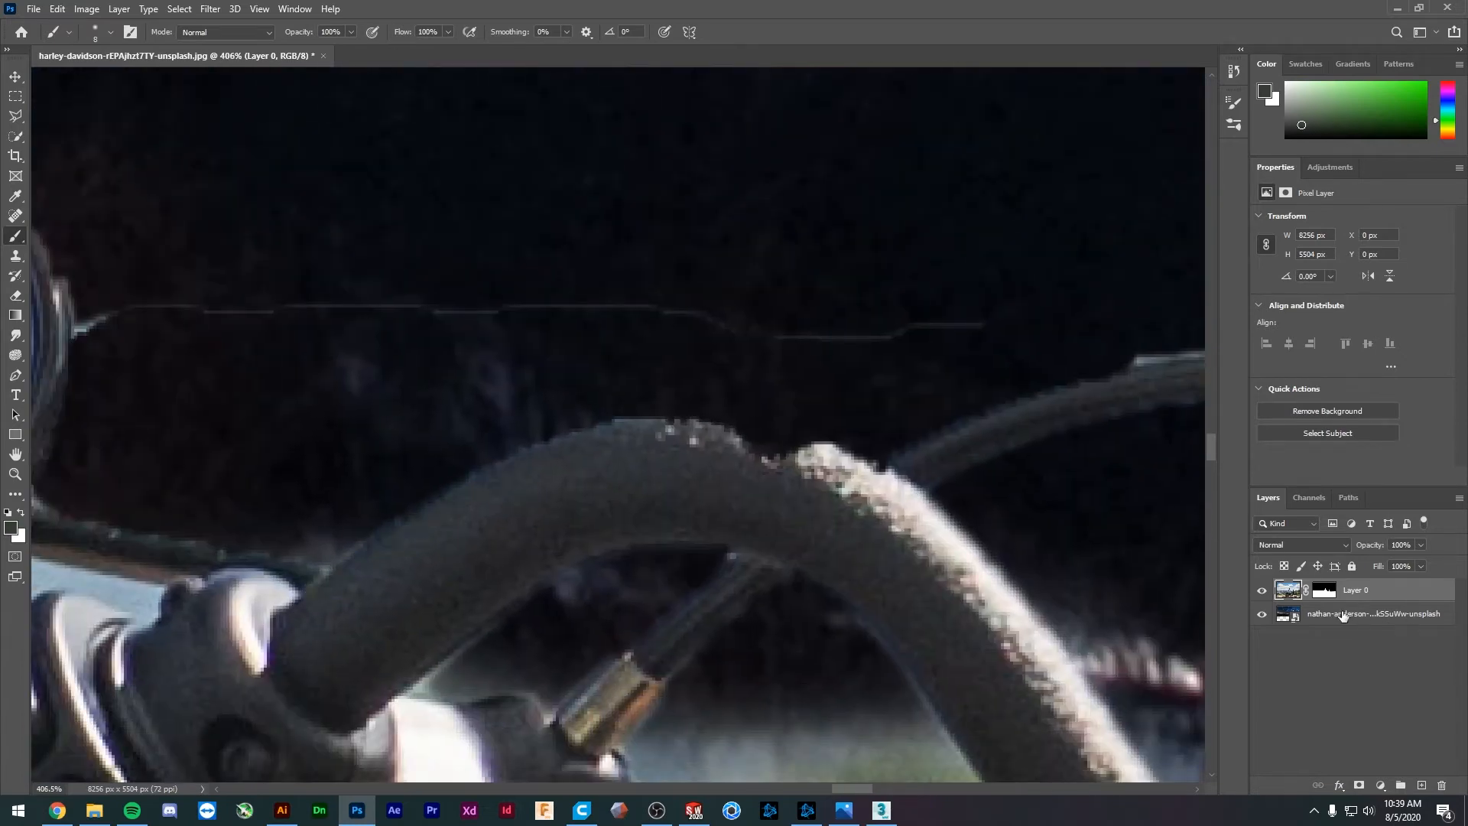
{"action": "left_click", "coordinate": [1324, 589]}
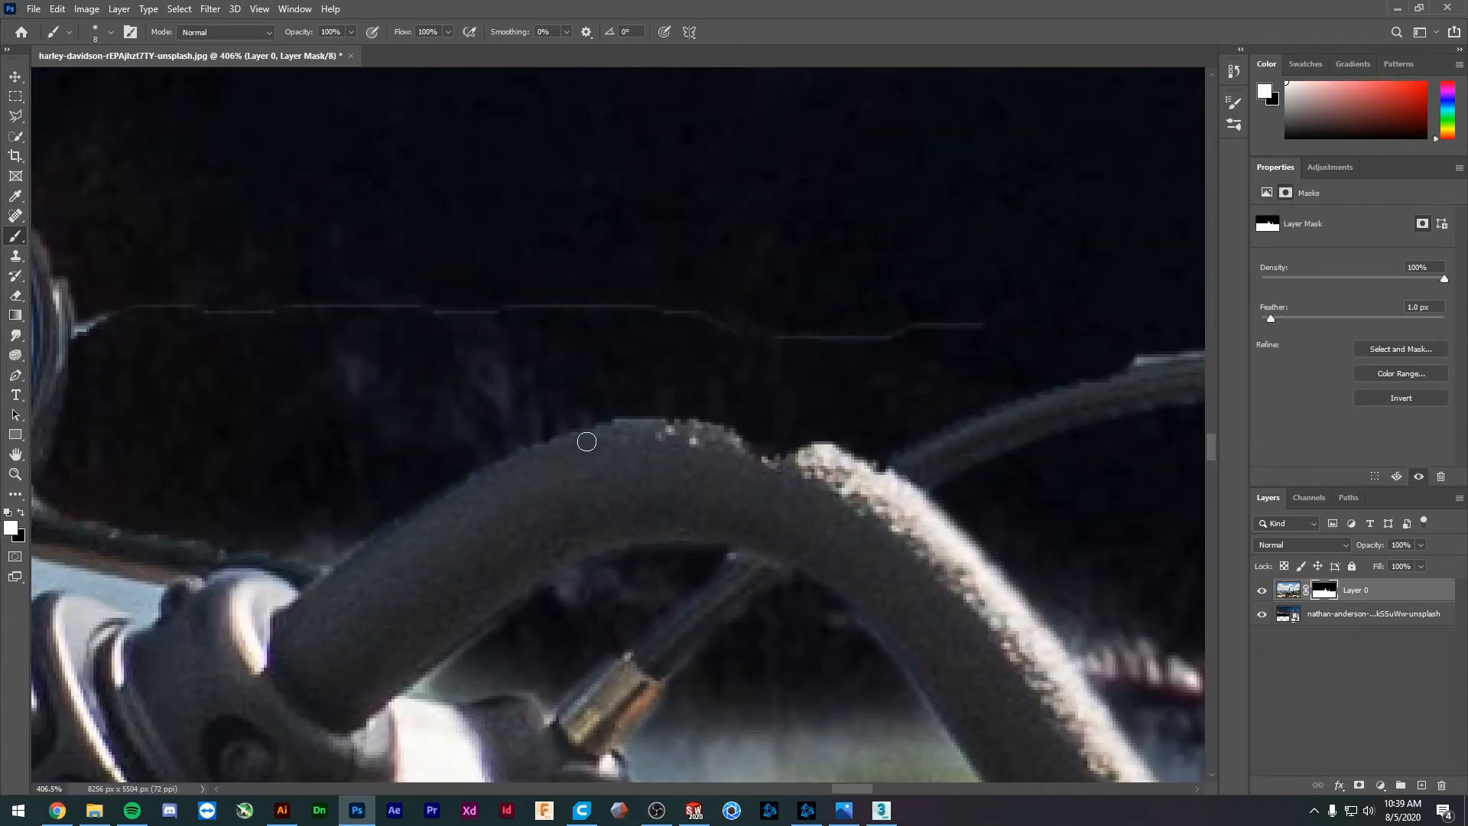
{"action": "left_click_drag", "start_coordinate": [947, 604], "coordinate": [795, 599]}
{"action": "key", "text": "ctrl+z"}
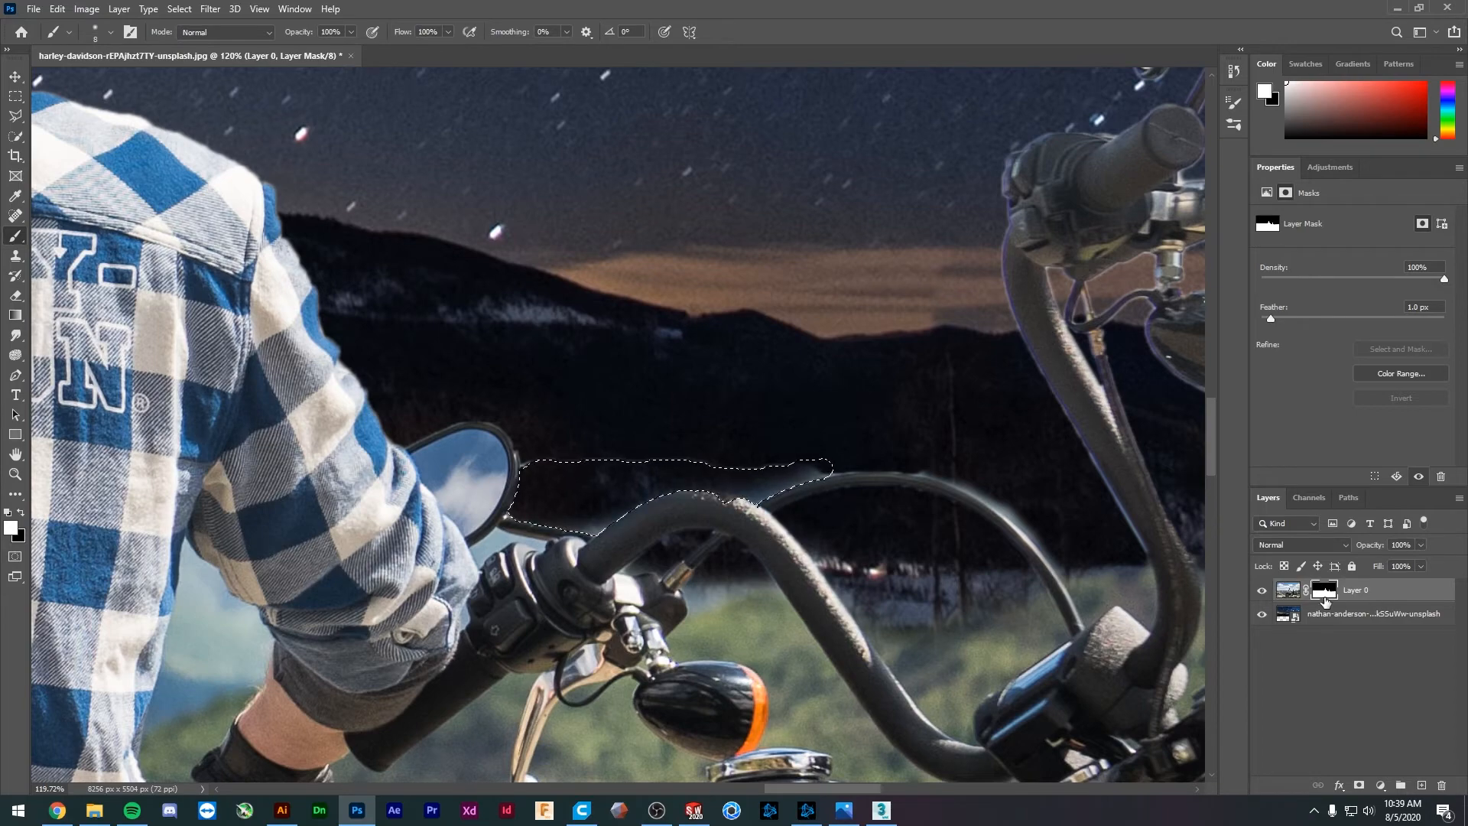
- Deselect, erase the thin daylight line between mirror and cable on the mask, and restore the mirror's outer rim with a small white Brush
{"action": "scroll", "coordinate": [750, 503], "scroll_direction": "up", "scroll_amount": 5}
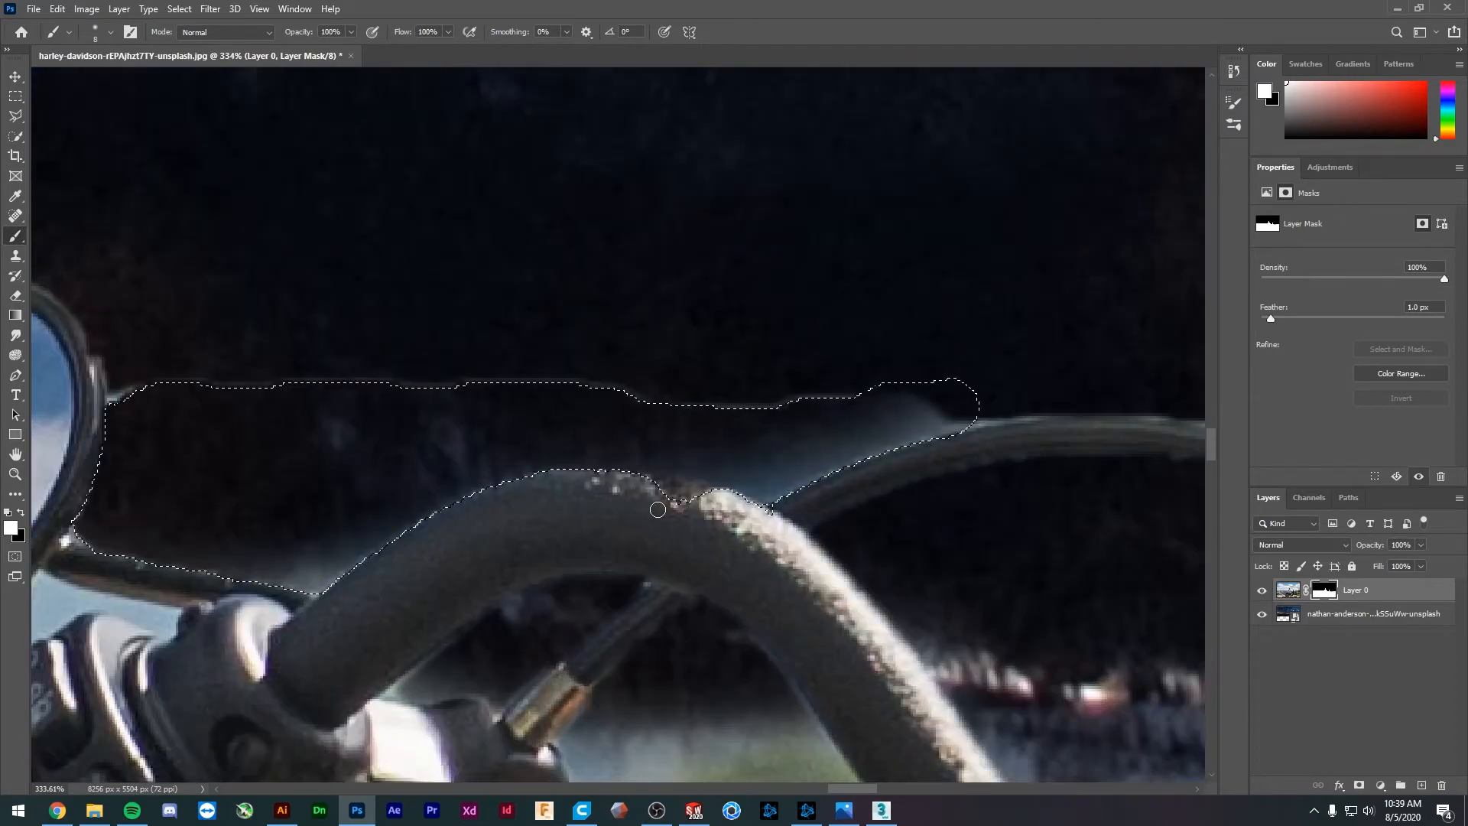
{"action": "key", "text": "ctrl+d"}
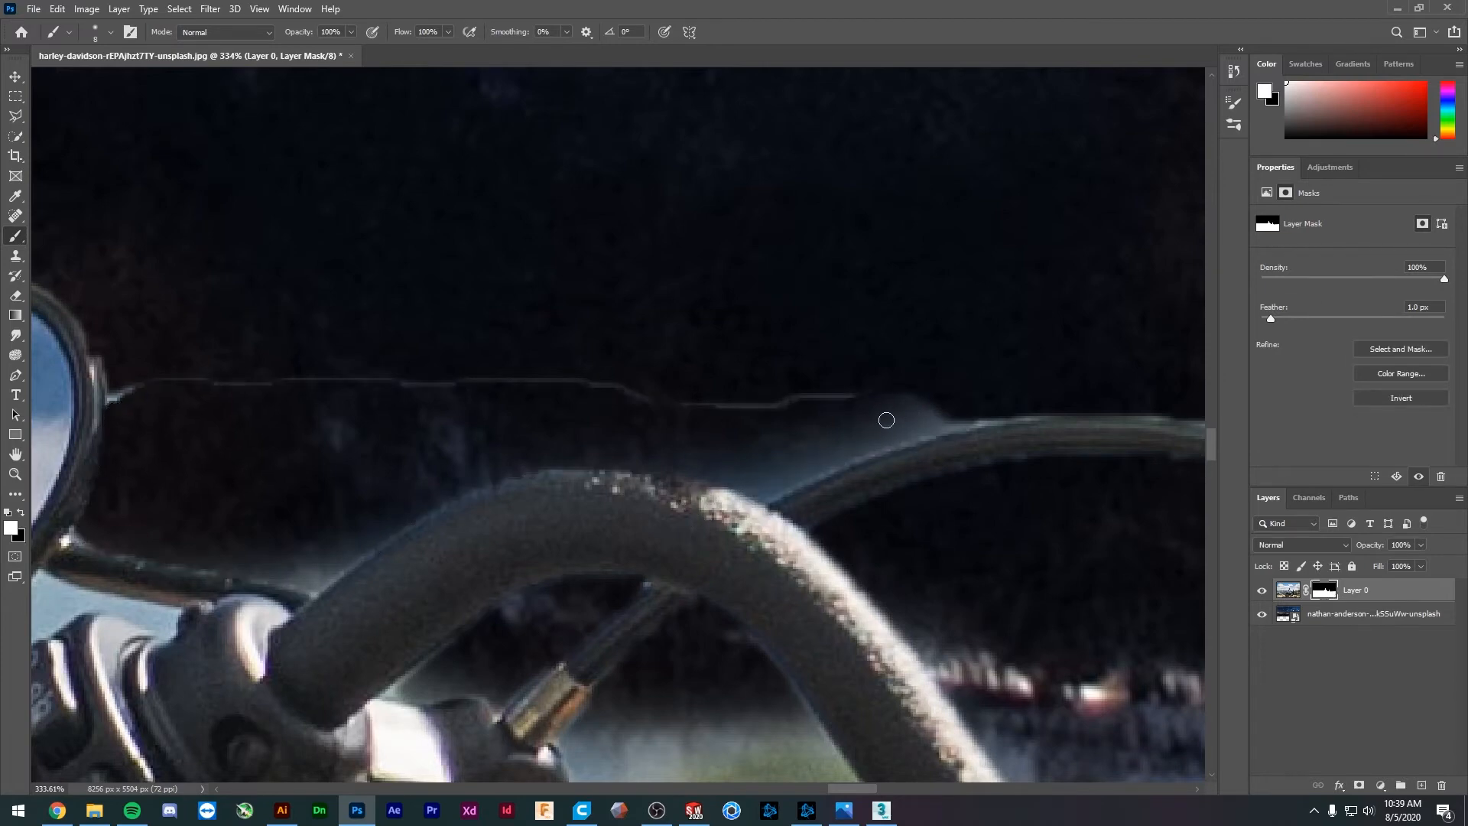
{"action": "key", "text": "e"}
{"action": "mouse_move", "coordinate": [886, 420]}
{"action": "left_mouse_down"}
{"action": "mouse_move", "coordinate": [801, 392]}
{"action": "mouse_move", "coordinate": [719, 413]}
{"action": "mouse_move", "coordinate": [830, 391]}
{"action": "mouse_move", "coordinate": [682, 375]}
{"action": "mouse_move", "coordinate": [169, 373]}
{"action": "mouse_move", "coordinate": [117, 394]}
{"action": "mouse_move", "coordinate": [109, 363]}
{"action": "mouse_move", "coordinate": [132, 408]}
{"action": "left_mouse_up"}
{"action": "key", "text": "bracketleft"}
{"action": "key", "text": "bracketleft"}
{"action": "key", "text": "bracketleft"}
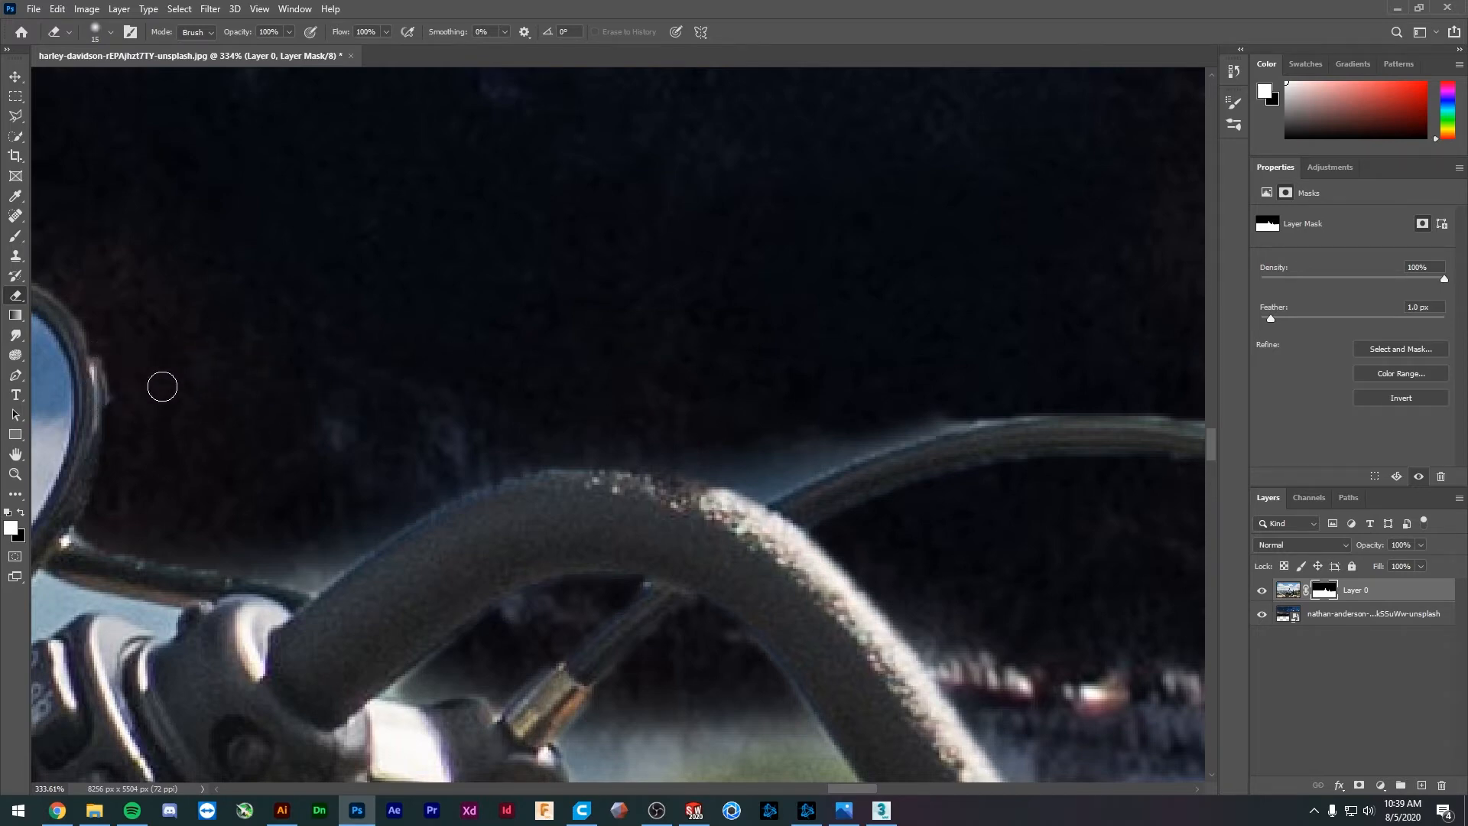
{"action": "key", "text": "b"}
{"action": "left_click_drag", "start_coordinate": [87, 344], "coordinate": [85, 351]}
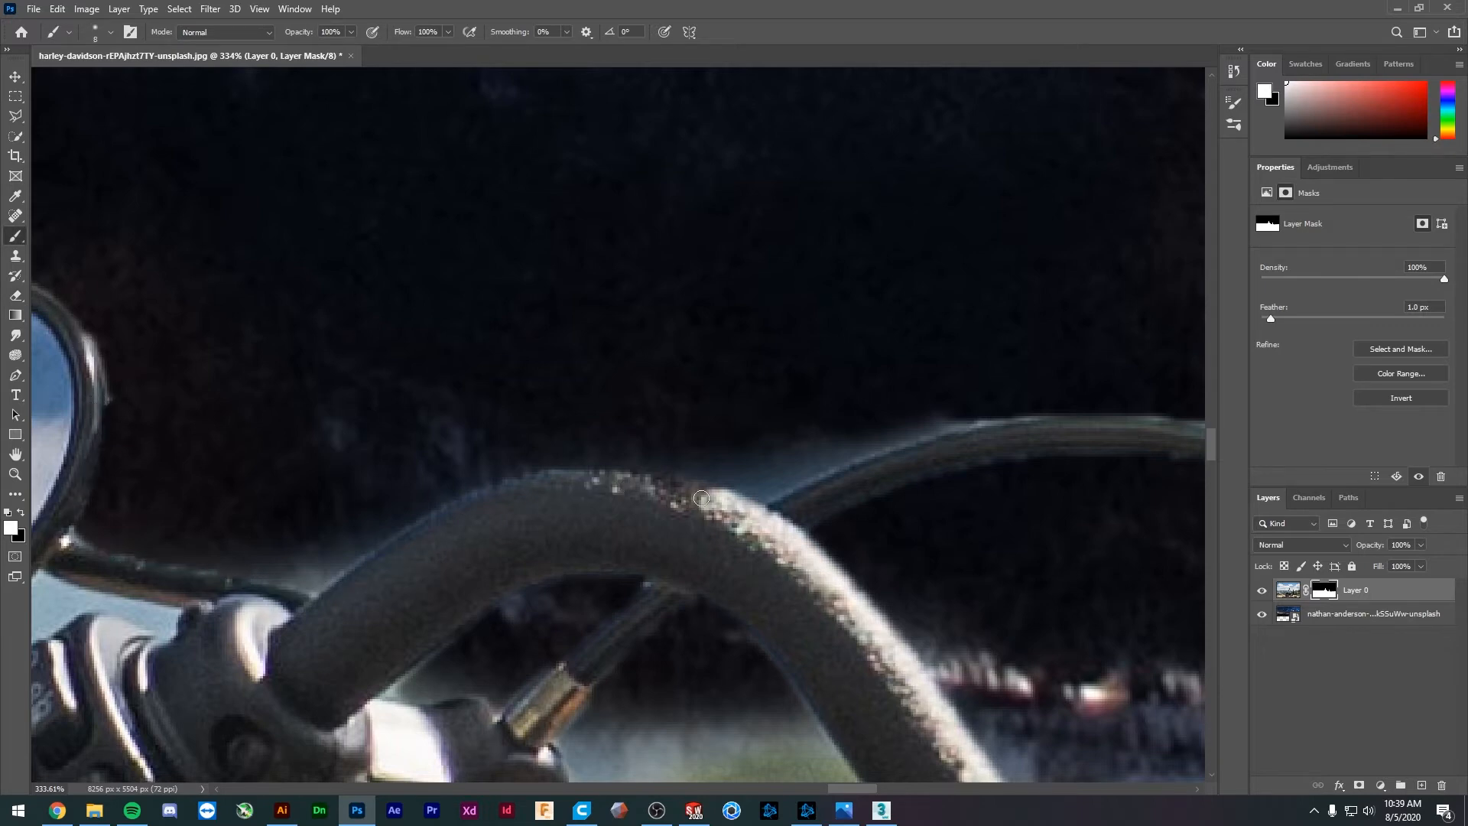
- Erase the bluish halo above the handlebar curve and along the rising cable on the mask with a small Eraser
{"action": "key", "text": "e"}
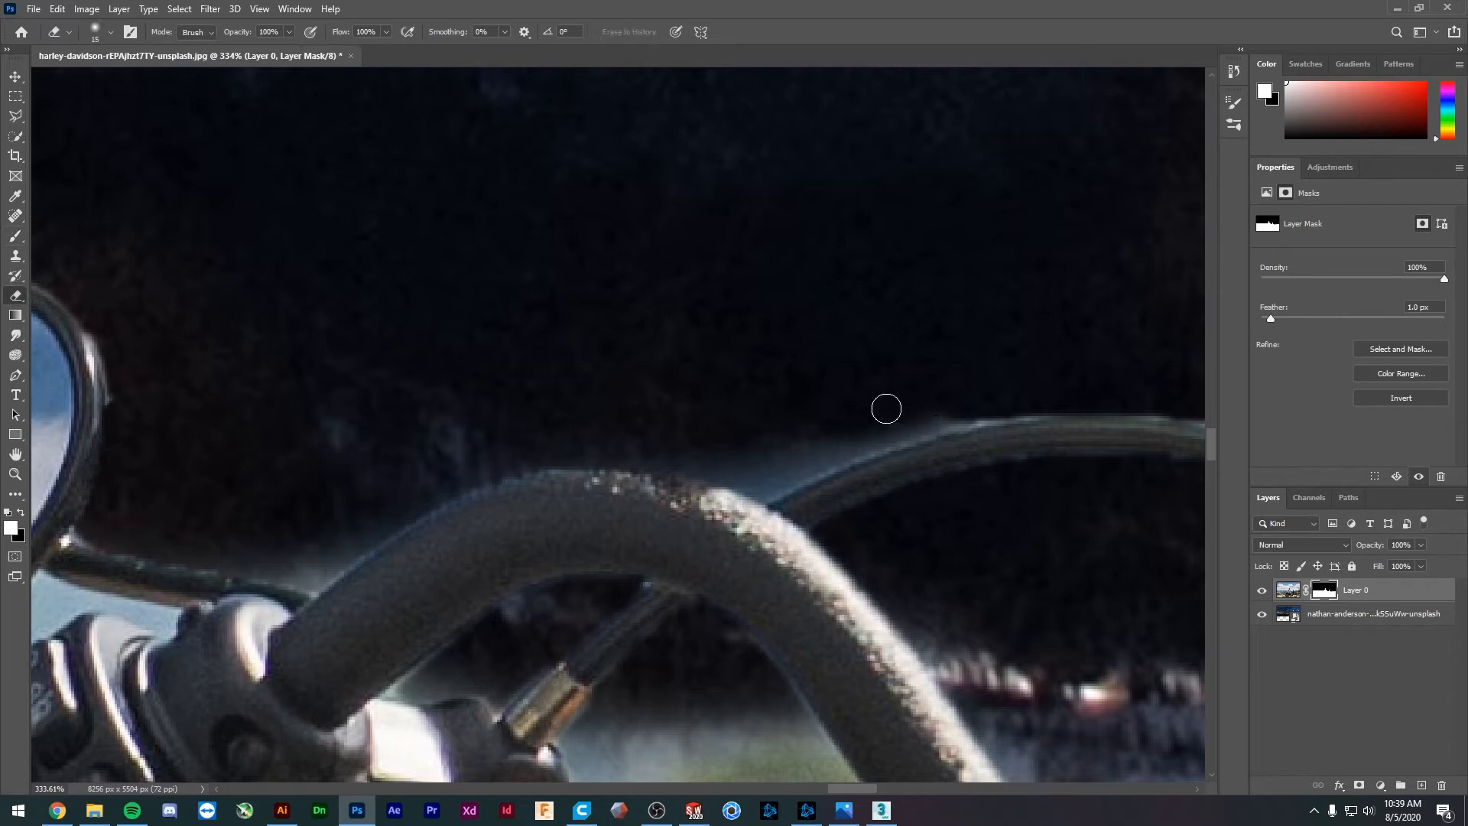
{"action": "mouse_move", "coordinate": [829, 429]}
{"action": "left_mouse_down"}
{"action": "mouse_move", "coordinate": [748, 468]}
{"action": "mouse_move", "coordinate": [755, 478]}
{"action": "mouse_move", "coordinate": [902, 417]}
{"action": "left_mouse_up"}
{"action": "left_click_drag", "start_coordinate": [734, 475], "coordinate": [594, 457]}
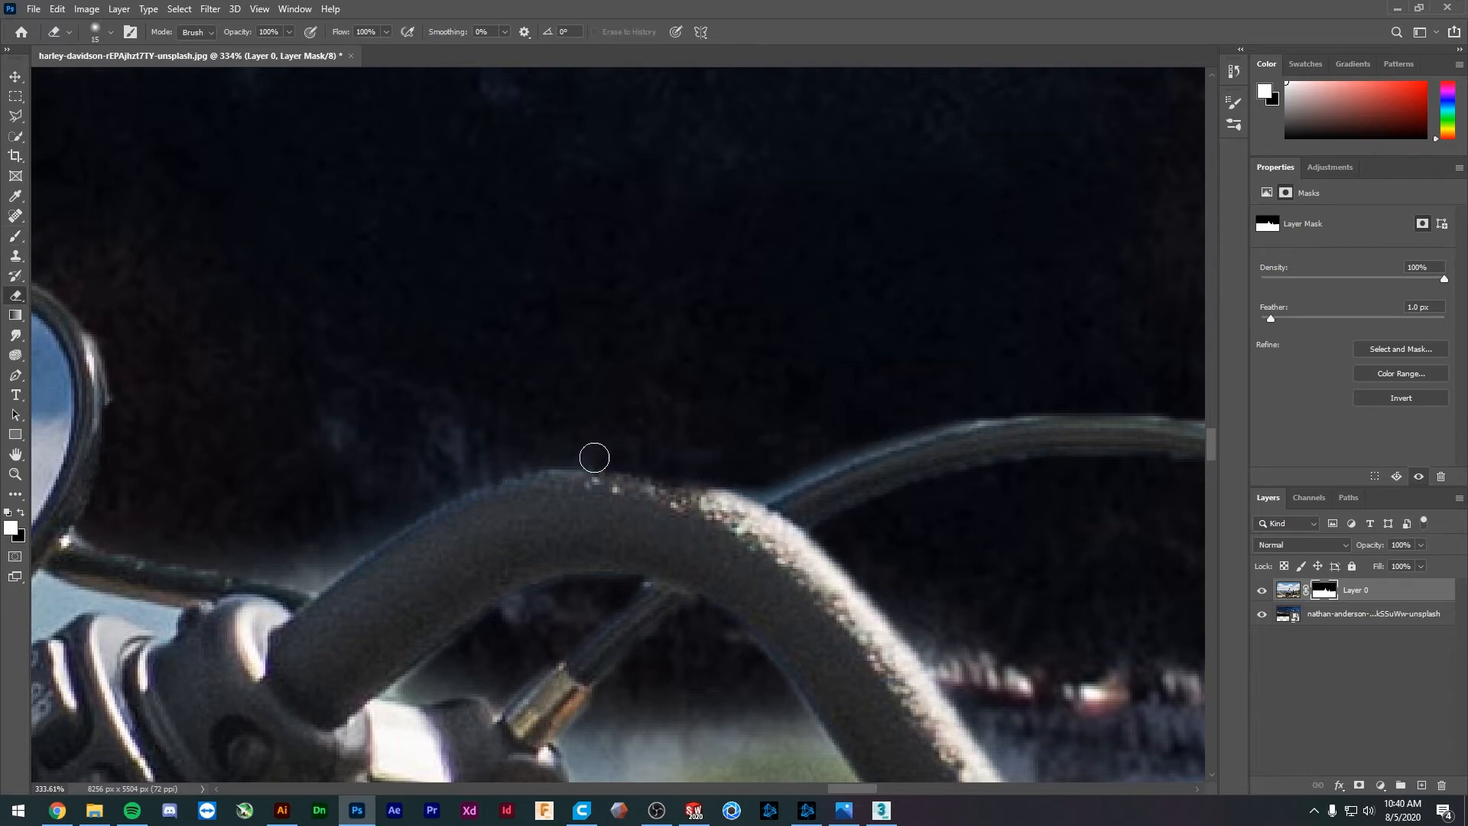
{"action": "key", "text": "ctrl+z"}
{"action": "left_click_drag", "start_coordinate": [745, 472], "coordinate": [586, 452]}
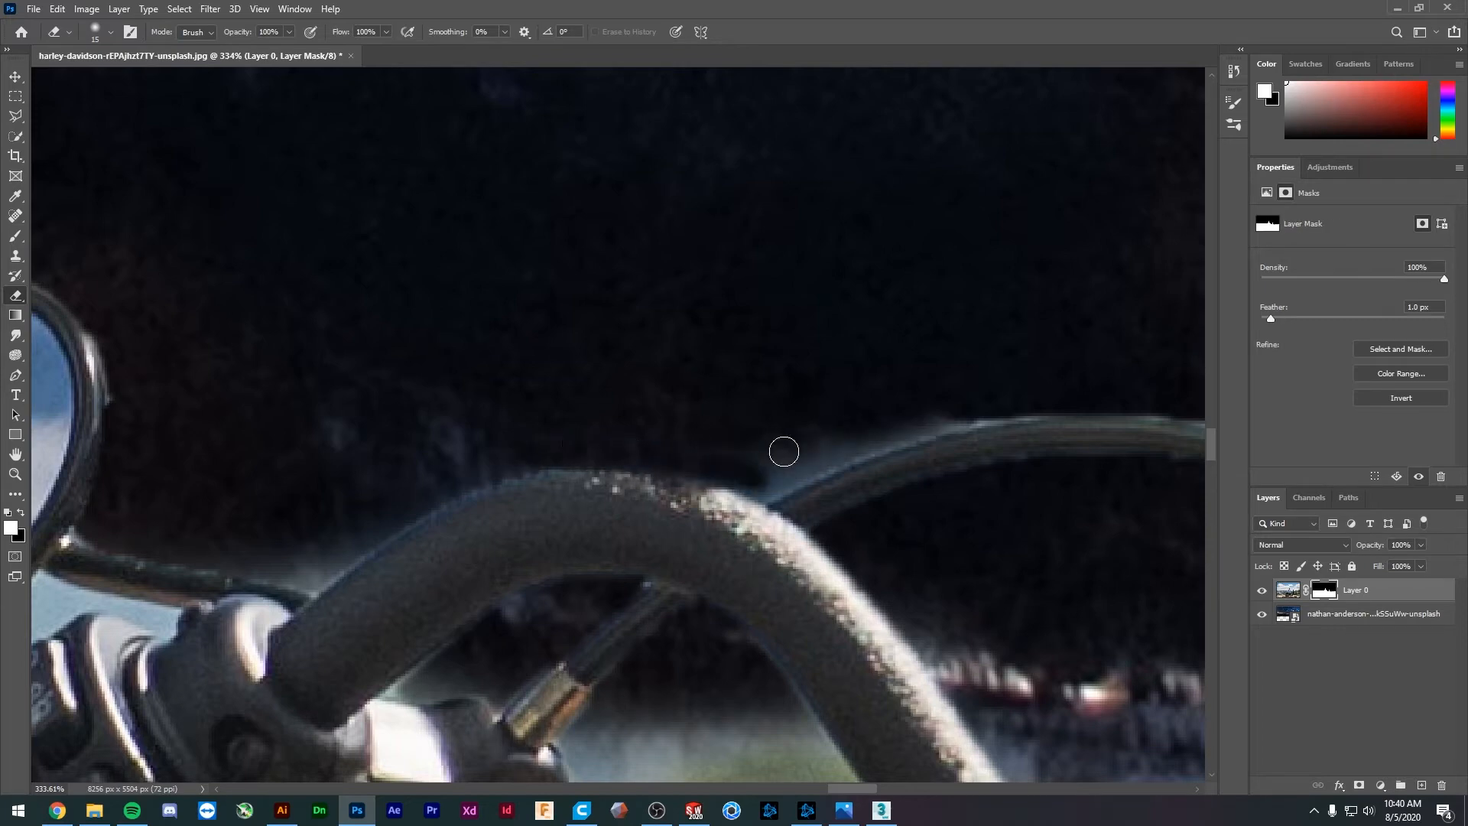
{"action": "mouse_move", "coordinate": [795, 451]}
{"action": "left_mouse_down"}
{"action": "mouse_move", "coordinate": [757, 474]}
{"action": "mouse_move", "coordinate": [920, 416]}
{"action": "left_mouse_up"}
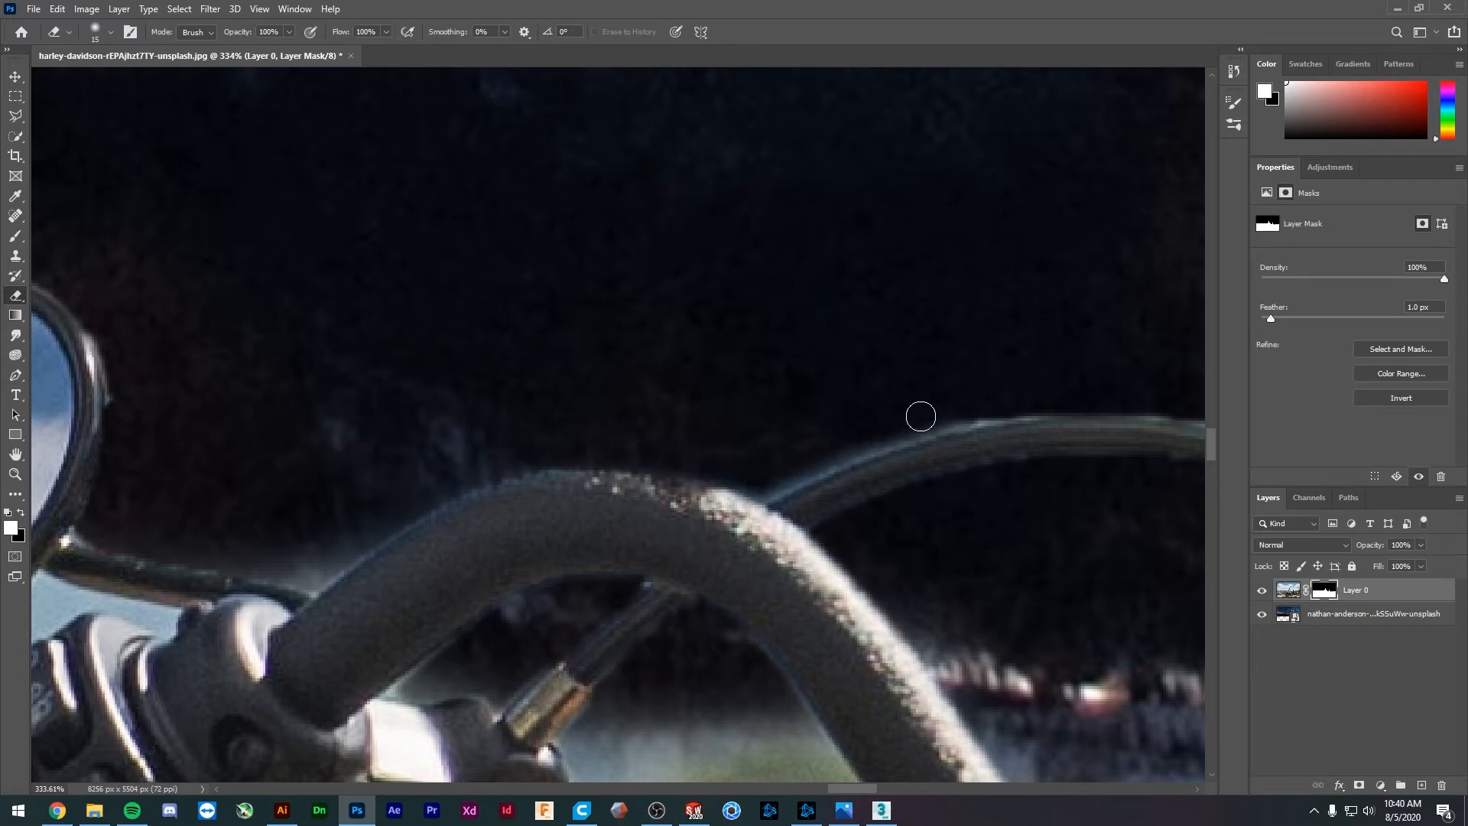
- Restore the upper edge of the arched cable on the layer mask with a small white Brush
{"action": "left_click_drag", "start_coordinate": [1023, 405], "coordinate": [585, 419]}
{"action": "key", "text": "b"}
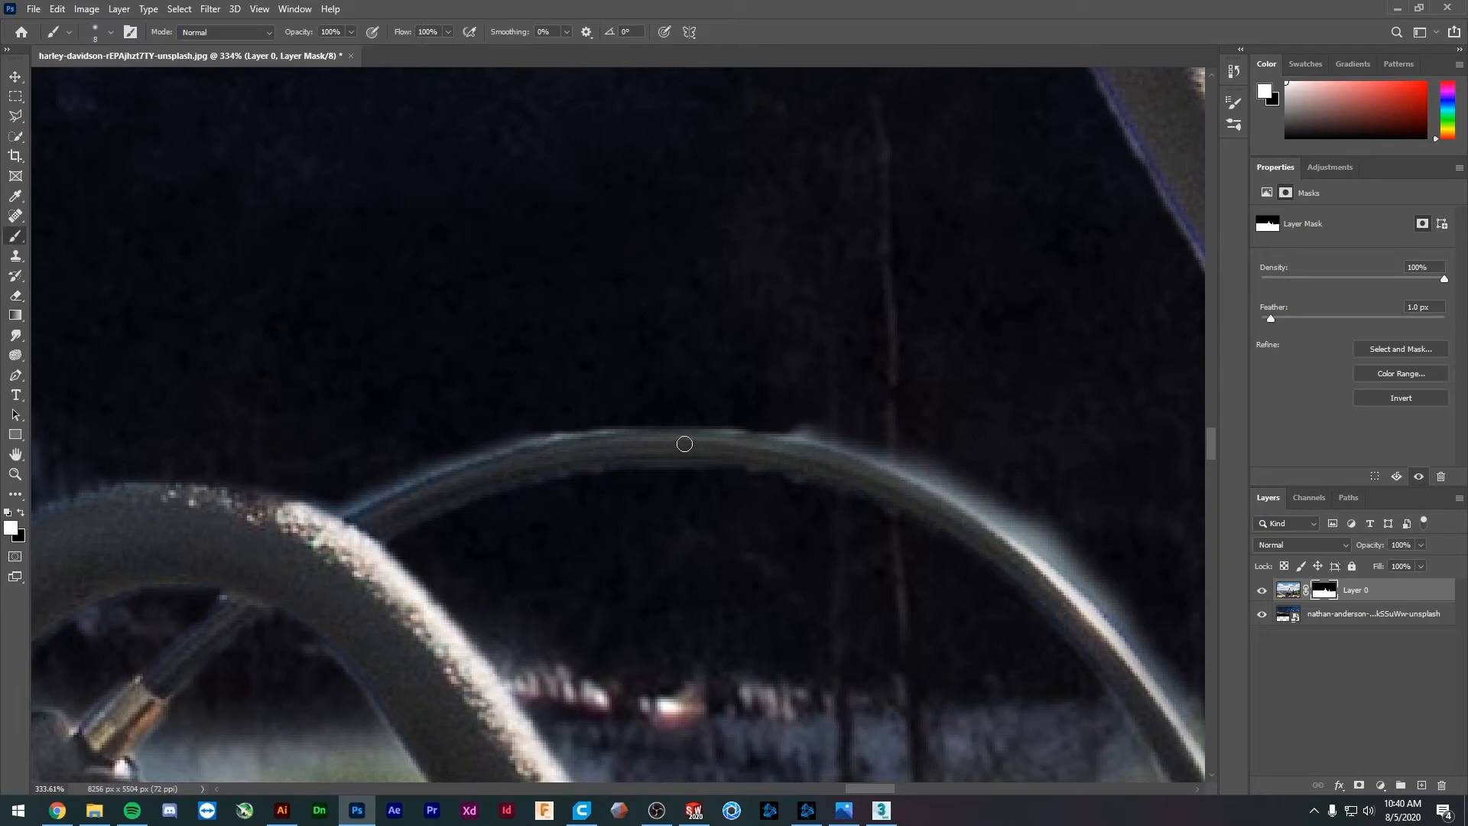
{"action": "mouse_move", "coordinate": [820, 451]}
{"action": "left_mouse_down"}
{"action": "mouse_move", "coordinate": [696, 432]}
{"action": "mouse_move", "coordinate": [538, 443]}
{"action": "mouse_move", "coordinate": [325, 509]}
{"action": "left_mouse_up"}
- Erase the pale daytime sky along the horizon behind the lake on the layer mask with a 500 px Eraser
{"action": "key", "text": "e"}
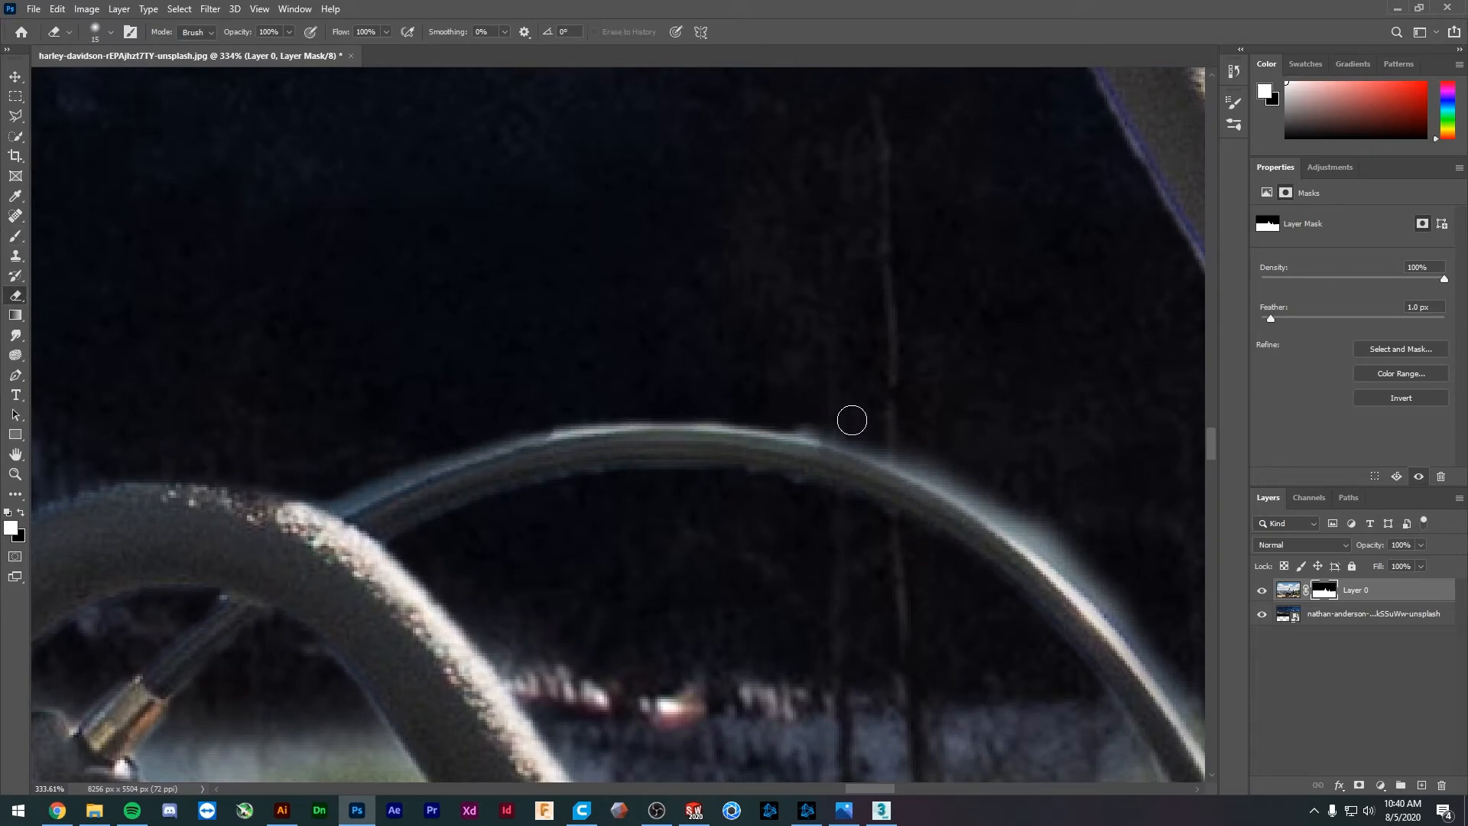
{"action": "scroll", "coordinate": [1032, 523], "scroll_direction": "down", "scroll_amount": 5}
{"action": "left_click_drag", "start_coordinate": [1121, 632], "coordinate": [924, 548]}
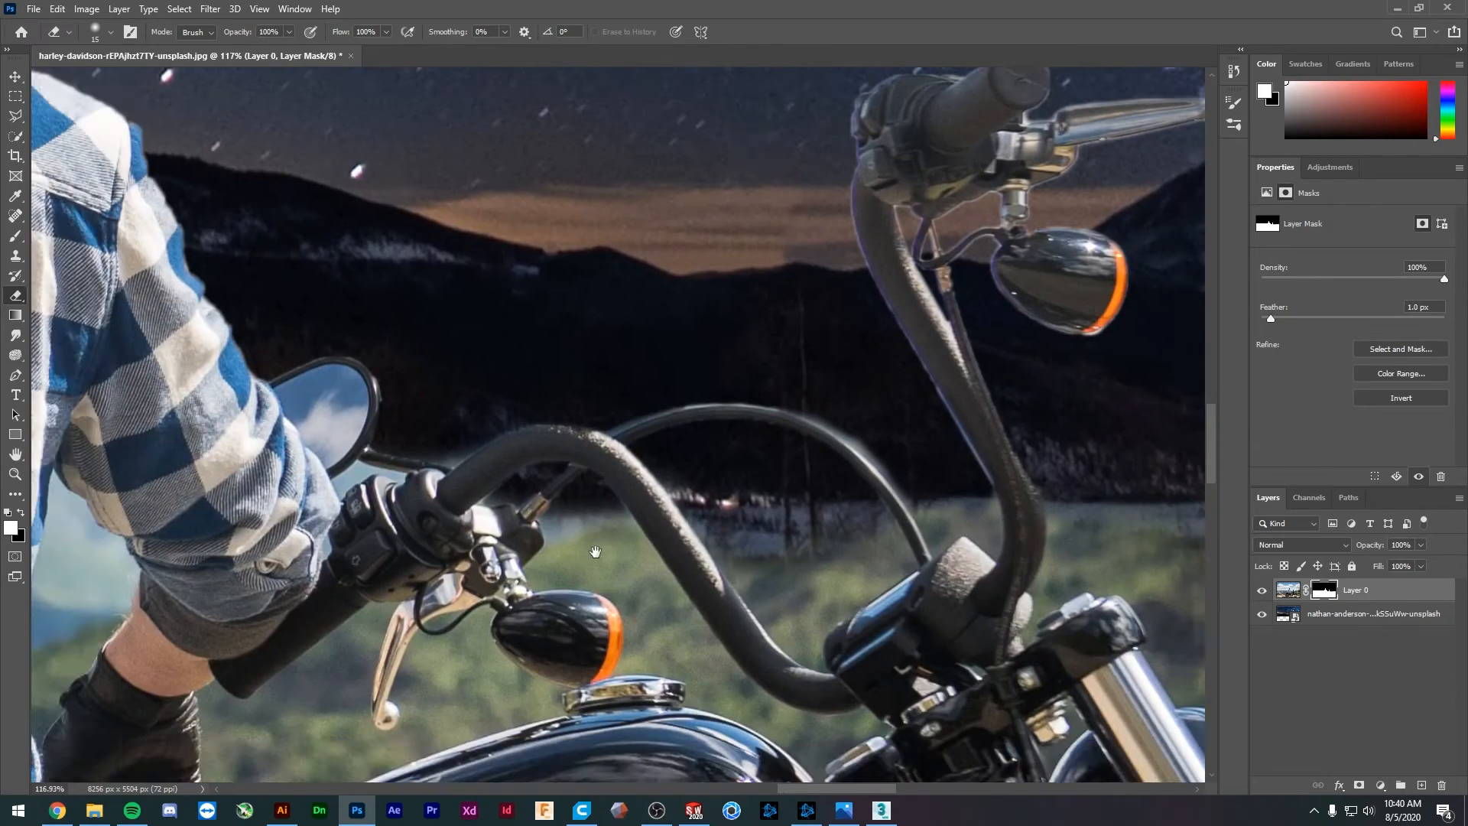
{"action": "scroll", "coordinate": [310, 489], "scroll_direction": "up", "scroll_amount": 6}
{"action": "mouse_move", "coordinate": [330, 508]}
{"action": "left_mouse_down"}
{"action": "mouse_move", "coordinate": [374, 462]}
{"action": "mouse_move", "coordinate": [337, 465]}
{"action": "mouse_move", "coordinate": [419, 416]}
{"action": "left_mouse_up"}
{"action": "key", "text": "b"}
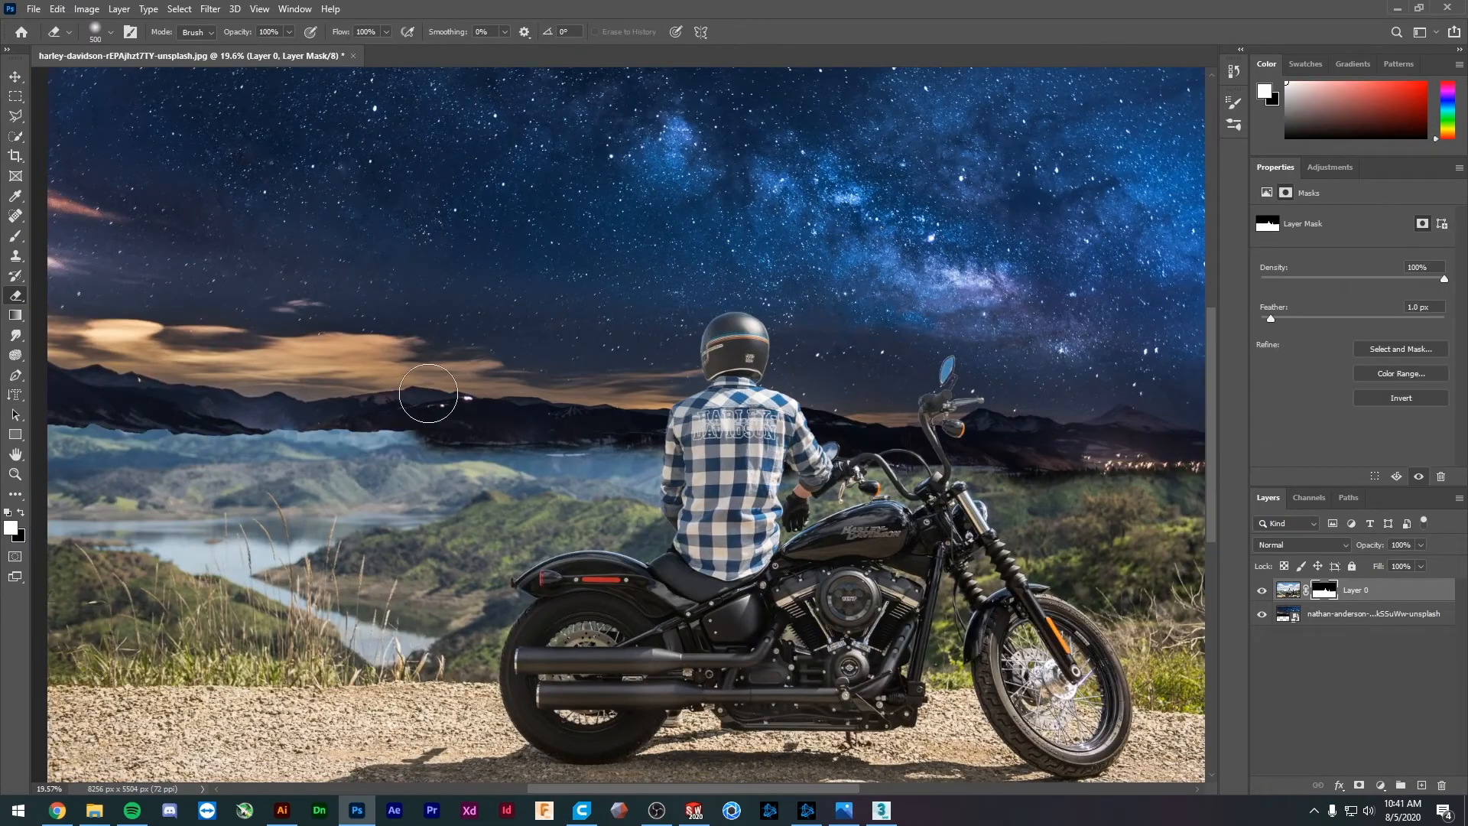
{"action": "mouse_move", "coordinate": [426, 400]}
{"action": "left_mouse_down"}
{"action": "mouse_move", "coordinate": [535, 428]}
{"action": "mouse_move", "coordinate": [430, 425]}
{"action": "mouse_move", "coordinate": [581, 459]}
{"action": "left_mouse_up"}
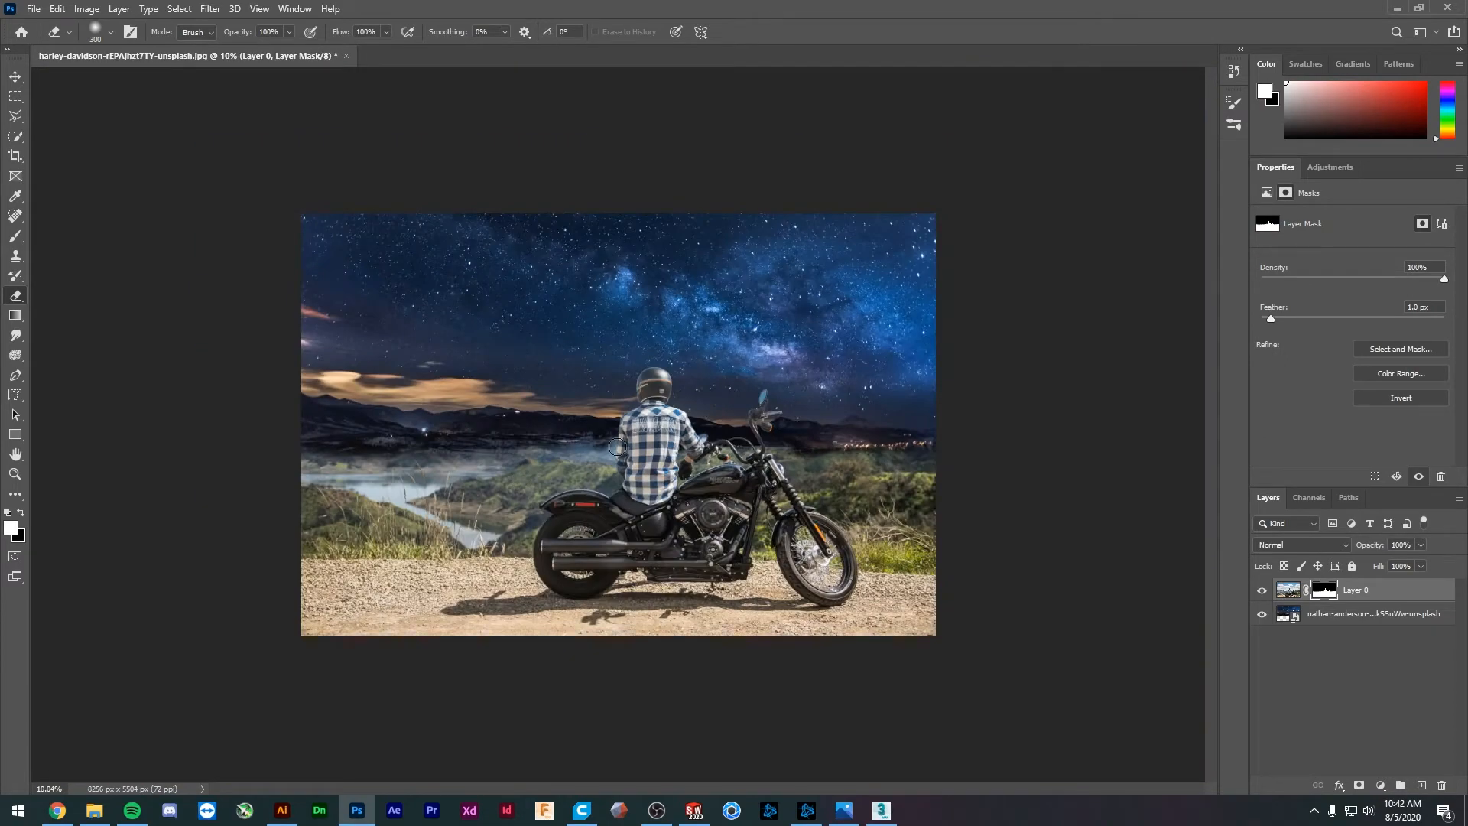
- Quick-select the rider's left sleeve and the adjoining part of the shirt on Layer 0's image, discarding the first trial selection
{"action": "scroll", "coordinate": [604, 449], "scroll_direction": "up", "scroll_amount": 5}
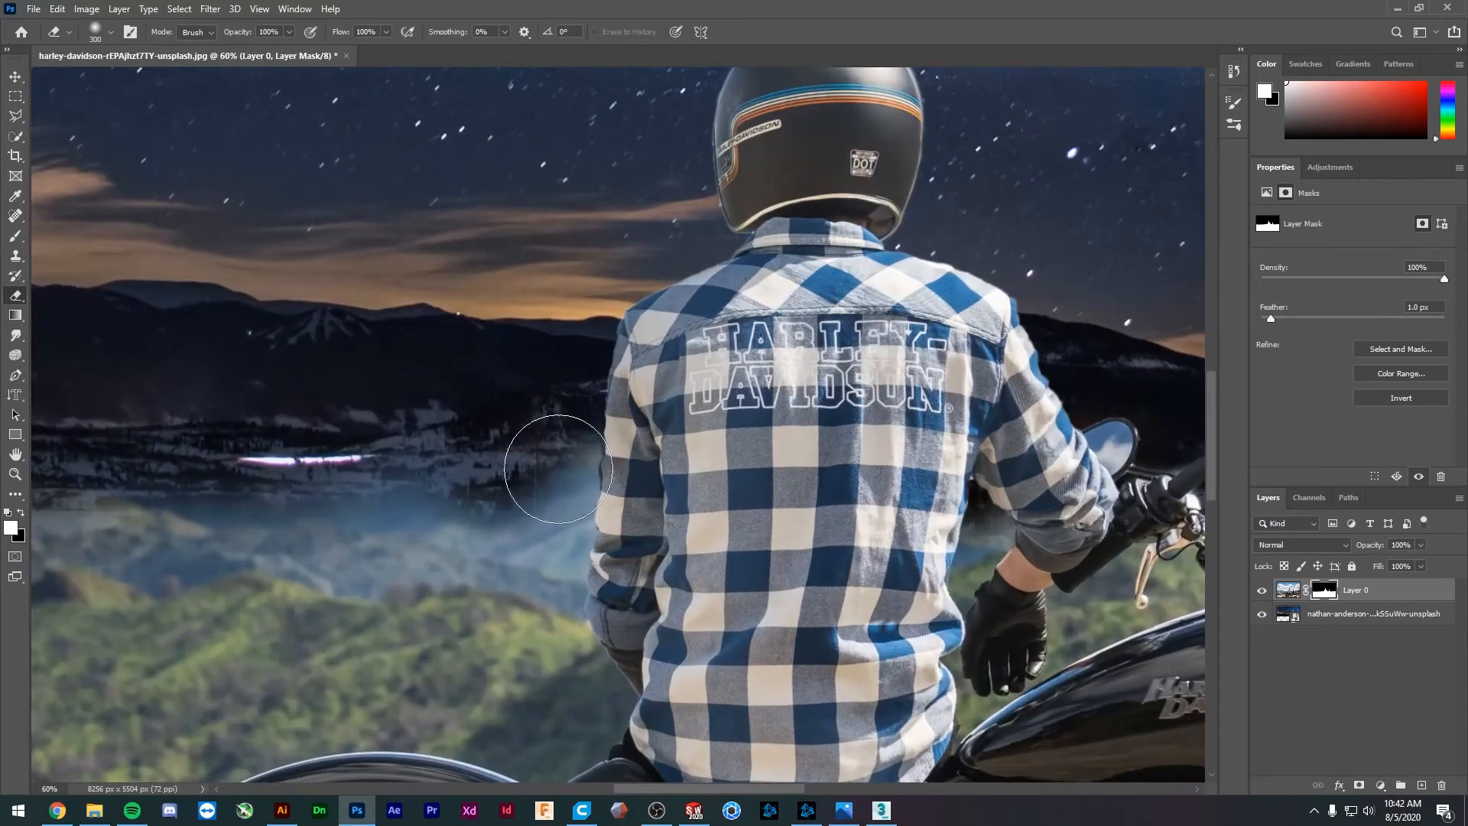
{"action": "left_click", "coordinate": [1290, 589]}
{"action": "key", "text": "w"}
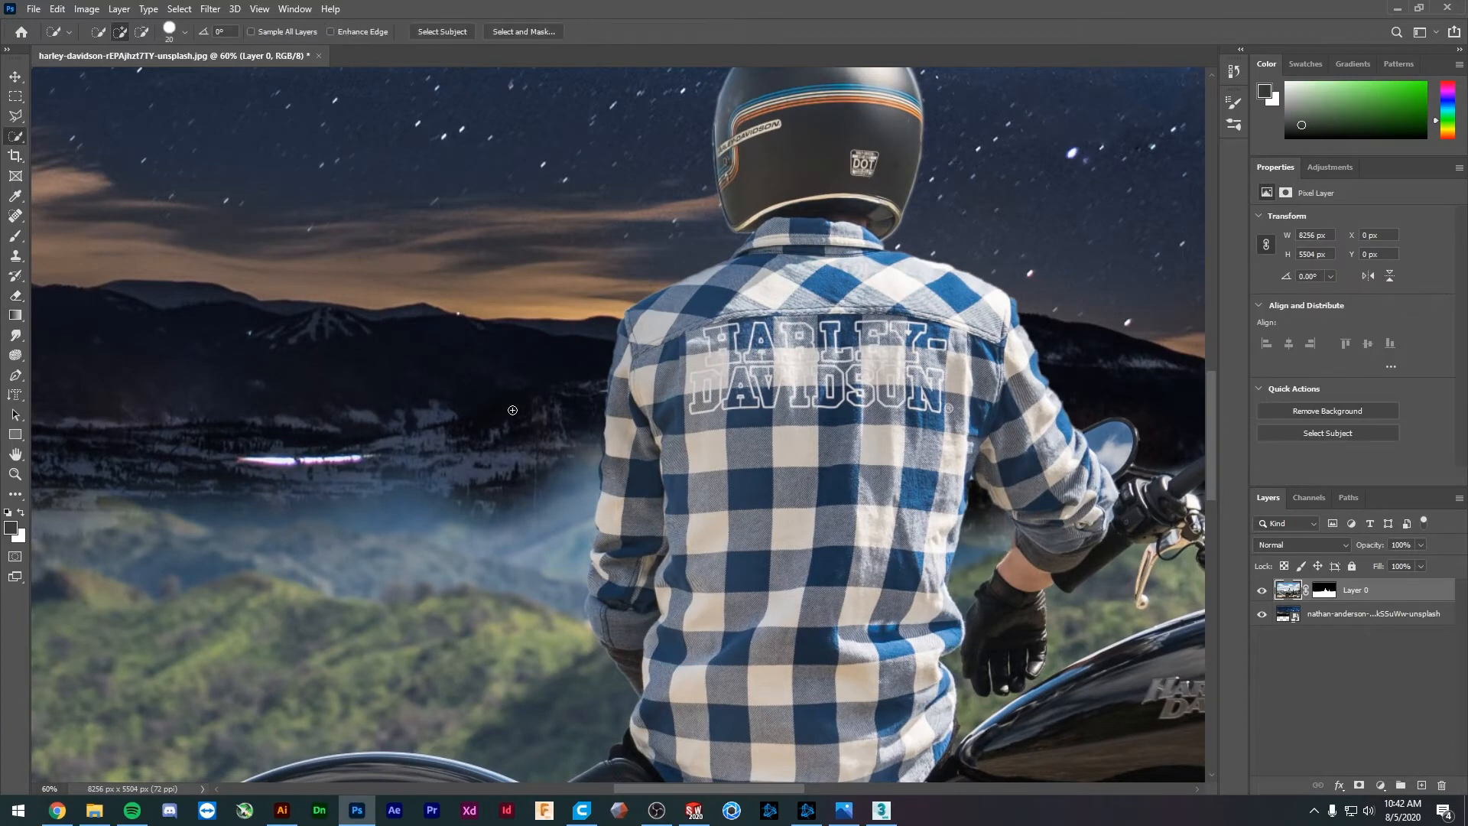
{"action": "left_click_drag", "start_coordinate": [547, 446], "coordinate": [466, 634]}
{"action": "key", "text": "ctrl+d"}
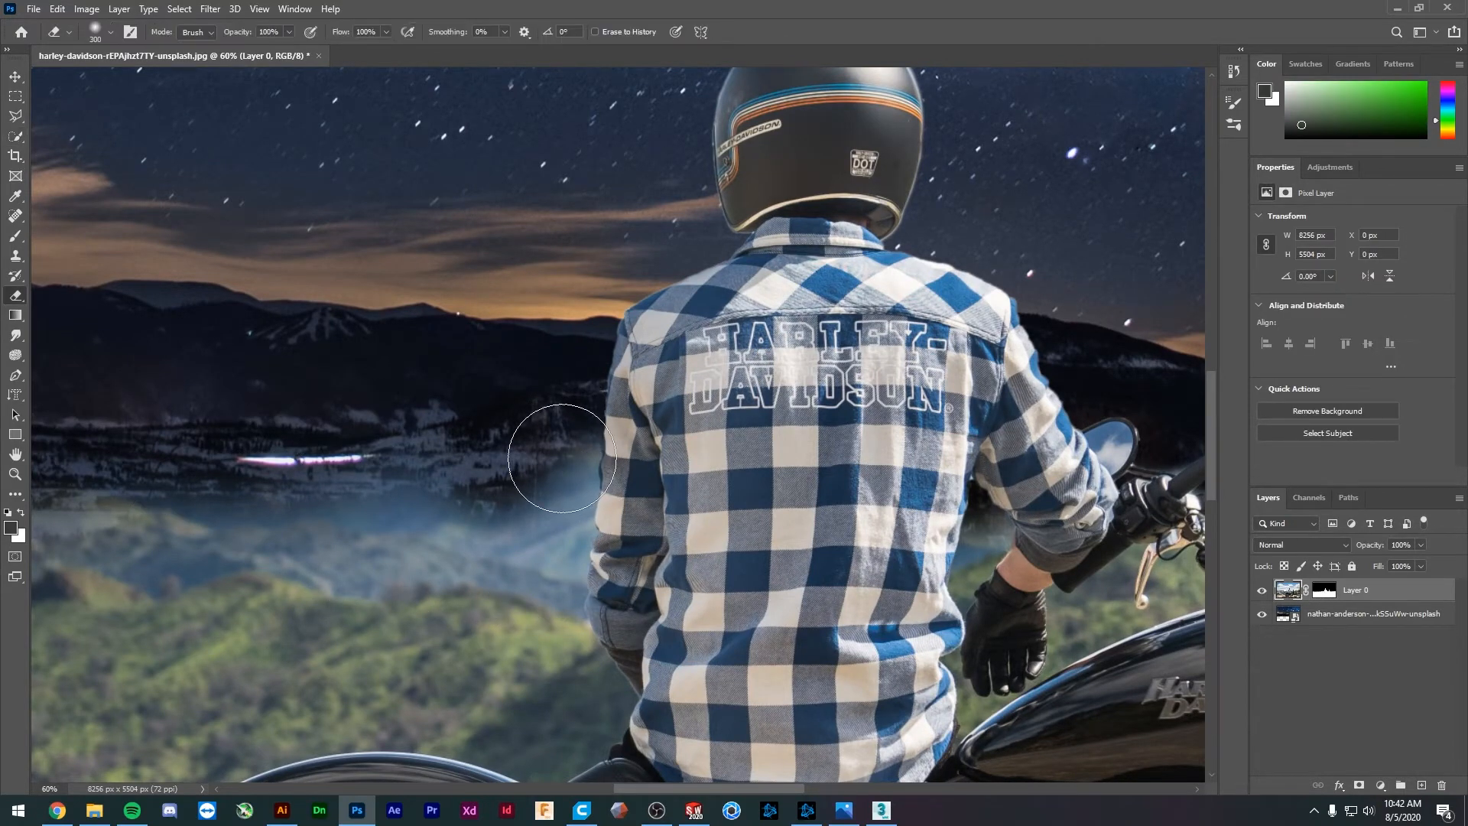
{"action": "mouse_move", "coordinate": [670, 622]}
{"action": "left_mouse_down"}
{"action": "mouse_move", "coordinate": [631, 563]}
{"action": "mouse_move", "coordinate": [645, 361]}
{"action": "mouse_move", "coordinate": [596, 593]}
{"action": "mouse_move", "coordinate": [629, 368]}
{"action": "mouse_move", "coordinate": [605, 468]}
{"action": "left_mouse_up"}
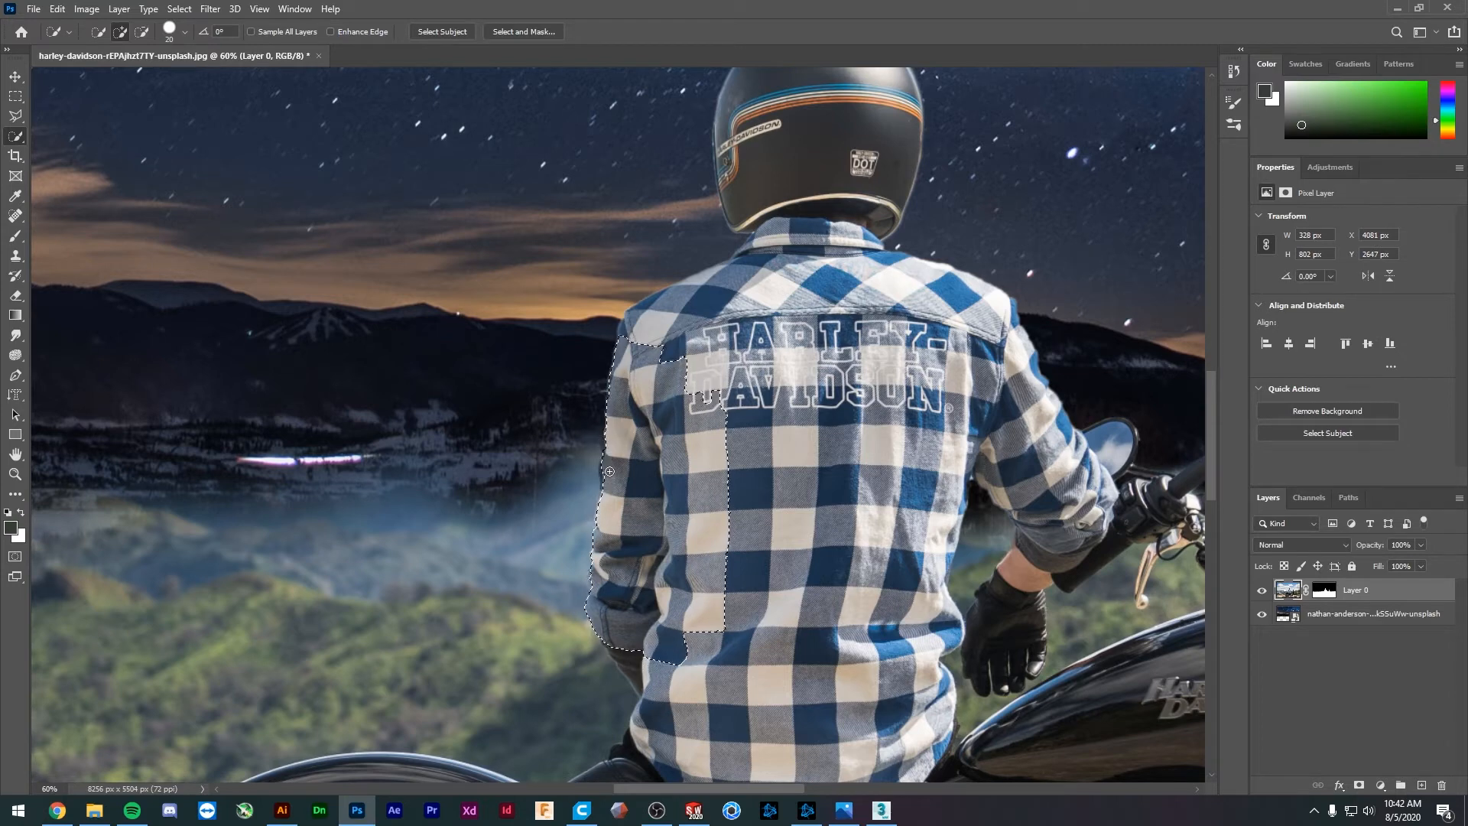
- Target Layer 0's mask, deselect, and erase the haze beside the rider's left sleeve with a 400 px Eraser
{"action": "key", "text": "ctrl+backslash"}
{"action": "key", "text": "x"}
{"action": "key", "text": "e"}
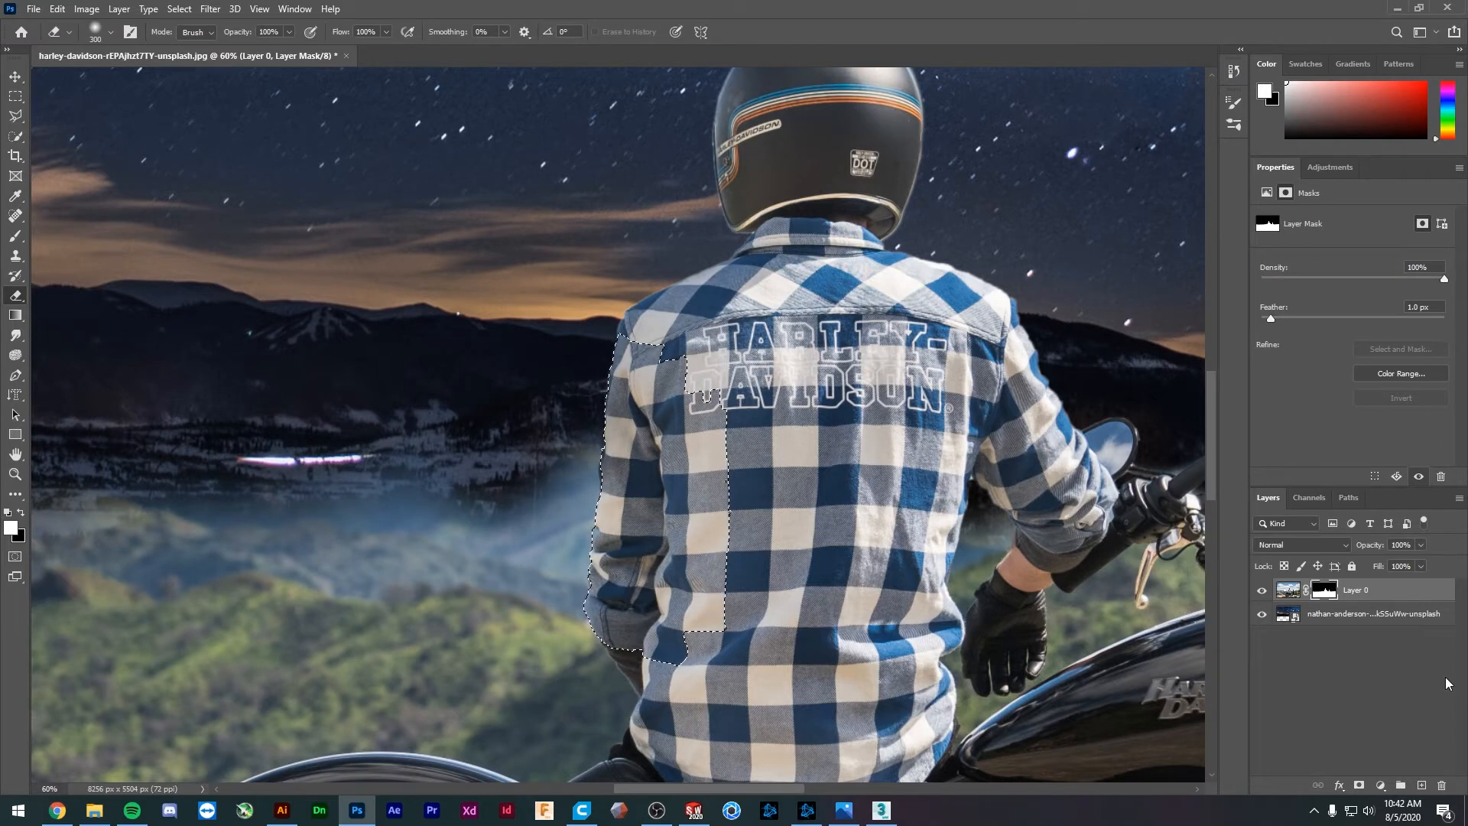
{"action": "key", "text": "bracketleft"}
{"action": "key", "text": "bracketright"}
{"action": "key", "text": "bracketright"}
{"action": "key", "text": "ctrl+d"}
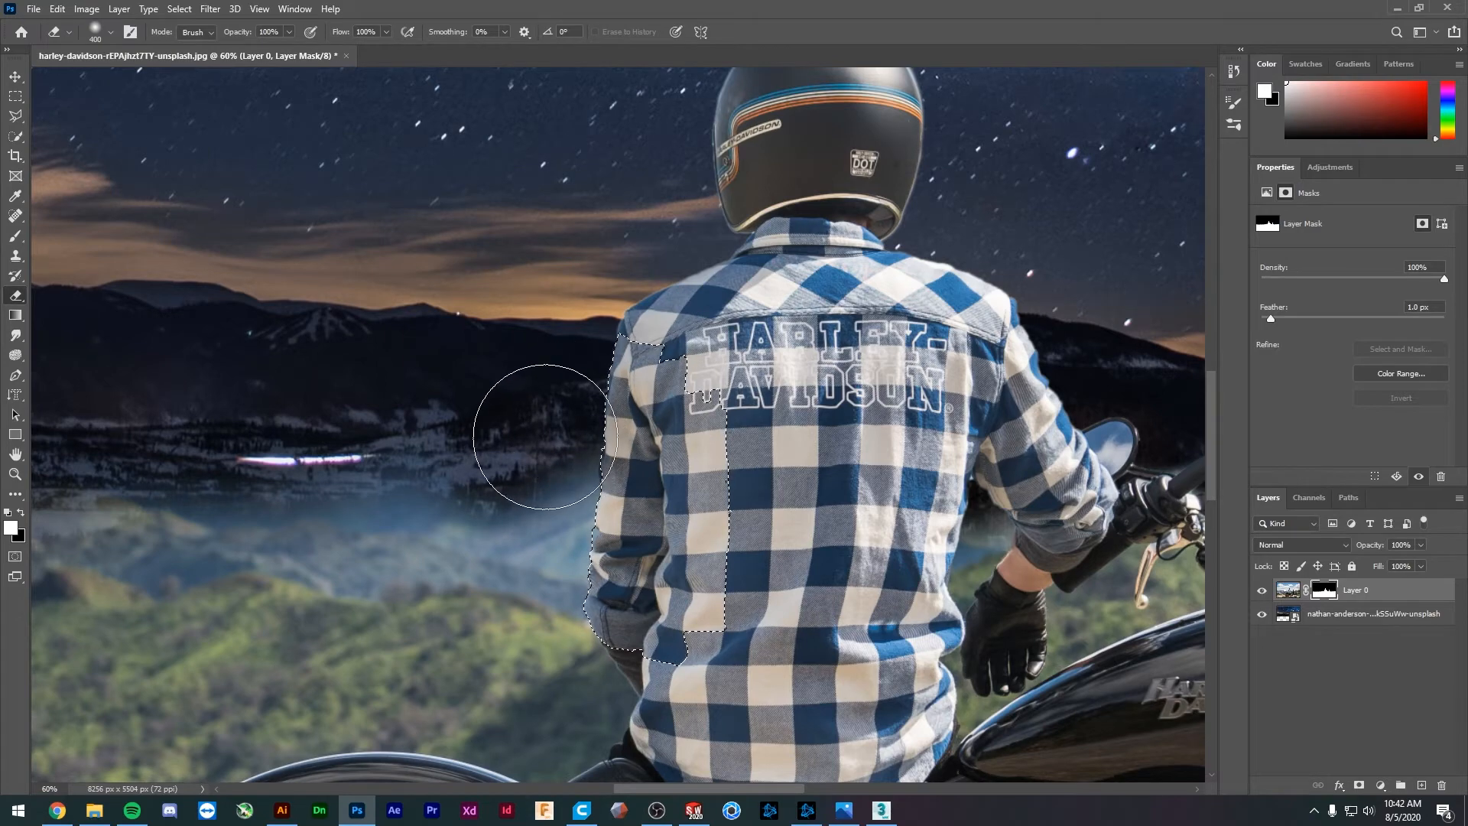
{"action": "left_click_drag", "start_coordinate": [544, 433], "coordinate": [534, 482]}
{"action": "scroll", "coordinate": [464, 432], "scroll_direction": "down", "scroll_amount": 8}
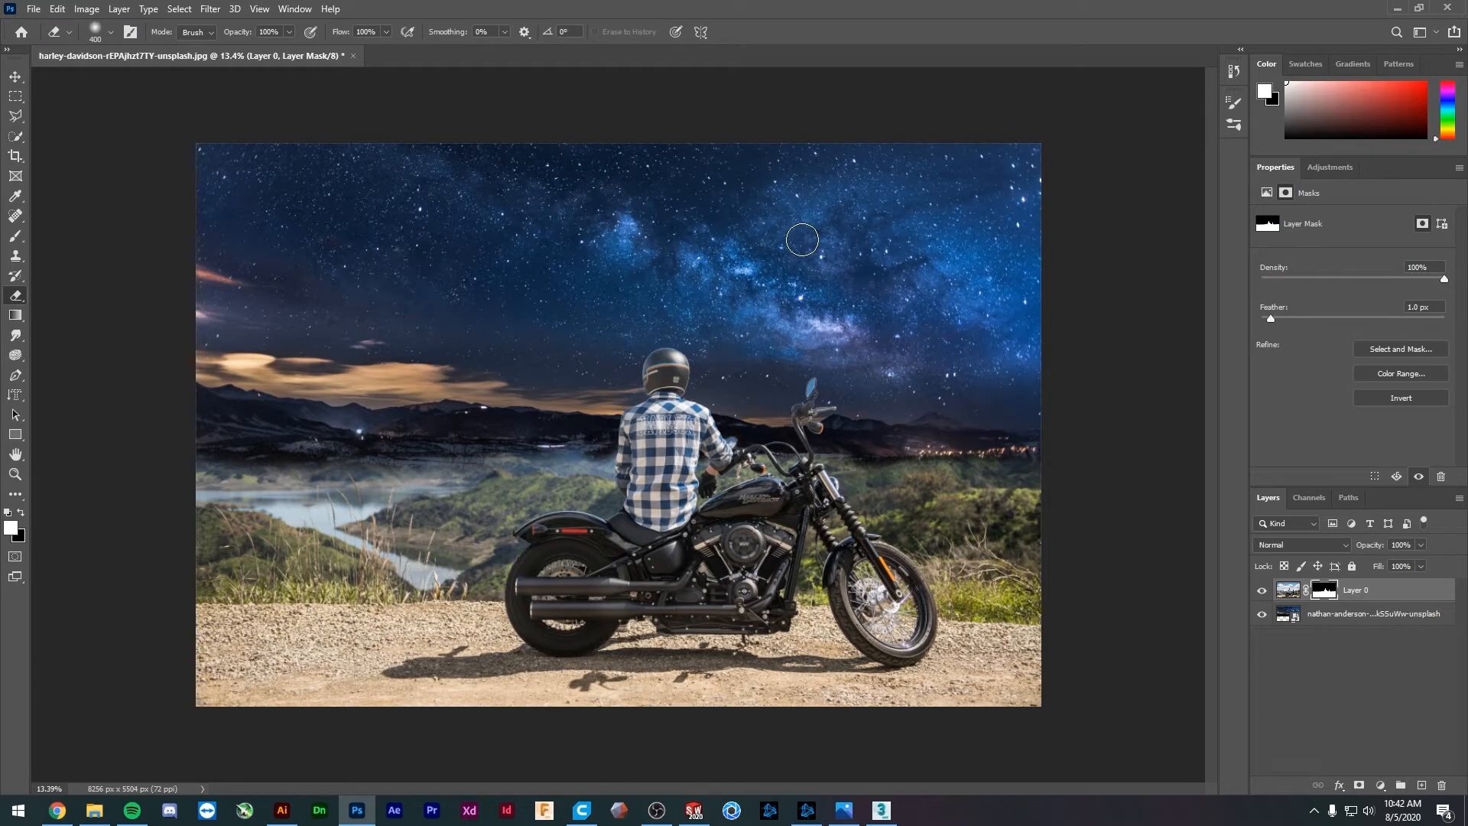
- Target Layer 0's image and add a Levels adjustment layer above it
{"action": "left_click", "coordinate": [1291, 584]}
{"action": "left_click", "coordinate": [1324, 588]}
{"action": "key", "text": "b"}
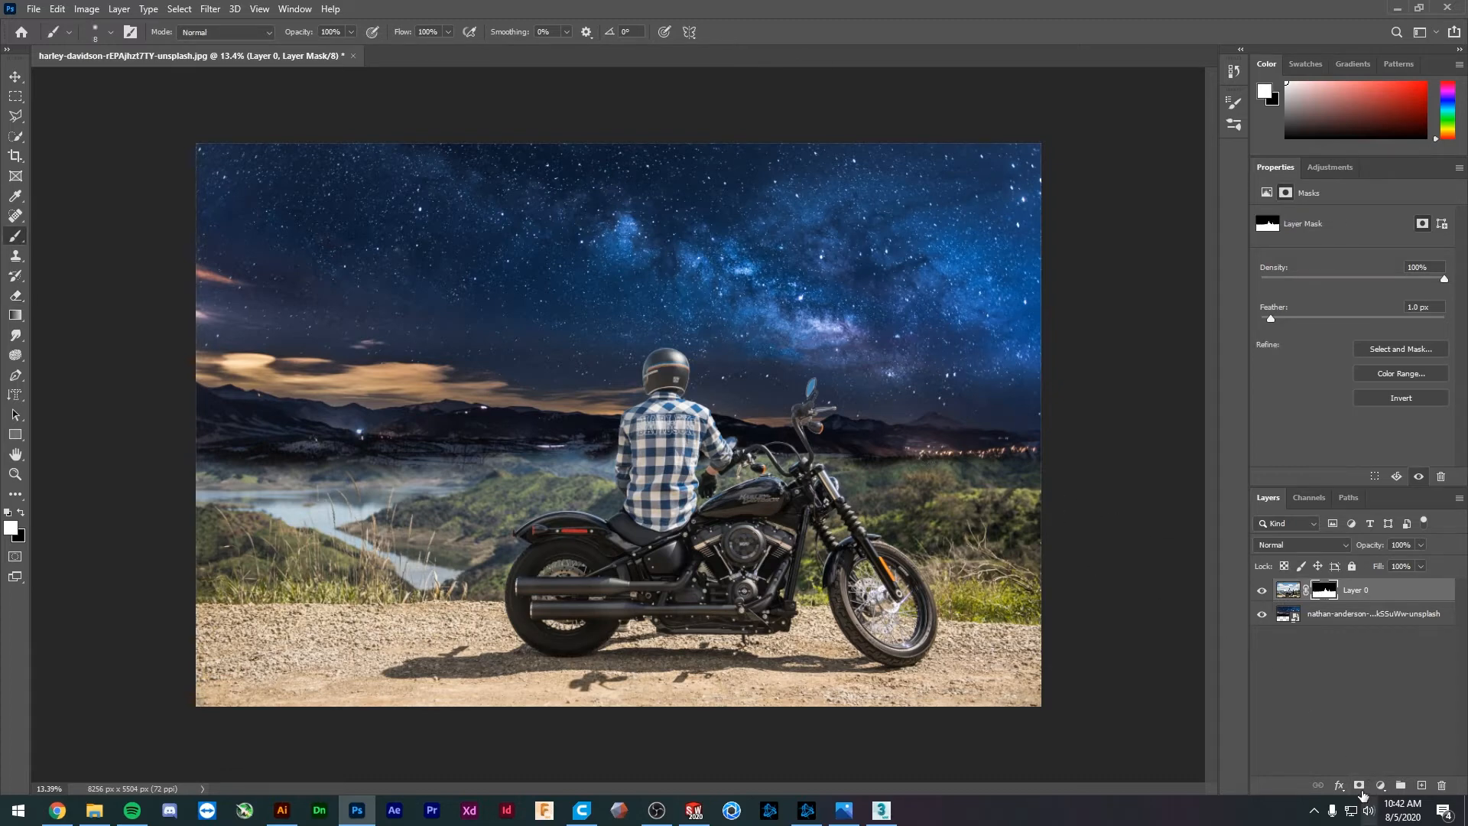
{"action": "left_click", "coordinate": [1291, 592]}
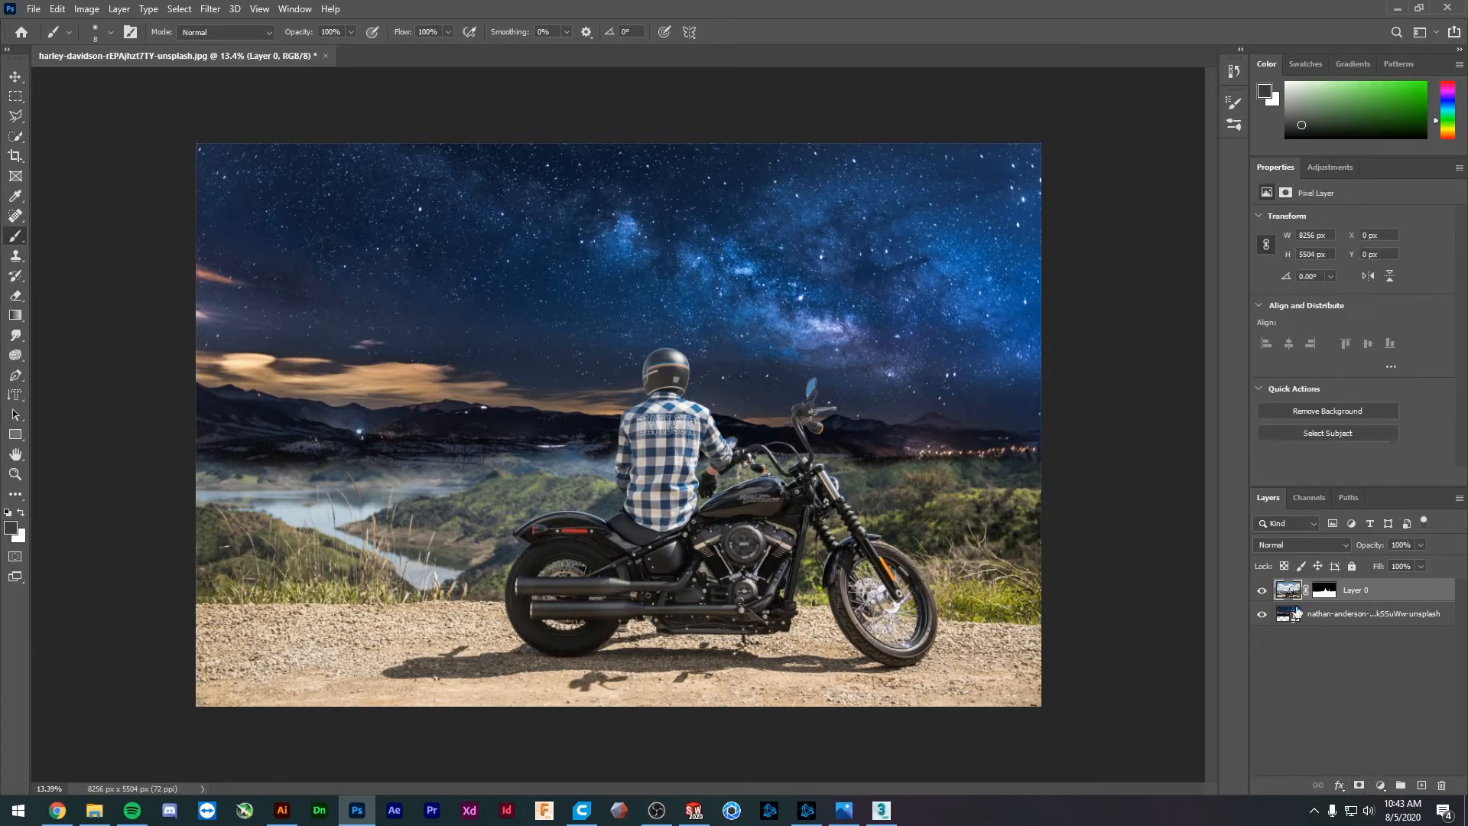
{"action": "left_click", "coordinate": [1380, 786]}
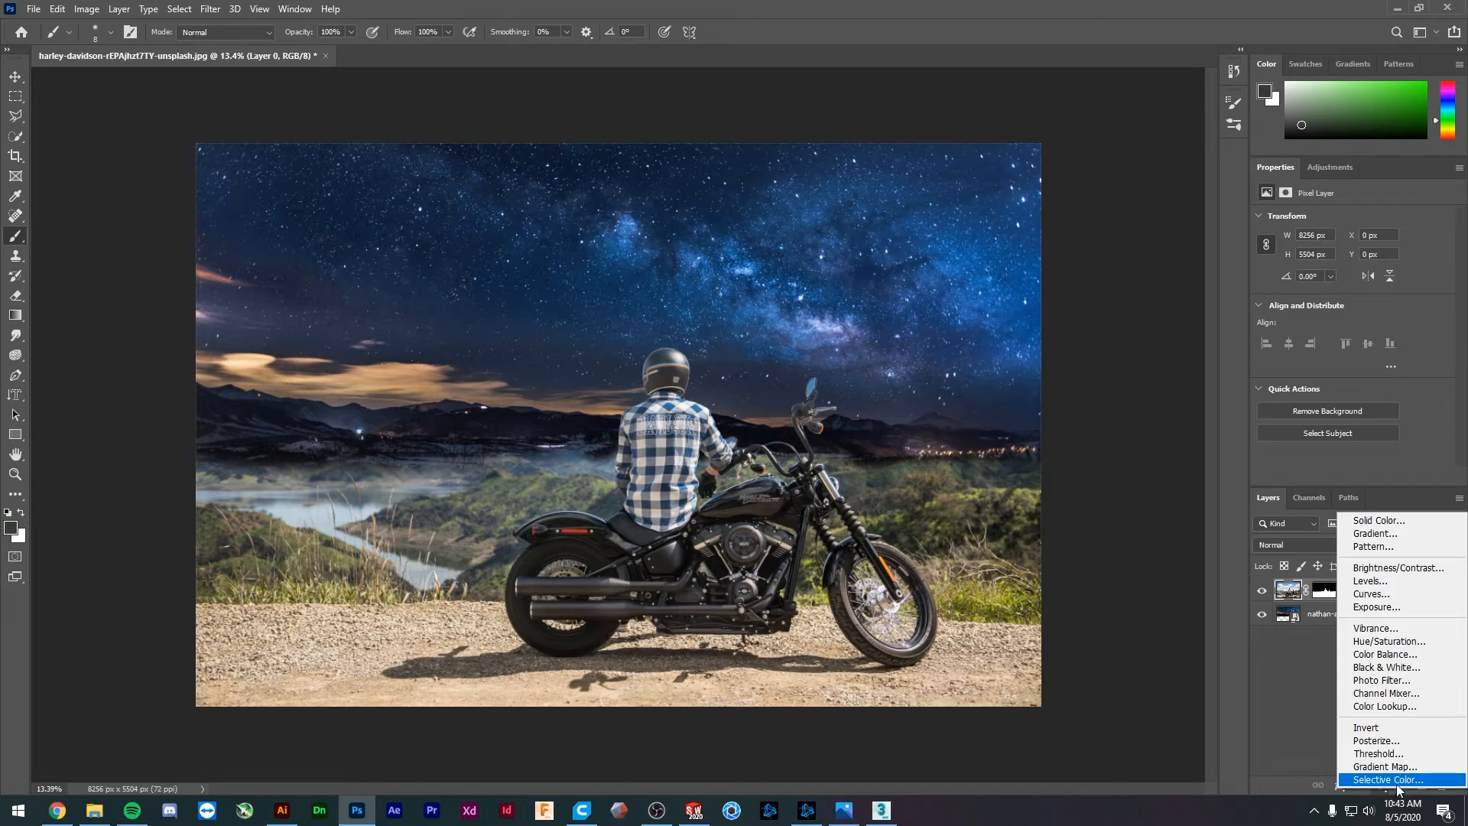
{"action": "left_click", "coordinate": [1404, 589]}
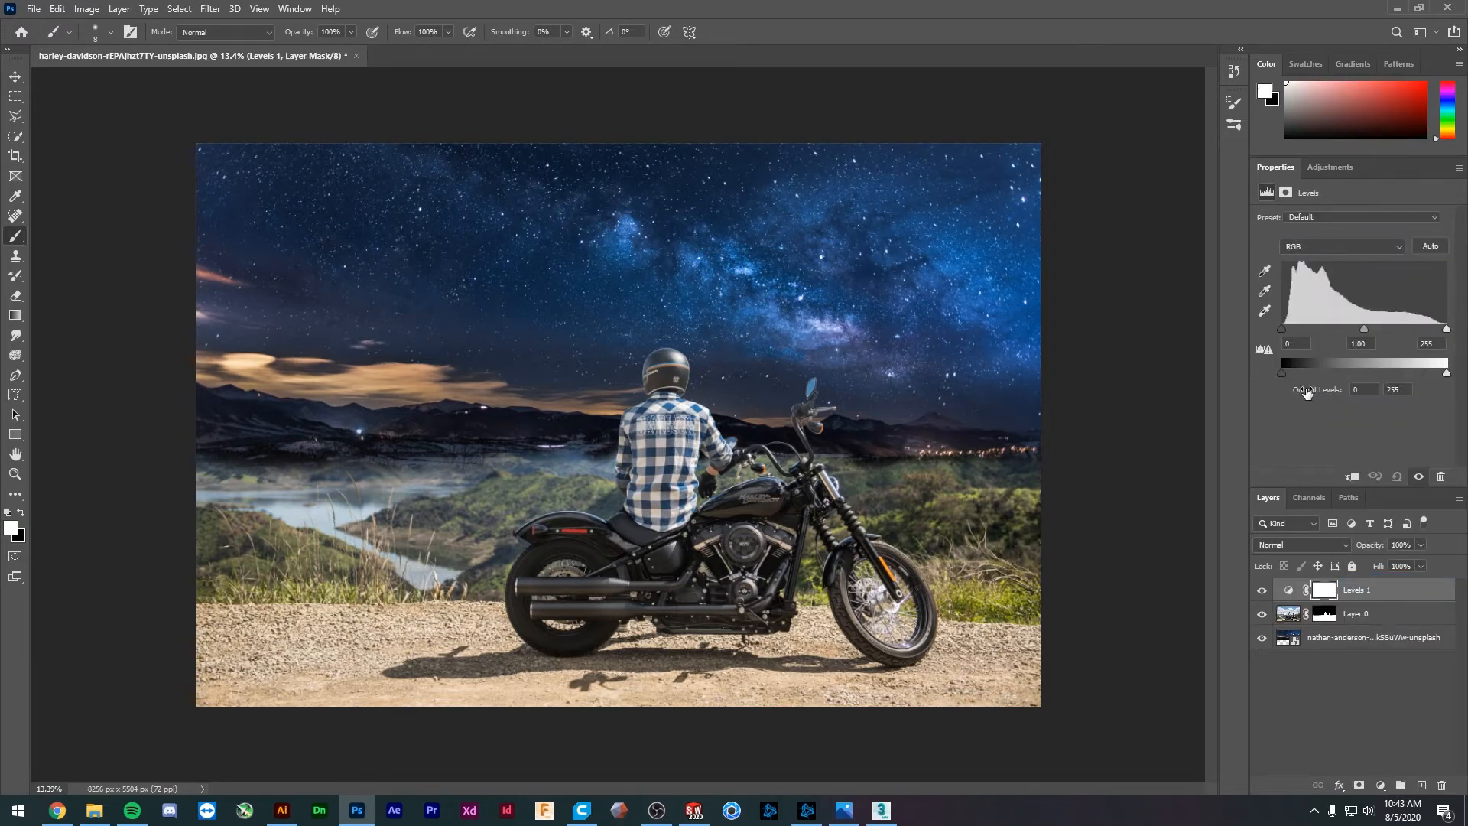
- Darken the Levels adjustment by setting its midtone input to 0.91 and its white output level to 140
{"action": "mouse_move", "coordinate": [1282, 371]}
{"action": "left_mouse_down"}
{"action": "mouse_move", "coordinate": [1300, 370]}
{"action": "mouse_move", "coordinate": [1264, 370]}
{"action": "left_mouse_up"}
{"action": "left_click_drag", "start_coordinate": [1446, 329], "coordinate": [1228, 325]}
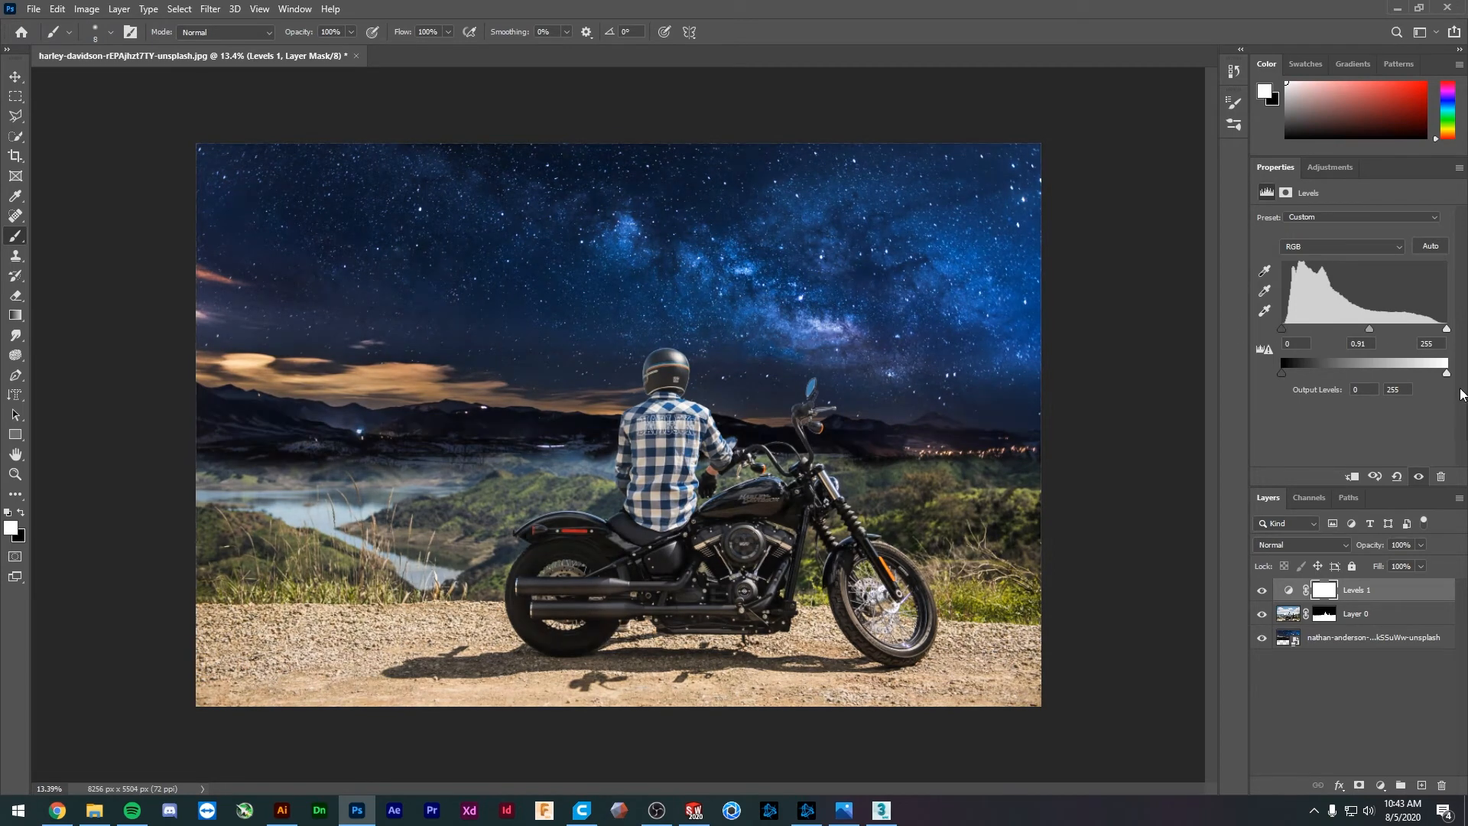
{"action": "mouse_move", "coordinate": [1282, 374]}
{"action": "left_mouse_down"}
{"action": "mouse_move", "coordinate": [1295, 376]}
{"action": "mouse_move", "coordinate": [1282, 374]}
{"action": "left_mouse_up"}
{"action": "left_click_drag", "start_coordinate": [1438, 374], "coordinate": [1373, 374]}
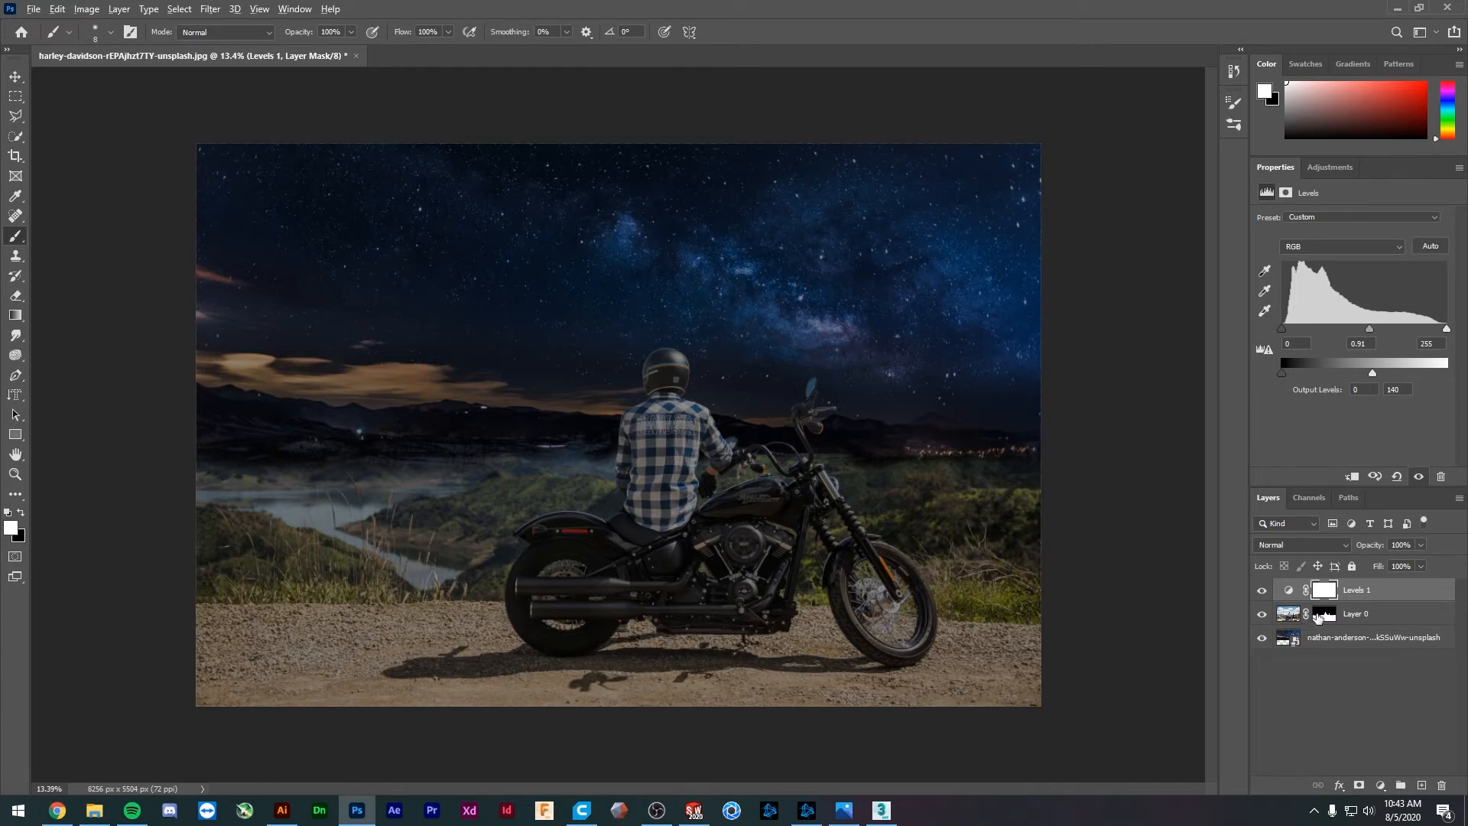
- Replace the Levels 1 mask with a copy of Layer 0's mask so the darkening affects only the foreground
{"action": "left_click_drag", "start_coordinate": [1326, 621], "coordinate": [1327, 609]}
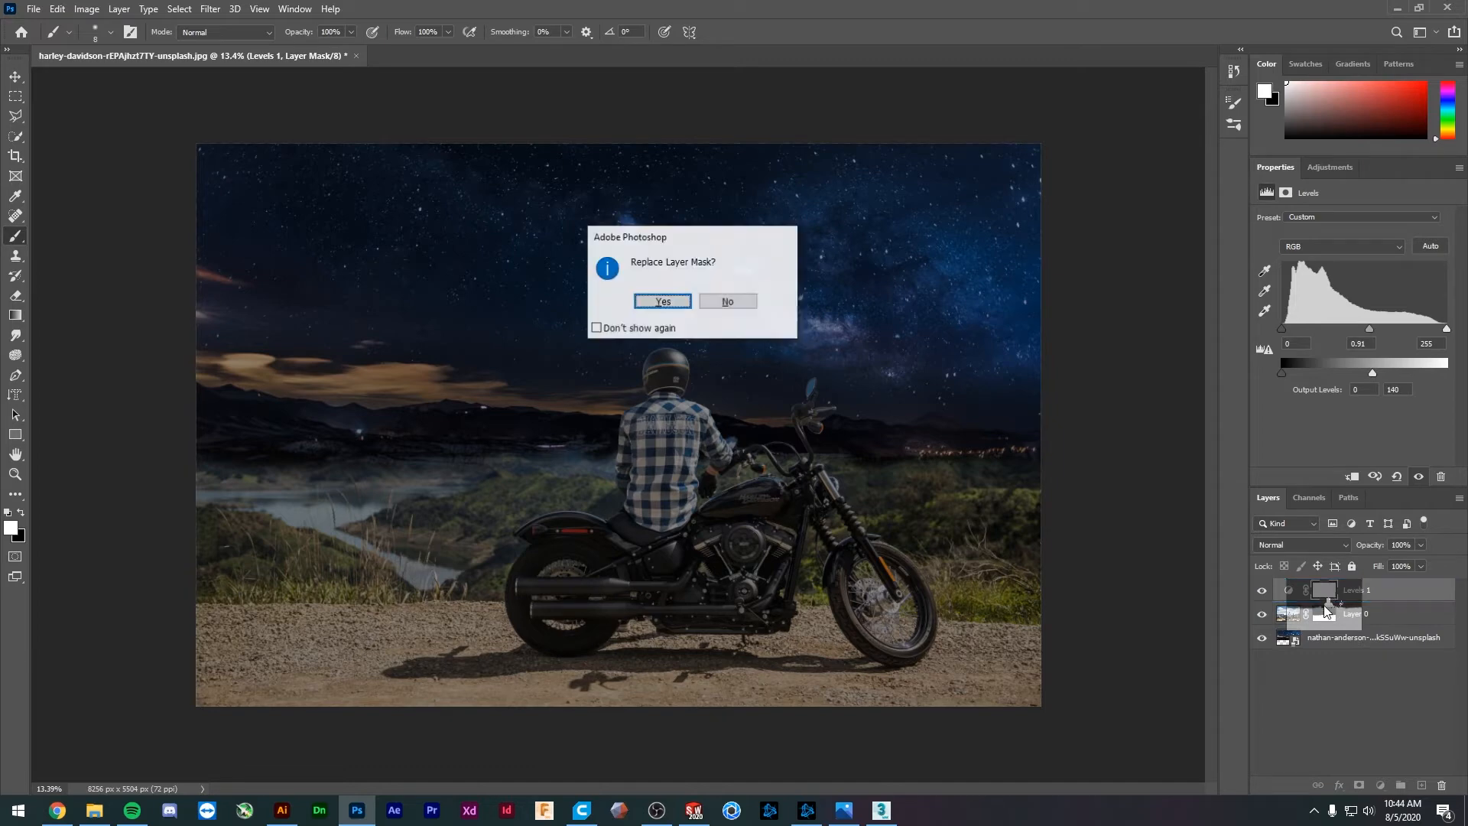
{"action": "left_click", "coordinate": [663, 301]}
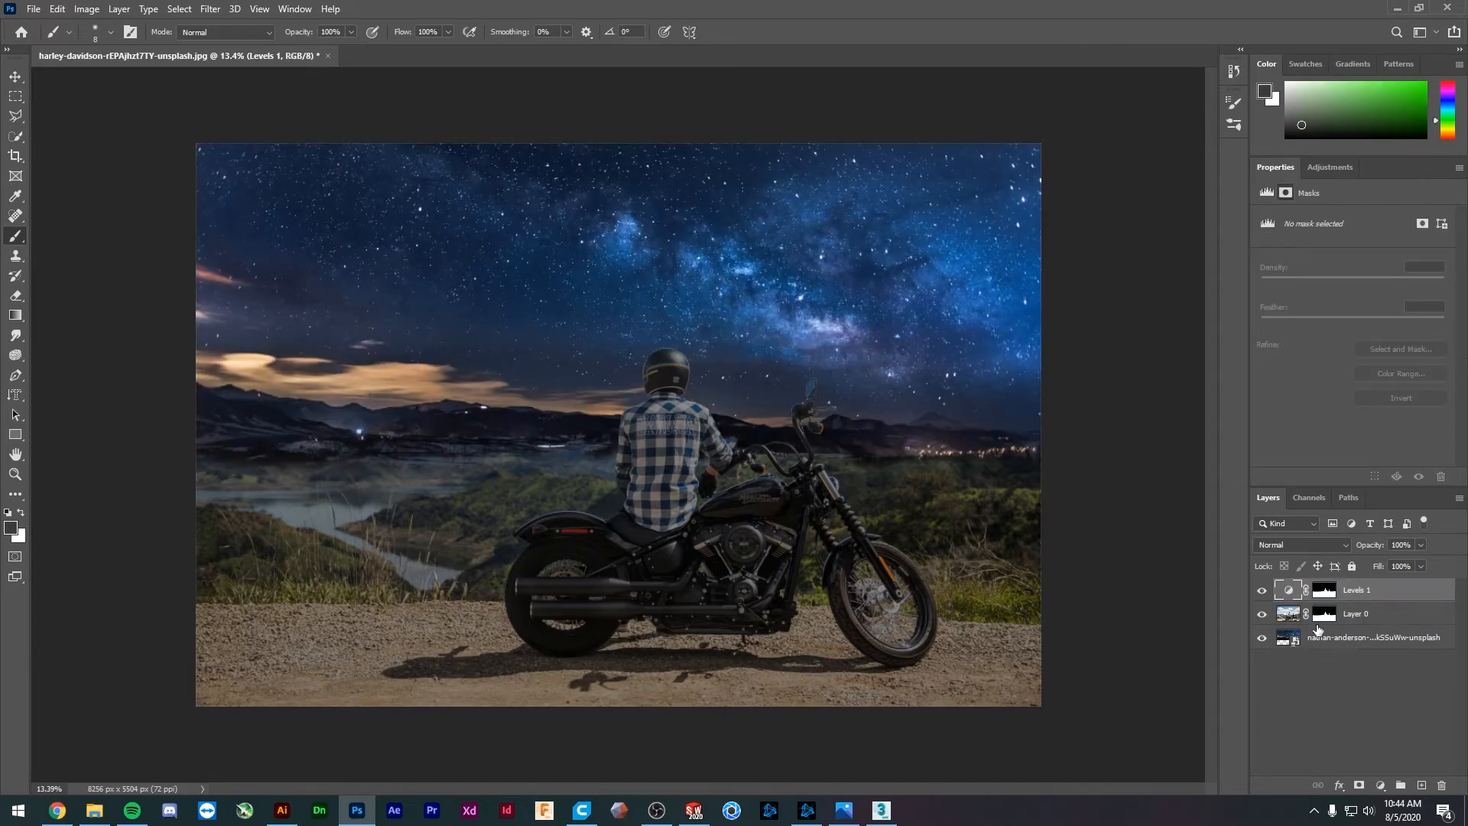
- Refine the Levels 1 adjustment with a midtone input of 0.57, a white input of about 254 and a white output level of 170
{"action": "left_click", "coordinate": [1288, 592]}
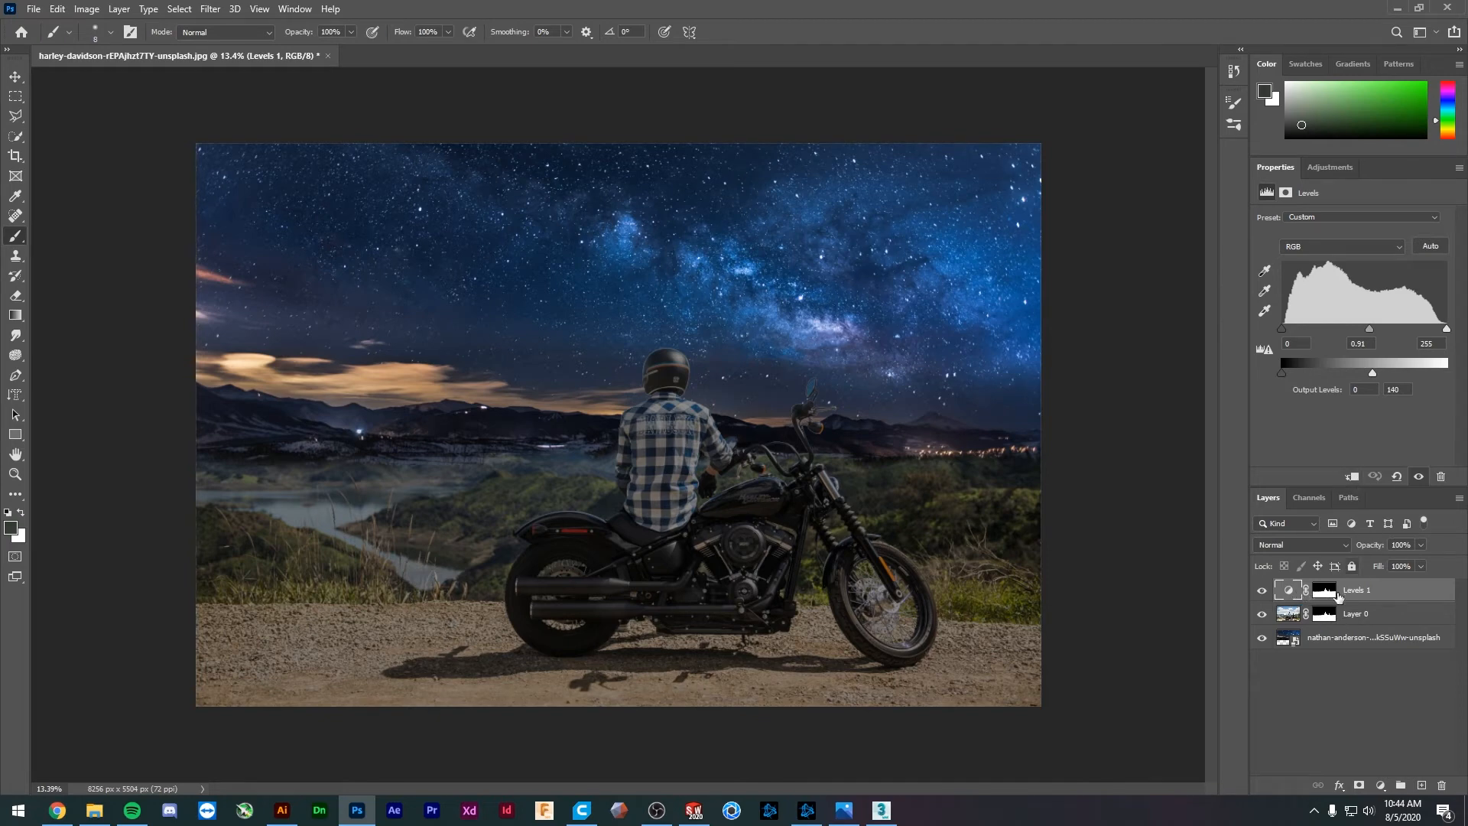
{"action": "left_click_drag", "start_coordinate": [1445, 330], "coordinate": [1361, 330]}
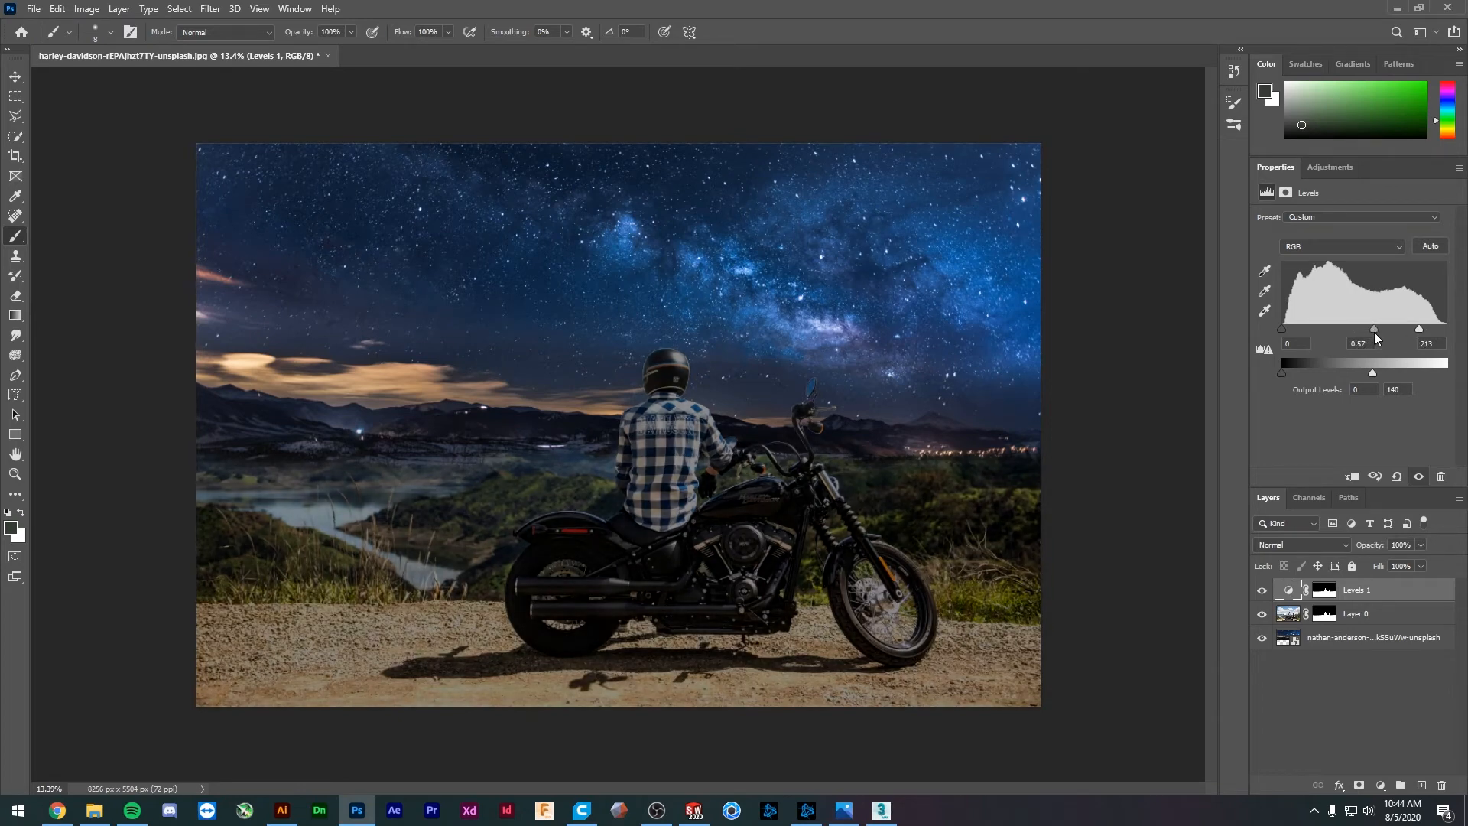
{"action": "mouse_move", "coordinate": [1372, 372]}
{"action": "left_mouse_down"}
{"action": "mouse_move", "coordinate": [1356, 371]}
{"action": "mouse_move", "coordinate": [1407, 371]}
{"action": "mouse_move", "coordinate": [1368, 372]}
{"action": "mouse_move", "coordinate": [1394, 372]}
{"action": "left_mouse_up"}
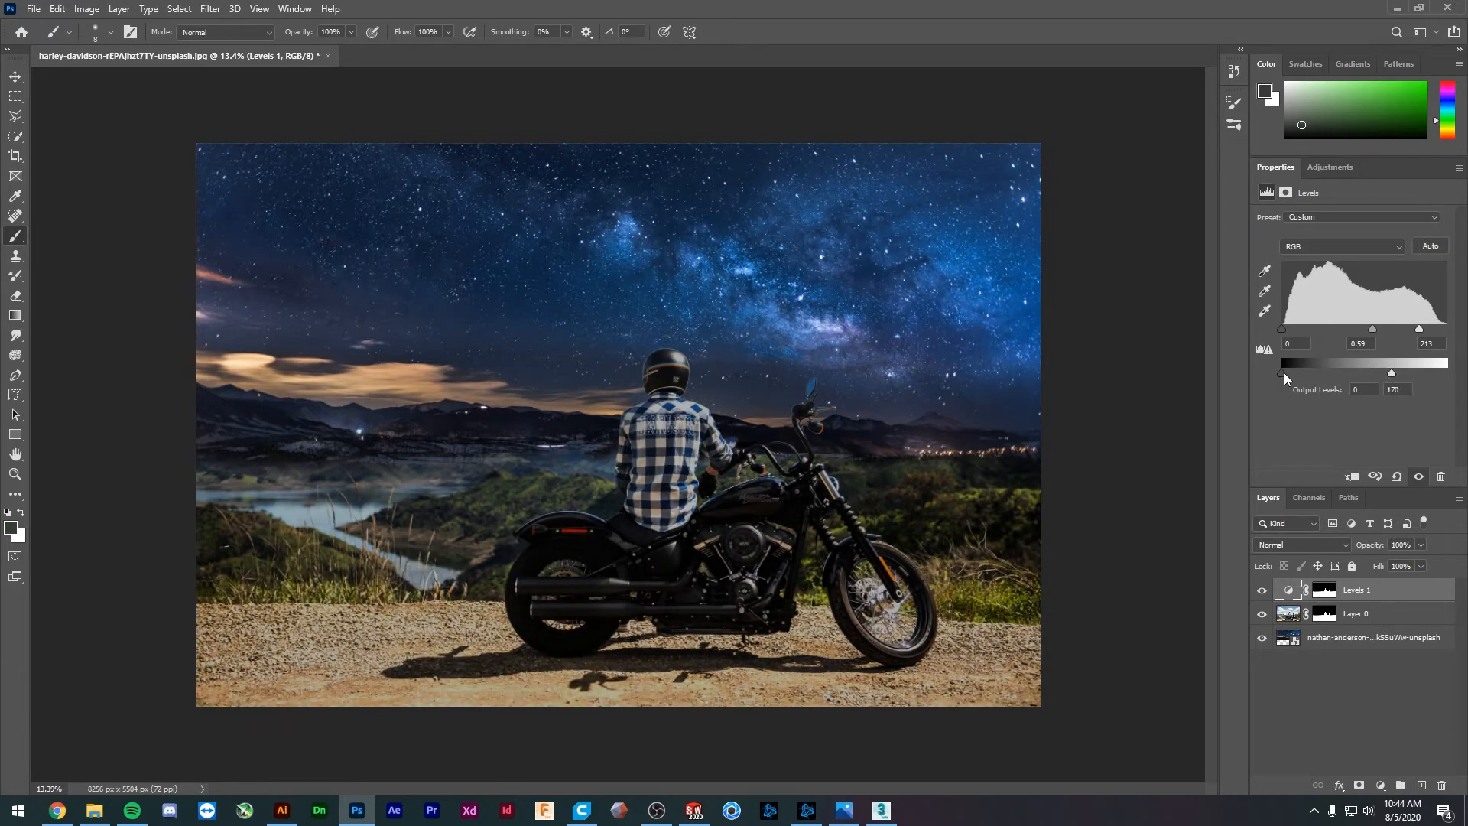
{"action": "left_click_drag", "start_coordinate": [1282, 373], "coordinate": [1447, 338]}
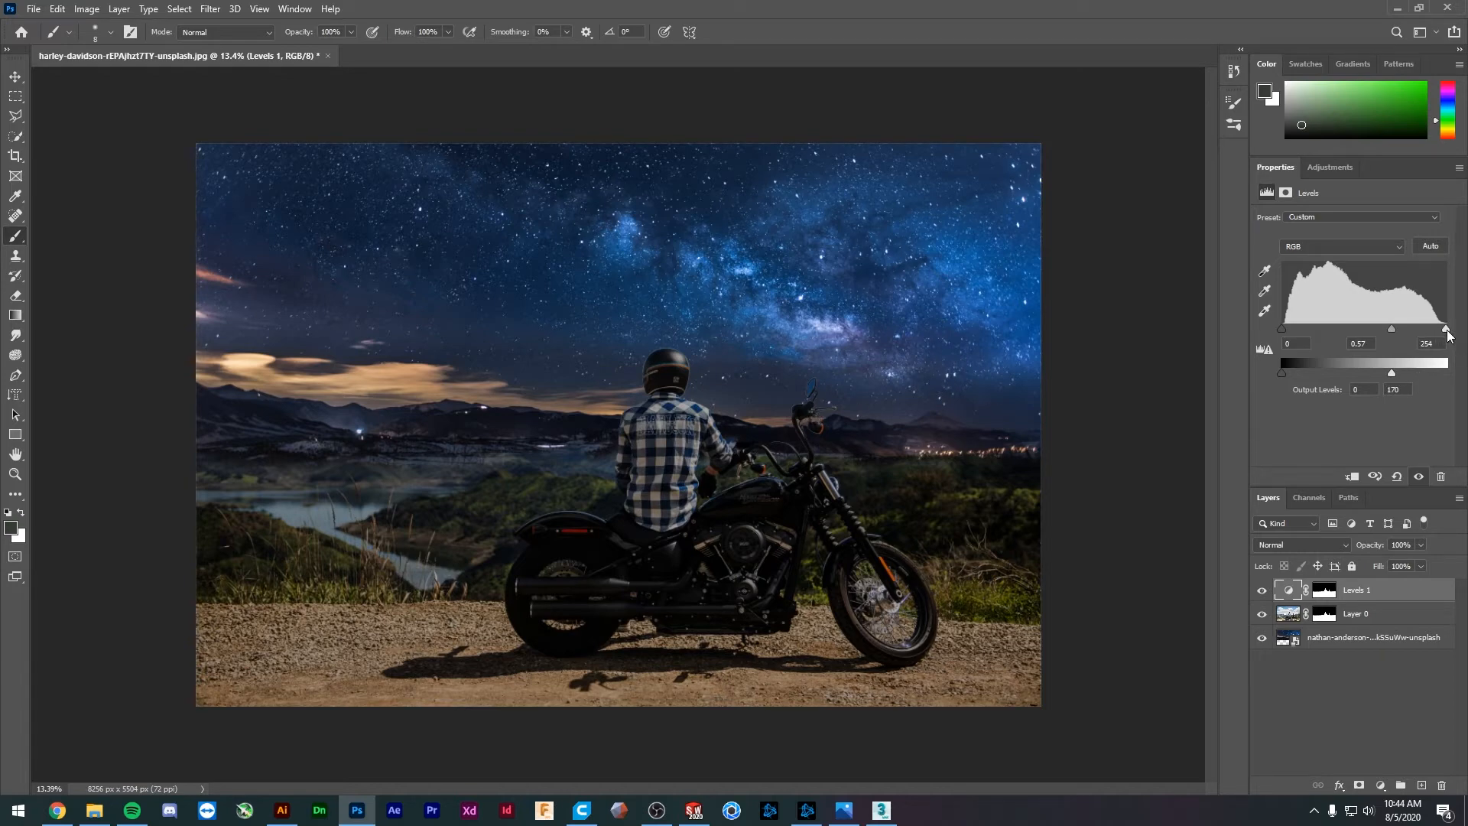
{"action": "mouse_move", "coordinate": [1445, 328]}
{"action": "left_mouse_down"}
{"action": "mouse_move", "coordinate": [1416, 329]}
{"action": "mouse_move", "coordinate": [1443, 343]}
{"action": "left_mouse_up"}
- Duplicate Layer 0 with its mask, hide the original and move it below the night sky layer, and target the copy's image
{"action": "left_click", "coordinate": [1288, 617]}
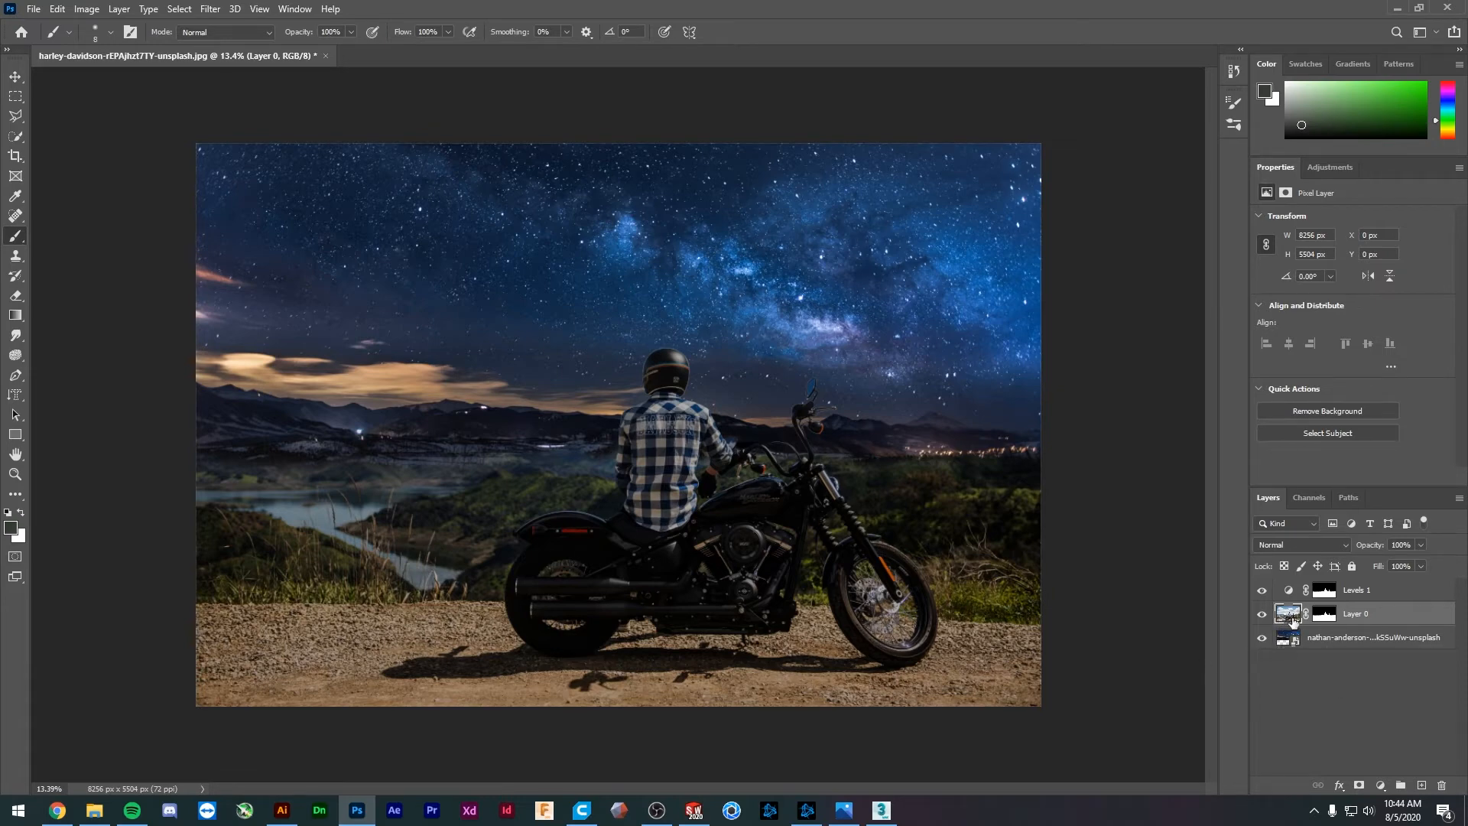
{"action": "key", "text": "ctrl+j"}
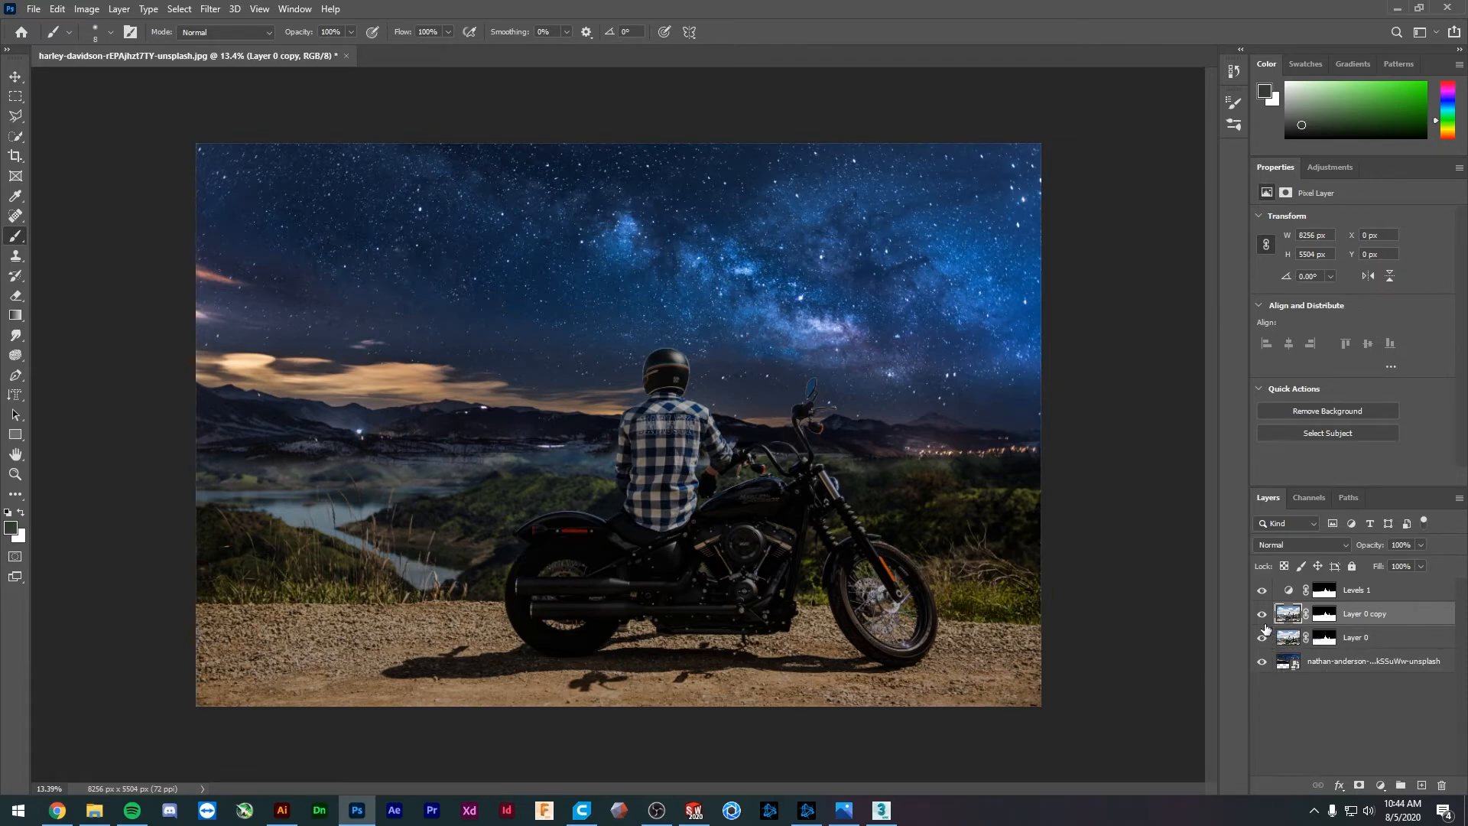
{"action": "left_click", "coordinate": [1262, 638]}
{"action": "left_click_drag", "start_coordinate": [1296, 640], "coordinate": [1298, 673]}
{"action": "left_click", "coordinate": [1297, 619]}
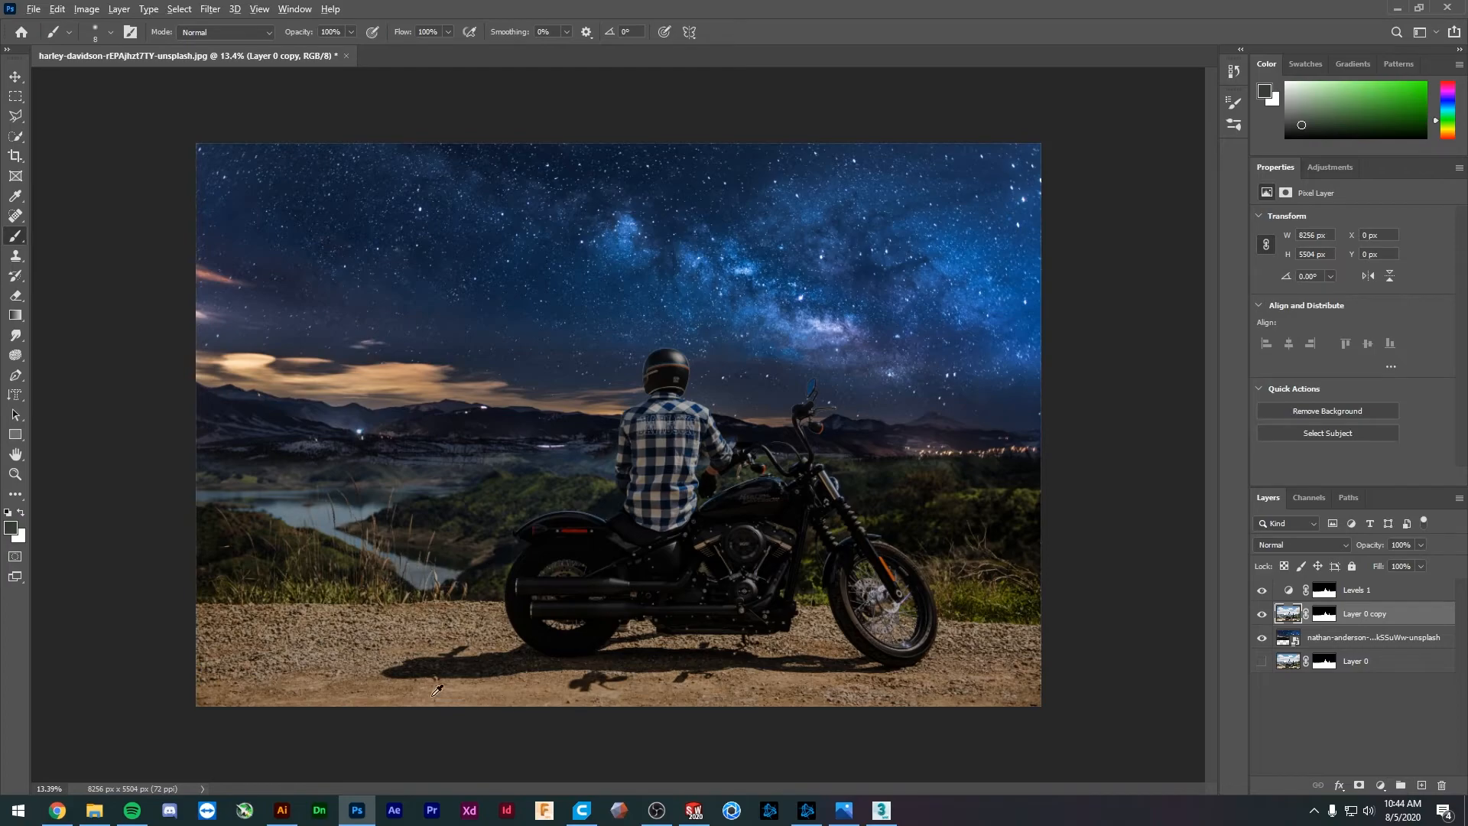
- Select the motorcycle's ground shadow and the surrounding gravel below the tires on Layer 0 copy with the Quick Selection tool
{"action": "scroll", "coordinate": [476, 675], "scroll_direction": "up", "scroll_amount": 2}
{"action": "scroll", "coordinate": [477, 679], "scroll_direction": "up", "scroll_amount": 9}
{"action": "left_click_drag", "start_coordinate": [646, 745], "coordinate": [741, 503]}
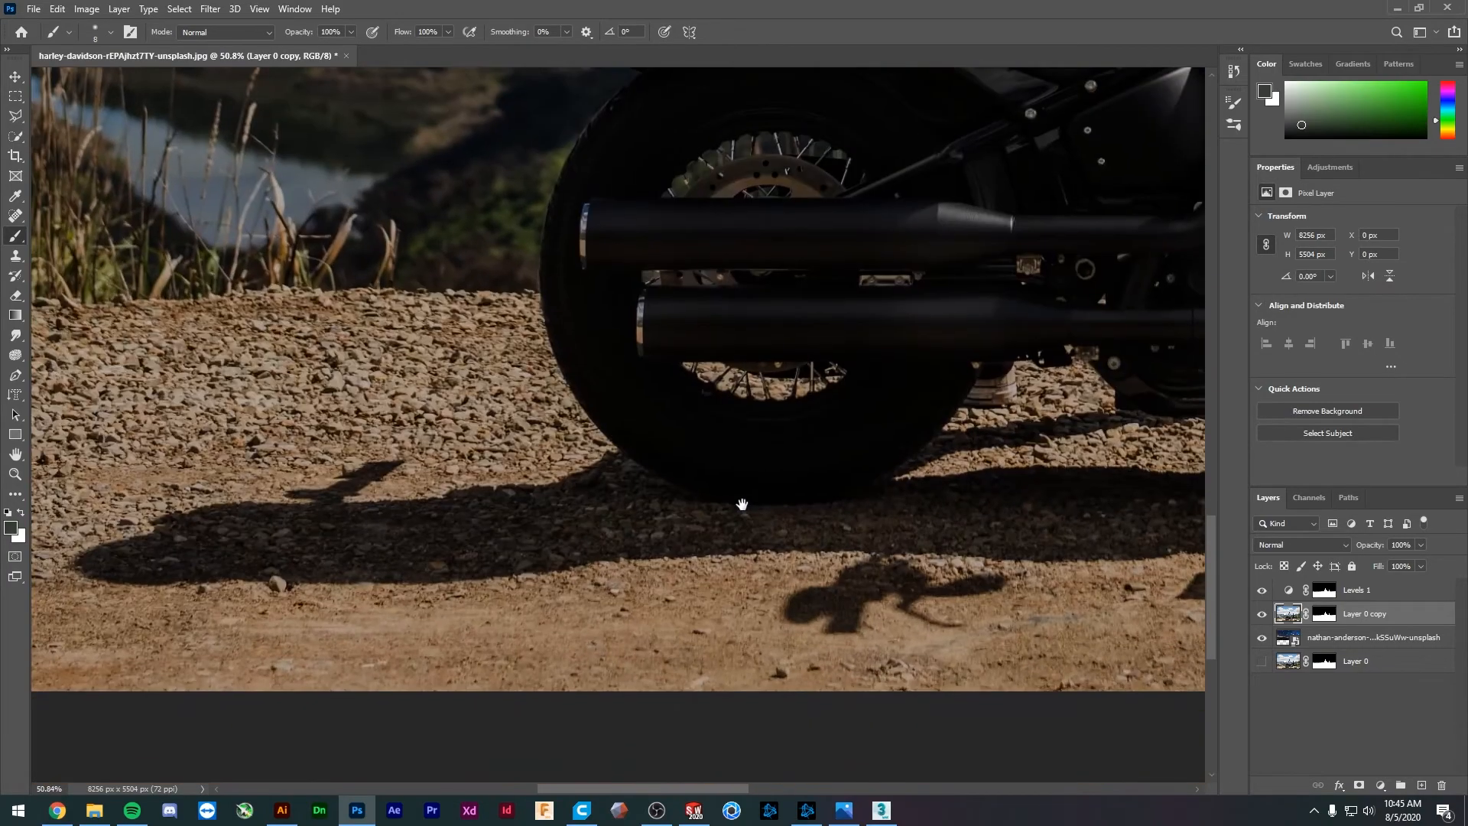
{"action": "left_click_drag", "start_coordinate": [331, 555], "coordinate": [468, 579]}
{"action": "scroll", "coordinate": [468, 580], "scroll_direction": "down", "scroll_amount": 11}
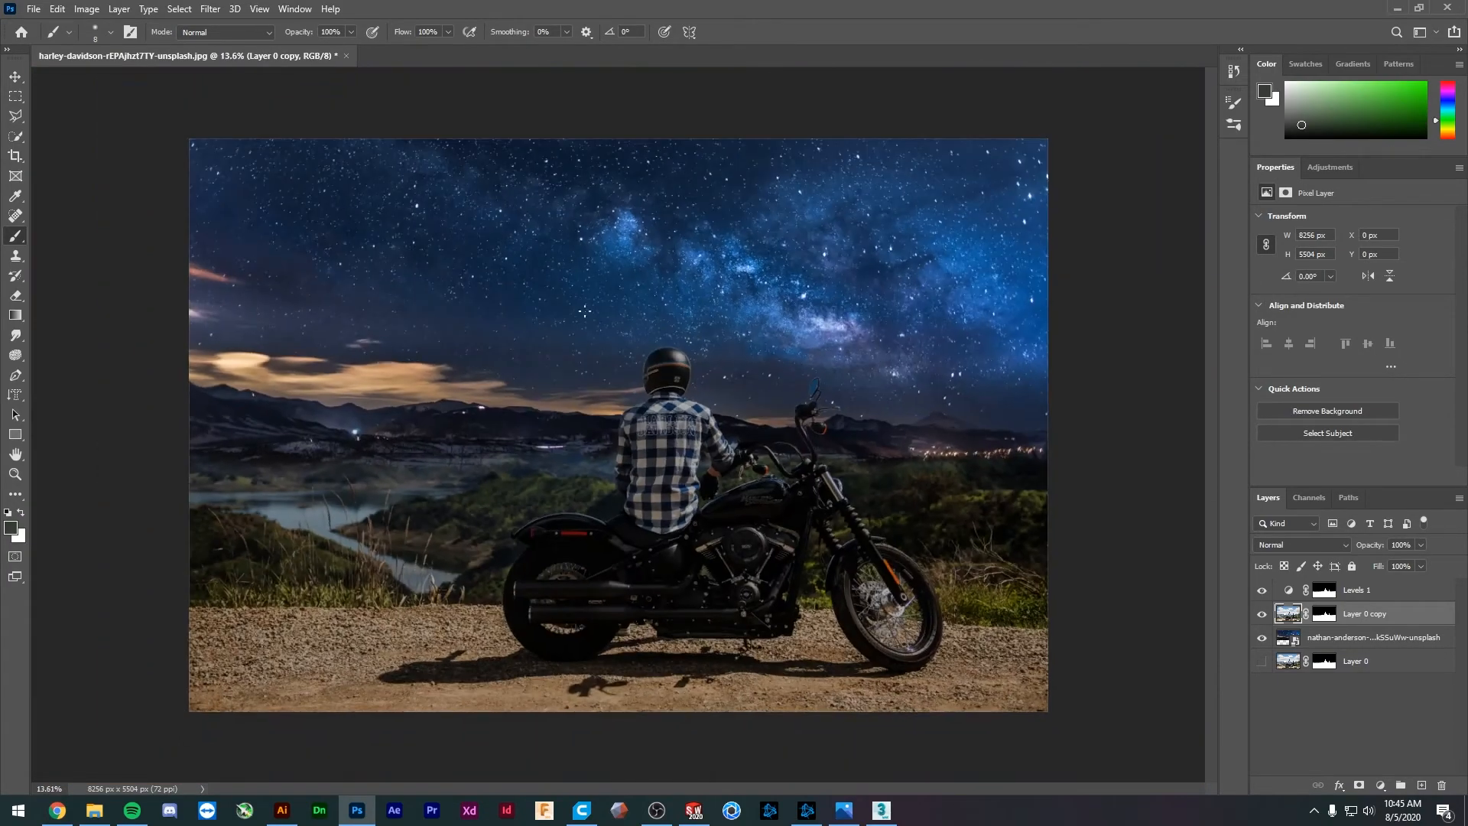
{"action": "scroll", "coordinate": [379, 620], "scroll_direction": "up", "scroll_amount": 8}
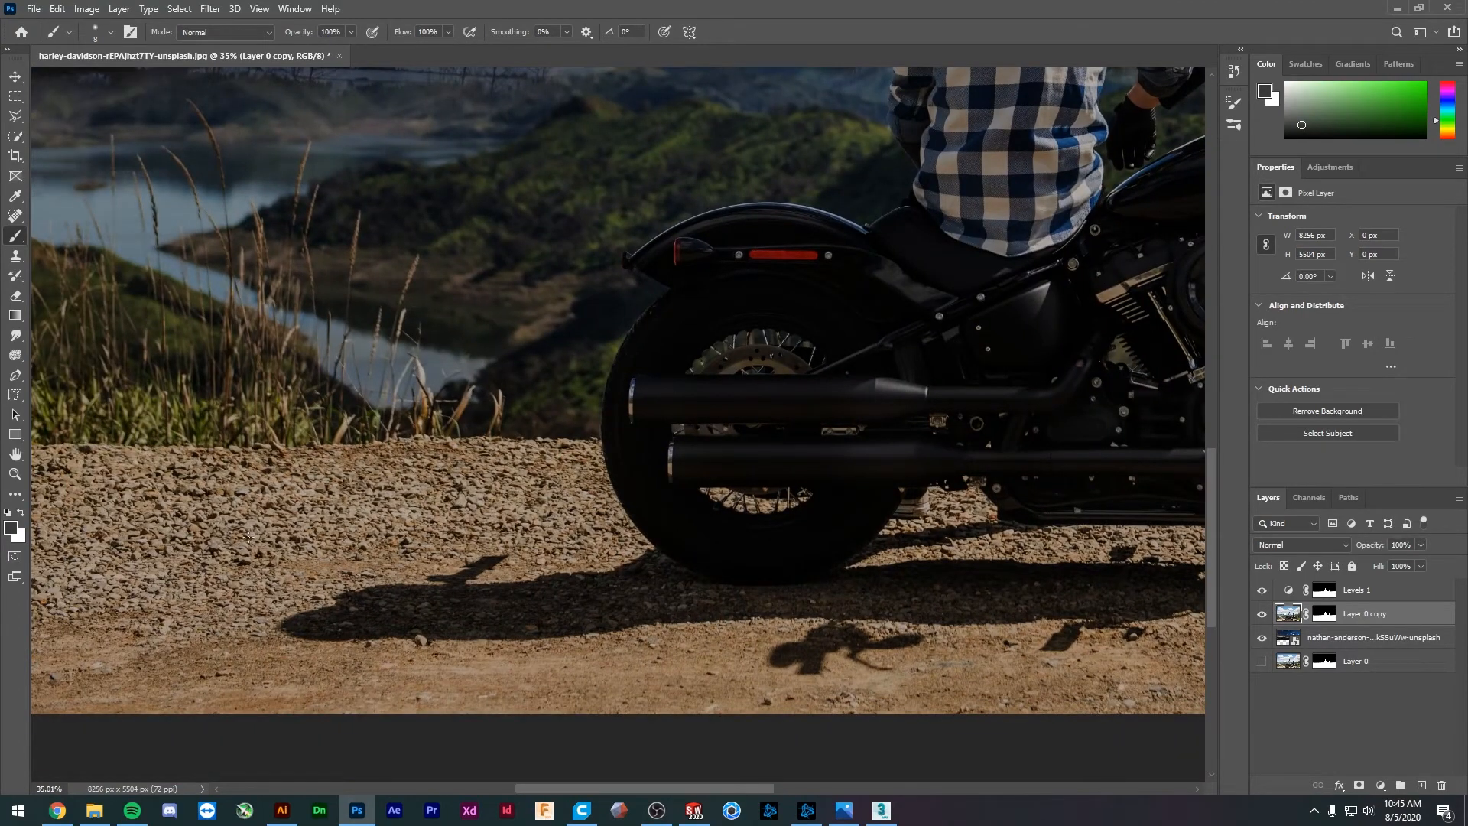
{"action": "key", "text": "w"}
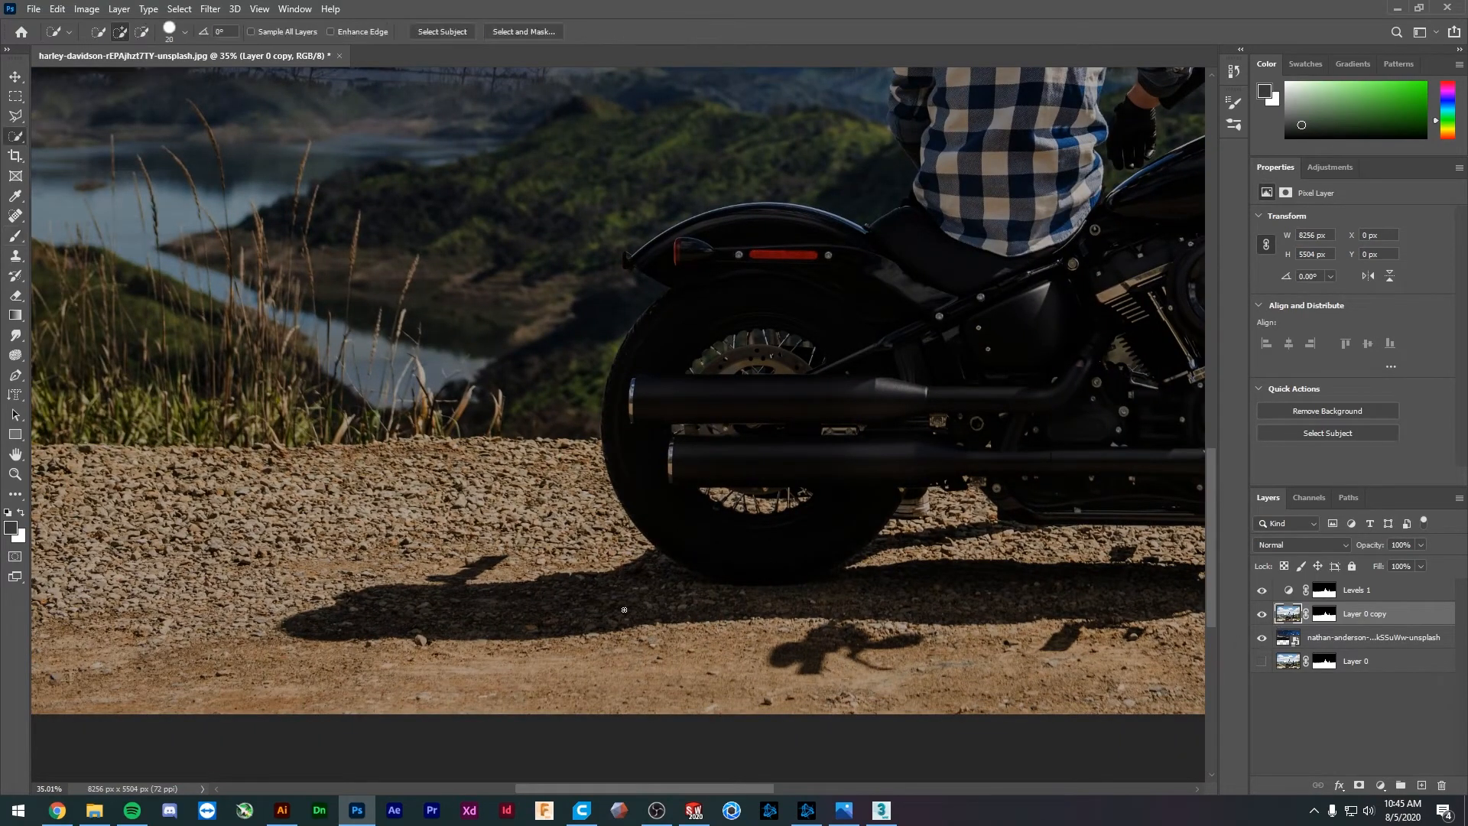
{"action": "mouse_move", "coordinate": [562, 623]}
{"action": "left_mouse_down"}
{"action": "mouse_move", "coordinate": [764, 672]}
{"action": "mouse_move", "coordinate": [649, 606]}
{"action": "mouse_move", "coordinate": [428, 638]}
{"action": "mouse_move", "coordinate": [291, 608]}
{"action": "mouse_move", "coordinate": [352, 561]}
{"action": "mouse_move", "coordinate": [545, 563]}
{"action": "mouse_move", "coordinate": [688, 580]}
{"action": "mouse_move", "coordinate": [1025, 581]}
{"action": "mouse_move", "coordinate": [1070, 620]}
{"action": "mouse_move", "coordinate": [833, 645]}
{"action": "left_mouse_up"}
{"action": "left_click_drag", "start_coordinate": [1002, 651], "coordinate": [511, 640]}
{"action": "mouse_move", "coordinate": [566, 639]}
{"action": "left_mouse_down"}
{"action": "mouse_move", "coordinate": [1086, 612]}
{"action": "mouse_move", "coordinate": [1108, 605]}
{"action": "mouse_move", "coordinate": [1027, 604]}
{"action": "mouse_move", "coordinate": [1151, 589]}
{"action": "mouse_move", "coordinate": [1084, 655]}
{"action": "left_mouse_up"}
{"action": "left_click_drag", "start_coordinate": [1136, 586], "coordinate": [1060, 557], "text": "alt"}
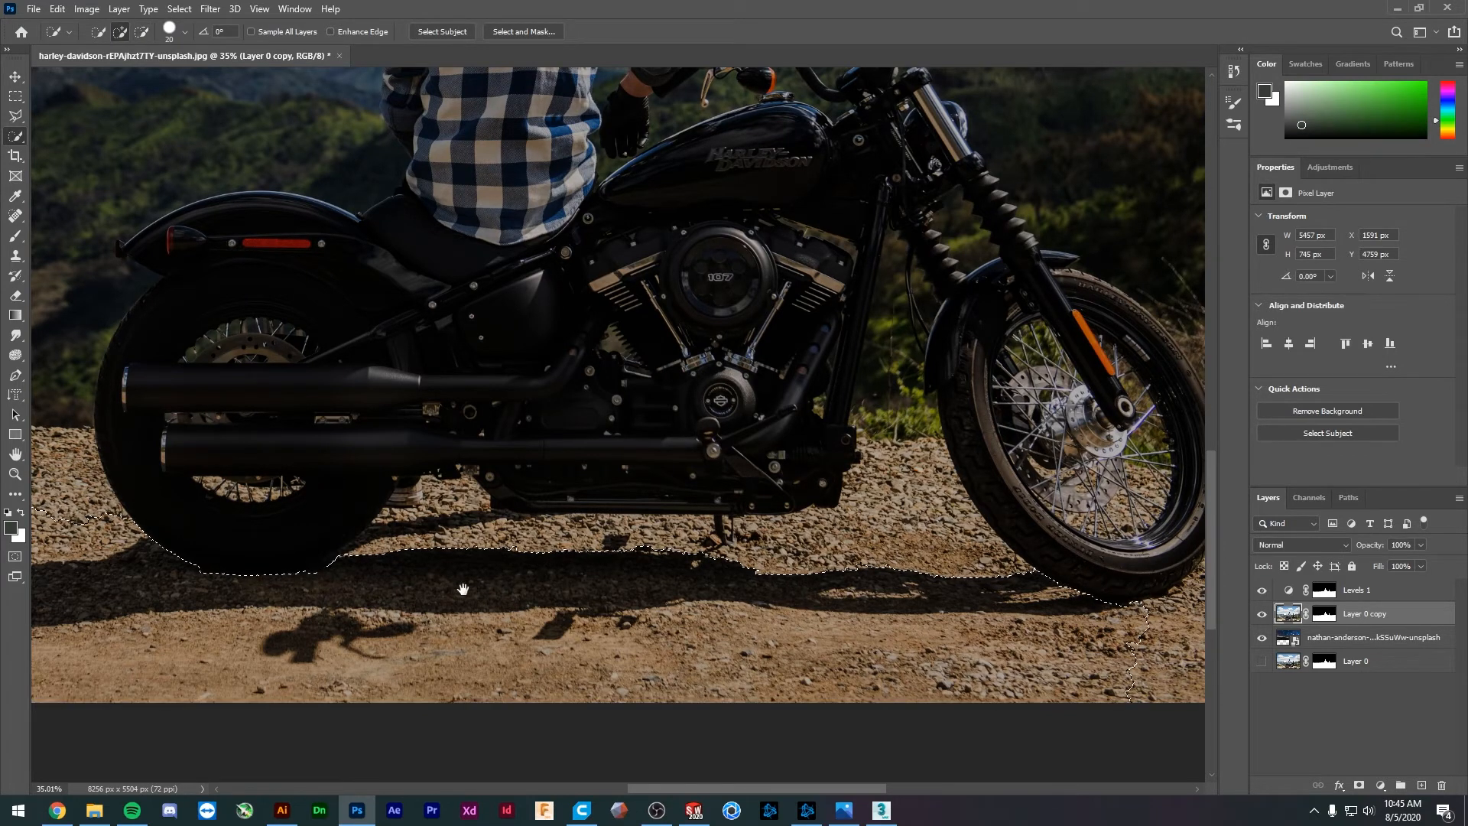
{"action": "left_click_drag", "start_coordinate": [462, 594], "coordinate": [620, 572]}
{"action": "scroll", "coordinate": [389, 489], "scroll_direction": "down", "scroll_amount": 3, "text": "alt"}
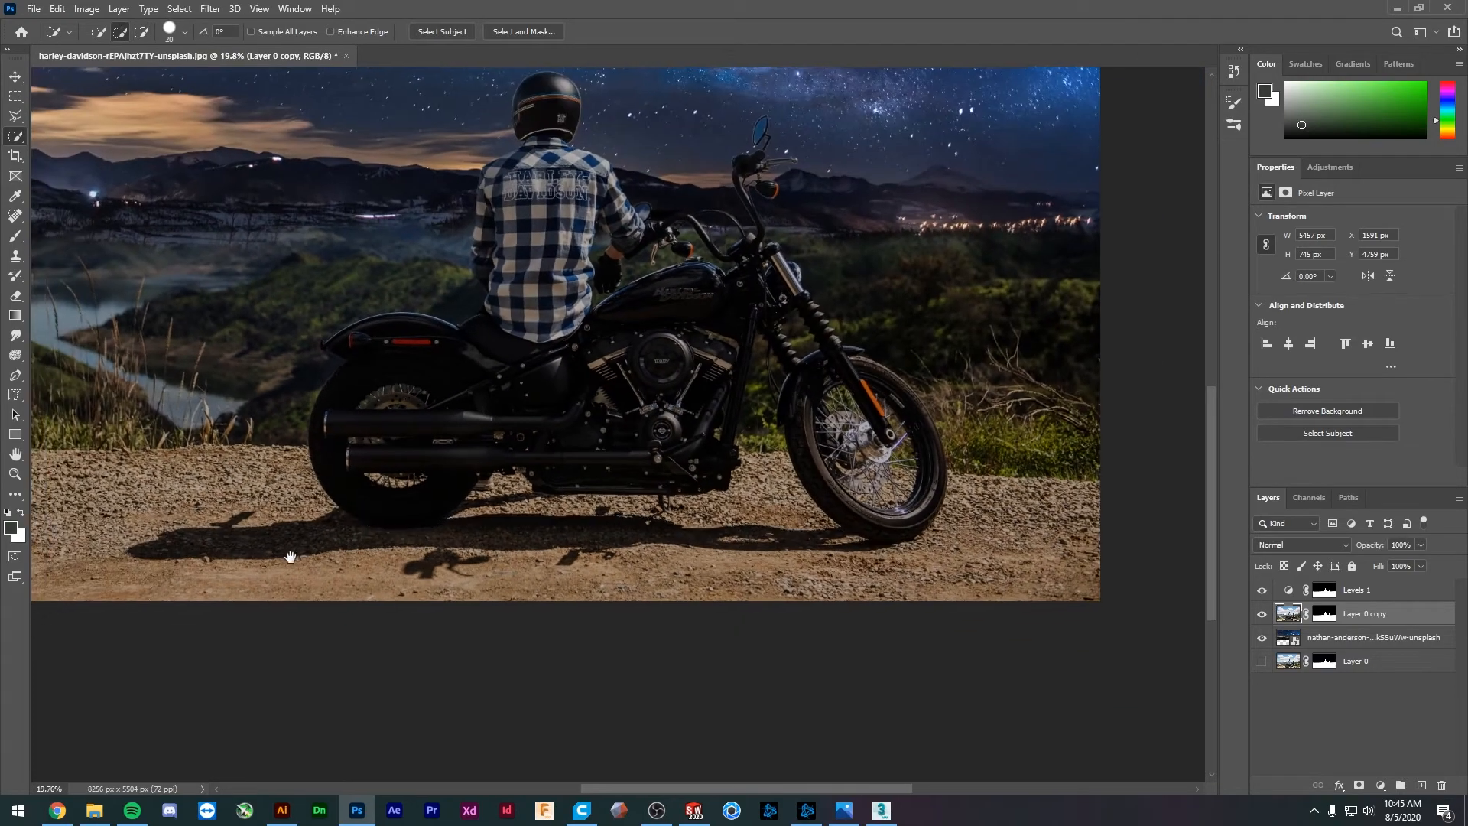
- Try to remove the selected ground shadow with a Content-Aware fill at 100% opacity, and undo it while keeping the selection
{"action": "key", "text": "shift+F5"}
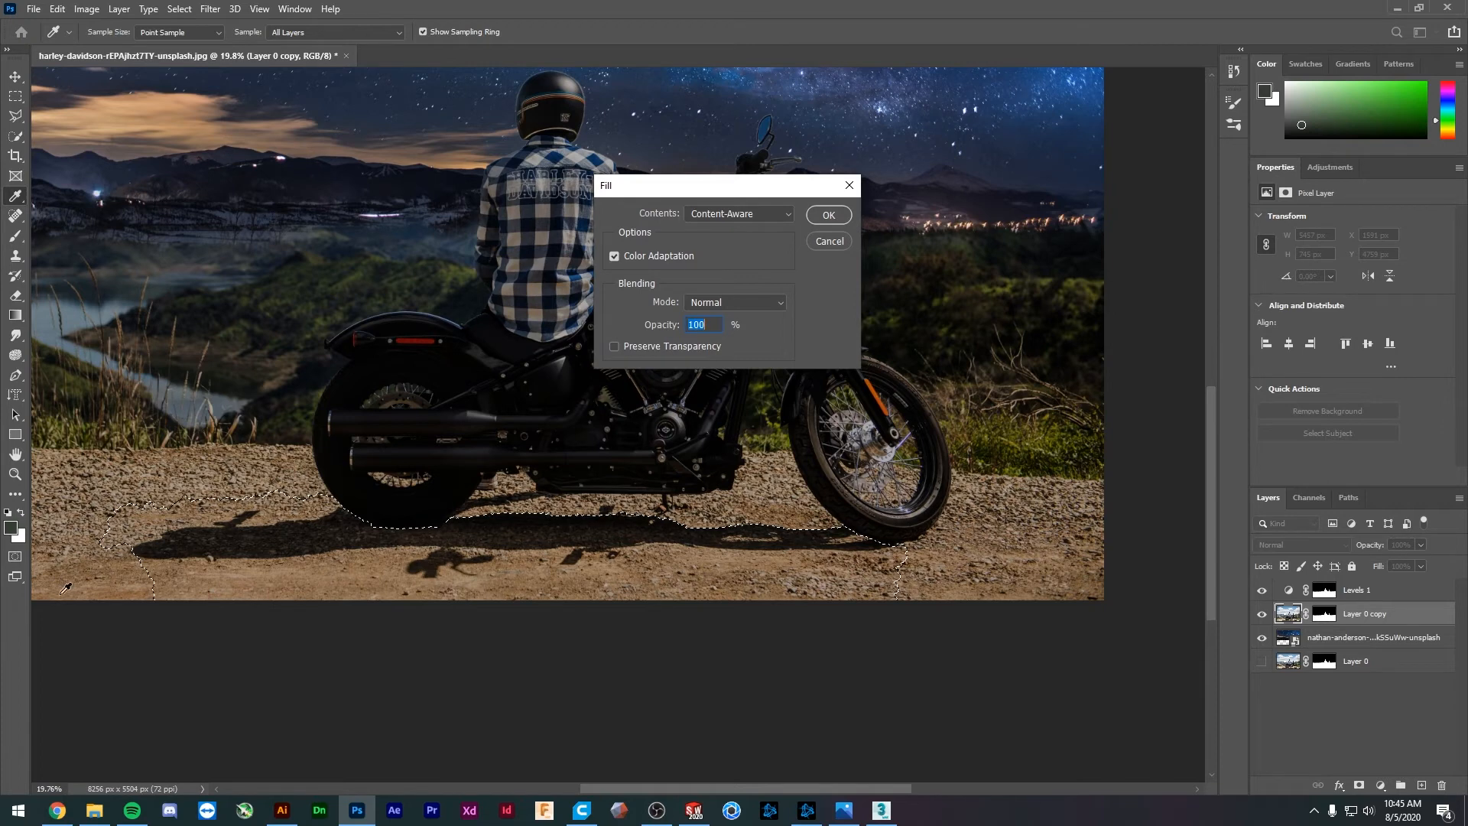
{"action": "left_click", "coordinate": [828, 215]}
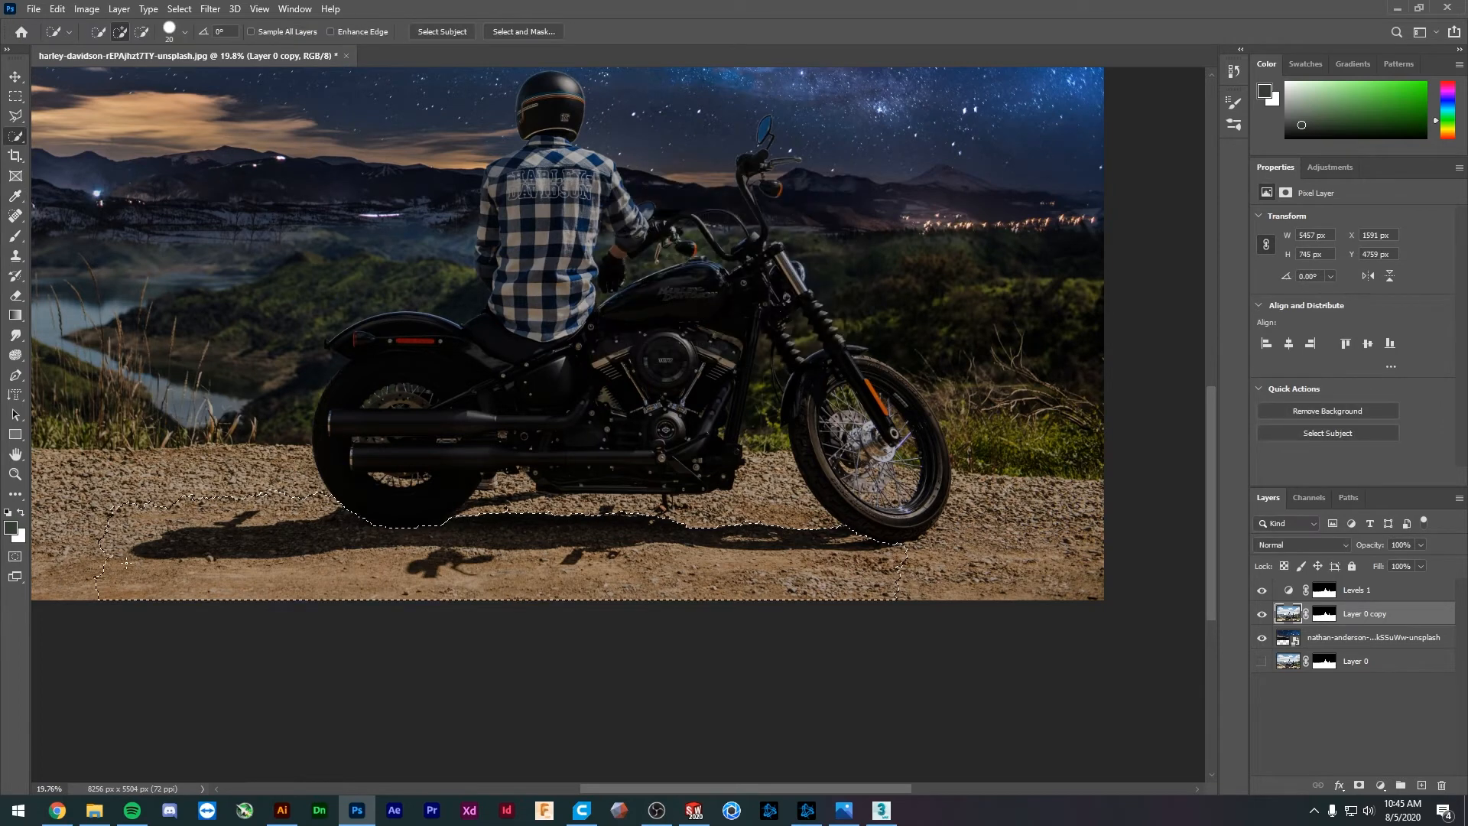
{"action": "key", "text": "shift+F5"}
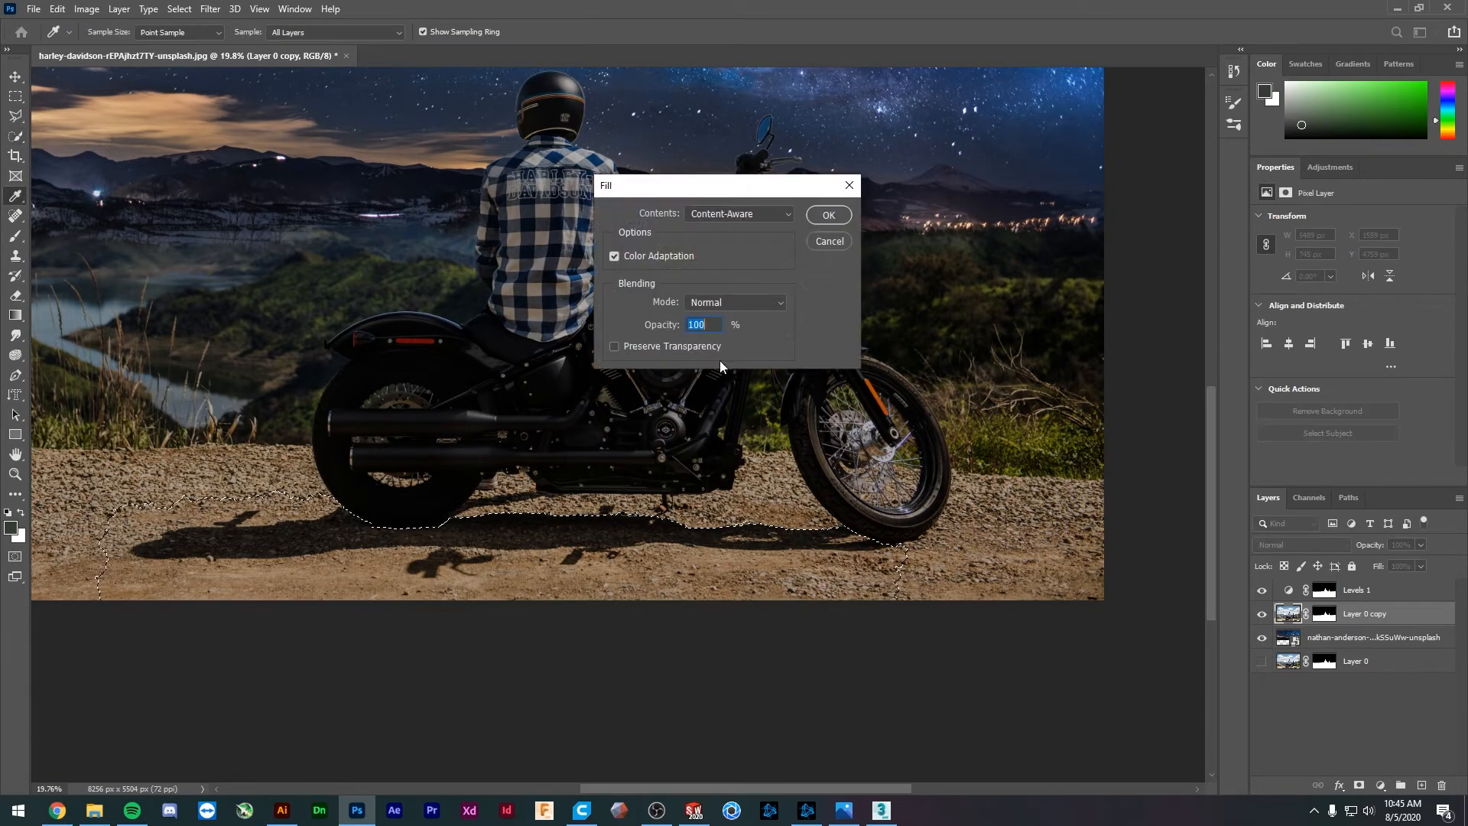
{"action": "left_click", "coordinate": [824, 216]}
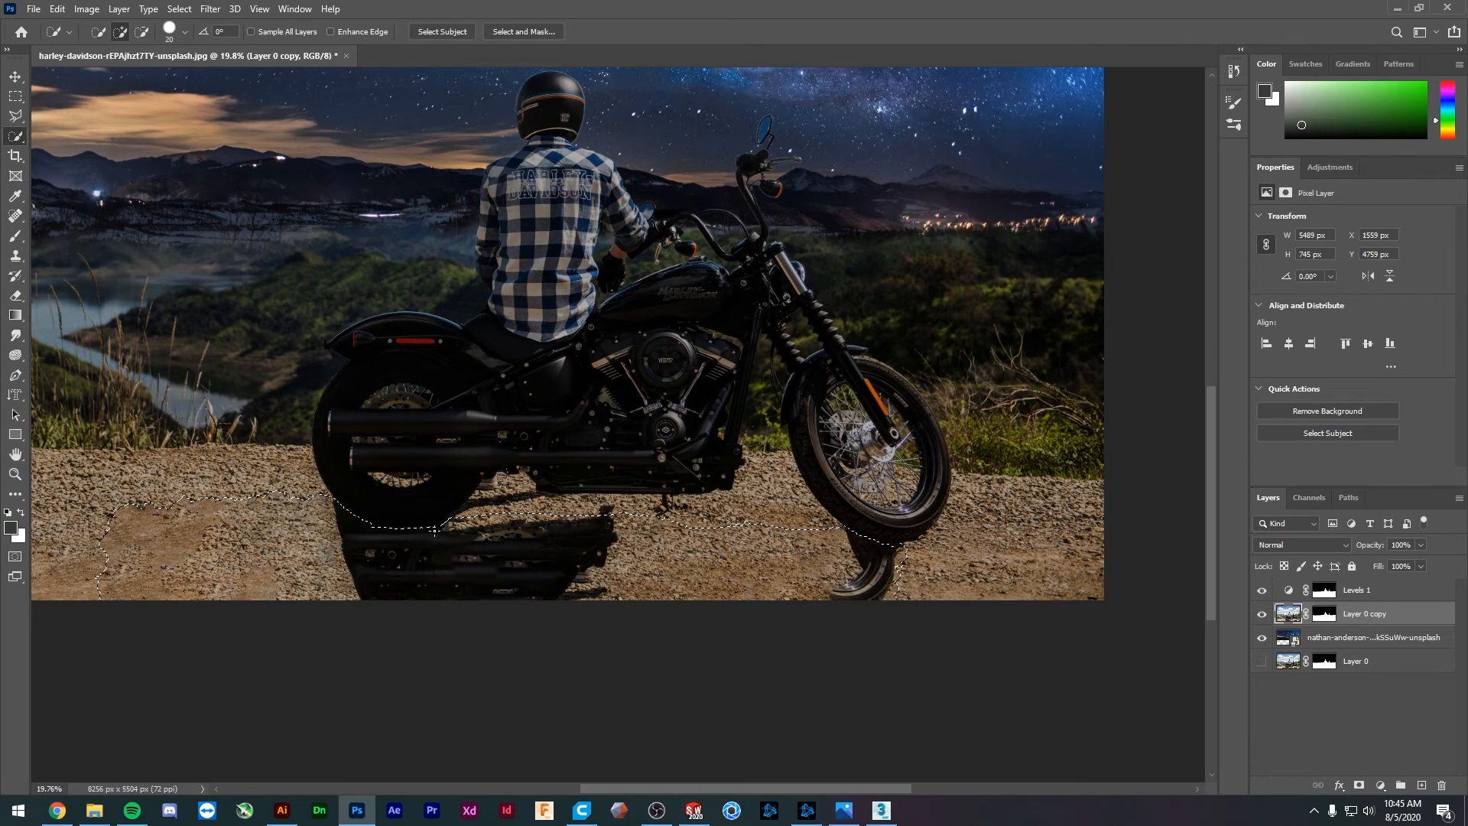
{"action": "key", "text": "ctrl+d"}
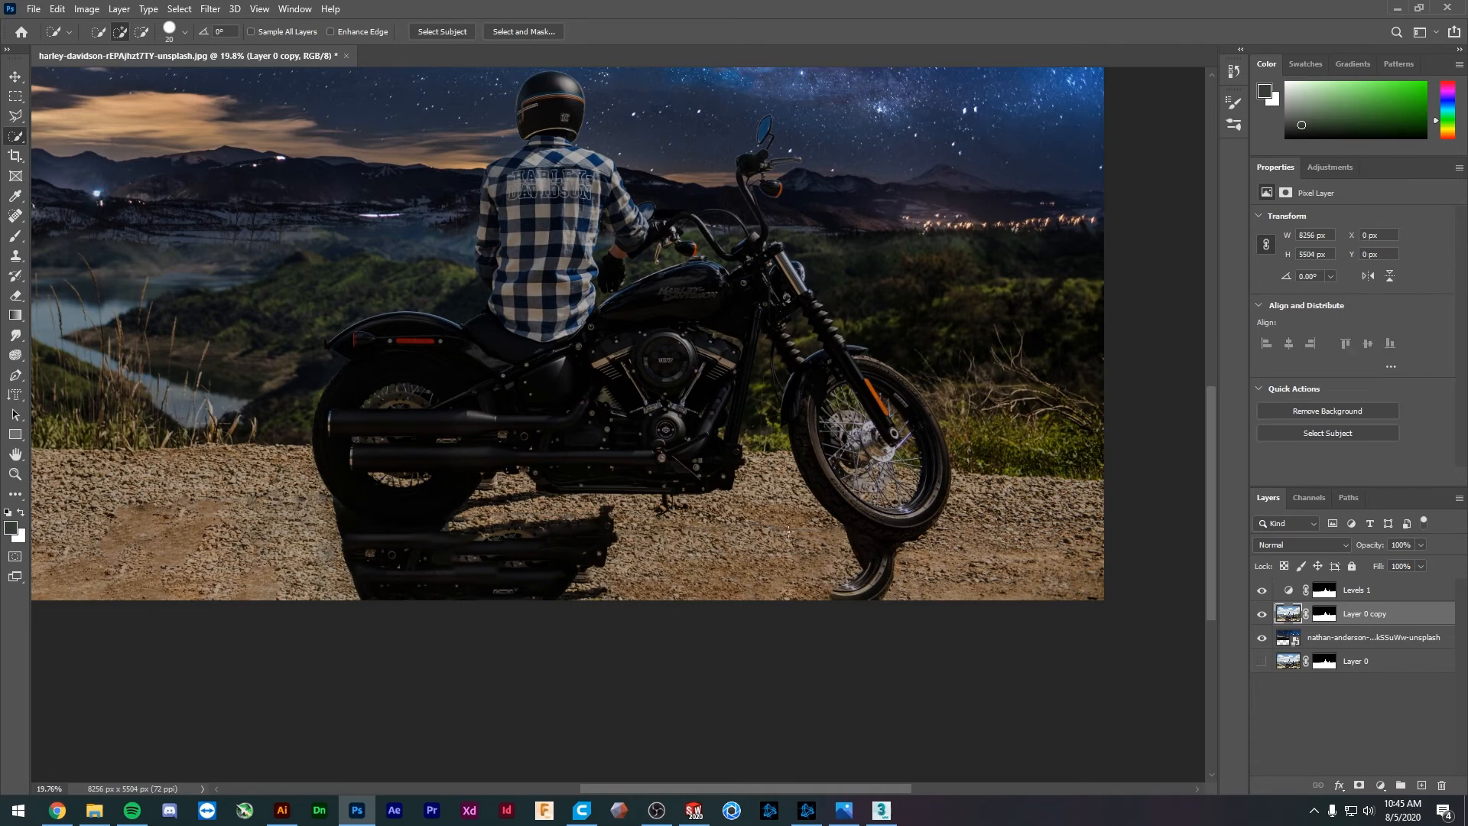
{"action": "key", "text": "ctrl+z"}
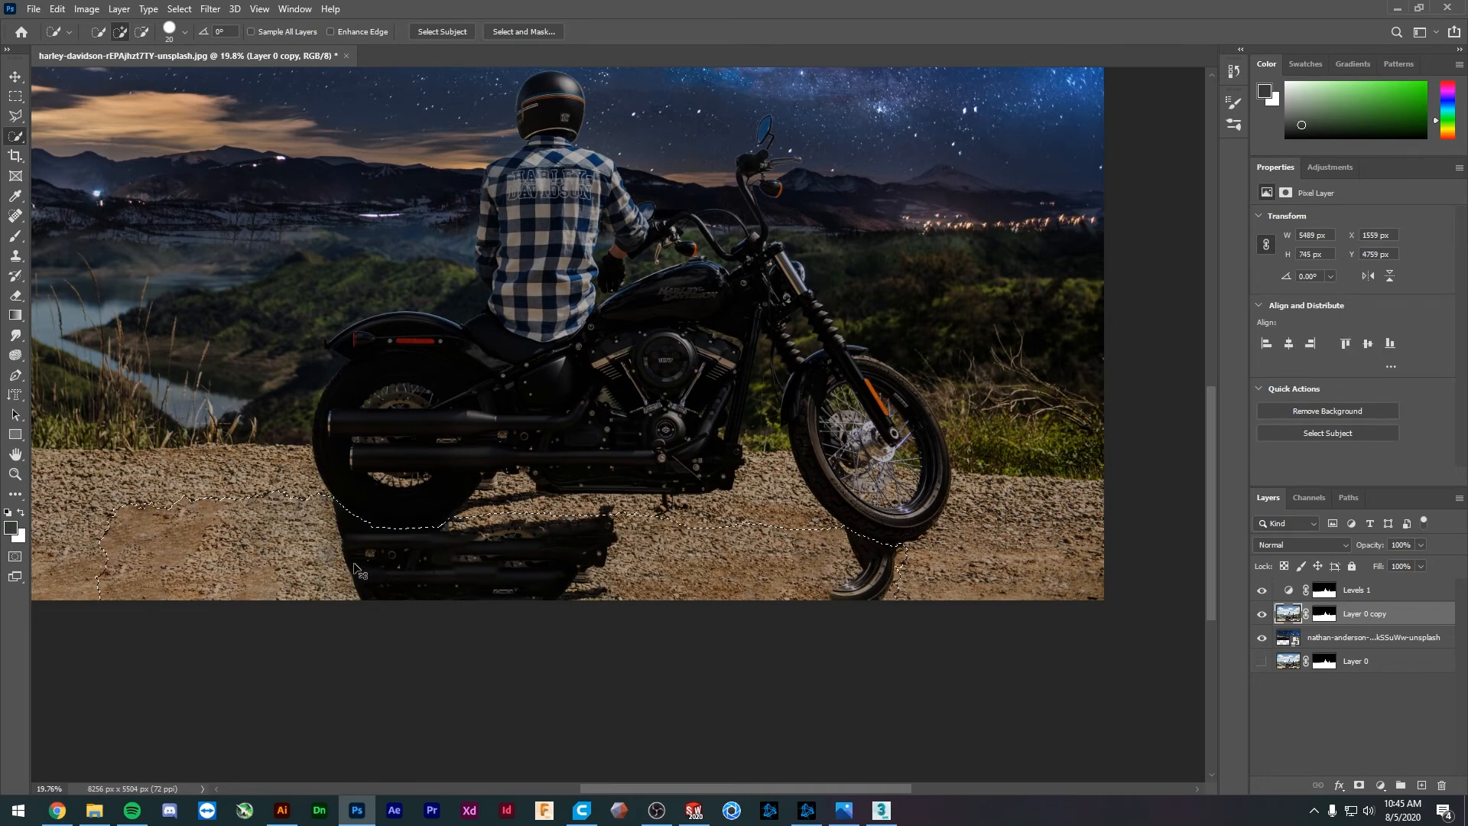
{"action": "key", "text": "ctrl+z"}
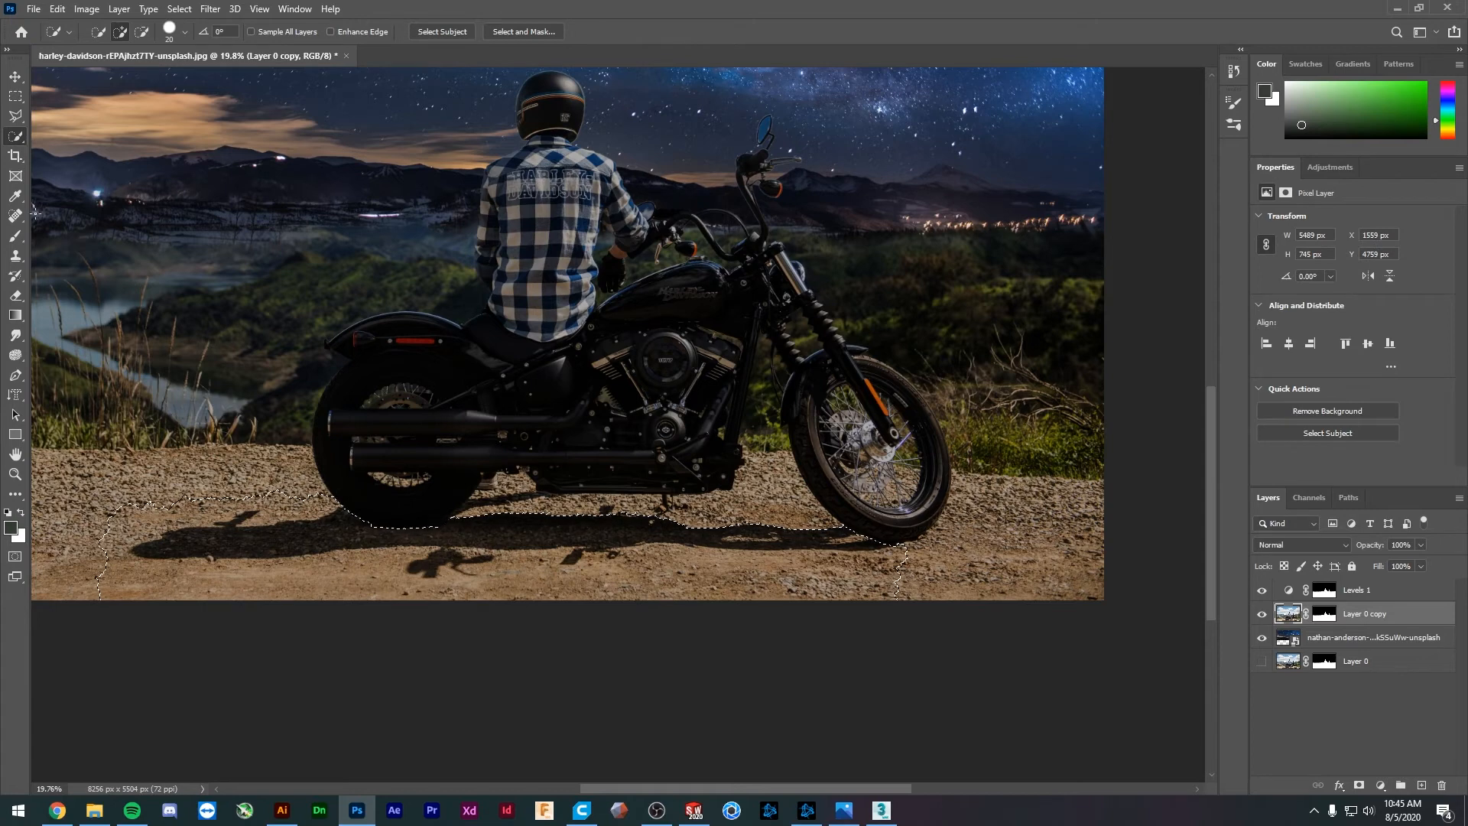
- Cover the small detached shadows in front of the main shadow with cloned ground, using a 300 px Clone Stamp inside the selection
{"action": "left_click", "coordinate": [19, 259]}
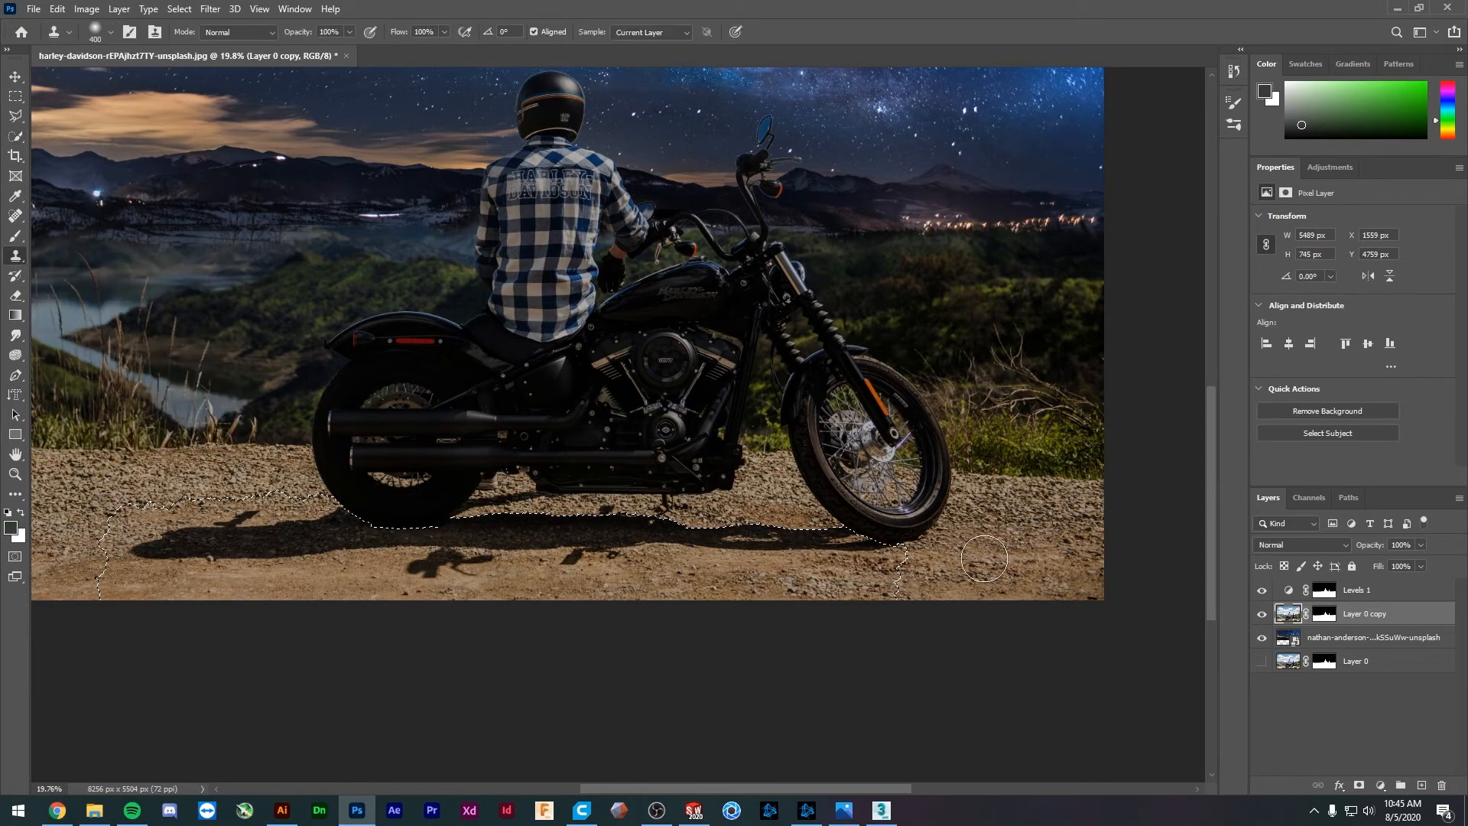
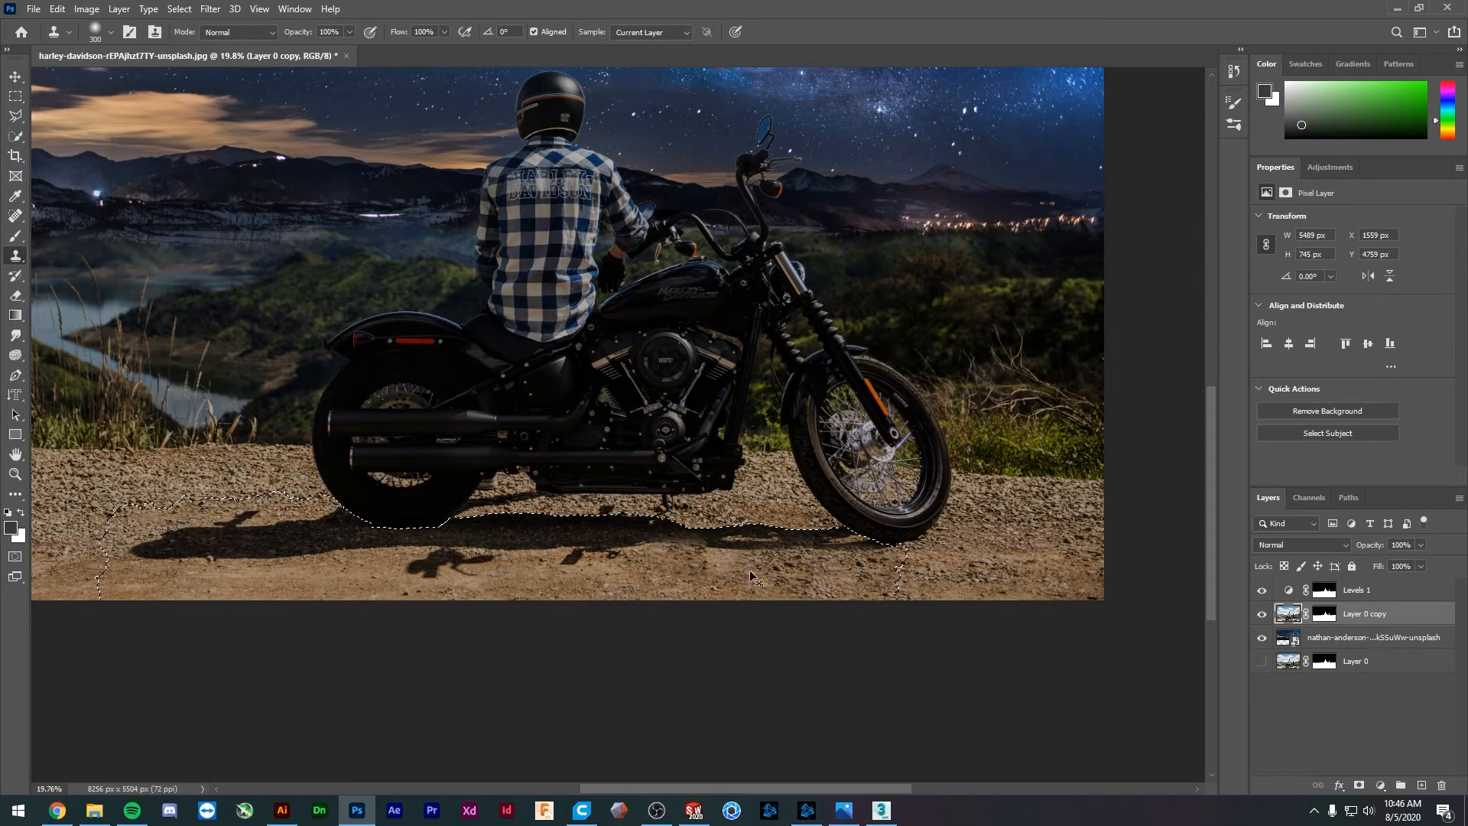
{"action": "scroll", "coordinate": [306, 528], "scroll_direction": "left", "scroll_amount": 3}
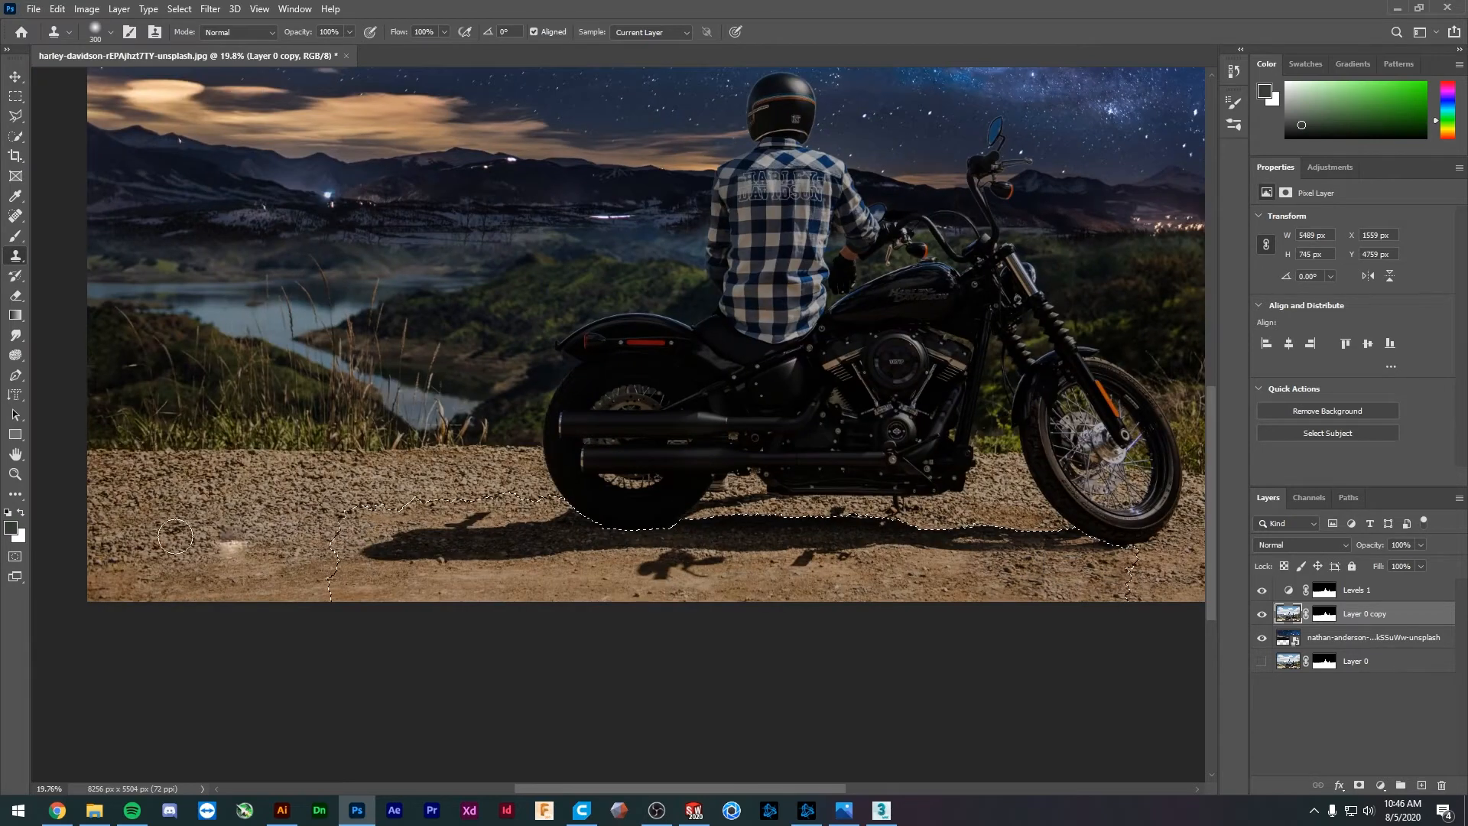
{"action": "mouse_move", "coordinate": [336, 570]}
{"action": "left_mouse_down"}
{"action": "mouse_move", "coordinate": [524, 574]}
{"action": "mouse_move", "coordinate": [428, 568]}
{"action": "left_mouse_up"}
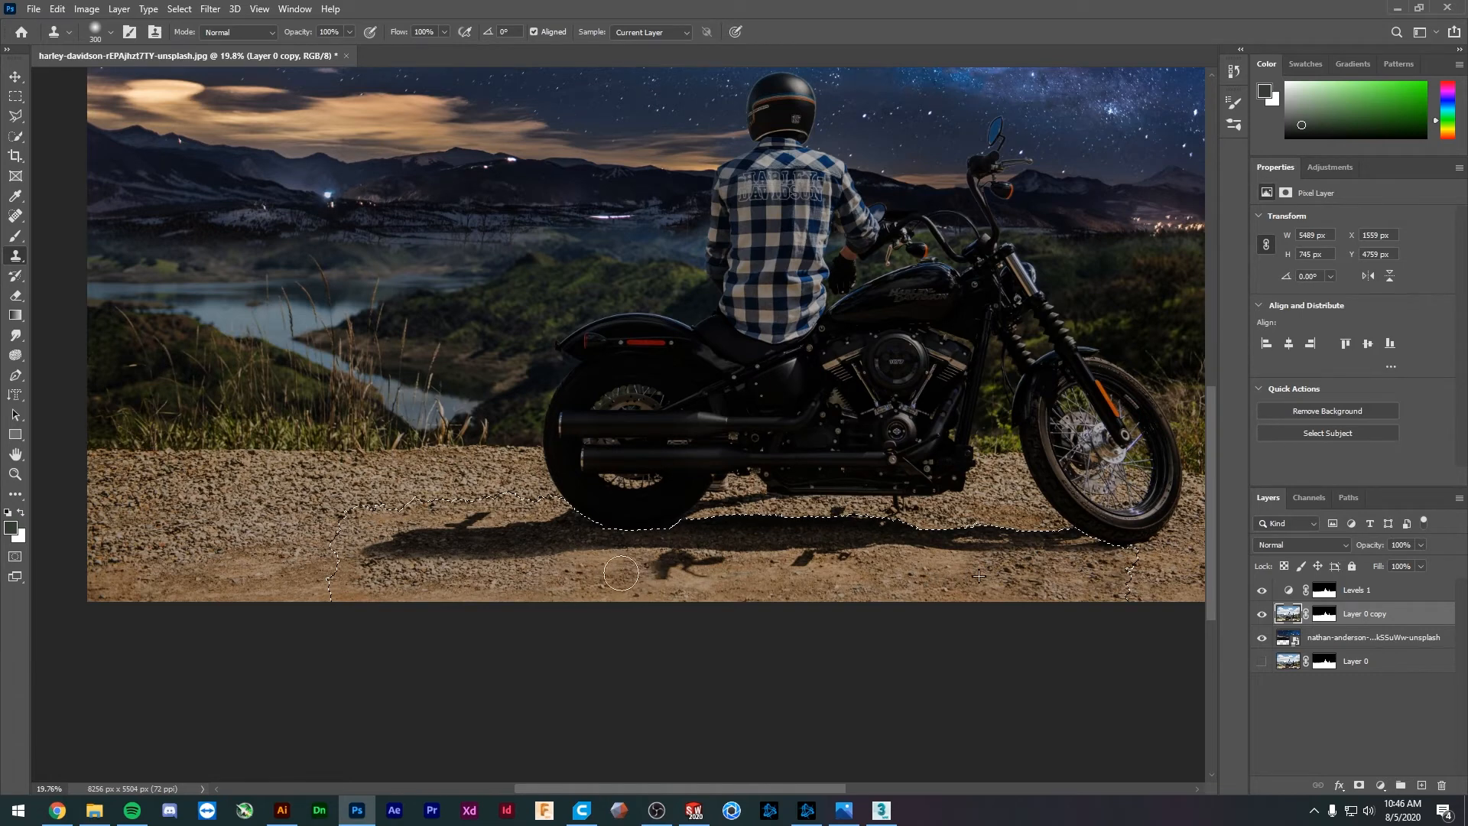
{"action": "mouse_move", "coordinate": [620, 574]}
{"action": "left_mouse_down"}
{"action": "mouse_move", "coordinate": [872, 568]}
{"action": "mouse_move", "coordinate": [1042, 586]}
{"action": "mouse_move", "coordinate": [778, 605]}
{"action": "left_mouse_up"}
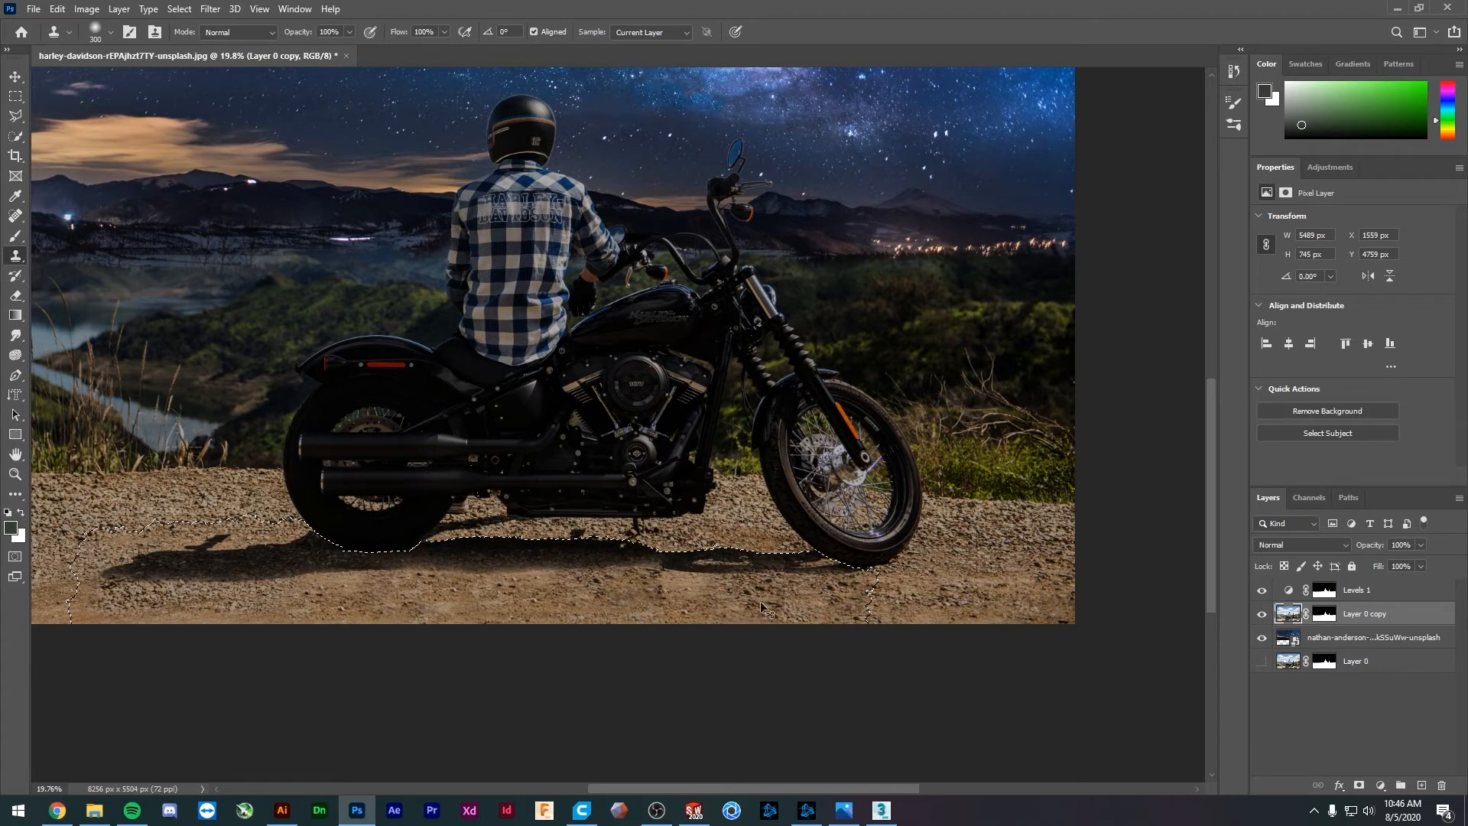
- Clone sampled dirt and gravel along the lower edge of the motorcycle's main shadow to narrow it and blend the ground
{"action": "left_click_drag", "start_coordinate": [204, 593], "coordinate": [401, 571]}
{"action": "left_click", "coordinate": [176, 566], "text": "alt"}
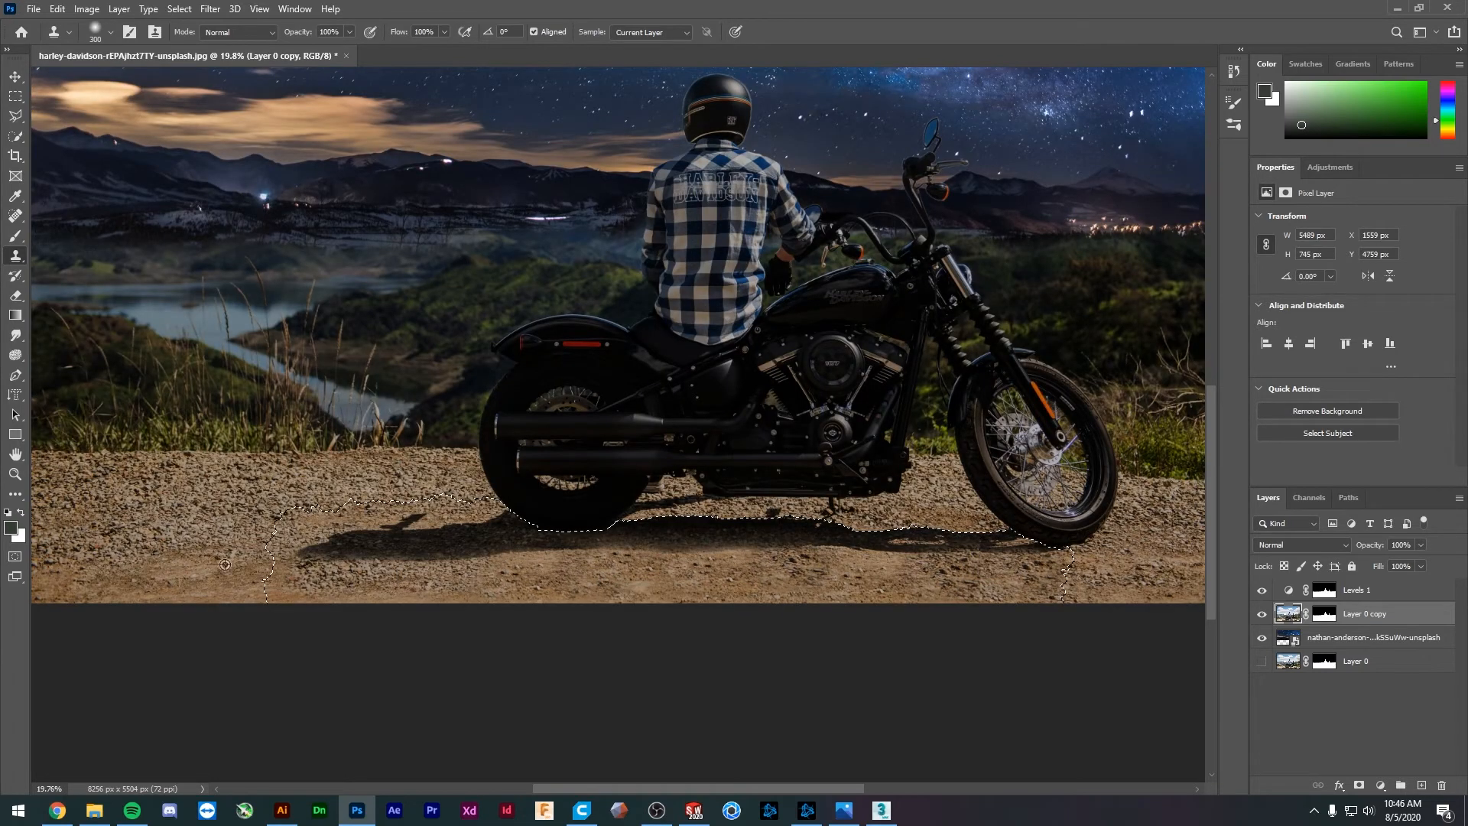
{"action": "mouse_move", "coordinate": [809, 578]}
{"action": "left_mouse_down"}
{"action": "mouse_move", "coordinate": [1081, 569]}
{"action": "mouse_move", "coordinate": [947, 584]}
{"action": "left_mouse_up"}
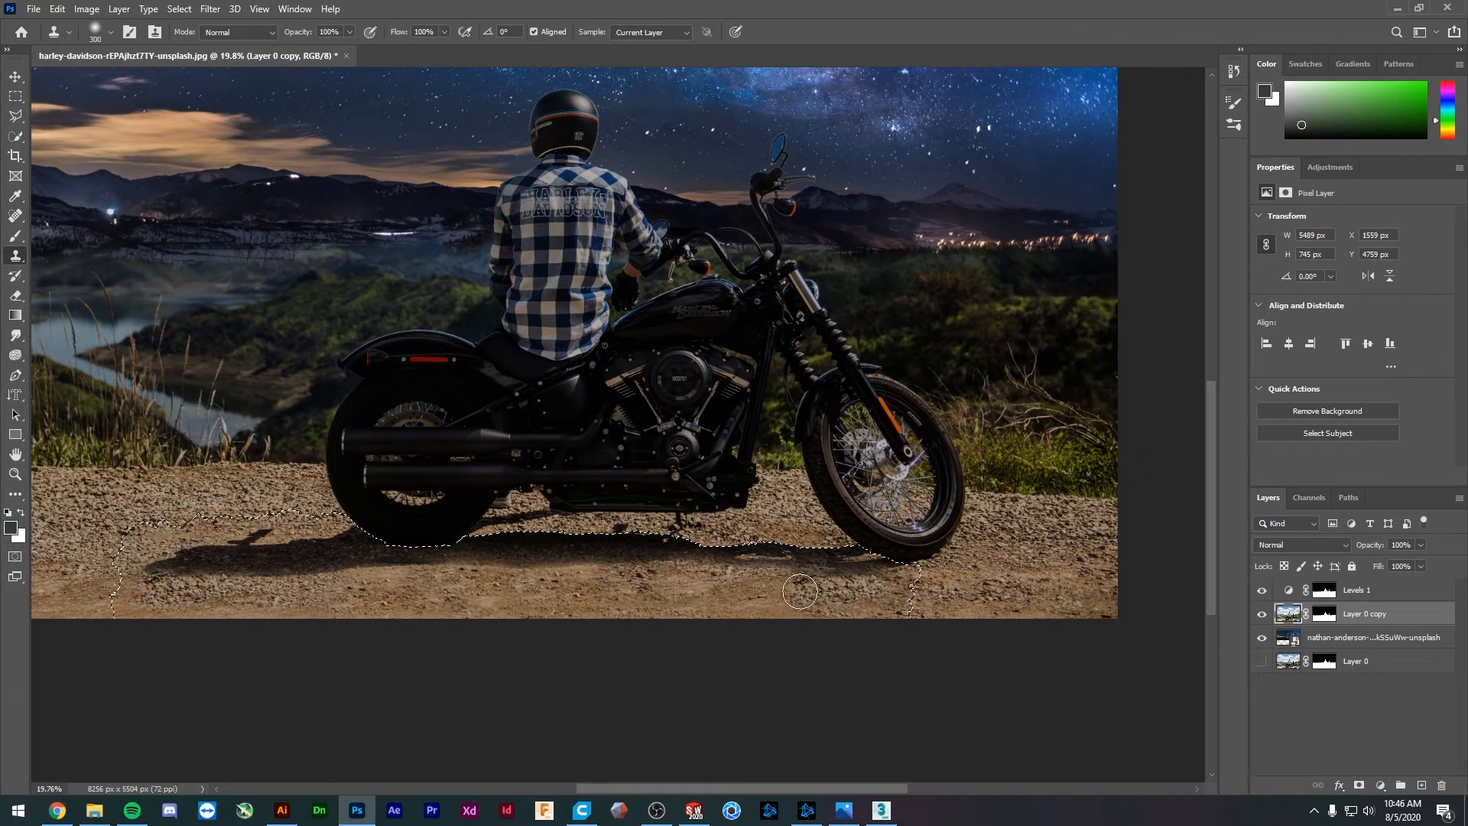
{"action": "left_click_drag", "start_coordinate": [800, 591], "coordinate": [893, 584]}
{"action": "left_click_drag", "start_coordinate": [621, 601], "coordinate": [795, 612]}
{"action": "left_click", "coordinate": [228, 536], "text": "alt"}
{"action": "mouse_move", "coordinate": [305, 591]}
{"action": "left_mouse_down"}
{"action": "mouse_move", "coordinate": [490, 600]}
{"action": "mouse_move", "coordinate": [307, 585]}
{"action": "mouse_move", "coordinate": [225, 543]}
{"action": "mouse_move", "coordinate": [387, 607]}
{"action": "left_mouse_up"}
{"action": "left_click", "coordinate": [197, 559], "text": "alt"}
{"action": "left_click", "coordinate": [927, 604], "text": "alt"}
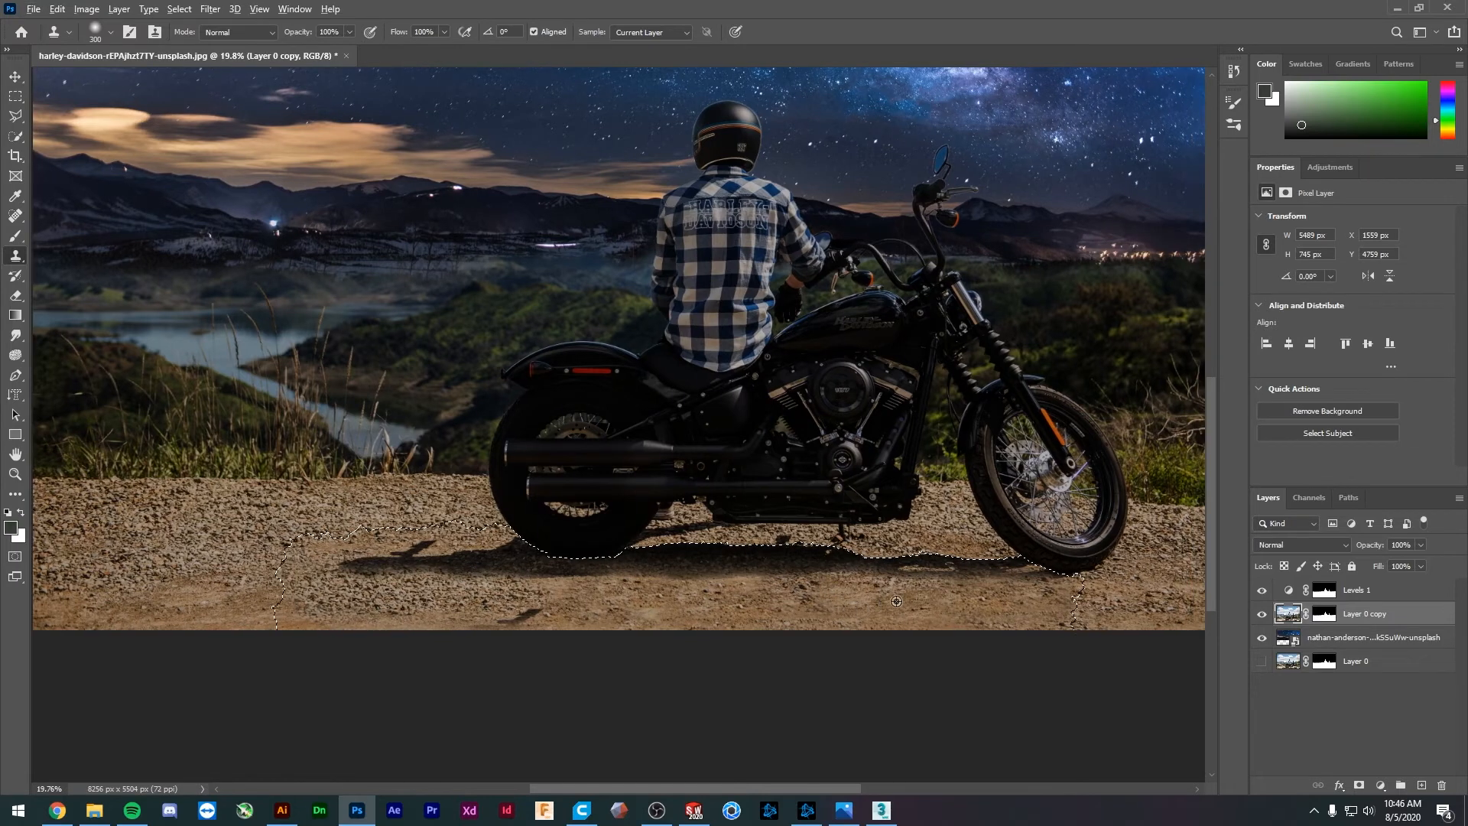
{"action": "left_click_drag", "start_coordinate": [530, 608], "coordinate": [292, 605]}
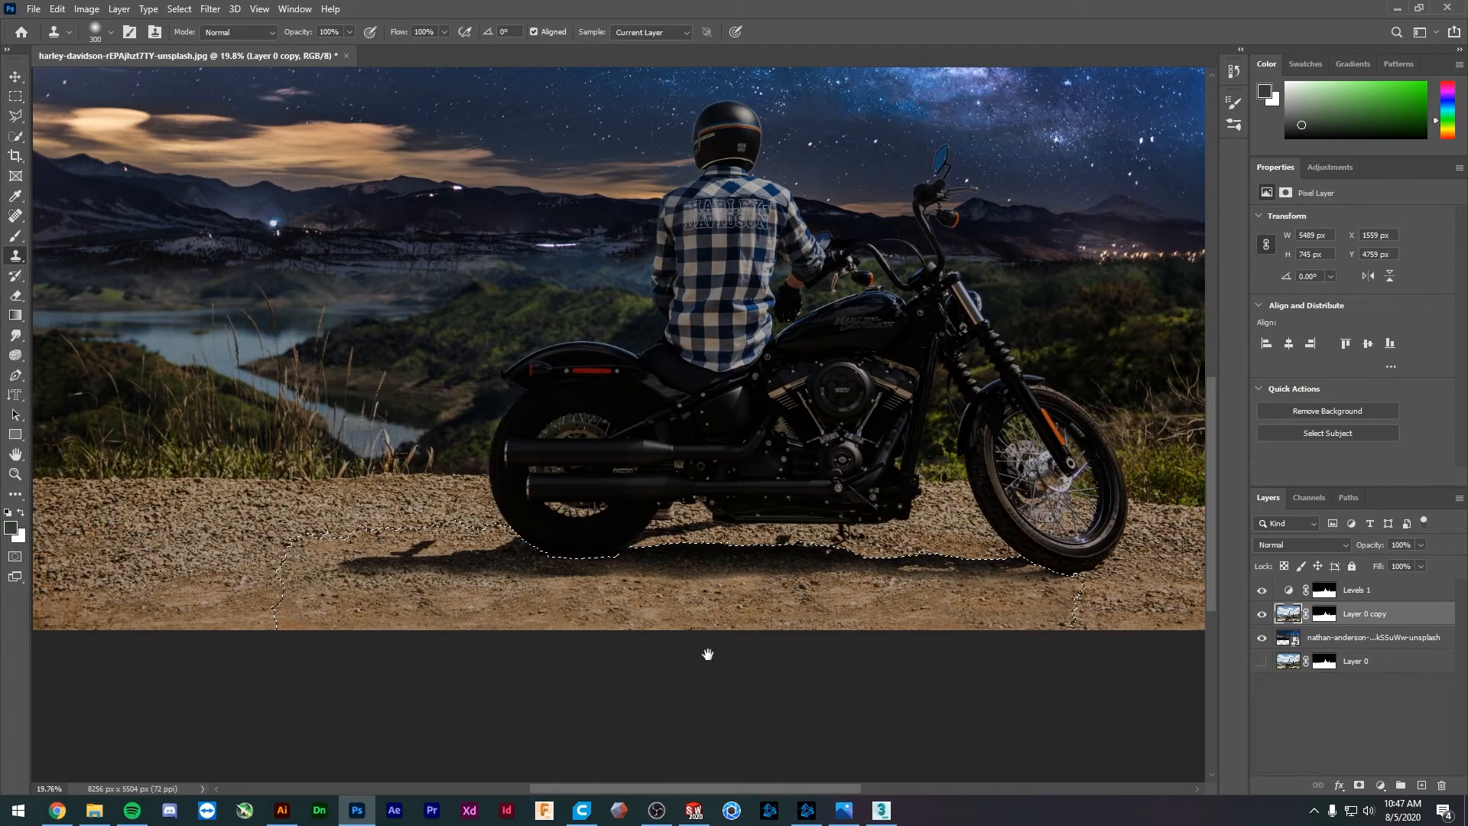
- Clone gravel over the far end of the shadow behind the rear wheel, and deselect
{"action": "left_click_drag", "start_coordinate": [707, 654], "coordinate": [702, 660]}
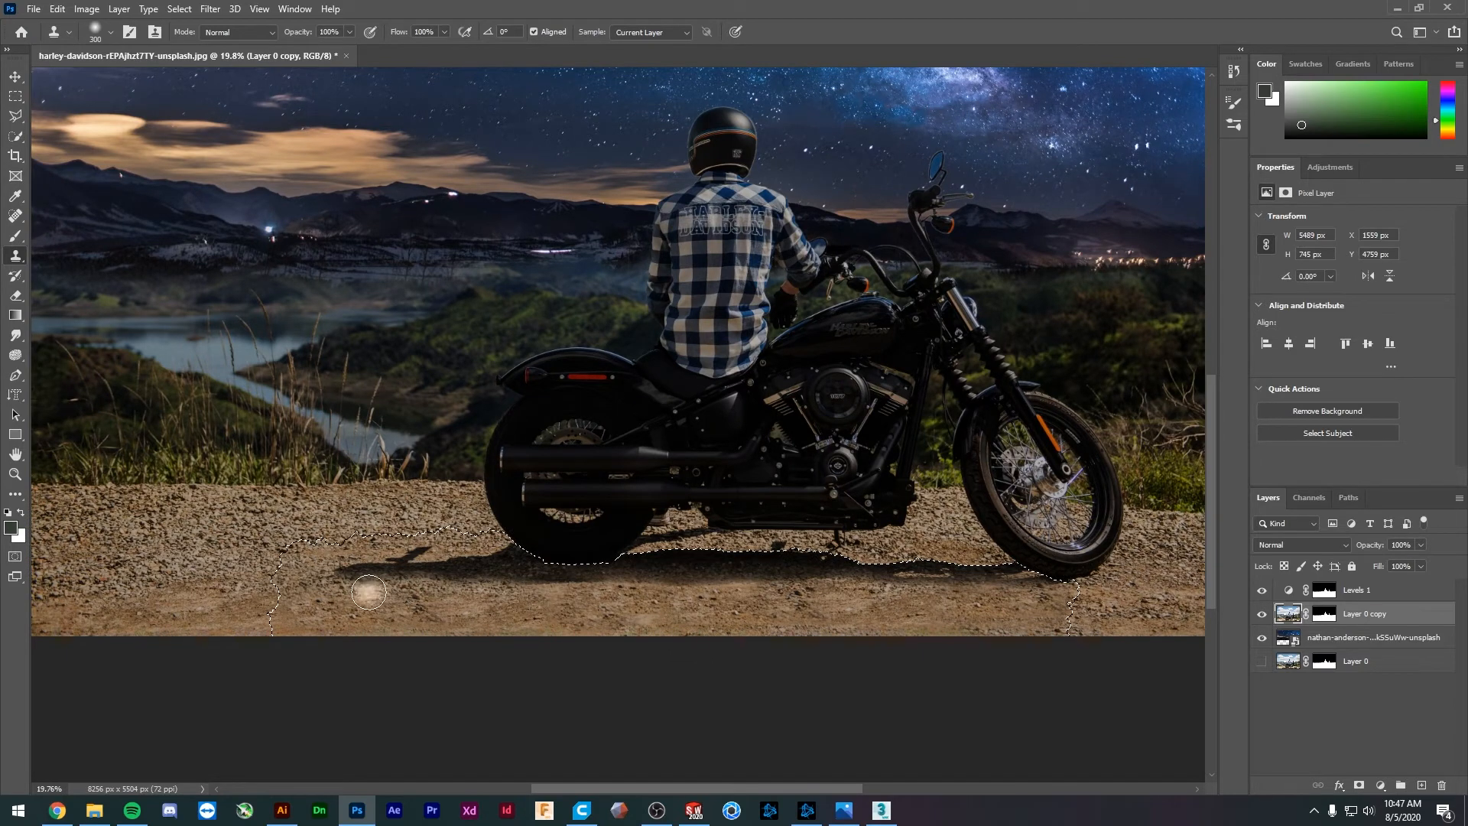
{"action": "mouse_move", "coordinate": [306, 546]}
{"action": "left_mouse_down"}
{"action": "mouse_move", "coordinate": [374, 535]}
{"action": "mouse_move", "coordinate": [428, 557]}
{"action": "mouse_move", "coordinate": [487, 535]}
{"action": "left_mouse_up"}
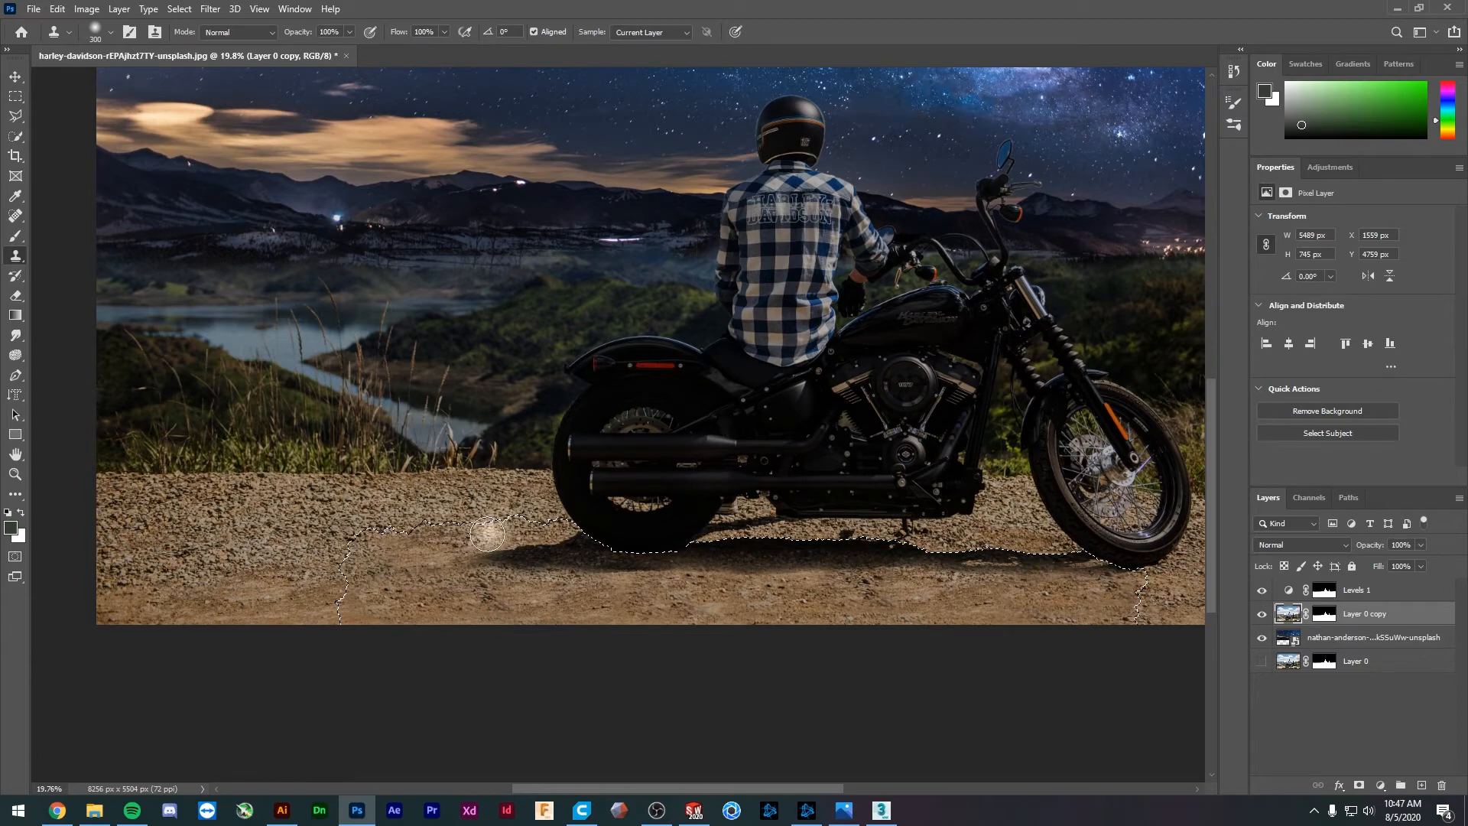
{"action": "key", "text": "ctrl+d"}
- Restore the ground shadow selection by undoing the deselection, and reduce the Clone Stamp brush to 125 px
{"action": "left_click_drag", "start_coordinate": [726, 643], "coordinate": [542, 643]}
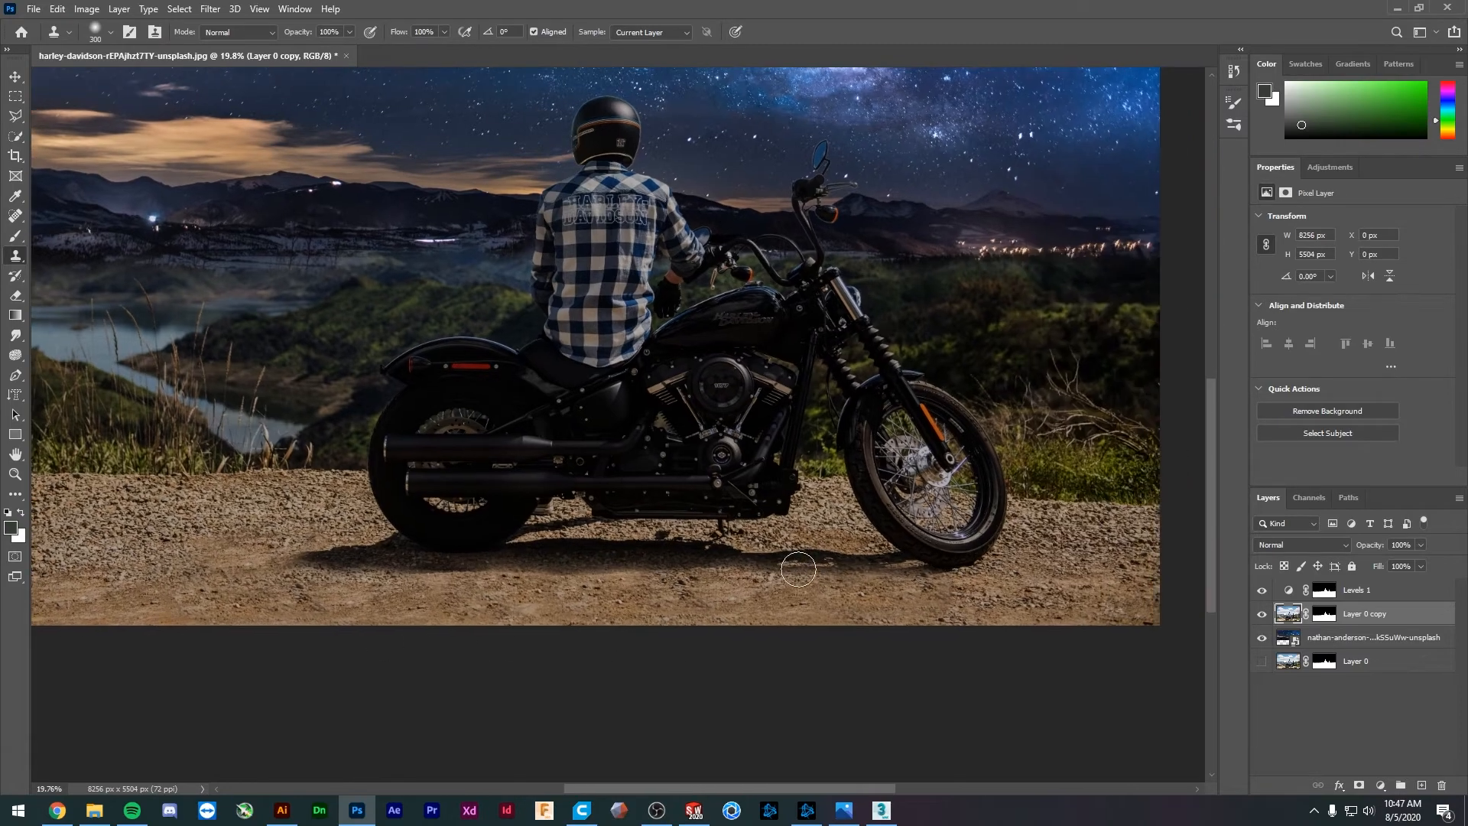
{"action": "scroll", "coordinate": [798, 570], "scroll_direction": "up", "scroll_amount": 3}
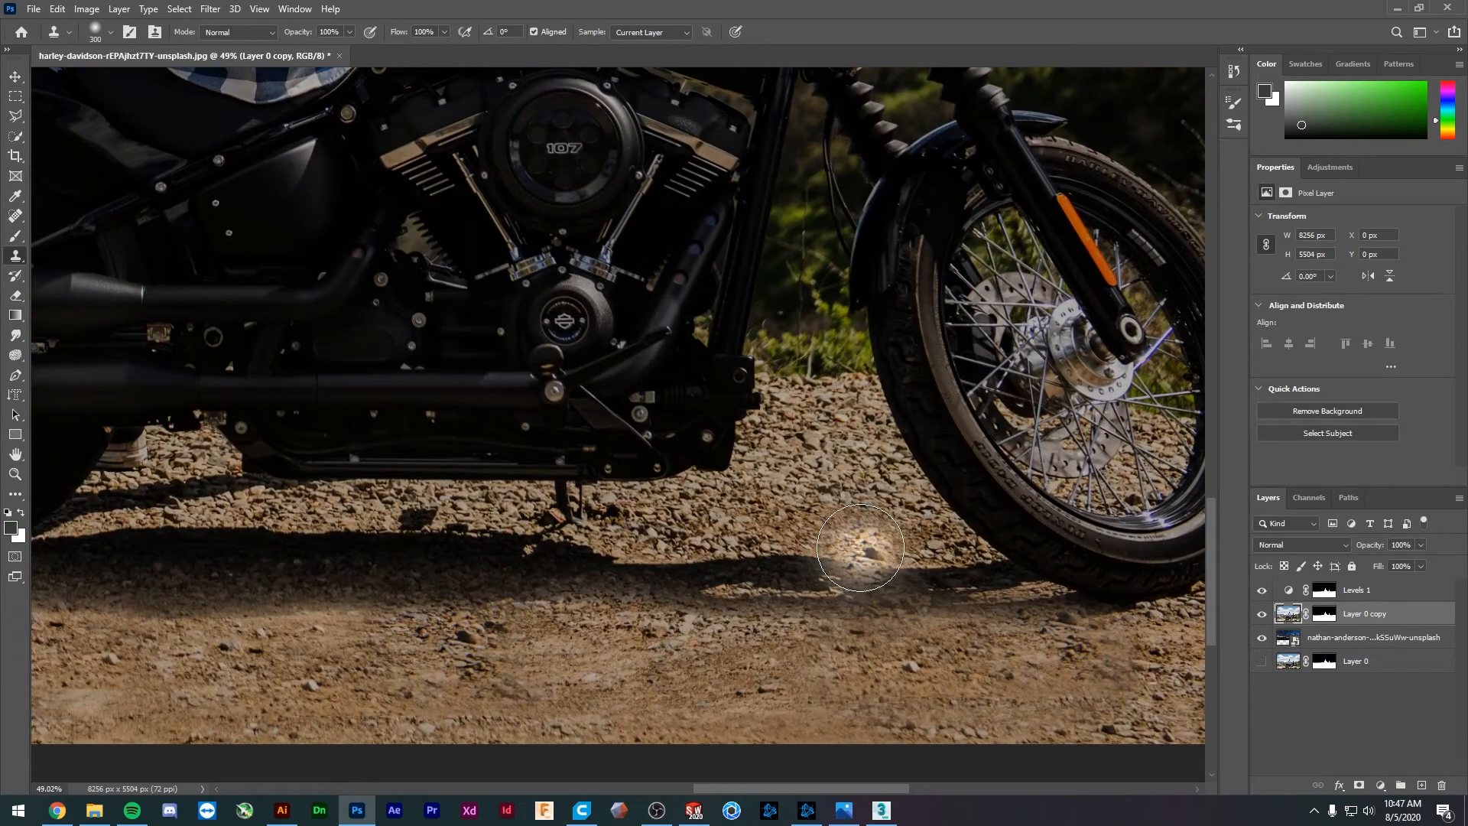
{"action": "key", "text": "bracketleft"}
{"action": "key", "text": "bracketleft"}
{"action": "key", "text": "bracketleft"}
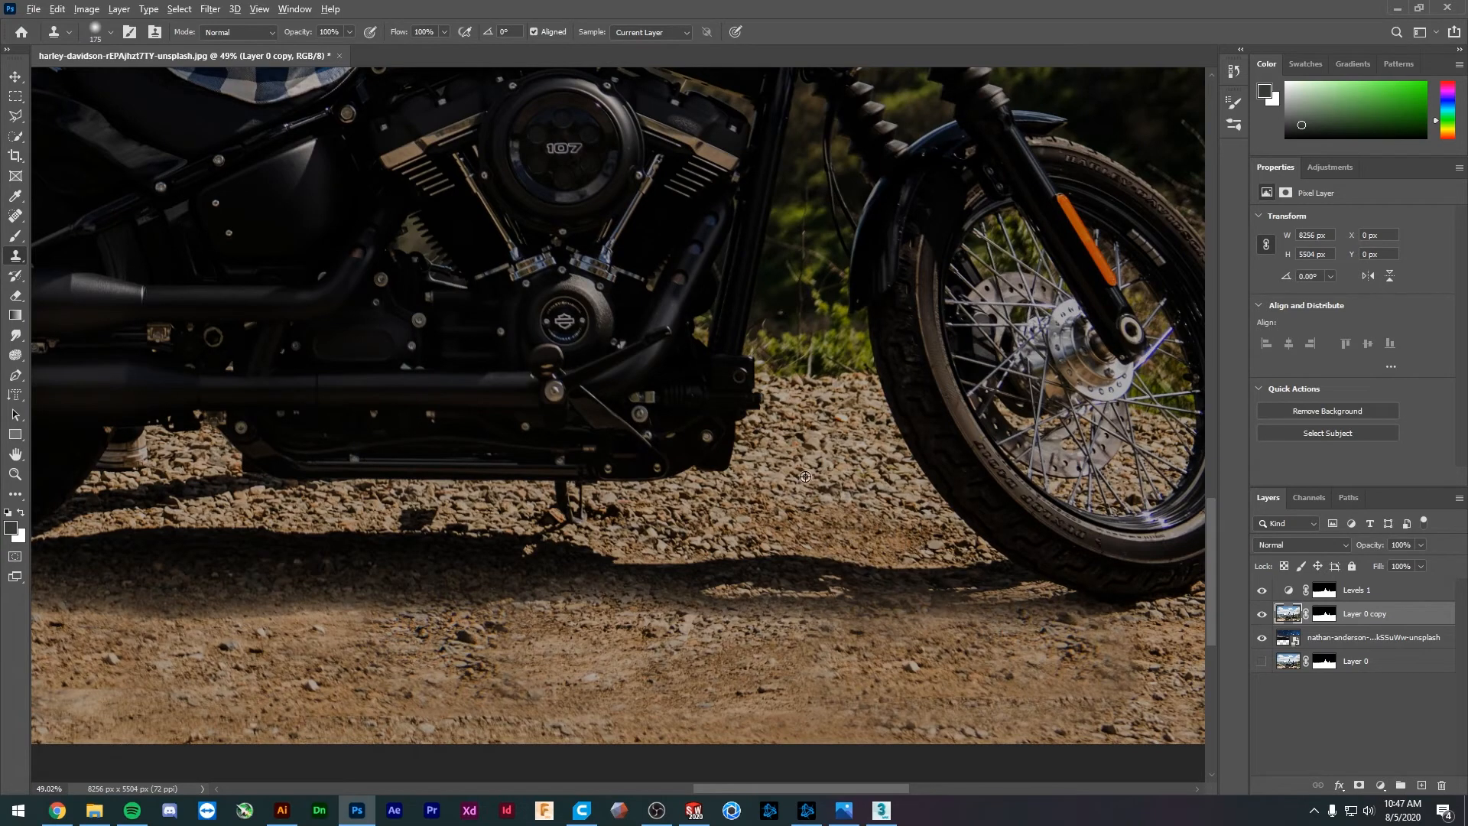
{"action": "key", "text": "bracketleft"}
{"action": "key", "text": "bracketleft"}
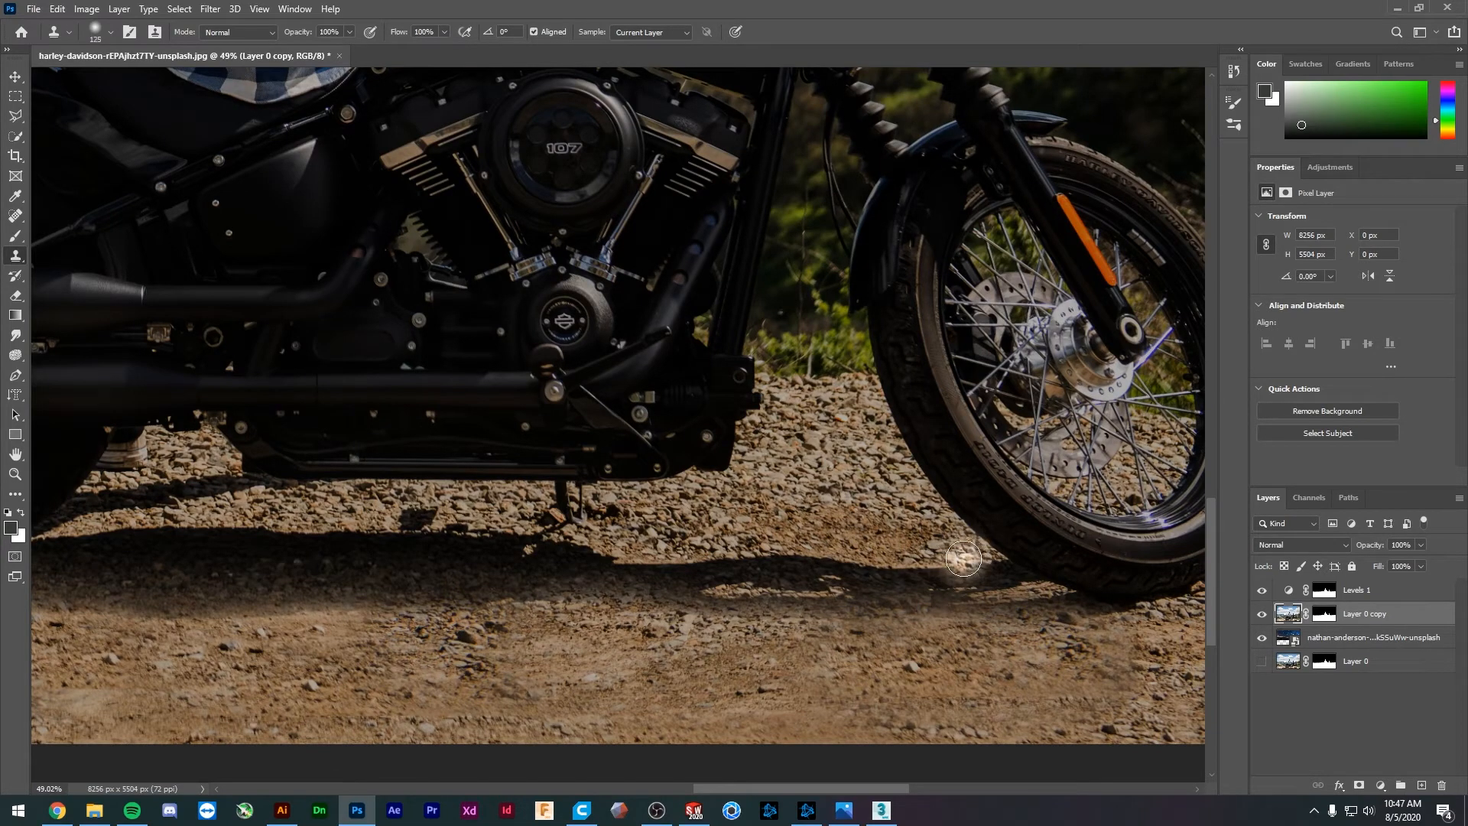
{"action": "key", "text": "ctrl+z"}
{"action": "key", "text": "ctrl+z"}
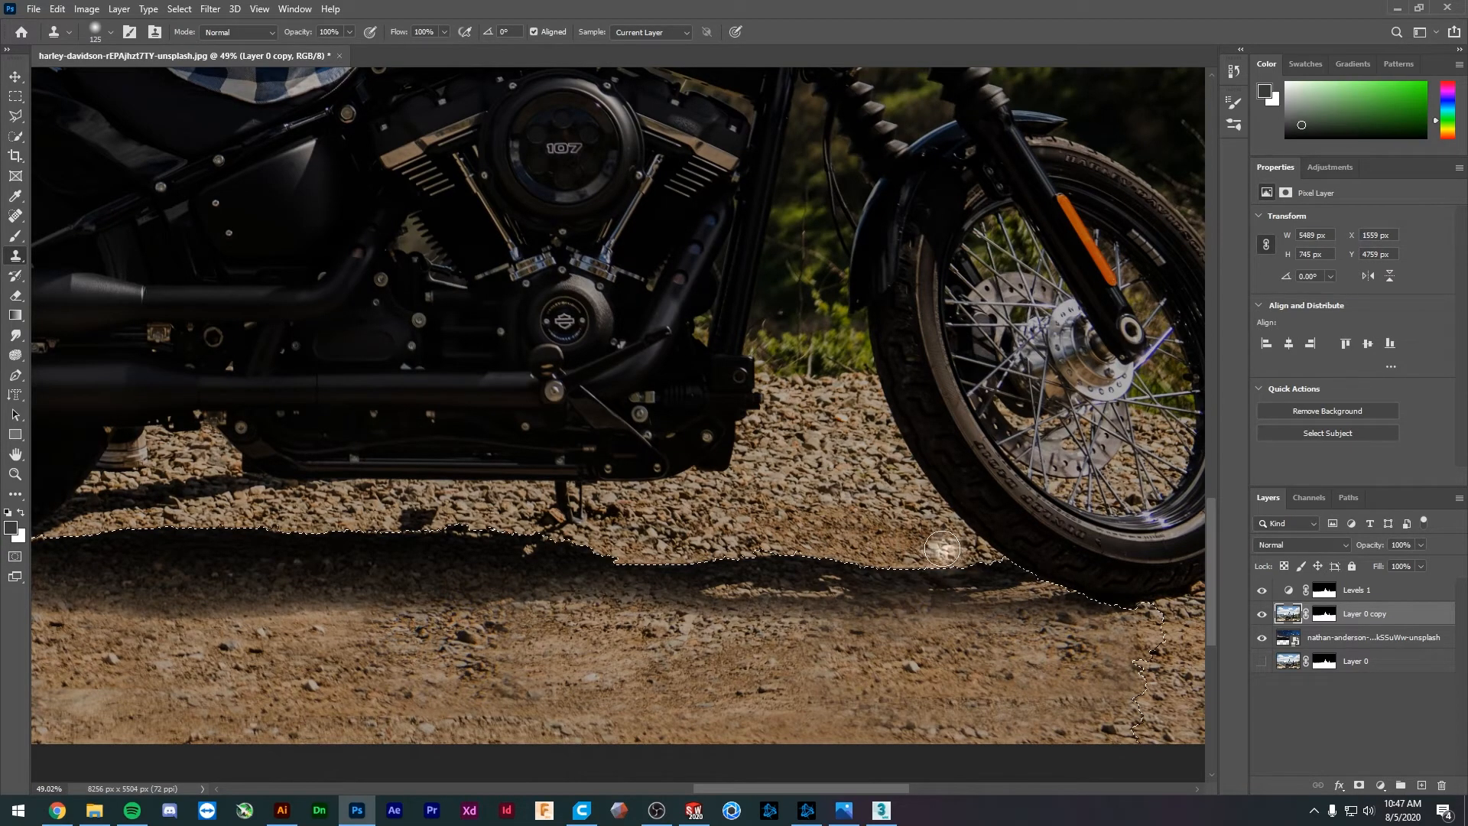
- Undo the last stroke and clone gravel from beyond the front wheel onto the shadow's edge beside that tire
{"action": "mouse_move", "coordinate": [977, 553]}
{"action": "left_mouse_down"}
{"action": "mouse_move", "coordinate": [909, 554]}
{"action": "mouse_move", "coordinate": [1001, 556]}
{"action": "mouse_move", "coordinate": [692, 548]}
{"action": "mouse_move", "coordinate": [849, 508]}
{"action": "mouse_move", "coordinate": [894, 534]}
{"action": "mouse_move", "coordinate": [649, 520]}
{"action": "left_mouse_up"}
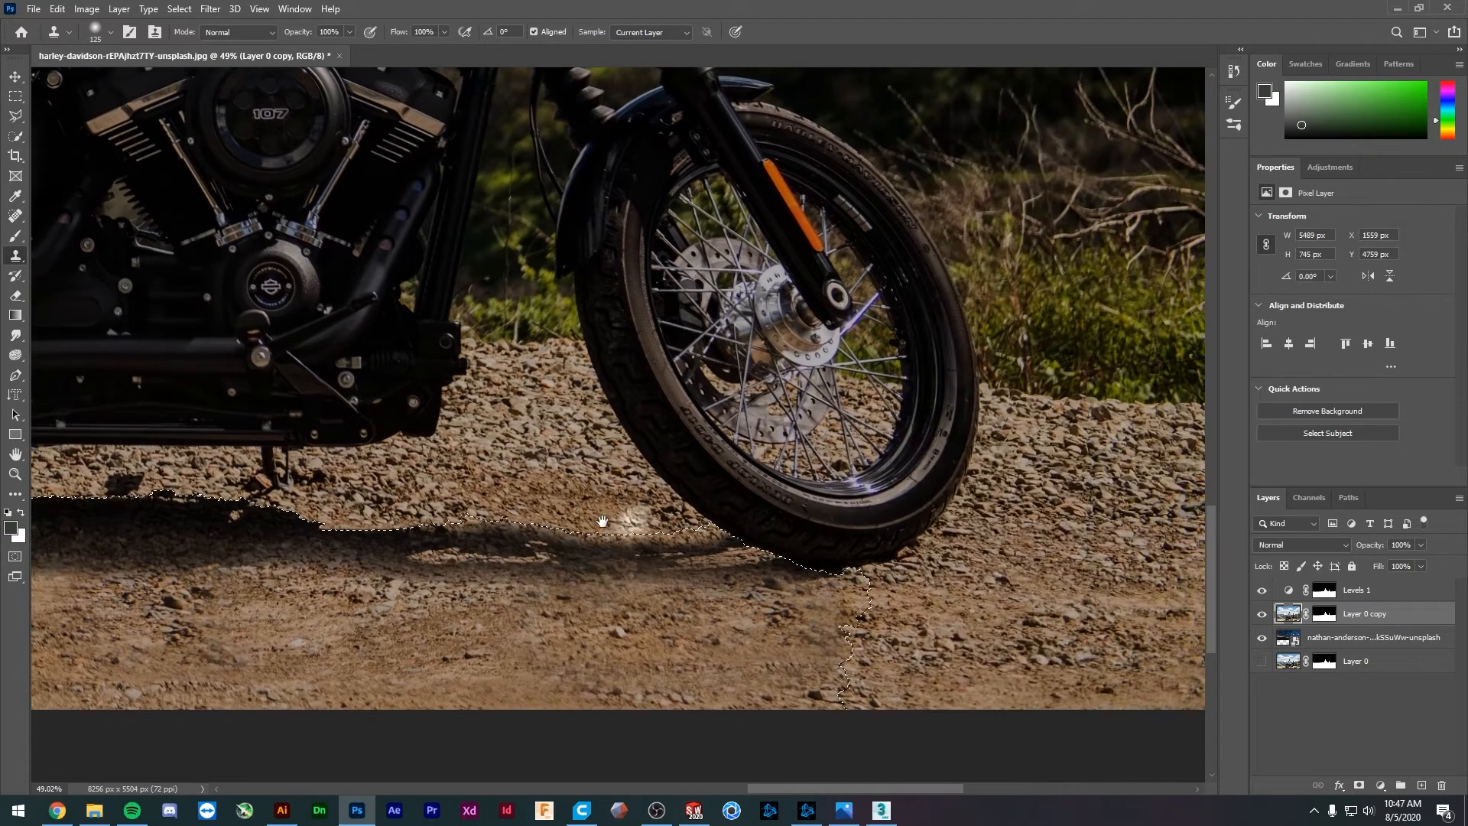
{"action": "key", "text": "ctrl+z"}
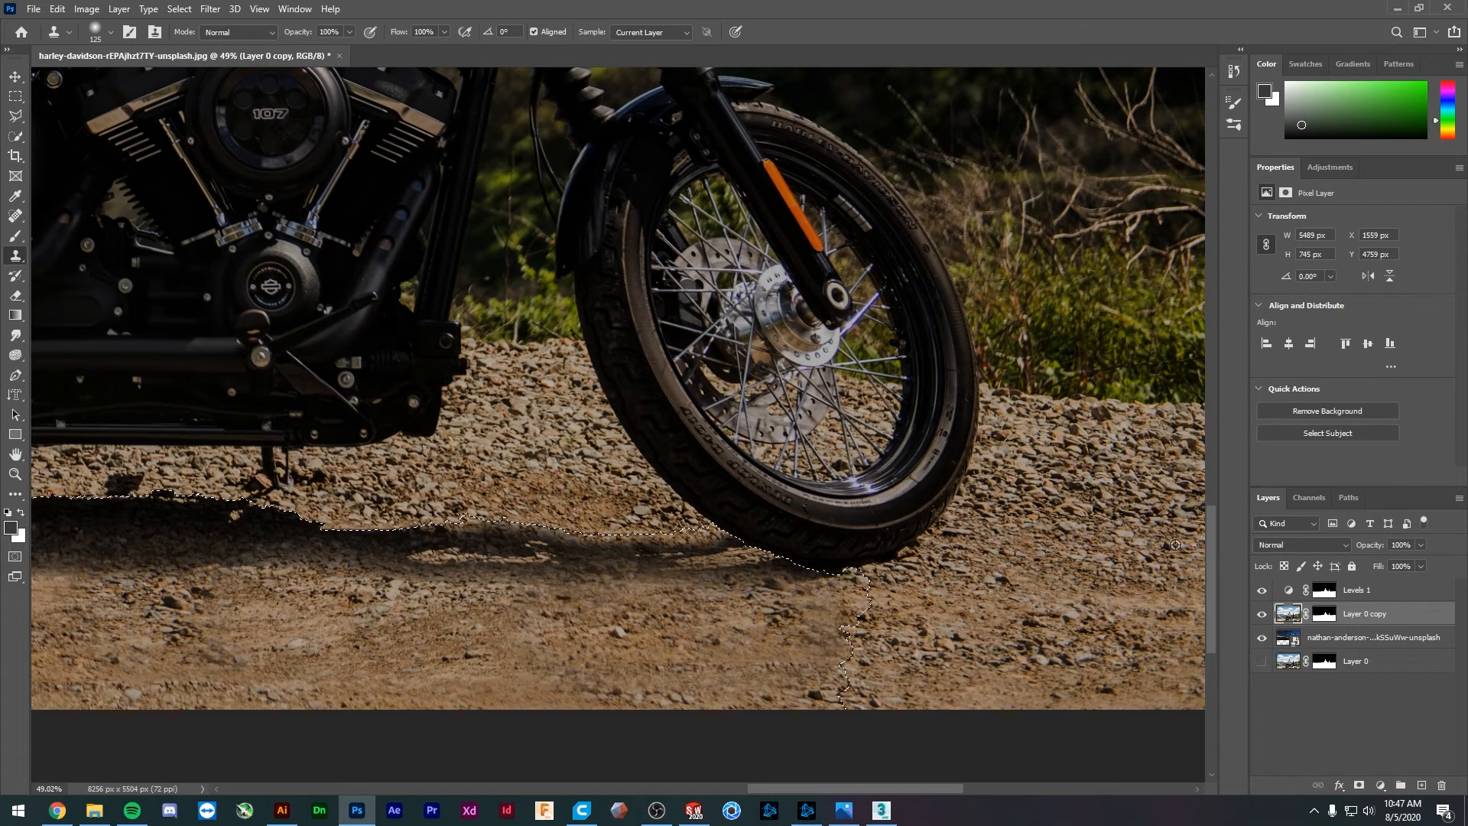
{"action": "left_click", "coordinate": [1143, 561], "text": "alt"}
{"action": "left_click_drag", "start_coordinate": [665, 552], "coordinate": [645, 533]}
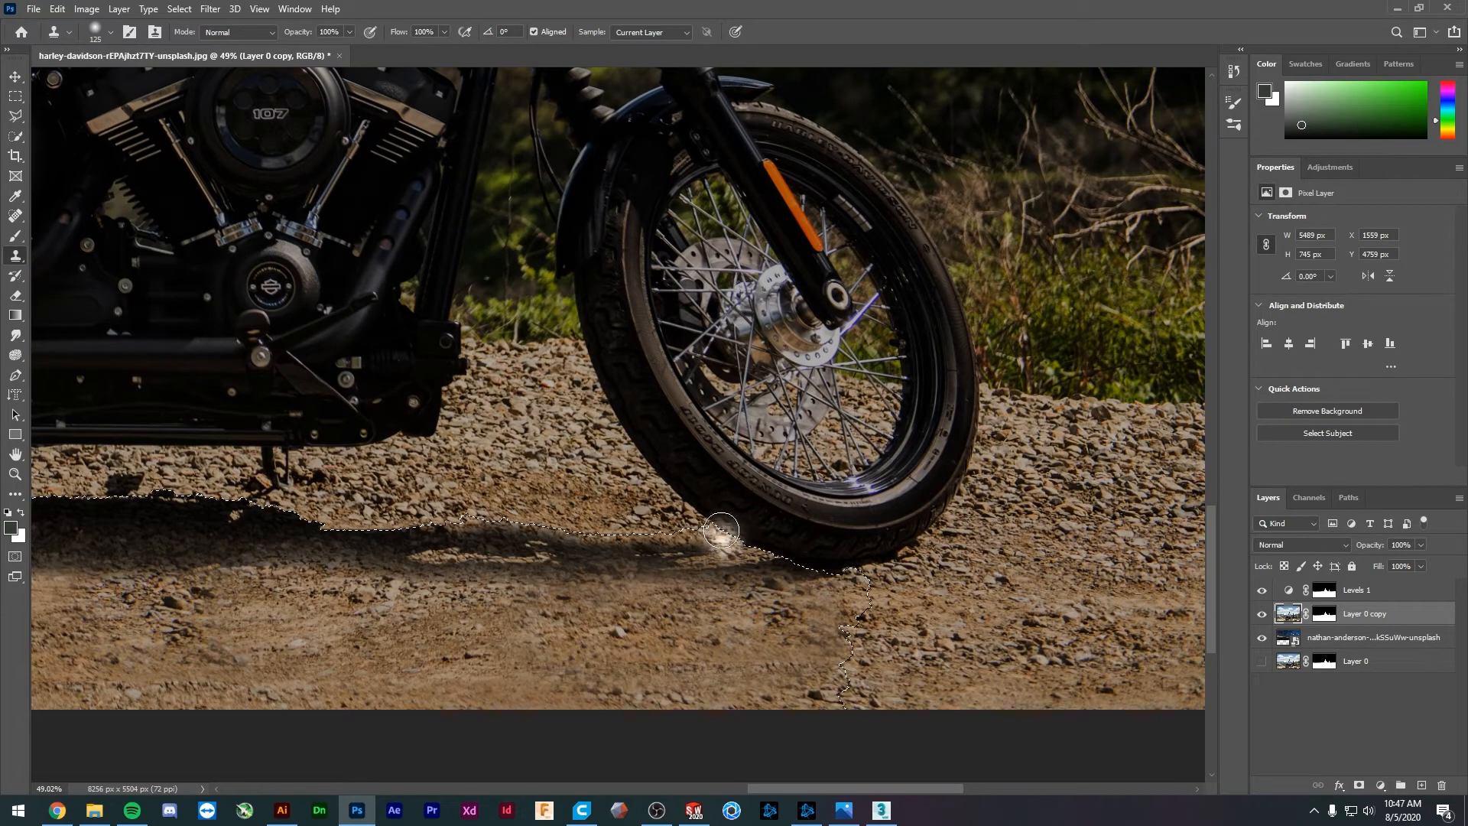
{"action": "scroll", "coordinate": [712, 546], "scroll_direction": "left", "scroll_amount": 3}
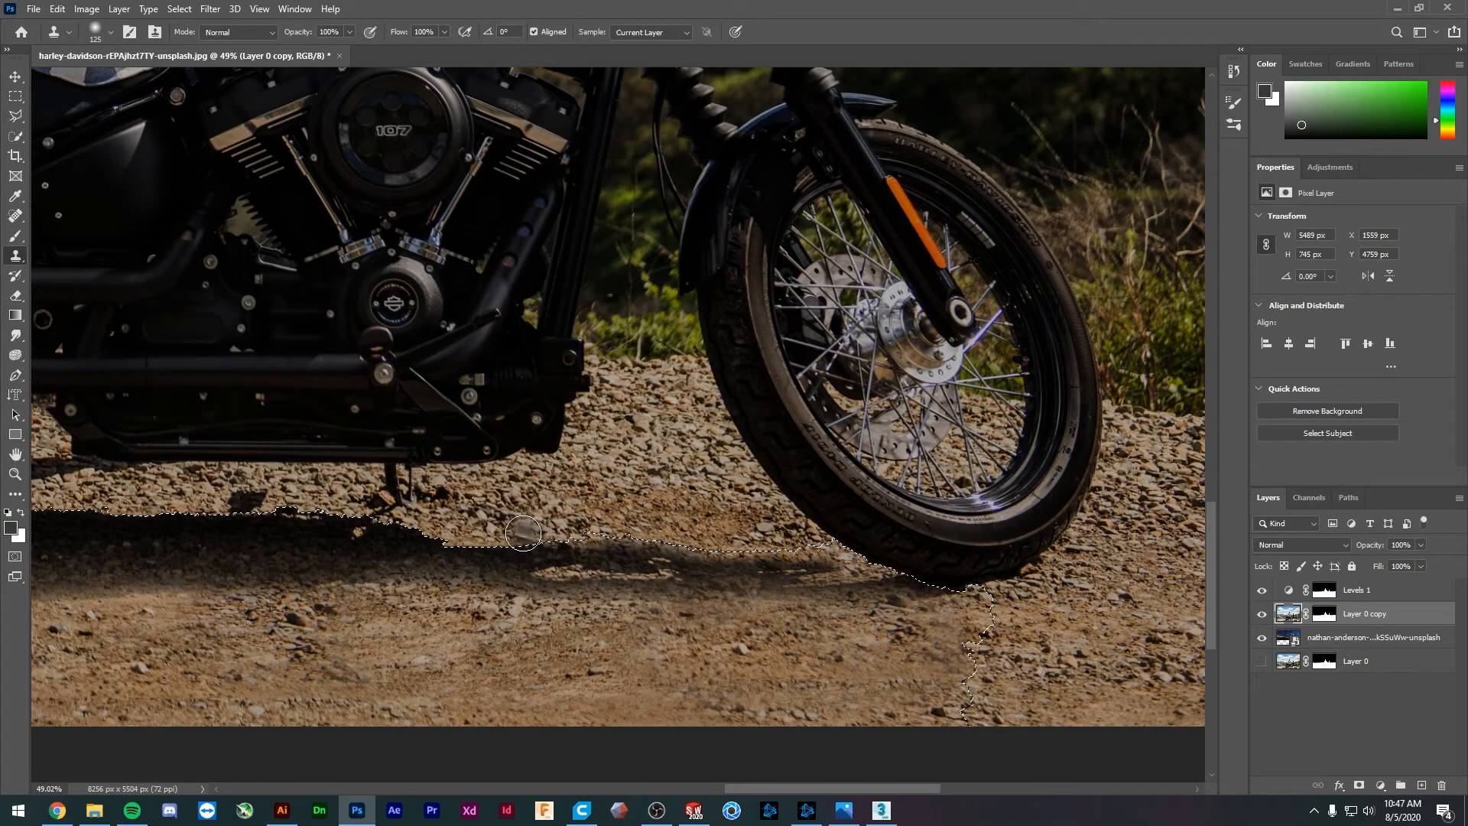
- Clone gravel along the shadow's edge behind the rear wheel with a 175 px Clone Stamp inside the selection
{"action": "key", "text": "bracketright"}
{"action": "key", "text": "bracketright"}
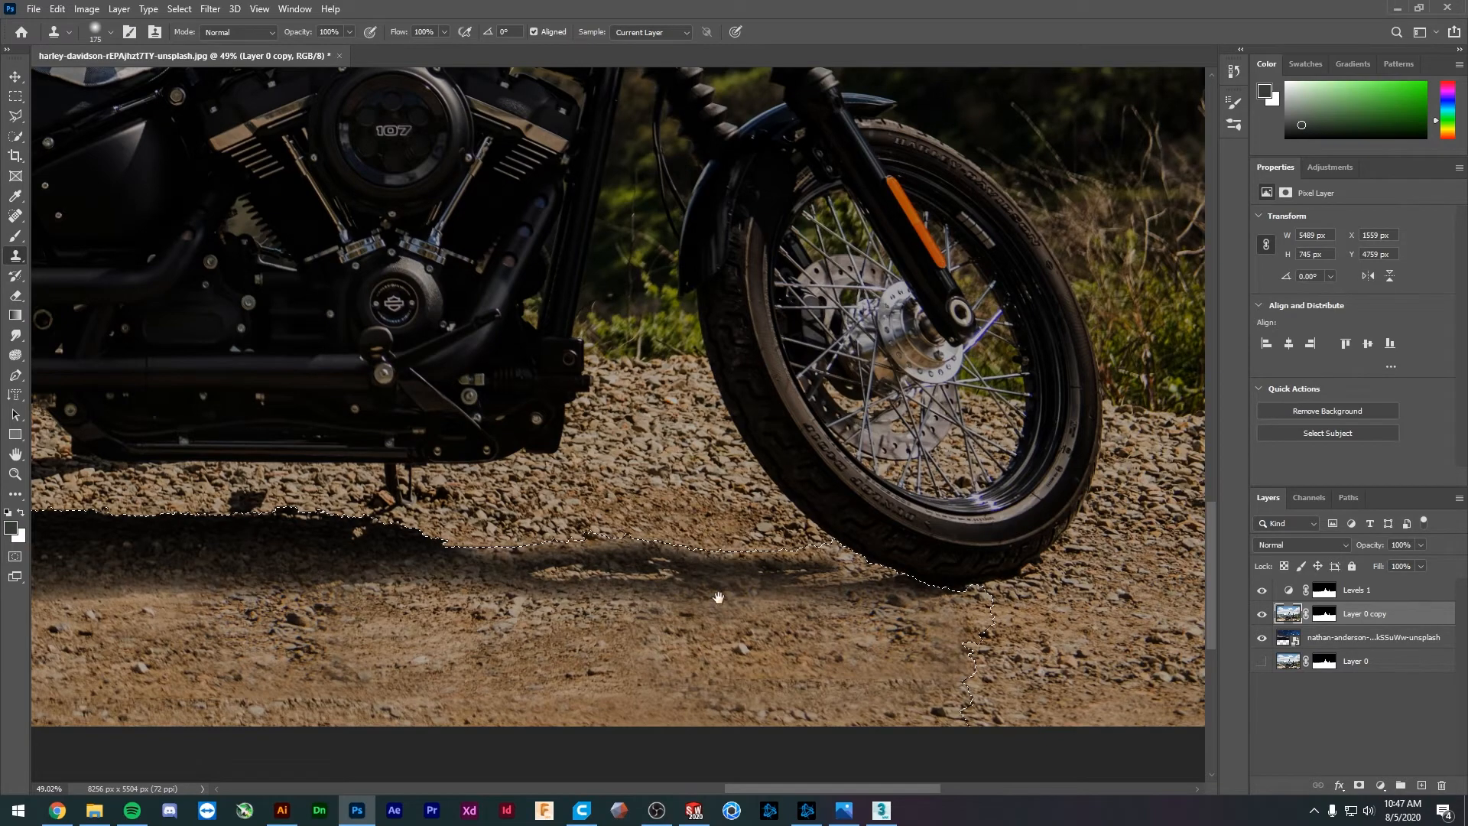
{"action": "left_click_drag", "start_coordinate": [717, 597], "coordinate": [947, 569]}
{"action": "scroll", "coordinate": [535, 535], "scroll_direction": "down", "scroll_amount": 2}
{"action": "scroll", "coordinate": [187, 517], "scroll_direction": "left", "scroll_amount": 4}
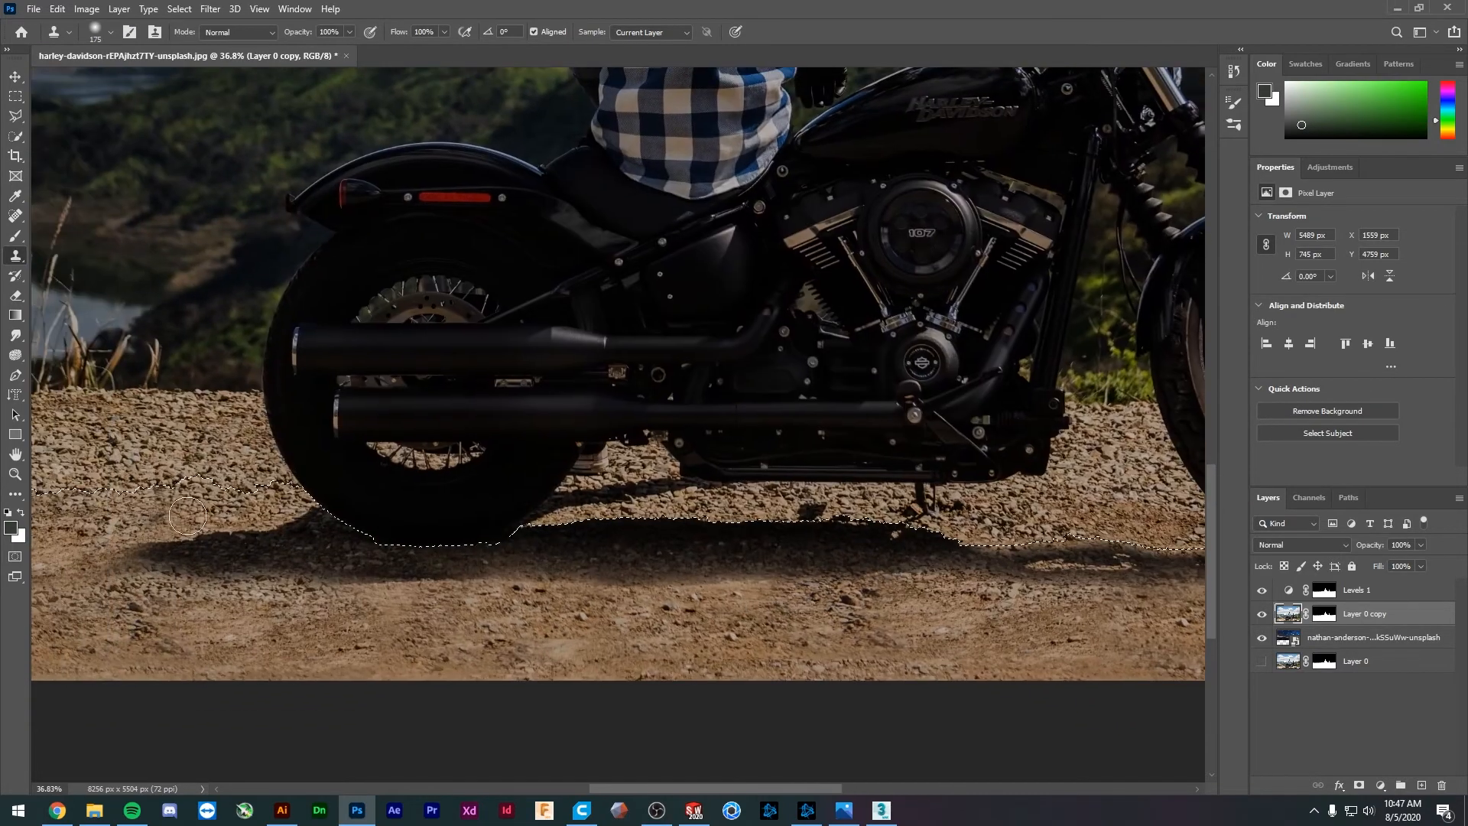
{"action": "left_click", "coordinate": [103, 477], "text": "alt"}
{"action": "mouse_move", "coordinate": [273, 508]}
{"action": "left_mouse_down"}
{"action": "mouse_move", "coordinate": [333, 506]}
{"action": "mouse_move", "coordinate": [196, 511]}
{"action": "mouse_move", "coordinate": [316, 513]}
{"action": "left_mouse_up"}
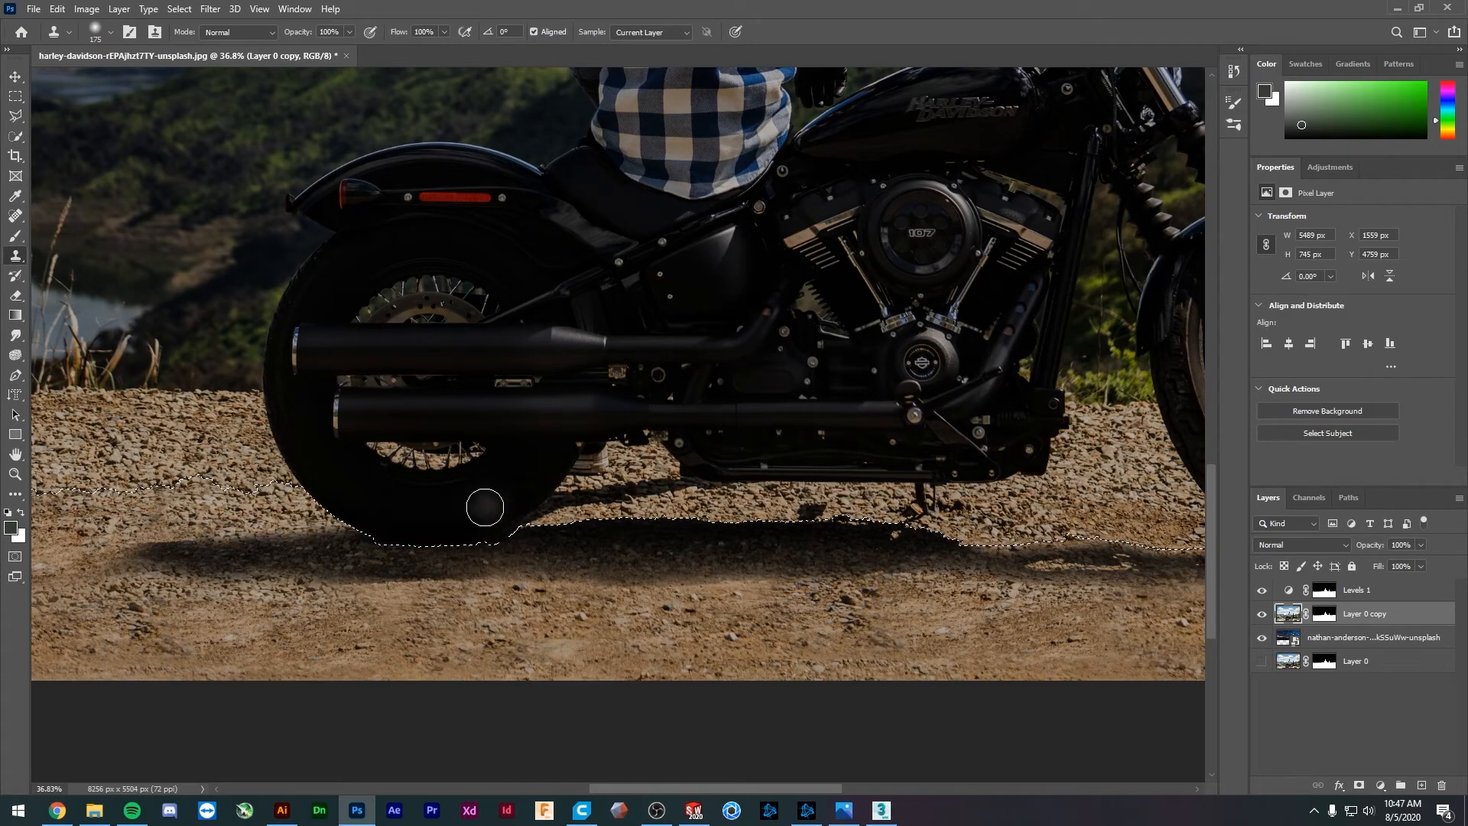
{"action": "scroll", "coordinate": [213, 502], "scroll_direction": "left", "scroll_amount": 4}
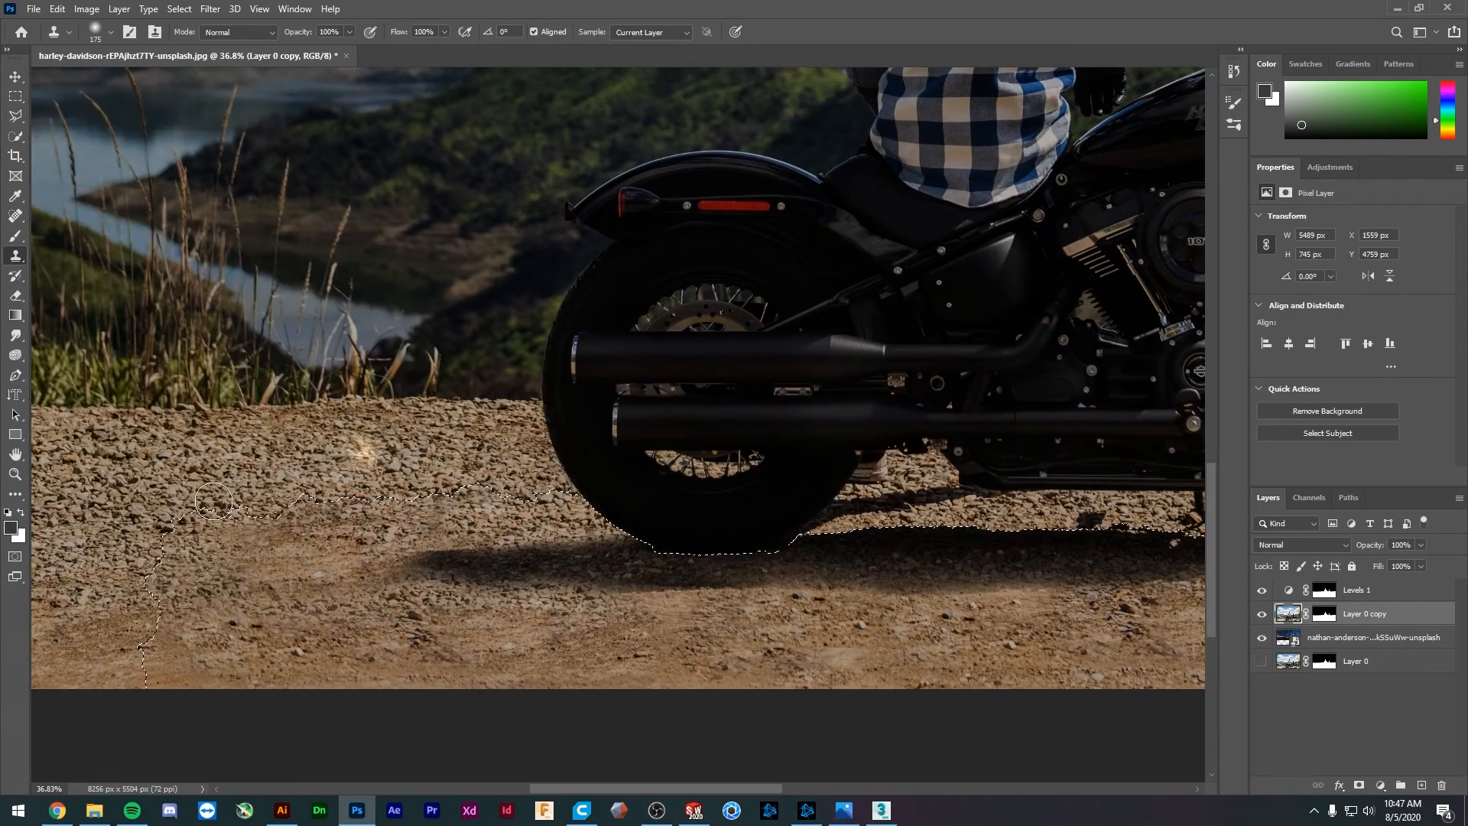
- Clone sampled ground along the shadow's upper edge from the rear wheel toward the front wheel to soften it, and deselect
{"action": "left_click", "coordinate": [149, 529], "text": "alt"}
{"action": "left_click_drag", "start_coordinate": [830, 522], "coordinate": [1194, 519]}
{"action": "left_click_drag", "start_coordinate": [1096, 519], "coordinate": [703, 526]}
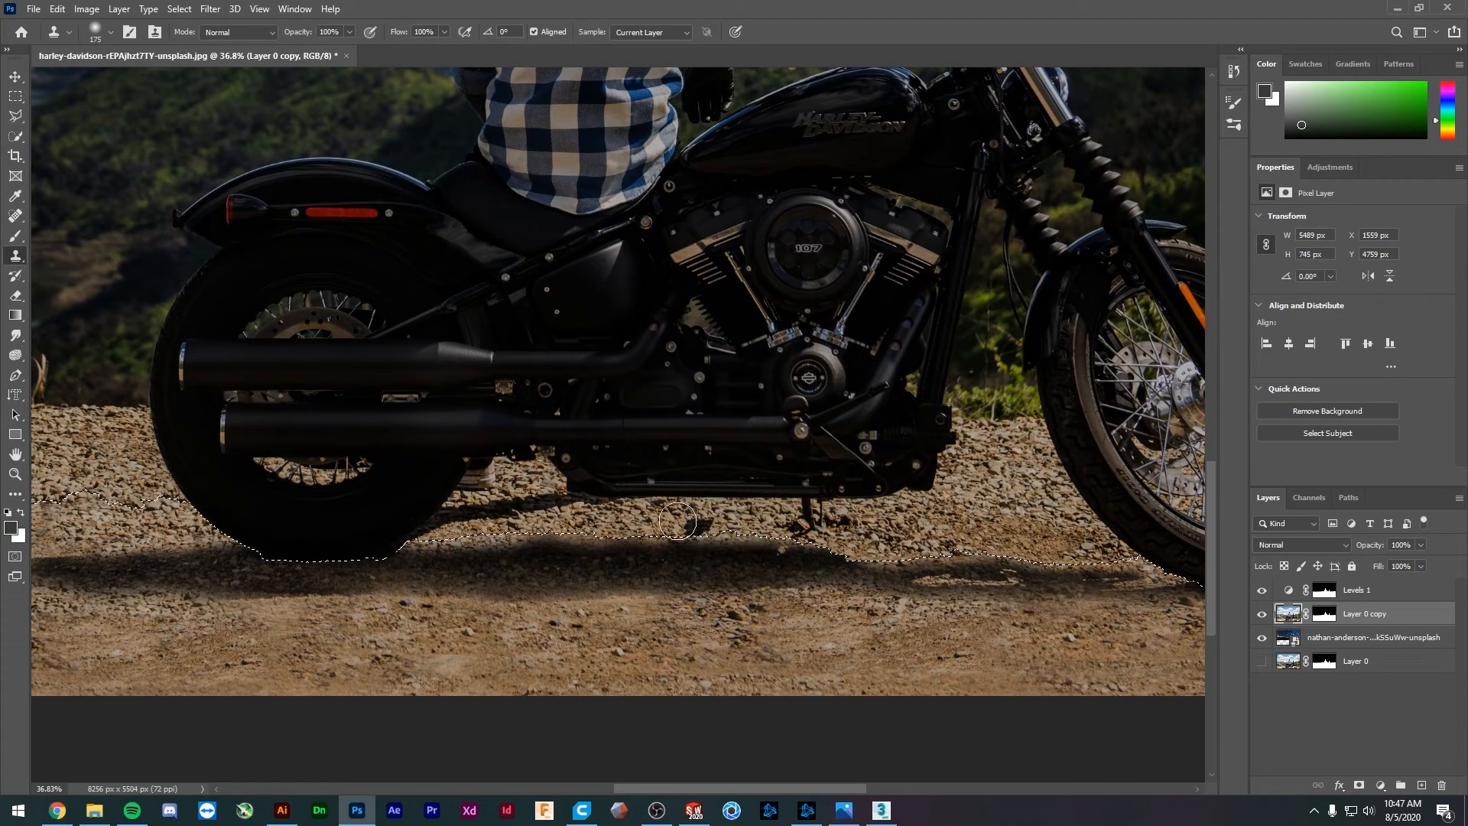
{"action": "left_click_drag", "start_coordinate": [832, 534], "coordinate": [948, 552]}
{"action": "key", "text": "ctrl+0"}
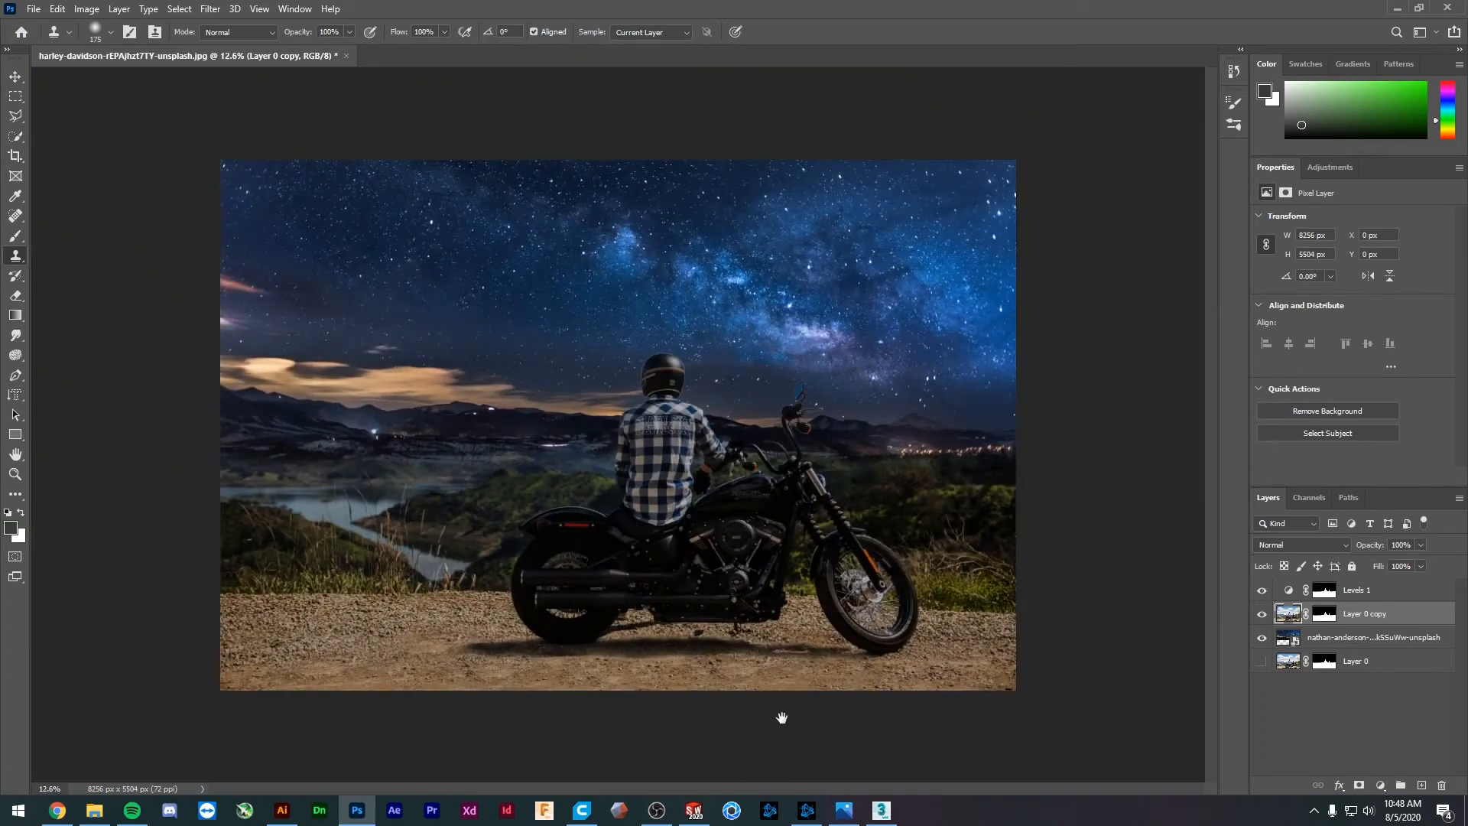
- Retouch the uneven patch in the shadow between the kickstand and front wheel with a 200 px Clone Stamp
{"action": "scroll", "coordinate": [637, 684], "scroll_direction": "up", "scroll_amount": 3}
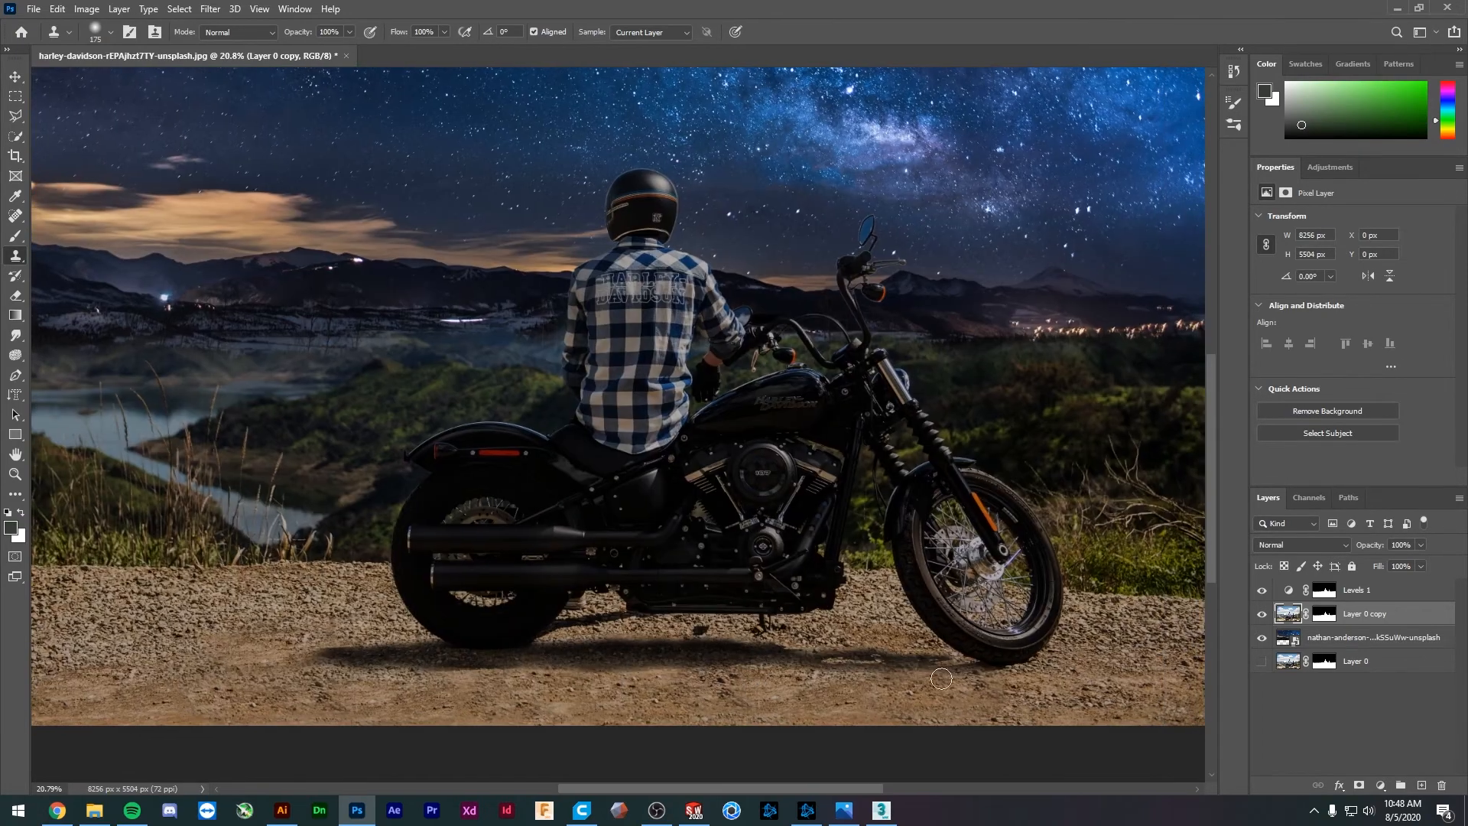
{"action": "key", "text": "bracketright"}
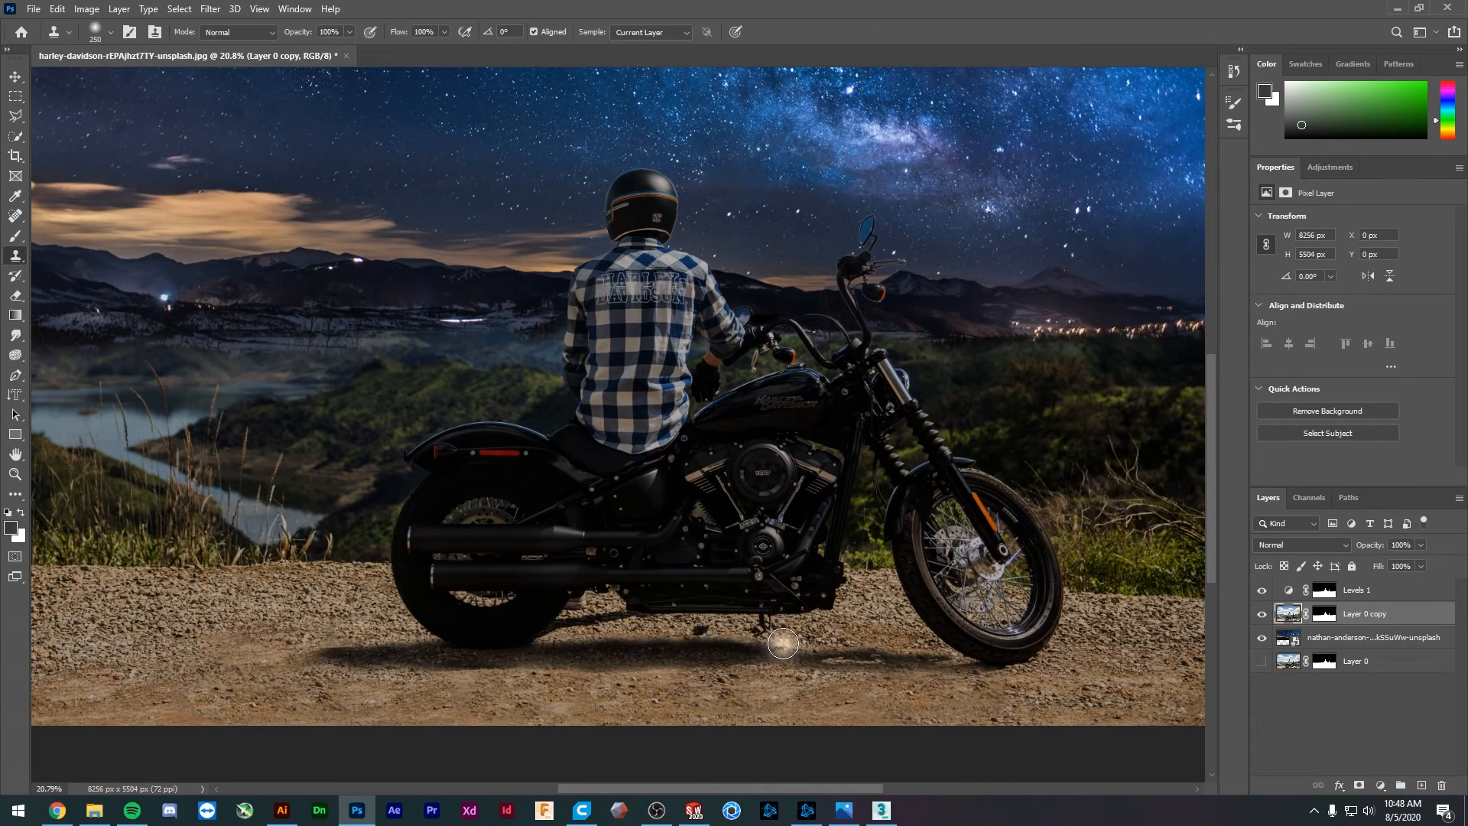
{"action": "left_click_drag", "start_coordinate": [781, 640], "coordinate": [812, 646]}
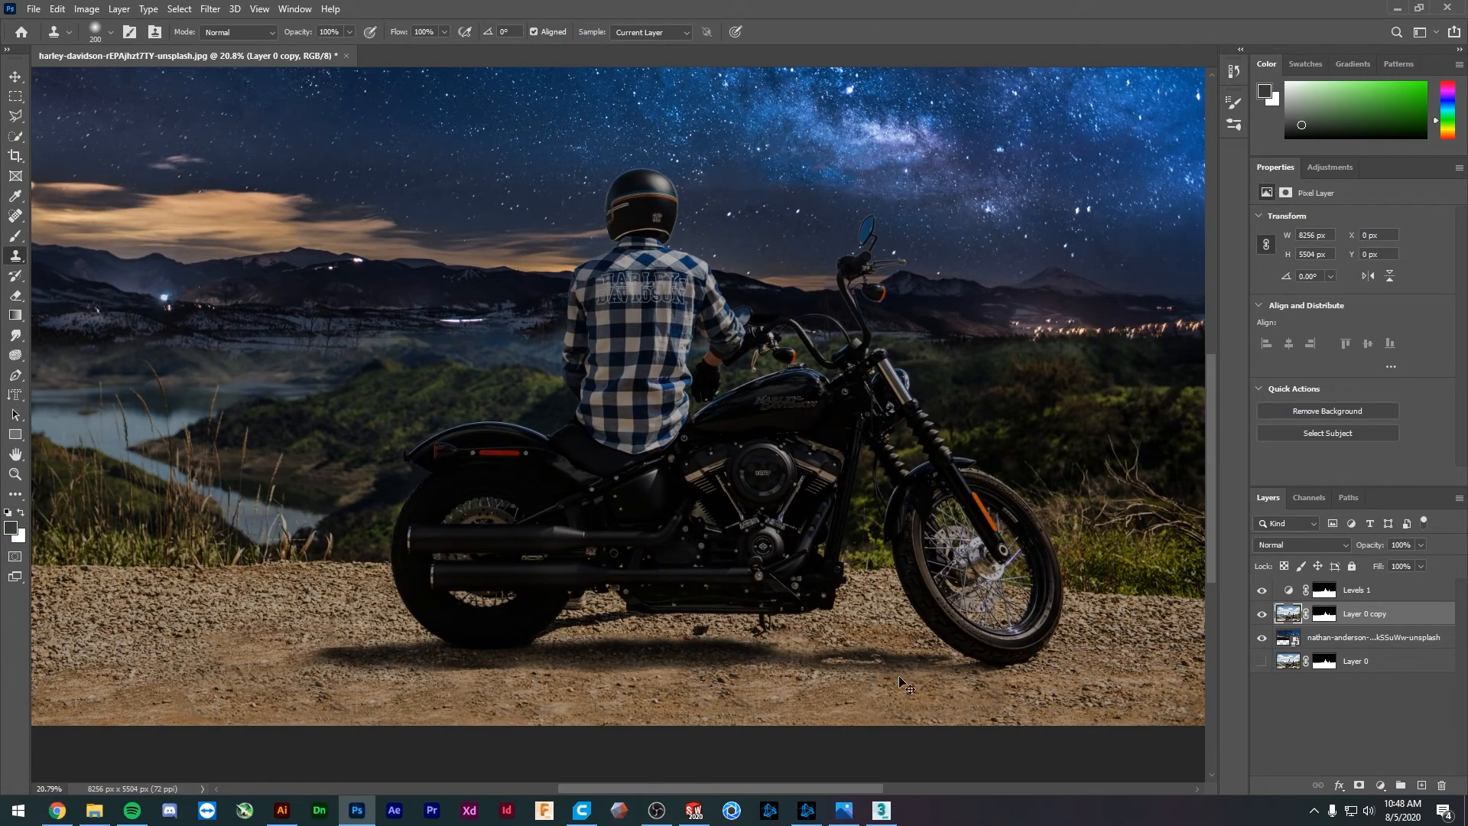
{"action": "key", "text": "ctrl+z"}
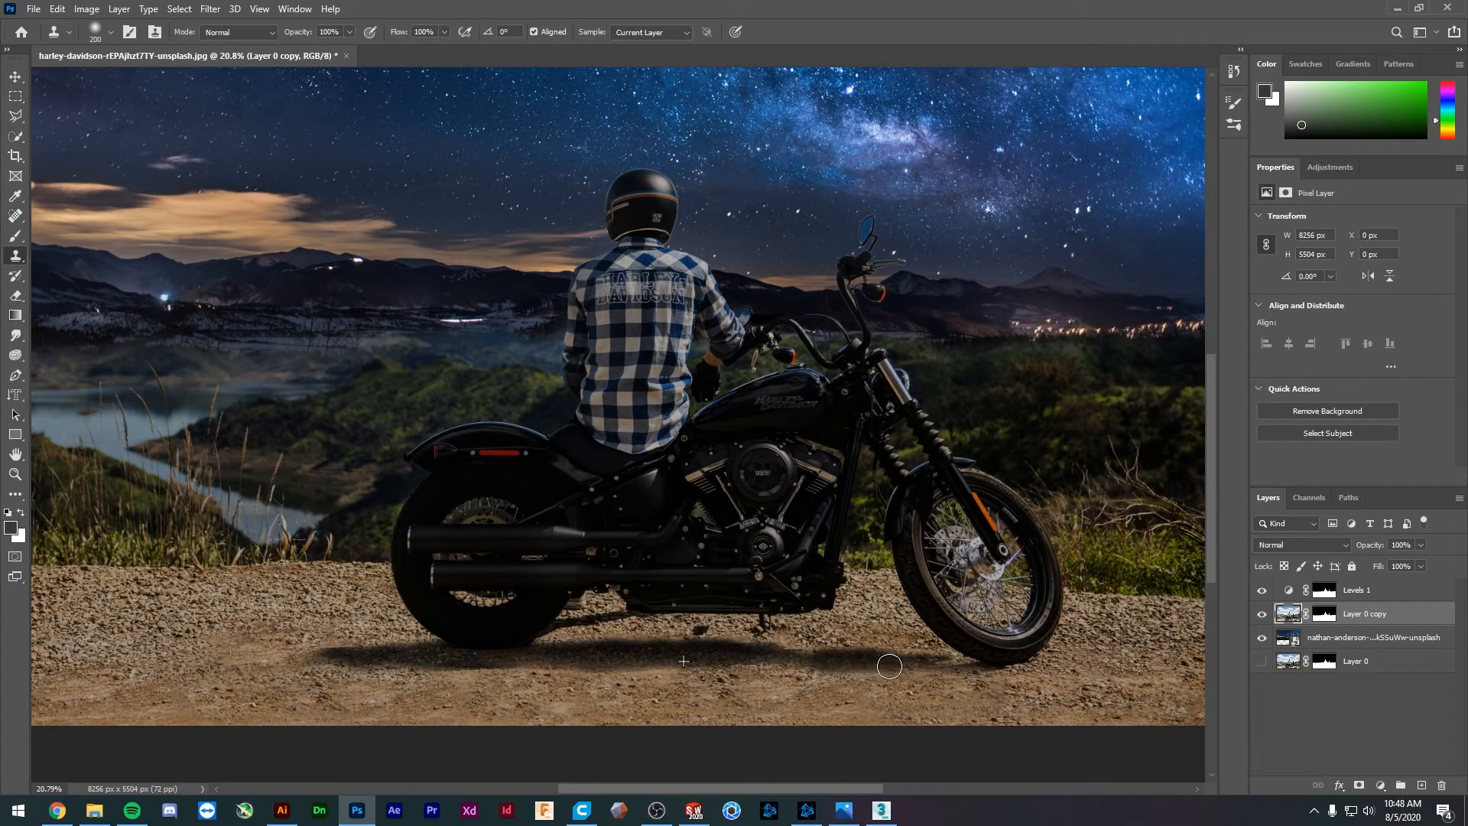
{"action": "scroll", "coordinate": [752, 692], "scroll_direction": "down", "scroll_amount": 3}
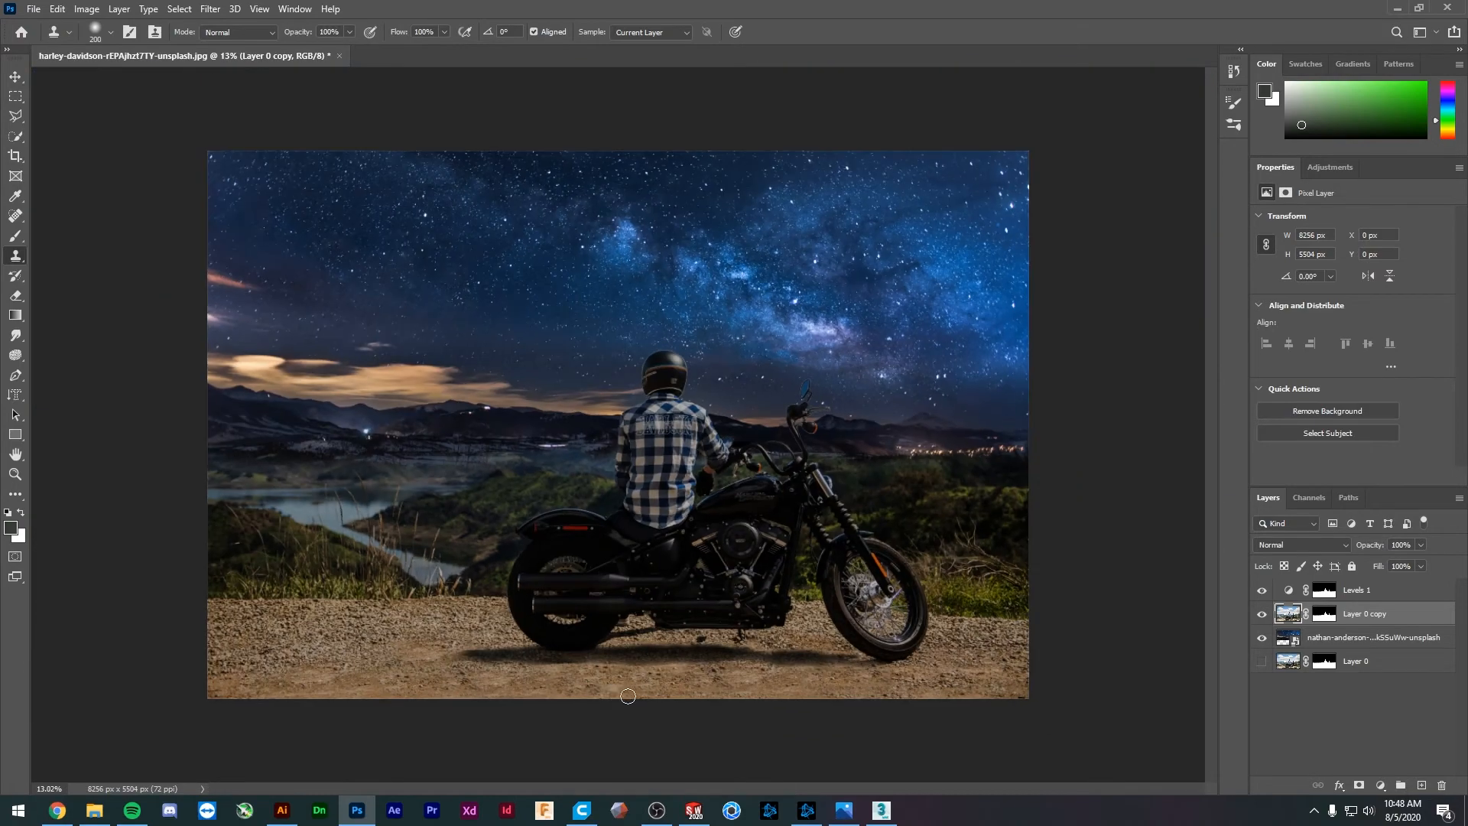
- Clone dirt across the ground just below the shadow with a 250 px Clone Stamp
{"action": "scroll", "coordinate": [734, 707], "scroll_direction": "up", "scroll_amount": 2}
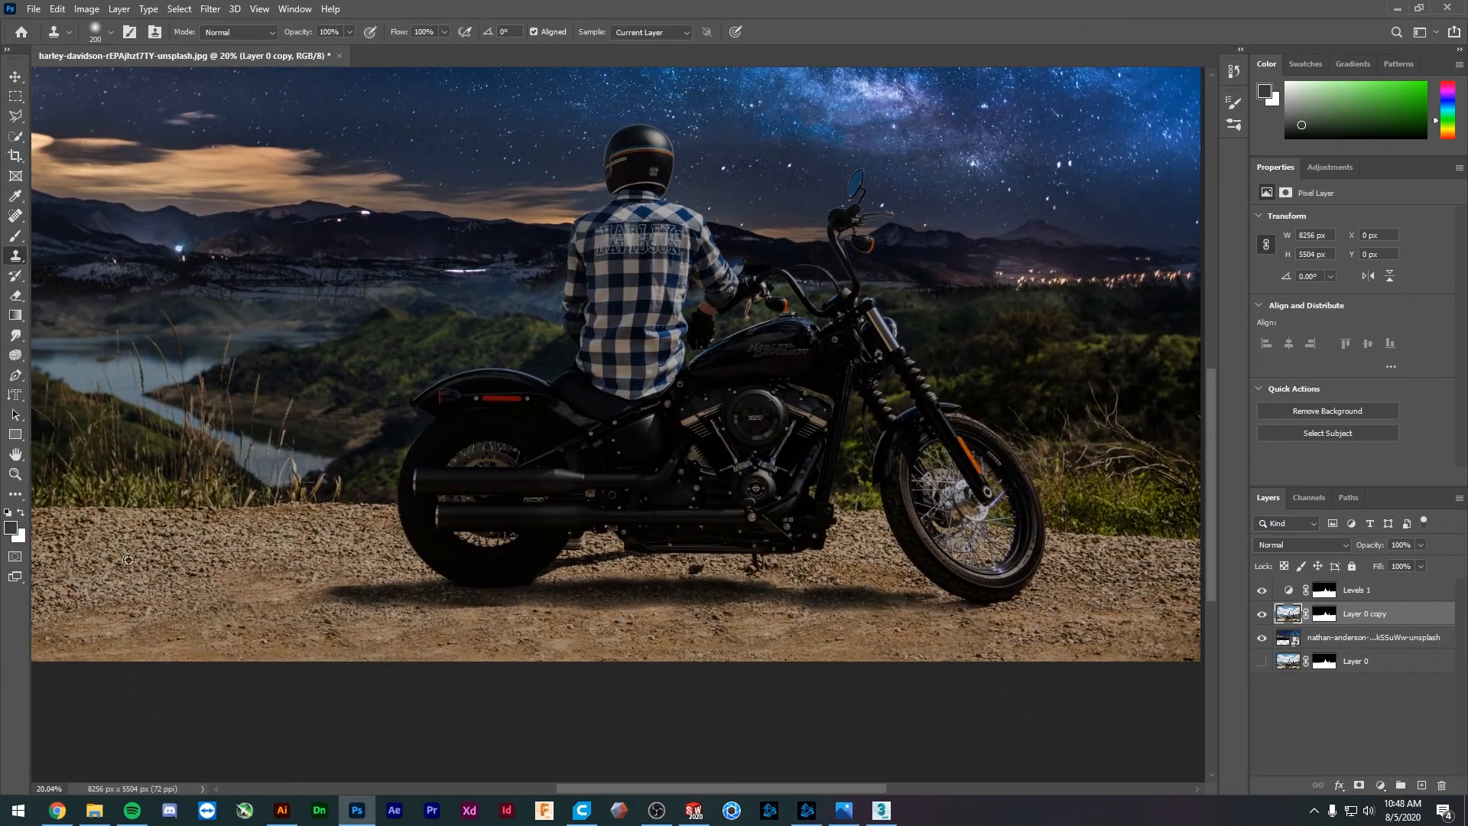
{"action": "key", "text": "bracketright"}
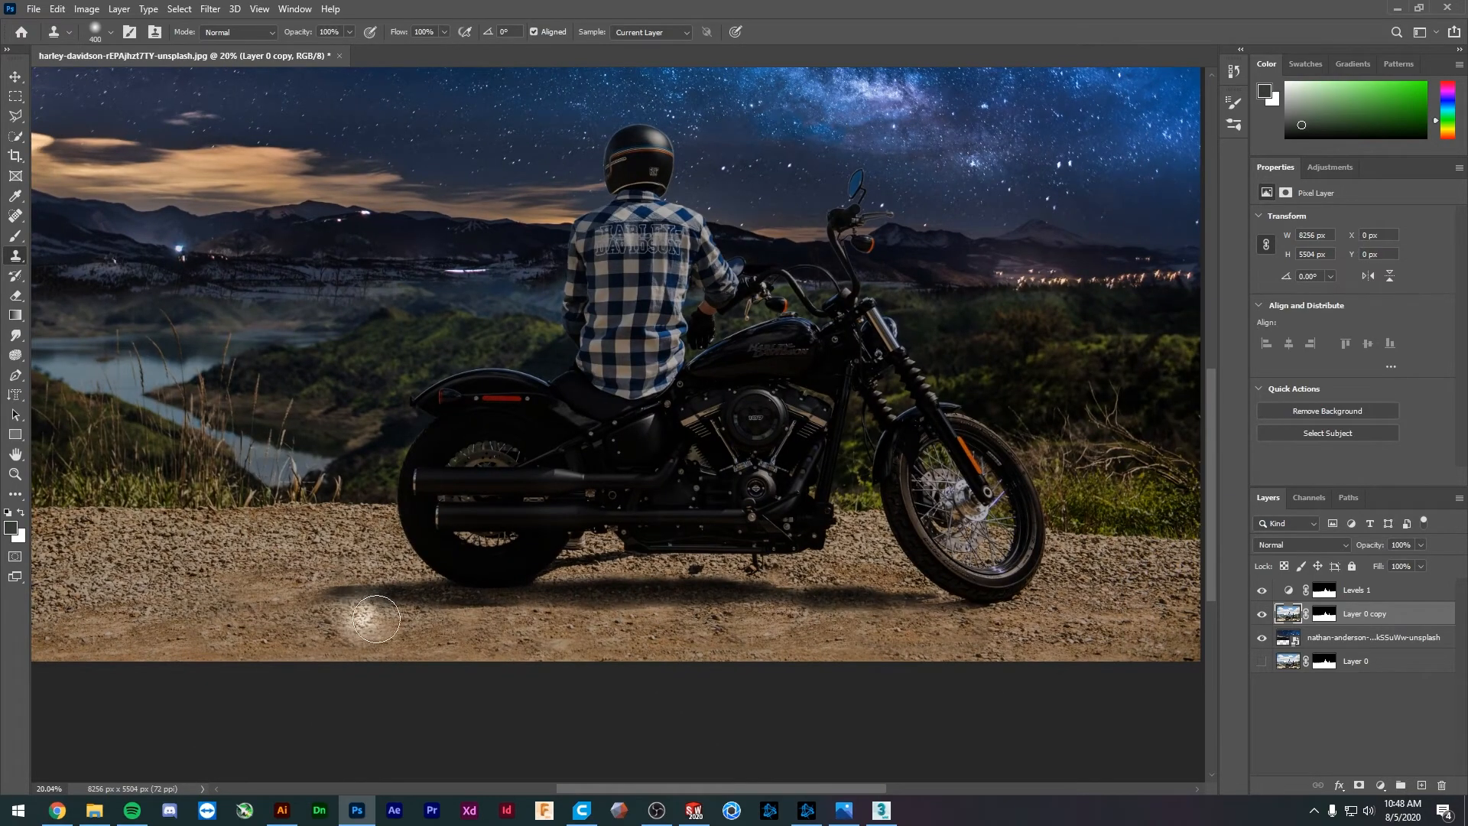
{"action": "left_click_drag", "start_coordinate": [503, 616], "coordinate": [615, 623]}
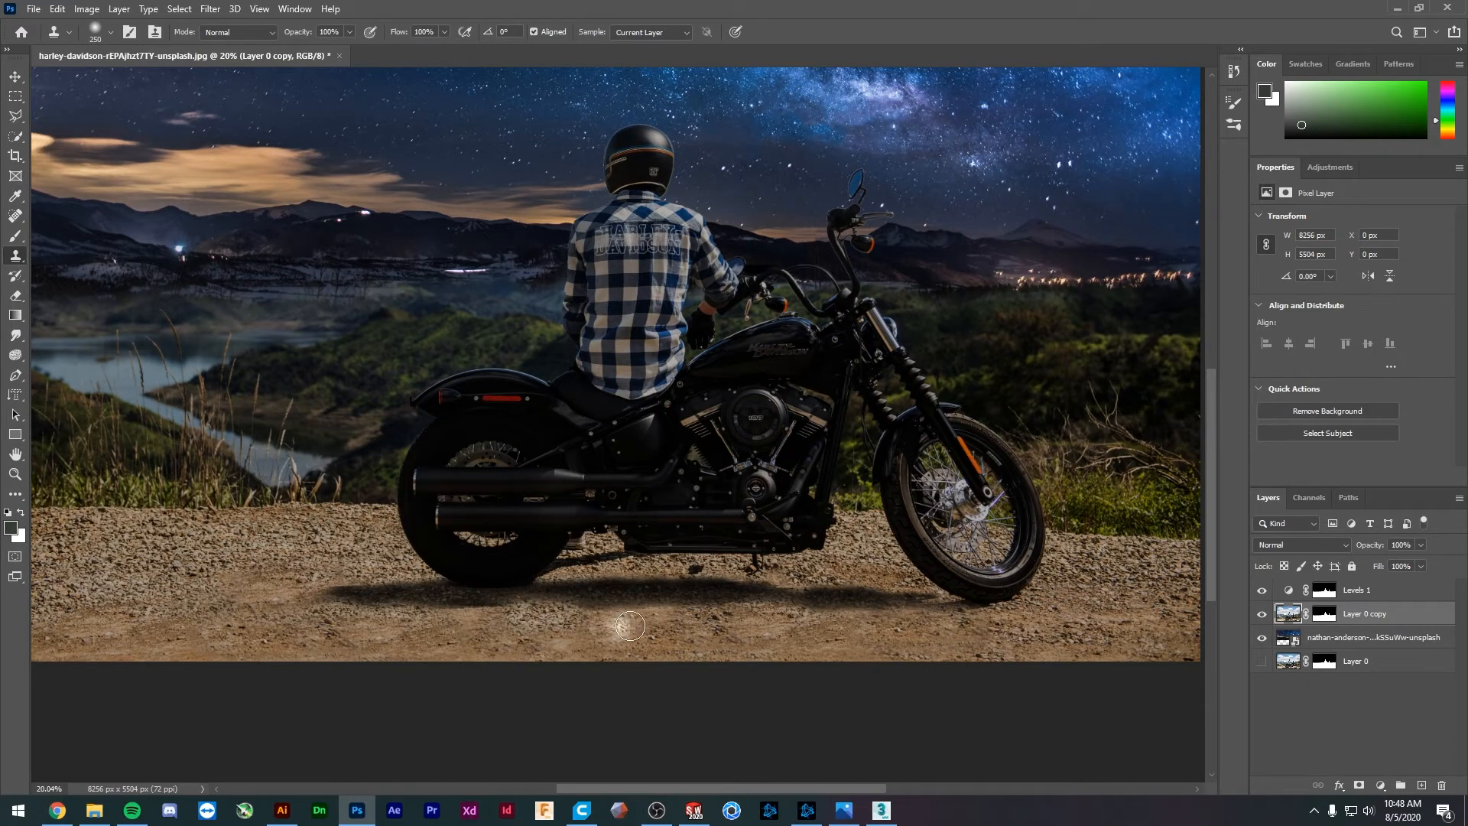
- Lower the Clone Stamp opacity to 42%, try cloning dirt along the ground below the motorcycle, and undo those strokes
{"action": "left_click", "coordinate": [350, 31]}
{"action": "left_click_drag", "start_coordinate": [354, 49], "coordinate": [309, 49]}
{"action": "mouse_move", "coordinate": [548, 618]}
{"action": "left_mouse_down"}
{"action": "mouse_move", "coordinate": [898, 620]}
{"action": "mouse_move", "coordinate": [937, 649]}
{"action": "mouse_move", "coordinate": [916, 622]}
{"action": "mouse_move", "coordinate": [847, 625]}
{"action": "mouse_move", "coordinate": [970, 619]}
{"action": "mouse_move", "coordinate": [851, 627]}
{"action": "mouse_move", "coordinate": [1010, 640]}
{"action": "left_mouse_up"}
{"action": "key", "text": "ctrl+z"}
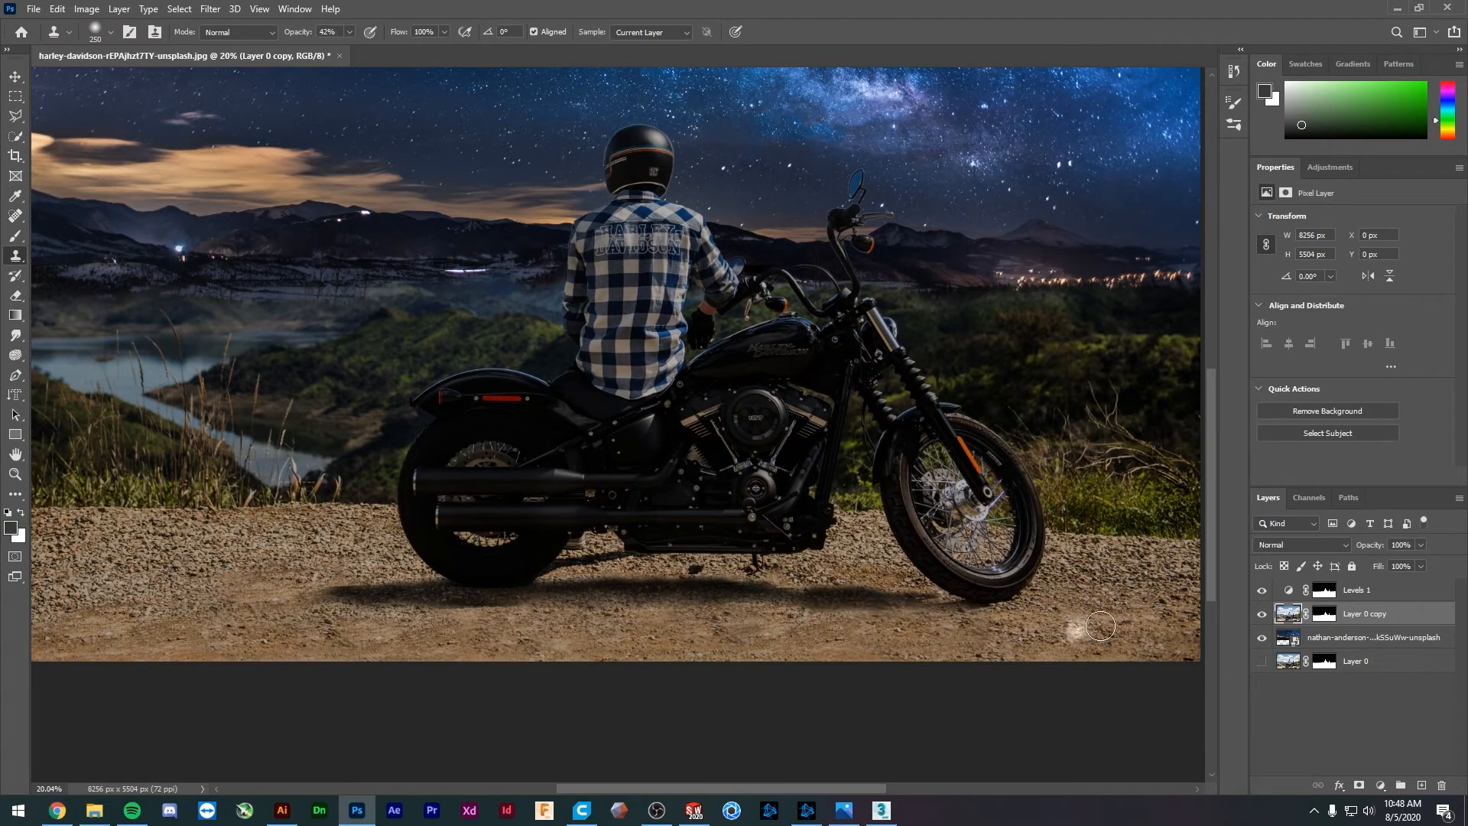
{"action": "key", "text": "ctrl+z"}
- Soften the shadow just behind the front wheel with a 125 px Clone Stamp at 42% opacity
{"action": "key", "text": "bracketleft"}
{"action": "key", "text": "bracketleft"}
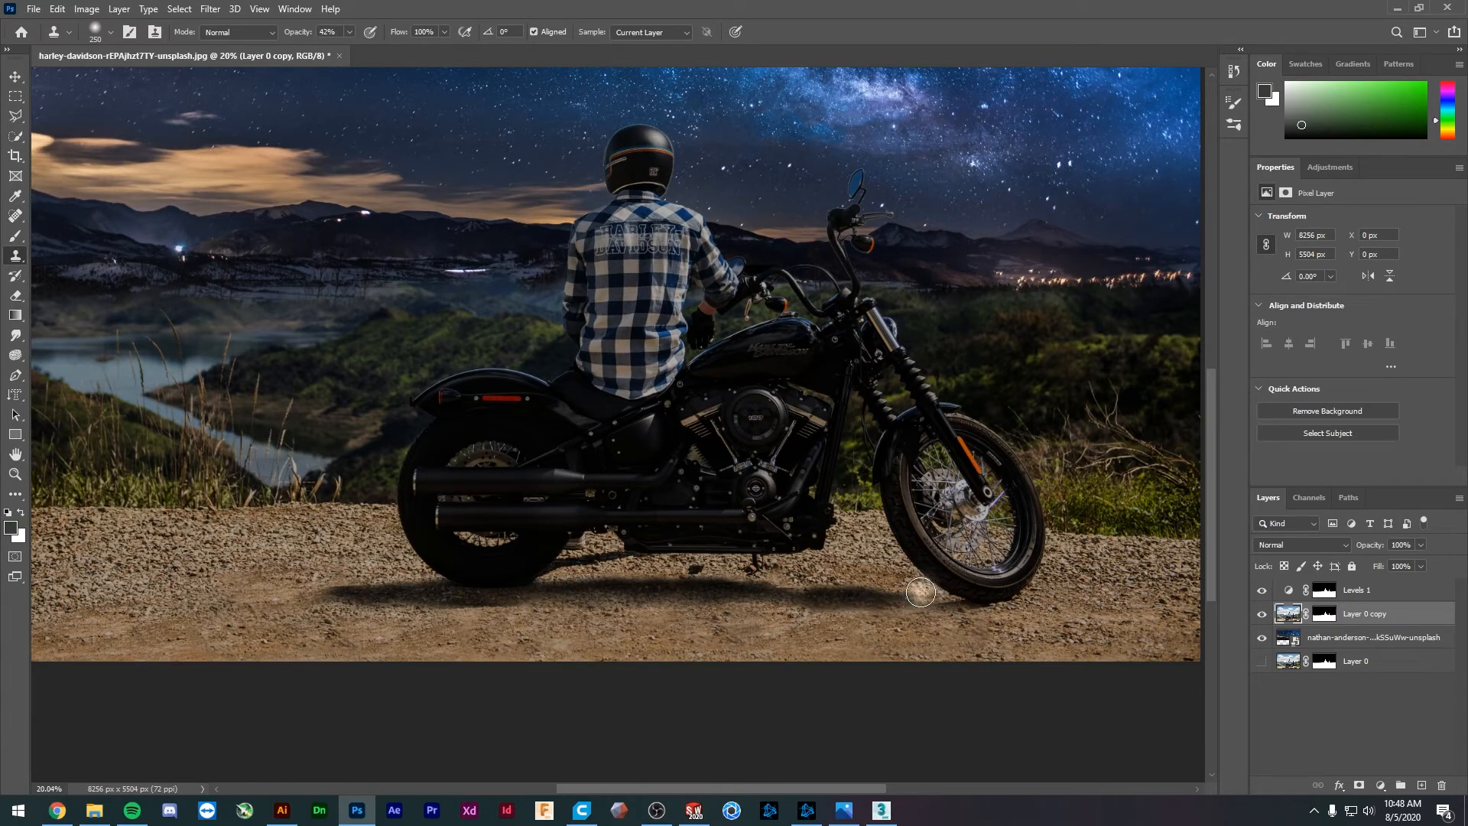
{"action": "key", "text": "bracketleft"}
{"action": "key", "text": "bracketleft"}
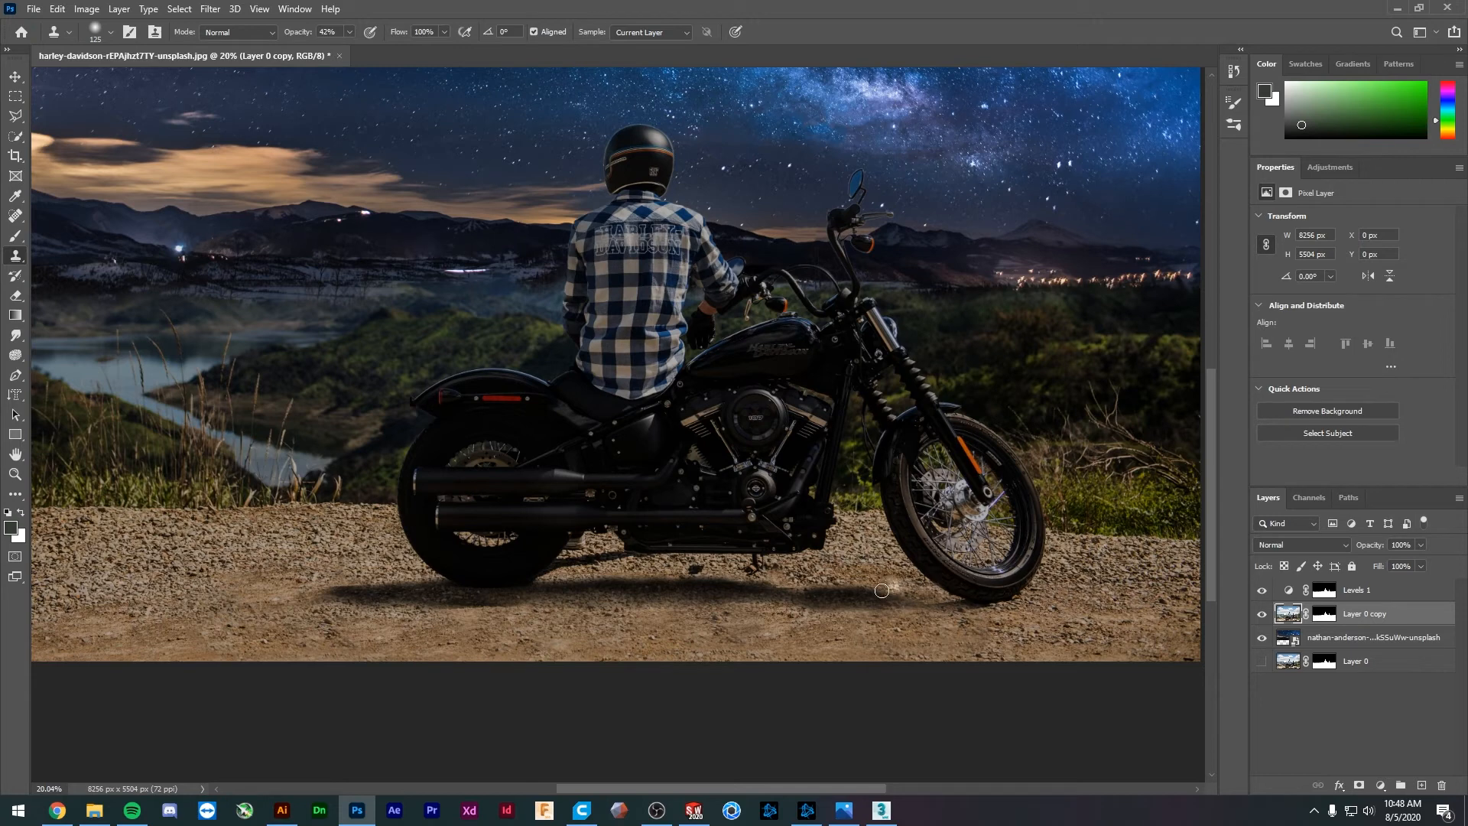
{"action": "left_click_drag", "start_coordinate": [826, 592], "coordinate": [883, 587]}
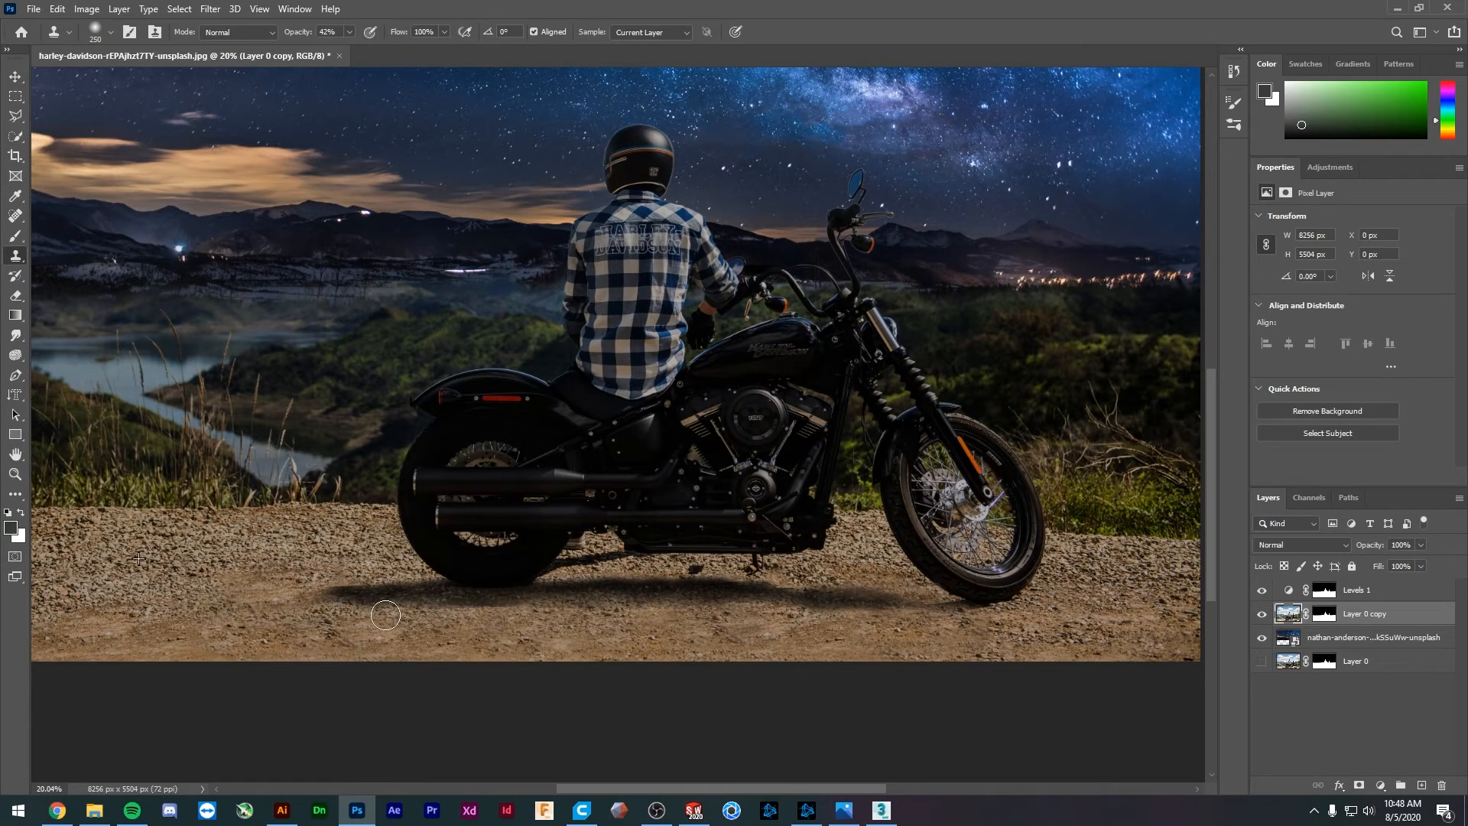
- Fade the far end of the shadow behind the rear wheel with a 250 px Clone Stamp at 42% opacity
{"action": "key", "text": "bracketright"}
{"action": "key", "text": "bracketright"}
{"action": "left_click_drag", "start_coordinate": [361, 614], "coordinate": [507, 618]}
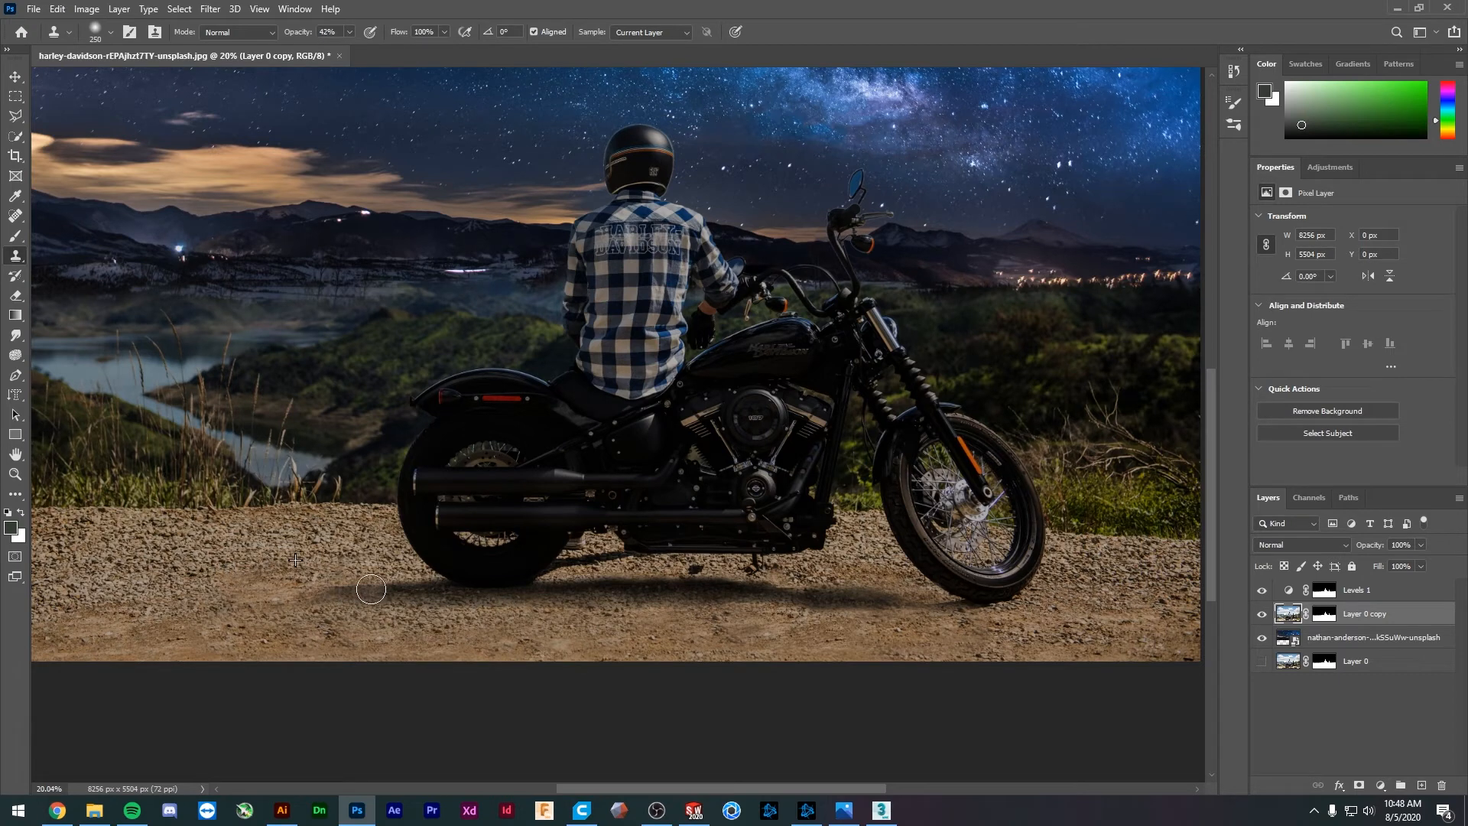
{"action": "scroll", "coordinate": [279, 592], "scroll_direction": "down", "scroll_amount": 2}
{"action": "scroll", "coordinate": [288, 597], "scroll_direction": "down", "scroll_amount": 1}
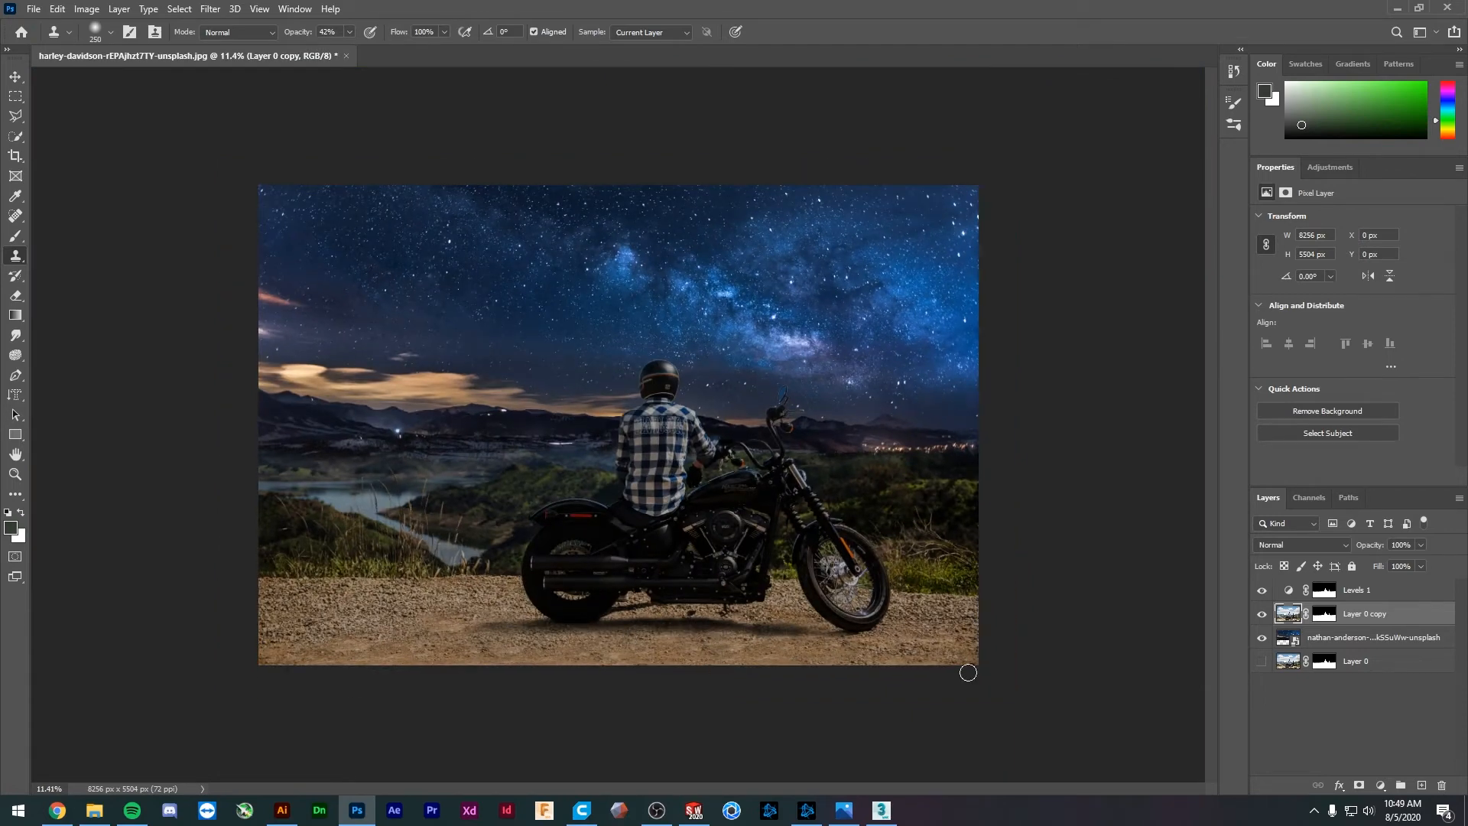
- Undo a trial stroke beside the front wheel and even out the shadow there using a 175 px Clone Stamp
{"action": "scroll", "coordinate": [825, 654], "scroll_direction": "up", "scroll_amount": 5}
{"action": "left_click", "coordinate": [750, 653], "text": "alt"}
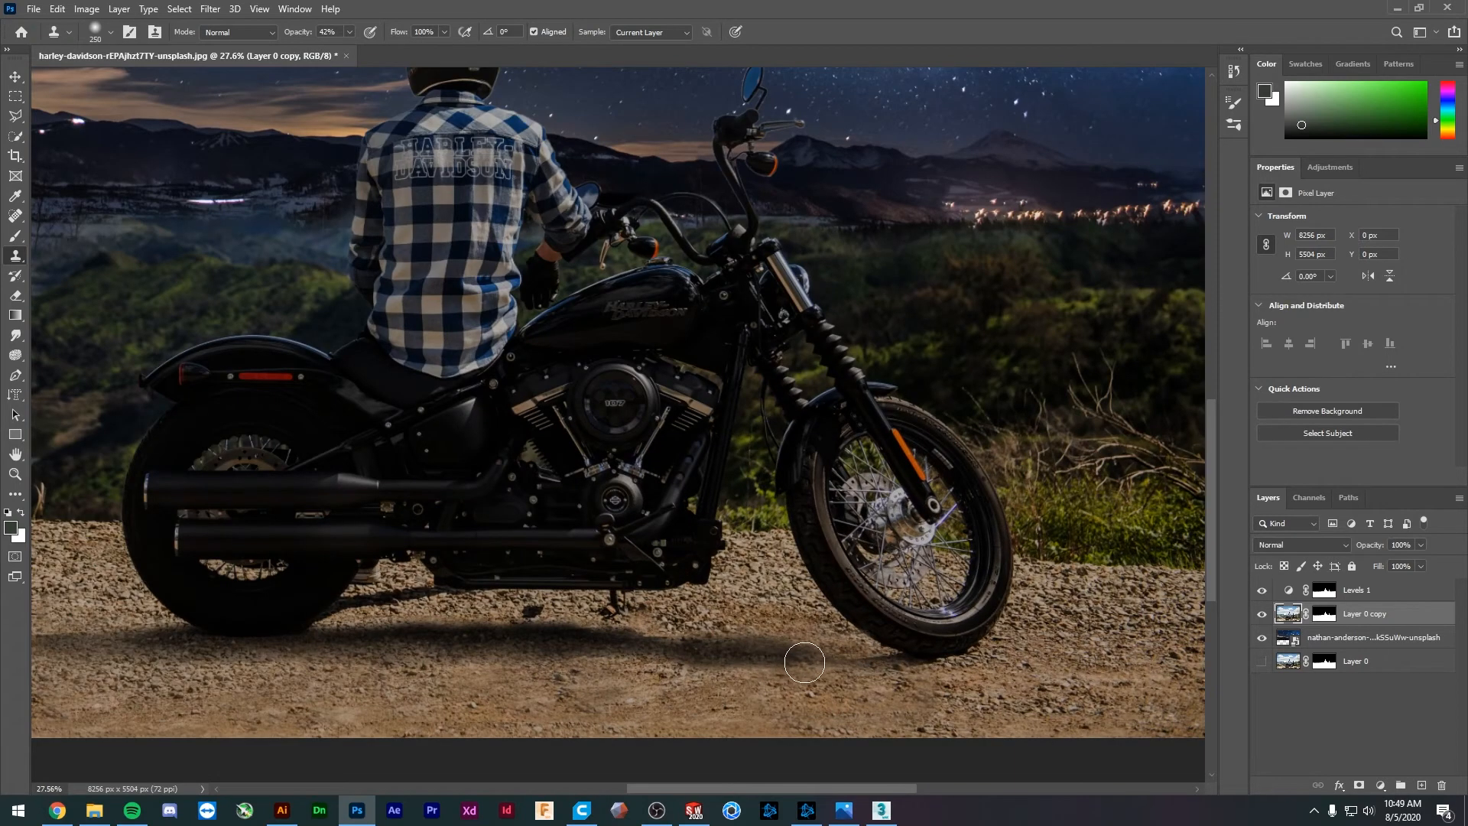
{"action": "left_click_drag", "start_coordinate": [805, 662], "coordinate": [810, 659]}
{"action": "key", "text": "["}
{"action": "key", "text": "["}
{"action": "key", "text": "ctrl+z"}
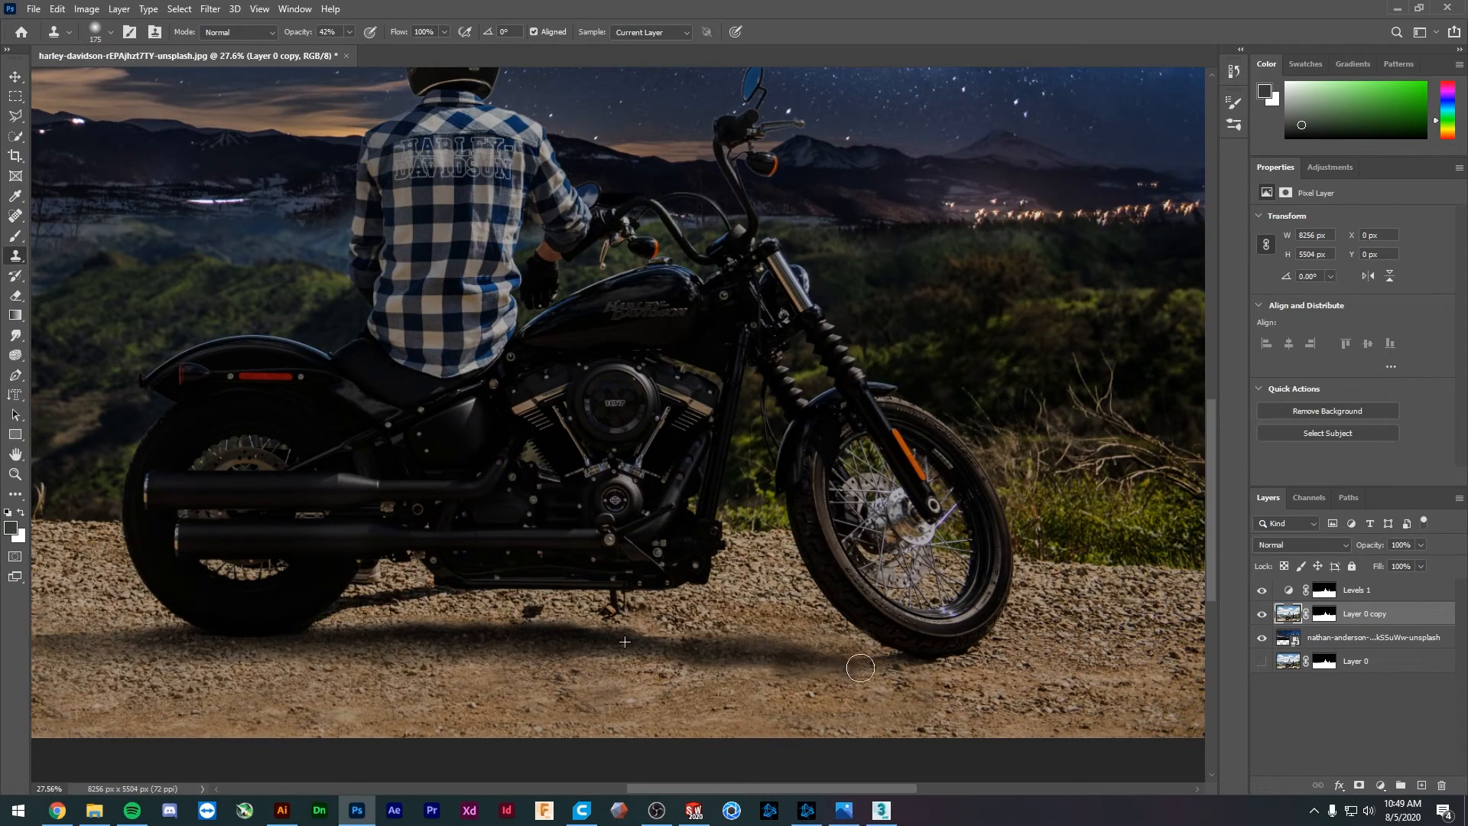
{"action": "mouse_move", "coordinate": [856, 665]}
{"action": "left_mouse_down"}
{"action": "mouse_move", "coordinate": [889, 661]}
{"action": "mouse_move", "coordinate": [751, 656]}
{"action": "left_mouse_up"}
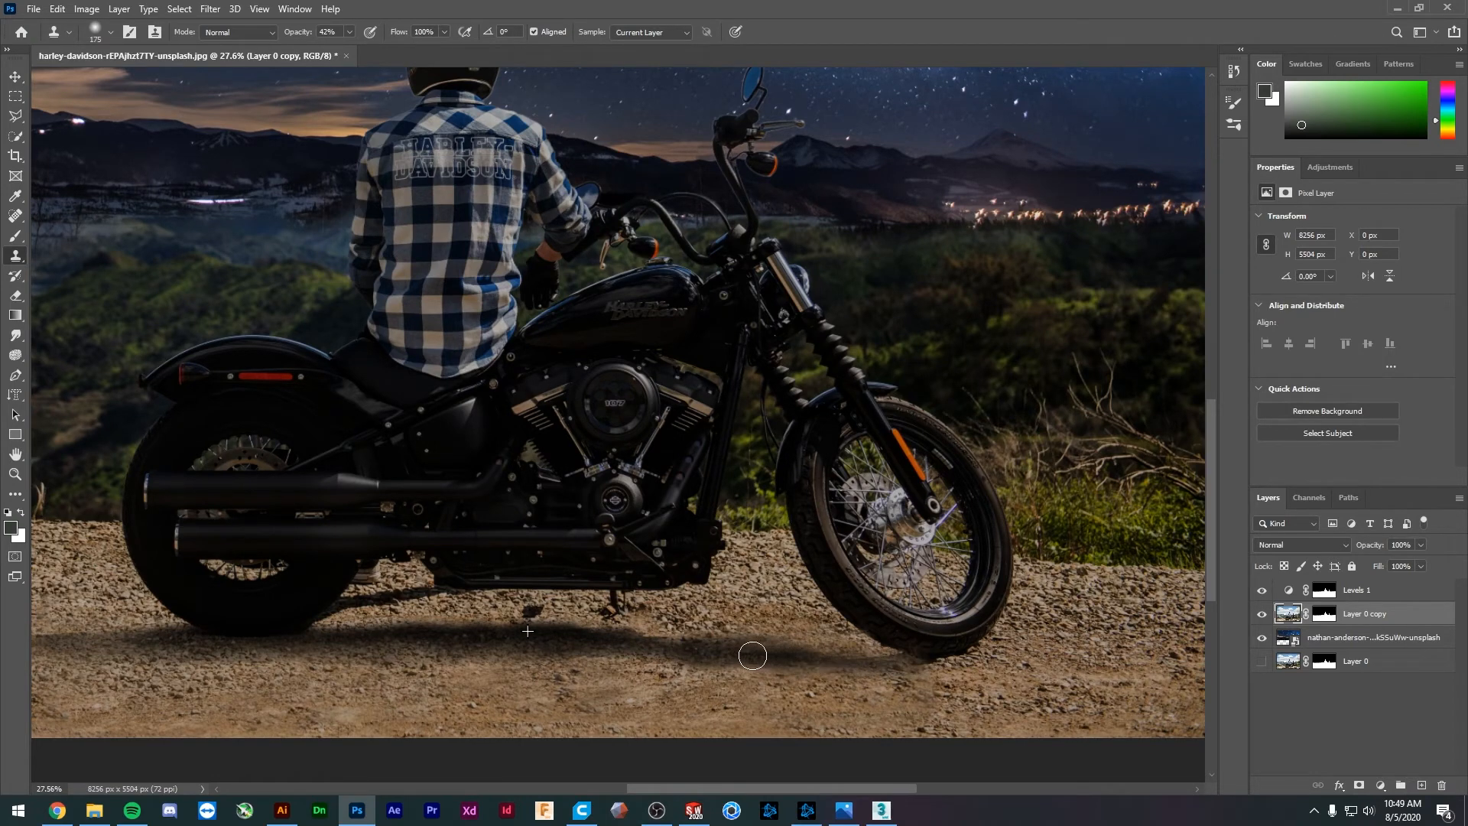
{"action": "scroll", "coordinate": [957, 678], "scroll_direction": "down", "scroll_amount": 1}
{"action": "scroll", "coordinate": [925, 685], "scroll_direction": "down", "scroll_amount": 3}
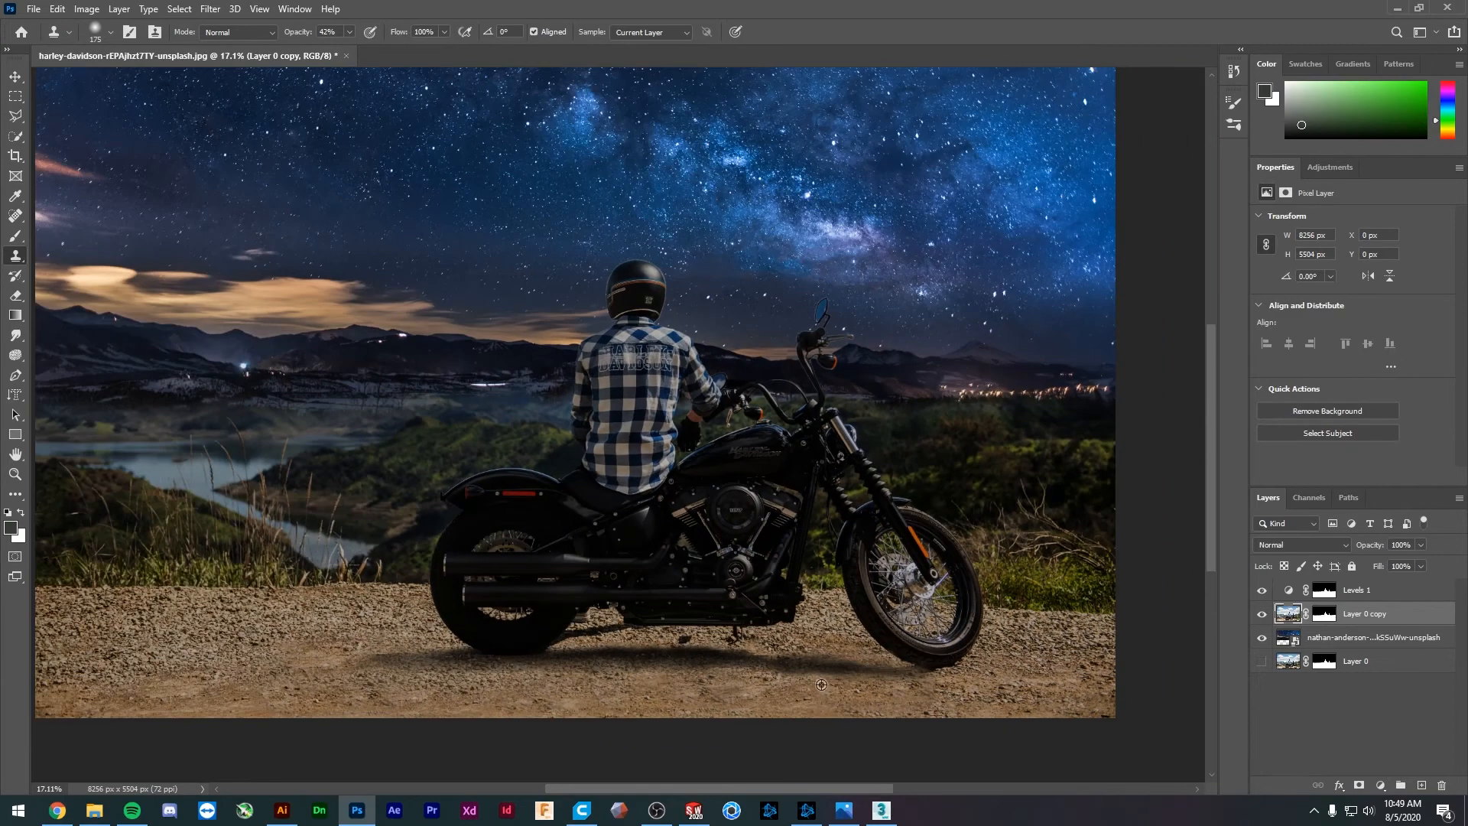
- Even out the ground shadow beneath the motorcycle and behind the rear wheel with a 175 px Clone Stamp at 42% opacity
{"action": "left_click_drag", "start_coordinate": [808, 670], "coordinate": [451, 669]}
{"action": "scroll", "coordinate": [403, 665], "scroll_direction": "down", "scroll_amount": 4}
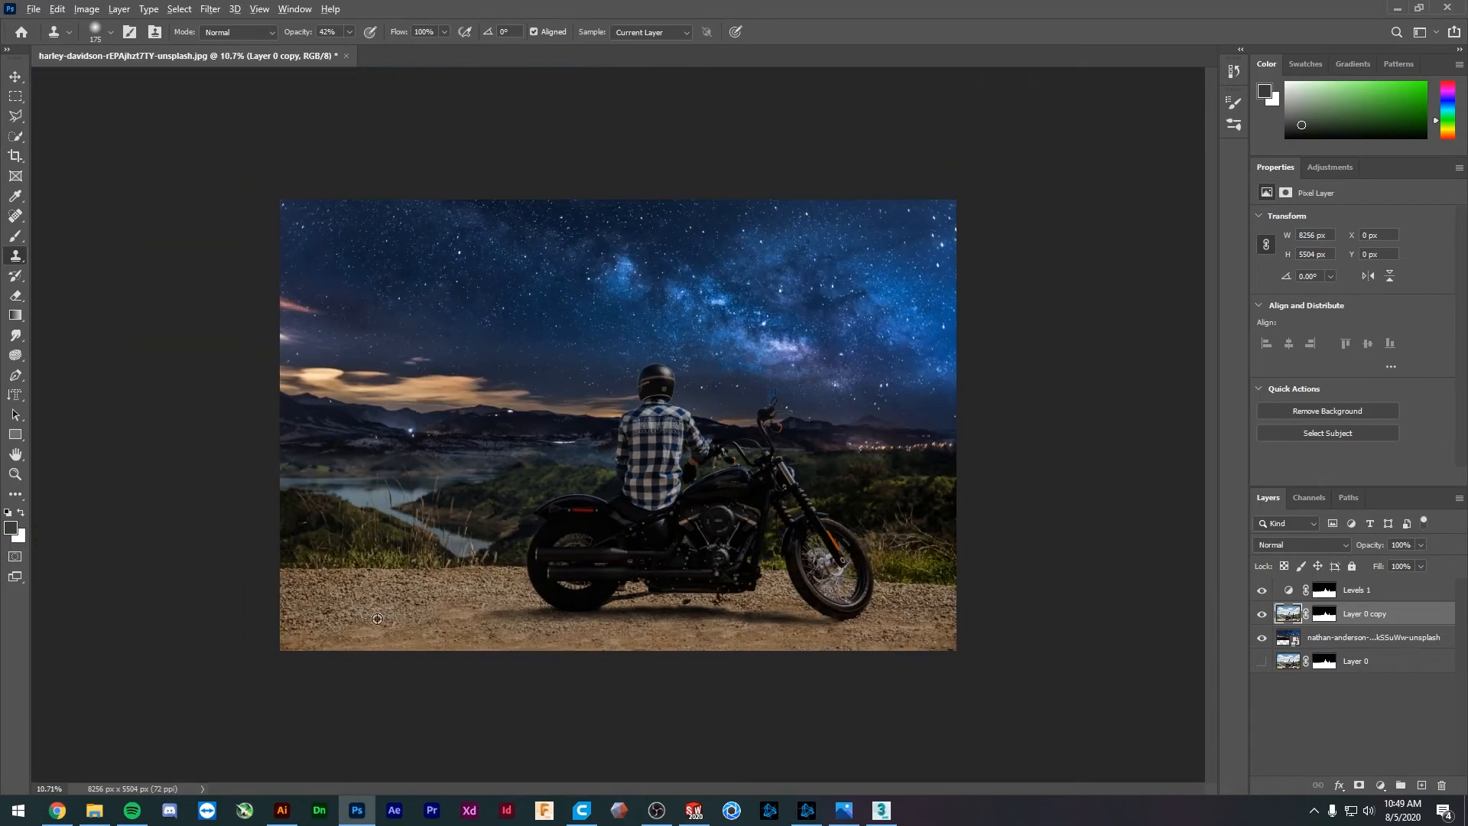
{"action": "scroll", "coordinate": [500, 619], "scroll_direction": "up", "scroll_amount": 6}
{"action": "left_click_drag", "start_coordinate": [484, 691], "coordinate": [522, 563]}
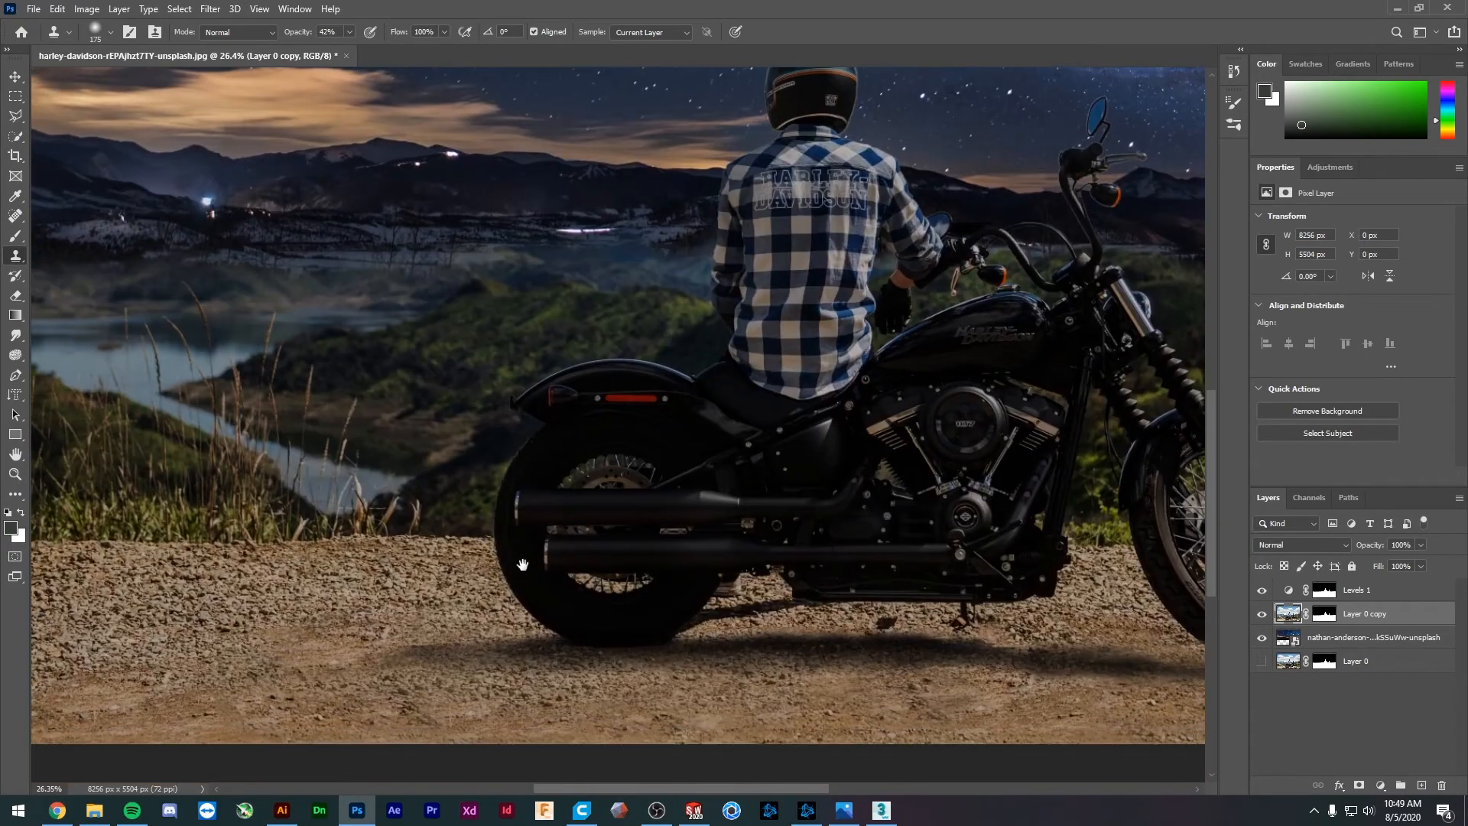
{"action": "left_click_drag", "start_coordinate": [402, 655], "coordinate": [527, 643]}
{"action": "scroll", "coordinate": [387, 649], "scroll_direction": "down", "scroll_amount": 5}
{"action": "scroll", "coordinate": [390, 642], "scroll_direction": "down", "scroll_amount": 1}
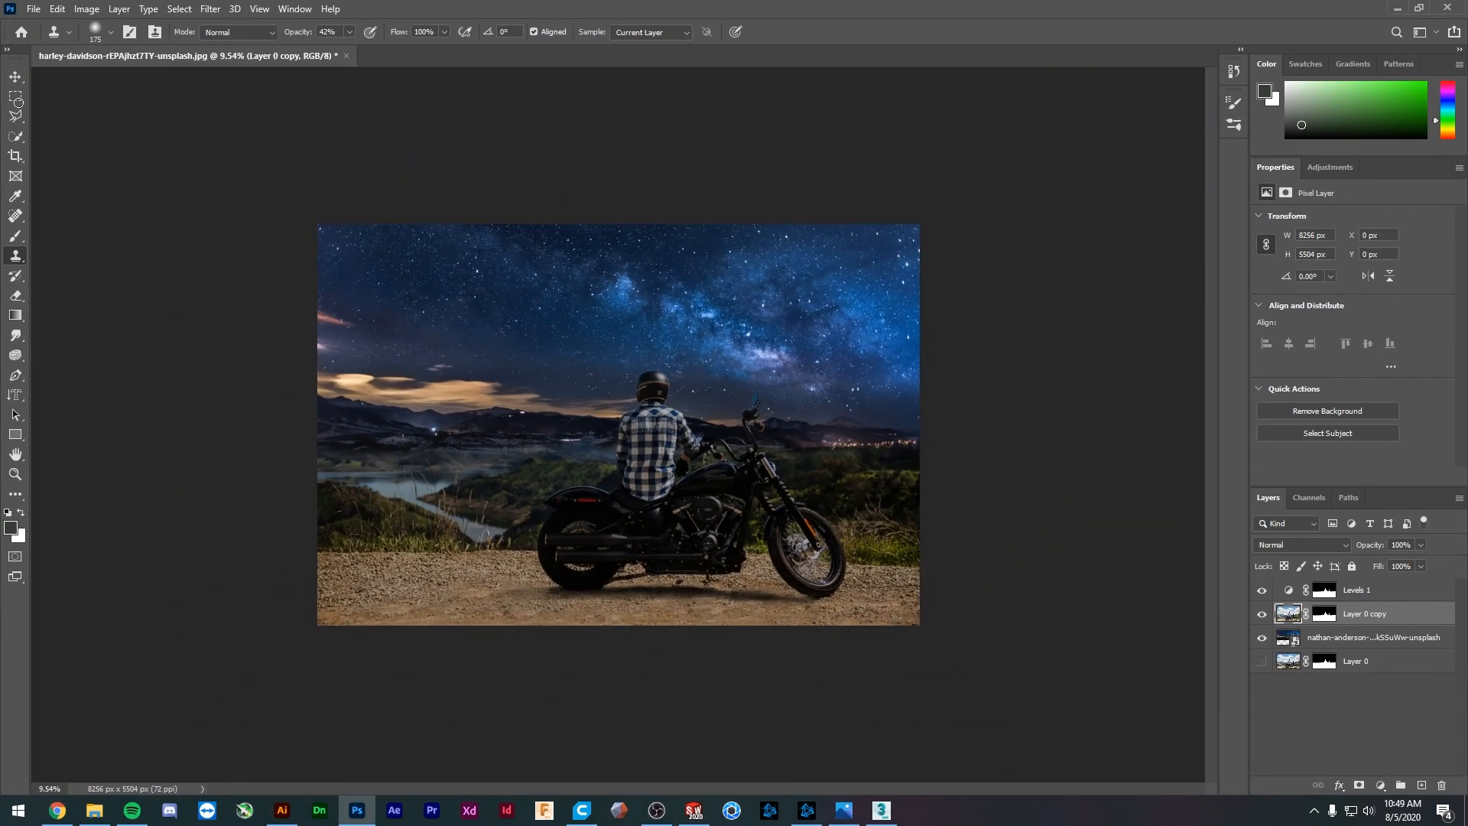
- Lower the Clone Stamp opacity to 22%, try a blending stroke along the shadow below the motorcycle, and undo it
{"action": "left_click", "coordinate": [15, 80]}
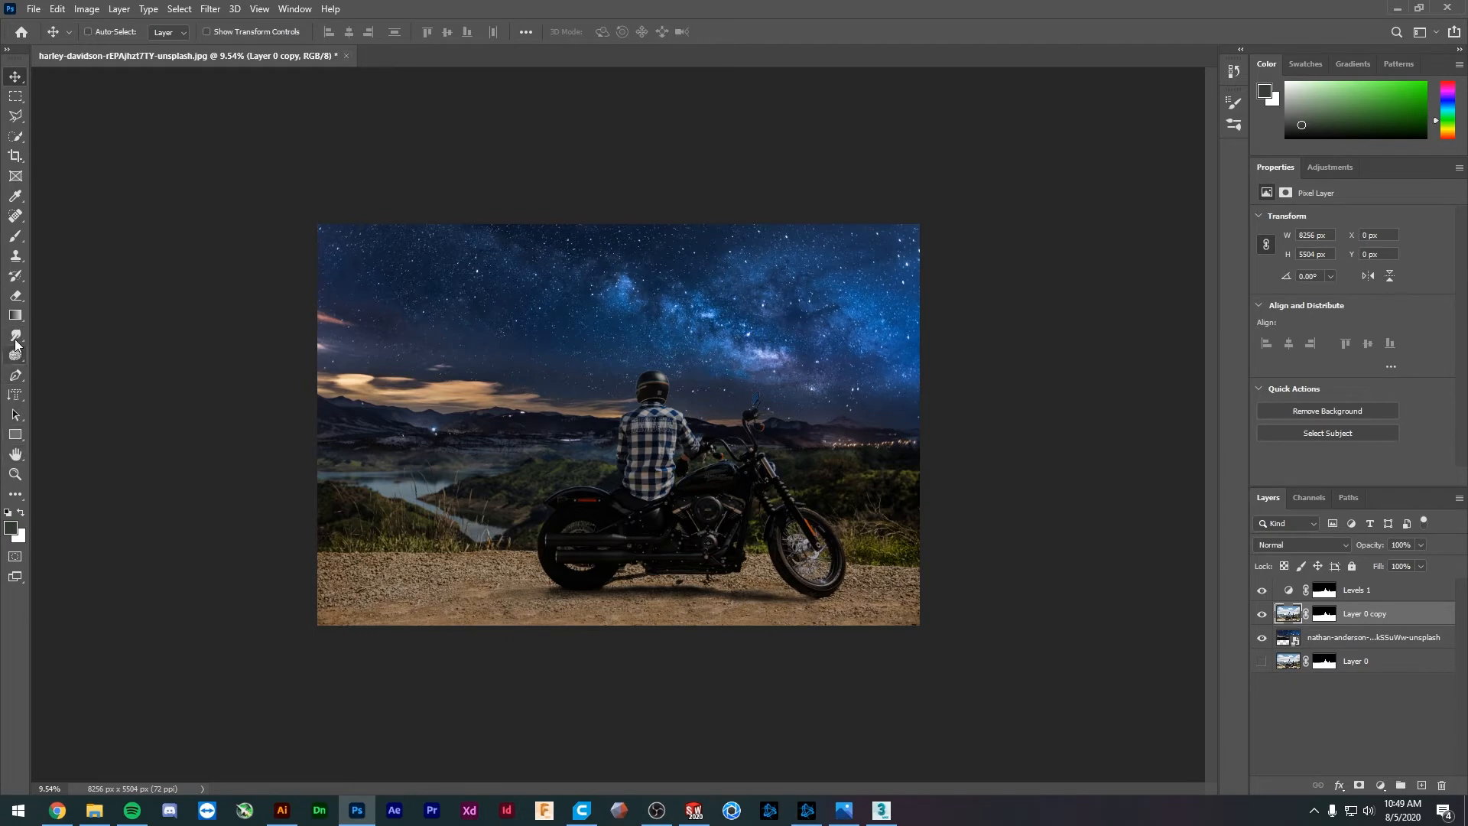
{"action": "left_click", "coordinate": [15, 257]}
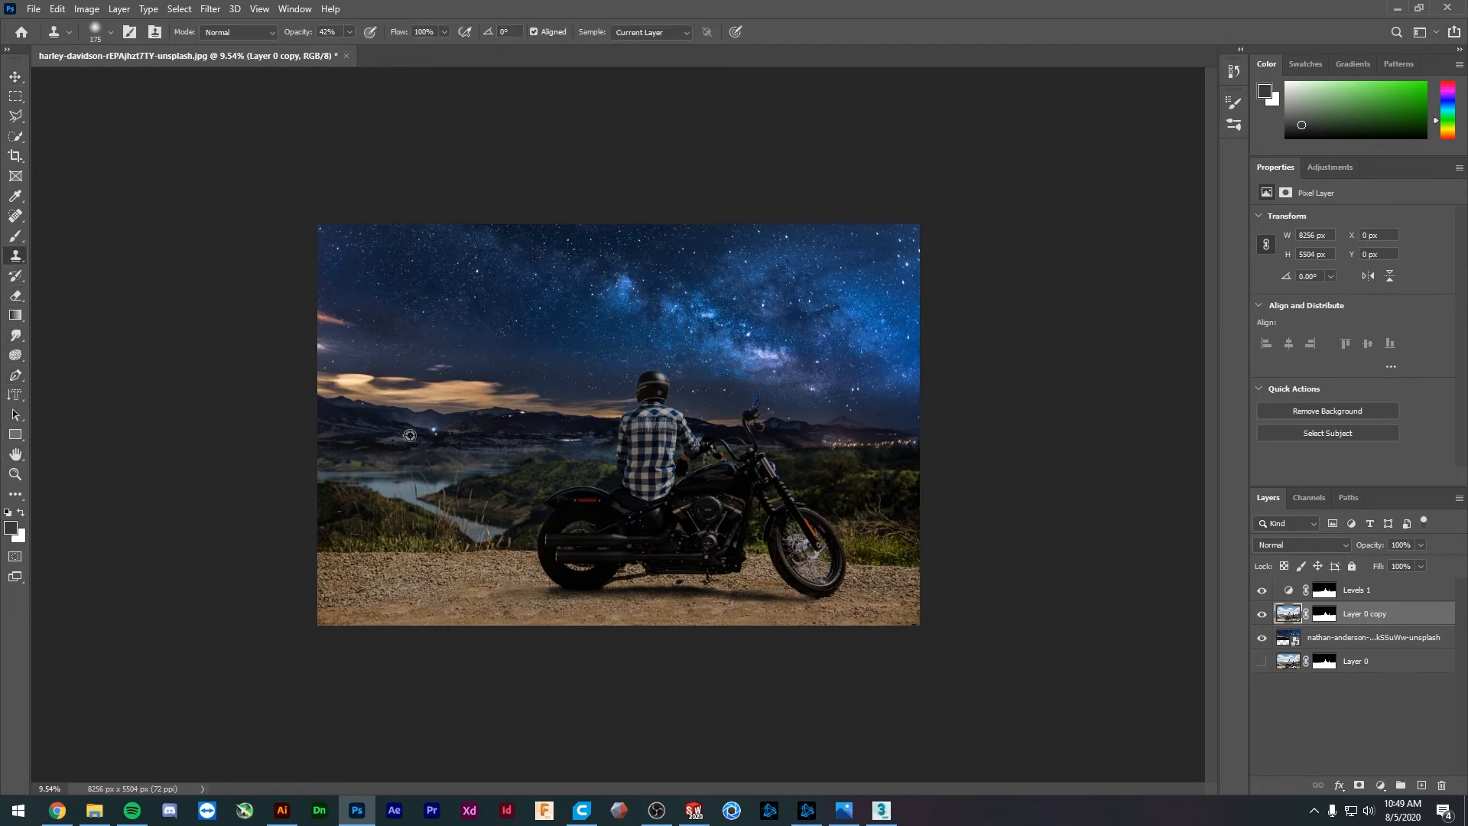
{"action": "key", "text": "ctrl+plus"}
{"action": "key", "text": "ctrl+plus"}
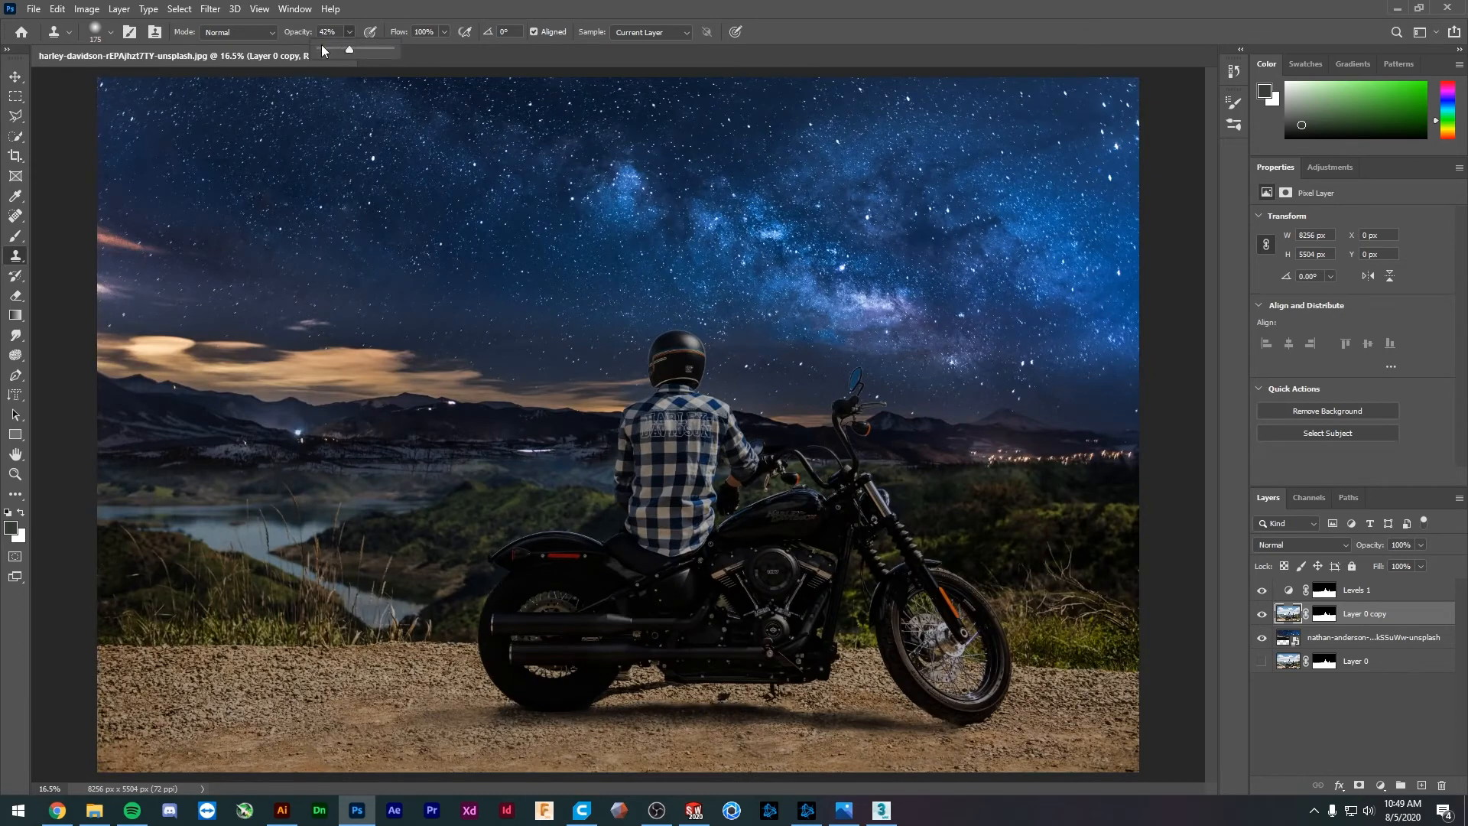
{"action": "left_click", "coordinate": [326, 49]}
{"action": "scroll", "coordinate": [740, 742], "scroll_direction": "up", "scroll_amount": 4}
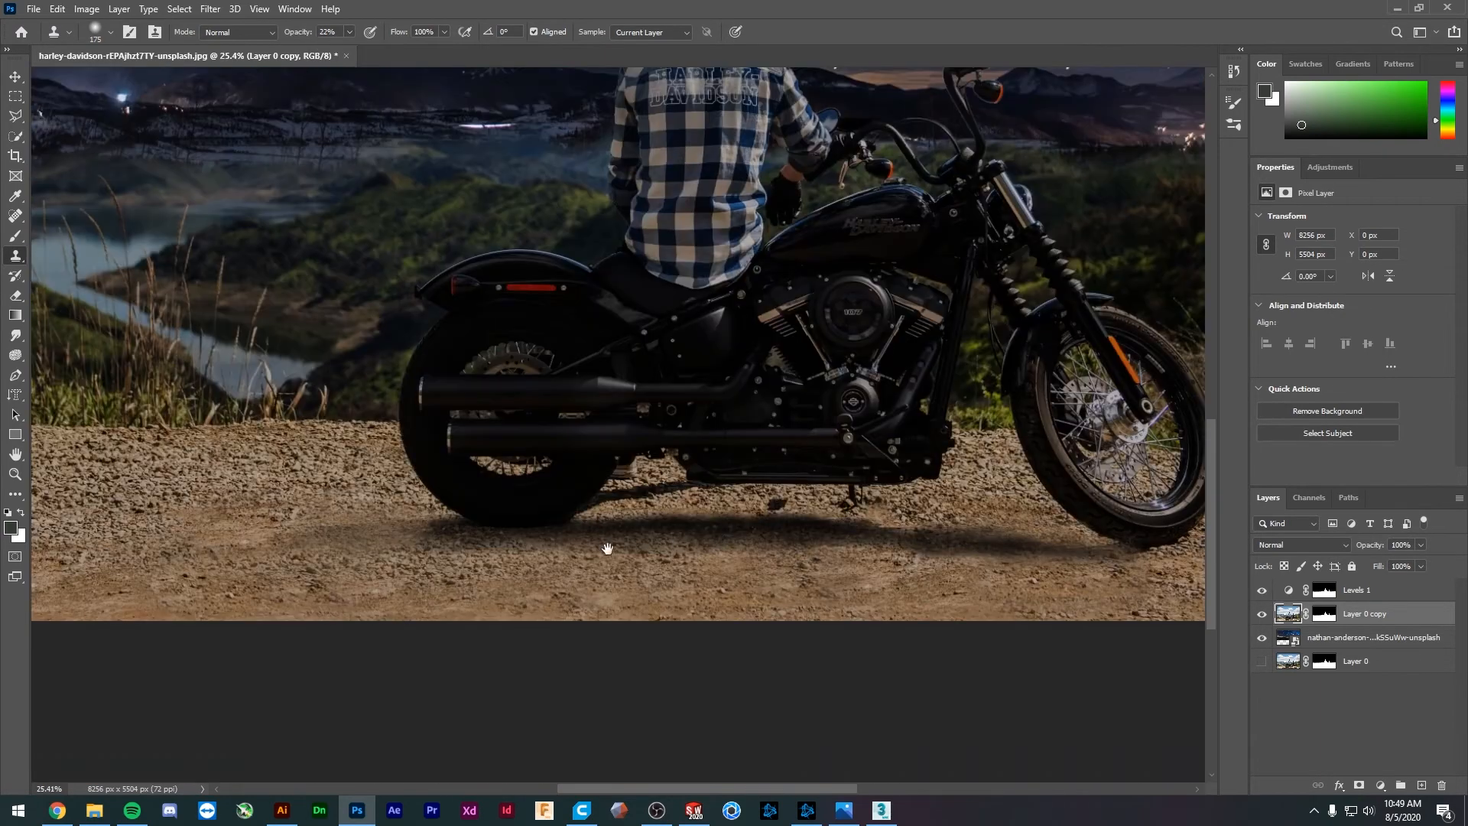
{"action": "mouse_move", "coordinate": [433, 538]}
{"action": "left_mouse_down"}
{"action": "mouse_move", "coordinate": [733, 520]}
{"action": "mouse_move", "coordinate": [728, 540]}
{"action": "mouse_move", "coordinate": [864, 548]}
{"action": "left_mouse_up"}
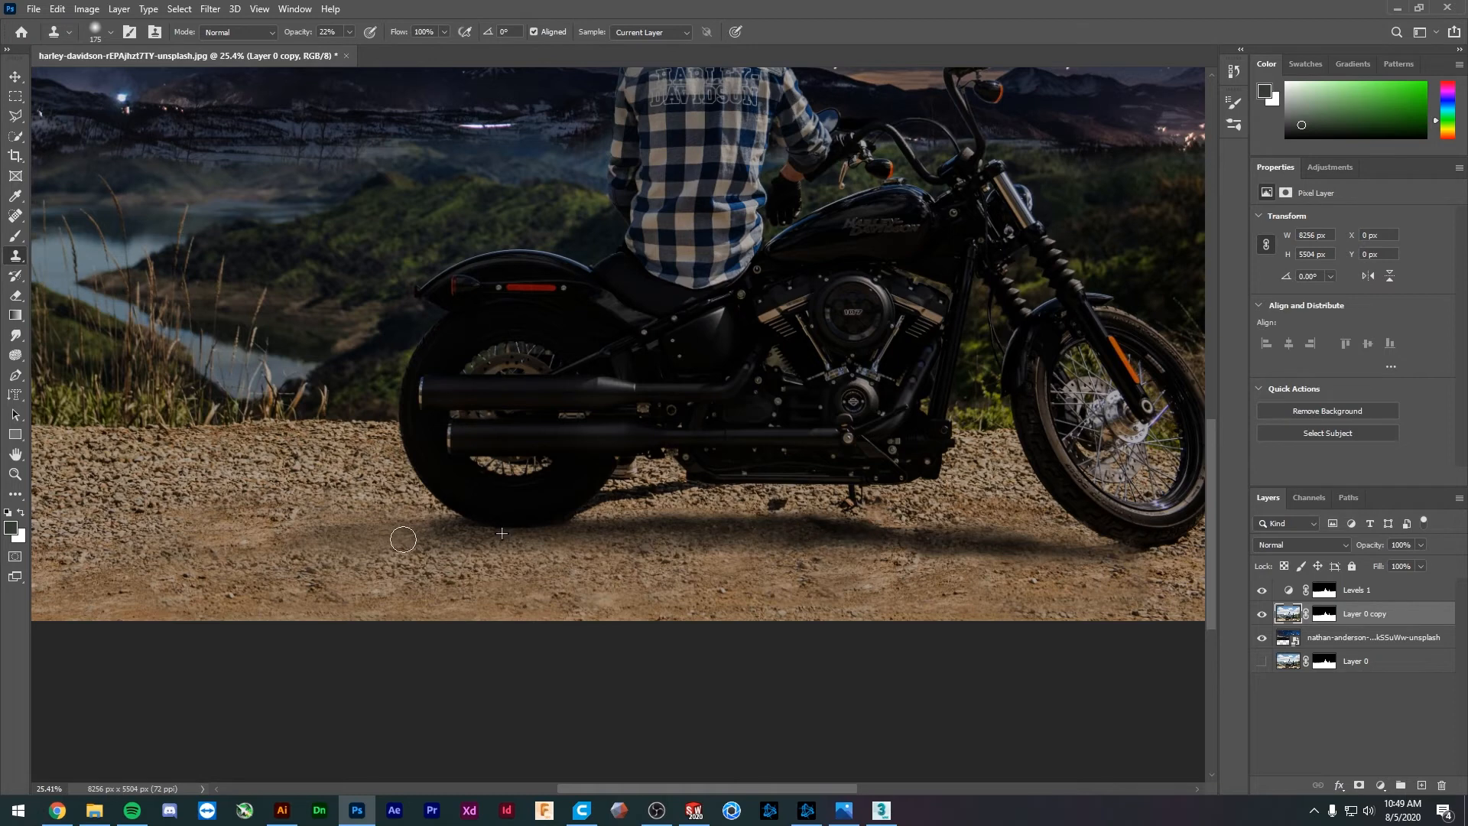
{"action": "key", "text": "ctrl+z"}
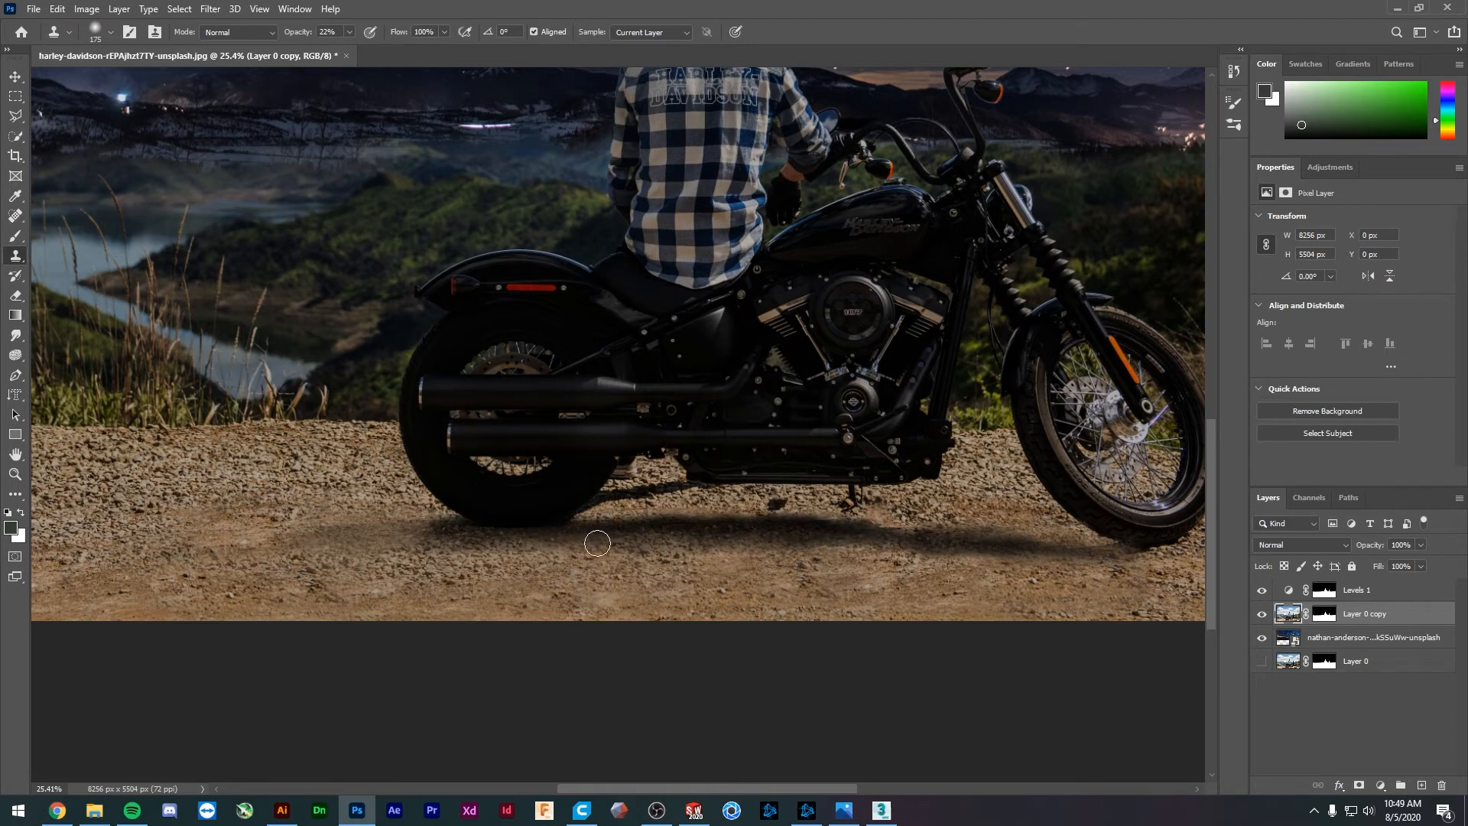
- Blend the ground shadow from the rear wheel to the front wheel with the Clone Stamp at 22% opacity
{"action": "mouse_move", "coordinate": [450, 536]}
{"action": "left_mouse_down"}
{"action": "mouse_move", "coordinate": [808, 535]}
{"action": "mouse_move", "coordinate": [781, 525]}
{"action": "mouse_move", "coordinate": [802, 522]}
{"action": "mouse_move", "coordinate": [822, 539]}
{"action": "mouse_move", "coordinate": [1095, 549]}
{"action": "left_mouse_up"}
{"action": "left_click", "coordinate": [116, 549], "text": "alt"}
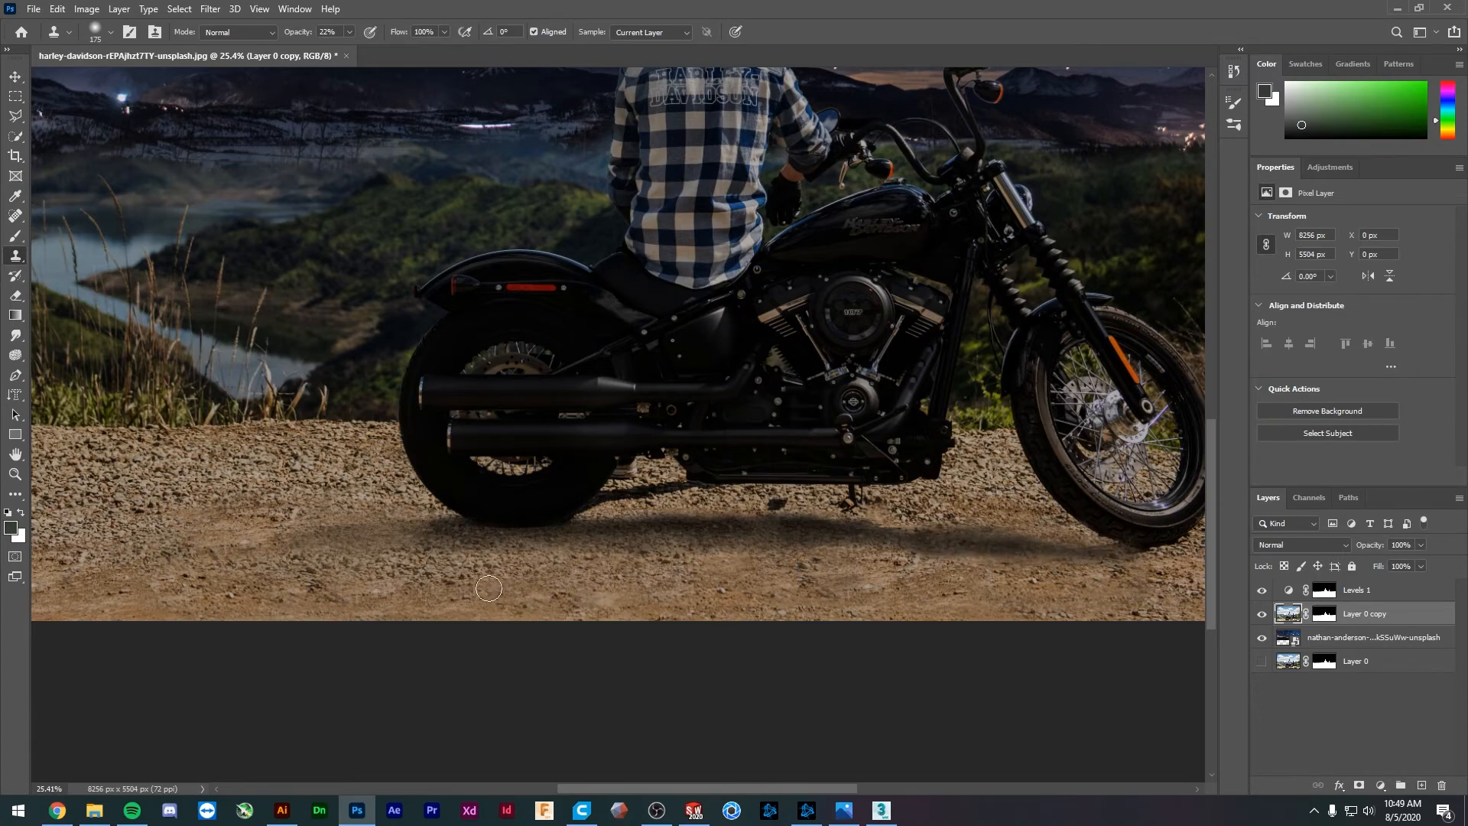
{"action": "scroll", "coordinate": [441, 603], "scroll_direction": "down", "scroll_amount": 6}
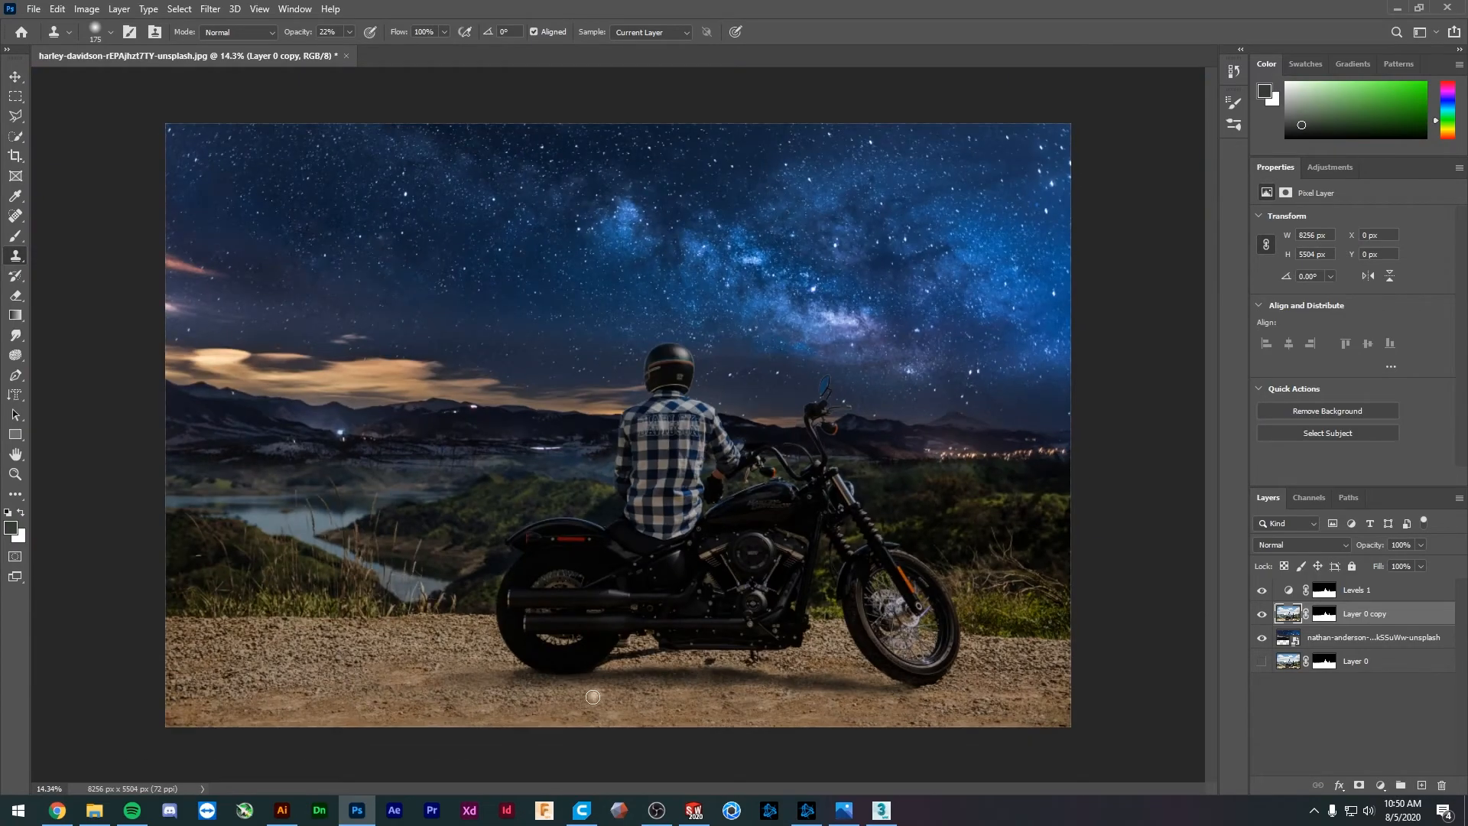
{"action": "scroll", "coordinate": [568, 638], "scroll_direction": "down", "scroll_amount": 1}
{"action": "scroll", "coordinate": [568, 639], "scroll_direction": "down", "scroll_amount": 2}
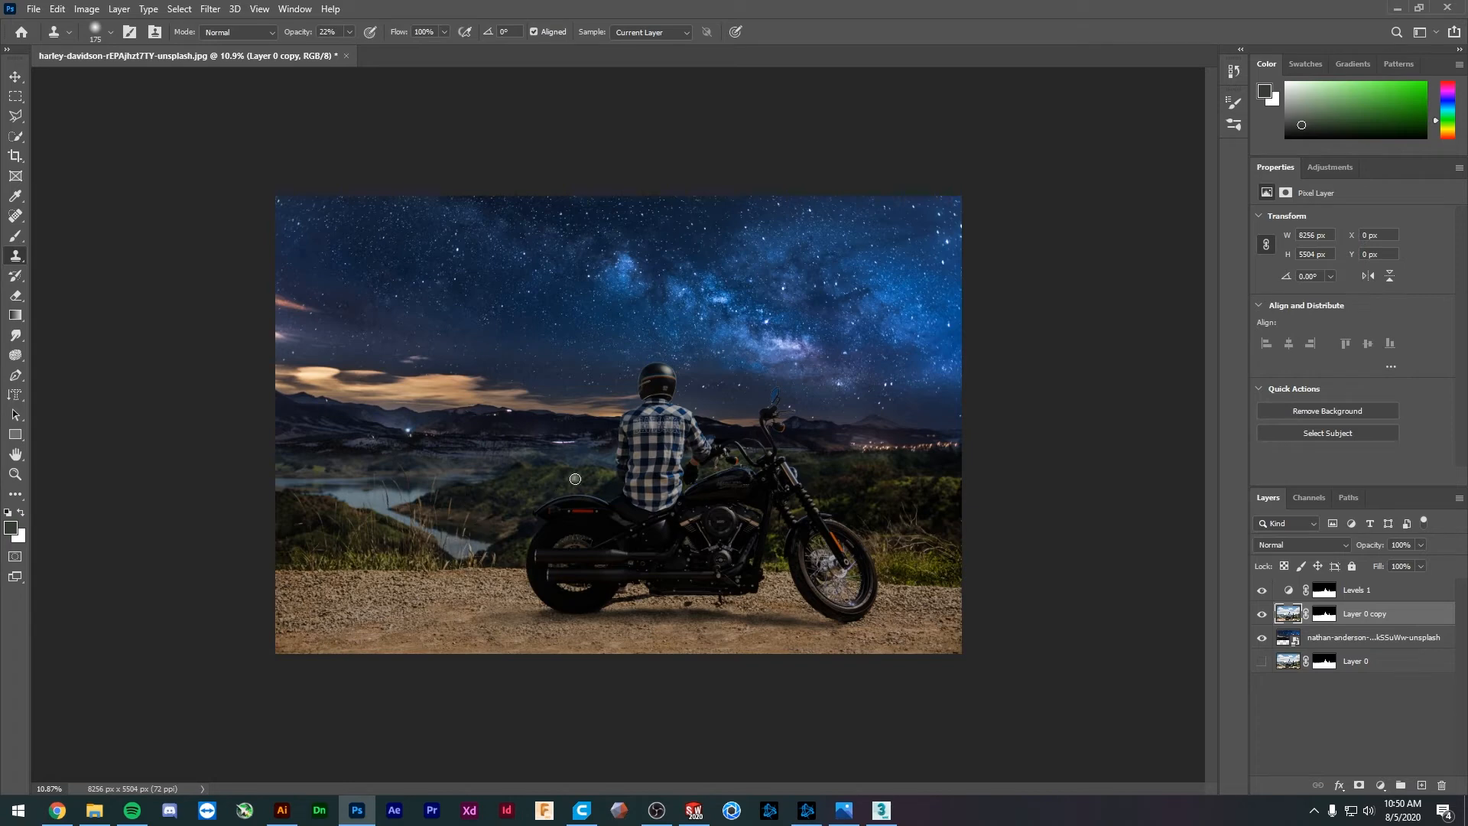
- Toggle the Levels 1 layer's visibility to compare the foreground with and without the darkening
{"action": "left_click", "coordinate": [1261, 591]}
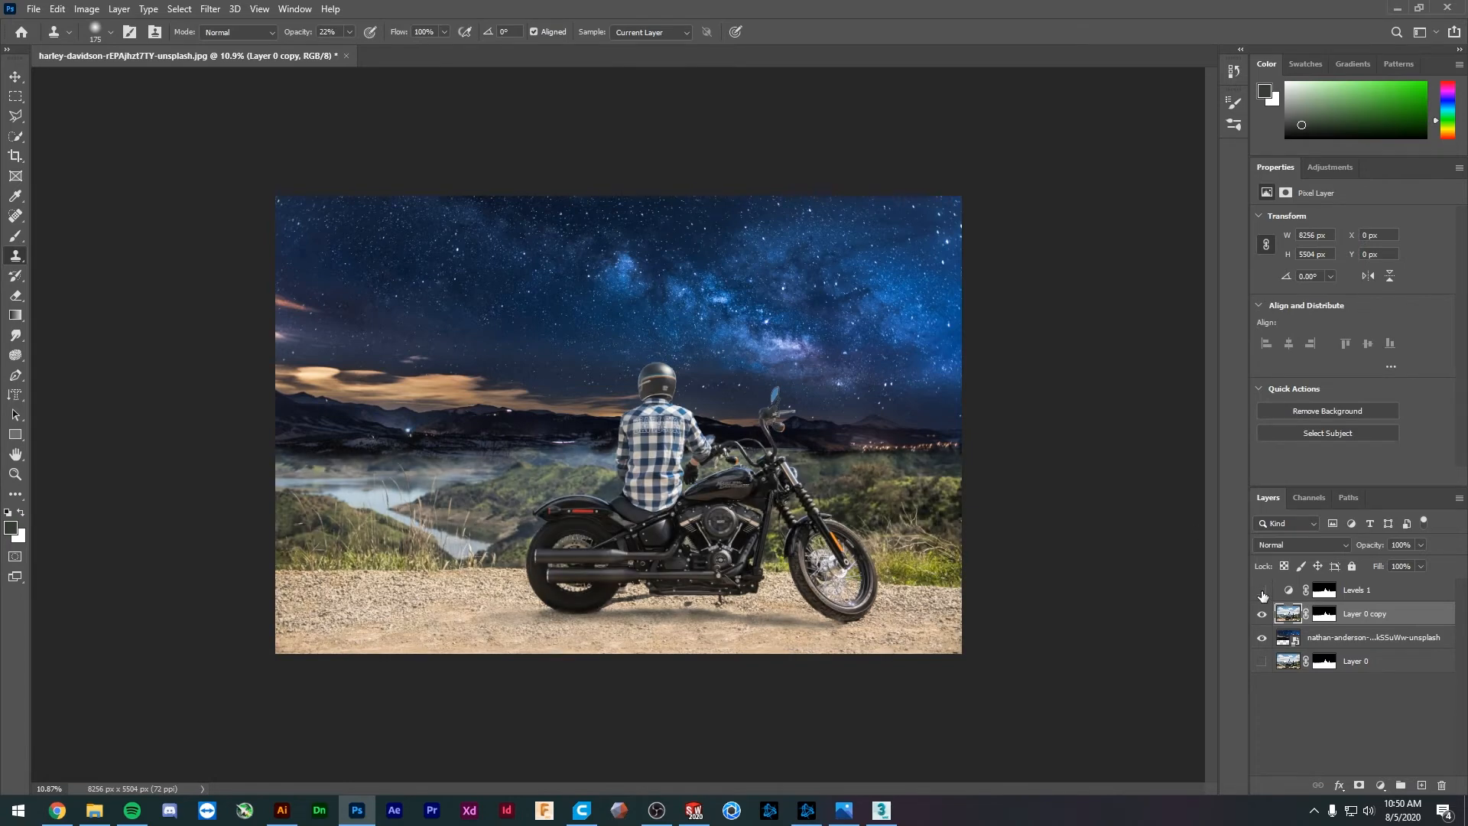
{"action": "left_click", "coordinate": [1261, 591]}
{"action": "left_click", "coordinate": [1261, 590]}
{"action": "left_click", "coordinate": [1261, 591]}
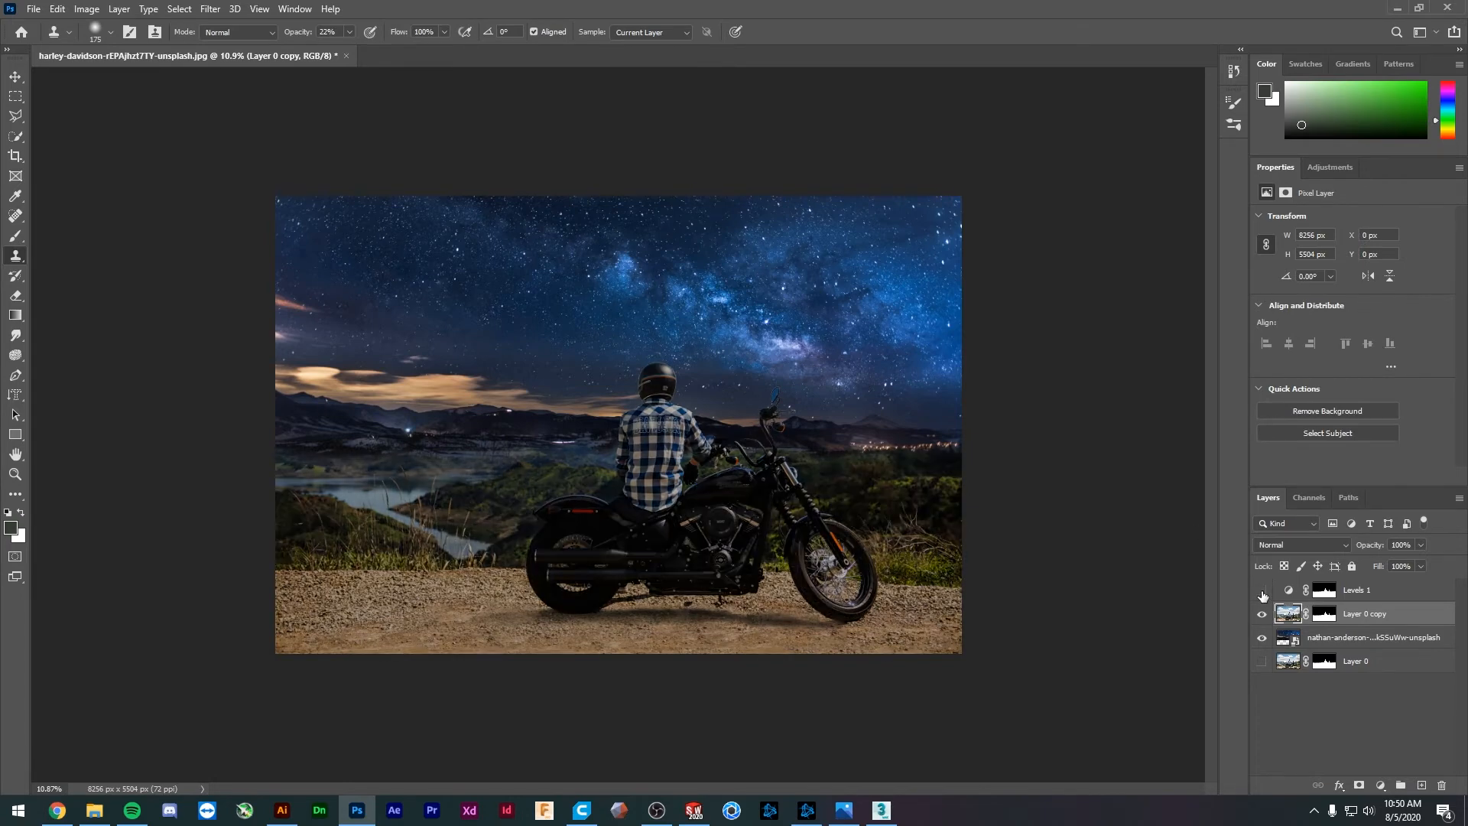
{"action": "left_click", "coordinate": [1262, 593]}
{"action": "left_click", "coordinate": [1262, 592]}
- Add a Hue/Saturation adjustment layer above Layer 0 copy and try different Master saturation values, leaving it at +3
{"action": "left_click", "coordinate": [1381, 786]}
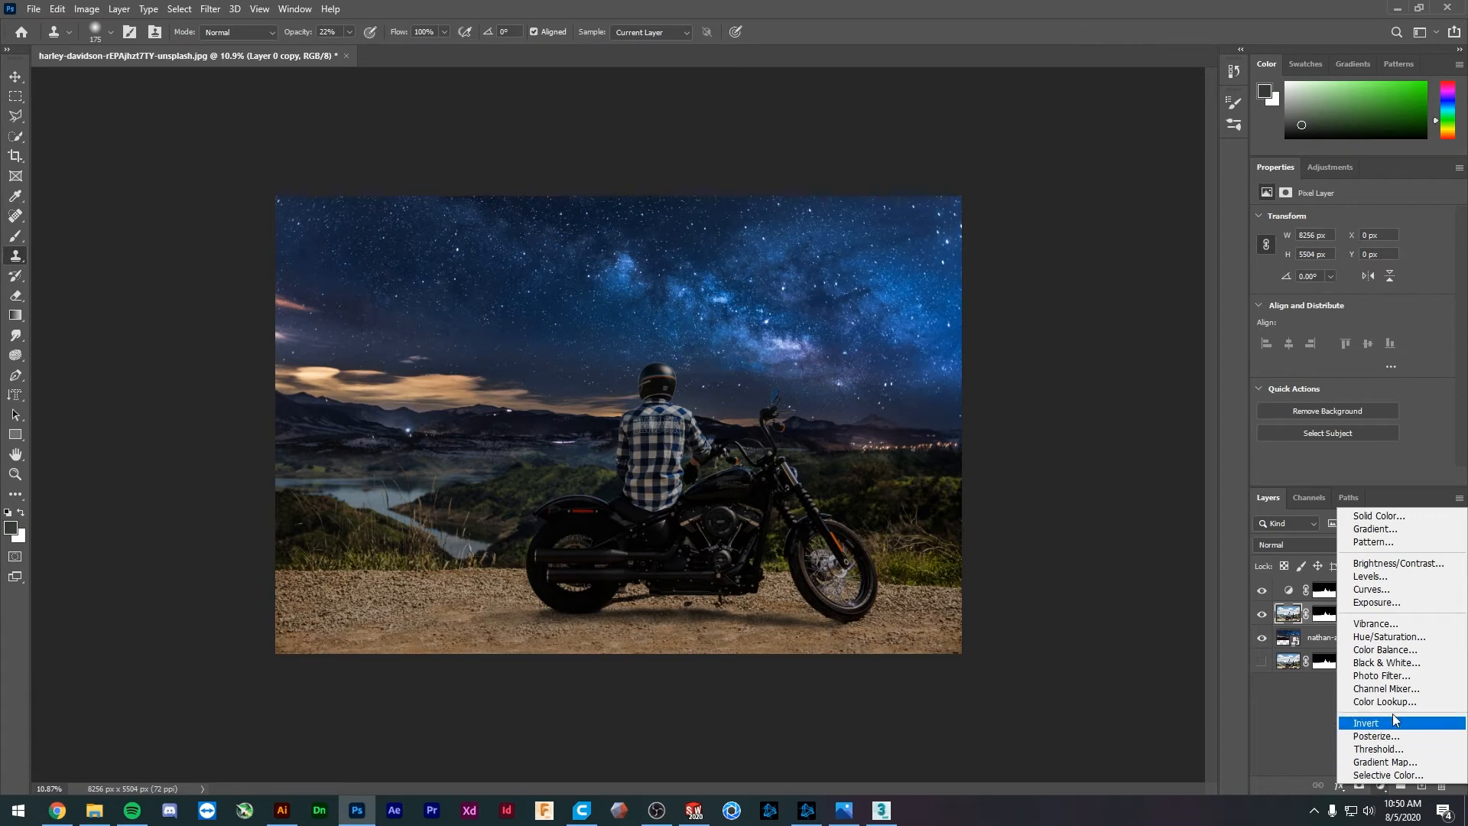
{"action": "left_click", "coordinate": [1400, 637]}
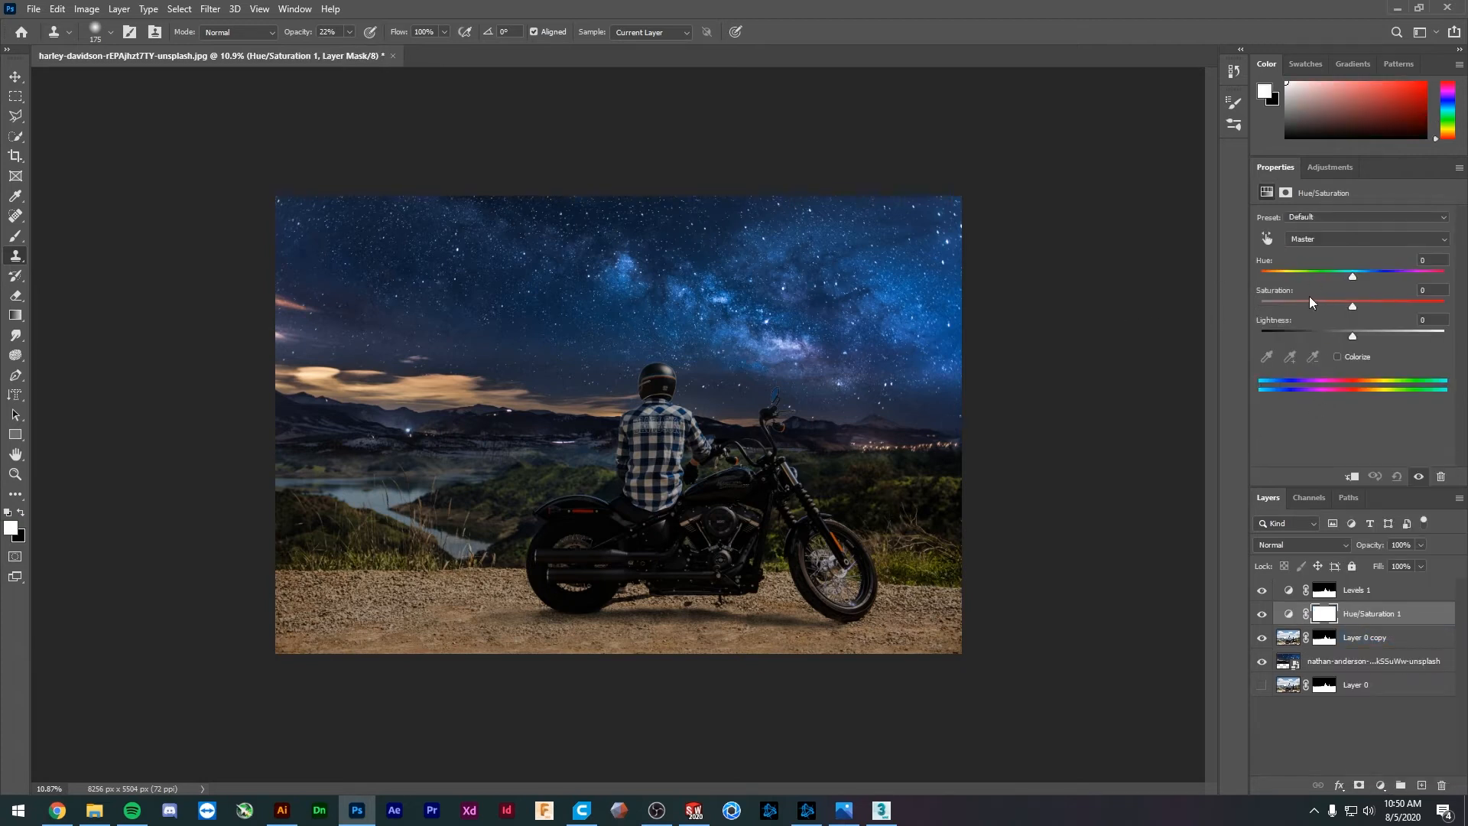
{"action": "mouse_move", "coordinate": [1350, 307]}
{"action": "left_mouse_down"}
{"action": "mouse_move", "coordinate": [1337, 304]}
{"action": "mouse_move", "coordinate": [1433, 306]}
{"action": "mouse_move", "coordinate": [1337, 308]}
{"action": "left_mouse_up"}
{"action": "double_click", "coordinate": [1430, 290]}
{"action": "type", "text": "0"}
{"action": "type", "text": "32"}
{"action": "left_click_drag", "start_coordinate": [1444, 294], "coordinate": [1352, 304]}
{"action": "type", "text": "0"}
- Replace the Hue/Saturation mask with Layer 0 copy's foreground mask and set the Master saturation to -30
{"action": "left_click_drag", "start_coordinate": [1325, 639], "coordinate": [1327, 614]}
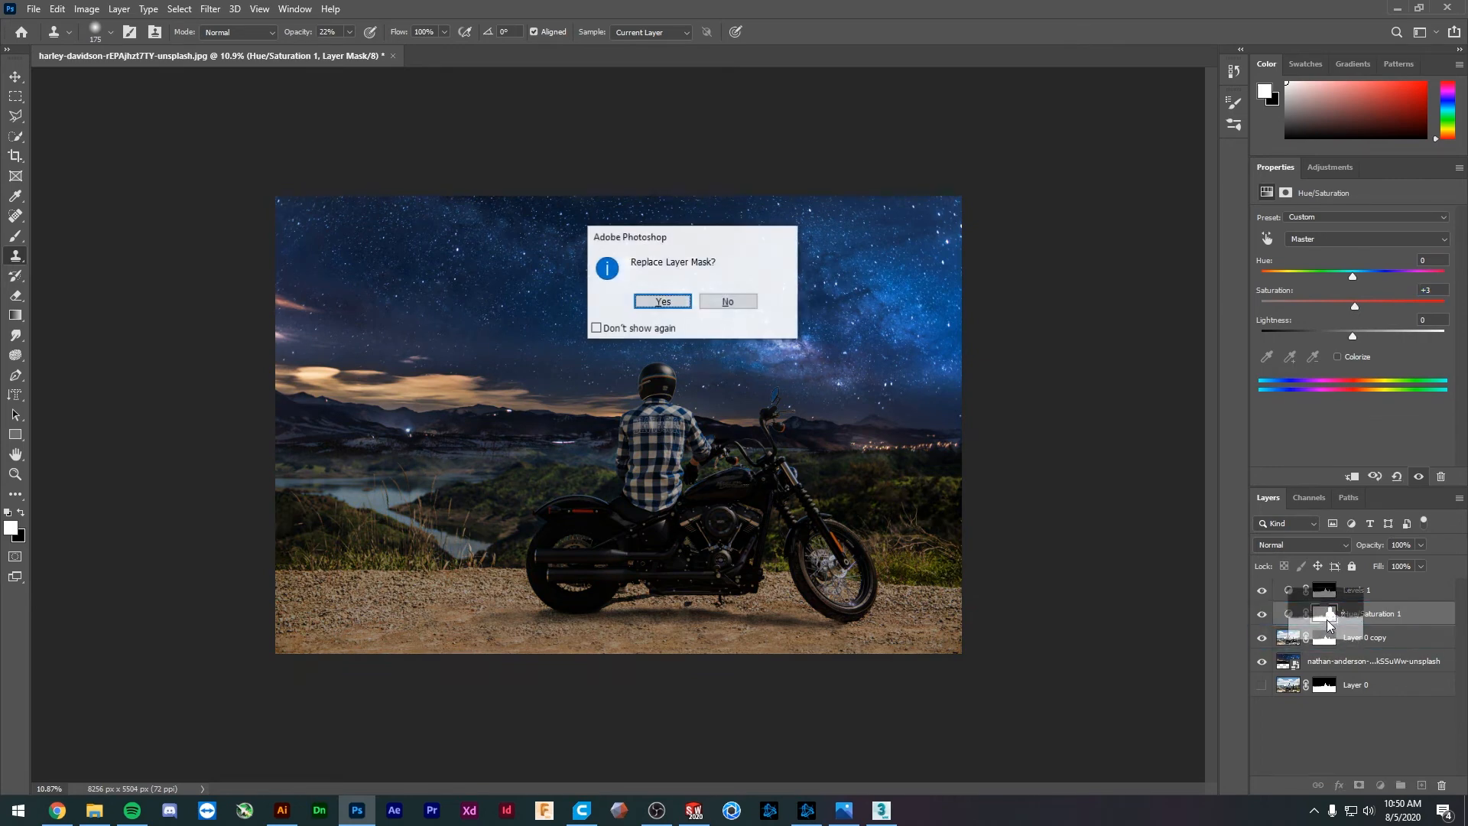
{"action": "left_click", "coordinate": [657, 303]}
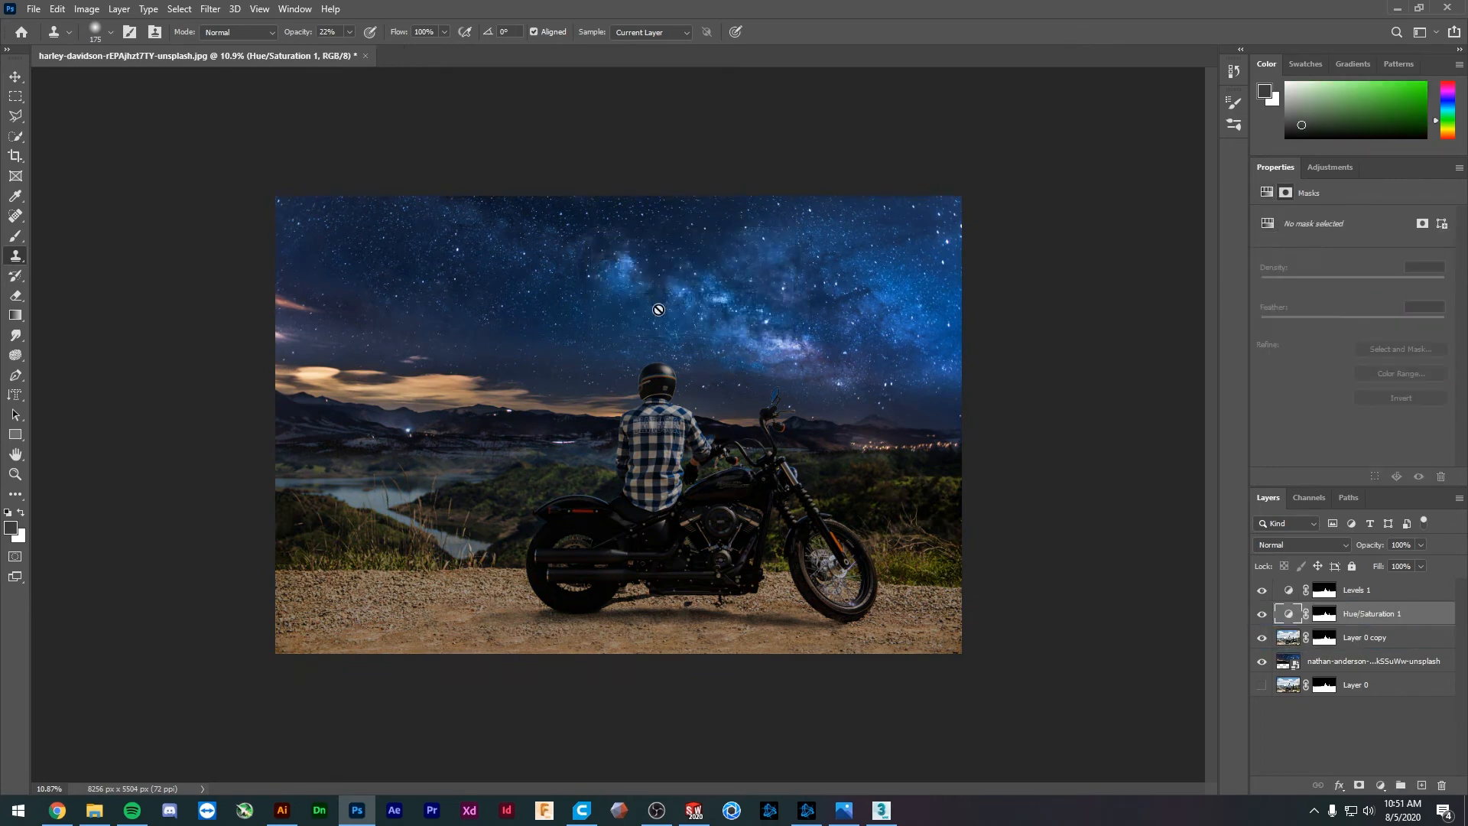
{"action": "left_click", "coordinate": [1287, 614]}
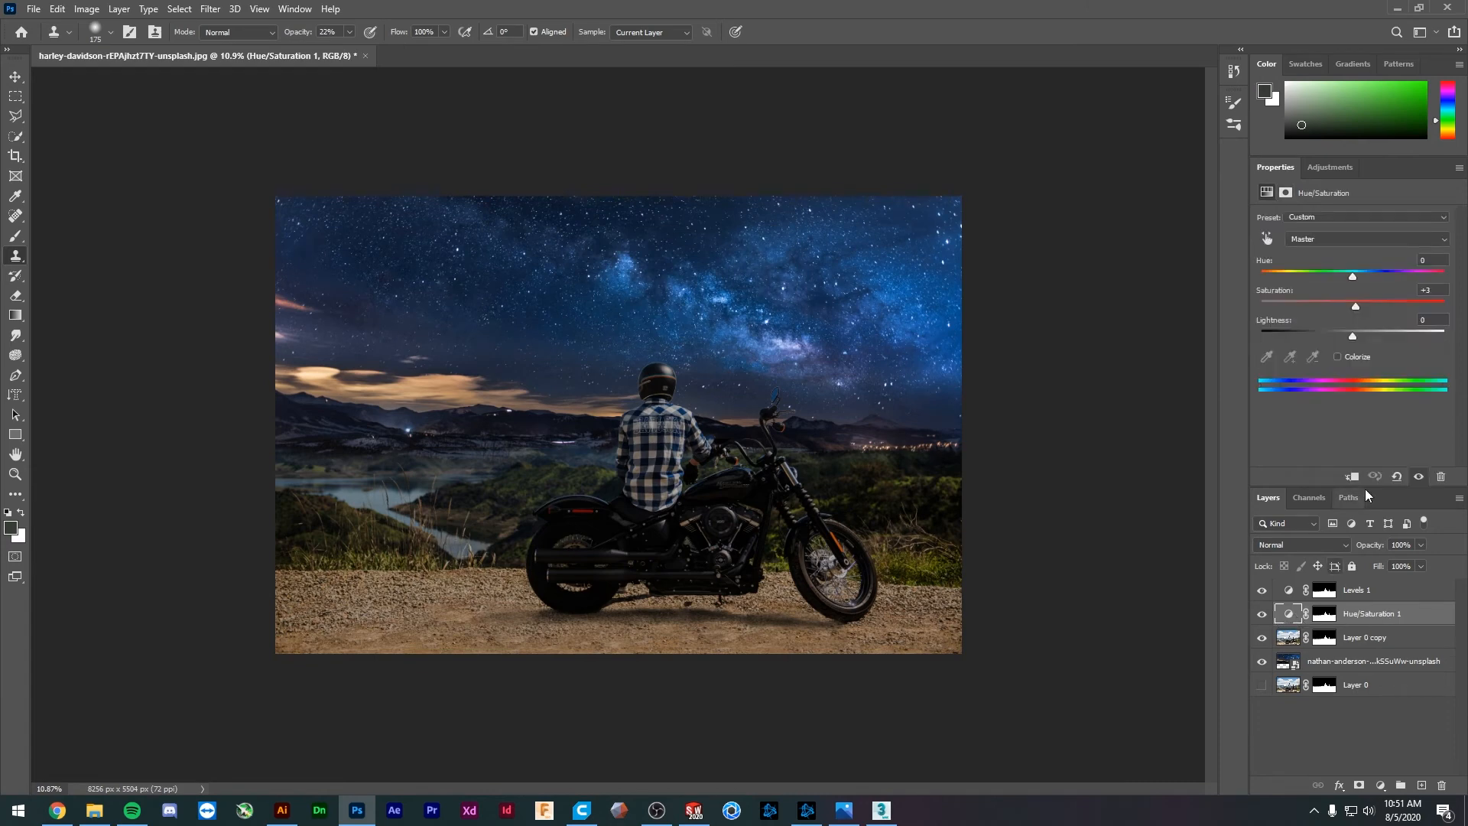
{"action": "mouse_move", "coordinate": [1356, 306]}
{"action": "left_mouse_down"}
{"action": "mouse_move", "coordinate": [1309, 314]}
{"action": "mouse_move", "coordinate": [1362, 312]}
{"action": "left_mouse_up"}
{"action": "left_click_drag", "start_coordinate": [1336, 313], "coordinate": [1297, 323]}
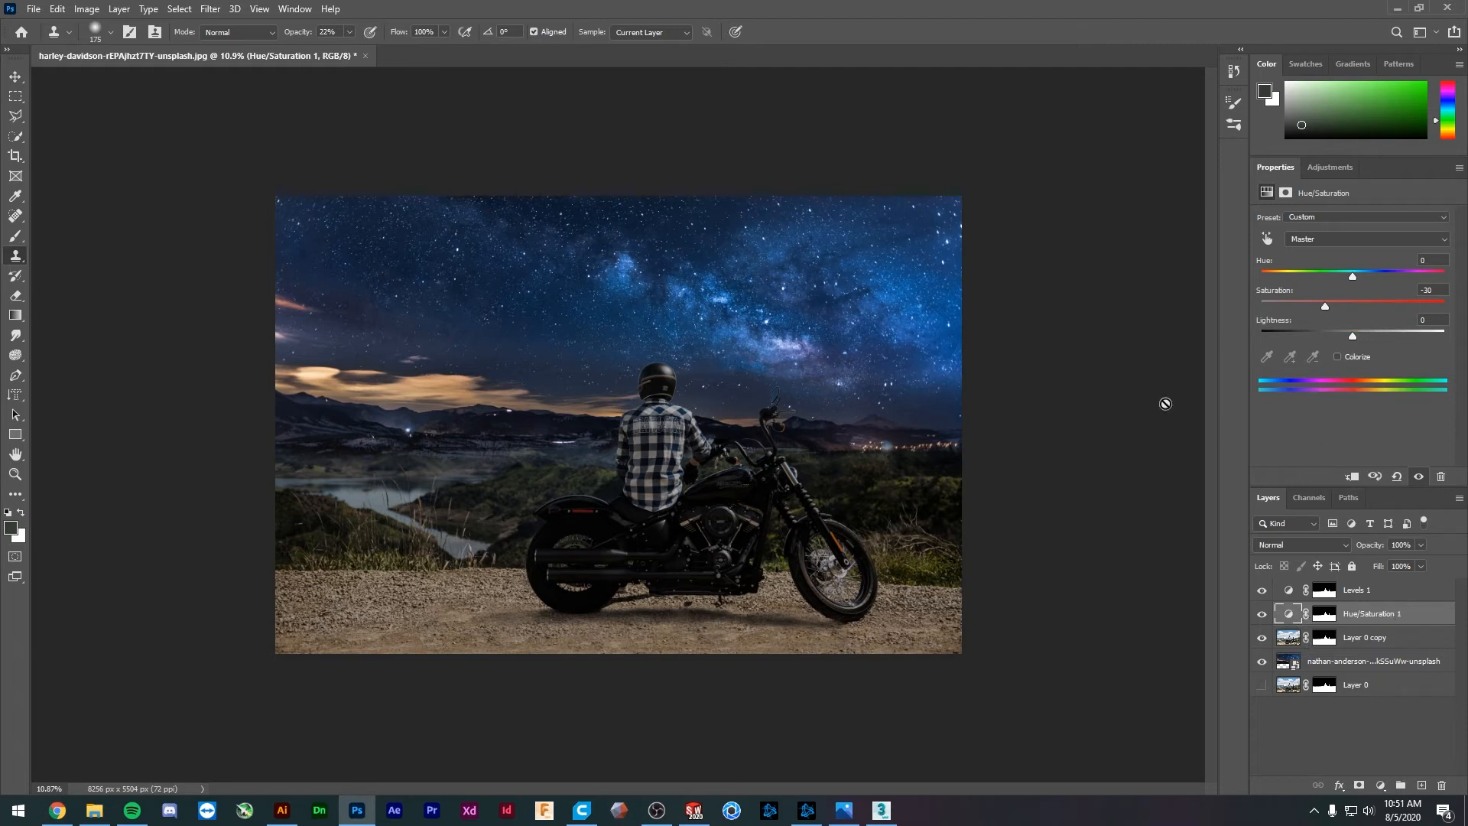
- Set the saturation of the Greens range to -100 in the Hue/Saturation adjustment
{"action": "left_click", "coordinate": [1351, 240]}
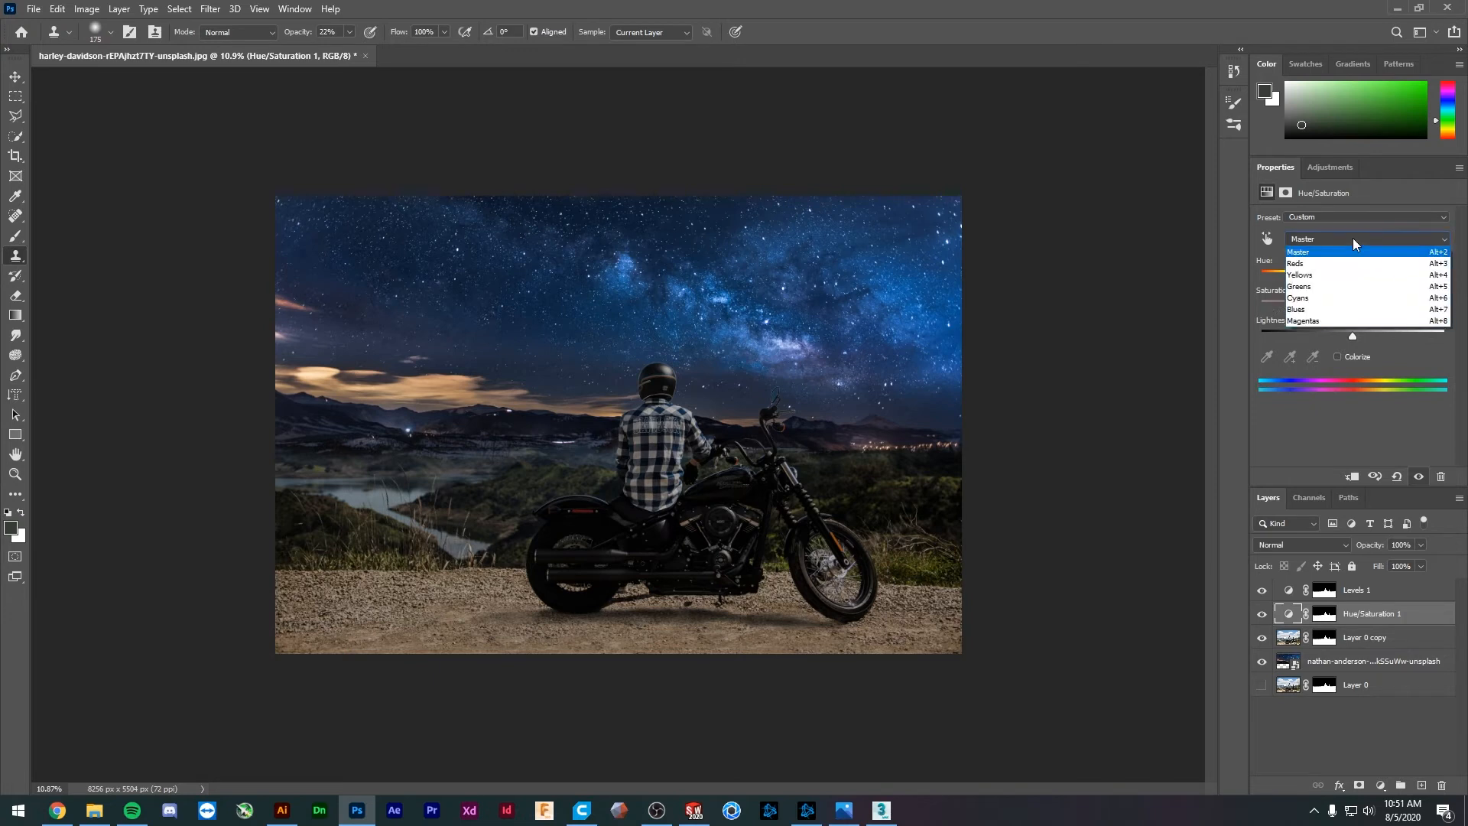
{"action": "left_click", "coordinate": [1334, 287]}
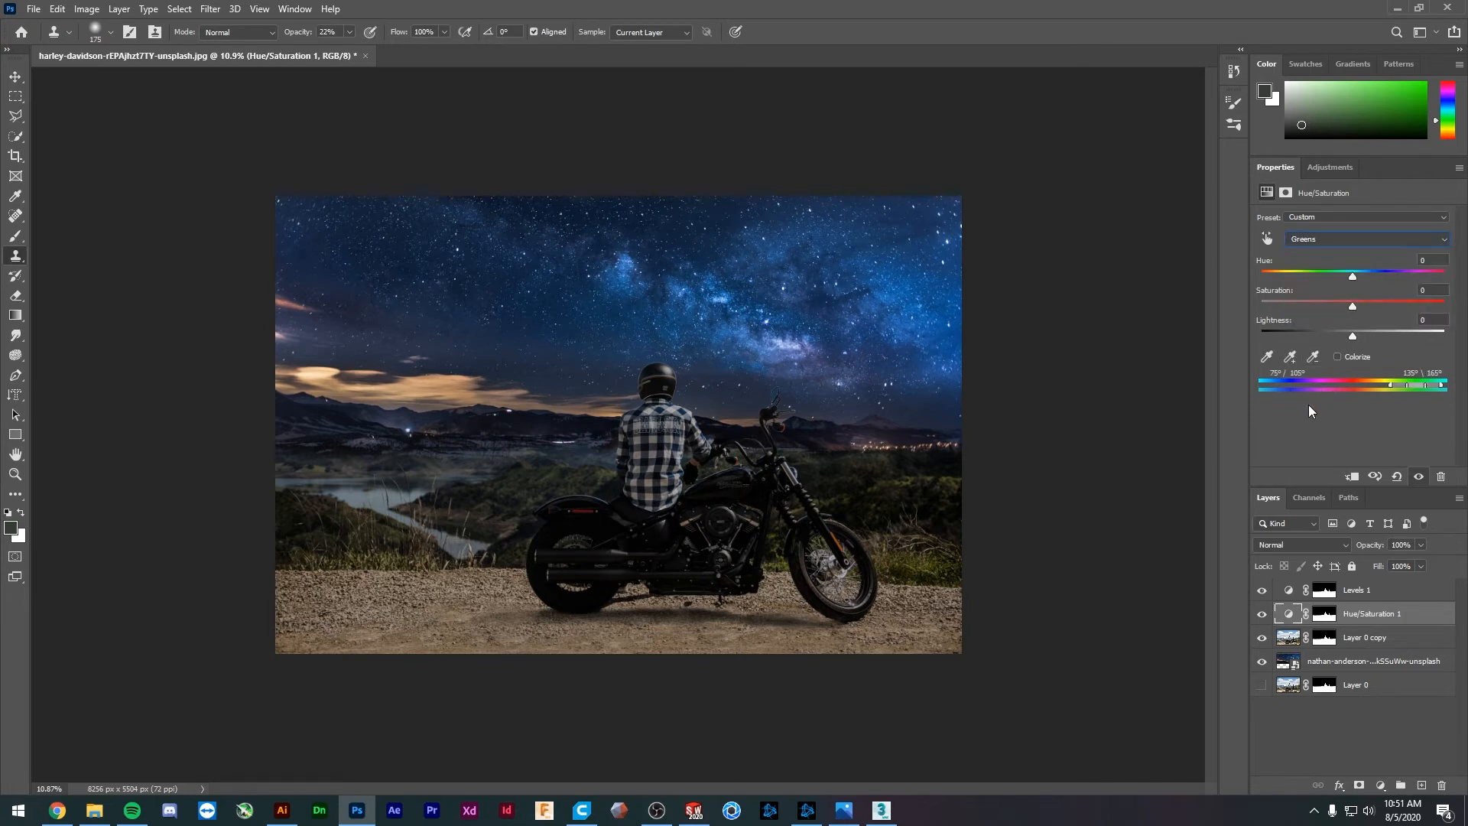
{"action": "left_click_drag", "start_coordinate": [1338, 310], "coordinate": [1087, 301]}
{"action": "left_click", "coordinate": [1321, 218]}
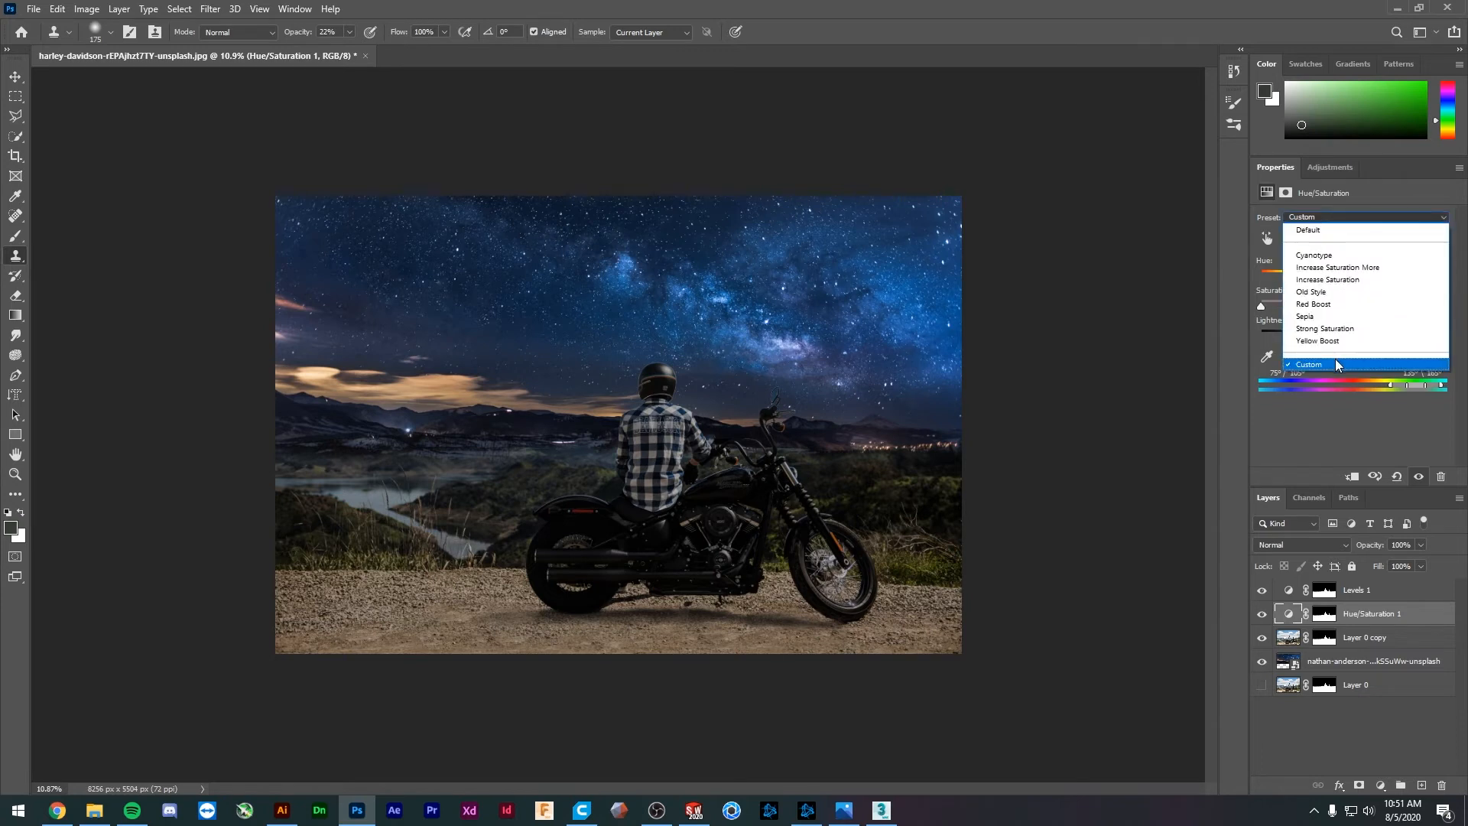
{"action": "left_click", "coordinate": [1335, 362]}
{"action": "left_click", "coordinate": [1332, 237]}
{"action": "left_click", "coordinate": [1330, 246]}
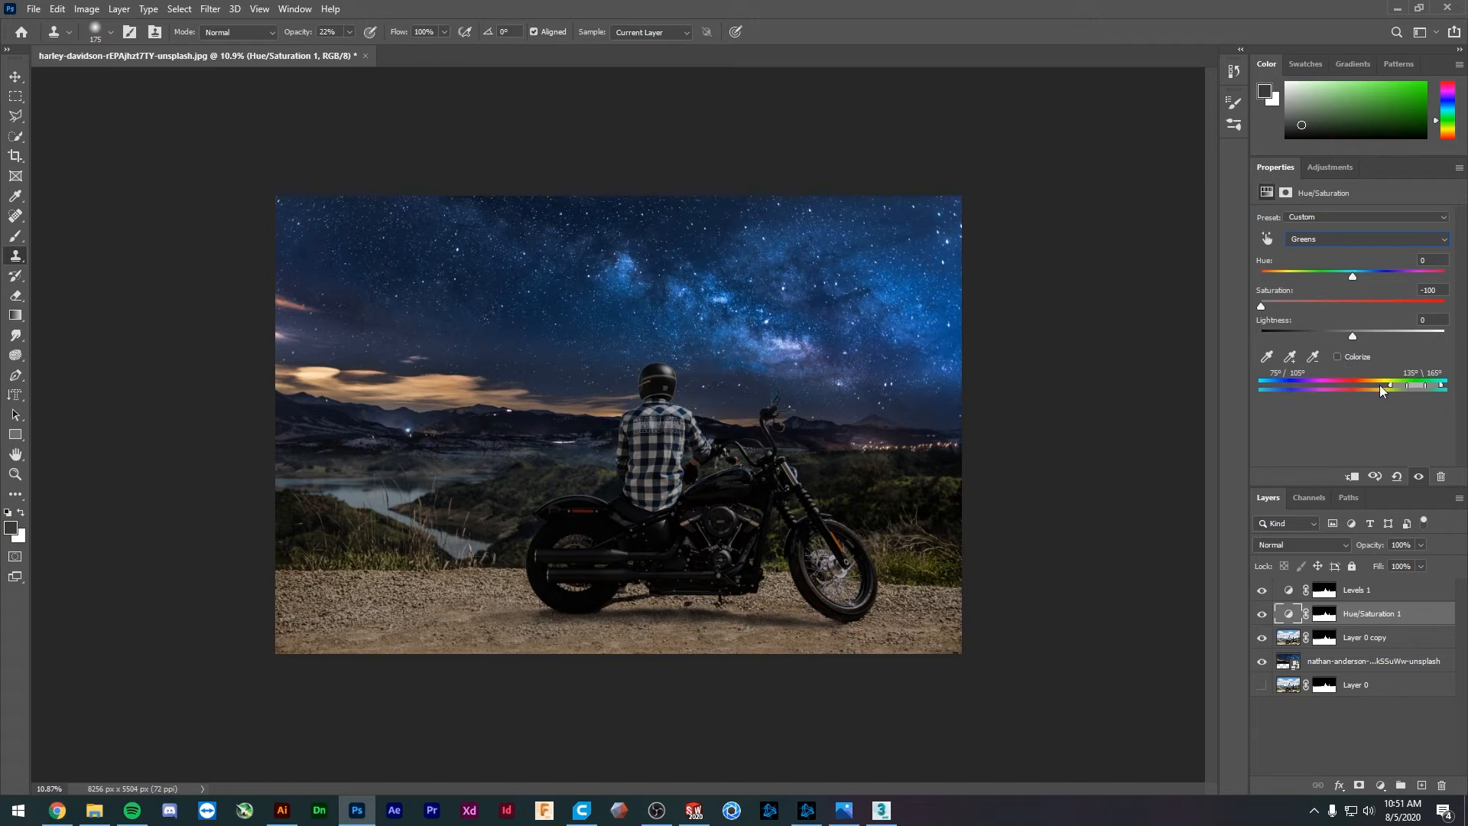
- Widen the Greens color range to 48°/77° and 151°\169°, try hue shifts, and set its saturation to -59
{"action": "left_click_drag", "start_coordinate": [1397, 384], "coordinate": [1395, 383]}
{"action": "left_click_drag", "start_coordinate": [1396, 385], "coordinate": [1390, 384]}
{"action": "left_click_drag", "start_coordinate": [1387, 378], "coordinate": [1382, 378]}
{"action": "left_click_drag", "start_coordinate": [1430, 385], "coordinate": [1438, 389]}
{"action": "left_click_drag", "start_coordinate": [1301, 305], "coordinate": [1375, 313]}
{"action": "left_click_drag", "start_coordinate": [1371, 277], "coordinate": [1346, 306]}
{"action": "mouse_move", "coordinate": [1330, 277]}
{"action": "left_mouse_down"}
{"action": "mouse_move", "coordinate": [1295, 275]}
{"action": "mouse_move", "coordinate": [1312, 280]}
{"action": "left_mouse_up"}
{"action": "mouse_move", "coordinate": [1291, 306]}
{"action": "left_mouse_down"}
{"action": "mouse_move", "coordinate": [1249, 304]}
{"action": "mouse_move", "coordinate": [1299, 302]}
{"action": "left_mouse_up"}
{"action": "left_click_drag", "start_coordinate": [1386, 383], "coordinate": [1405, 385]}
- Shift the Greens hue toward orange so the foreground vegetation turns a muted brown, and deselect the layer
{"action": "left_click_drag", "start_coordinate": [1343, 280], "coordinate": [1274, 282]}
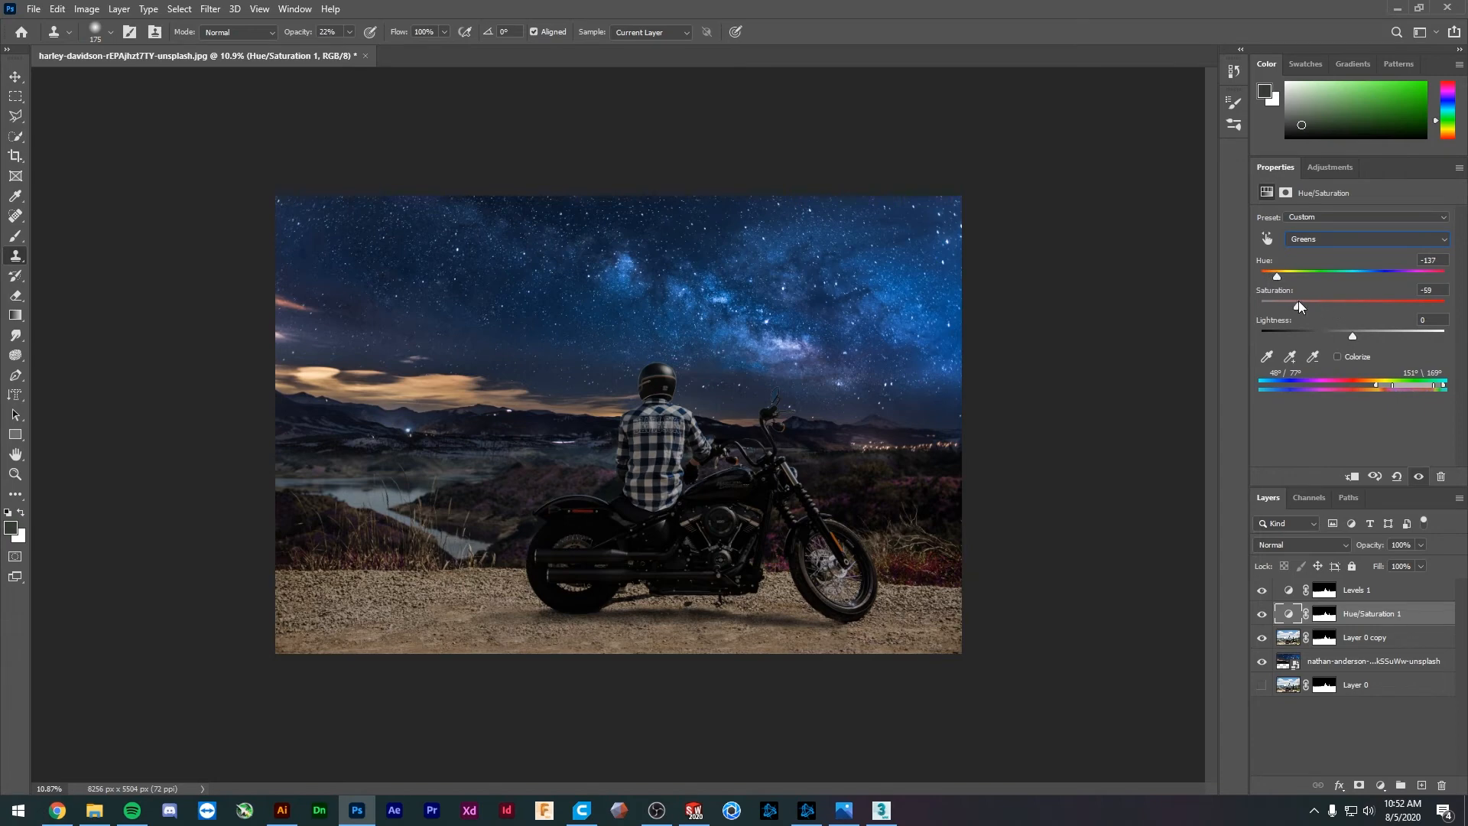
{"action": "left_click_drag", "start_coordinate": [1282, 275], "coordinate": [1304, 276]}
{"action": "left_click", "coordinate": [1386, 741]}
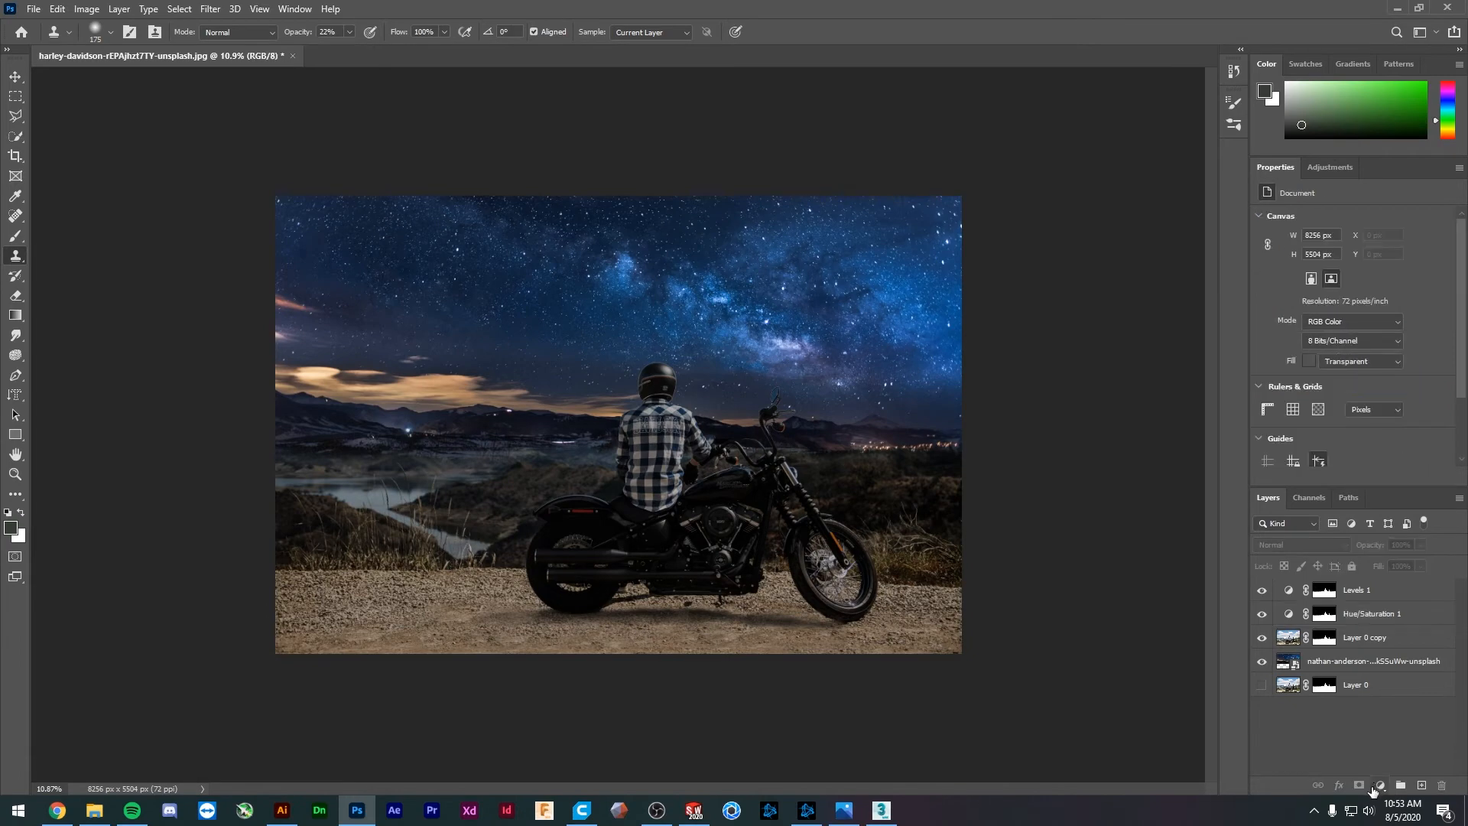
- Add a Color Balance adjustment above Hue/Saturation 1 and replace its mask with a copy of that layer's foreground mask
{"action": "left_click", "coordinate": [1378, 786]}
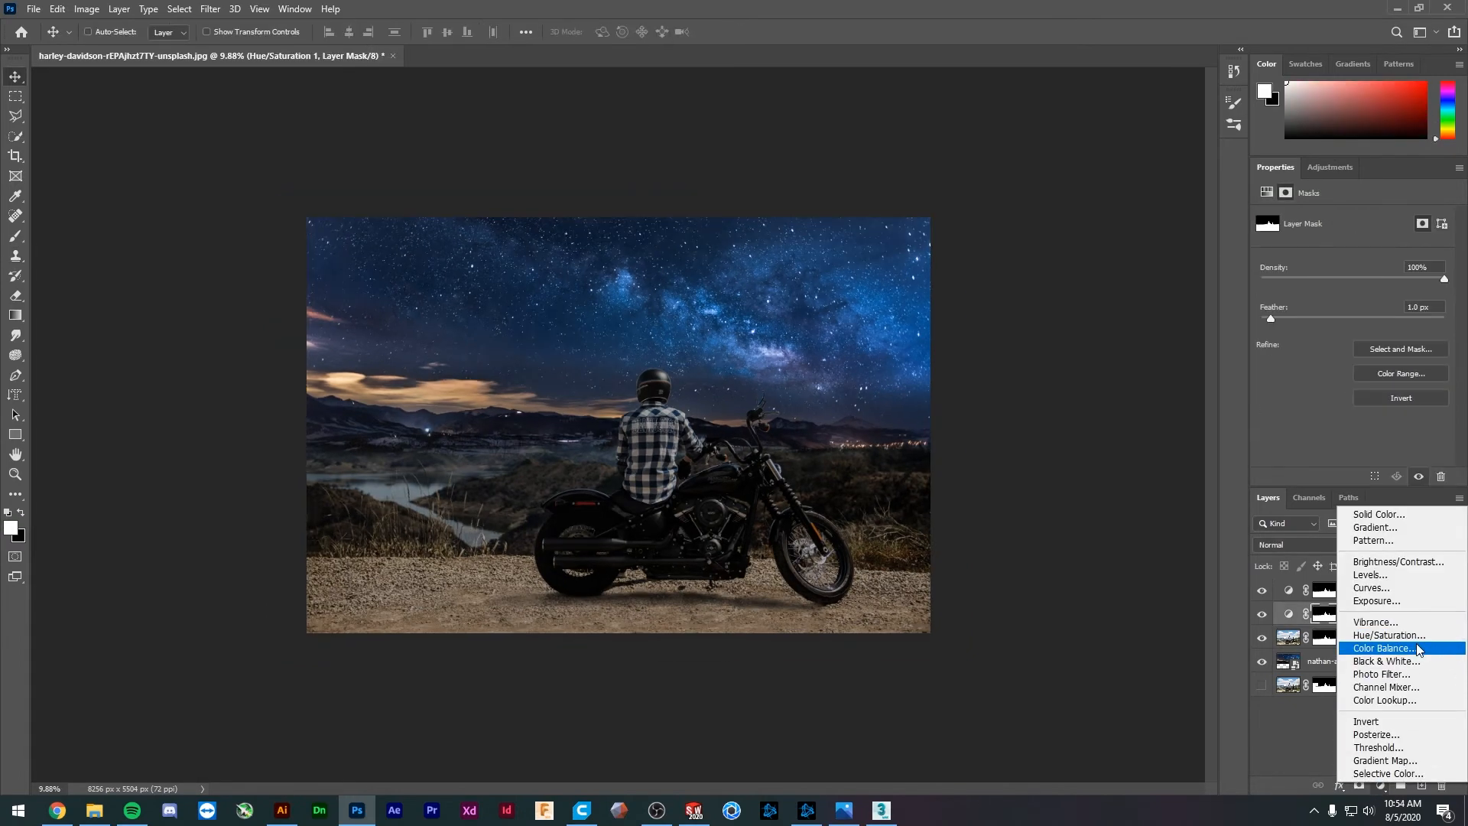
{"action": "left_click", "coordinate": [1415, 647]}
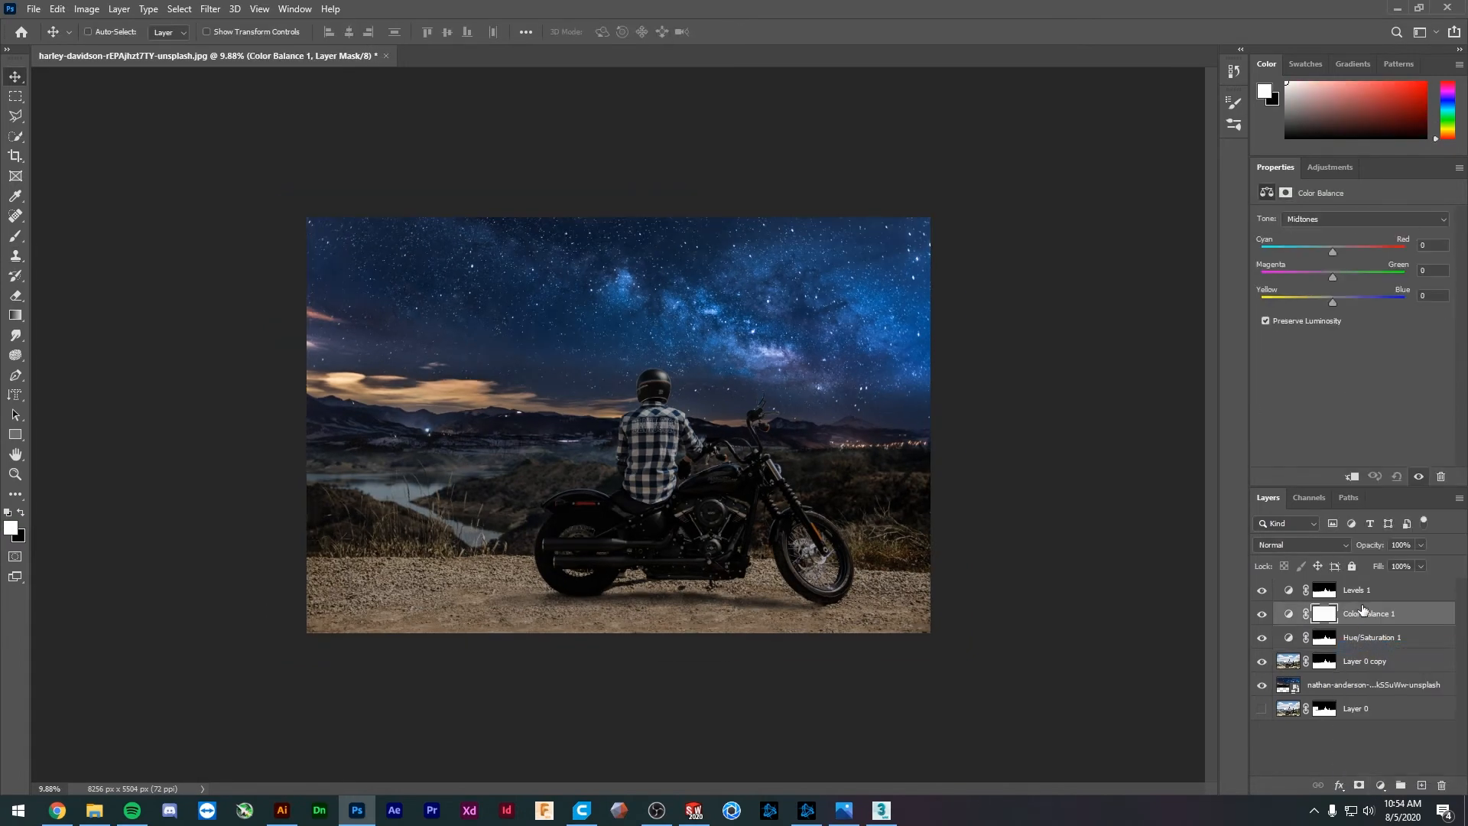
{"action": "left_click_drag", "start_coordinate": [1325, 642], "coordinate": [1324, 617]}
{"action": "left_click", "coordinate": [683, 302]}
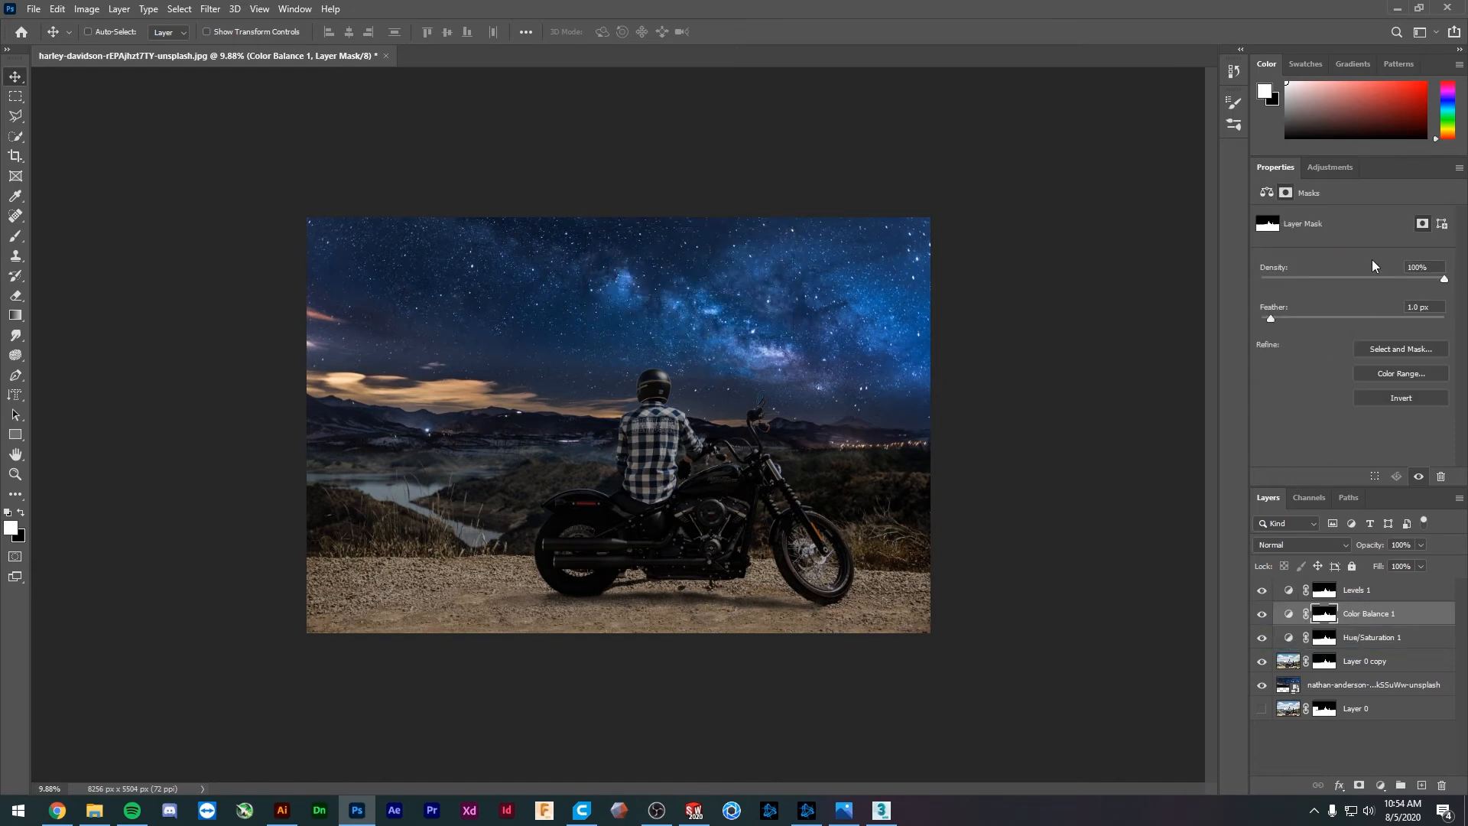
{"action": "left_click", "coordinate": [1288, 613]}
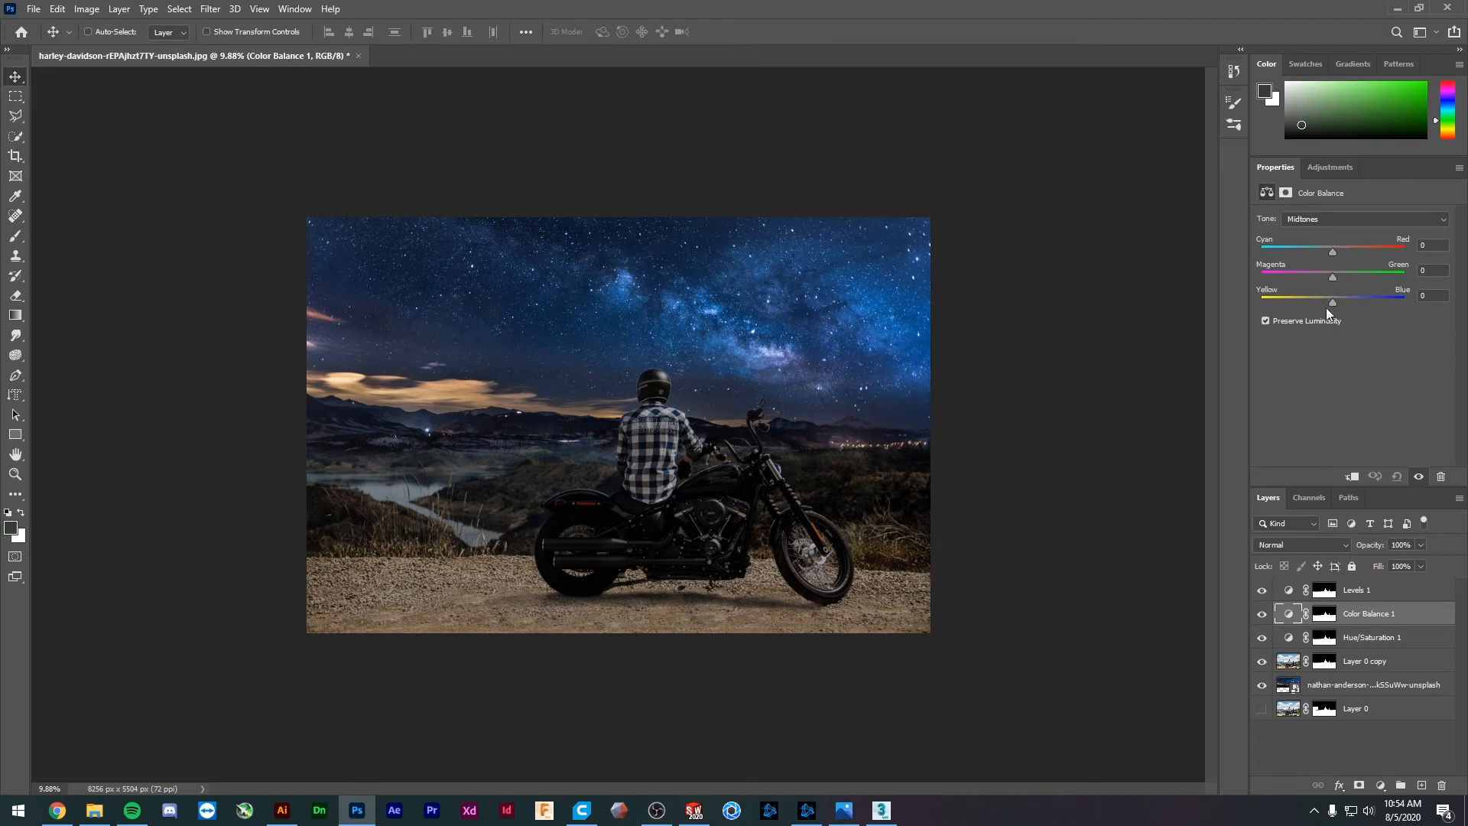
- Set the foreground Color Balance midtones to Cyan–Red +20 and Yellow–Blue +20
{"action": "left_click", "coordinate": [1328, 252]}
{"action": "left_click_drag", "start_coordinate": [1332, 301], "coordinate": [1334, 305]}
{"action": "scroll", "coordinate": [593, 361], "scroll_direction": "up", "scroll_amount": 3}
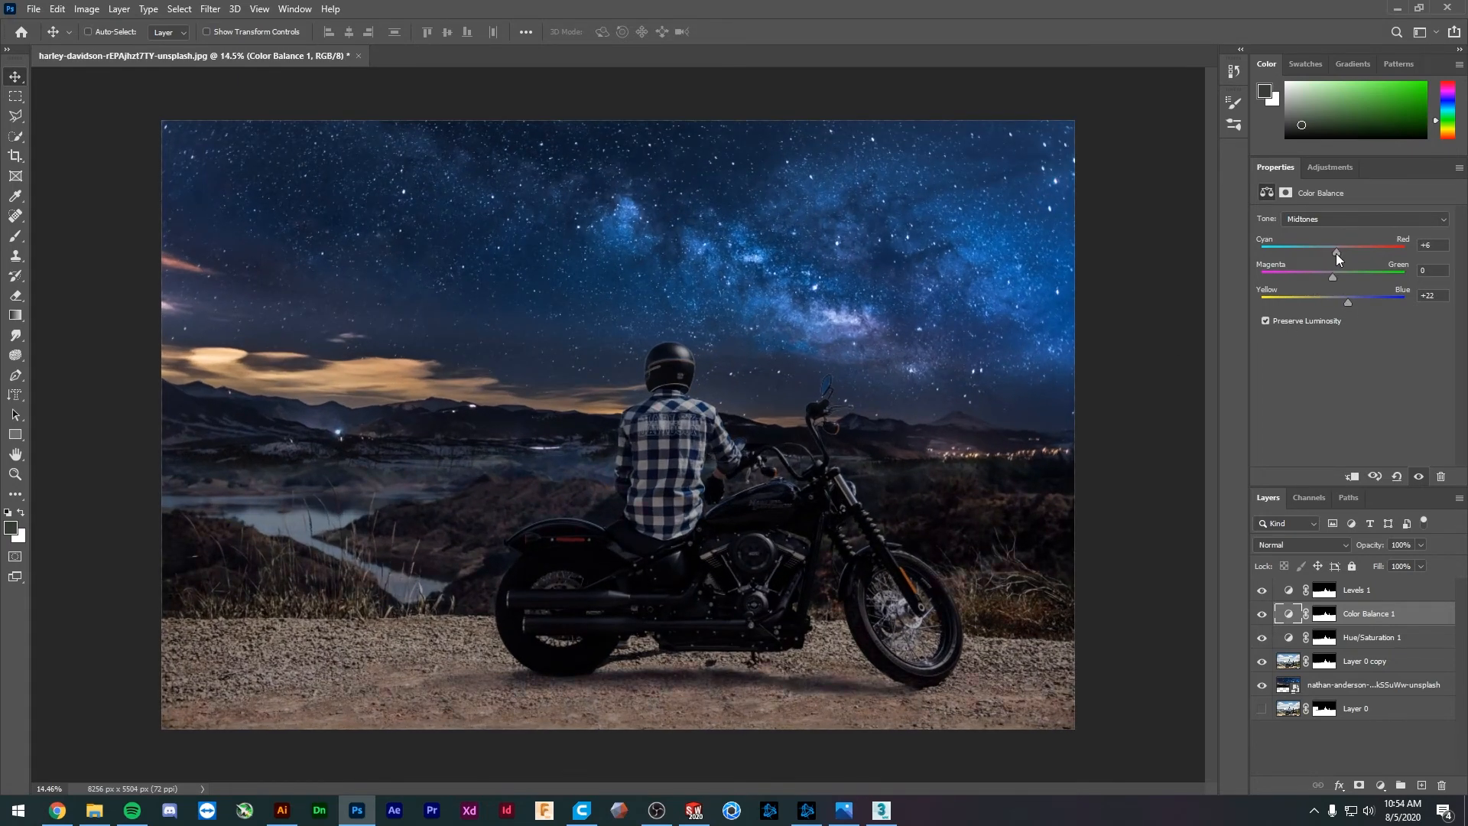
{"action": "left_click_drag", "start_coordinate": [1335, 272], "coordinate": [1326, 278]}
{"action": "left_click", "coordinate": [1439, 270]}
{"action": "left_click_drag", "start_coordinate": [1352, 303], "coordinate": [1323, 306]}
- Add a second Color Balance adjustment above the night sky layer with midtones Cyan–Red +14 and Yellow–Blue -2
{"action": "left_click", "coordinate": [1335, 691]}
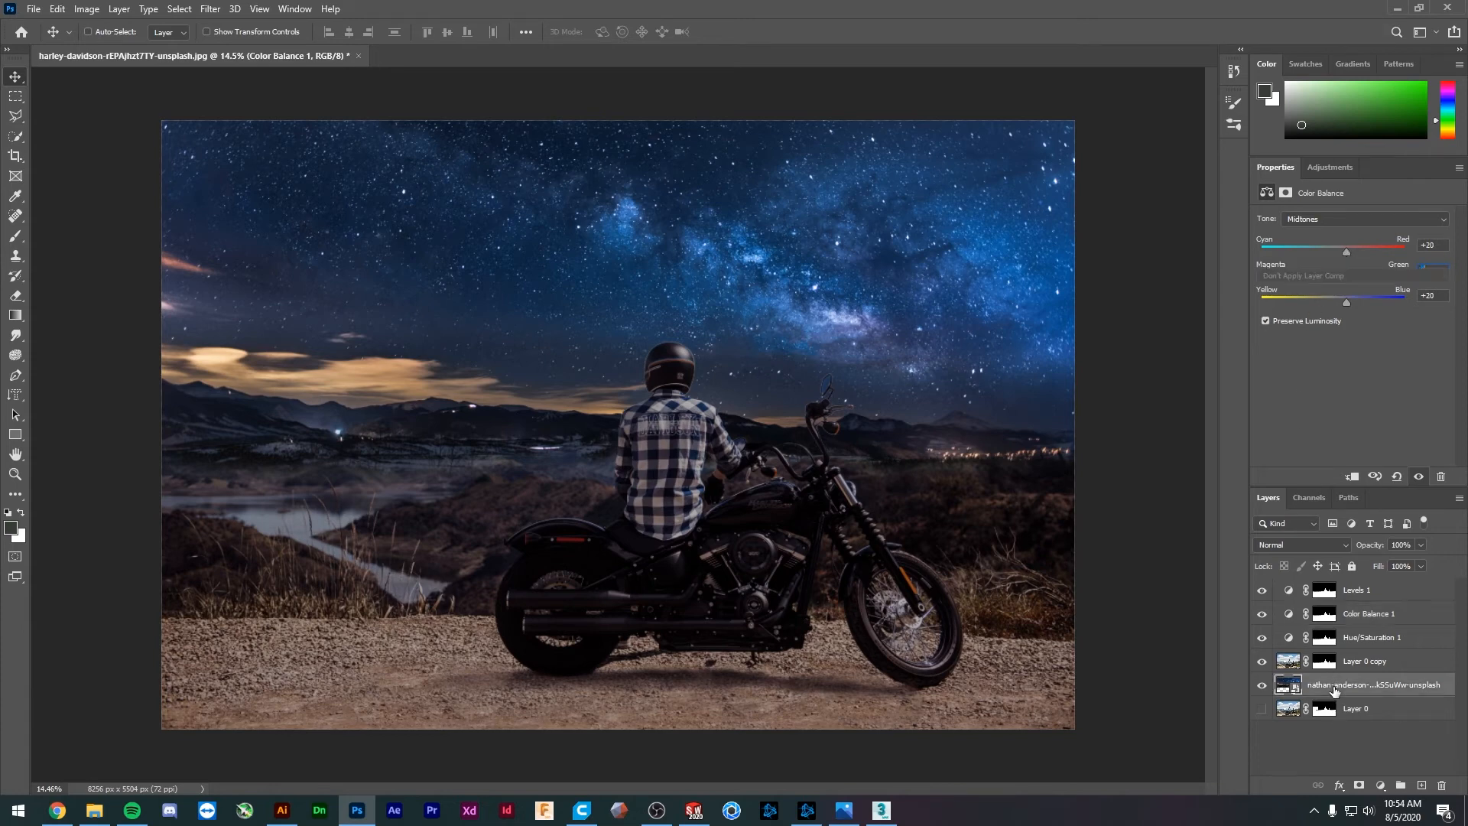
{"action": "left_click", "coordinate": [1380, 785]}
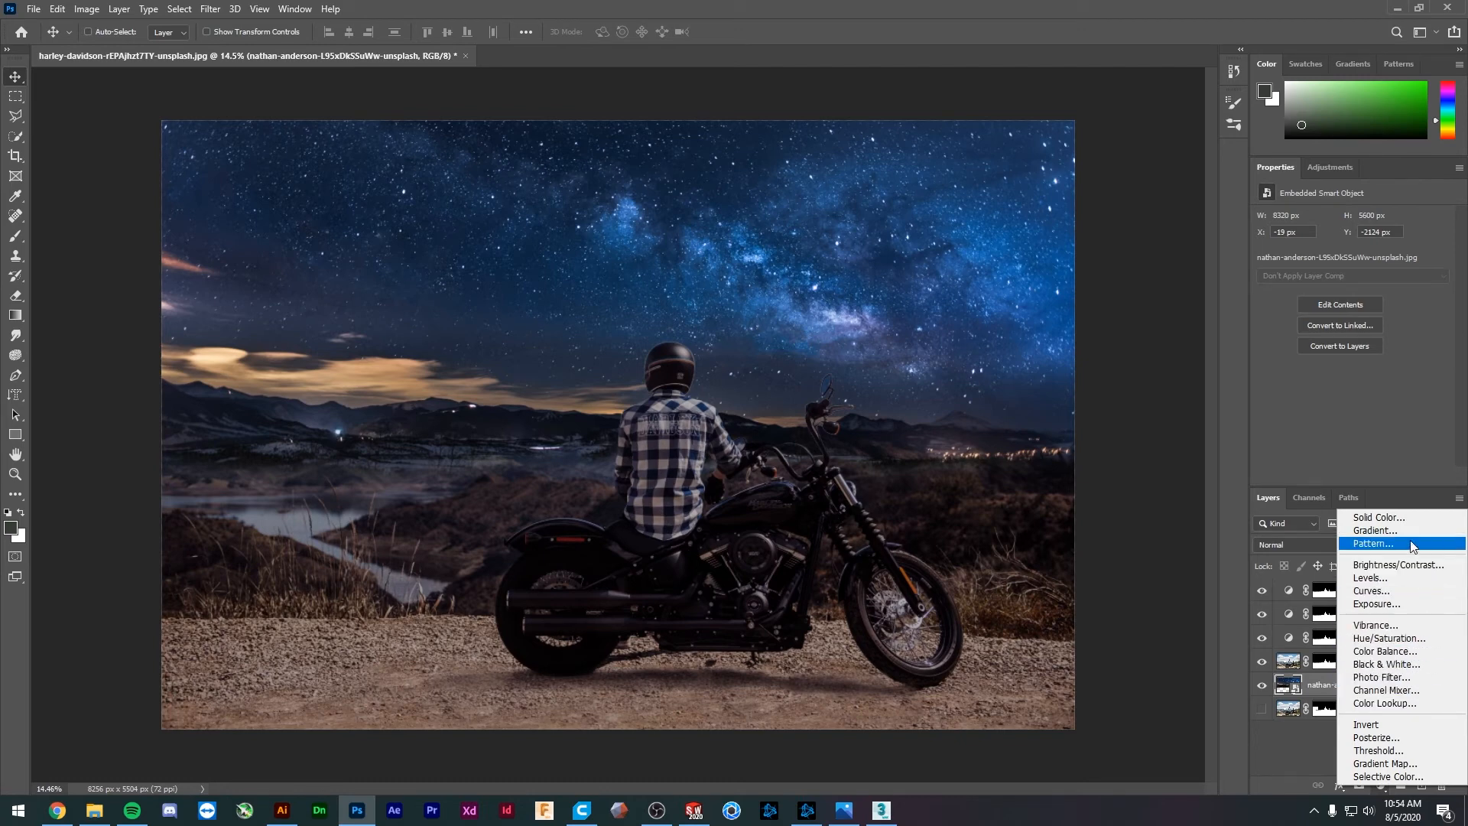
{"action": "left_click", "coordinate": [1406, 652]}
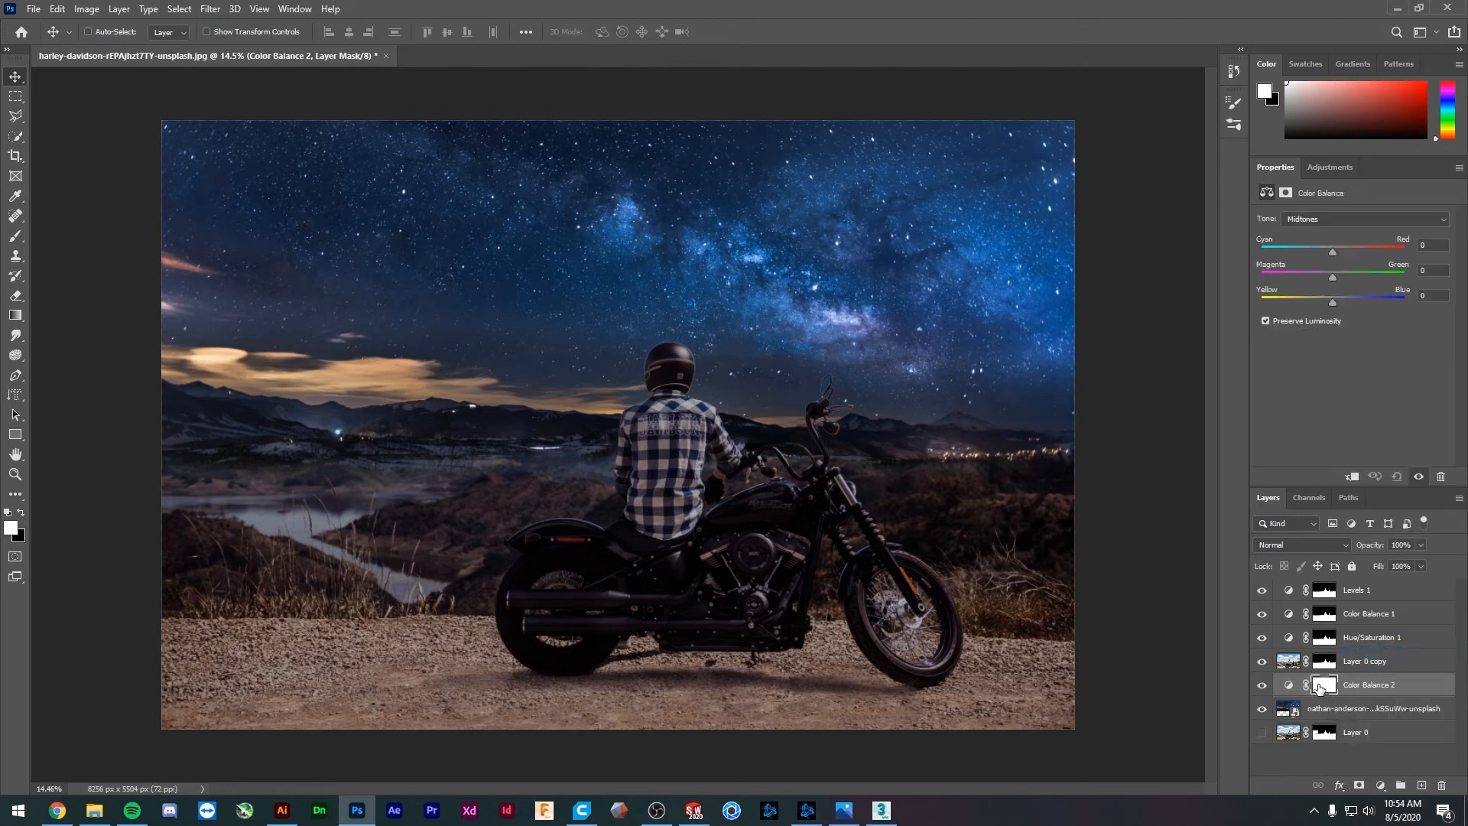
{"action": "left_click_drag", "start_coordinate": [1327, 257], "coordinate": [1347, 260]}
{"action": "scroll", "coordinate": [356, 500], "scroll_direction": "up", "scroll_amount": 10}
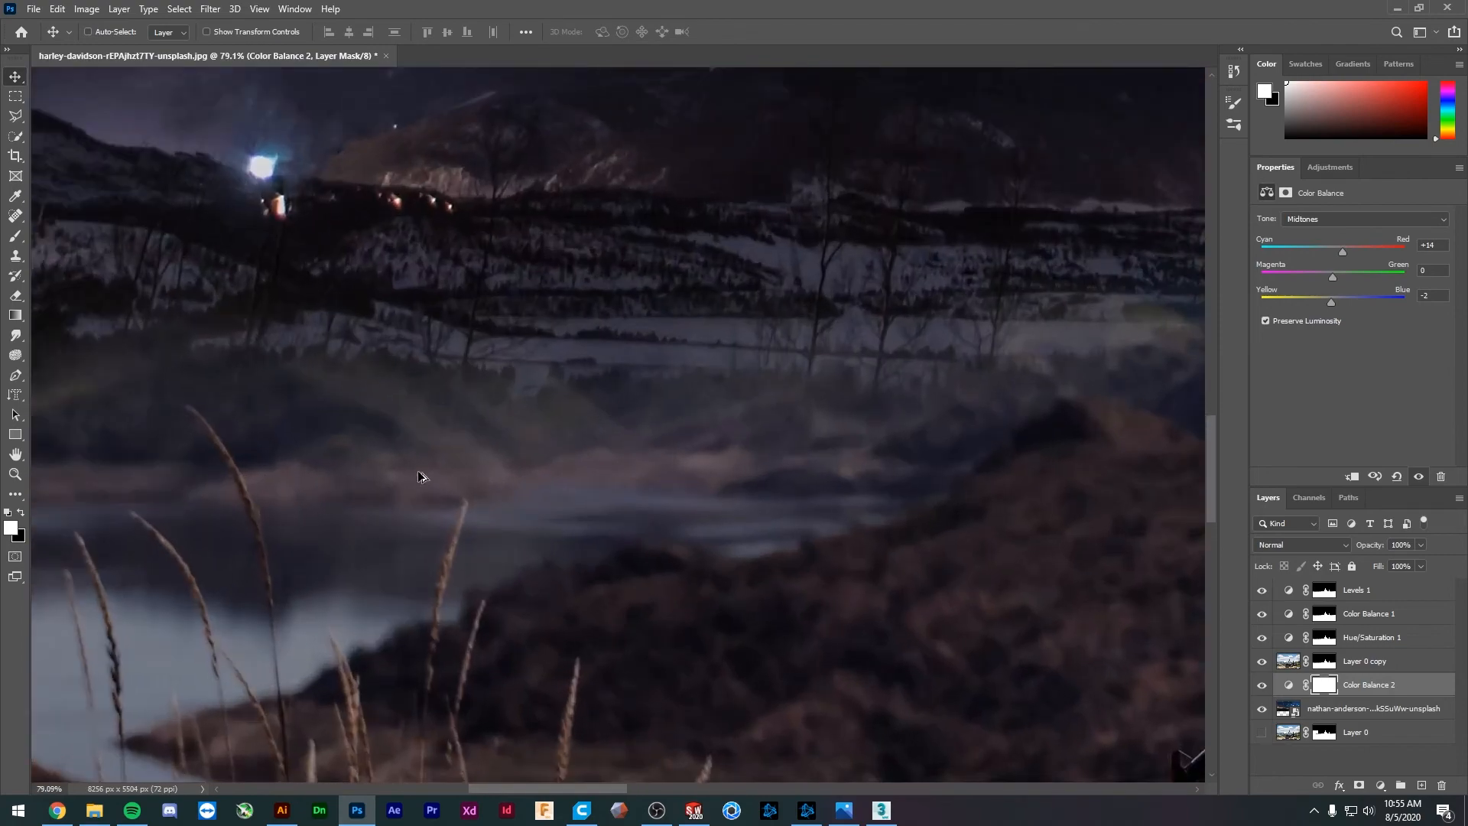
- Apply a Gaussian Blur with a radius of 7.6 pixels to the night sky layer
{"action": "scroll", "coordinate": [672, 458], "scroll_direction": "down", "scroll_amount": 10}
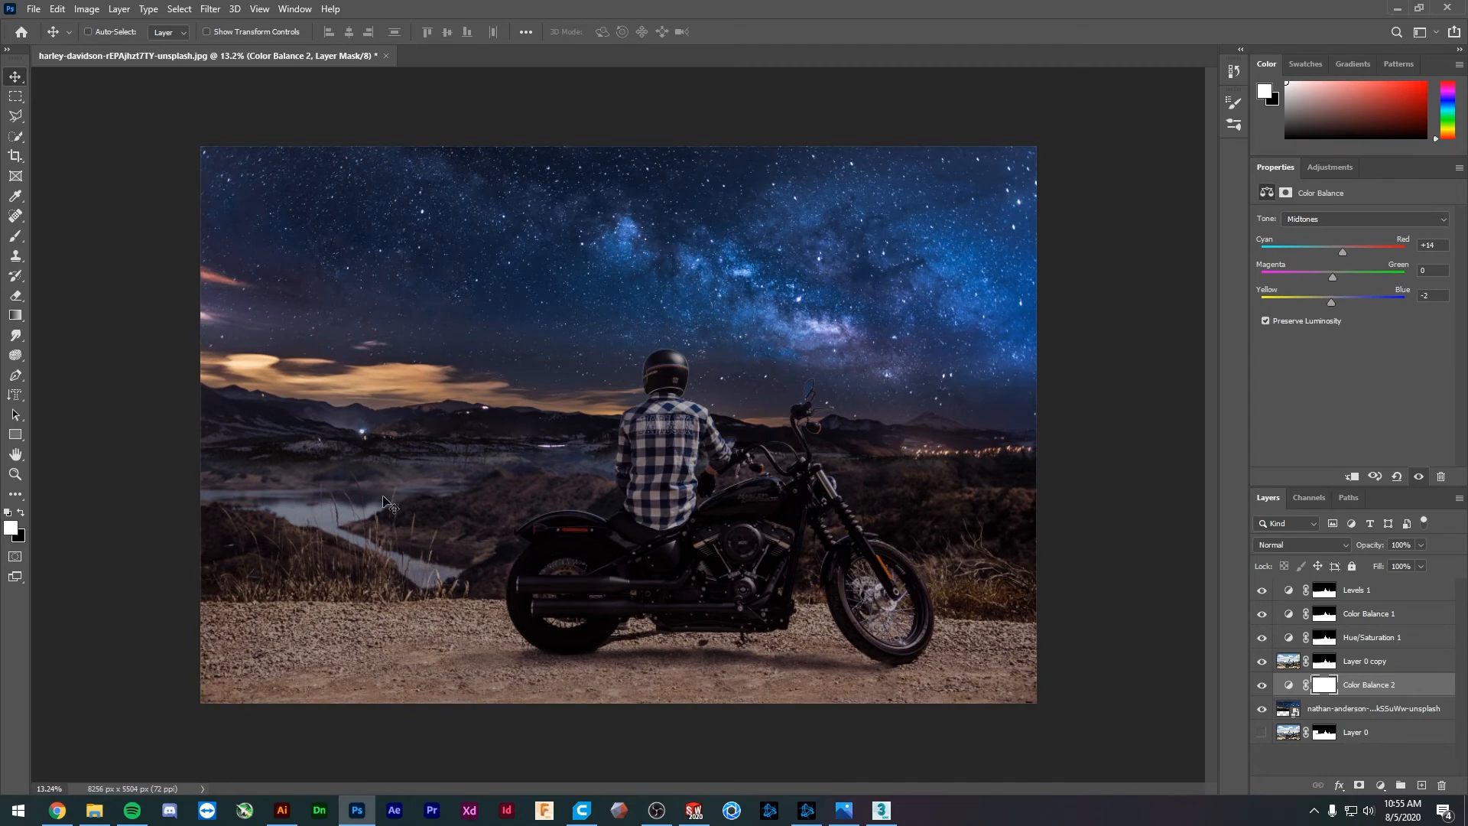
{"action": "scroll", "coordinate": [389, 513], "scroll_direction": "up", "scroll_amount": 5}
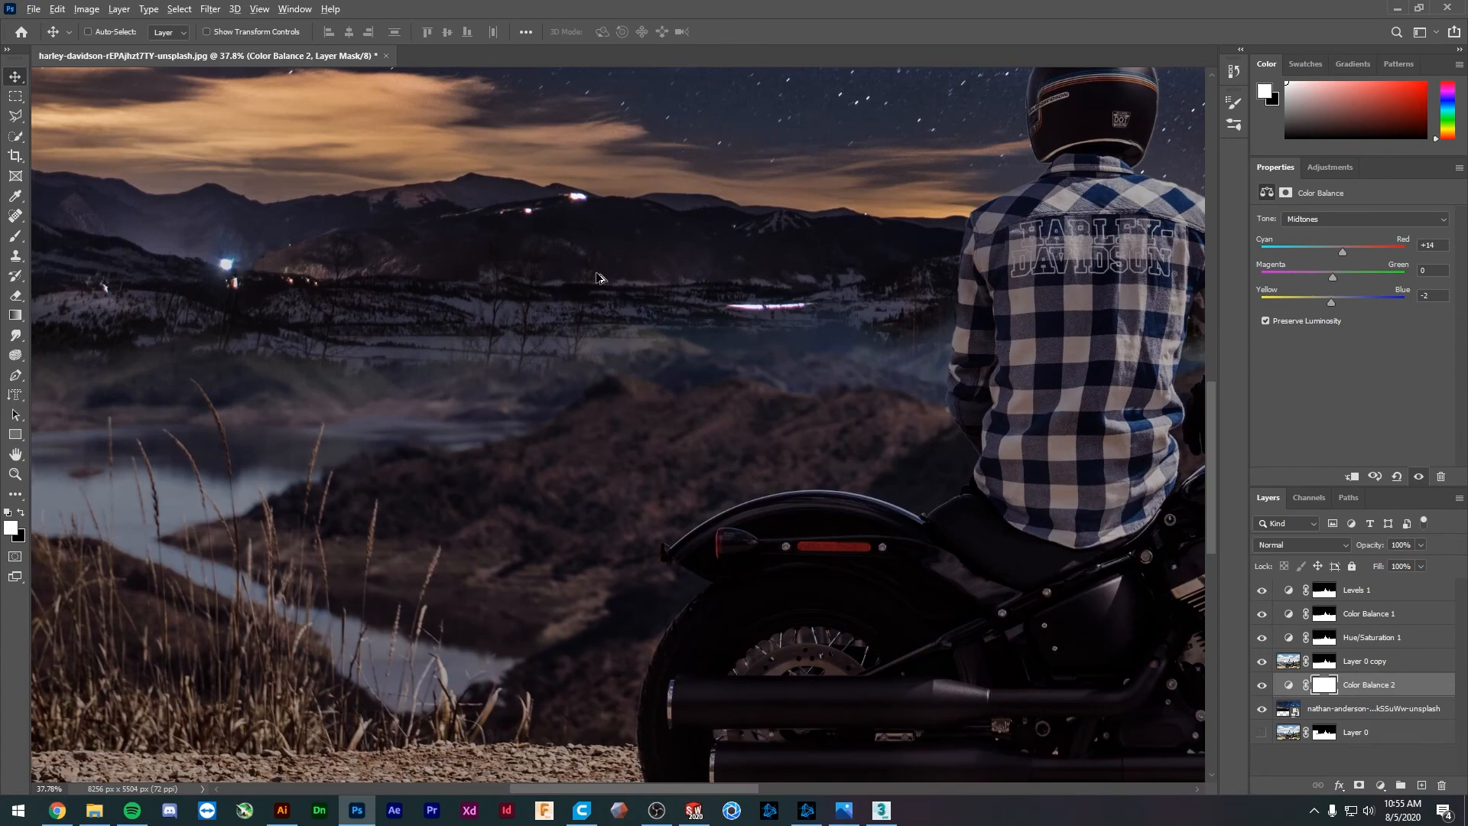
{"action": "scroll", "coordinate": [596, 277], "scroll_direction": "down", "scroll_amount": 5}
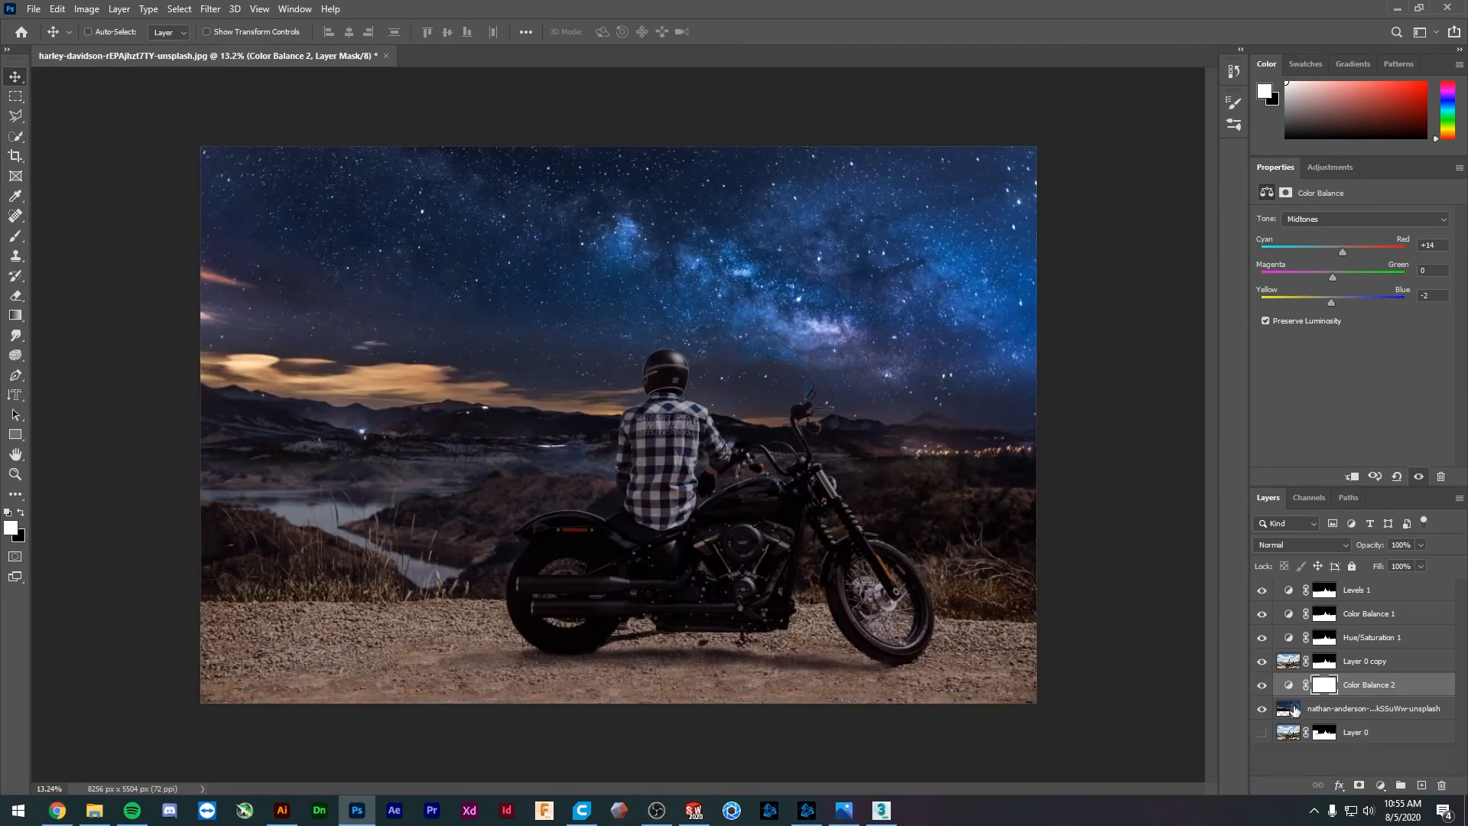
{"action": "left_click", "coordinate": [1295, 711]}
{"action": "left_click", "coordinate": [208, 10]}
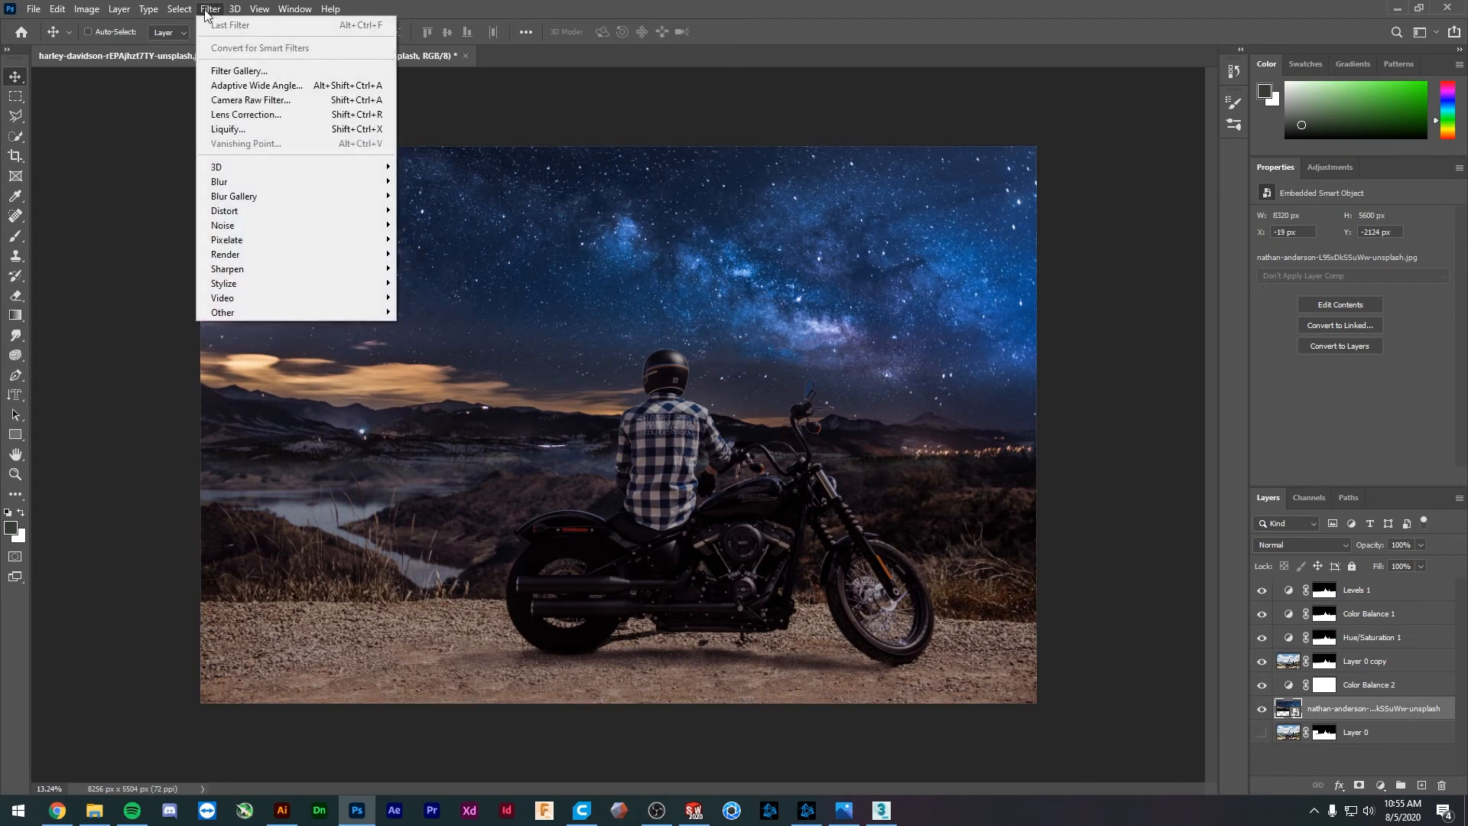
{"action": "mouse_move", "coordinate": [268, 182]}
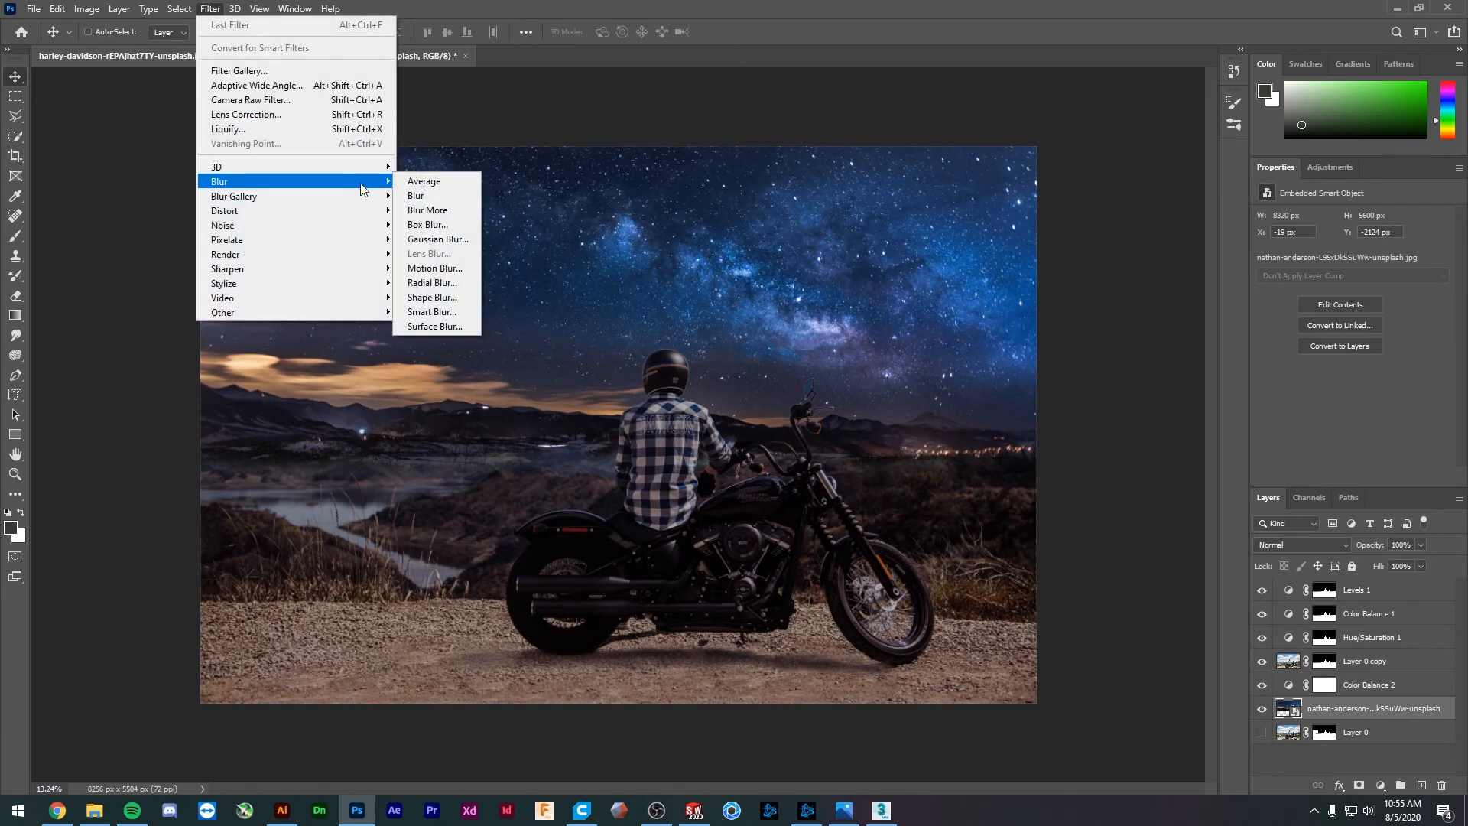
{"action": "left_click", "coordinate": [447, 240]}
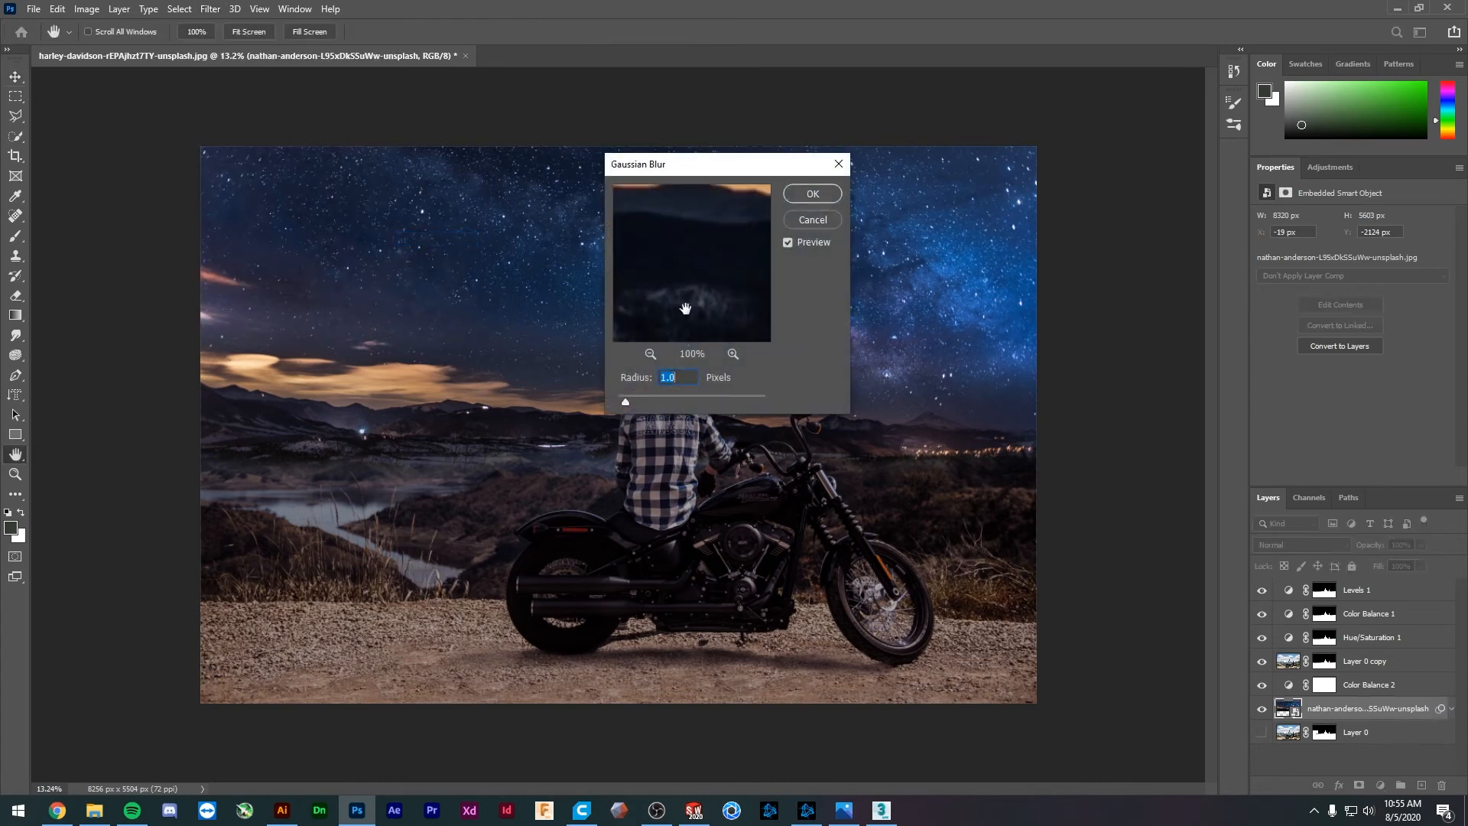
{"action": "left_click_drag", "start_coordinate": [688, 172], "coordinate": [1009, 192]}
{"action": "left_click_drag", "start_coordinate": [957, 417], "coordinate": [993, 418]}
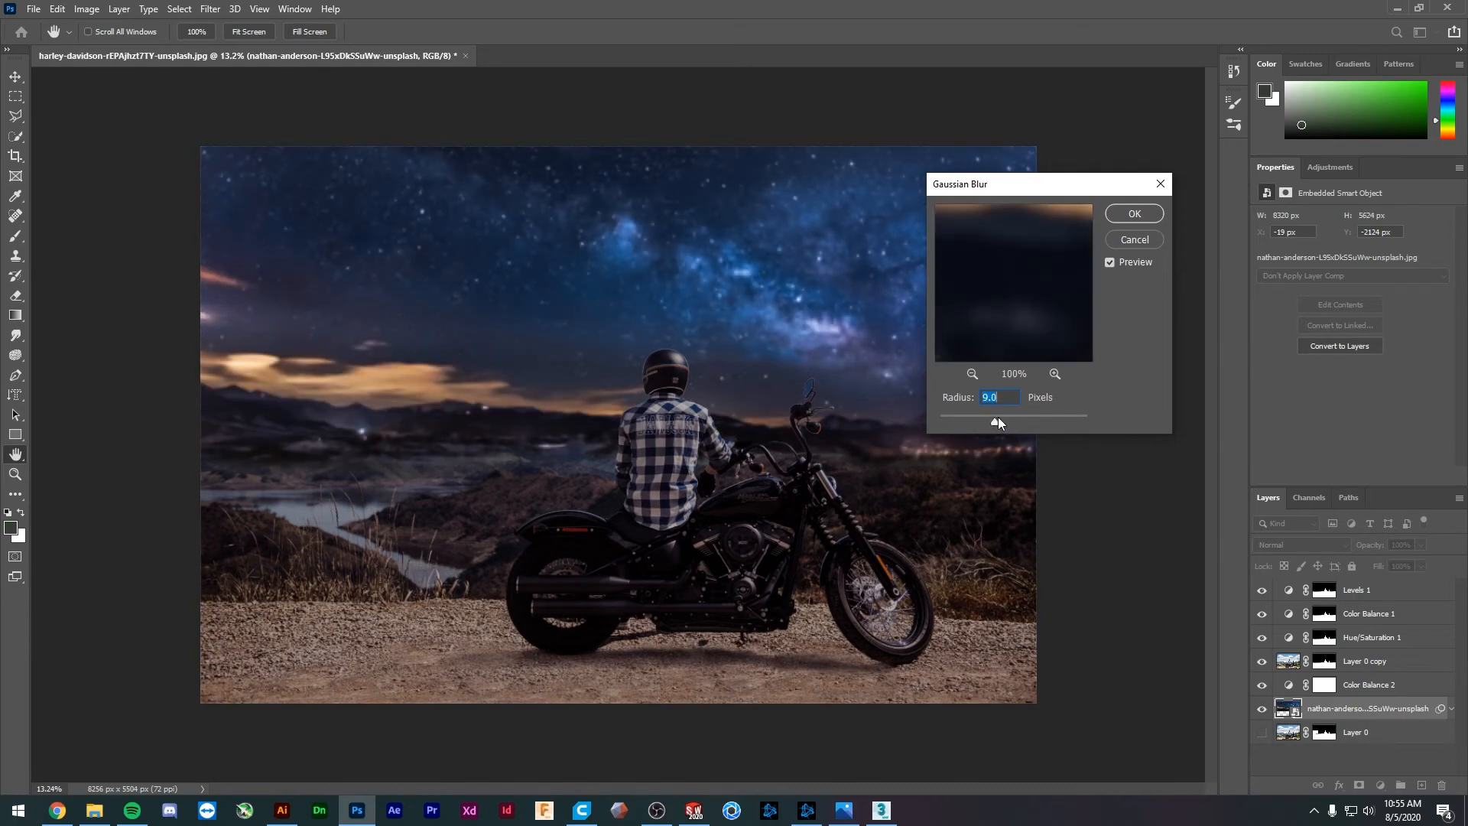
{"action": "left_click_drag", "start_coordinate": [998, 419], "coordinate": [1003, 420]}
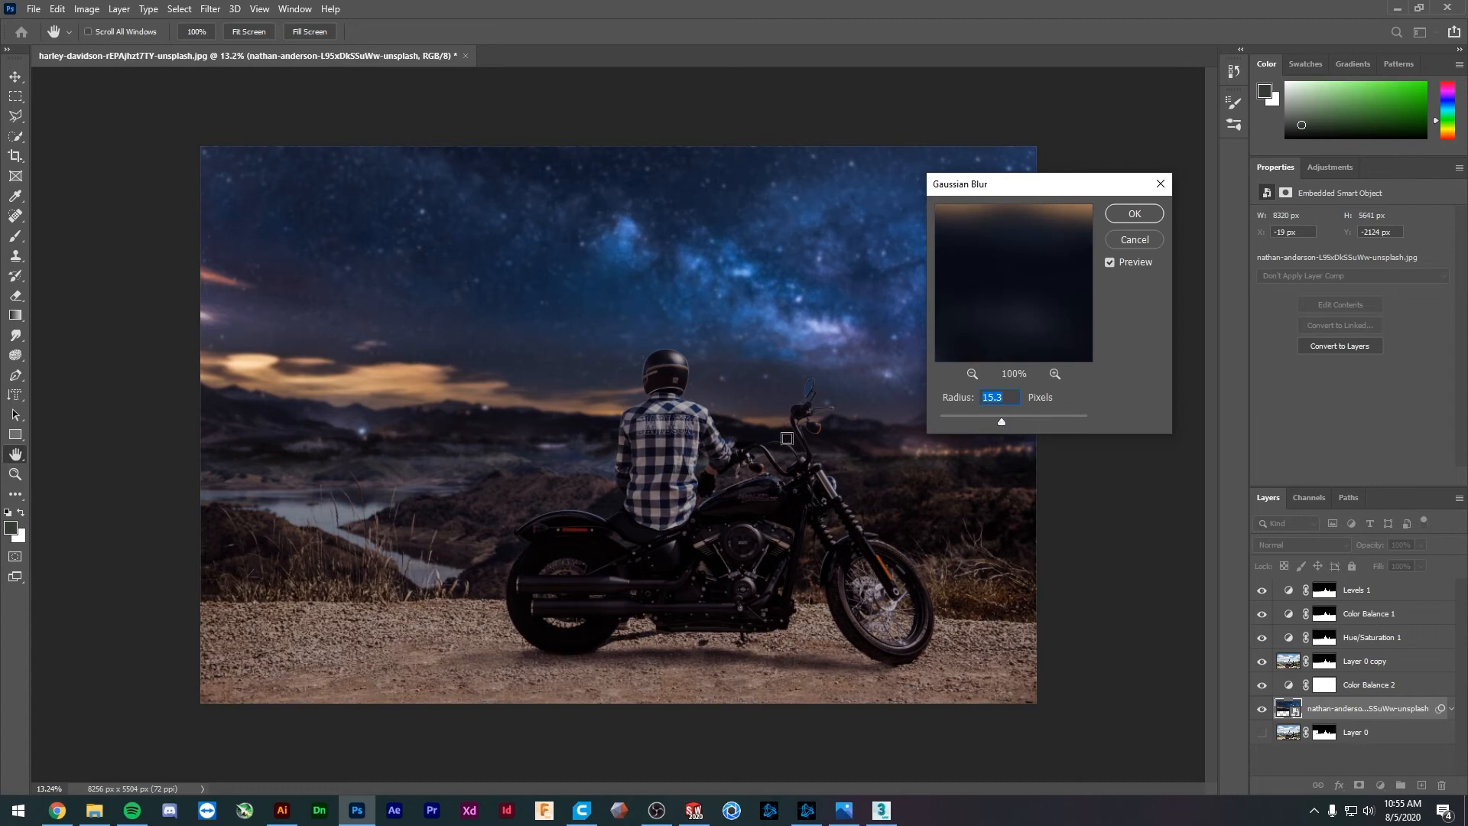
{"action": "left_click_drag", "start_coordinate": [1001, 423], "coordinate": [997, 424]}
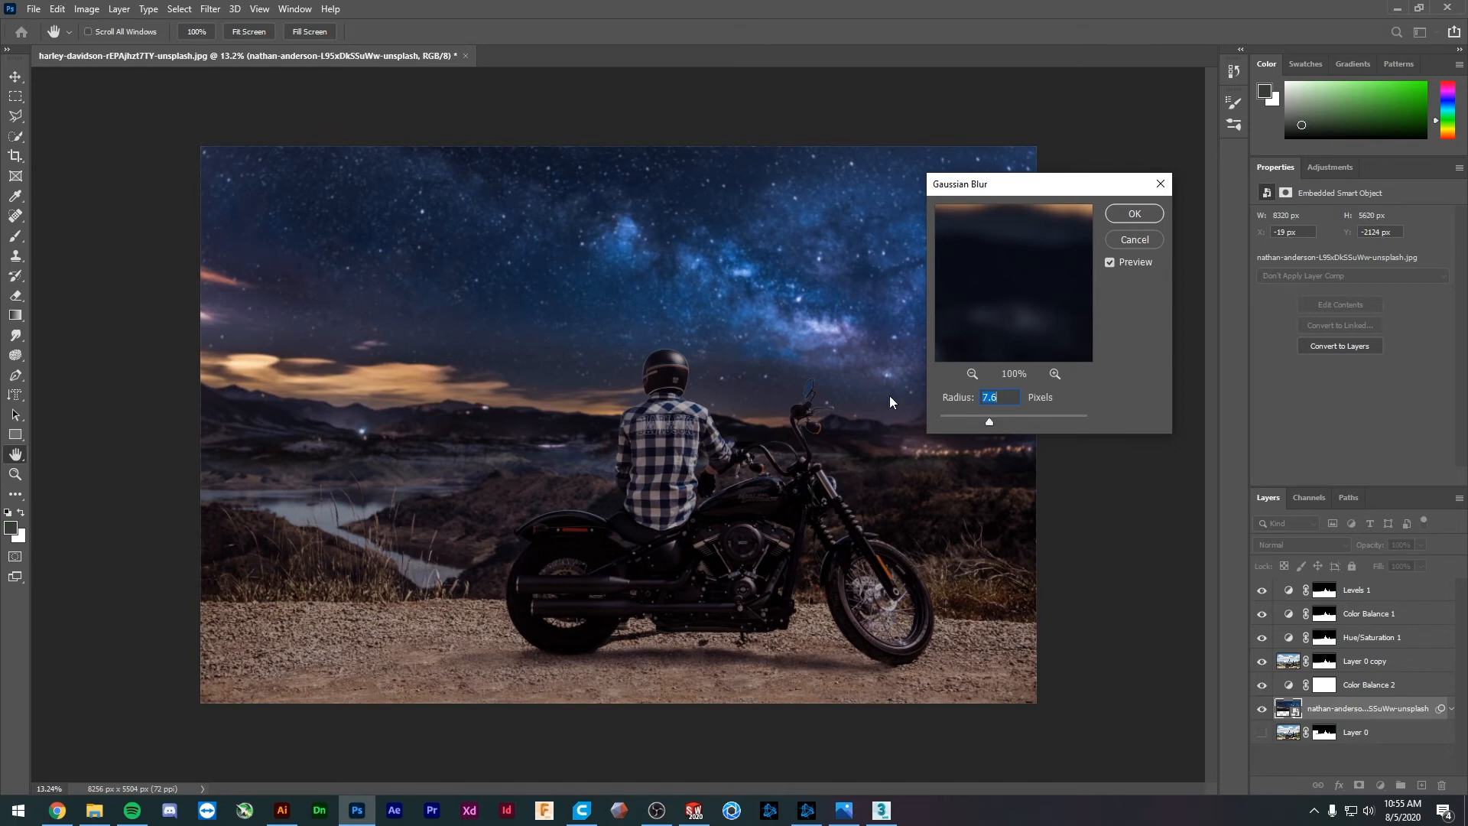
{"action": "key", "text": "alt"}
{"action": "left_click", "coordinate": [1135, 214]}
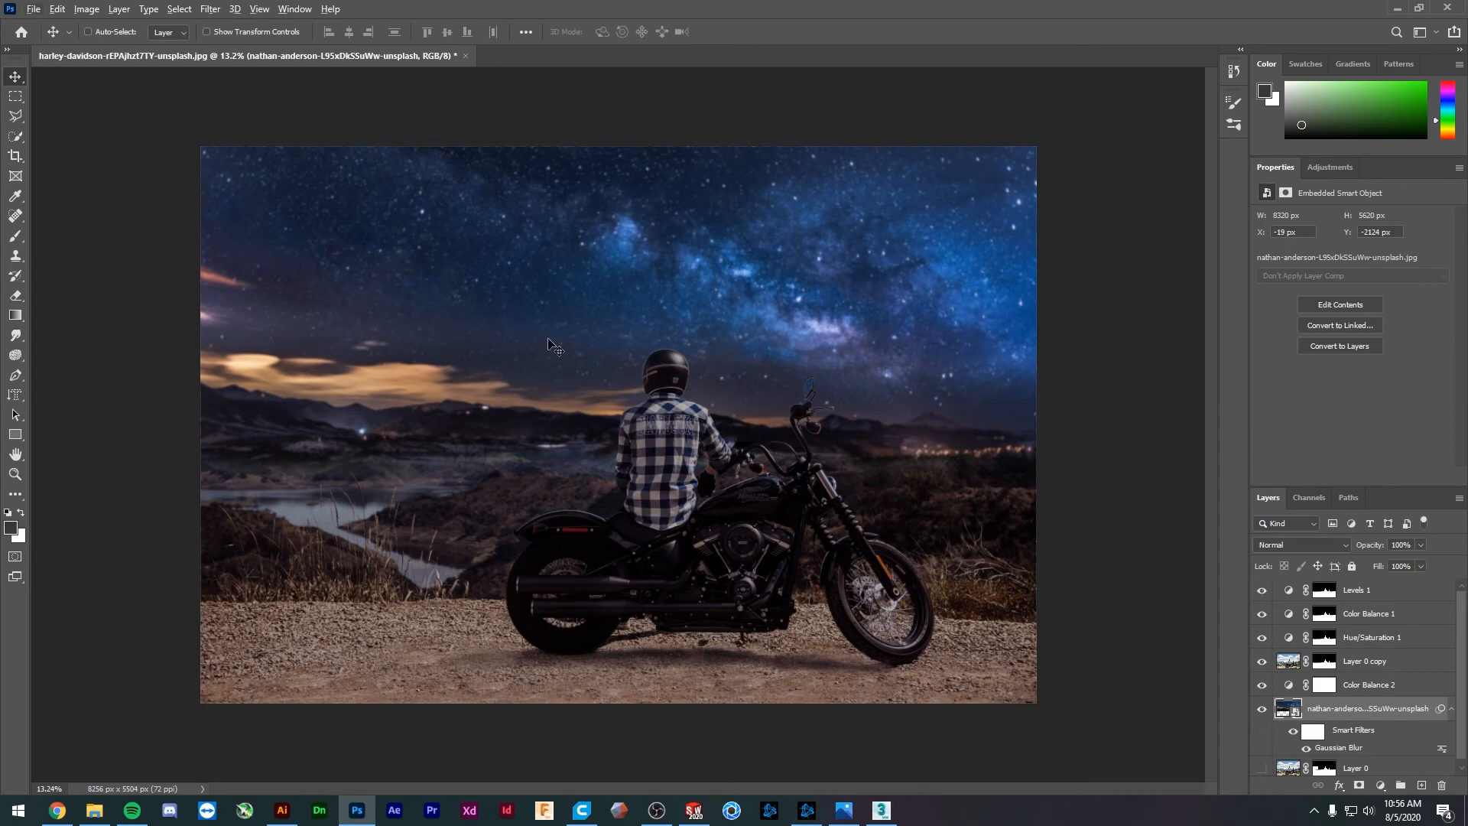
- On the Layer 0 copy mask, erase the hazy strip along the horizon behind the rider with a soft 400 px eraser
{"action": "scroll", "coordinate": [481, 484], "scroll_direction": "down", "scroll_amount": 2}
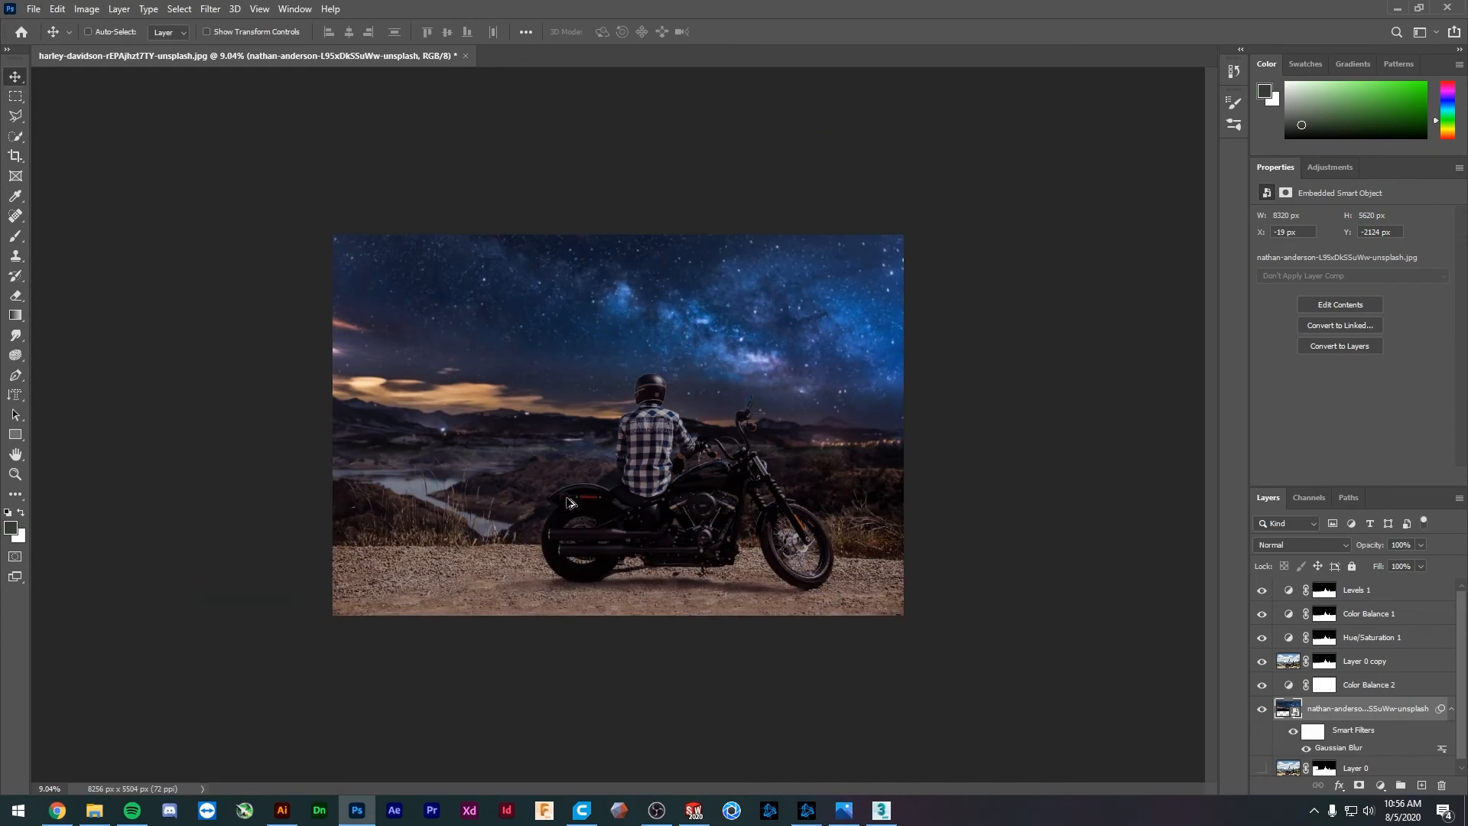
{"action": "scroll", "coordinate": [454, 459], "scroll_direction": "up", "scroll_amount": 6}
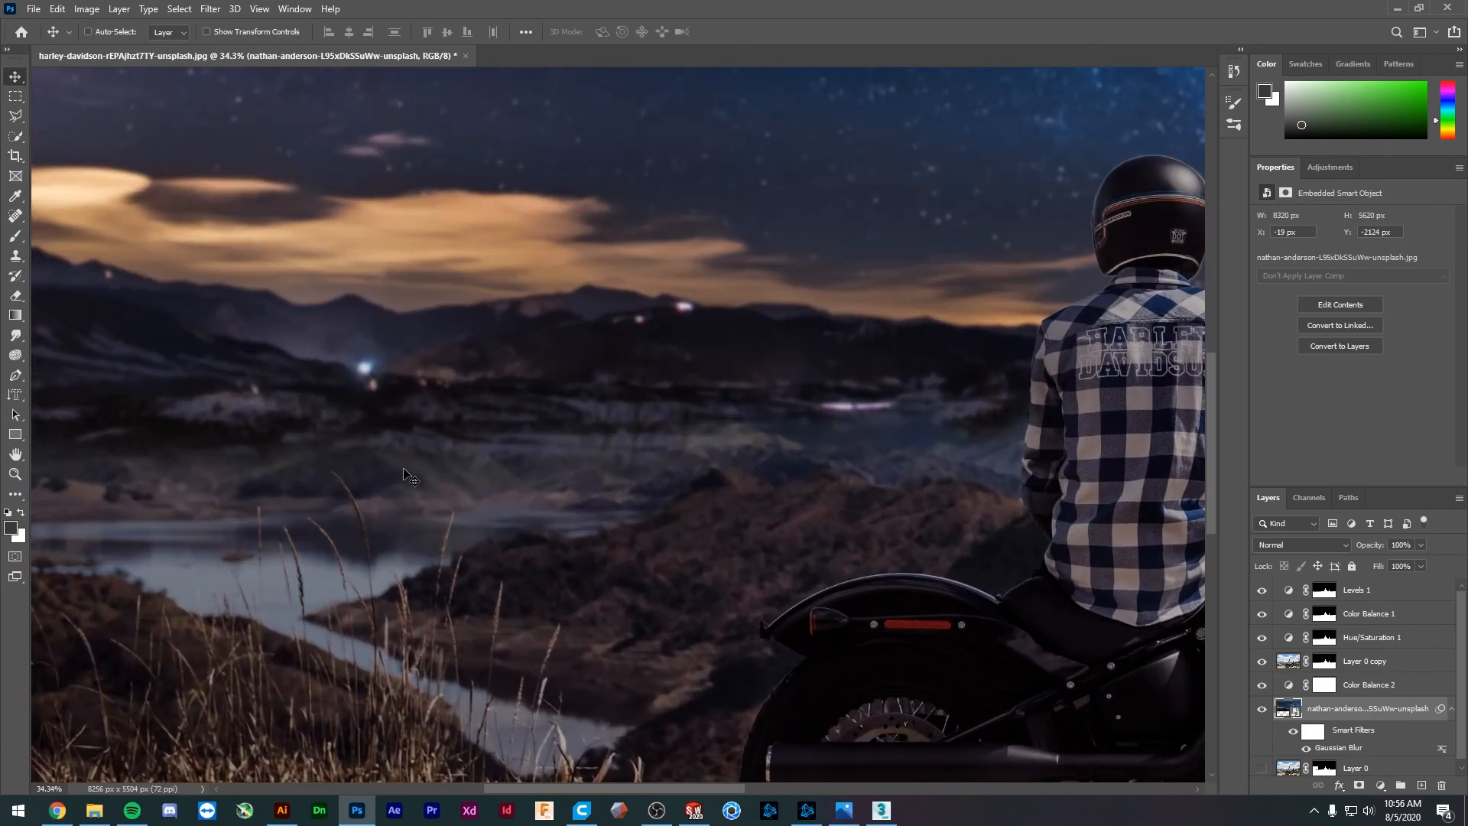
{"action": "scroll", "coordinate": [458, 470], "scroll_direction": "left", "scroll_amount": 4}
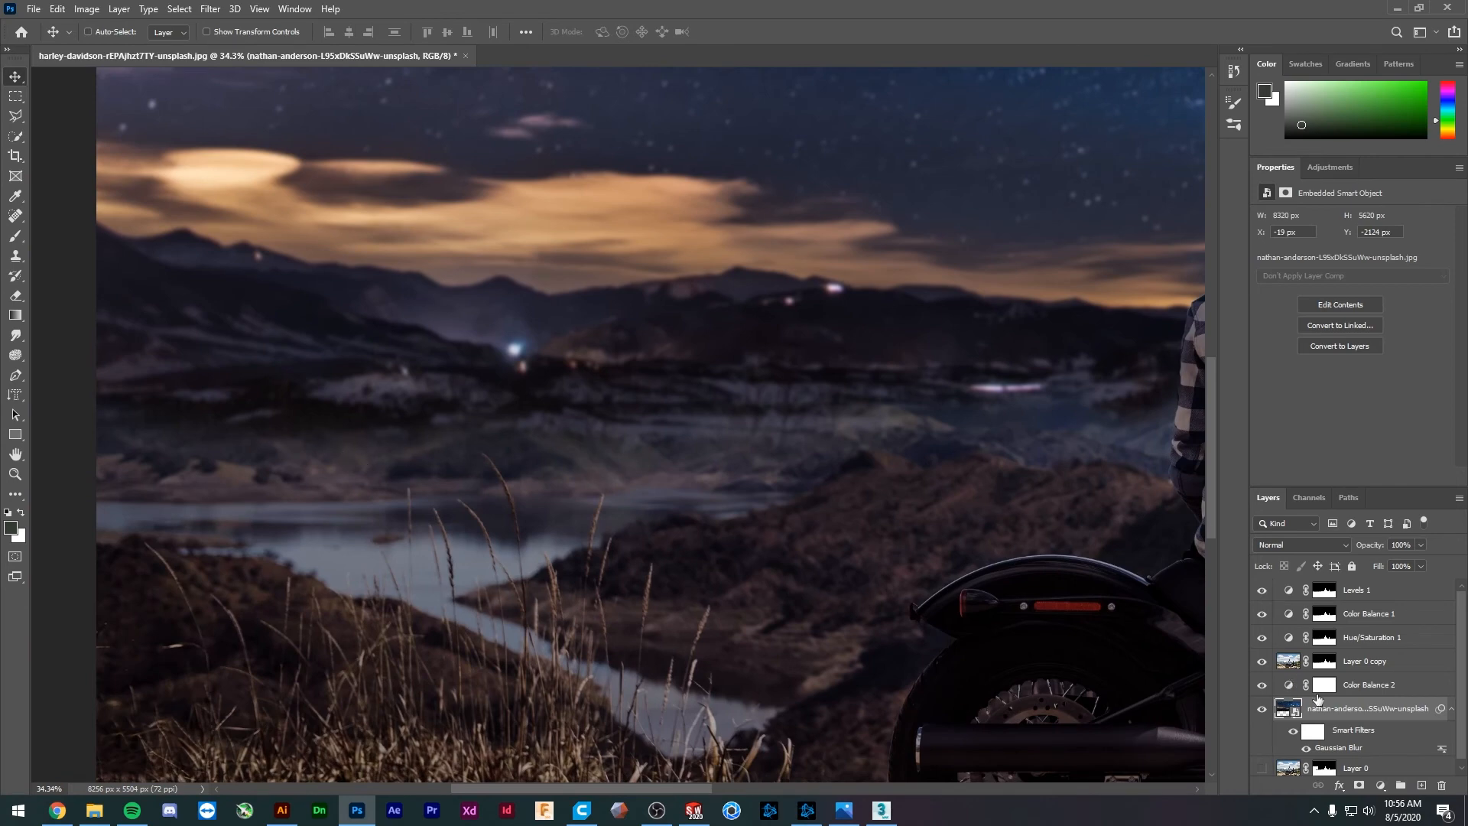
{"action": "left_click", "coordinate": [1323, 660]}
{"action": "key", "text": "e"}
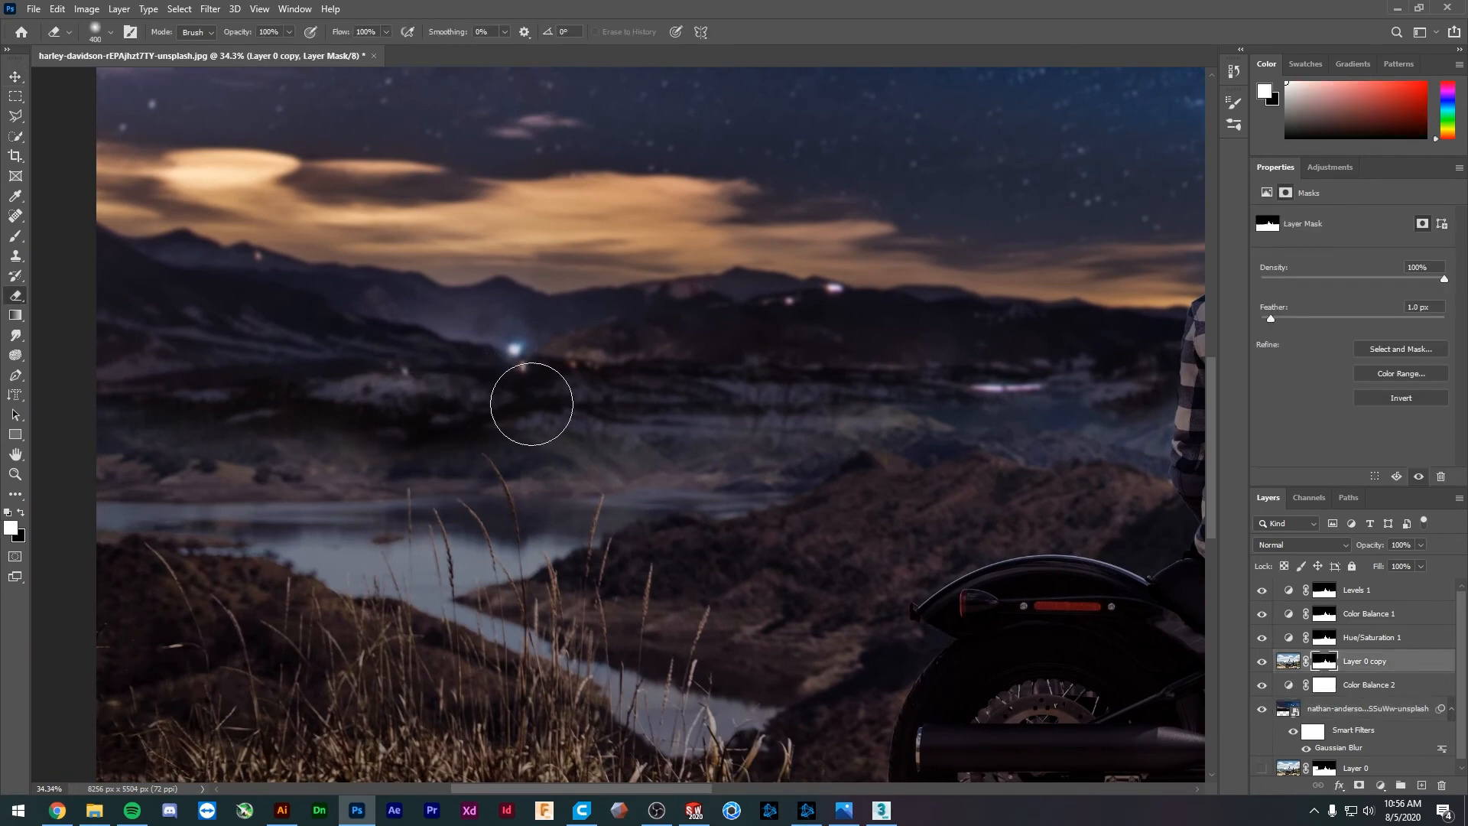
{"action": "mouse_move", "coordinate": [531, 404]}
{"action": "left_mouse_down"}
{"action": "mouse_move", "coordinate": [757, 397]}
{"action": "mouse_move", "coordinate": [223, 394]}
{"action": "mouse_move", "coordinate": [213, 415]}
{"action": "mouse_move", "coordinate": [126, 387]}
{"action": "mouse_move", "coordinate": [178, 386]}
{"action": "mouse_move", "coordinate": [146, 409]}
{"action": "mouse_move", "coordinate": [311, 418]}
{"action": "mouse_move", "coordinate": [116, 412]}
{"action": "mouse_move", "coordinate": [288, 428]}
{"action": "mouse_move", "coordinate": [493, 411]}
{"action": "mouse_move", "coordinate": [164, 428]}
{"action": "mouse_move", "coordinate": [195, 440]}
{"action": "mouse_move", "coordinate": [445, 421]}
{"action": "mouse_move", "coordinate": [712, 430]}
{"action": "mouse_move", "coordinate": [891, 387]}
{"action": "mouse_move", "coordinate": [1060, 403]}
{"action": "mouse_move", "coordinate": [409, 409]}
{"action": "left_mouse_up"}
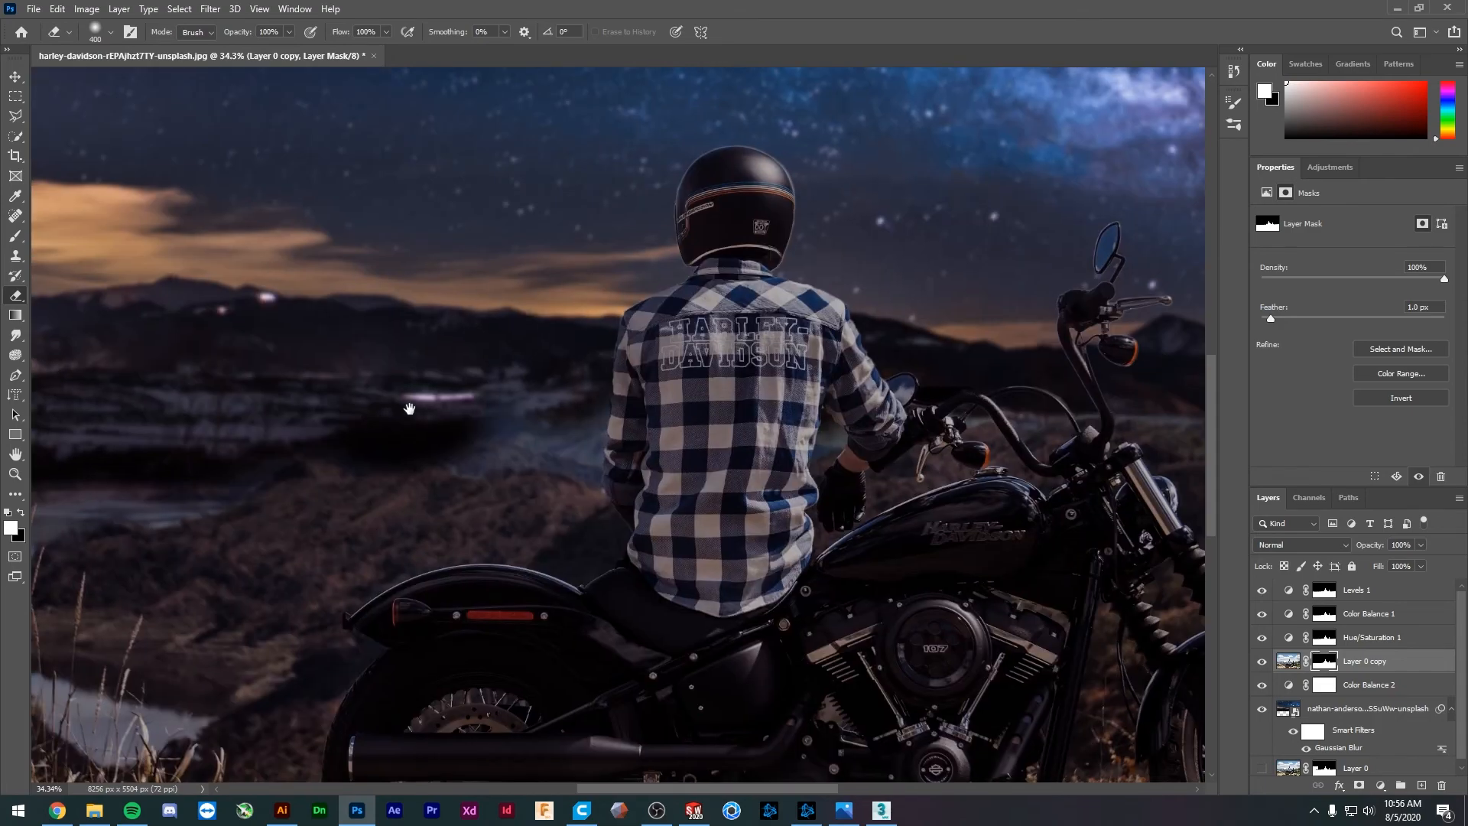
- Erase the remaining haze from the Layer 0 copy mask along the far lakeshore, out to the image's left edge
{"action": "scroll", "coordinate": [410, 409], "scroll_direction": "down", "scroll_amount": 6}
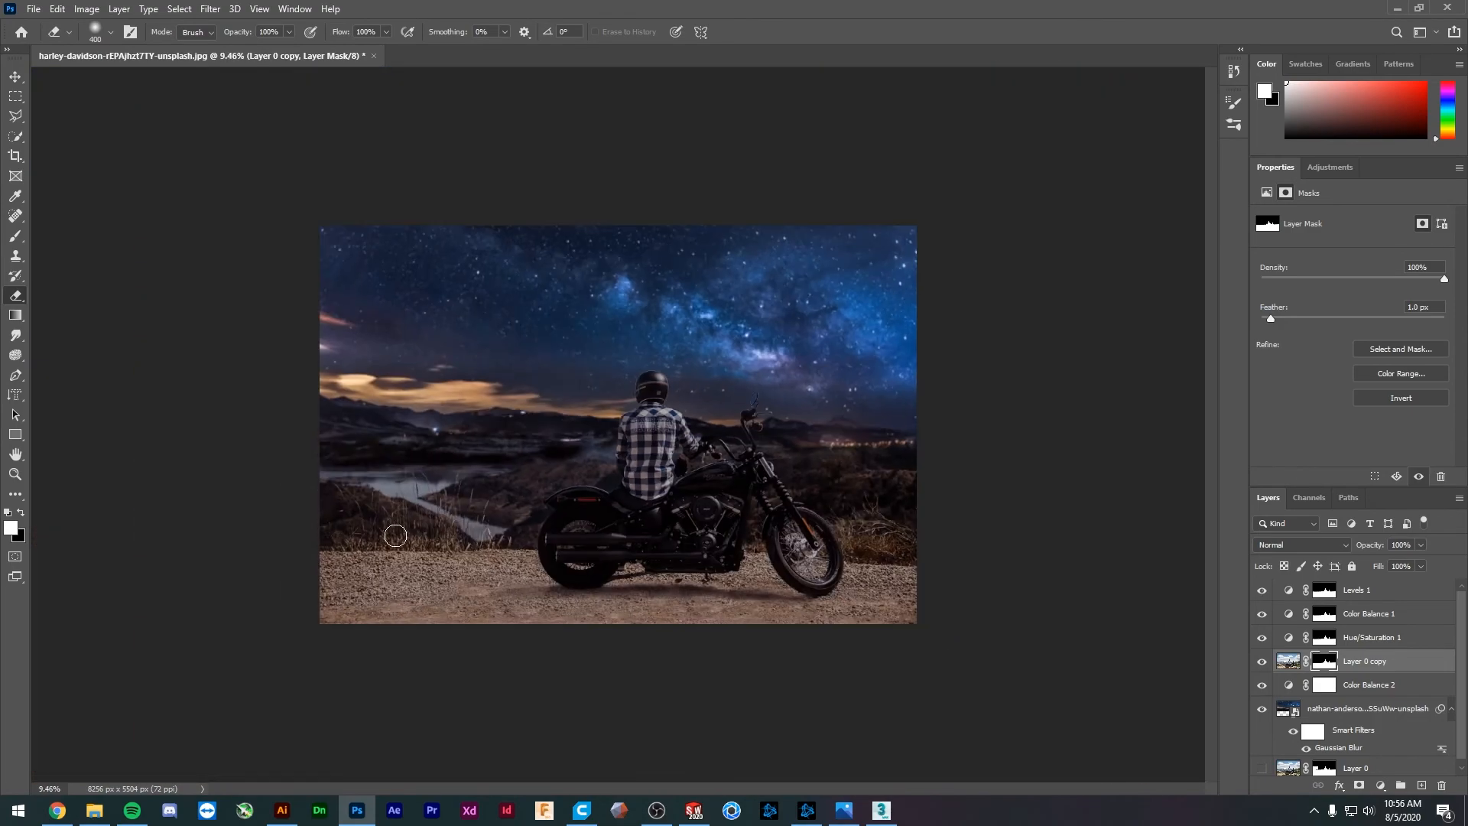
{"action": "scroll", "coordinate": [581, 465], "scroll_direction": "up", "scroll_amount": 4}
{"action": "mouse_move", "coordinate": [524, 442]}
{"action": "left_mouse_down"}
{"action": "mouse_move", "coordinate": [588, 457]}
{"action": "mouse_move", "coordinate": [593, 484]}
{"action": "mouse_move", "coordinate": [592, 468]}
{"action": "mouse_move", "coordinate": [449, 471]}
{"action": "mouse_move", "coordinate": [338, 495]}
{"action": "mouse_move", "coordinate": [89, 488]}
{"action": "left_mouse_up"}
{"action": "left_click_drag", "start_coordinate": [349, 514], "coordinate": [658, 489]}
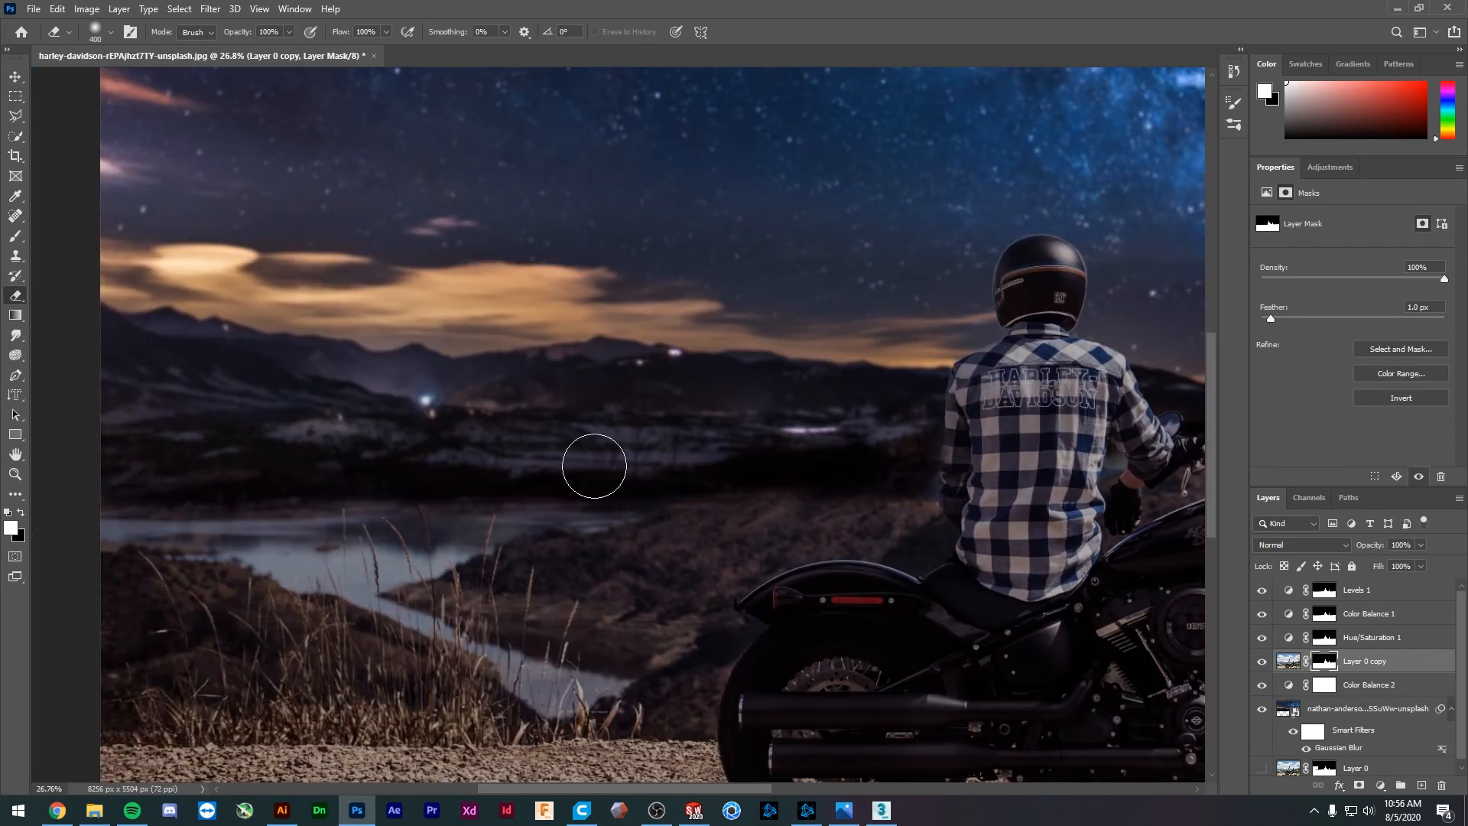
{"action": "left_click_drag", "start_coordinate": [562, 478], "coordinate": [112, 496]}
{"action": "scroll", "coordinate": [413, 446], "scroll_direction": "down", "scroll_amount": 3}
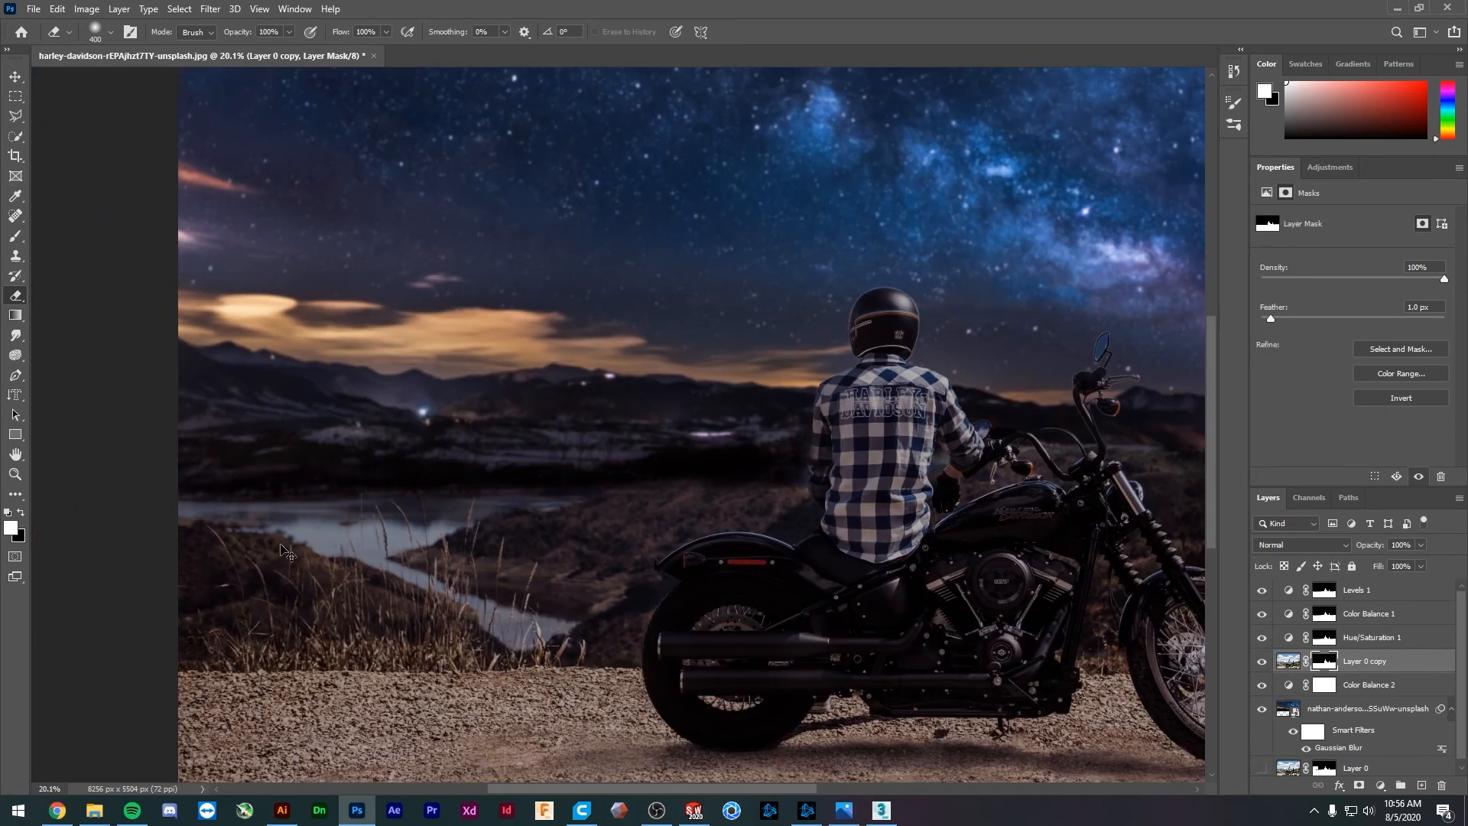
{"action": "scroll", "coordinate": [525, 413], "scroll_direction": "down", "scroll_amount": 1}
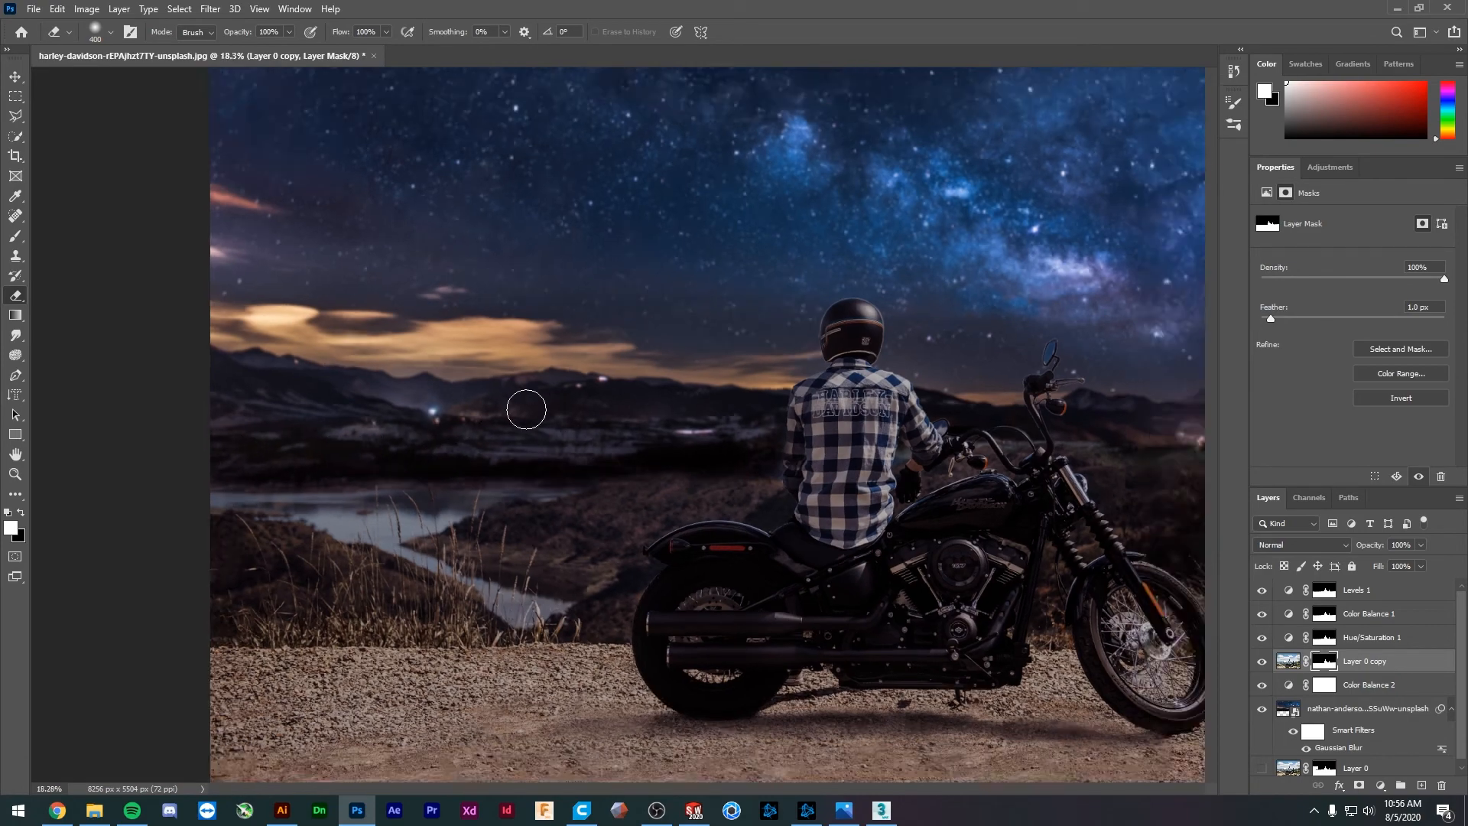
- Blend the Layer 0 copy mask beneath the town lights and beside the motorcycle's front, varying the soft eraser's size
{"action": "scroll", "coordinate": [526, 410], "scroll_direction": "down", "scroll_amount": 2}
{"action": "scroll", "coordinate": [835, 448], "scroll_direction": "up", "scroll_amount": 4}
{"action": "scroll", "coordinate": [819, 464], "scroll_direction": "right", "scroll_amount": 3}
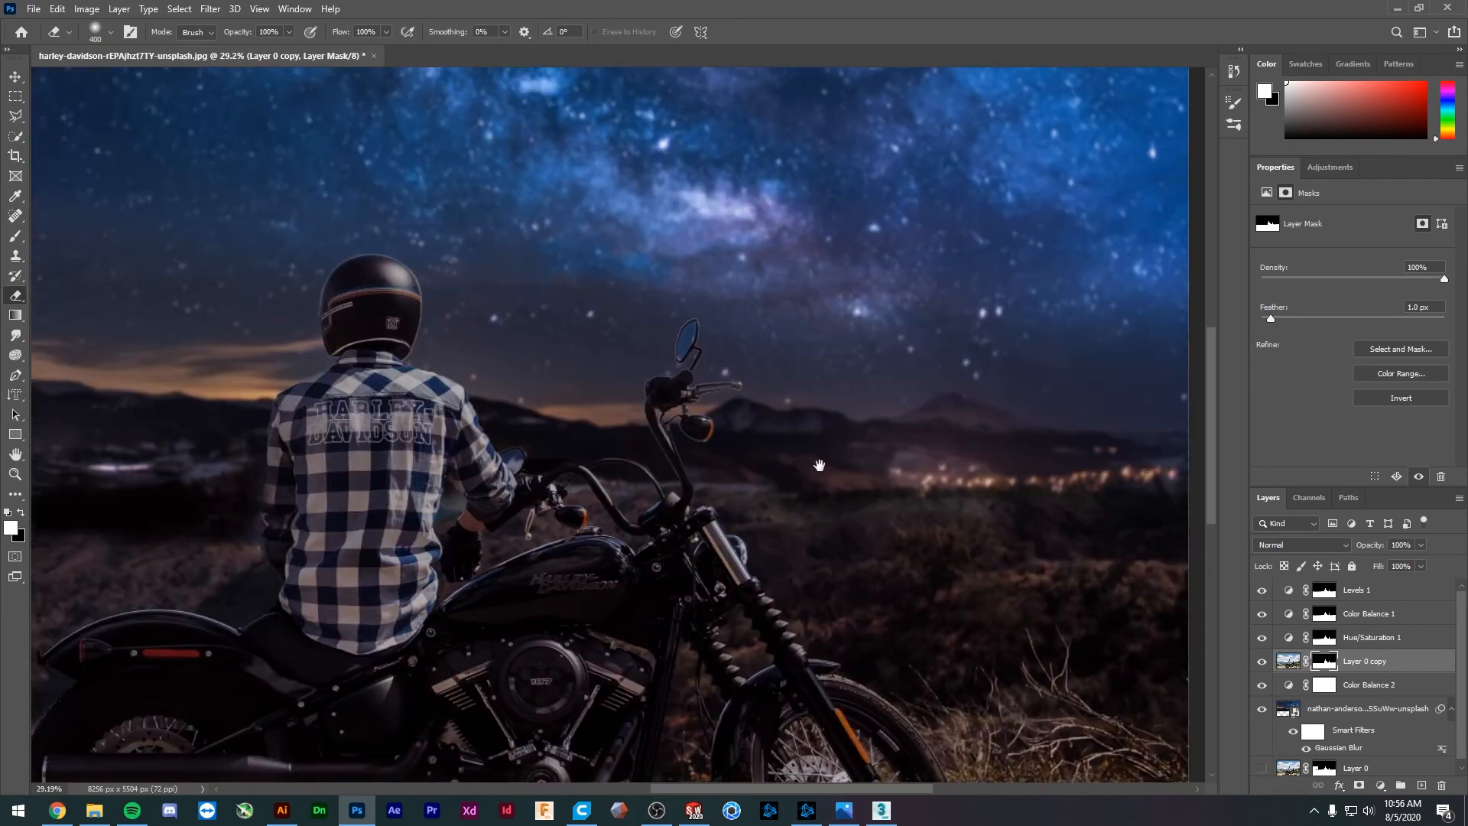
{"action": "left_click_drag", "start_coordinate": [818, 465], "coordinate": [745, 474]}
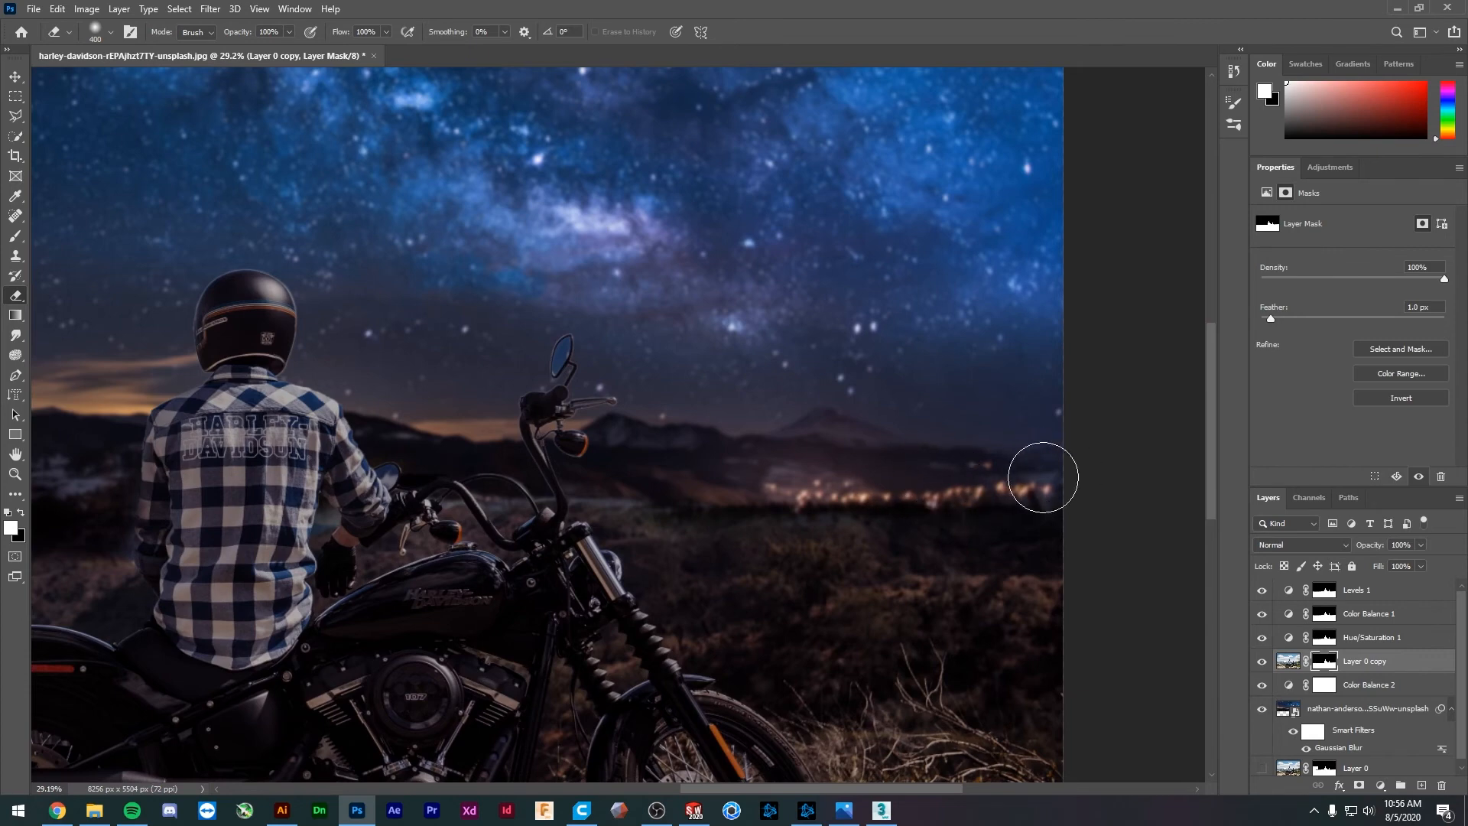
{"action": "key", "text": "bracketright"}
{"action": "key", "text": "bracketright"}
{"action": "key", "text": "bracketright"}
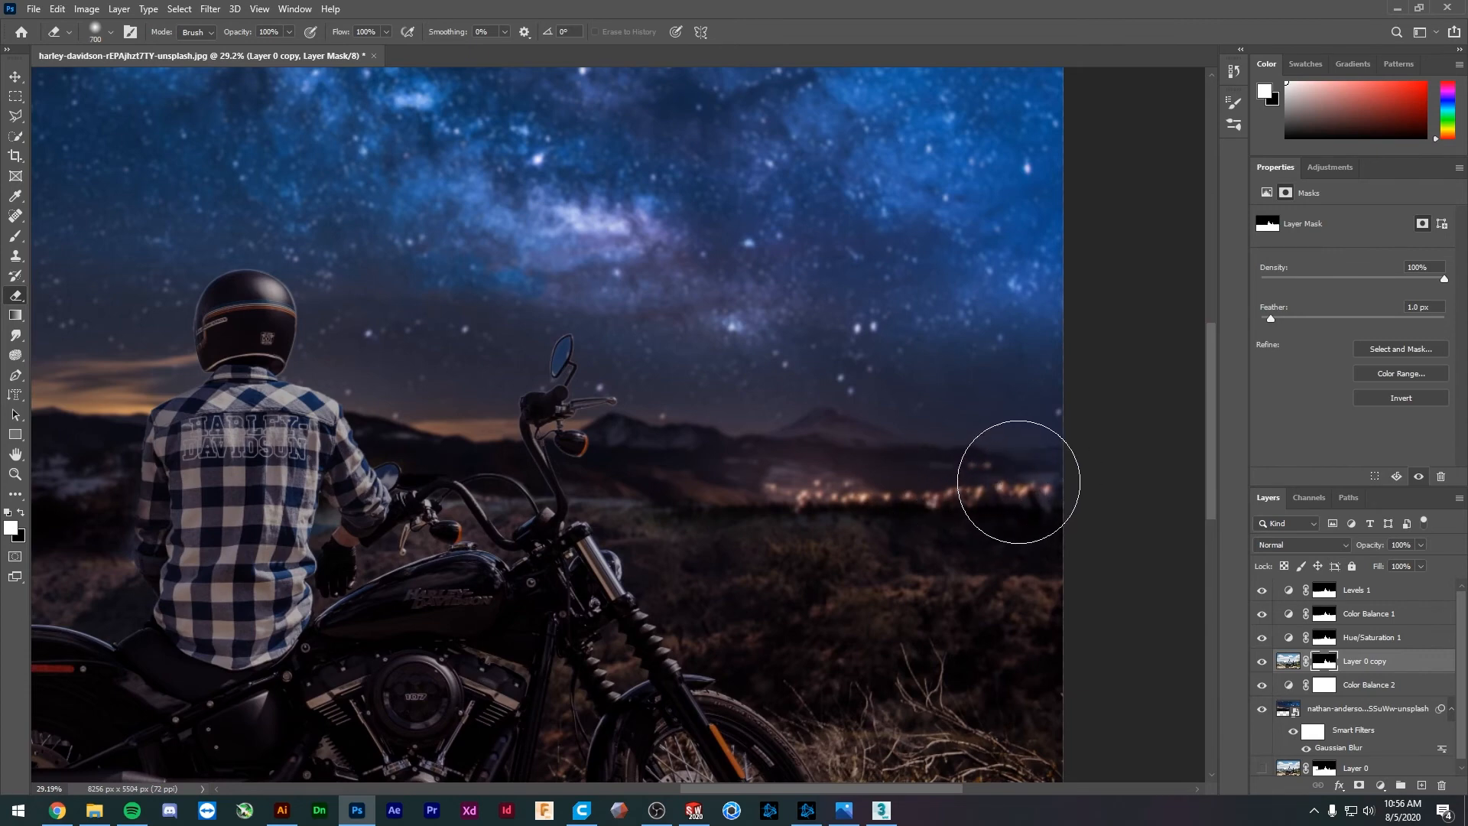
{"action": "key", "text": "bracketleft"}
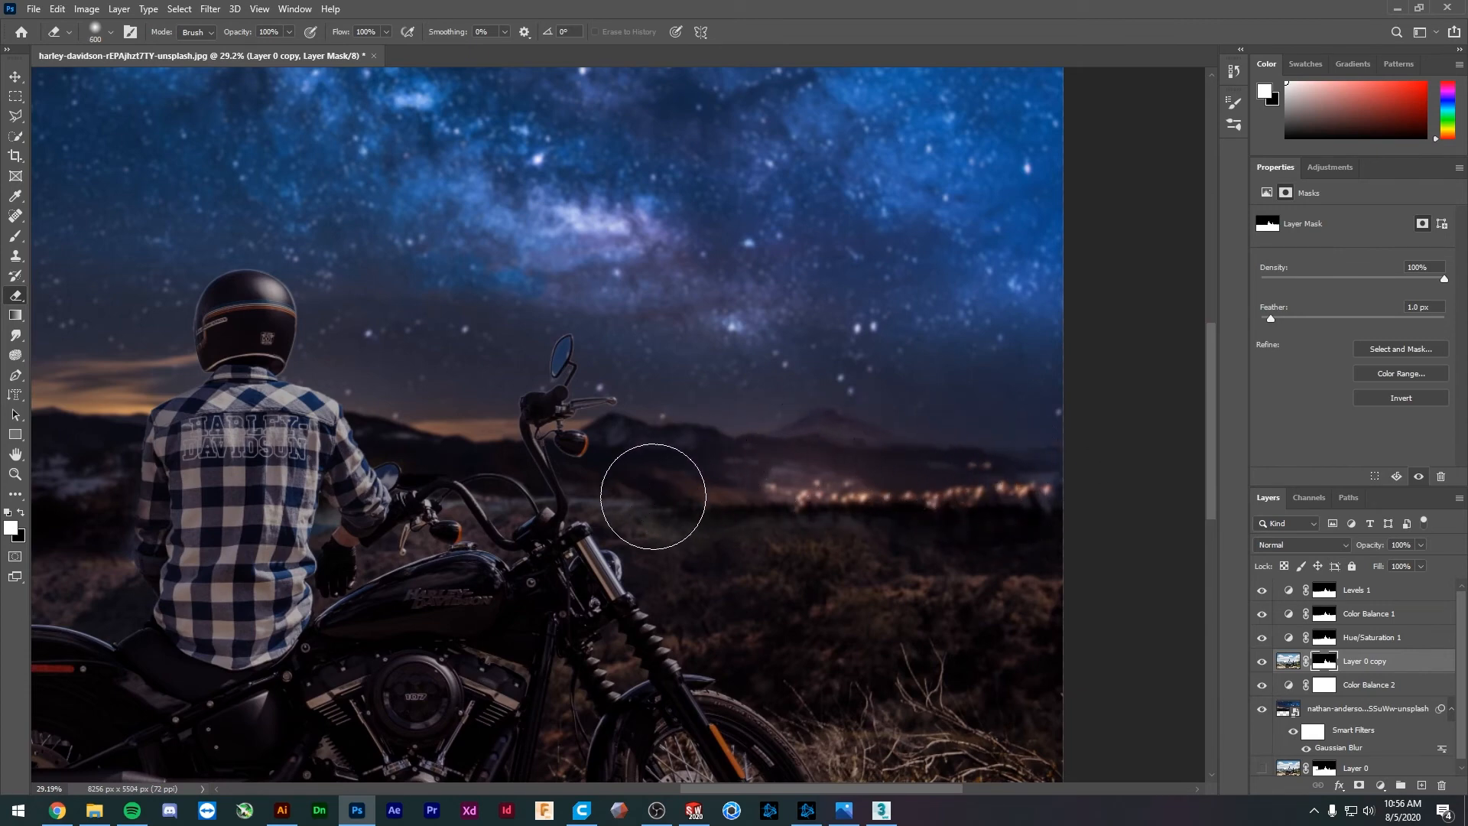
{"action": "key", "text": "bracketleft"}
{"action": "key", "text": "bracketleft"}
{"action": "key", "text": "bracketleft"}
{"action": "key", "text": "bracketleft"}
{"action": "key", "text": "bracketleft"}
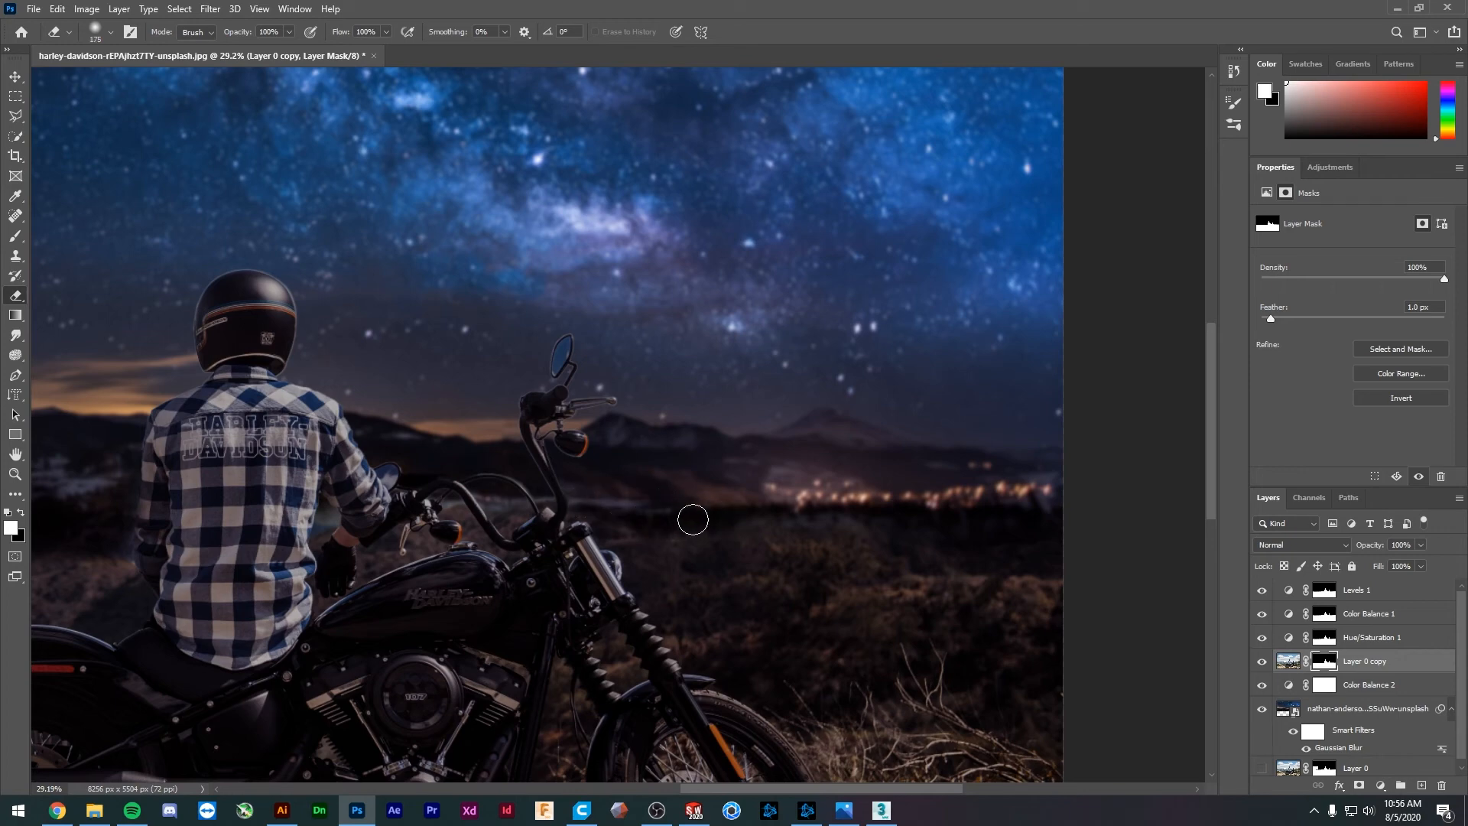
{"action": "key", "text": "bracketright"}
{"action": "key", "text": "bracketright"}
{"action": "key", "text": "bracketright"}
{"action": "key", "text": "bracketright"}
{"action": "key", "text": "bracketright"}
{"action": "key", "text": "bracketright"}
- Erase the leftover background inside the handlebar area of the Layer 0 copy mask with a soft 150 px eraser
{"action": "scroll", "coordinate": [635, 510], "scroll_direction": "up", "scroll_amount": 8, "text": "alt"}
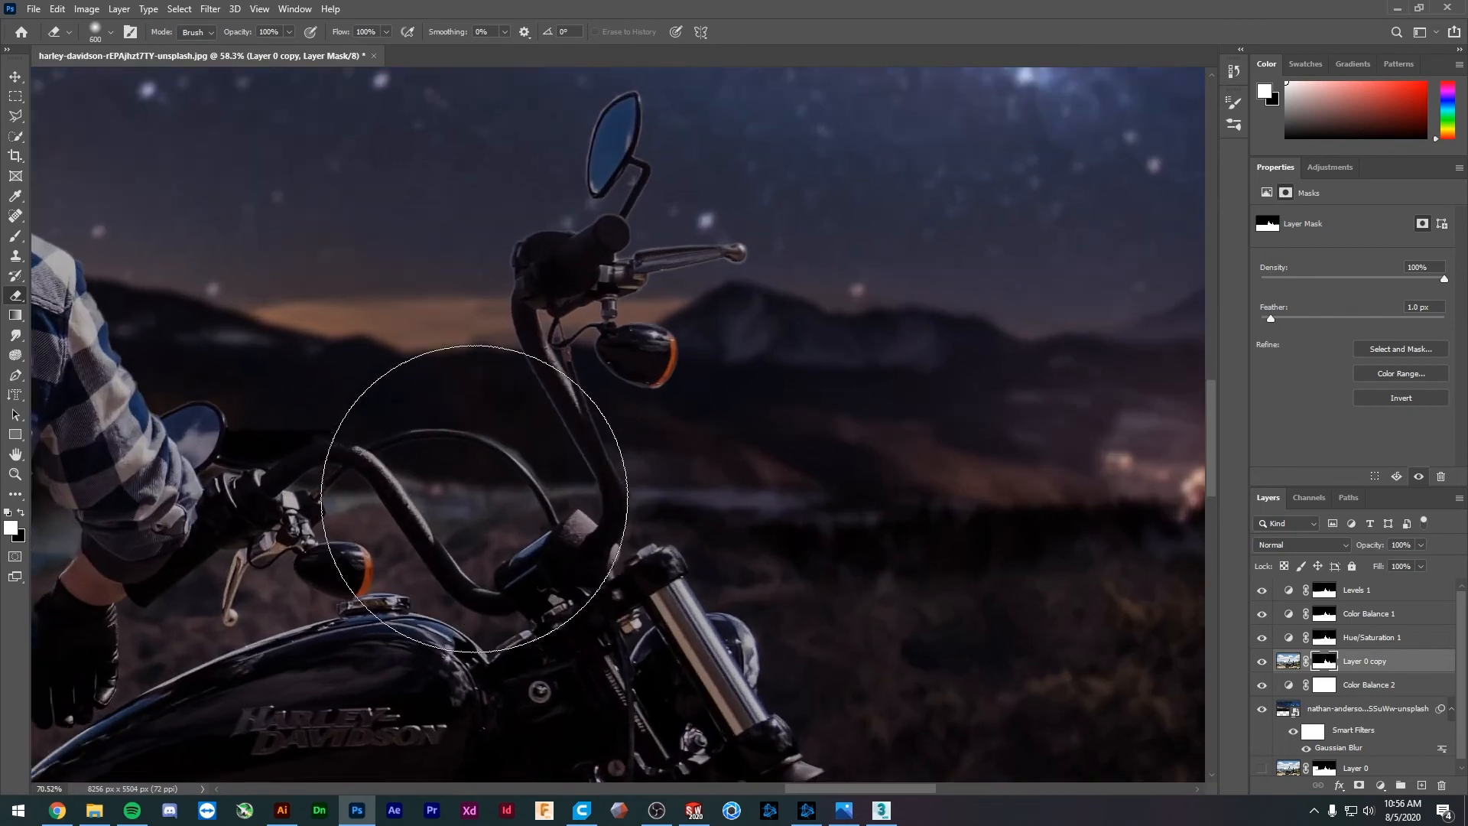
{"action": "key", "text": "bracketleft"}
{"action": "key", "text": "bracketleft"}
{"action": "key", "text": "bracketleft"}
{"action": "key", "text": "bracketleft"}
{"action": "key", "text": "bracketleft"}
{"action": "key", "text": "bracketleft"}
{"action": "mouse_move", "coordinate": [399, 457]}
{"action": "left_mouse_down"}
{"action": "mouse_move", "coordinate": [494, 494]}
{"action": "mouse_move", "coordinate": [464, 499]}
{"action": "mouse_move", "coordinate": [490, 552]}
{"action": "mouse_move", "coordinate": [530, 525]}
{"action": "mouse_move", "coordinate": [490, 566]}
{"action": "left_mouse_up"}
{"action": "scroll", "coordinate": [666, 585], "scroll_direction": "down", "scroll_amount": 8}
{"action": "scroll", "coordinate": [666, 585], "scroll_direction": "down", "scroll_amount": 3}
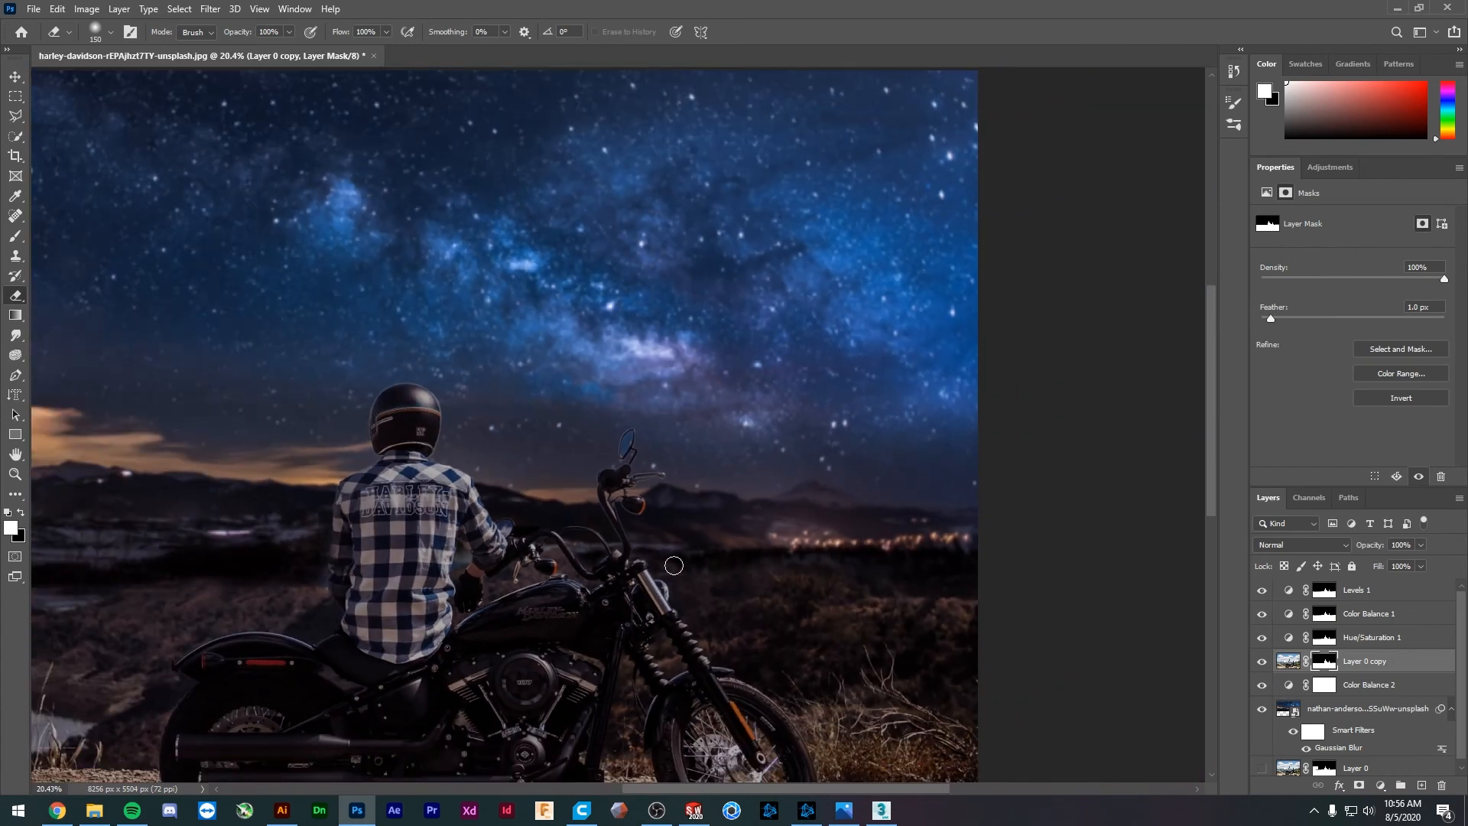
- Paint the foreground softly back into the Layer 0 copy mask beside the rider with a white 500 px brush
{"action": "key", "text": "b"}
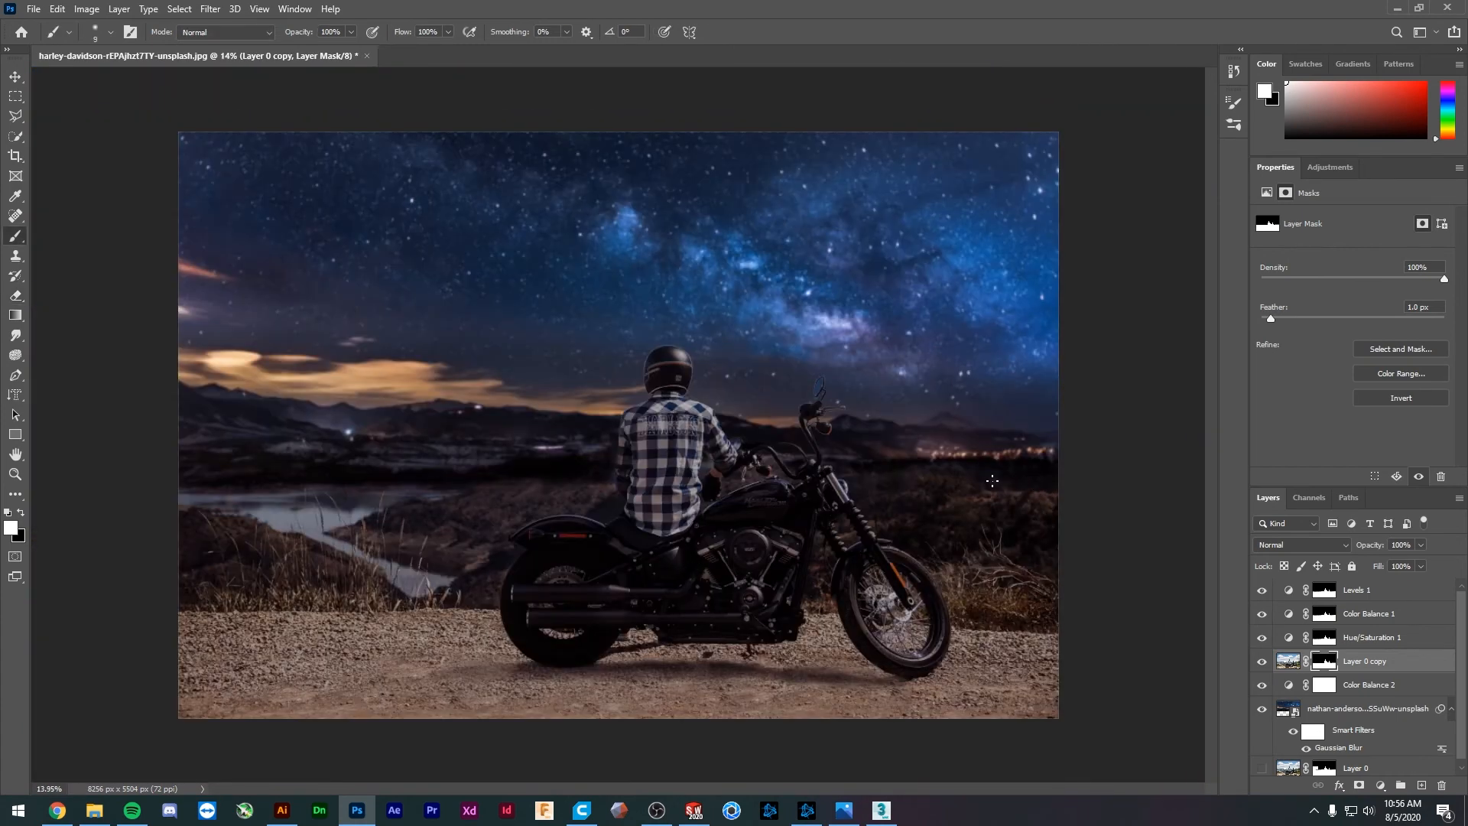
{"action": "key", "text": "bracketright"}
{"action": "key", "text": "bracketright"}
{"action": "key", "text": "bracketright"}
{"action": "key", "text": "bracketright"}
{"action": "key", "text": "bracketright"}
{"action": "key", "text": "bracketright"}
{"action": "key", "text": "bracketright"}
{"action": "key", "text": "bracketright"}
{"action": "key", "text": "bracketright"}
{"action": "key", "text": "bracketright"}
{"action": "key", "text": "bracketright"}
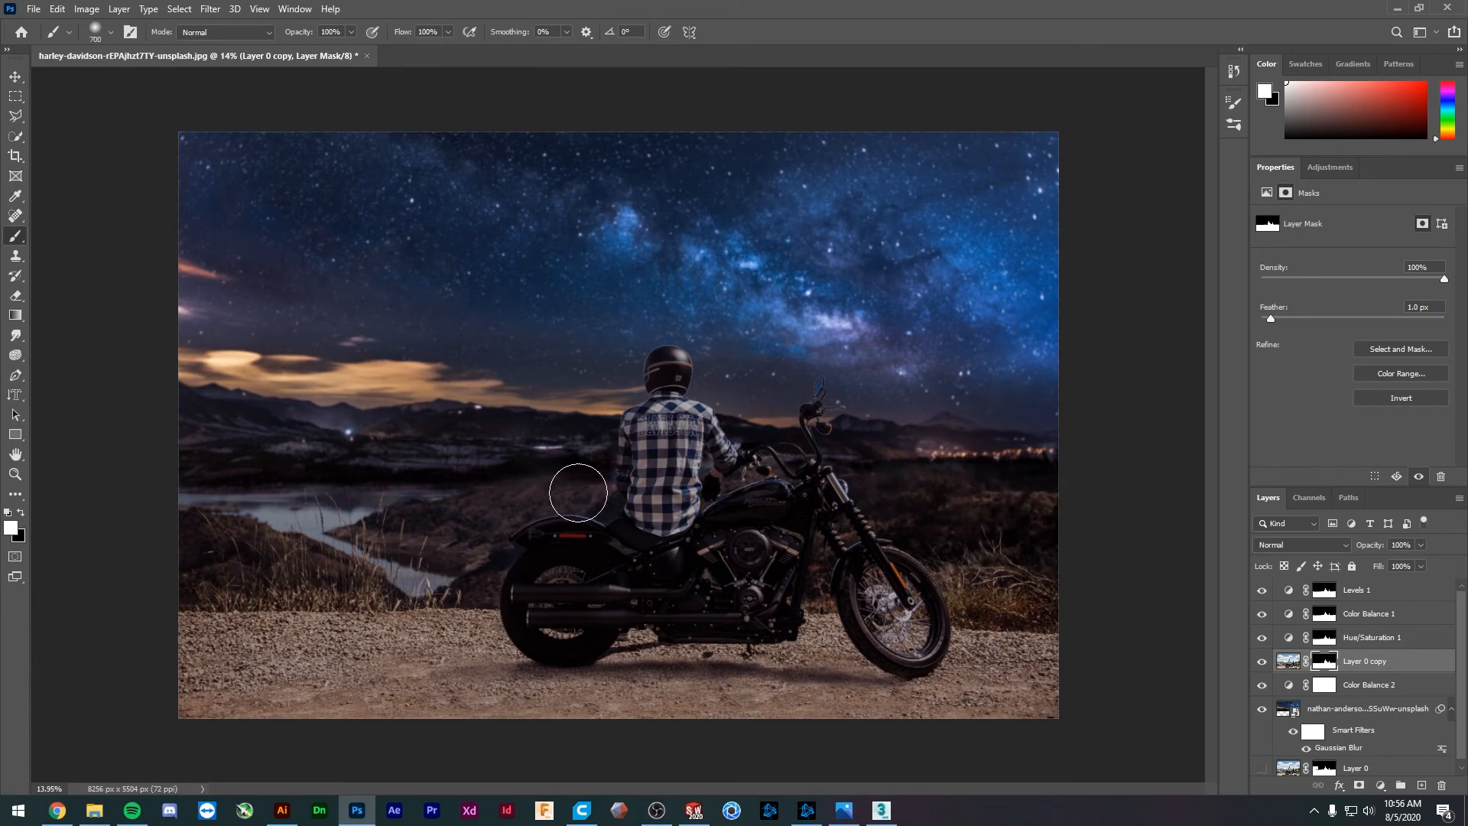
{"action": "key", "text": "bracketleft"}
{"action": "key", "text": "bracketleft"}
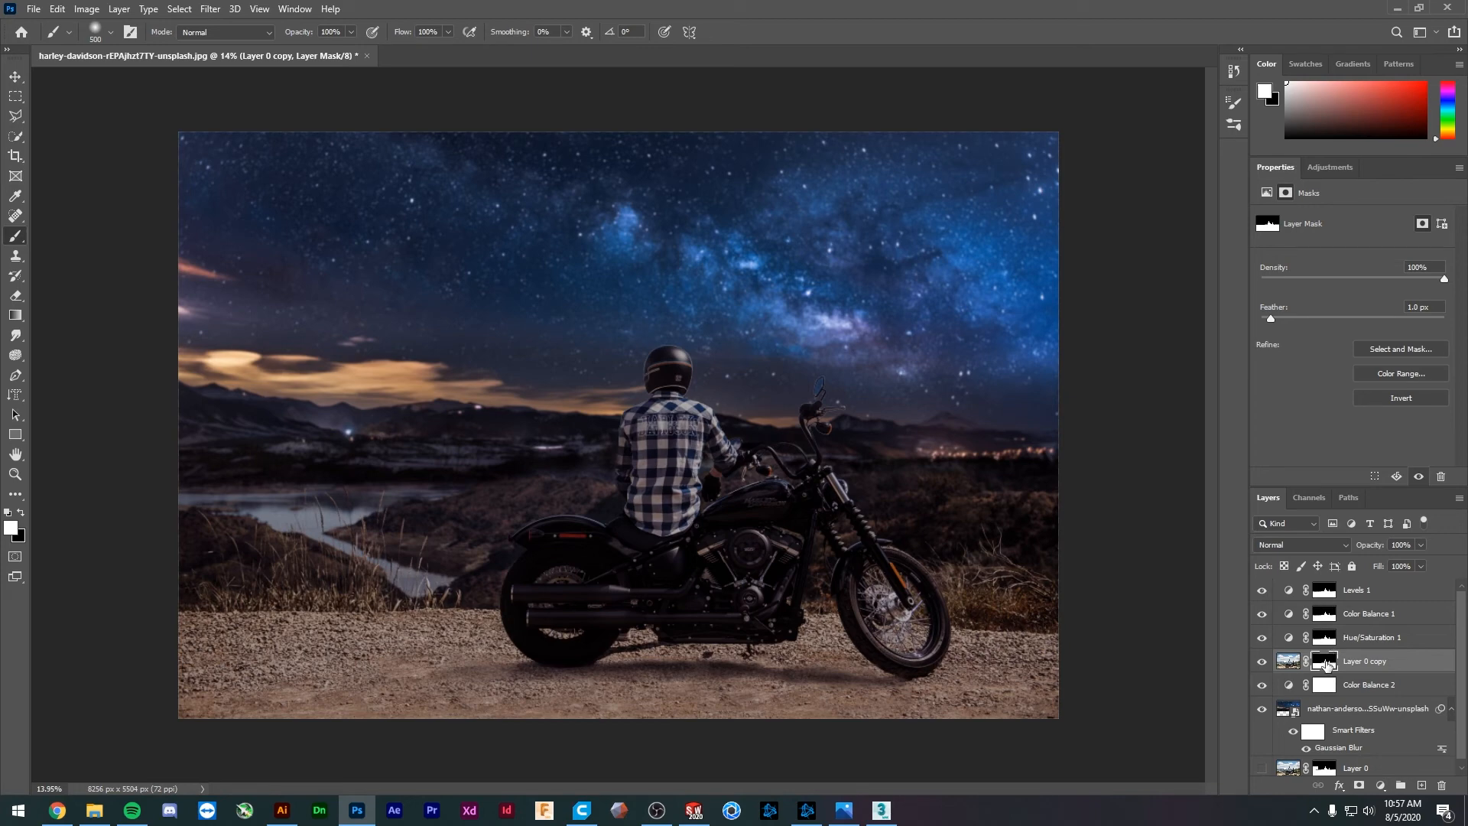
- Replace the masks of Levels 1, Color Balance 1 and Hue/Saturation 1 with copies of the Layer 0 copy mask
{"action": "left_click_drag", "start_coordinate": [1326, 663], "coordinate": [1326, 591]}
{"action": "left_click", "coordinate": [664, 305]}
{"action": "left_click", "coordinate": [664, 300]}
{"action": "left_click", "coordinate": [661, 300]}
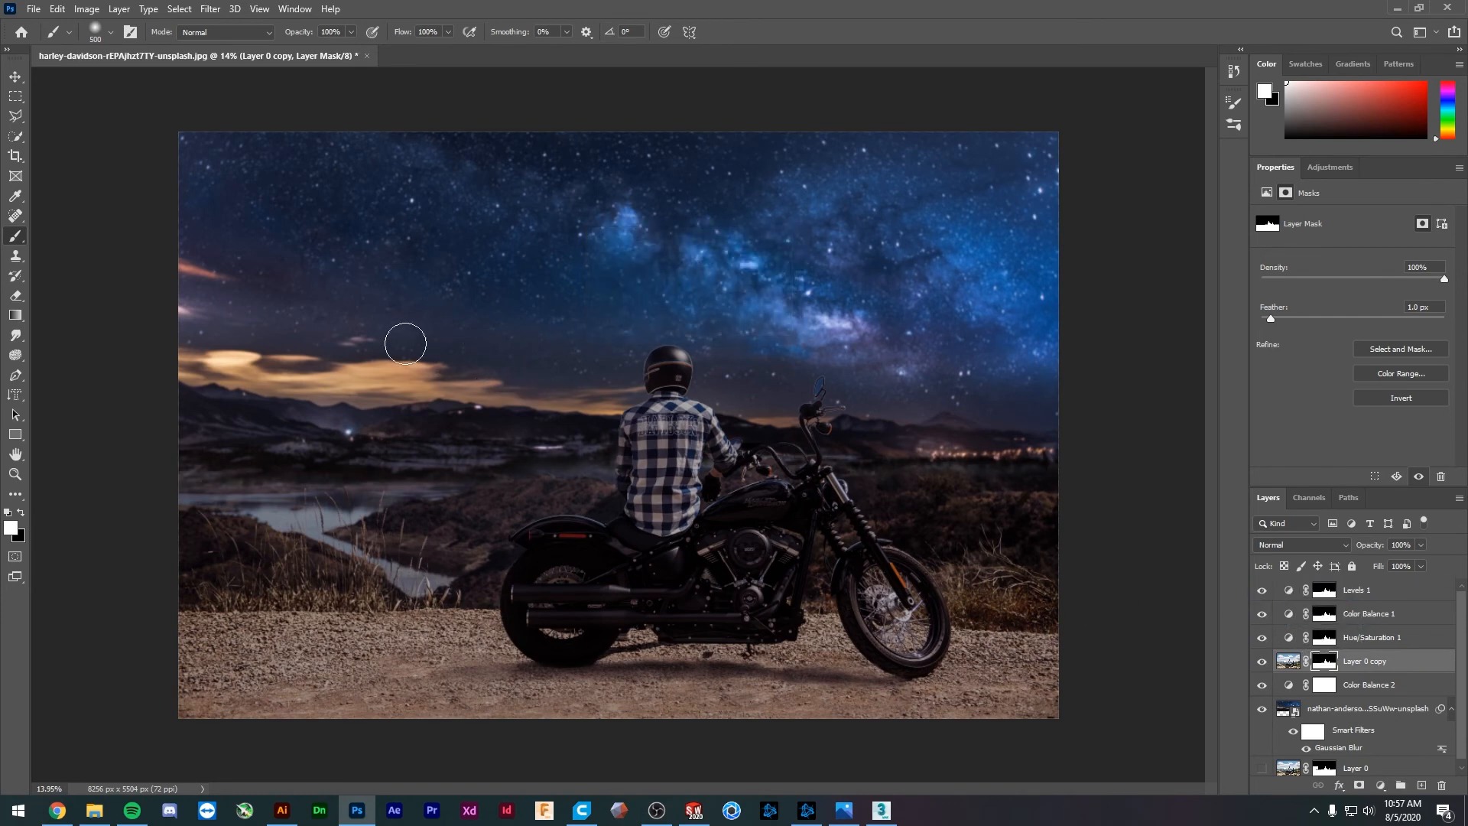
- Add a Hue/Saturation adjustment directly above the night sky layer, below Color Balance 2
{"action": "scroll", "coordinate": [425, 409], "scroll_direction": "down", "scroll_amount": 3}
{"action": "scroll", "coordinate": [652, 556], "scroll_direction": "up", "scroll_amount": 2}
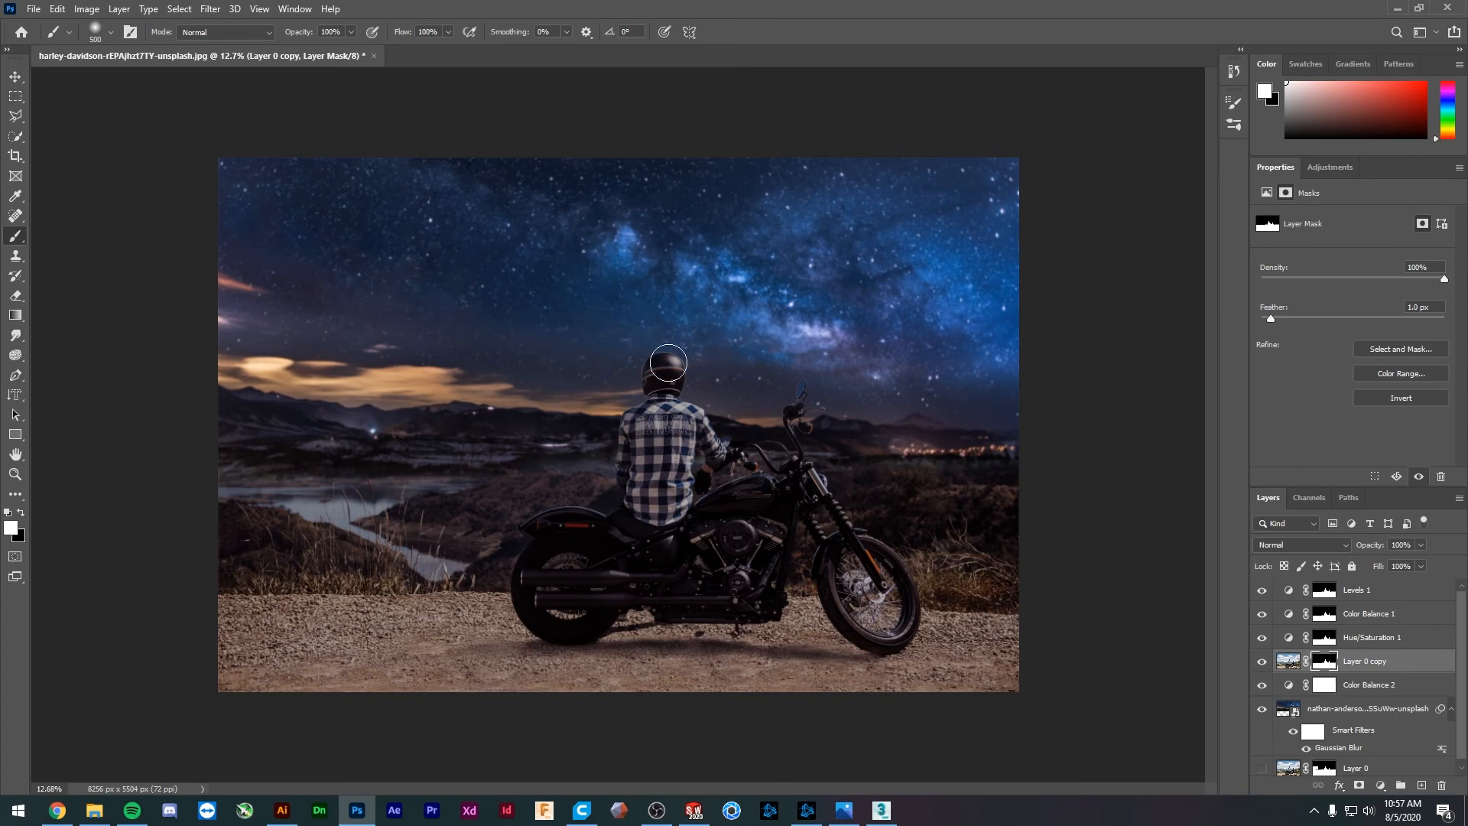
{"action": "left_click", "coordinate": [1364, 705]}
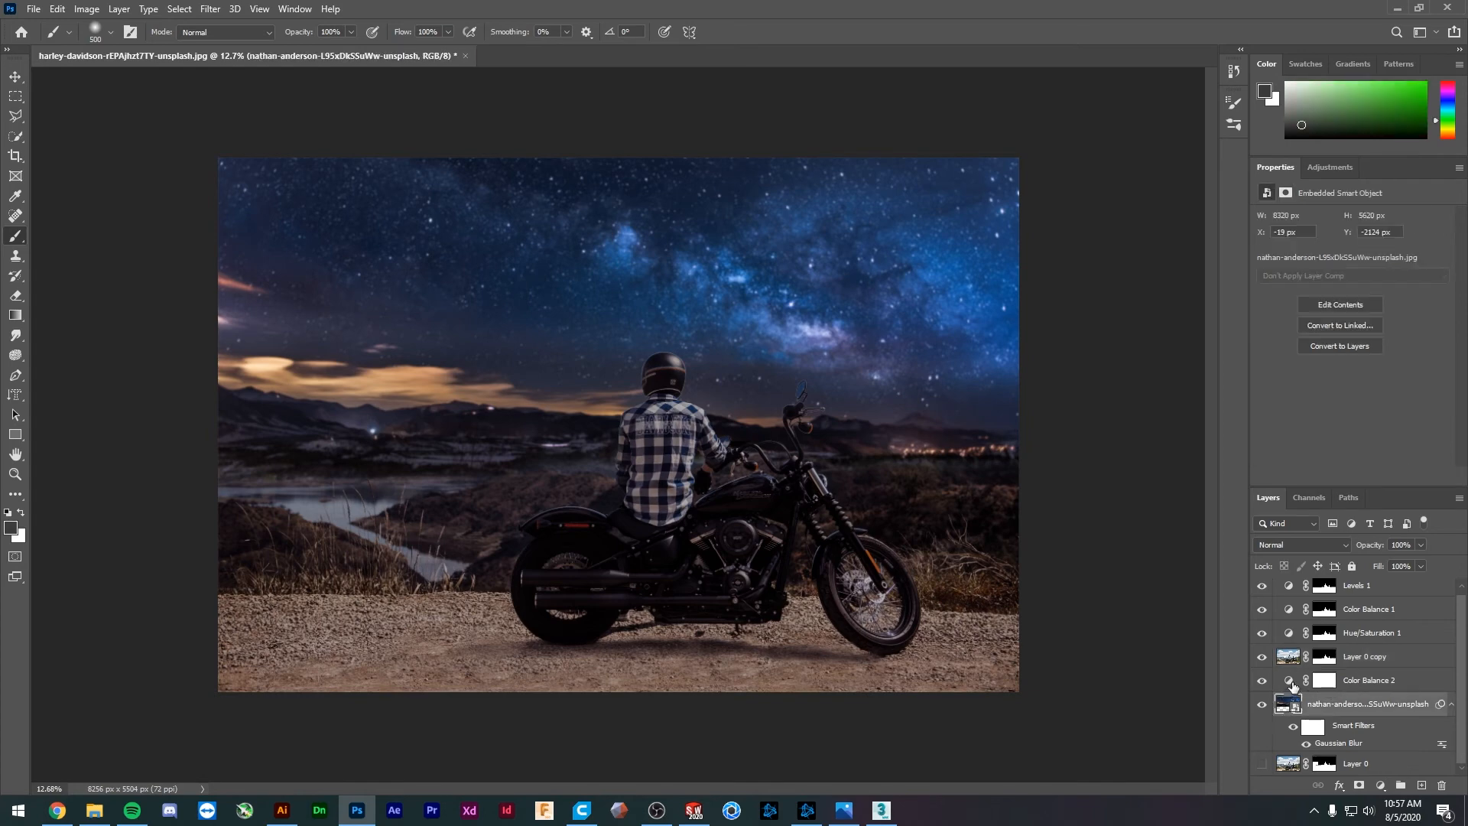
{"action": "left_click", "coordinate": [1289, 681]}
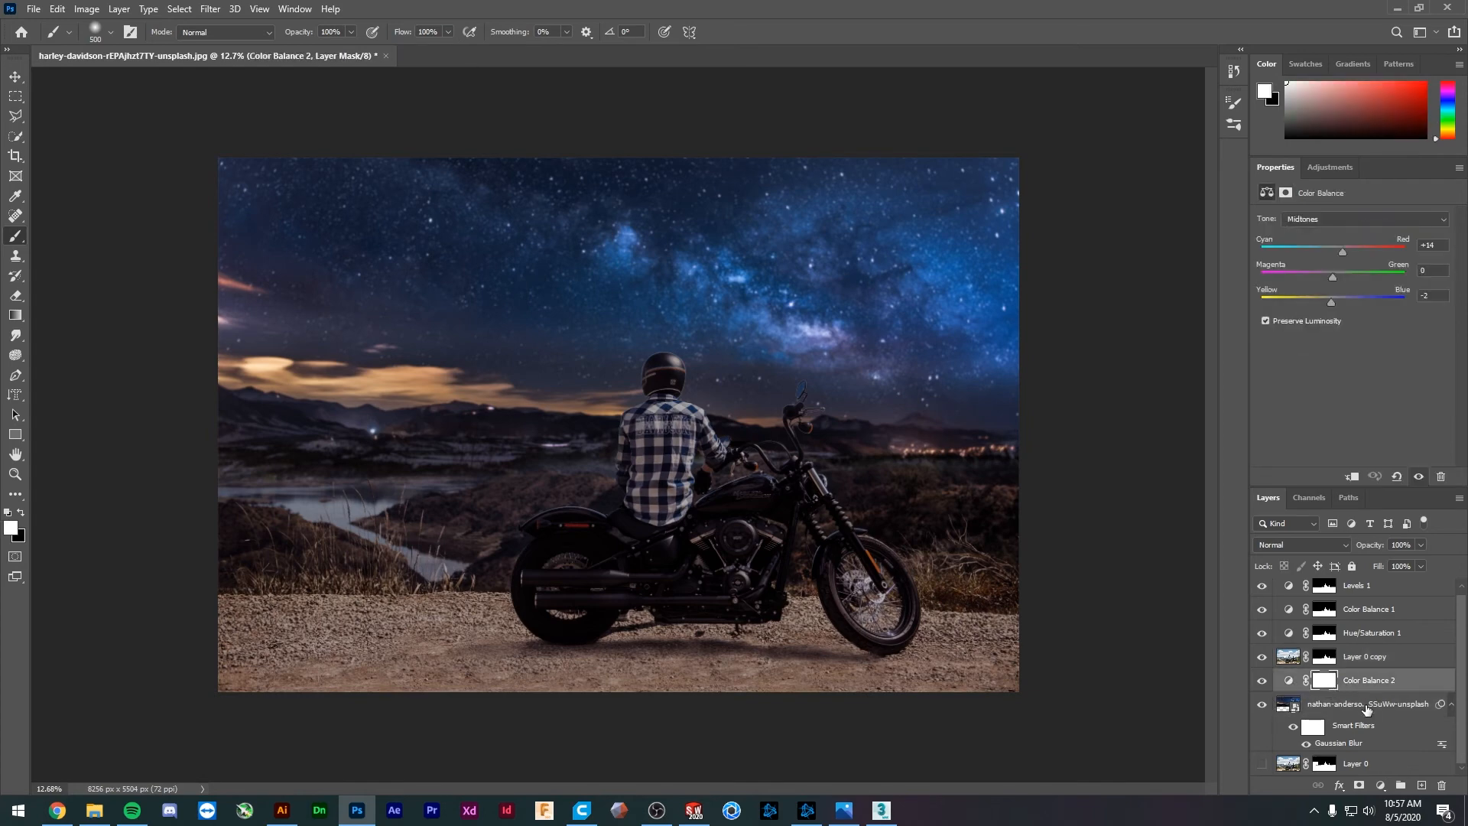
{"action": "left_click", "coordinate": [1366, 709]}
{"action": "left_click", "coordinate": [1380, 787]}
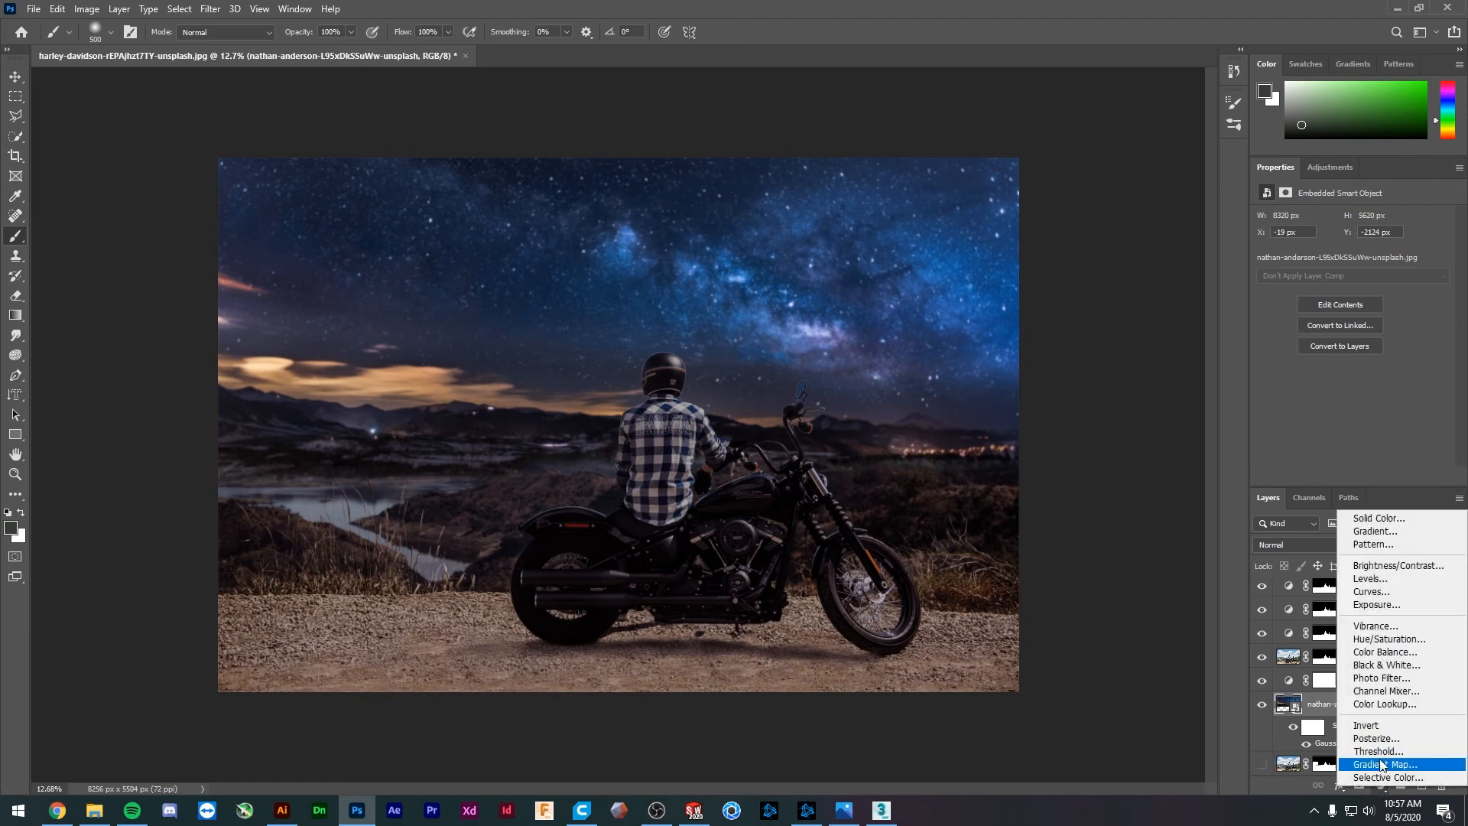
{"action": "left_click", "coordinate": [1409, 641]}
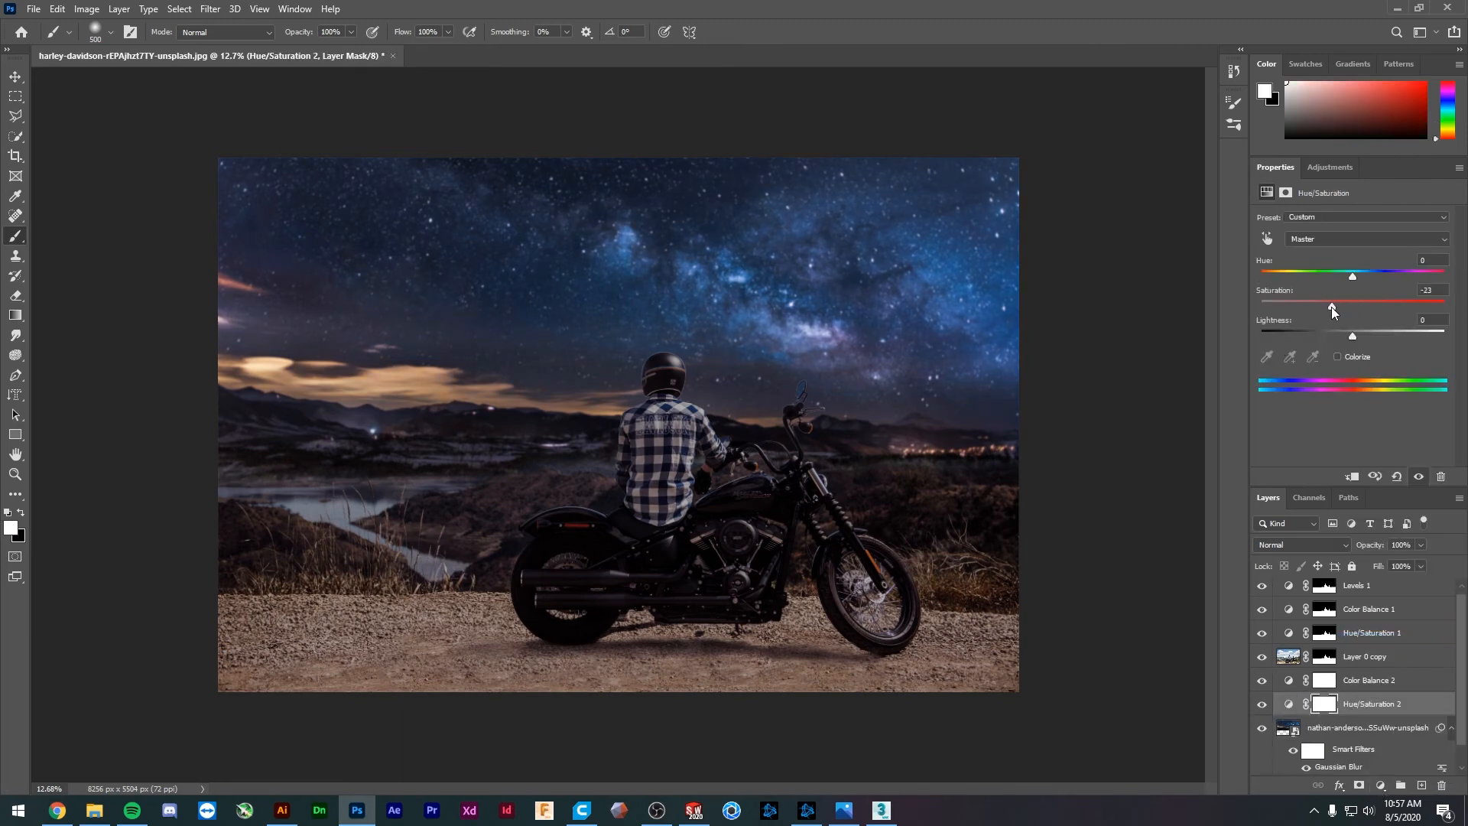
- Try different saturation levels up to +8 on Hue/Saturation 2 above the night sky, and reset the saturation to 0
{"action": "left_click_drag", "start_coordinate": [1332, 305], "coordinate": [1292, 308]}
{"action": "mouse_move", "coordinate": [1313, 309]}
{"action": "left_mouse_down"}
{"action": "mouse_move", "coordinate": [1235, 306]}
{"action": "mouse_move", "coordinate": [1342, 309]}
{"action": "left_mouse_up"}
{"action": "left_click_drag", "start_coordinate": [1335, 305], "coordinate": [1371, 287]}
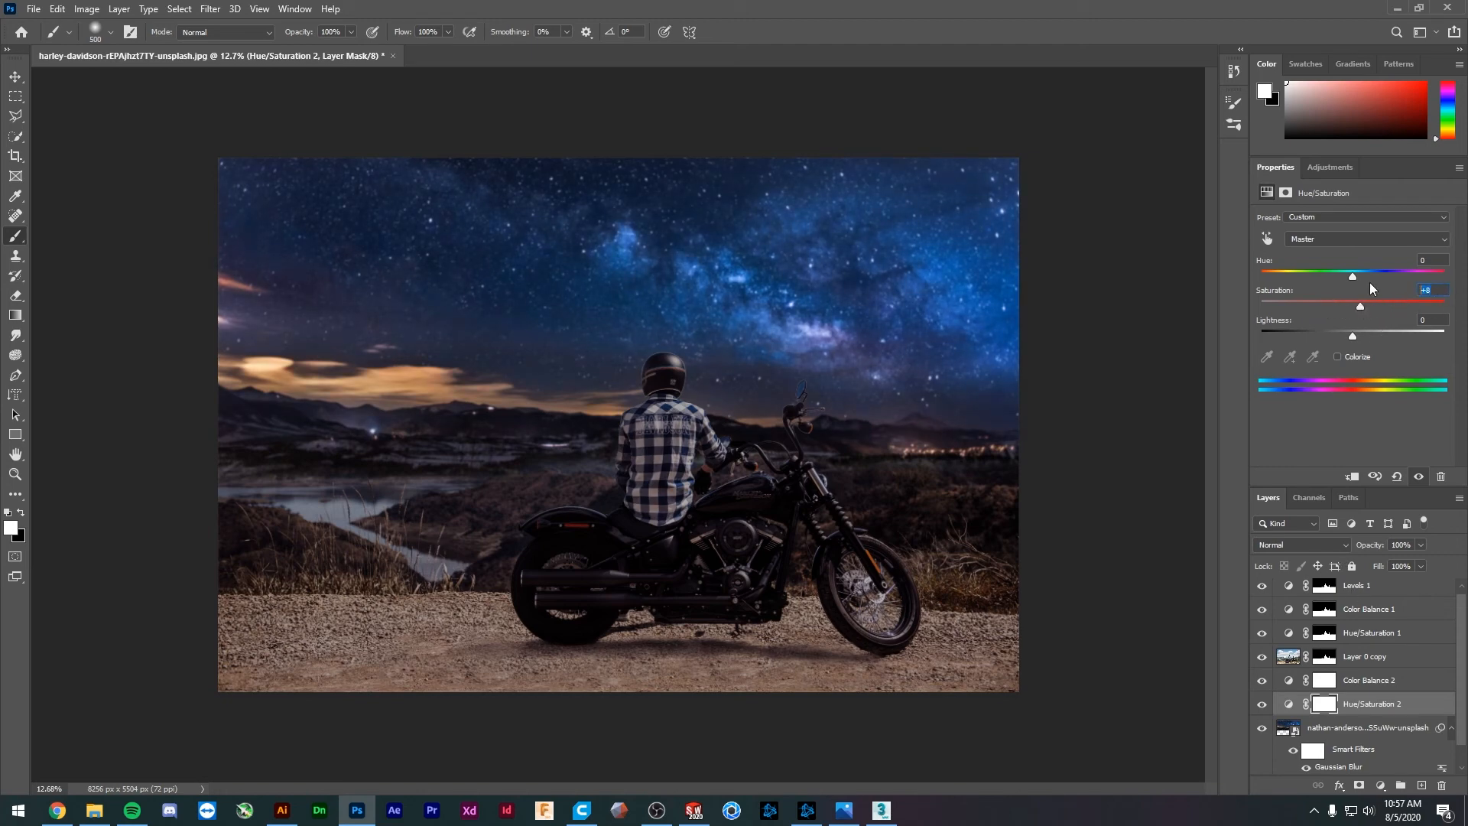
{"action": "type", "text": "0"}
- Try fully desaturating the foreground by setting the saturation of Hue/Saturation 1 to -100
{"action": "left_click", "coordinate": [1359, 635]}
{"action": "left_click", "coordinate": [1334, 636]}
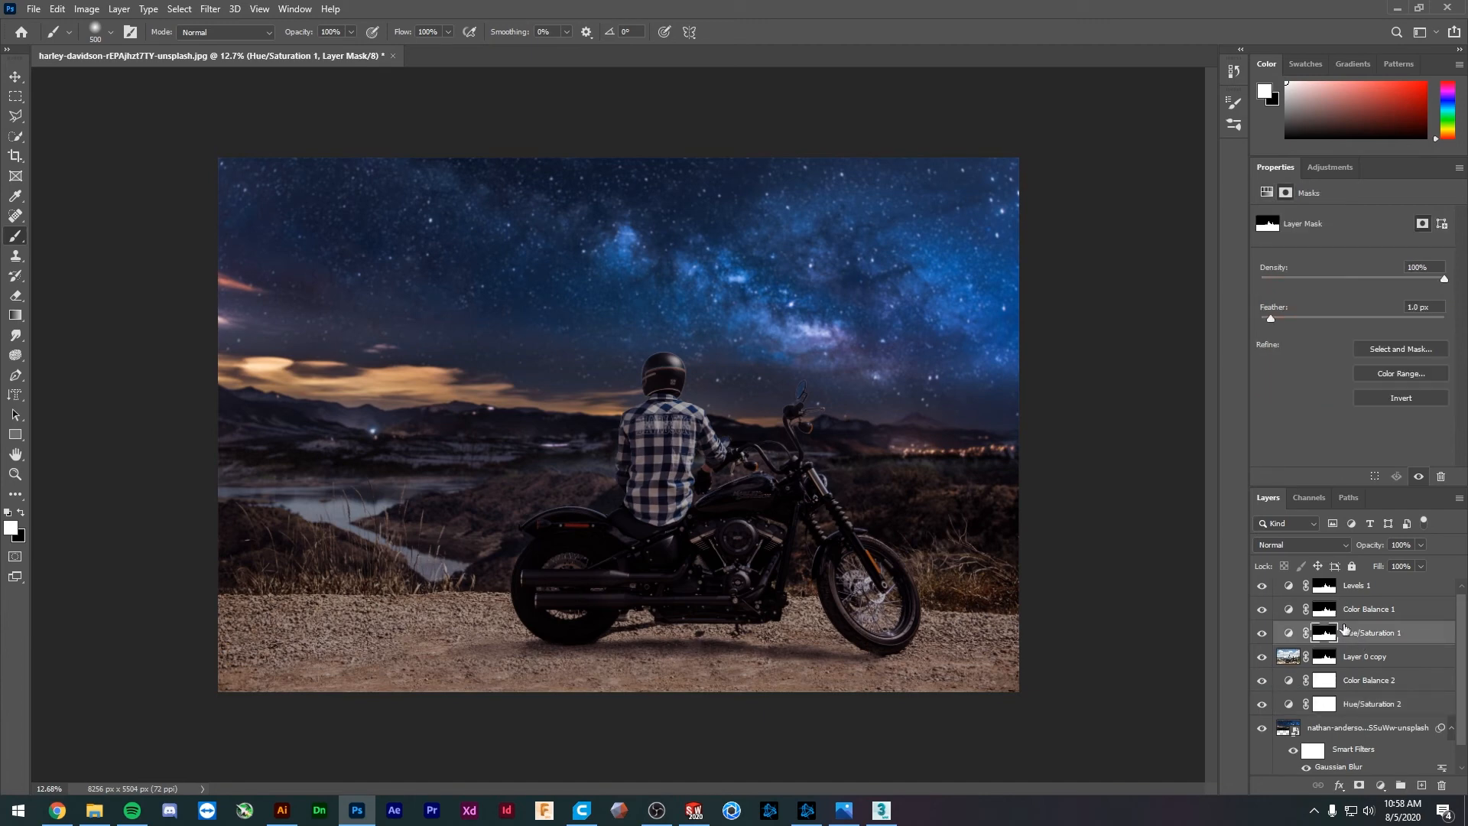
{"action": "left_click", "coordinate": [1288, 632]}
{"action": "left_click_drag", "start_coordinate": [1297, 304], "coordinate": [1199, 300]}
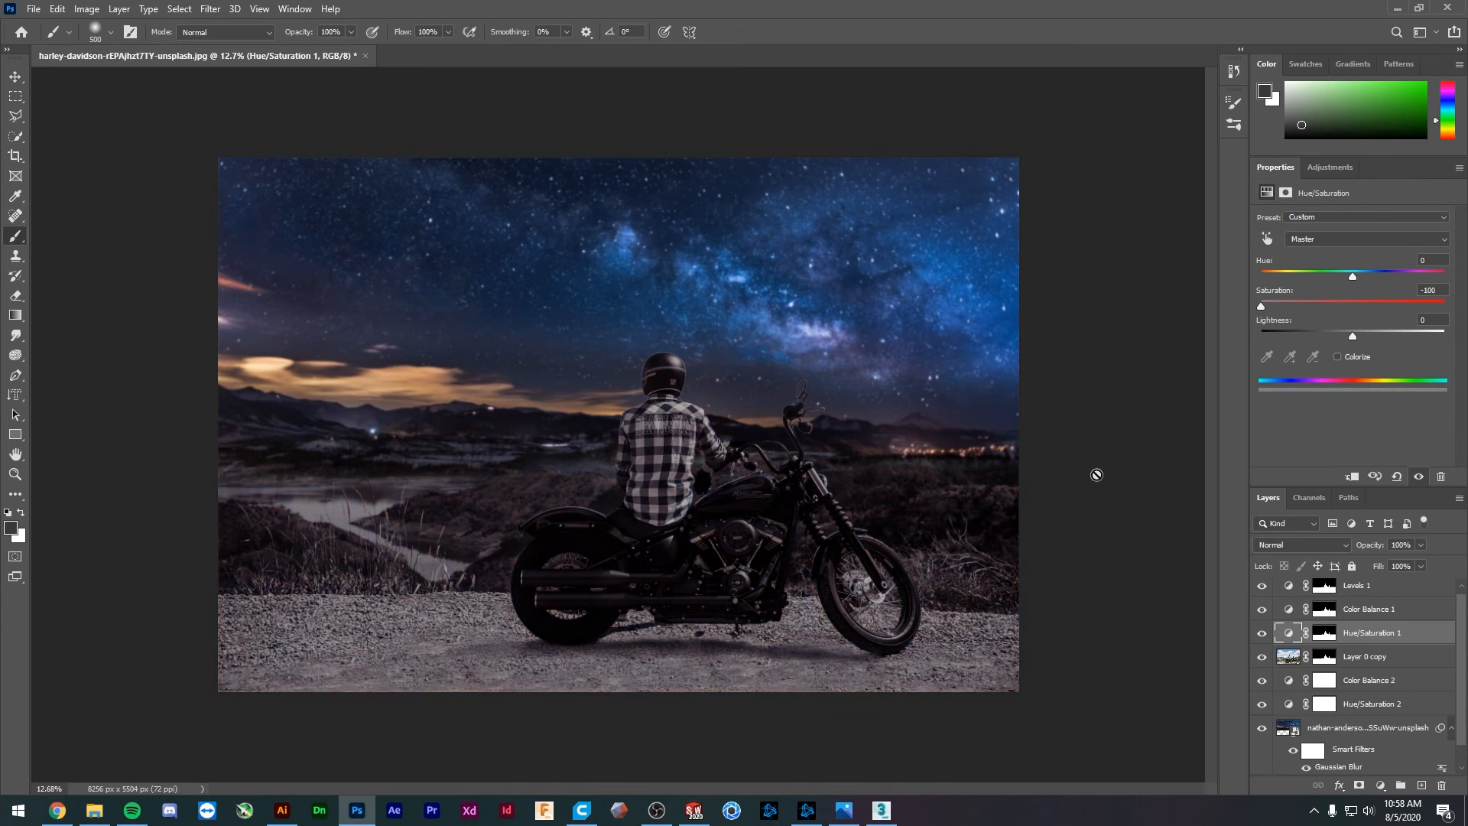
{"action": "key", "text": "ctrl+z"}
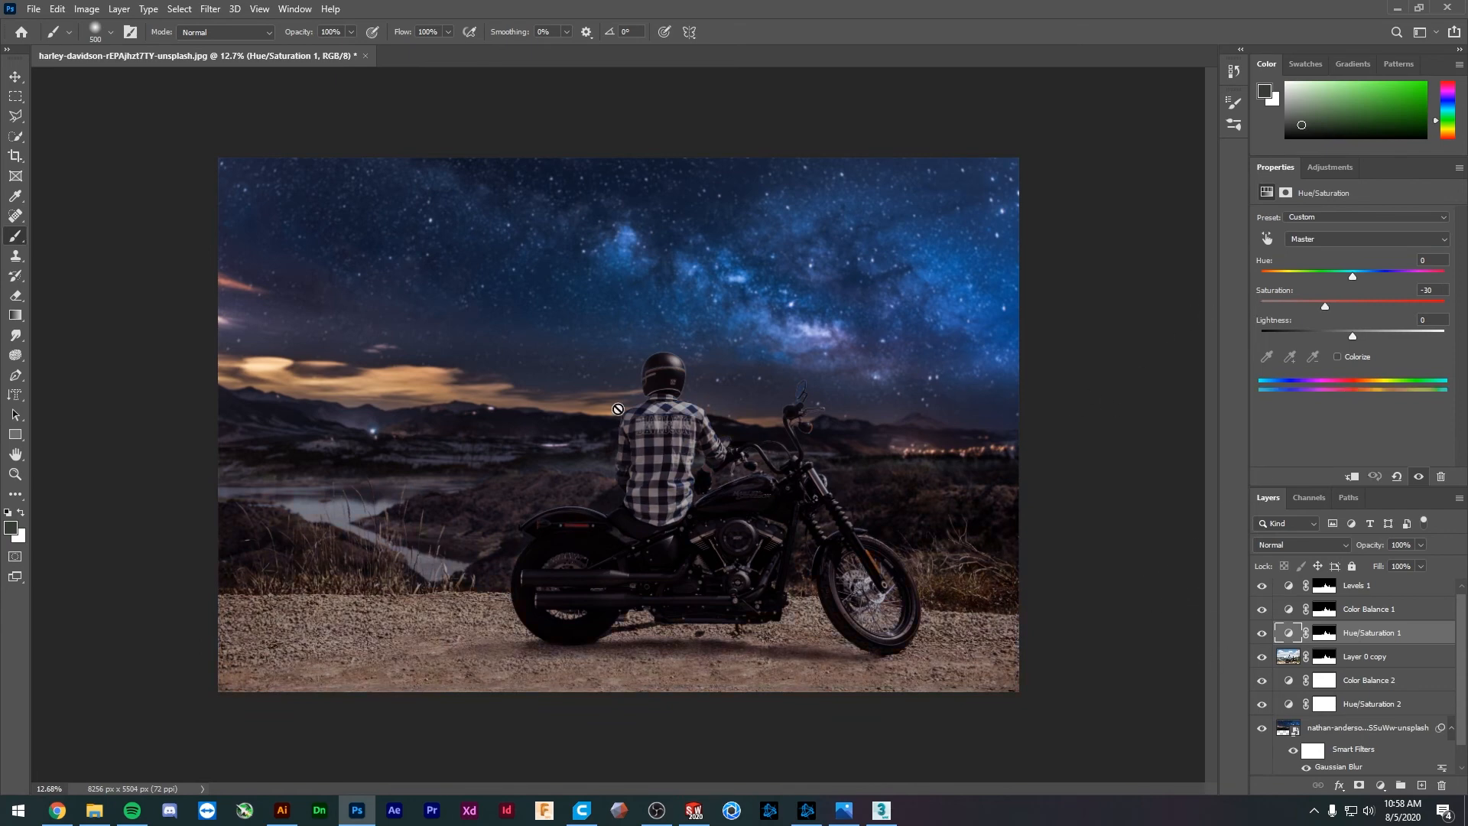
- Set the saturation of Hue/Saturation 2 above the night sky layer to -28
{"action": "left_click", "coordinate": [15, 76]}
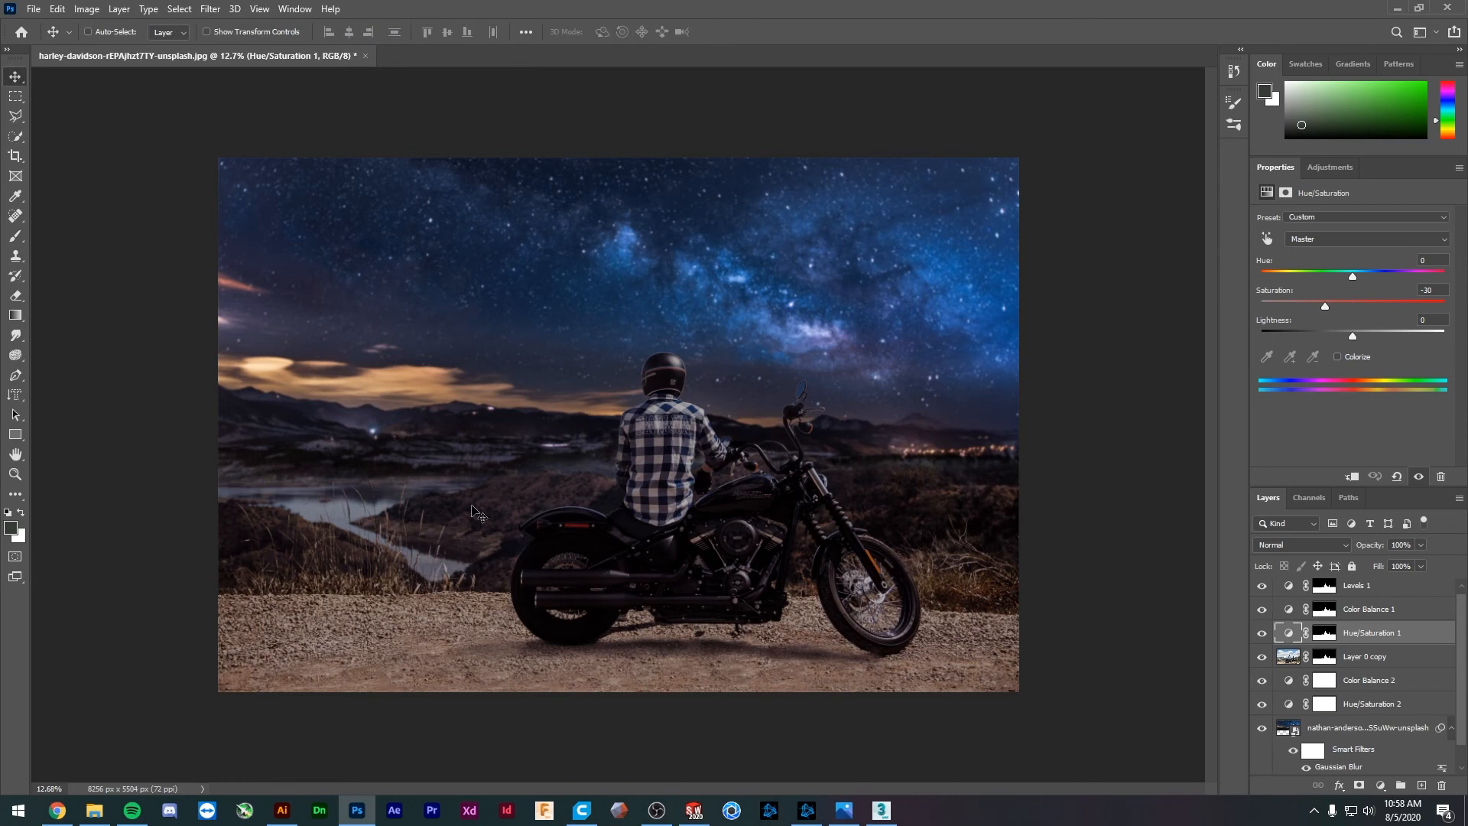
{"action": "scroll", "coordinate": [446, 489], "scroll_direction": "down", "scroll_amount": 2}
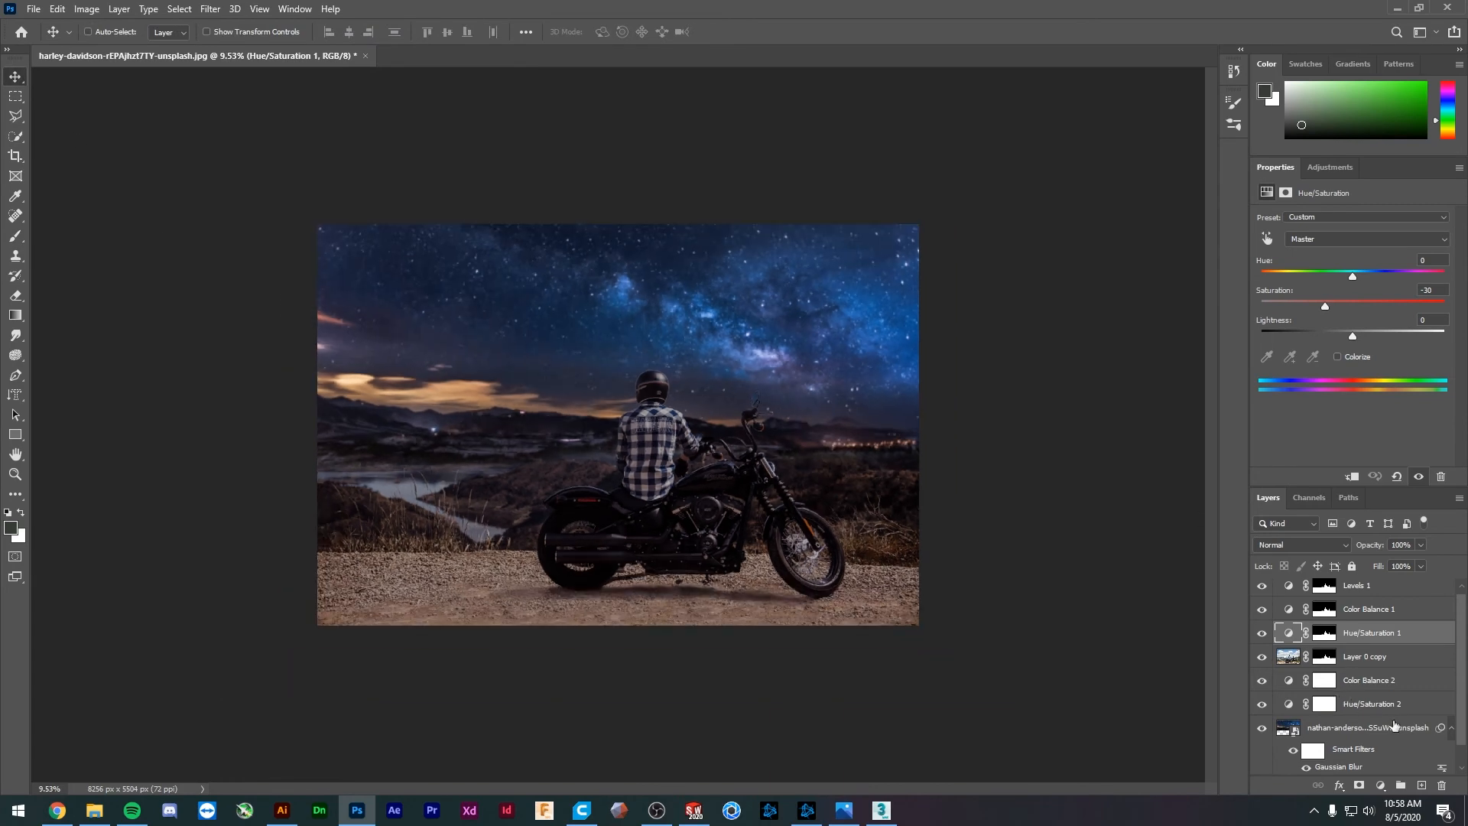
{"action": "scroll", "coordinate": [1393, 725], "scroll_direction": "down", "scroll_amount": 1}
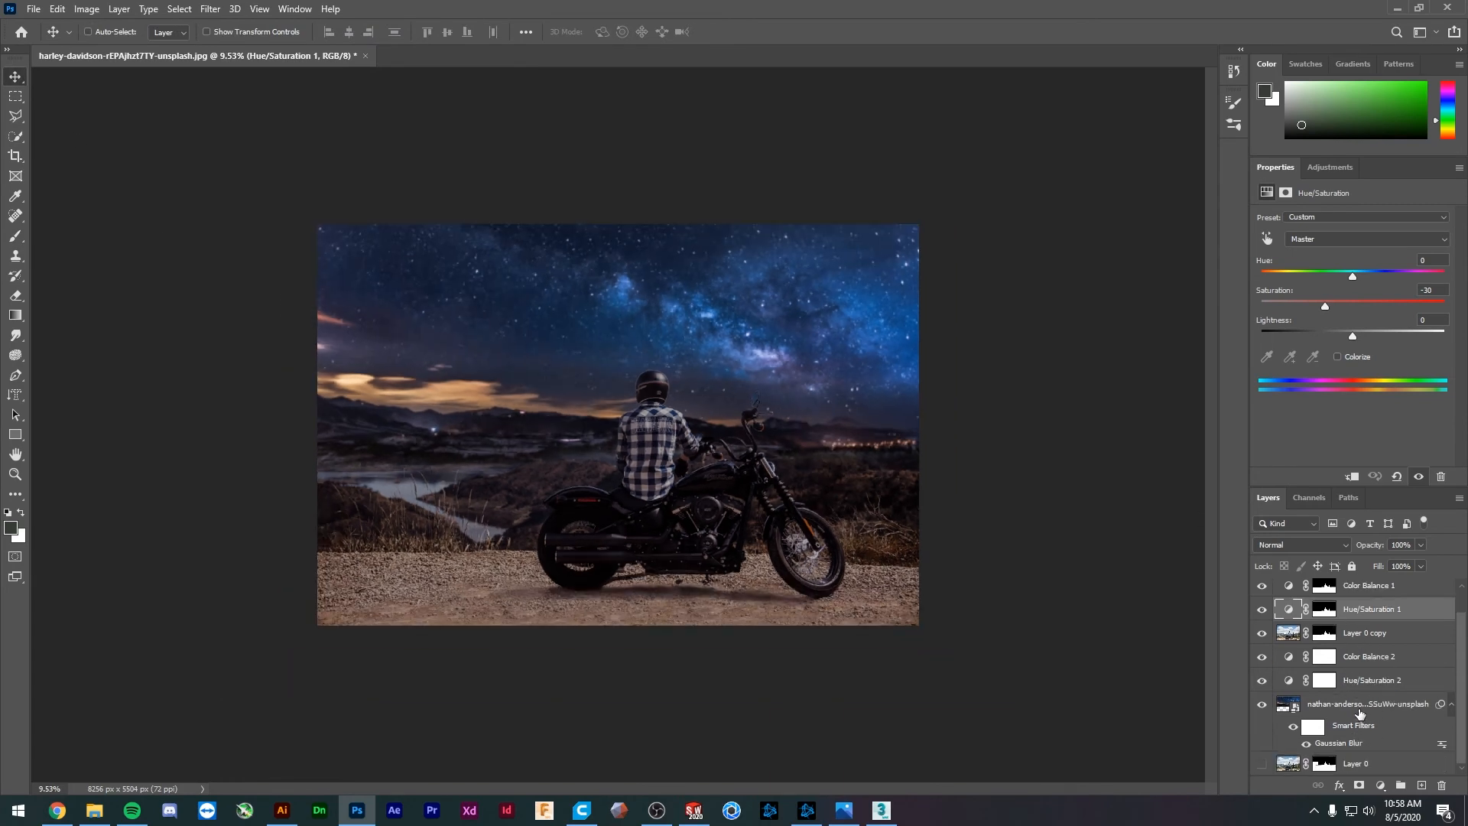
{"action": "left_click", "coordinate": [1335, 679]}
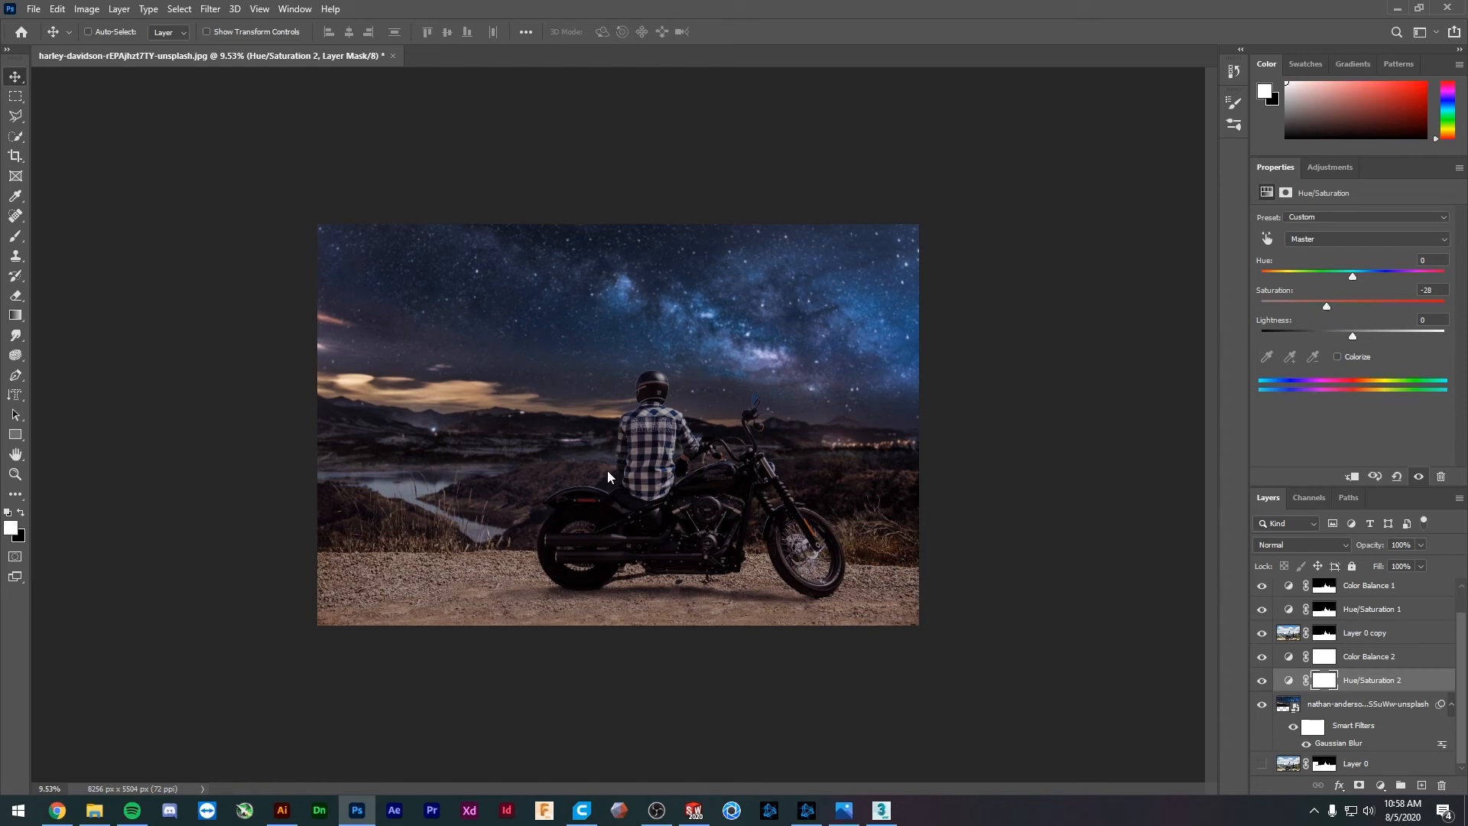
{"action": "key", "text": "ctrl+0"}
{"action": "scroll", "coordinate": [726, 380], "scroll_direction": "down", "scroll_amount": 3}
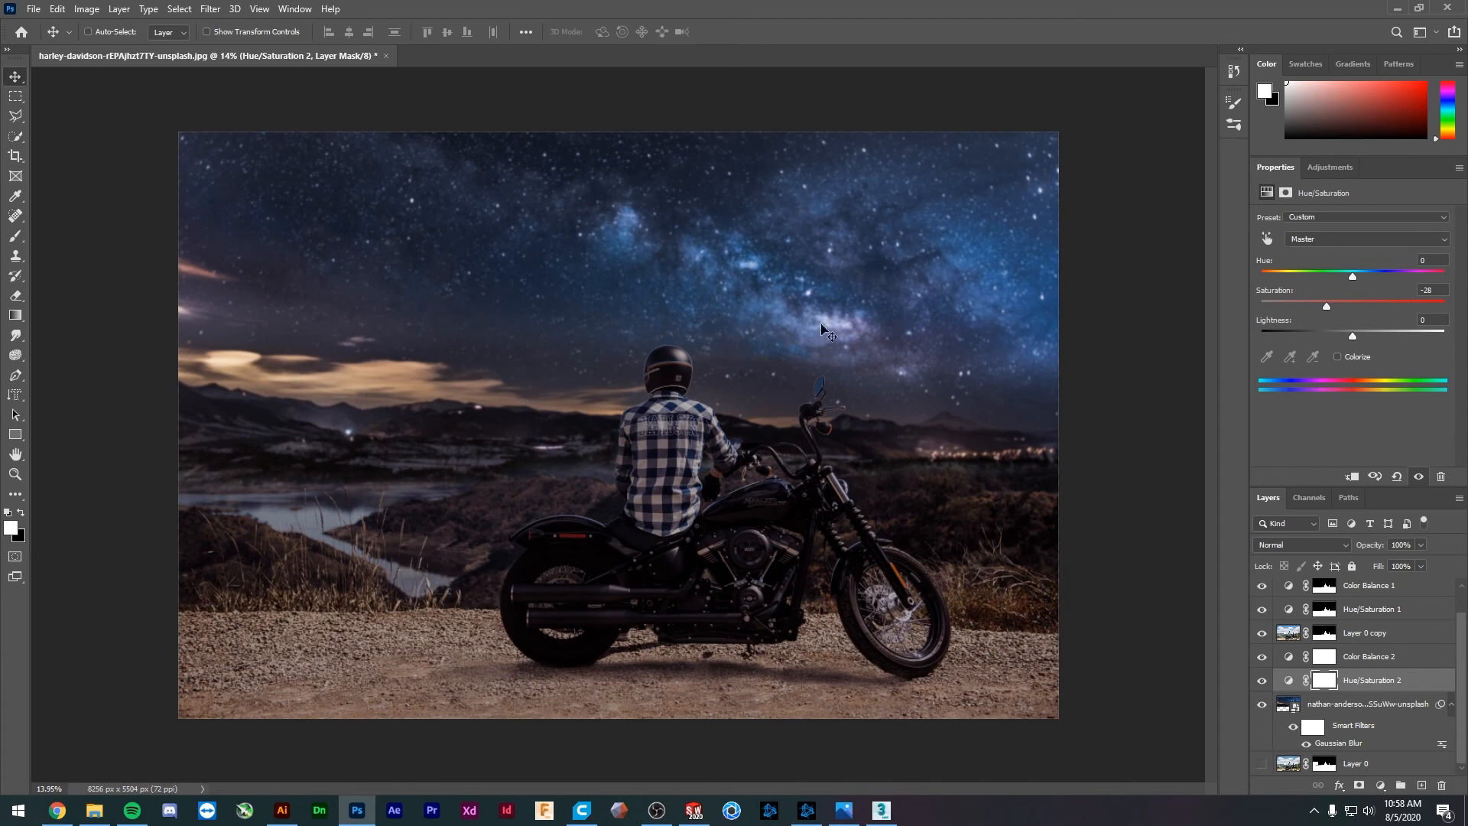
{"action": "left_click", "coordinate": [1300, 705]}
{"action": "key", "text": "ctrl+t"}
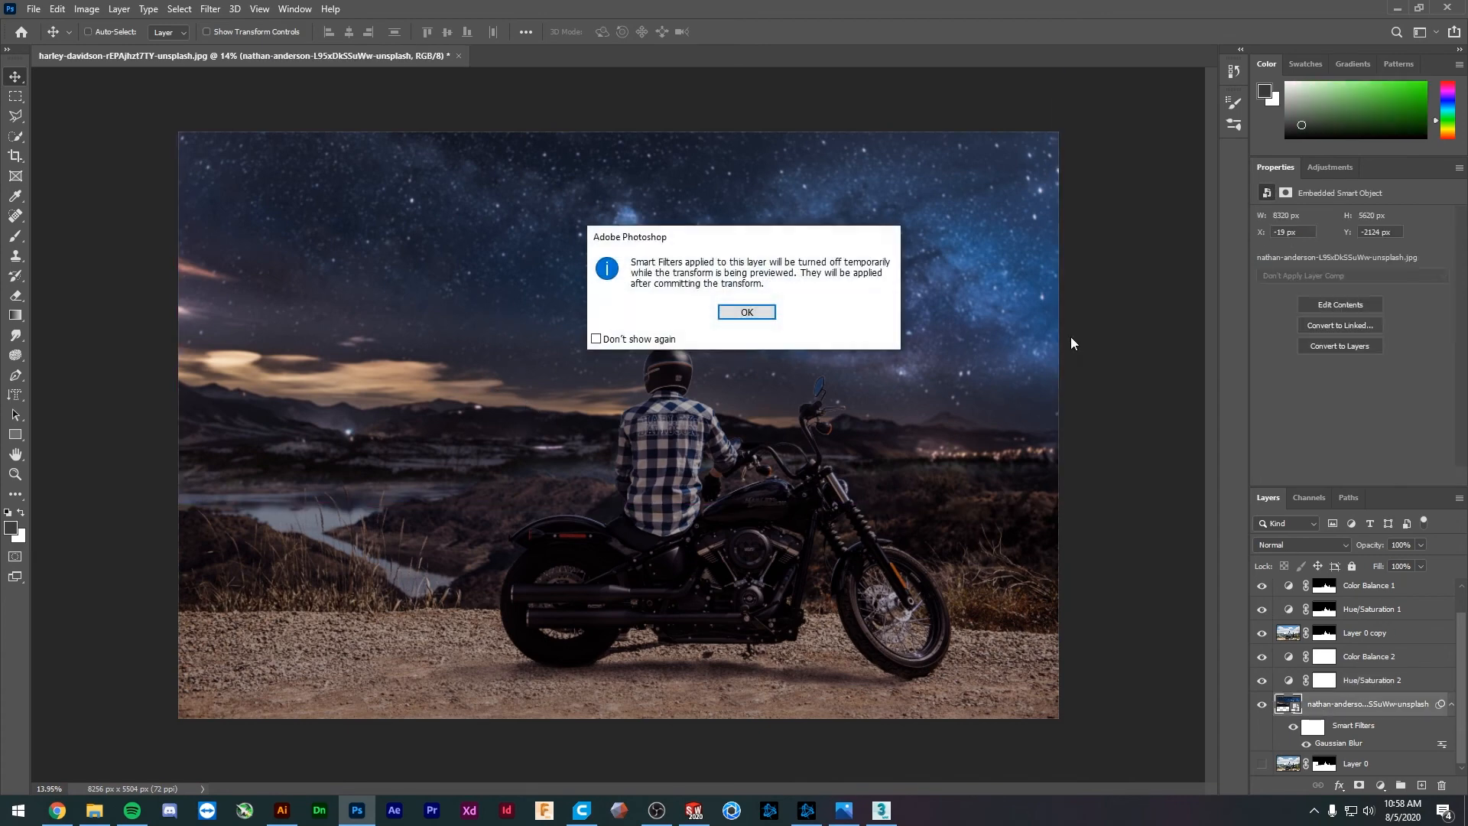
{"action": "left_click", "coordinate": [729, 314]}
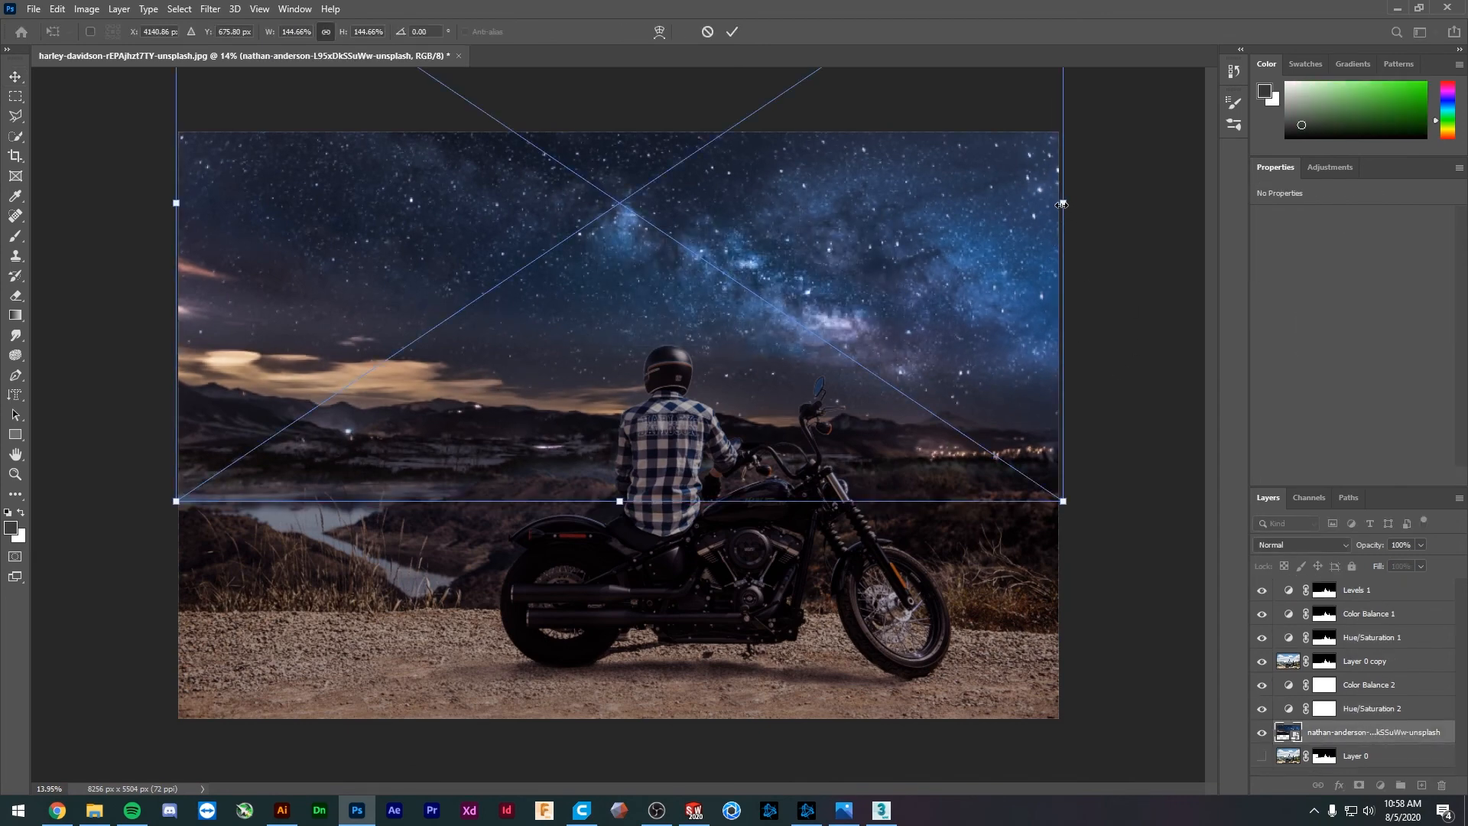
{"action": "key", "text": "Return"}
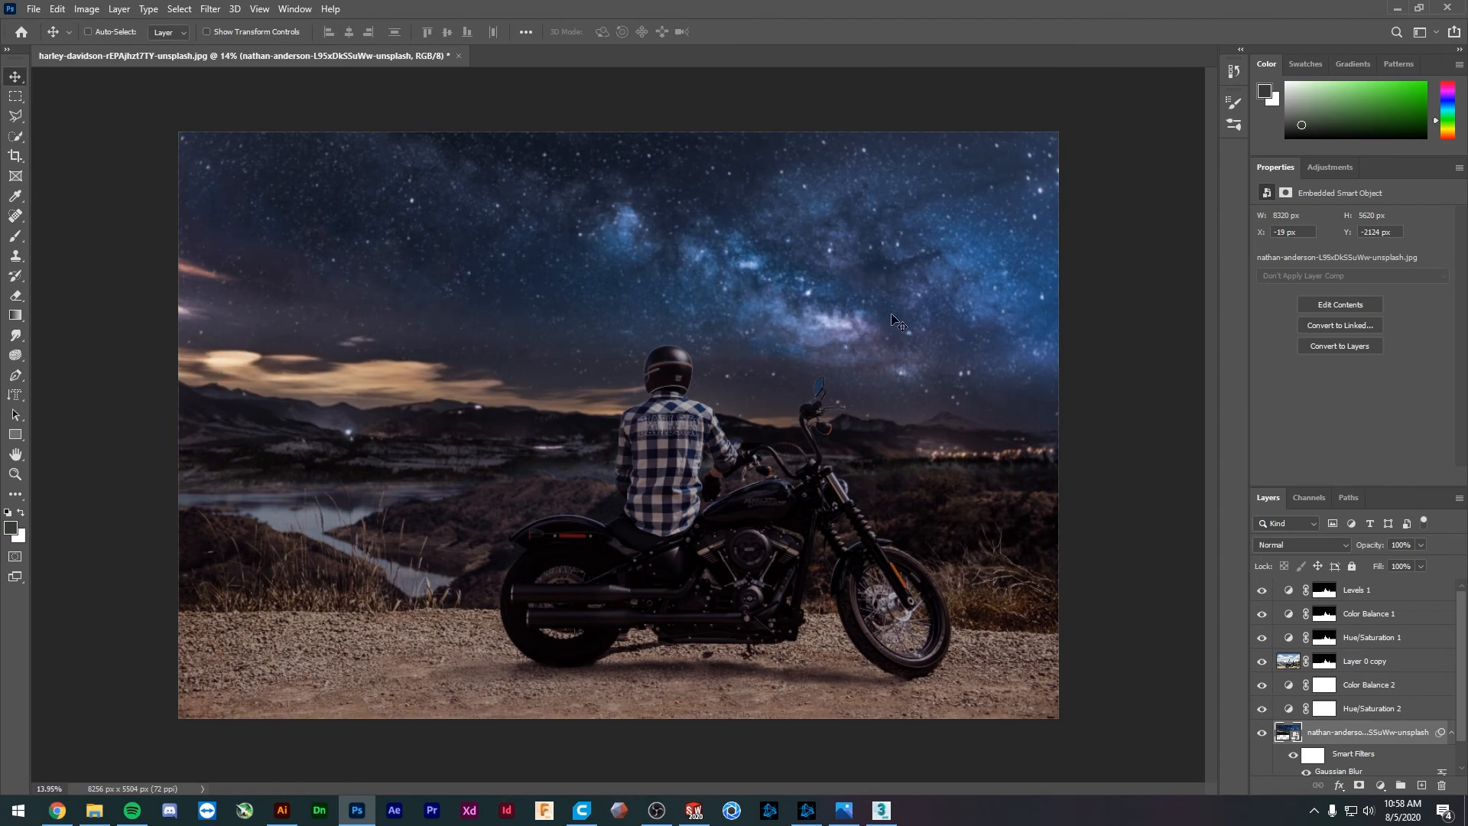
{"action": "key", "text": "ctrl+t"}
{"action": "left_click", "coordinate": [748, 313]}
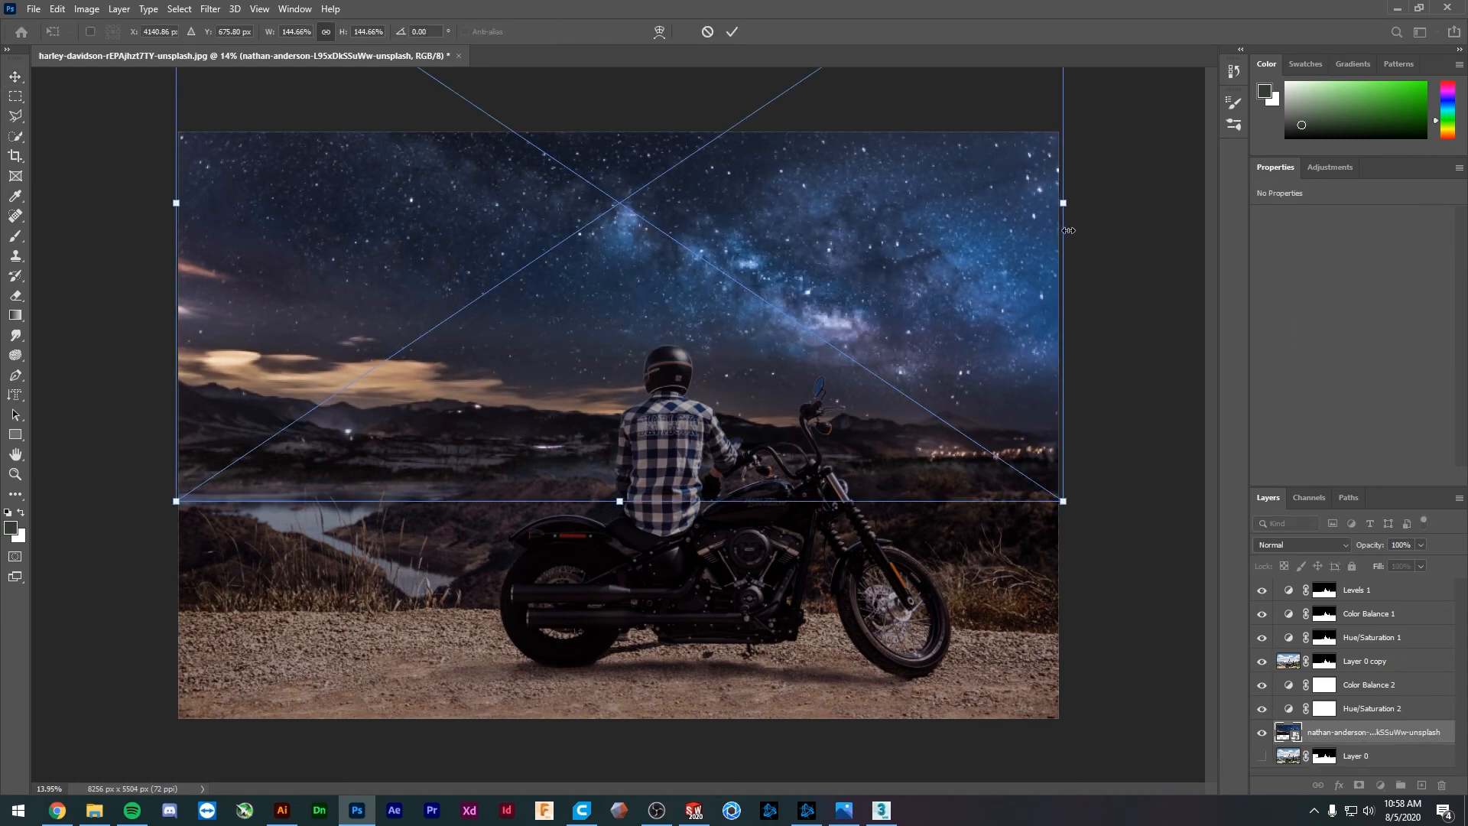
{"action": "left_click_drag", "start_coordinate": [1061, 207], "coordinate": [172, 205]}
{"action": "key", "text": "Escape"}
- Try flipping the night sky layer horizontally and moving it slightly lower behind the foreground
{"action": "key", "text": "ctrl+t"}
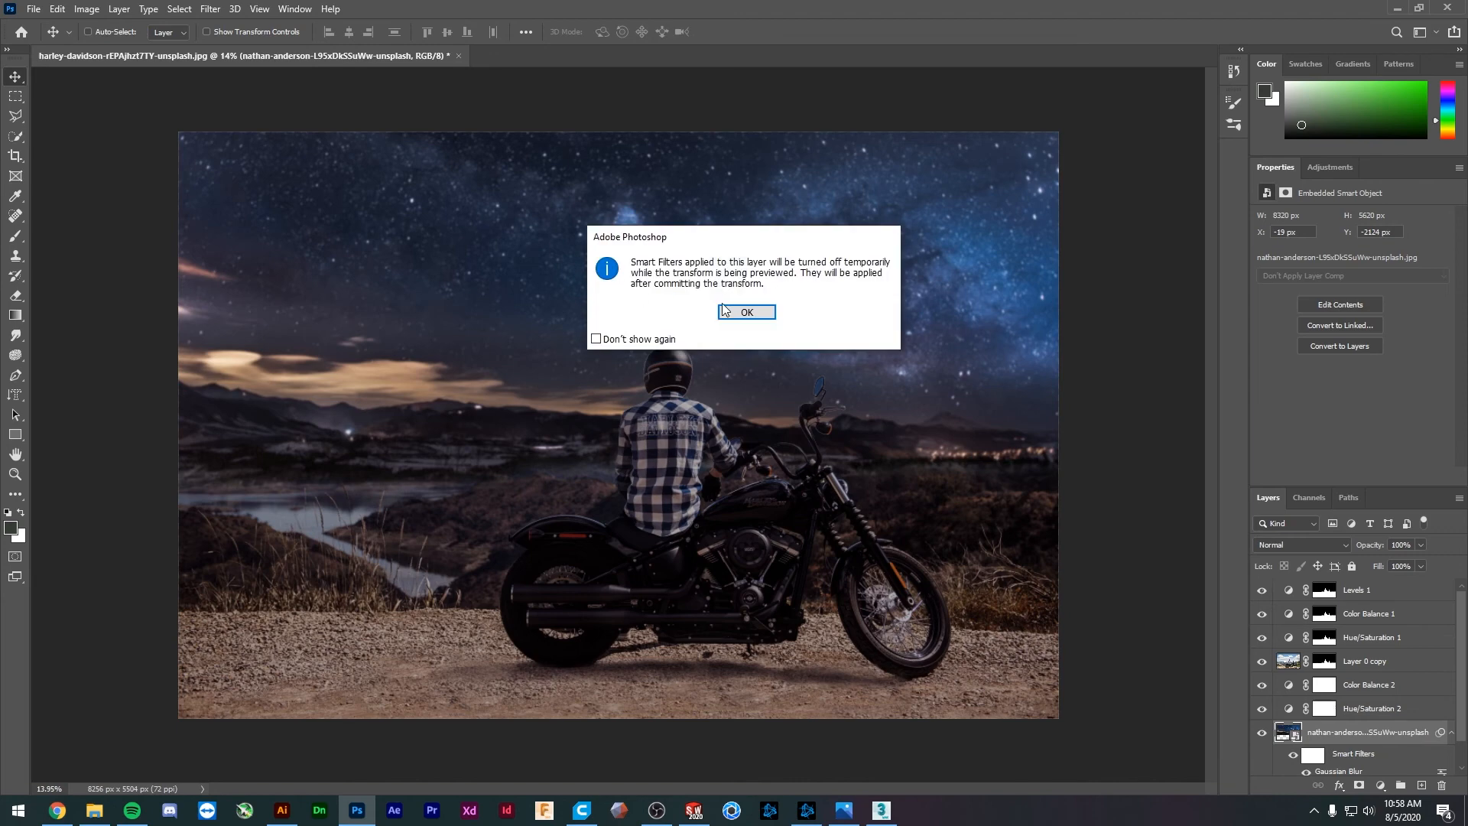
{"action": "left_click", "coordinate": [747, 311]}
{"action": "right_click", "coordinate": [755, 307]}
{"action": "right_click", "coordinate": [755, 308]}
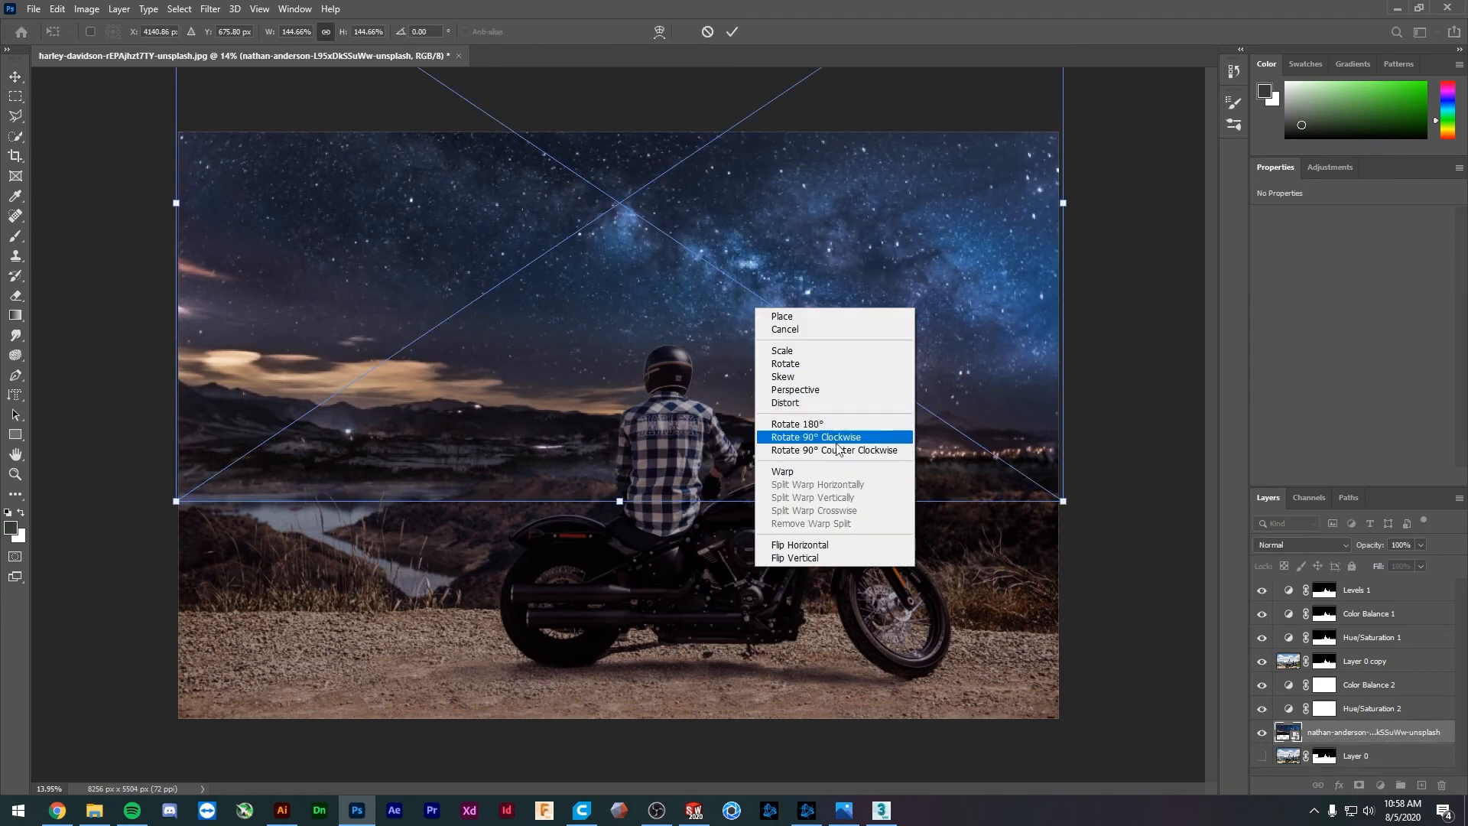
{"action": "left_click", "coordinate": [845, 545]}
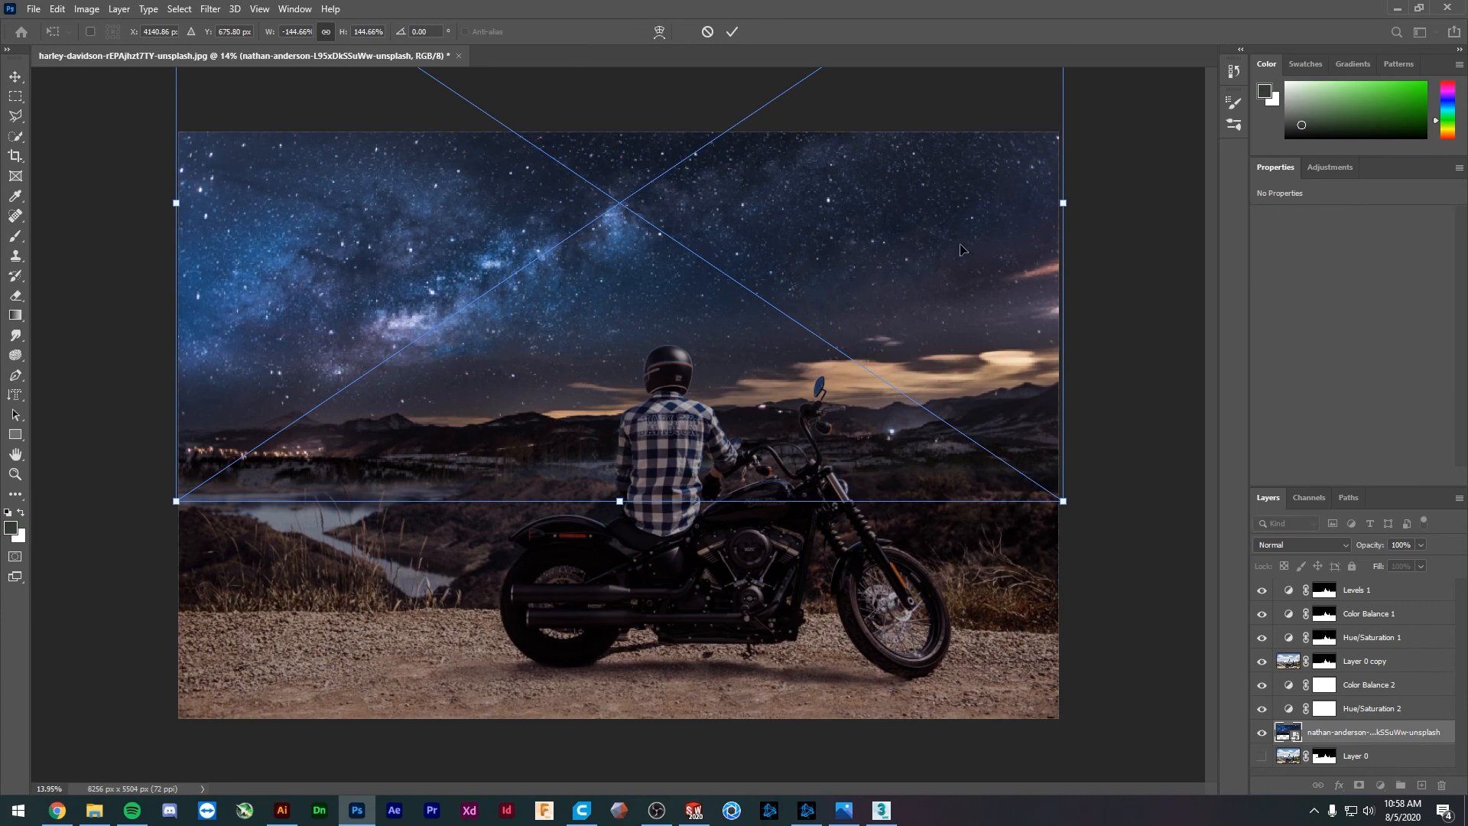
{"action": "left_click_drag", "start_coordinate": [962, 249], "coordinate": [957, 268]}
{"action": "key", "text": "Return"}
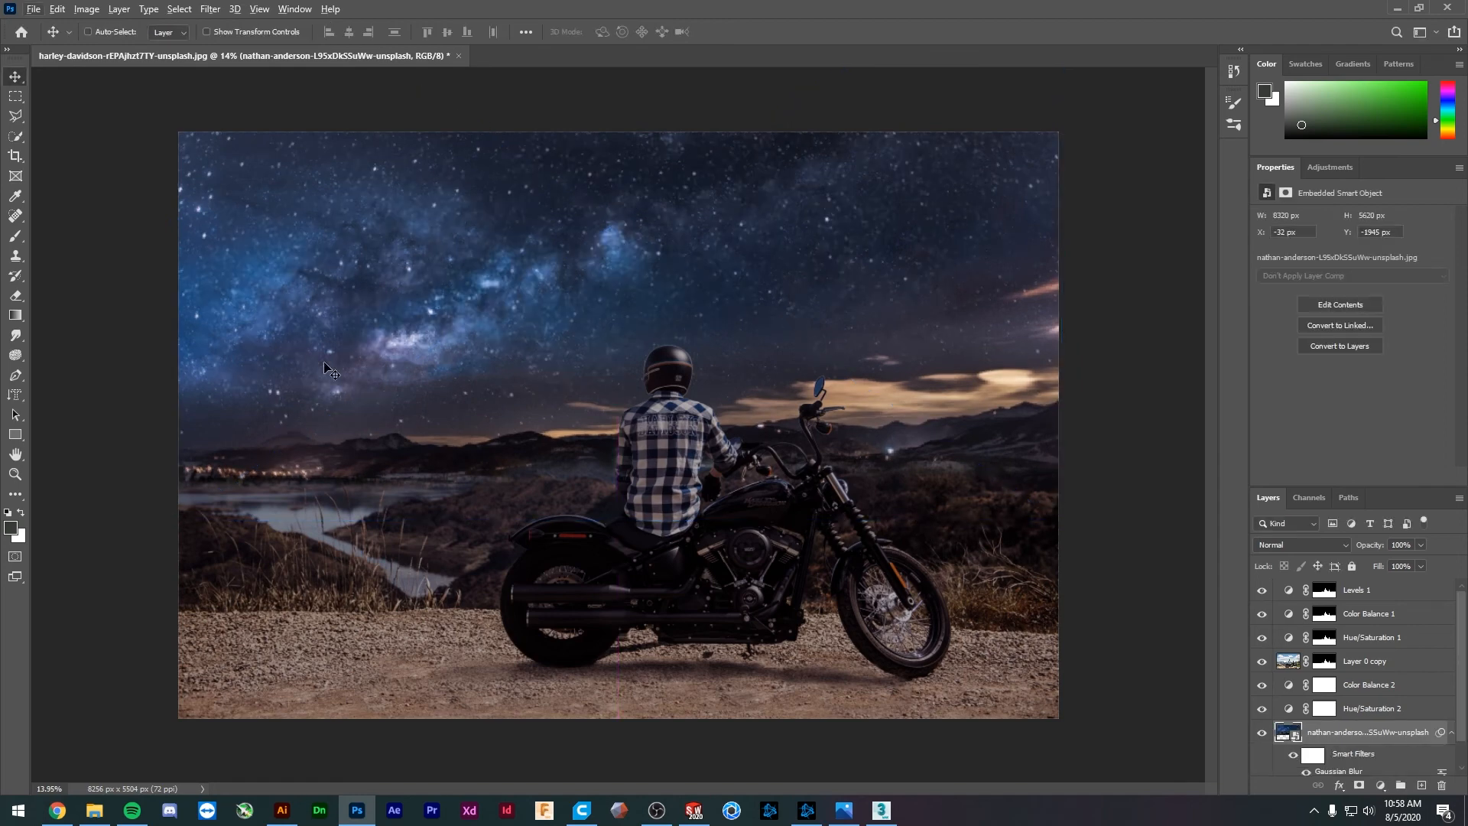
{"action": "scroll", "coordinate": [331, 371], "scroll_direction": "down", "scroll_amount": 5}
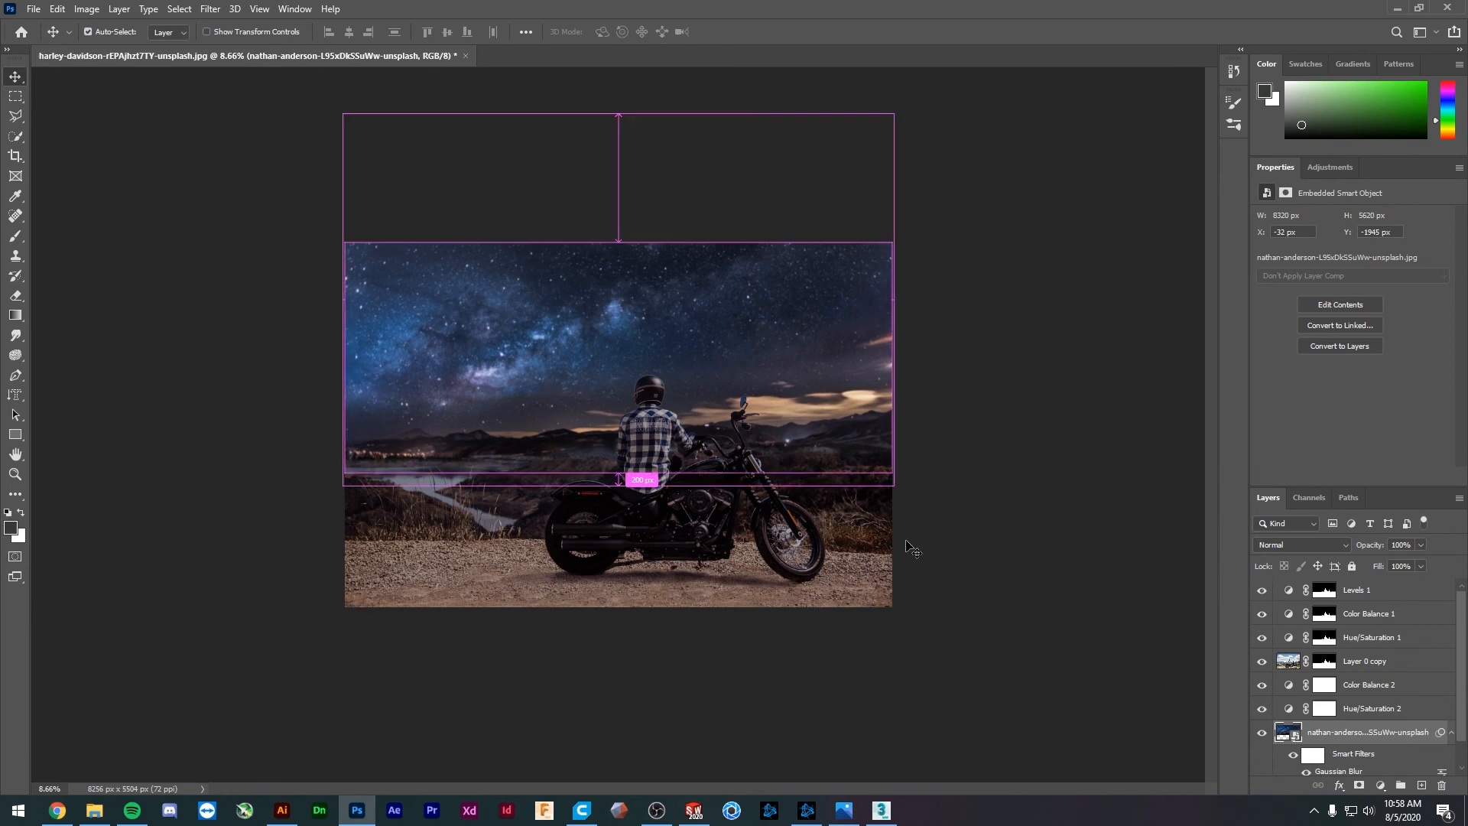
{"action": "key", "text": "ctrl+z"}
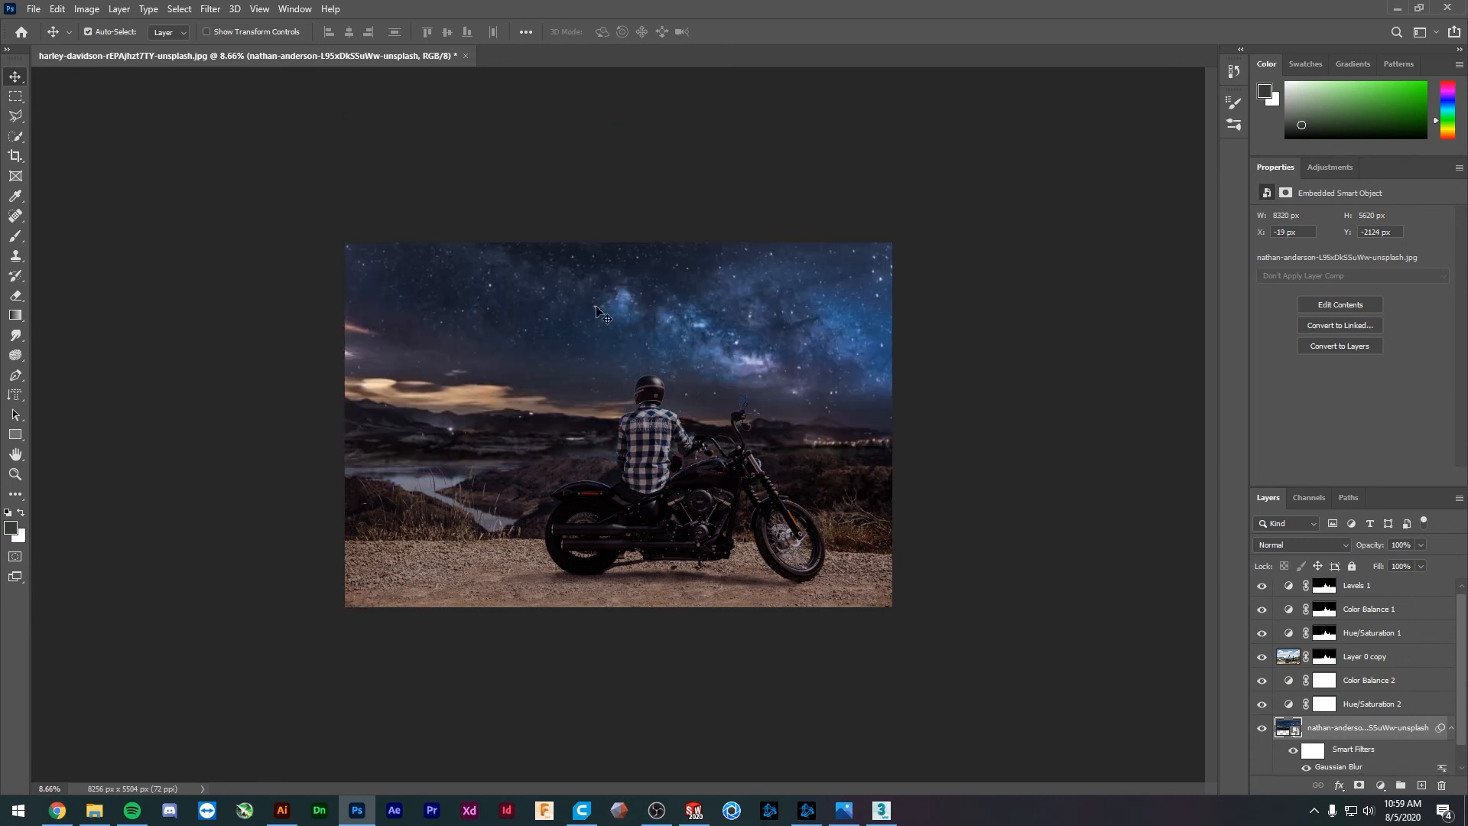
{"action": "scroll", "coordinate": [722, 508], "scroll_direction": "up", "scroll_amount": 2}
{"action": "scroll", "coordinate": [894, 501], "scroll_direction": "up", "scroll_amount": 5}
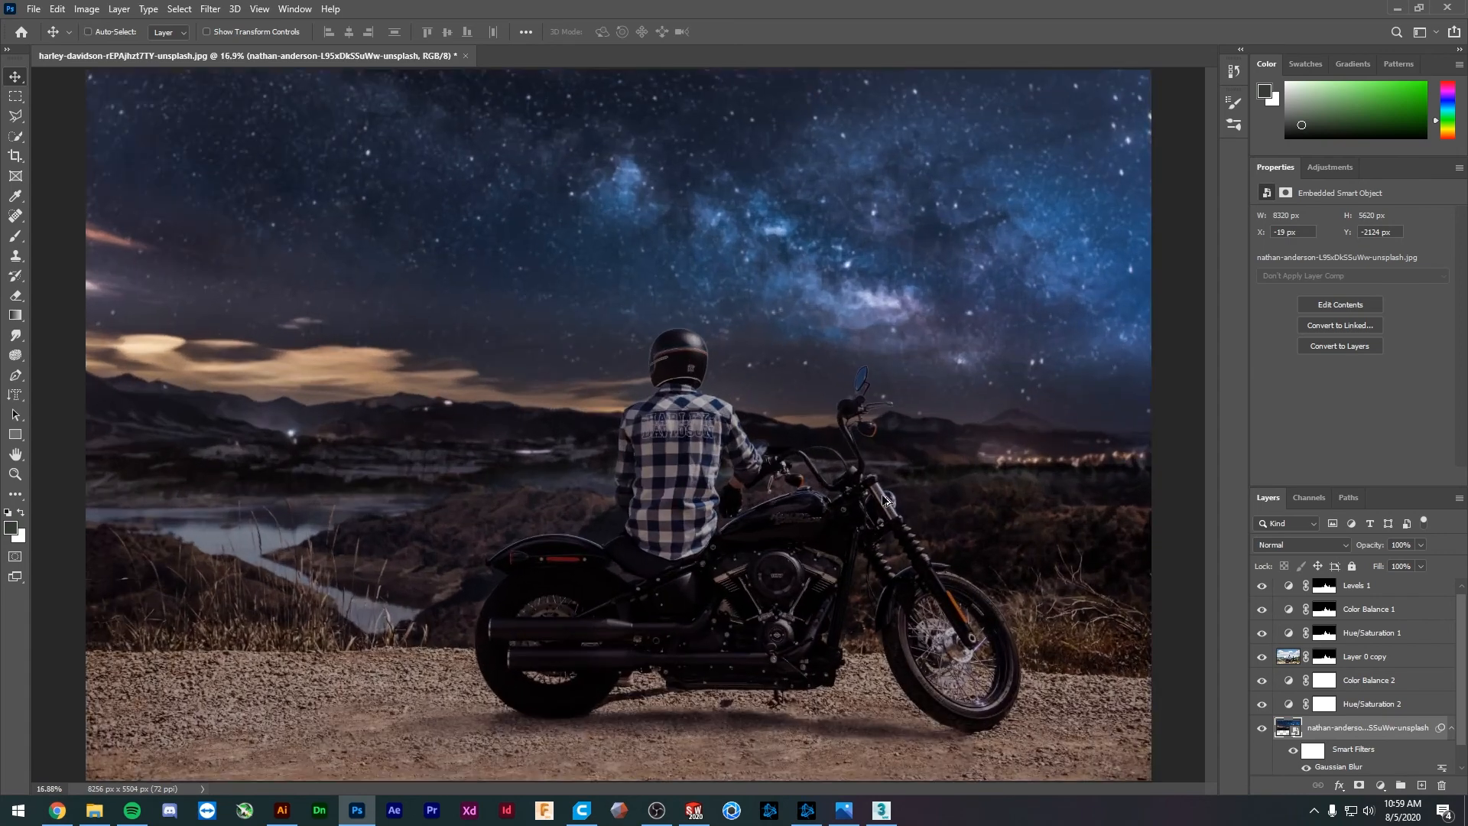
{"action": "scroll", "coordinate": [872, 506], "scroll_direction": "down", "scroll_amount": 5}
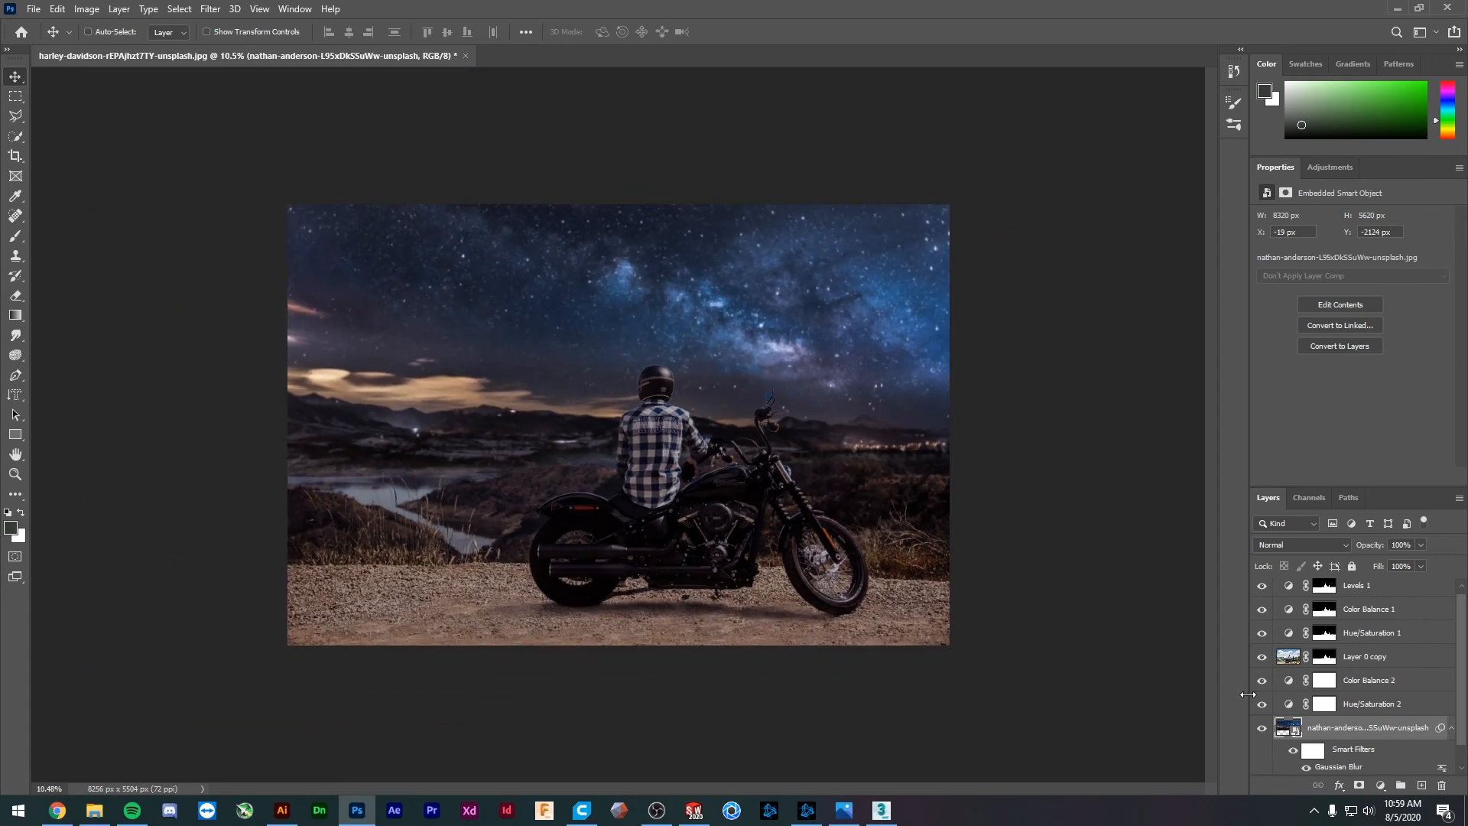
{"action": "scroll", "coordinate": [1287, 732], "scroll_direction": "down", "scroll_amount": 1}
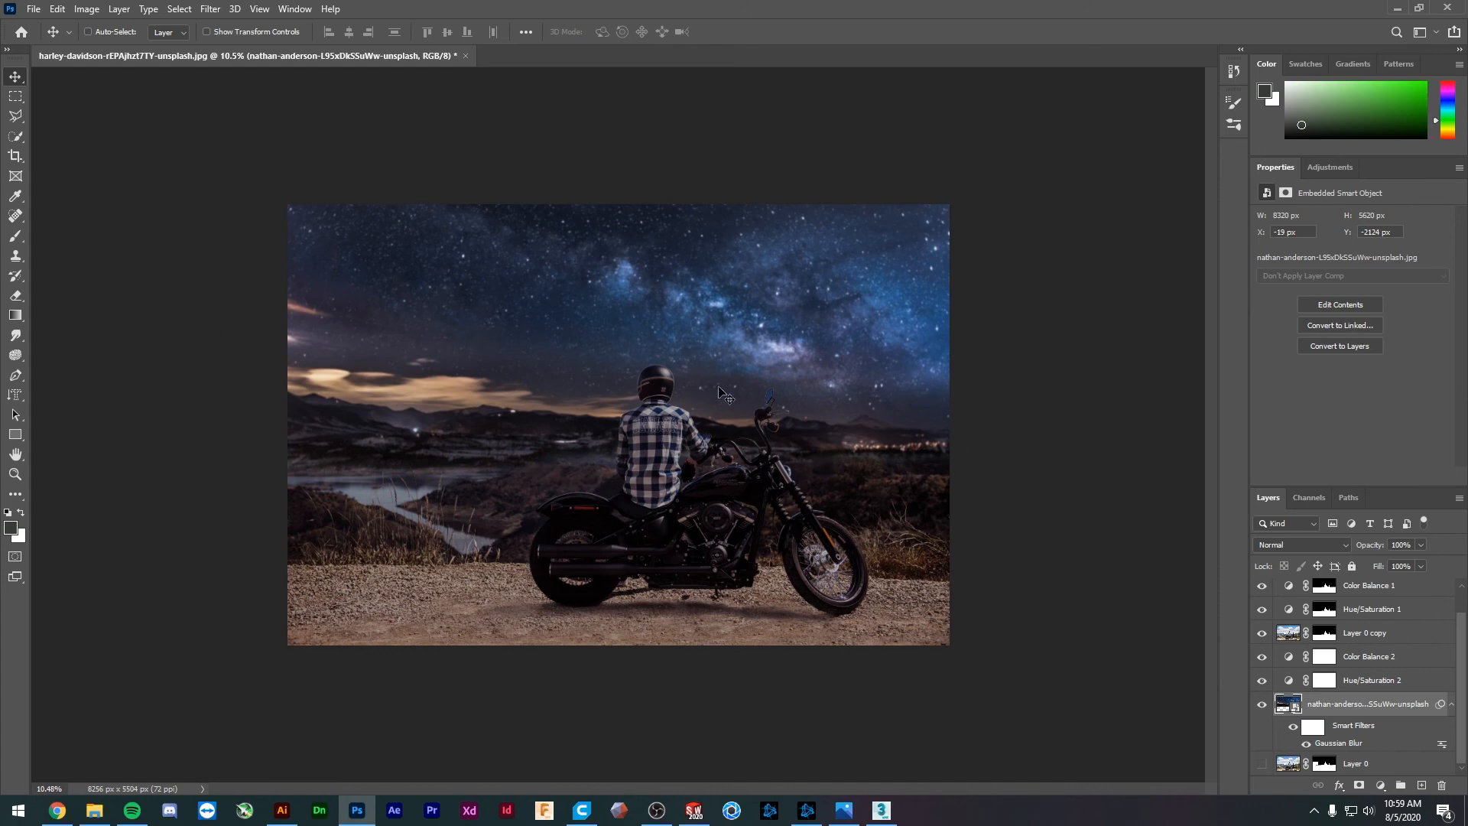
{"action": "left_click_drag", "start_coordinate": [719, 392], "coordinate": [581, 338]}
- Group all layers from Levels 1 down to the night sky smart object, leaving Layer 0 outside the group
{"action": "scroll", "coordinate": [1349, 697], "scroll_direction": "up", "scroll_amount": 1}
{"action": "left_click", "coordinate": [1380, 589]}
{"action": "scroll", "coordinate": [1362, 684], "scroll_direction": "down", "scroll_amount": 1}
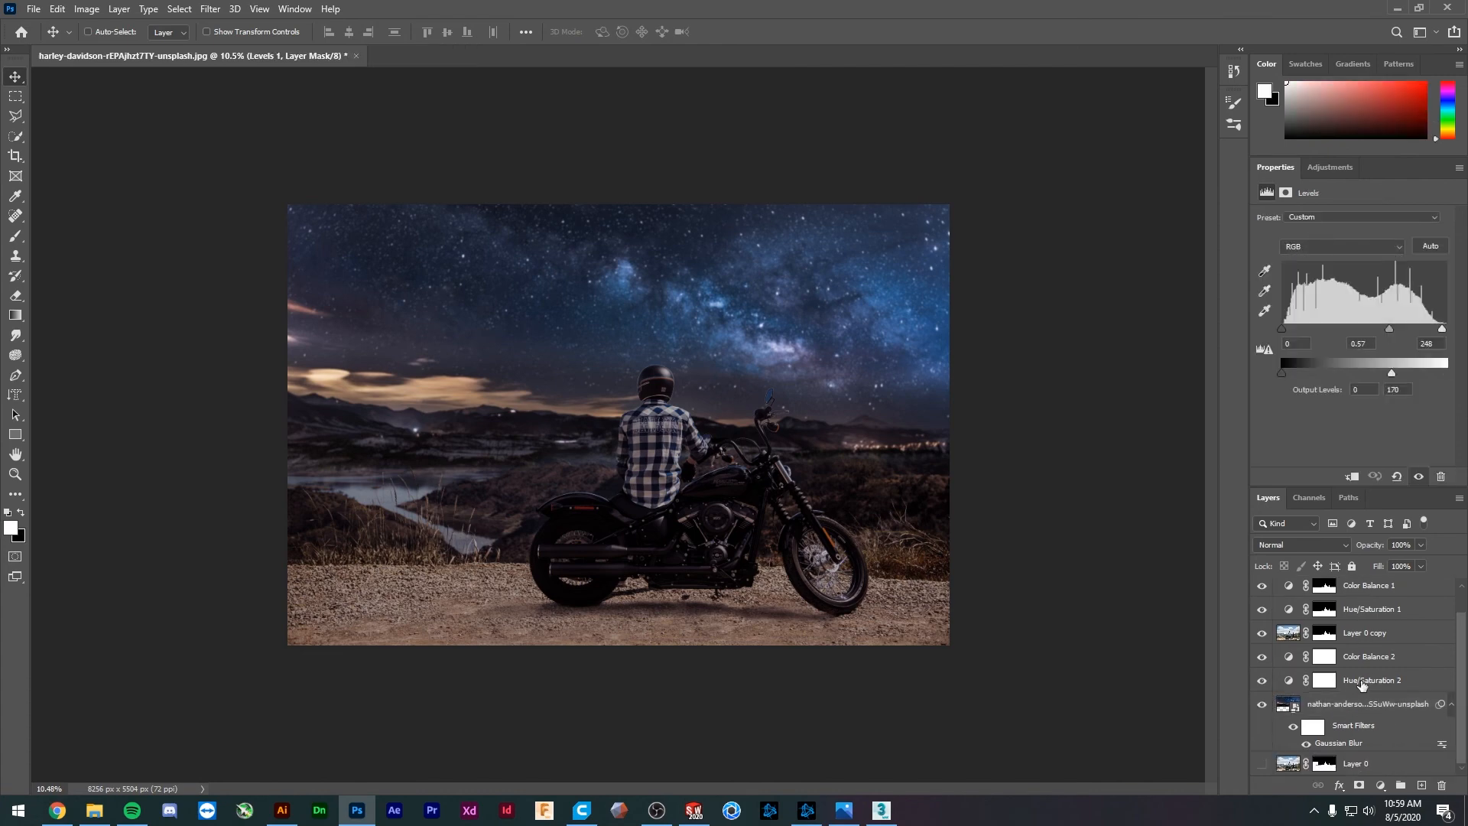
{"action": "left_click", "coordinate": [1338, 708], "text": "shift"}
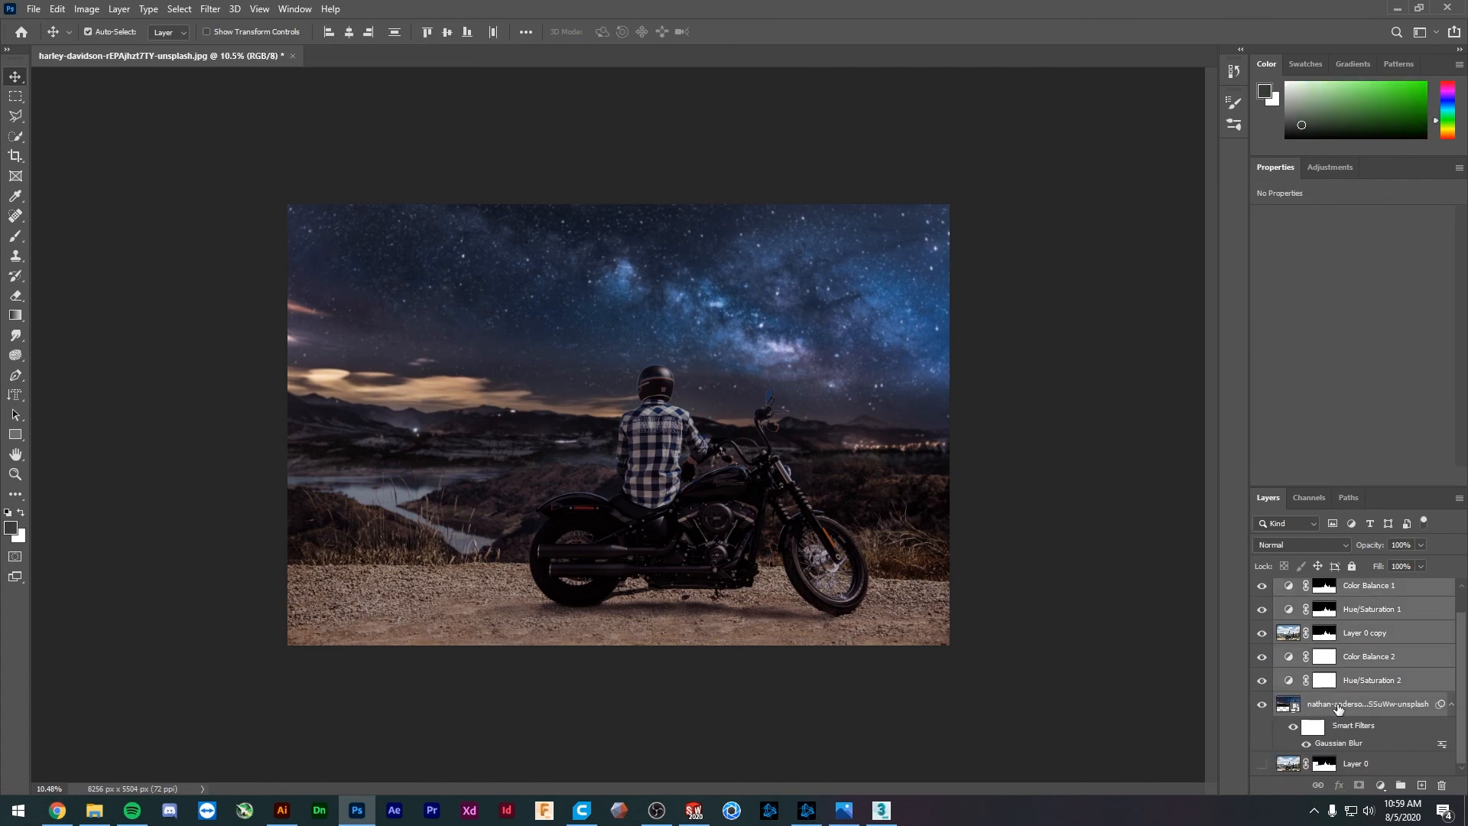
{"action": "key", "text": "ctrl+g"}
{"action": "left_click", "coordinate": [1366, 739]}
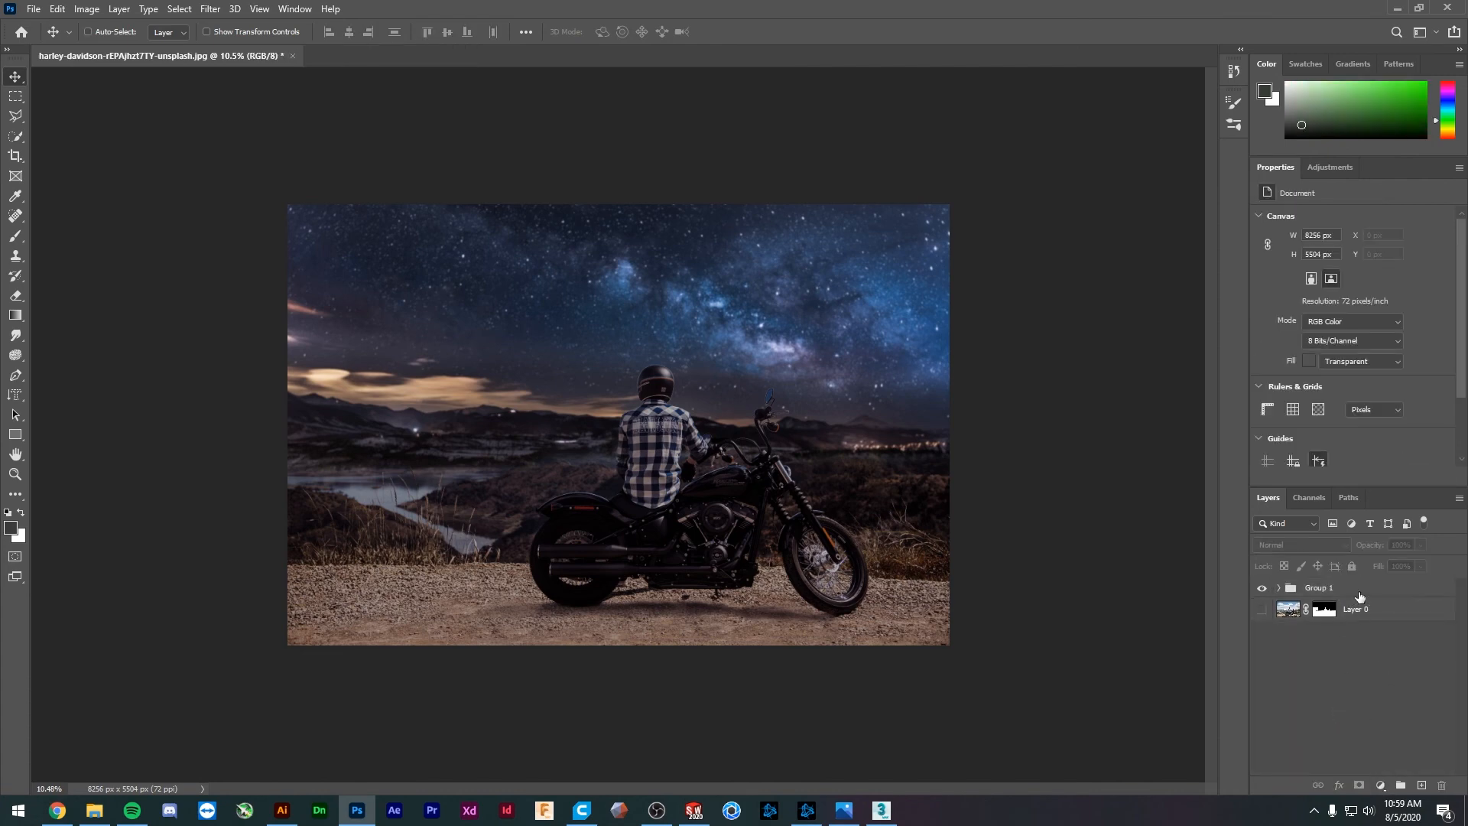
- Add a Gradient Map adjustment above Group 1
{"action": "left_click", "coordinate": [1359, 596]}
{"action": "left_click", "coordinate": [1380, 785]}
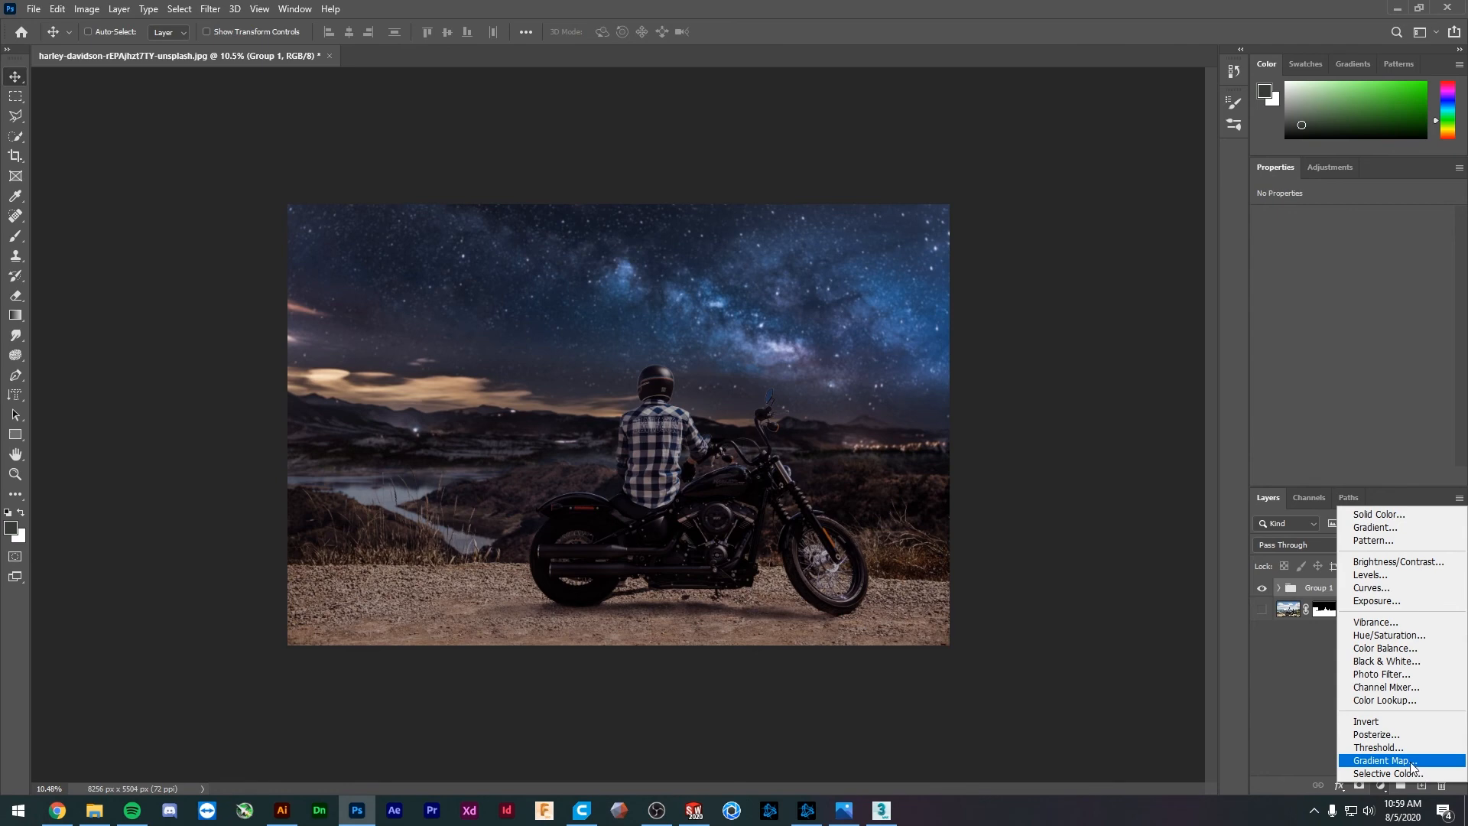
{"action": "left_click", "coordinate": [1379, 760]}
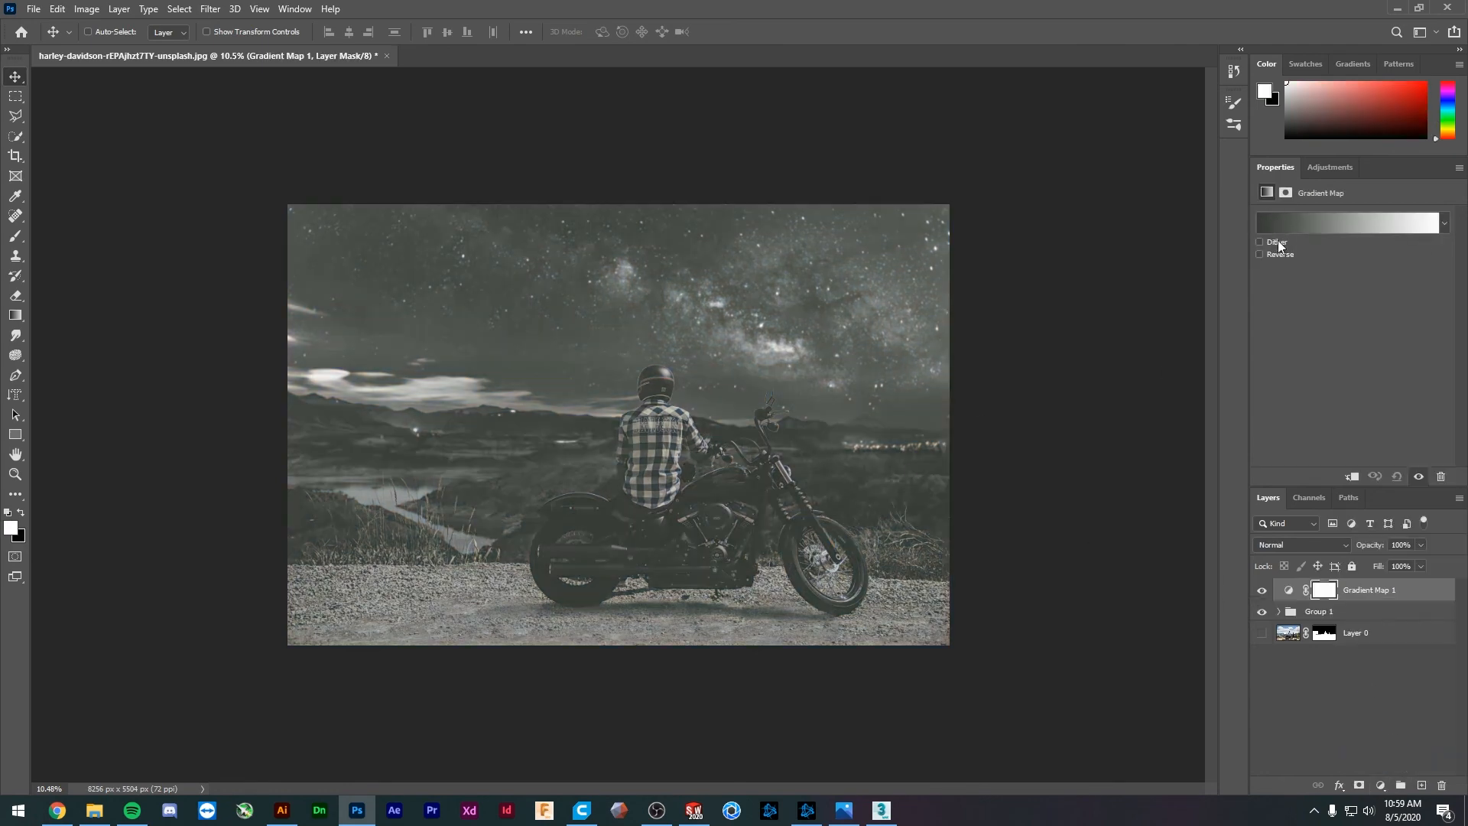
{"action": "left_click", "coordinate": [1289, 591]}
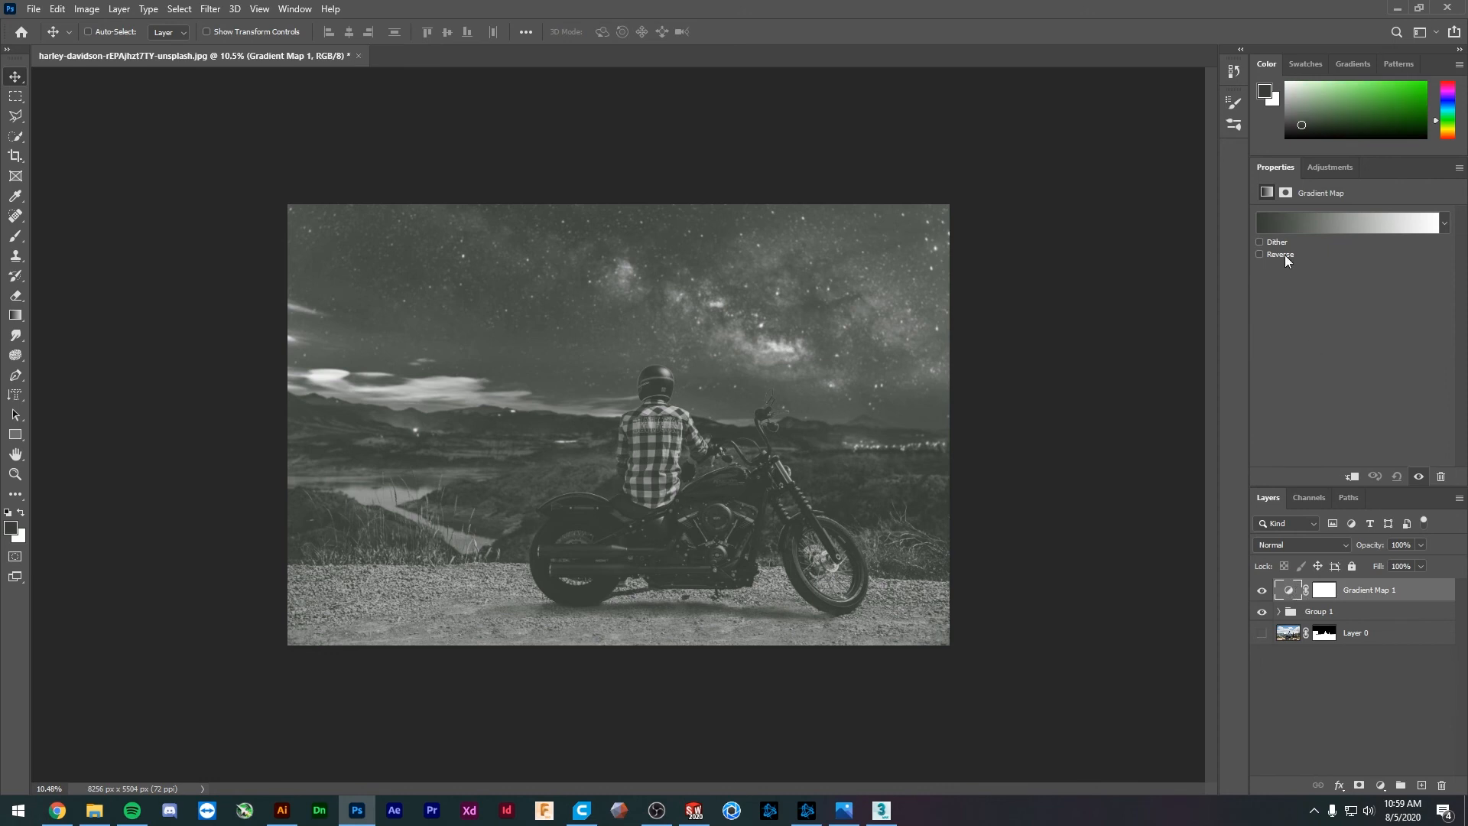
- Edit the Gradient Map's gradient and set its starting color stop to the cyan blue 00a6b5
{"action": "left_click", "coordinate": [1314, 222]}
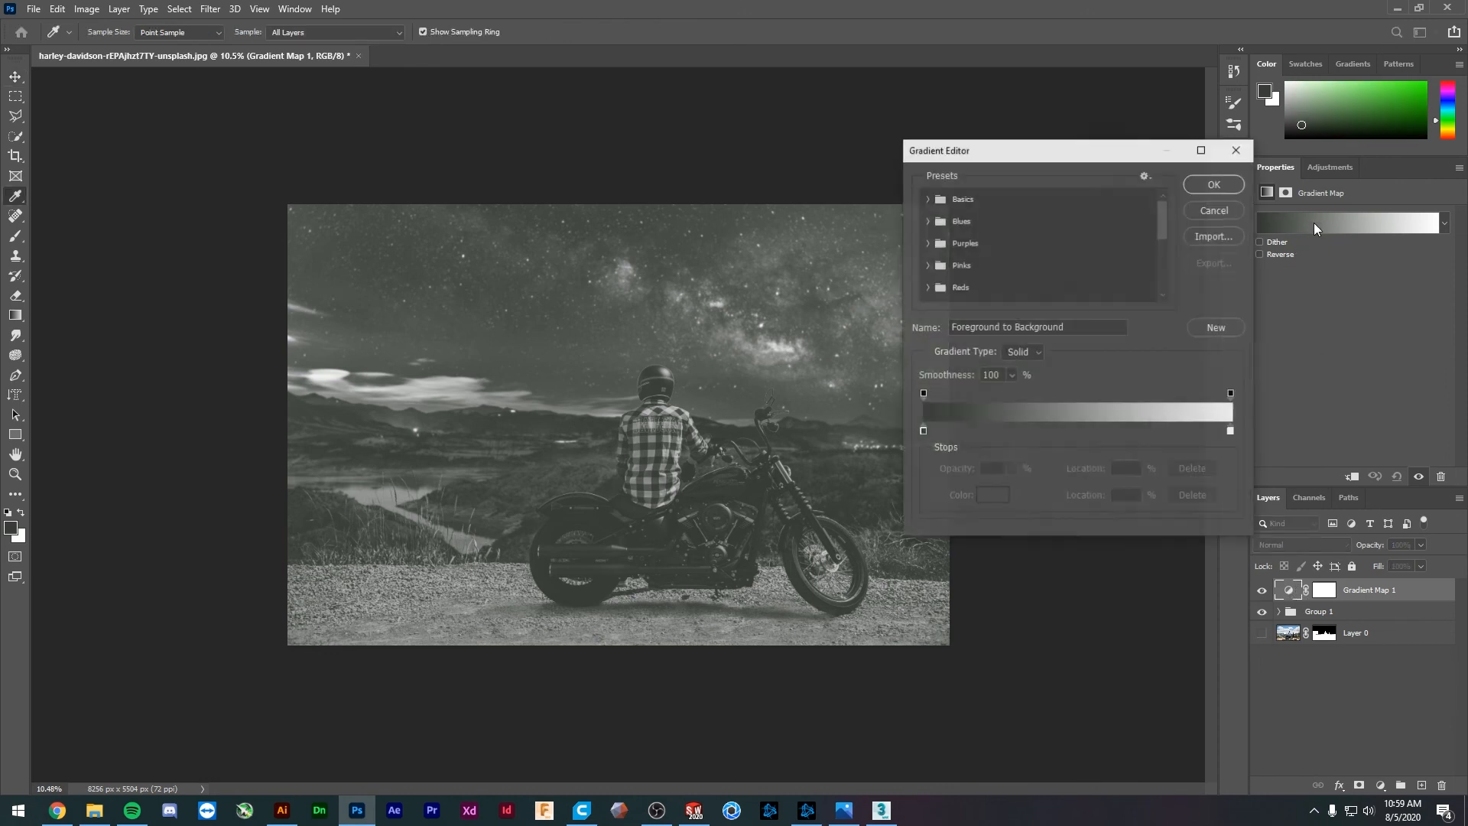
{"action": "double_click", "coordinate": [922, 432]}
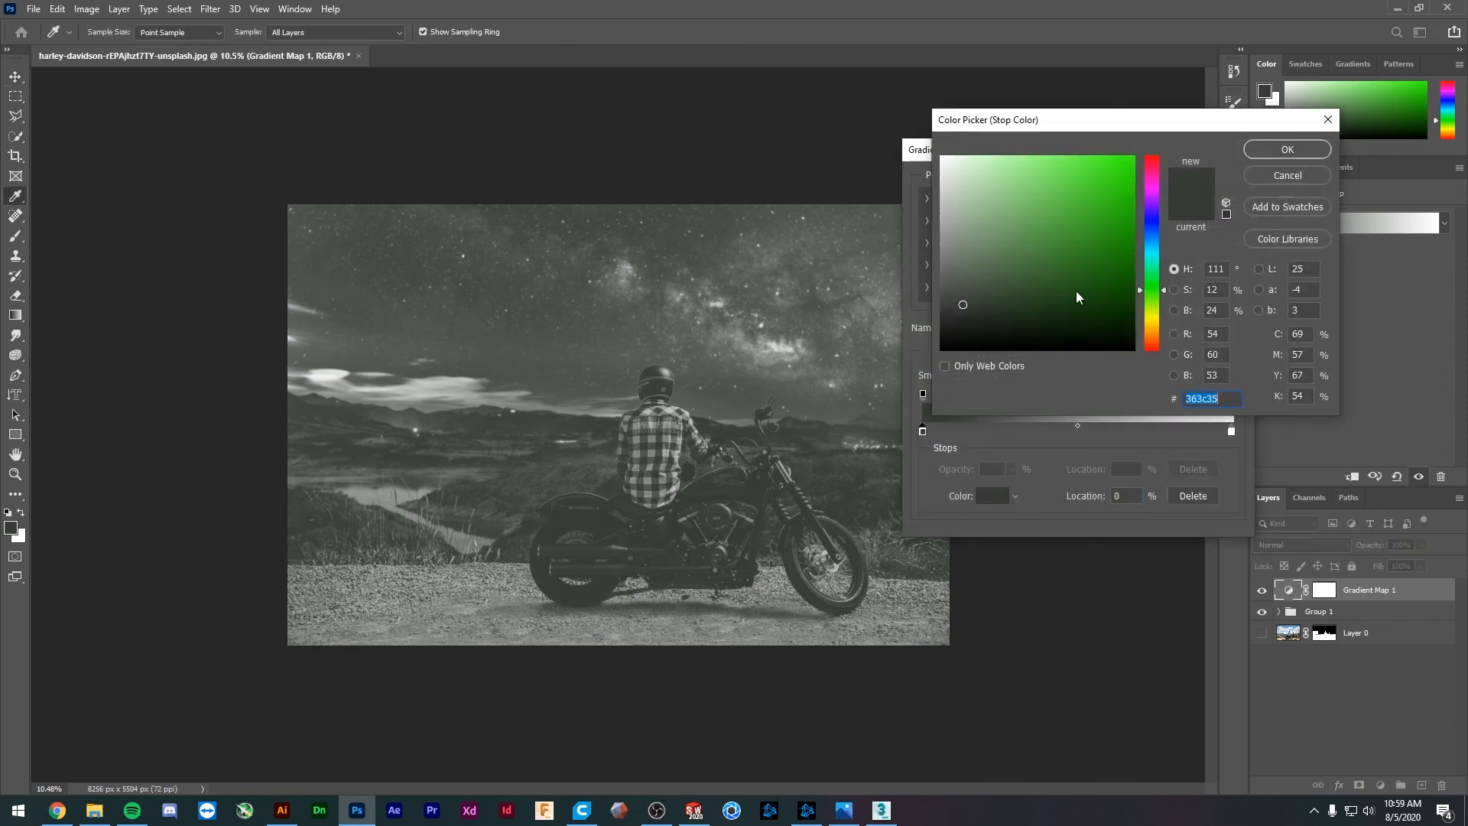
{"action": "mouse_move", "coordinate": [1075, 297]}
{"action": "left_mouse_down"}
{"action": "mouse_move", "coordinate": [1101, 293]}
{"action": "mouse_move", "coordinate": [1117, 223]}
{"action": "mouse_move", "coordinate": [1123, 273]}
{"action": "mouse_move", "coordinate": [1146, 230]}
{"action": "mouse_move", "coordinate": [1173, 238]}
{"action": "left_mouse_up"}
{"action": "mouse_move", "coordinate": [1163, 289]}
{"action": "left_mouse_down"}
{"action": "mouse_move", "coordinate": [1137, 193]}
{"action": "mouse_move", "coordinate": [1133, 212]}
{"action": "left_mouse_up"}
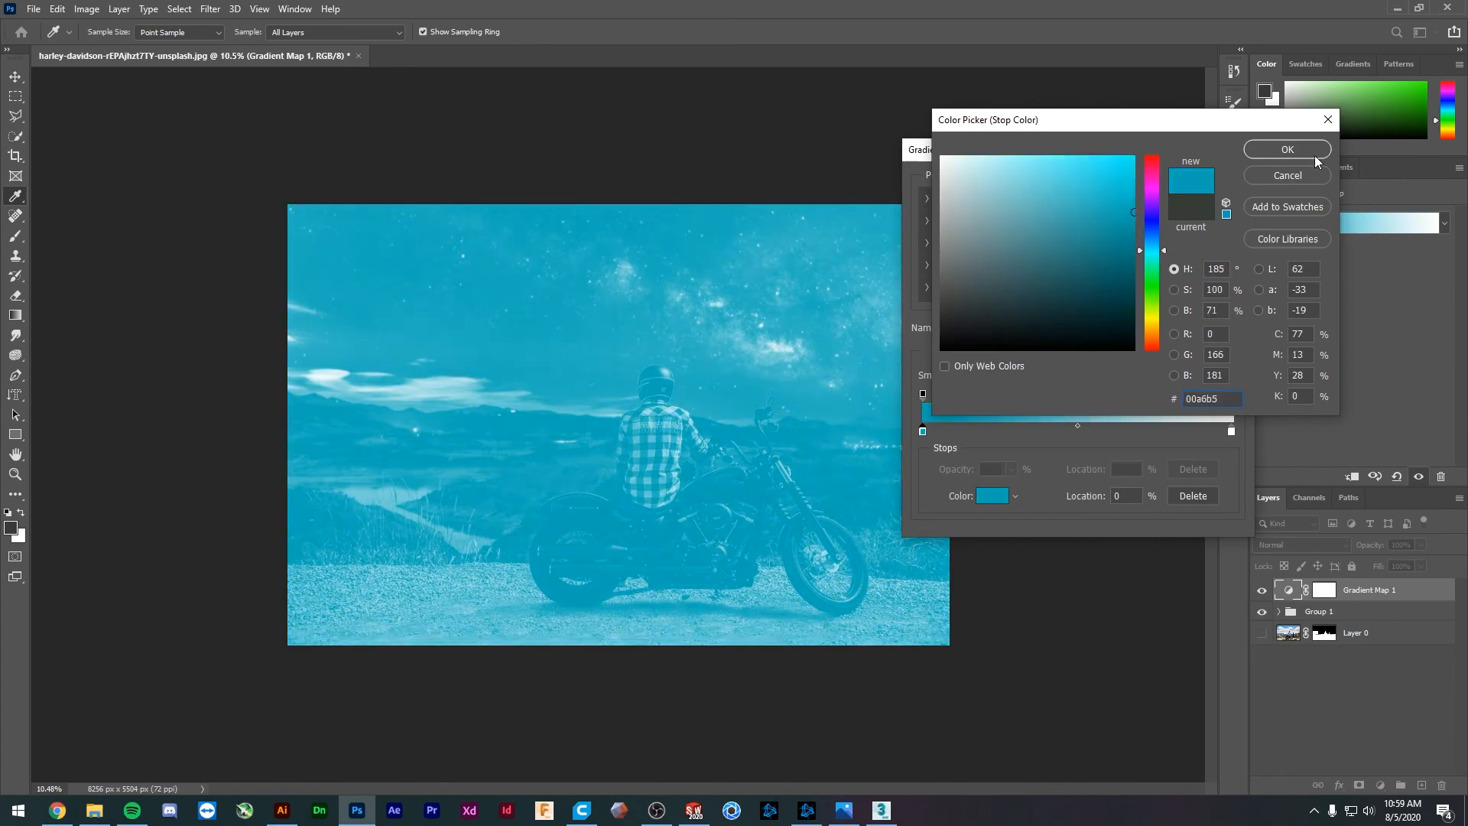
{"action": "left_click", "coordinate": [1313, 155]}
- Set the gradient's end color stop to the dark teal 0c3229
{"action": "double_click", "coordinate": [1229, 429]}
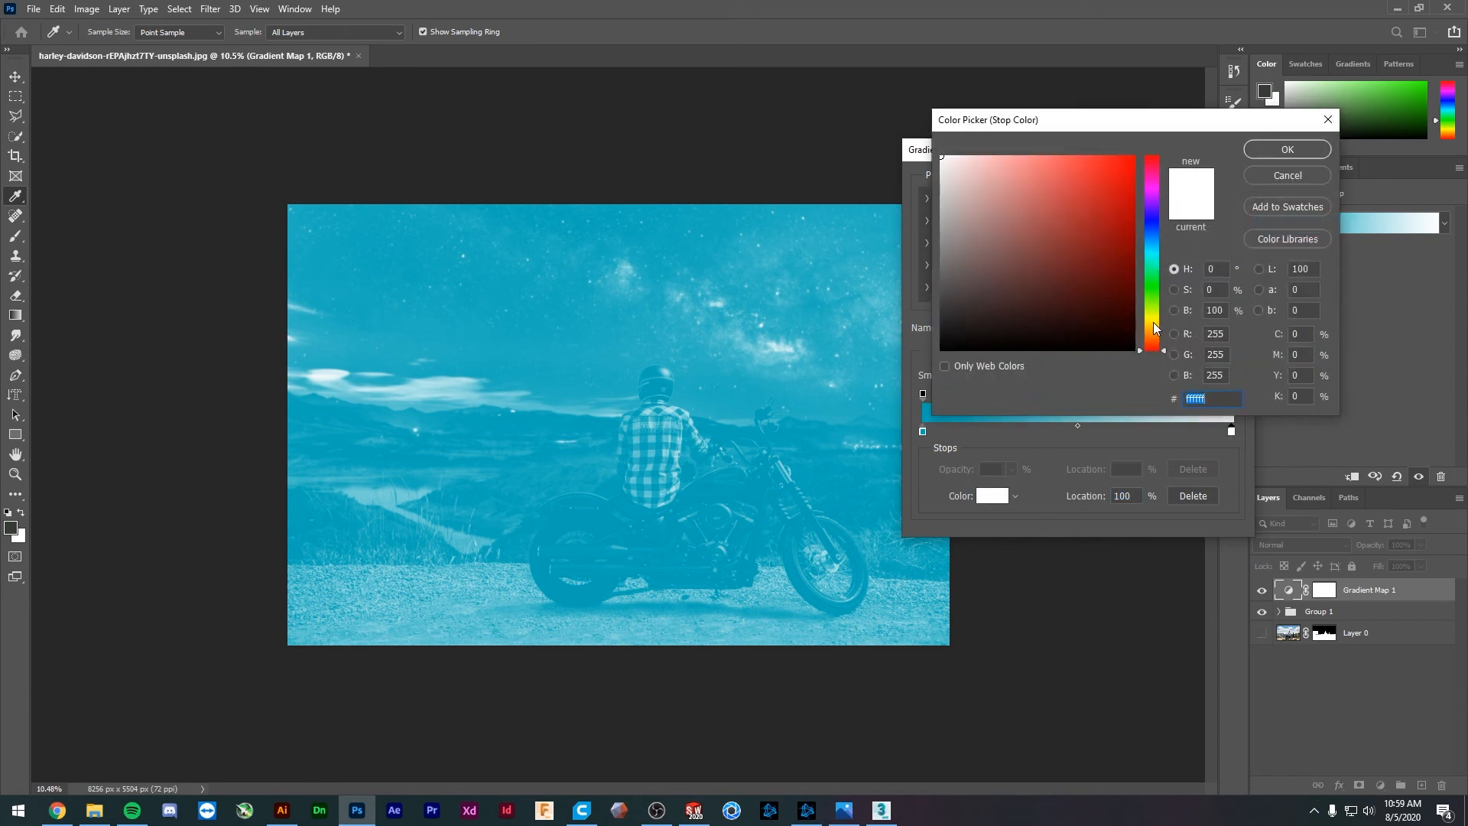
{"action": "mouse_move", "coordinate": [1103, 324]}
{"action": "left_mouse_down"}
{"action": "mouse_move", "coordinate": [1088, 297]}
{"action": "mouse_move", "coordinate": [1158, 302]}
{"action": "mouse_move", "coordinate": [1159, 280]}
{"action": "mouse_move", "coordinate": [1159, 306]}
{"action": "mouse_move", "coordinate": [1156, 270]}
{"action": "left_mouse_up"}
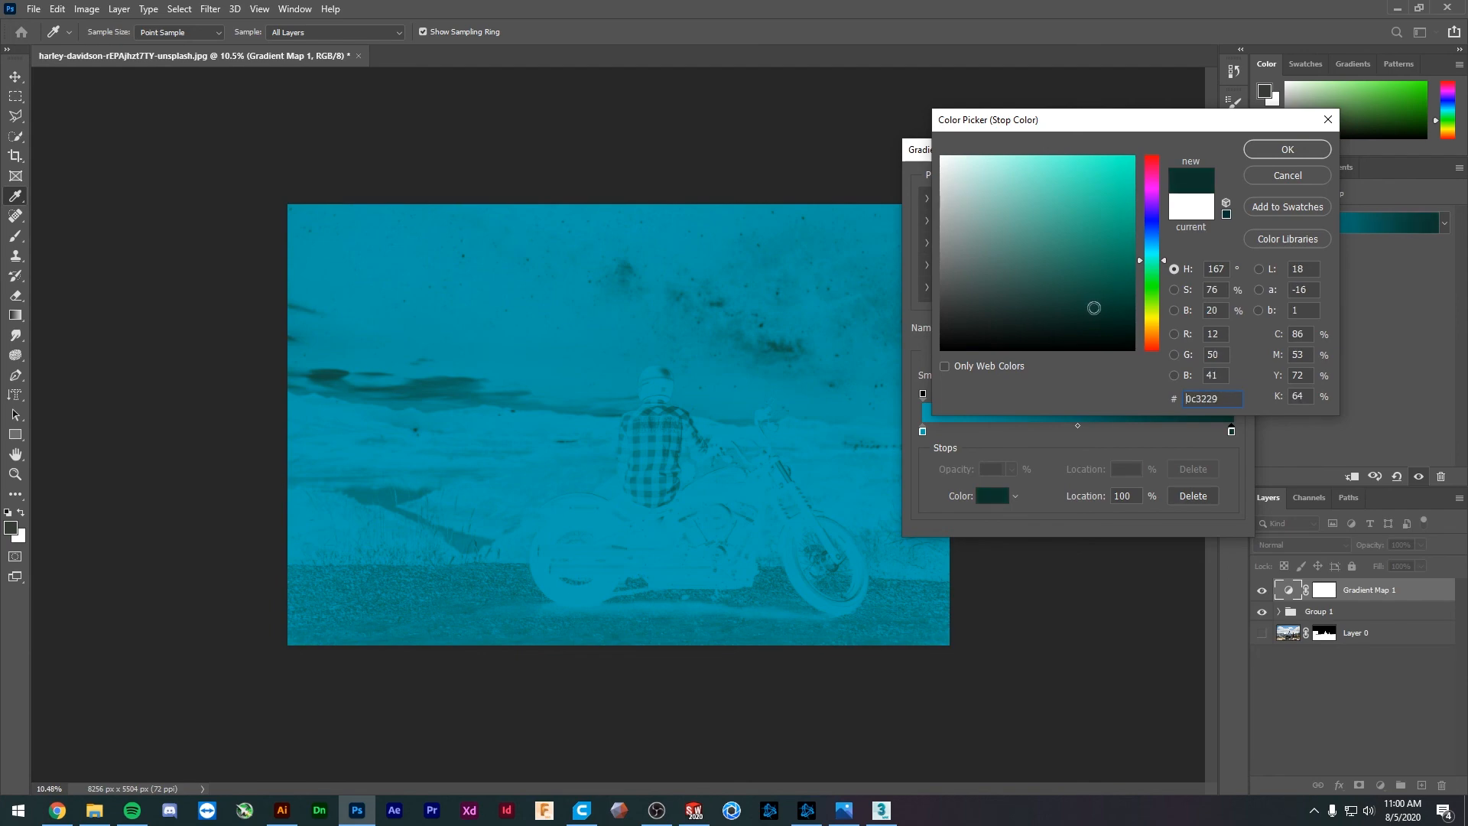
{"action": "left_click", "coordinate": [1288, 149]}
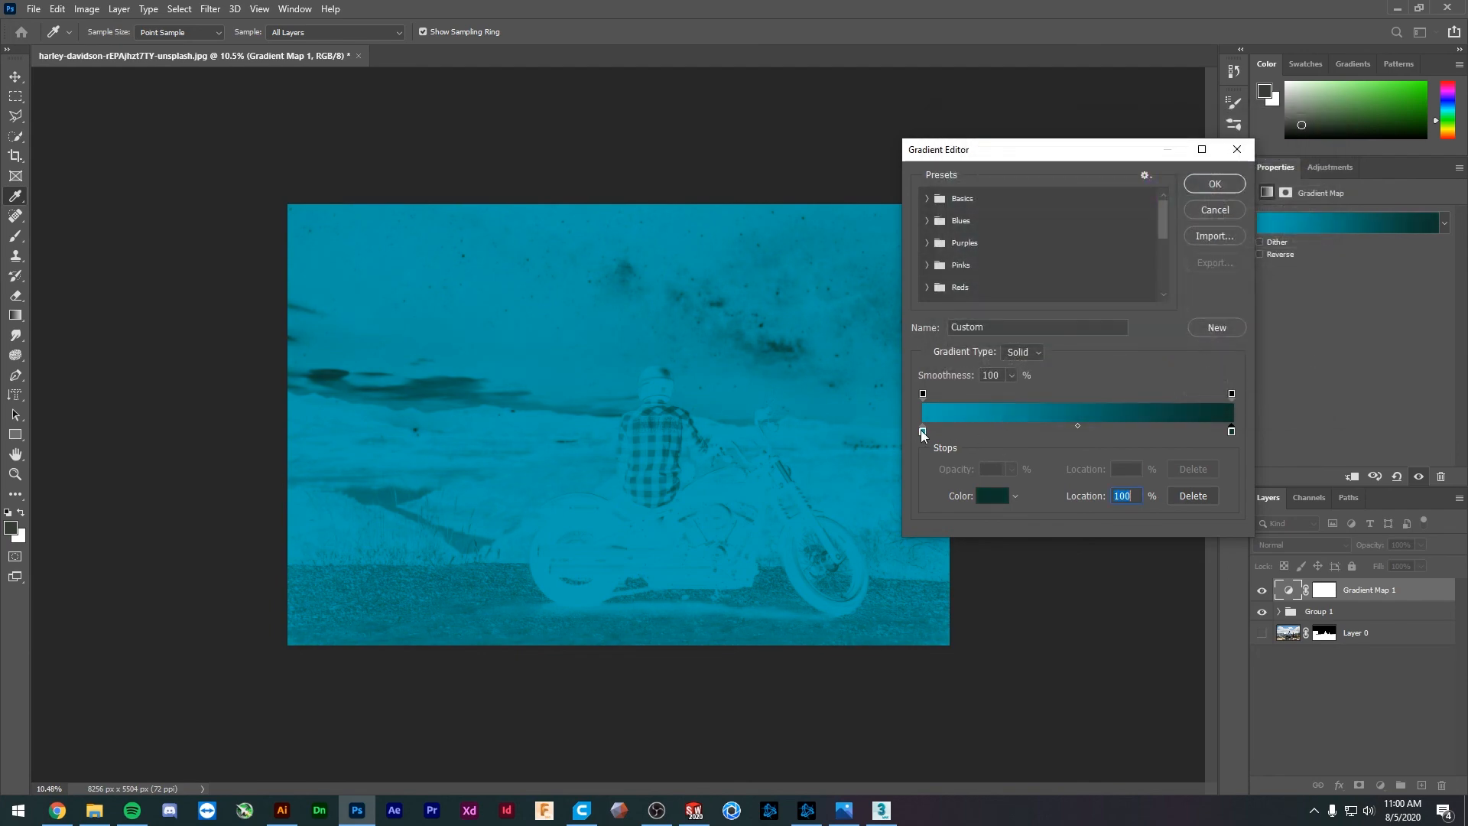
- Swap the gradient's color stops so dark teal starts and cyan blue ends it, and move the midpoint to 34%
{"action": "left_click_drag", "start_coordinate": [921, 431], "coordinate": [1127, 429]}
{"action": "left_click_drag", "start_coordinate": [1231, 432], "coordinate": [911, 420]}
{"action": "left_click_drag", "start_coordinate": [1130, 430], "coordinate": [1237, 442]}
{"action": "left_click_drag", "start_coordinate": [1077, 425], "coordinate": [1028, 425]}
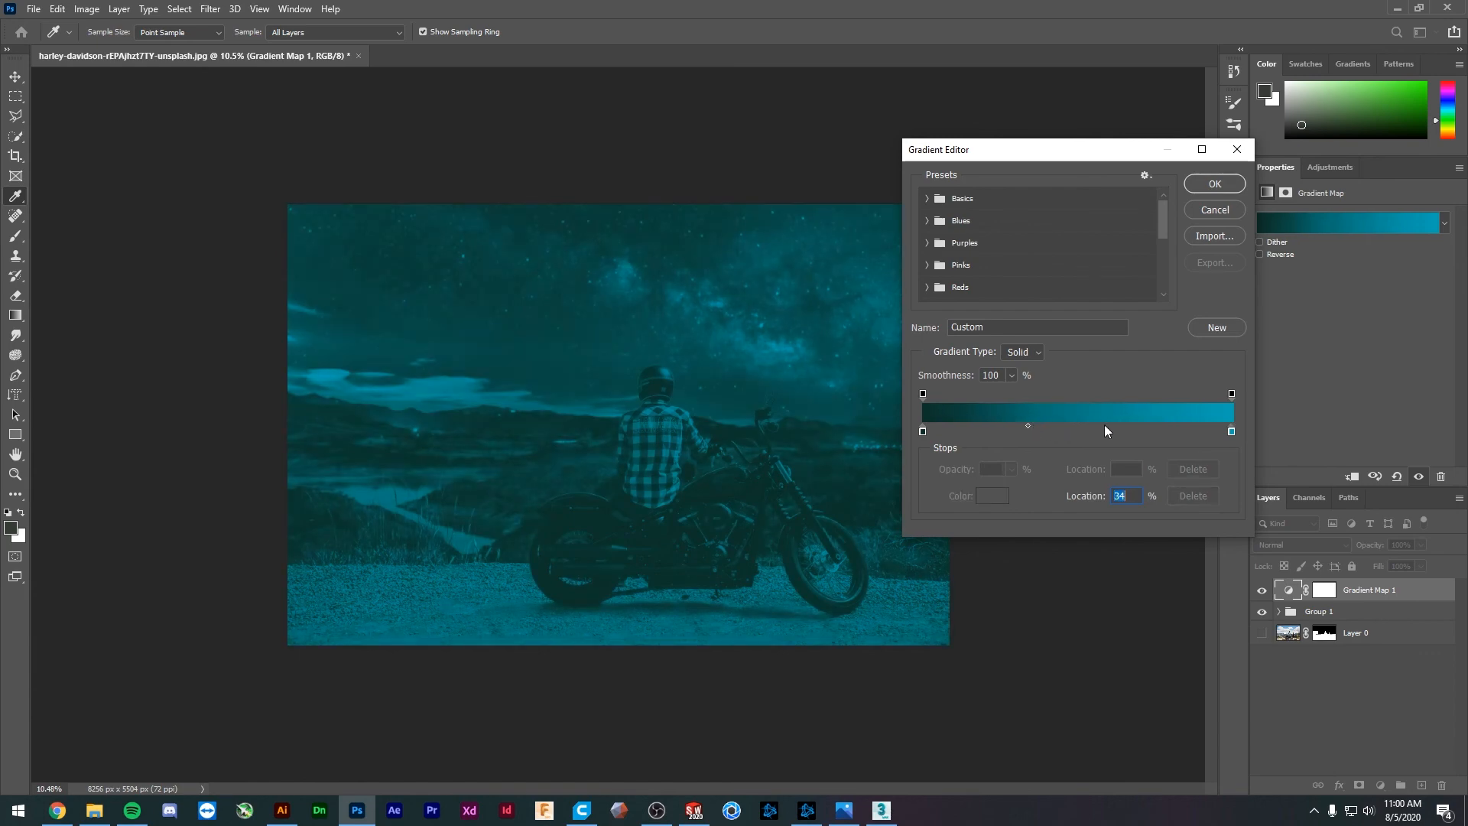
- Move the gradient's cyan end stop to 52% and set the midpoint between the two color stops to 40%
{"action": "left_click_drag", "start_coordinate": [1232, 433], "coordinate": [1149, 433]}
{"action": "mouse_move", "coordinate": [1002, 424]}
{"action": "left_mouse_down"}
{"action": "mouse_move", "coordinate": [1035, 425]}
{"action": "mouse_move", "coordinate": [1000, 426]}
{"action": "left_mouse_up"}
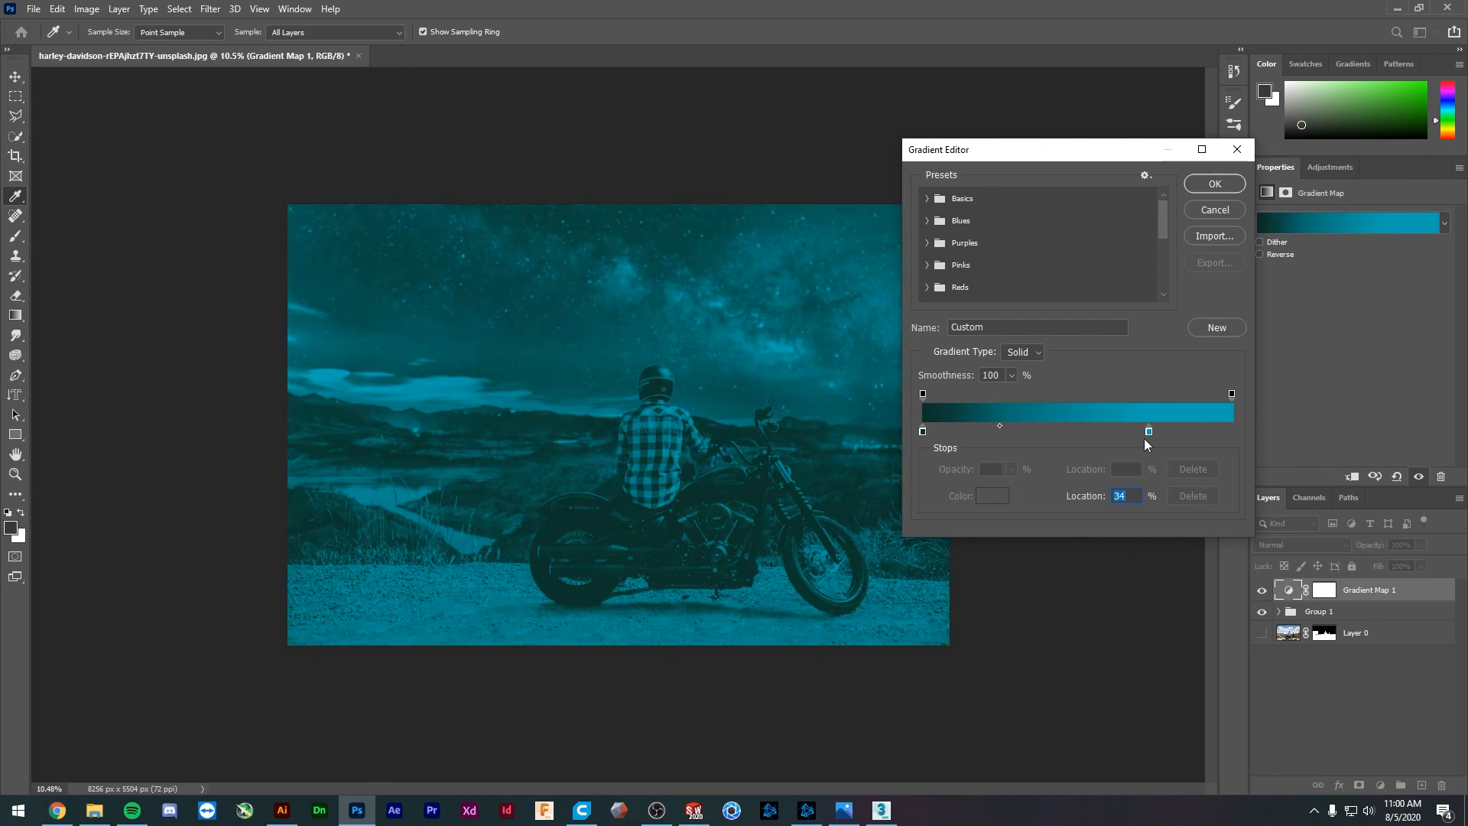
{"action": "left_click_drag", "start_coordinate": [1147, 432], "coordinate": [1083, 432]}
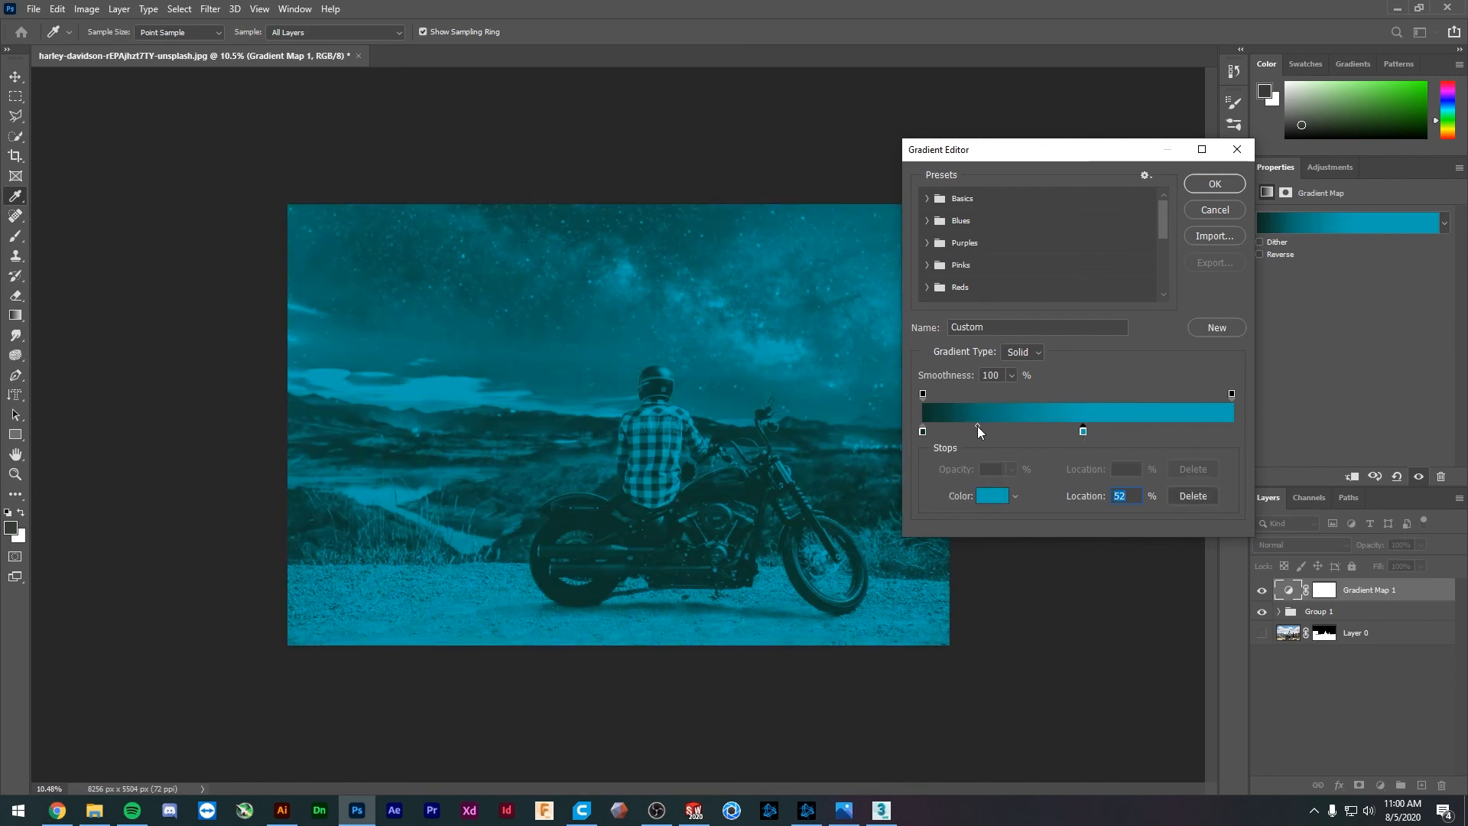
{"action": "left_click_drag", "start_coordinate": [977, 425], "coordinate": [989, 425]}
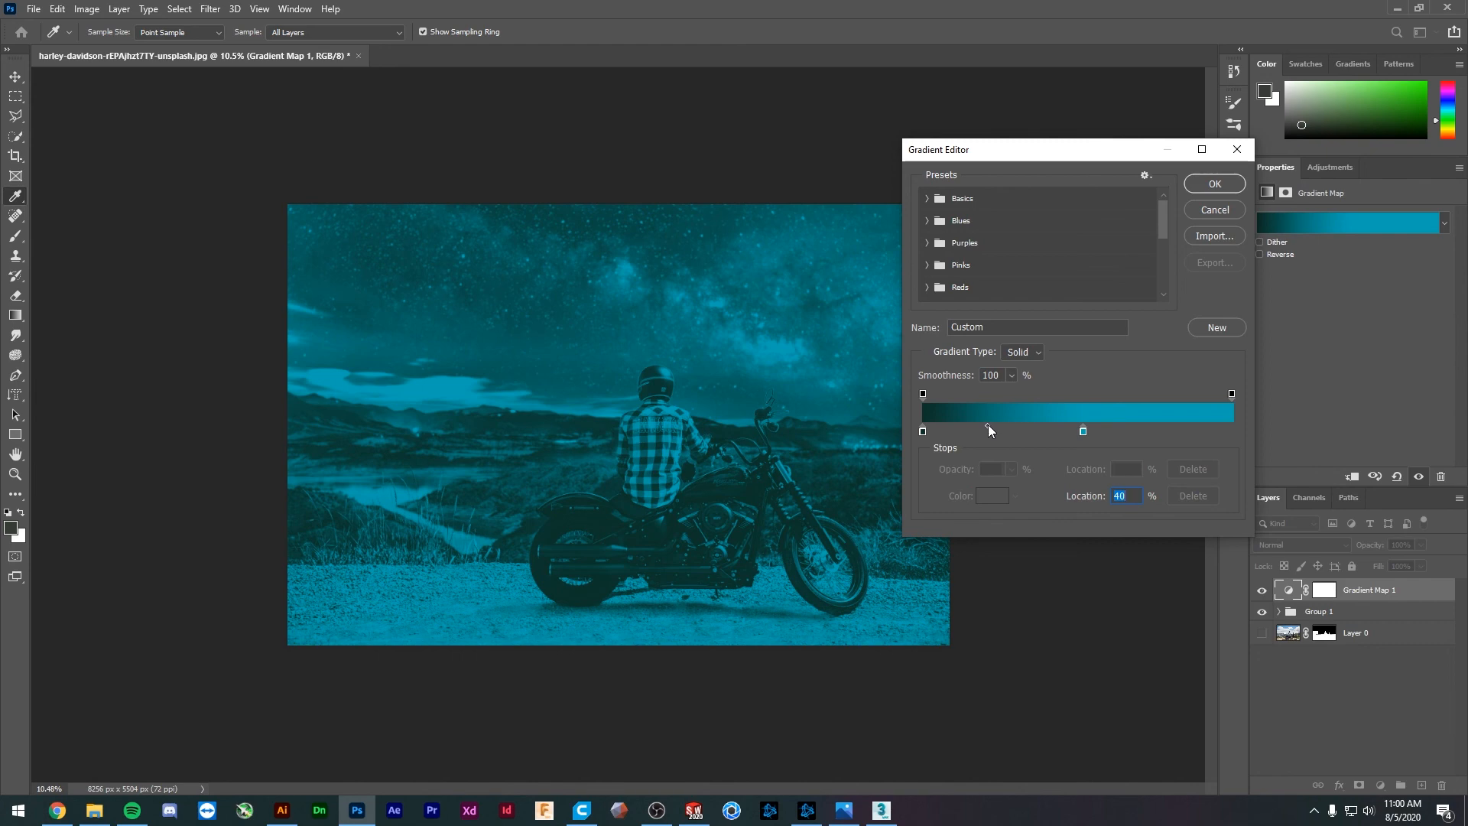
- Darken the gradient's starting color stop to the near-black teal 051310
{"action": "double_click", "coordinate": [922, 431]}
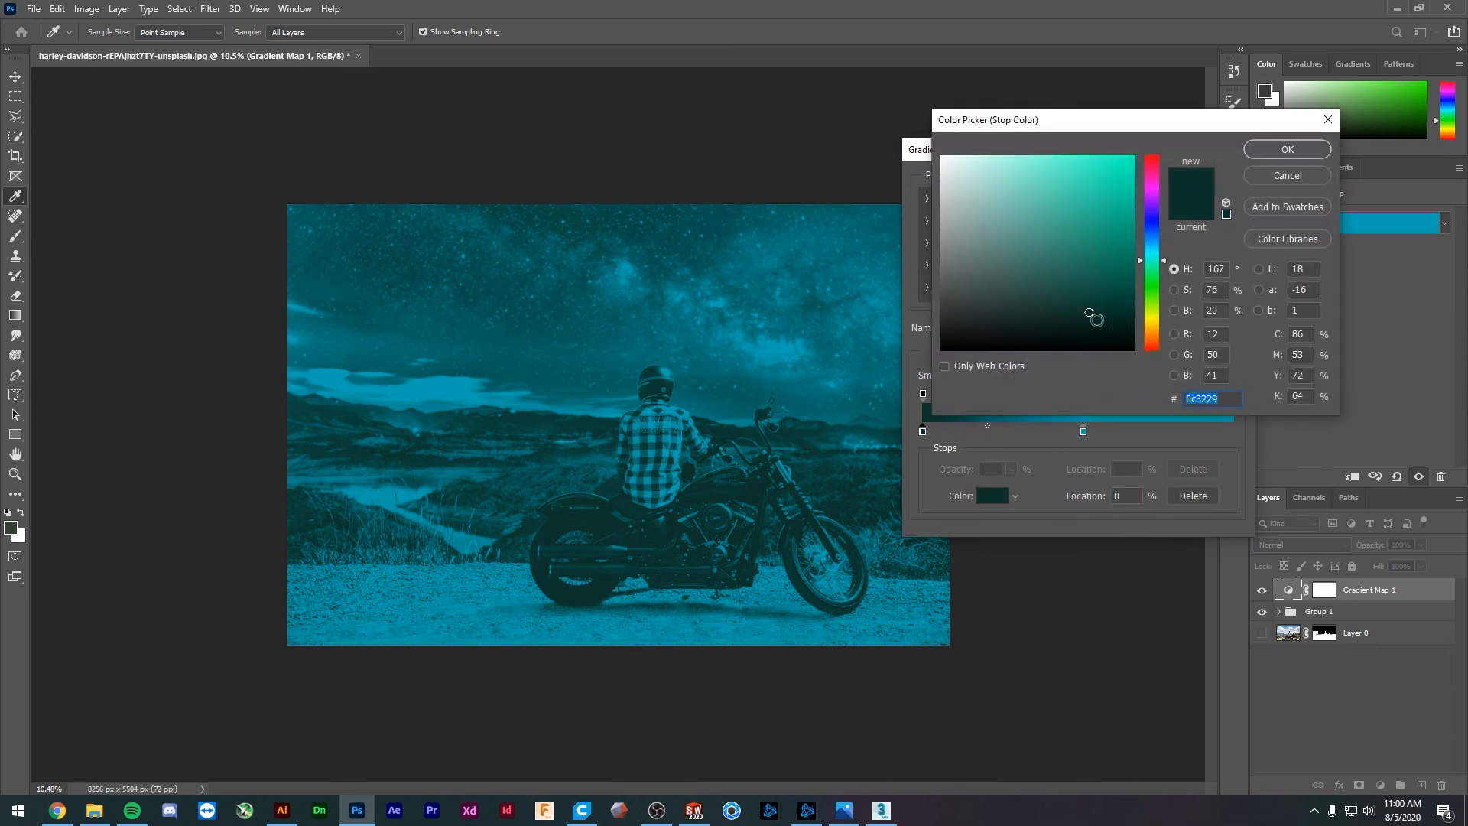
{"action": "left_click_drag", "start_coordinate": [1091, 314], "coordinate": [1084, 327]}
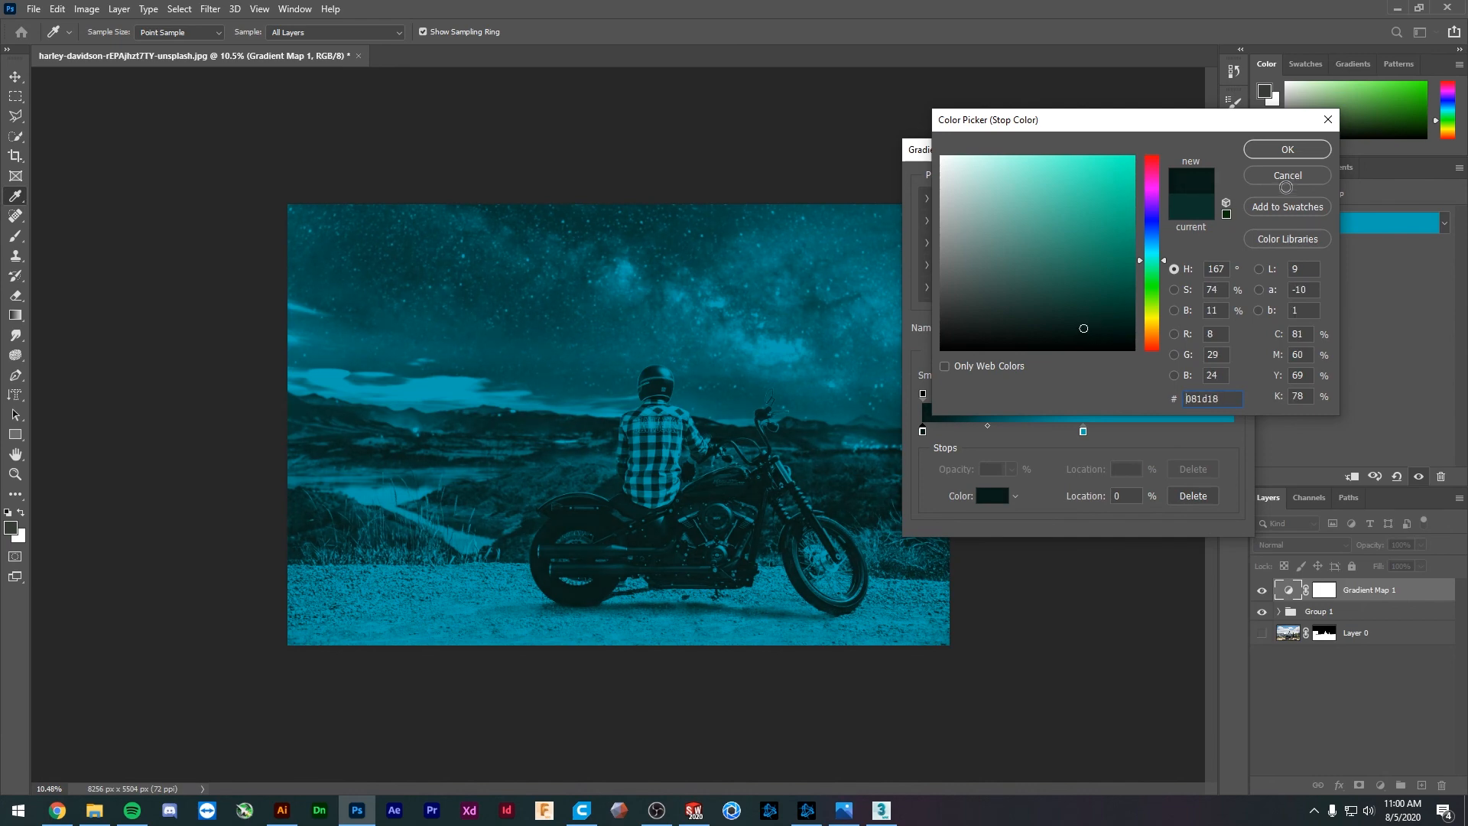
{"action": "left_click", "coordinate": [1084, 336]}
{"action": "left_click", "coordinate": [1282, 148]}
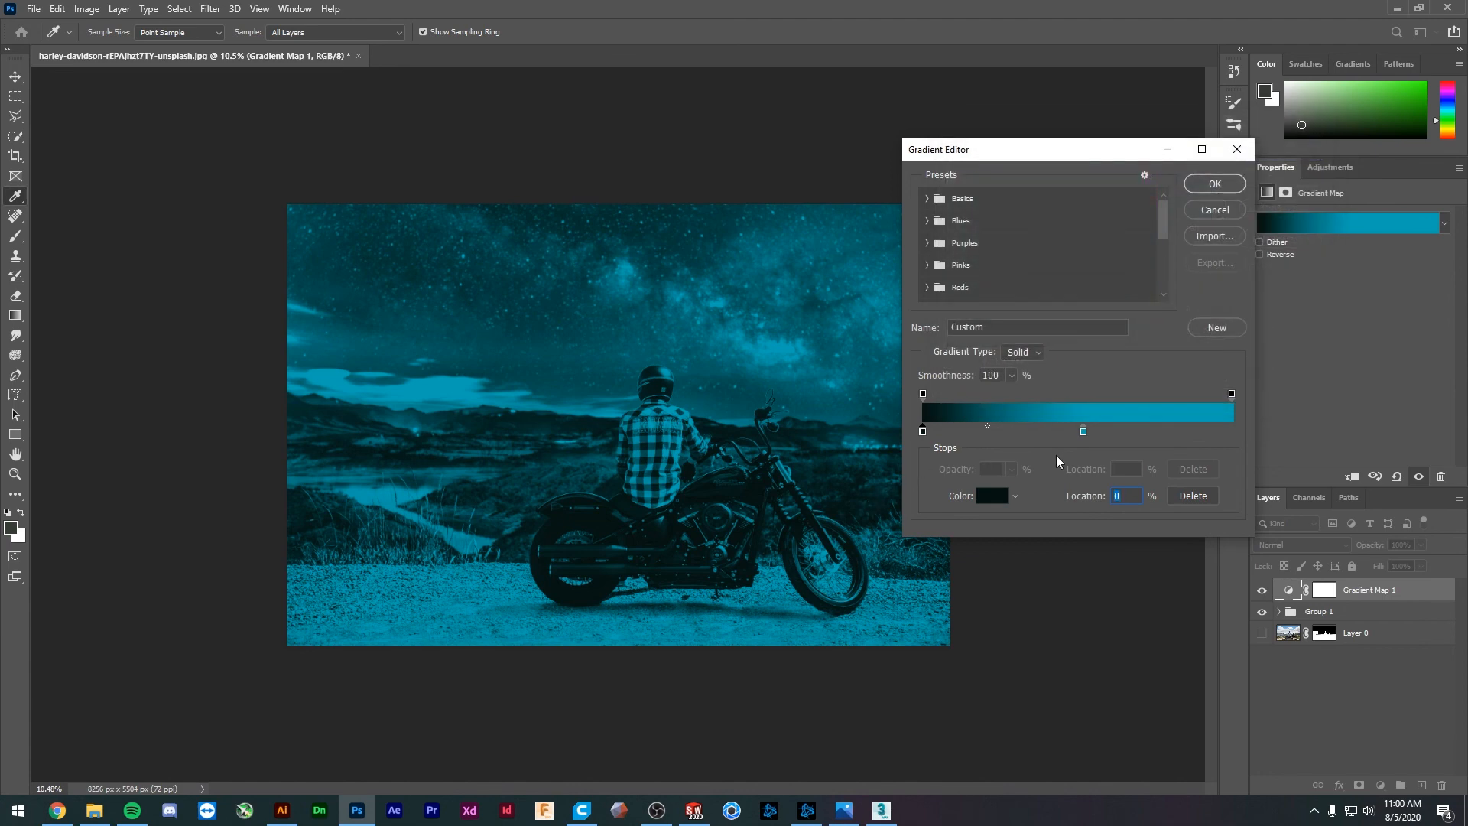
- Brighten the gradient's cyan color stop at 52% to 19d1e1
{"action": "double_click", "coordinate": [1083, 432]}
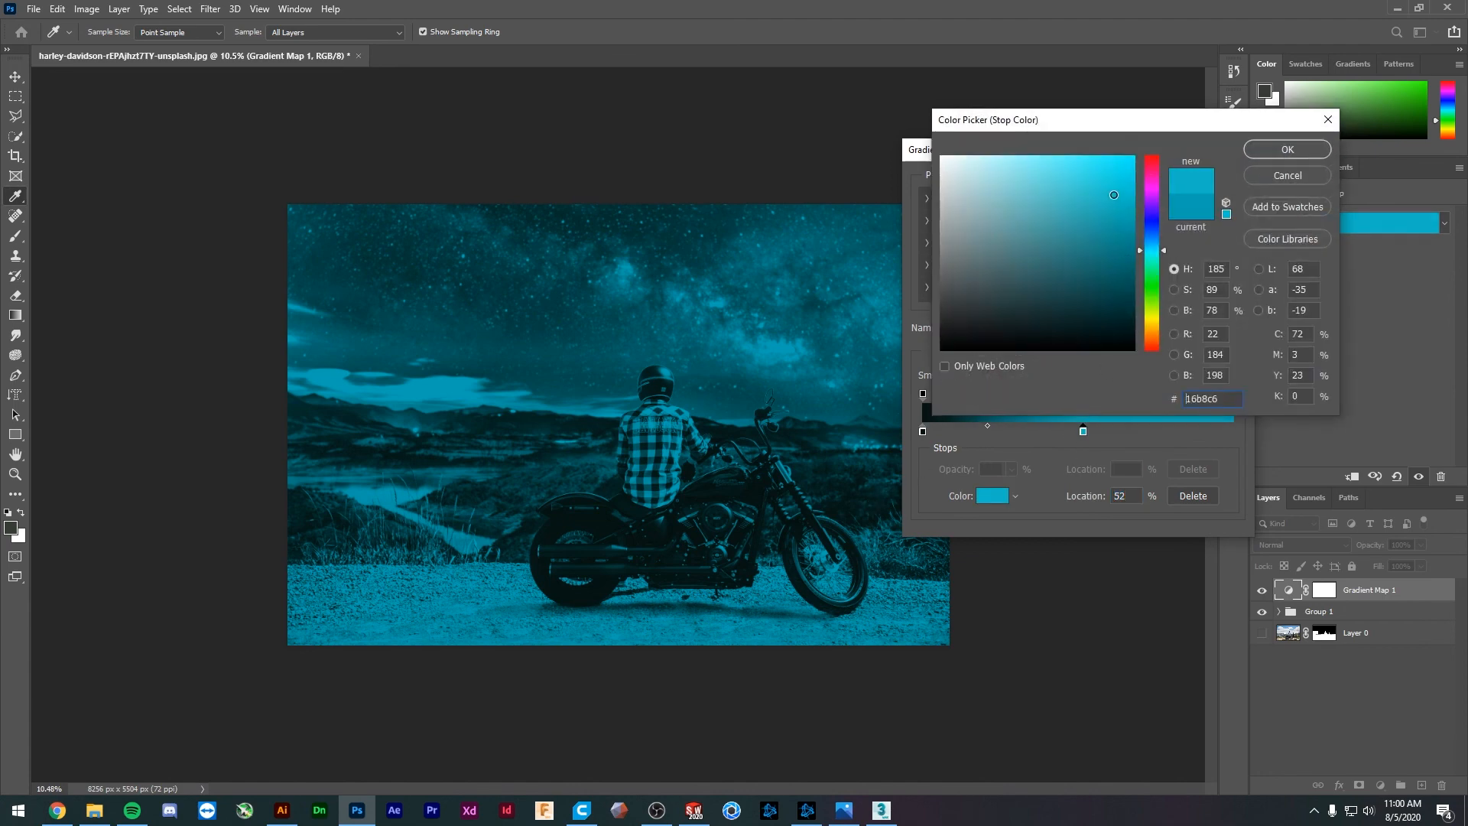
{"action": "left_click_drag", "start_coordinate": [1113, 190], "coordinate": [1041, 157]}
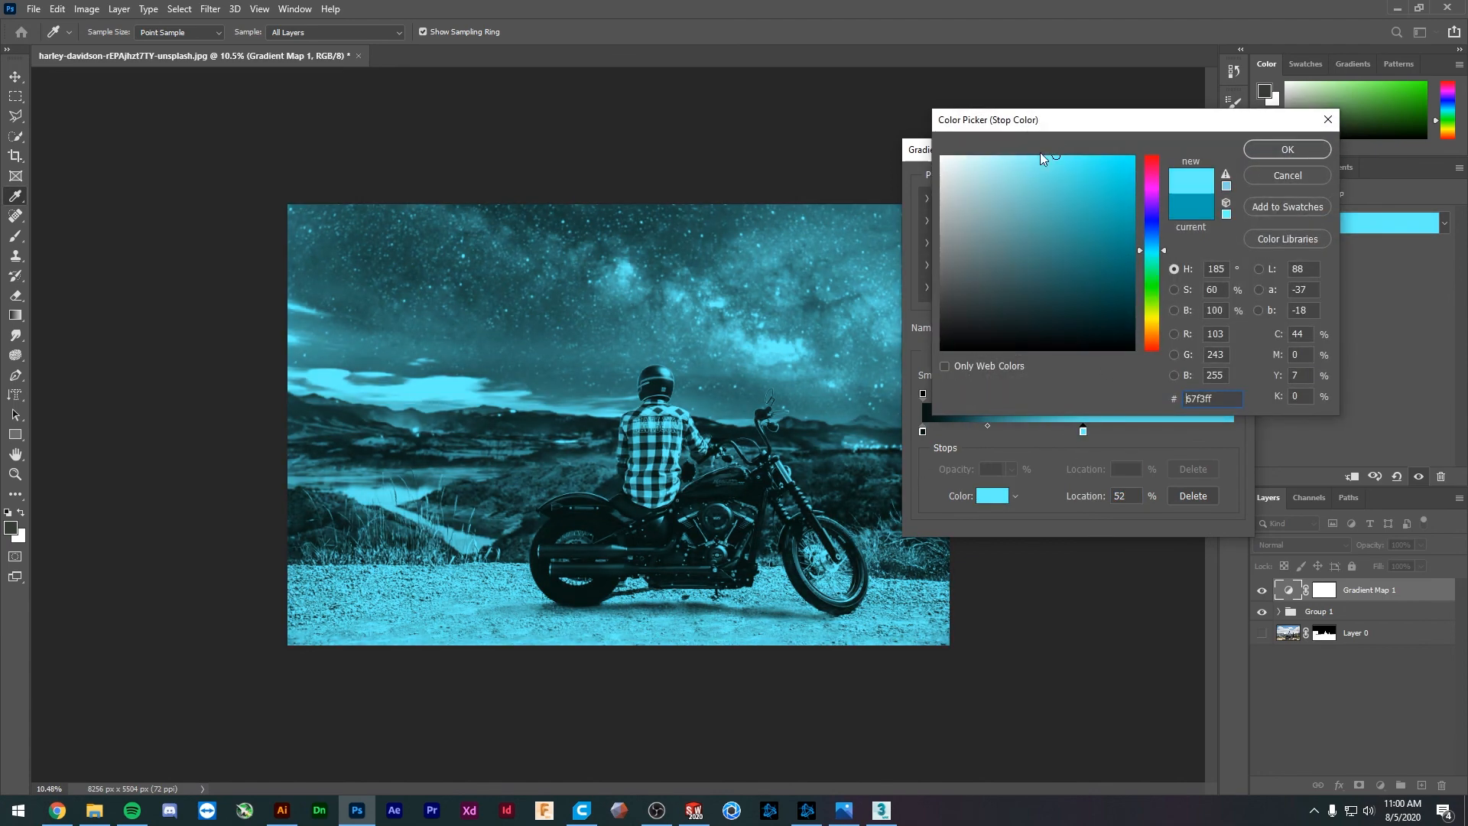
{"action": "left_click", "coordinate": [1110, 198]}
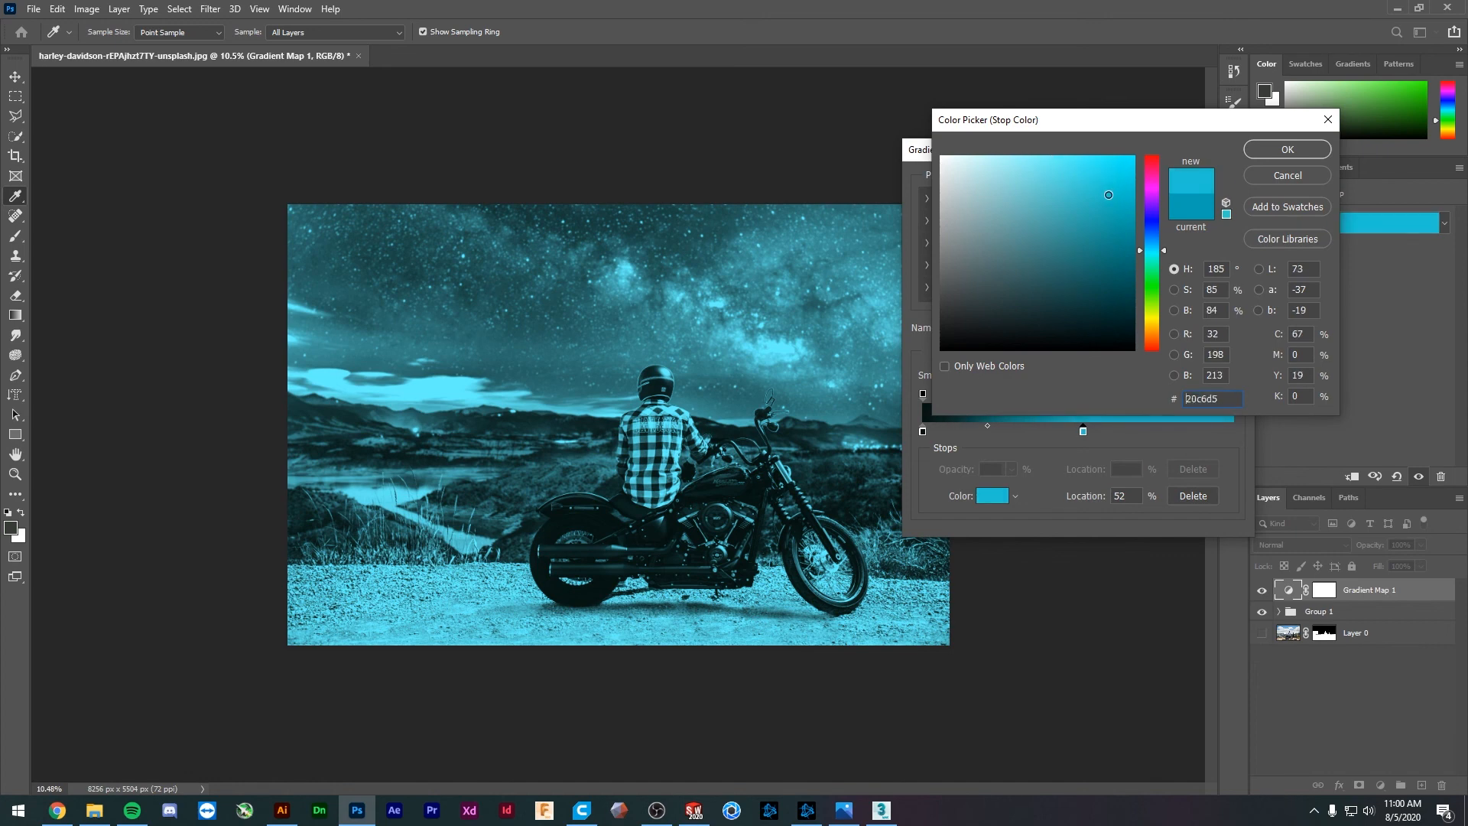
{"action": "left_click_drag", "start_coordinate": [1110, 198], "coordinate": [1111, 193]}
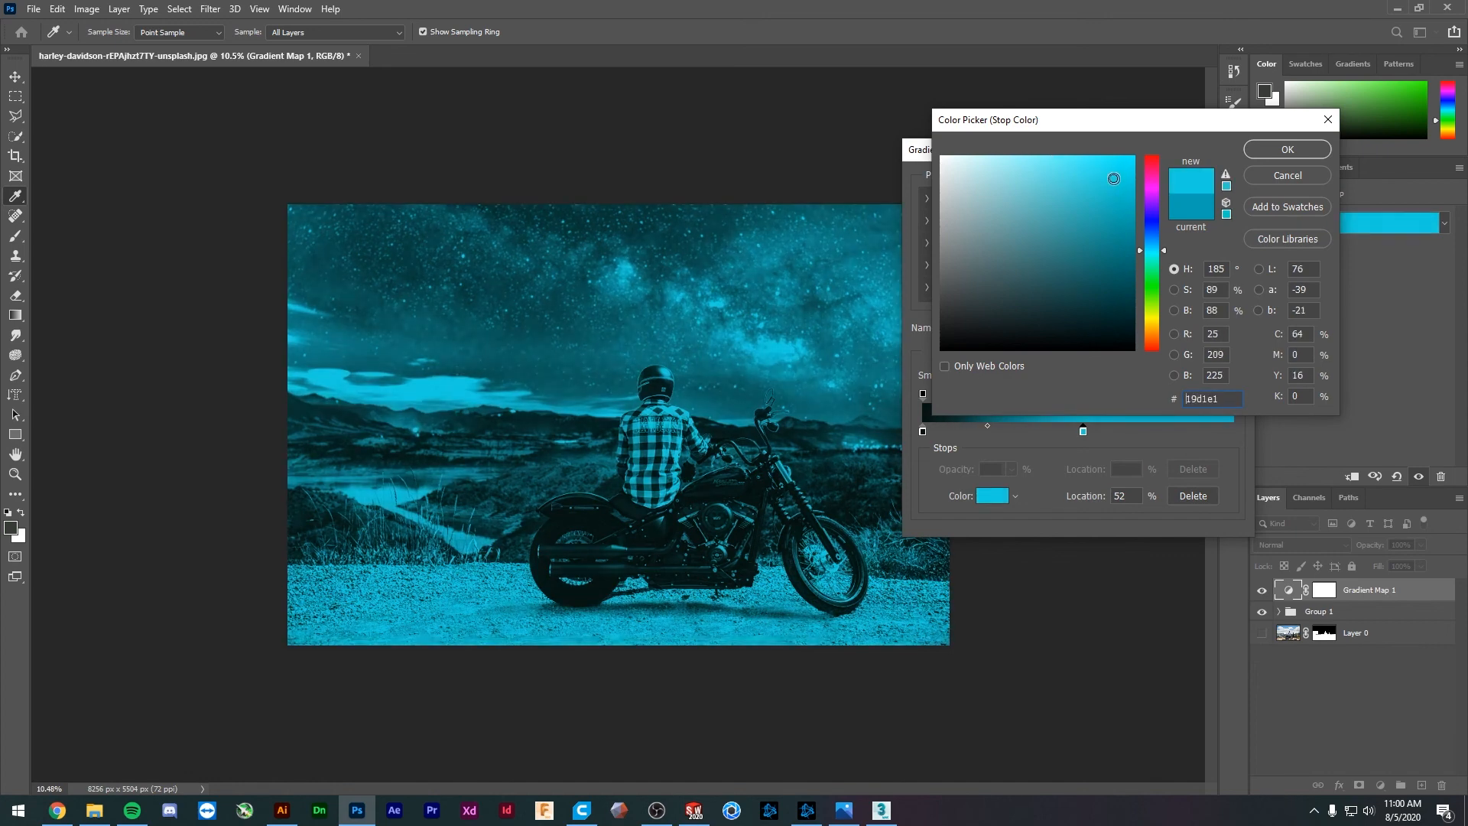
{"action": "left_click", "coordinate": [1289, 151]}
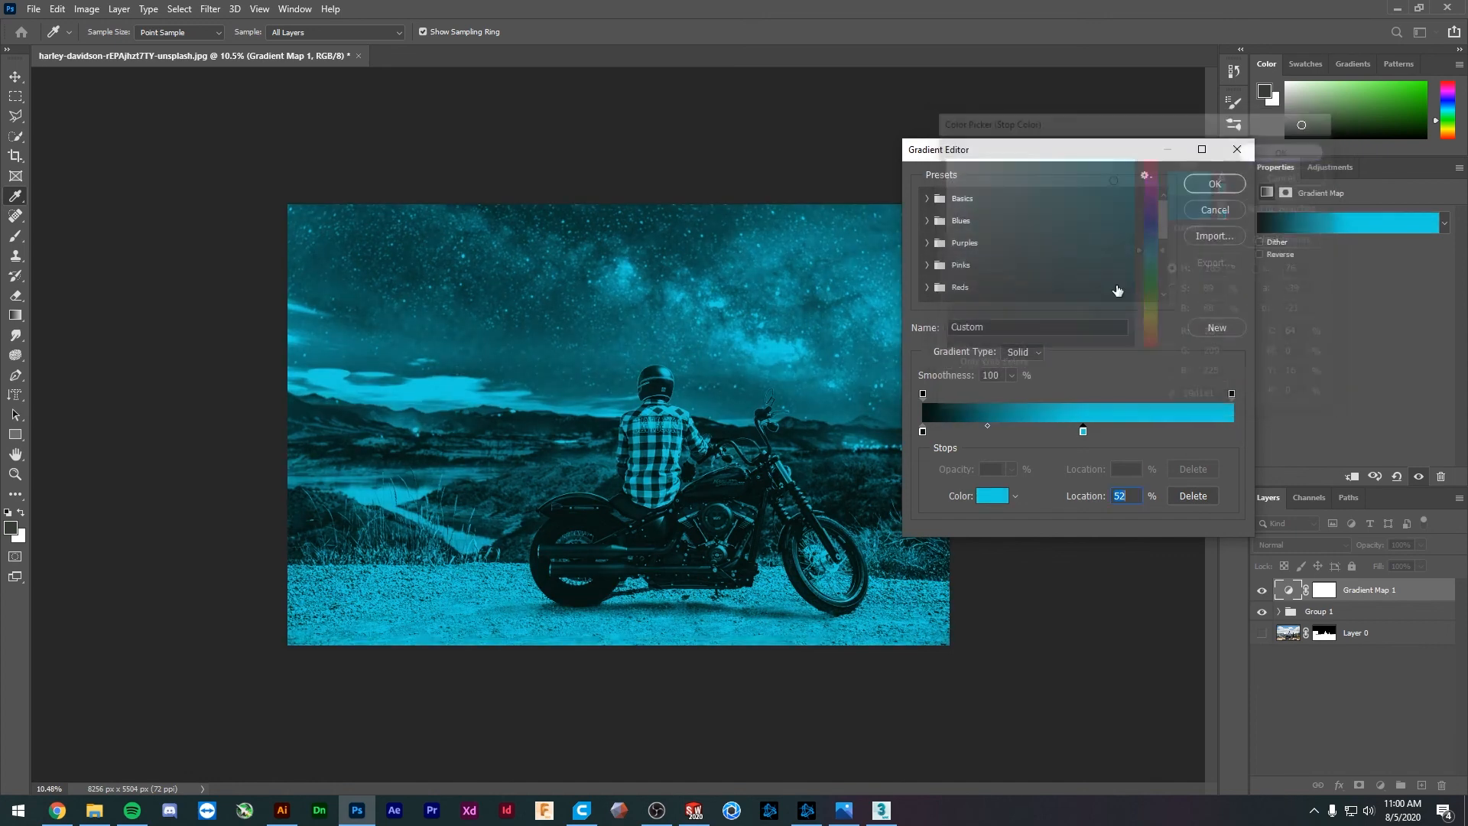
- Try dark red, purple and magenta shades for the gradient's starting color stop, then shift its hue toward blue
{"action": "double_click", "coordinate": [923, 431]}
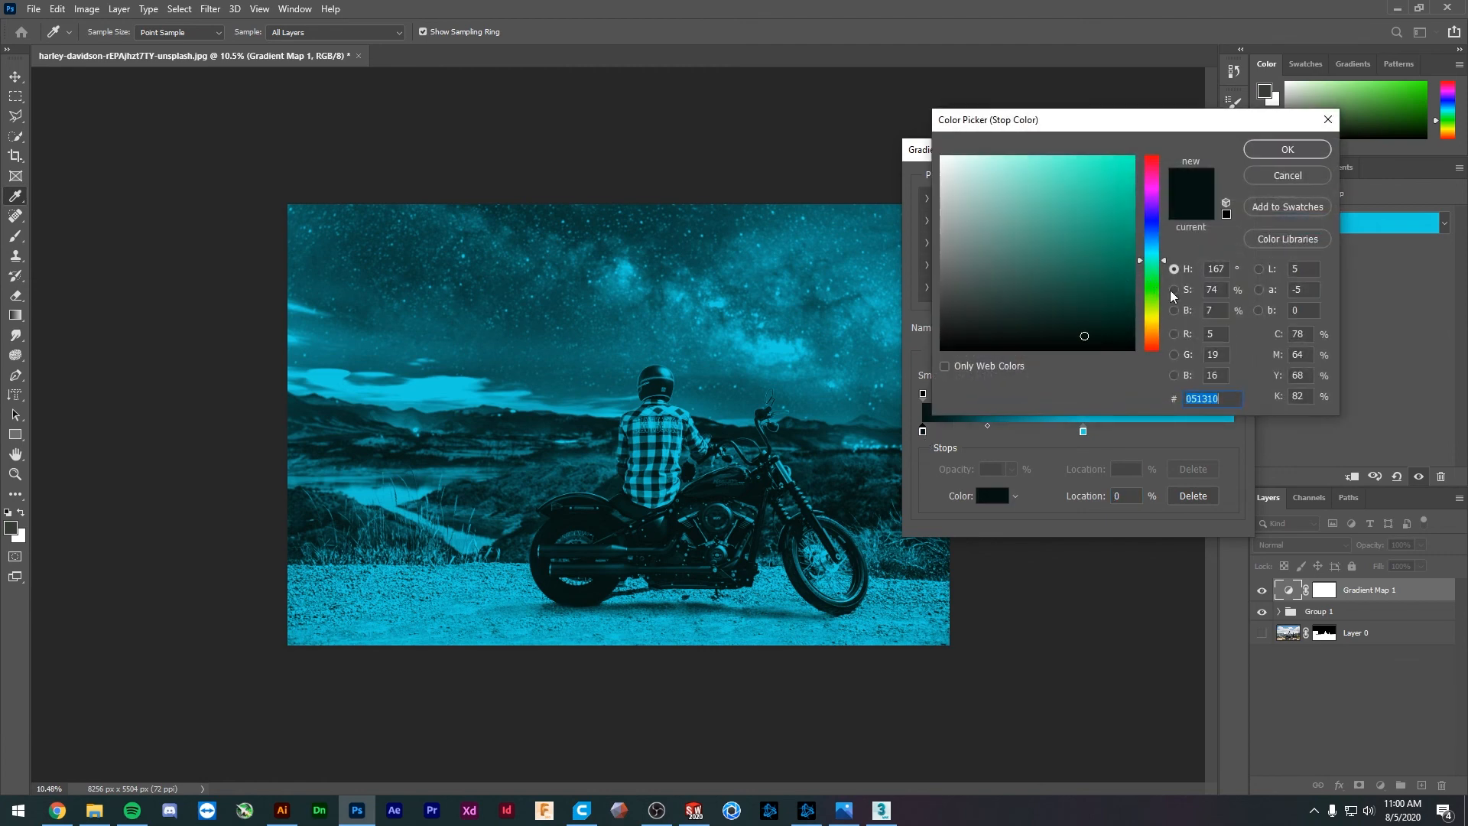
{"action": "left_click_drag", "start_coordinate": [1165, 267], "coordinate": [1109, 330]}
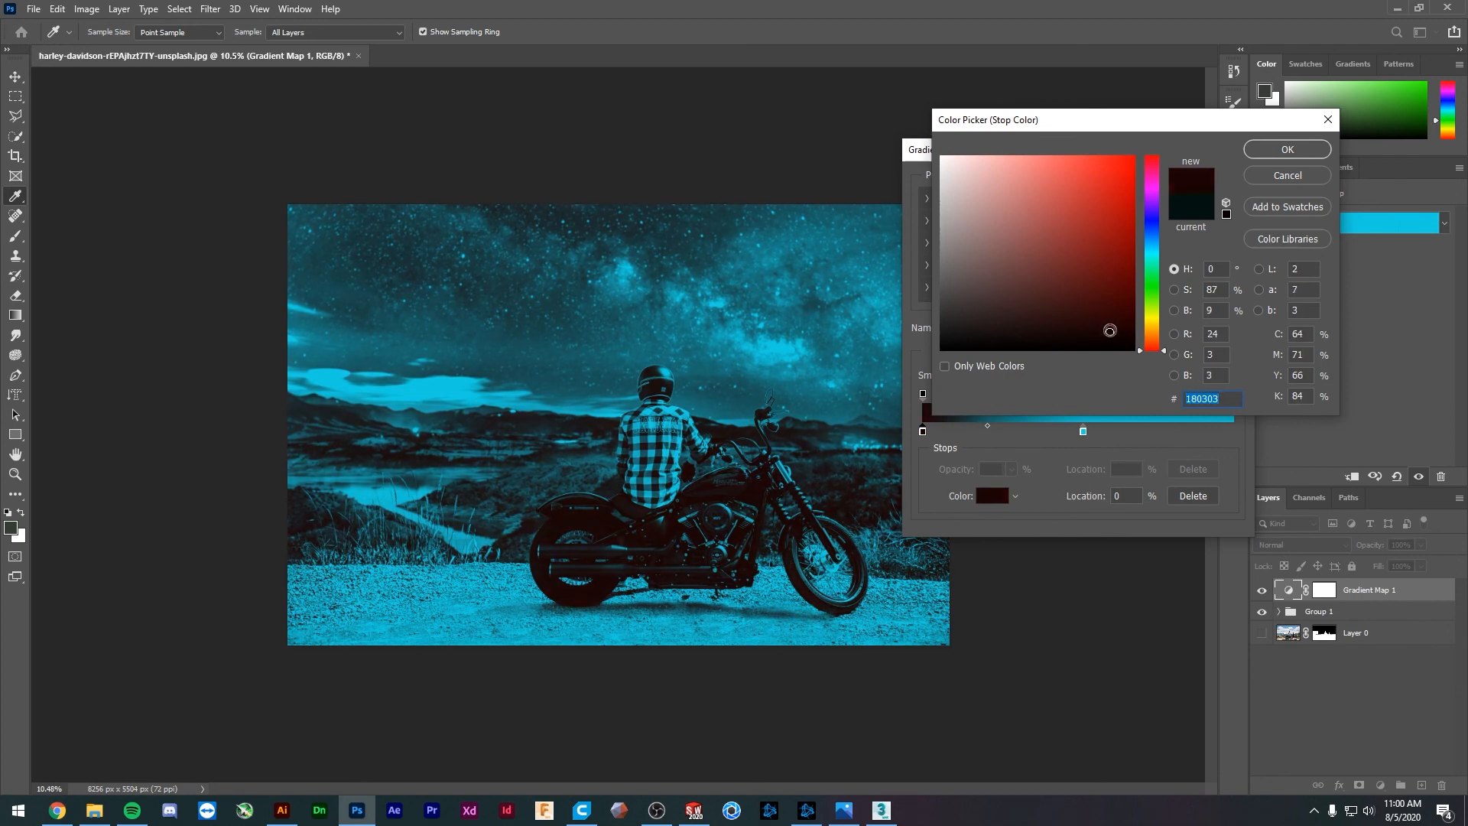
{"action": "left_click", "coordinate": [1156, 193]}
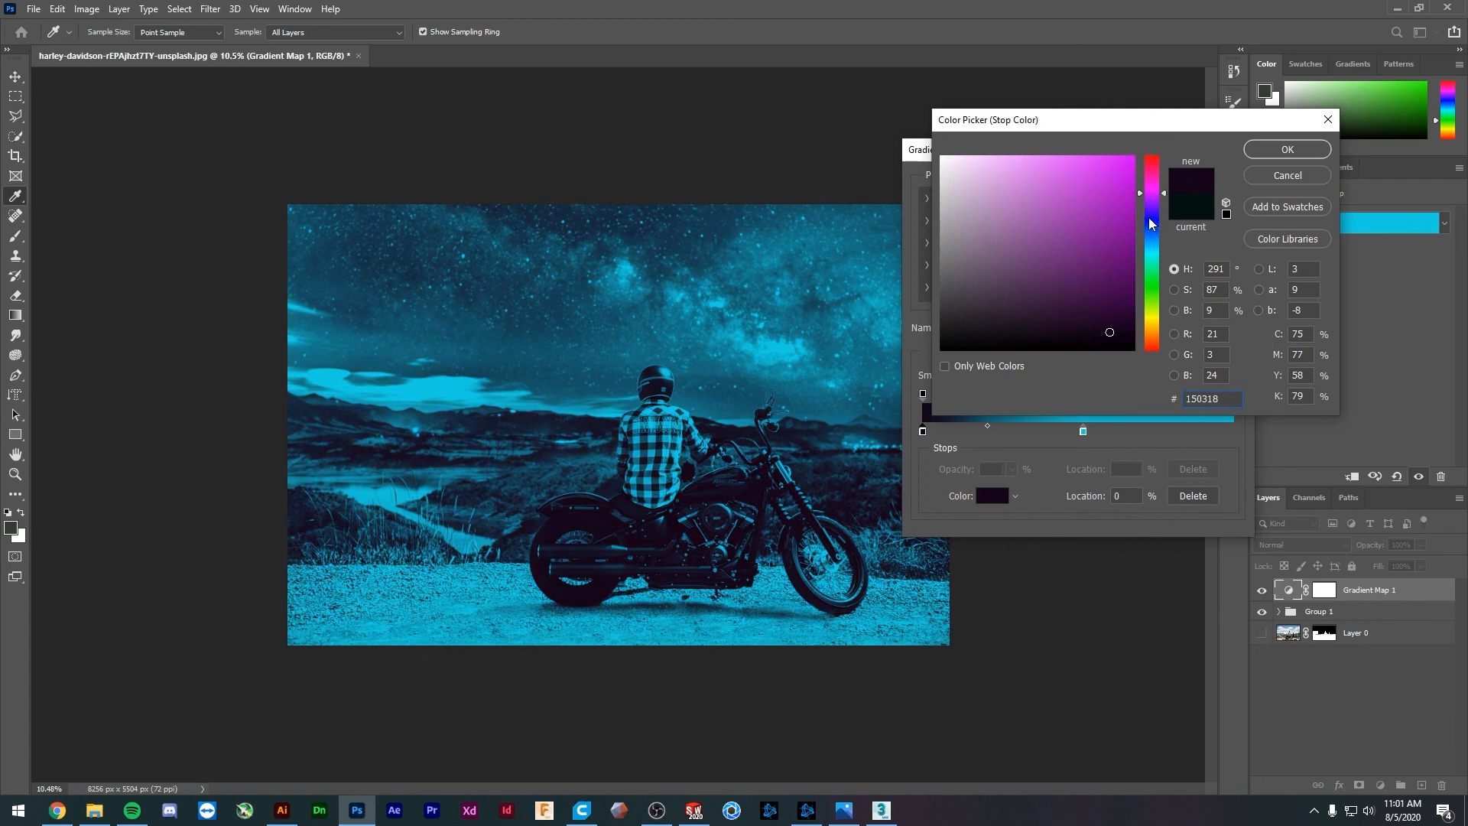
{"action": "left_click", "coordinate": [1156, 184]}
{"action": "left_click_drag", "start_coordinate": [1158, 184], "coordinate": [1161, 164]}
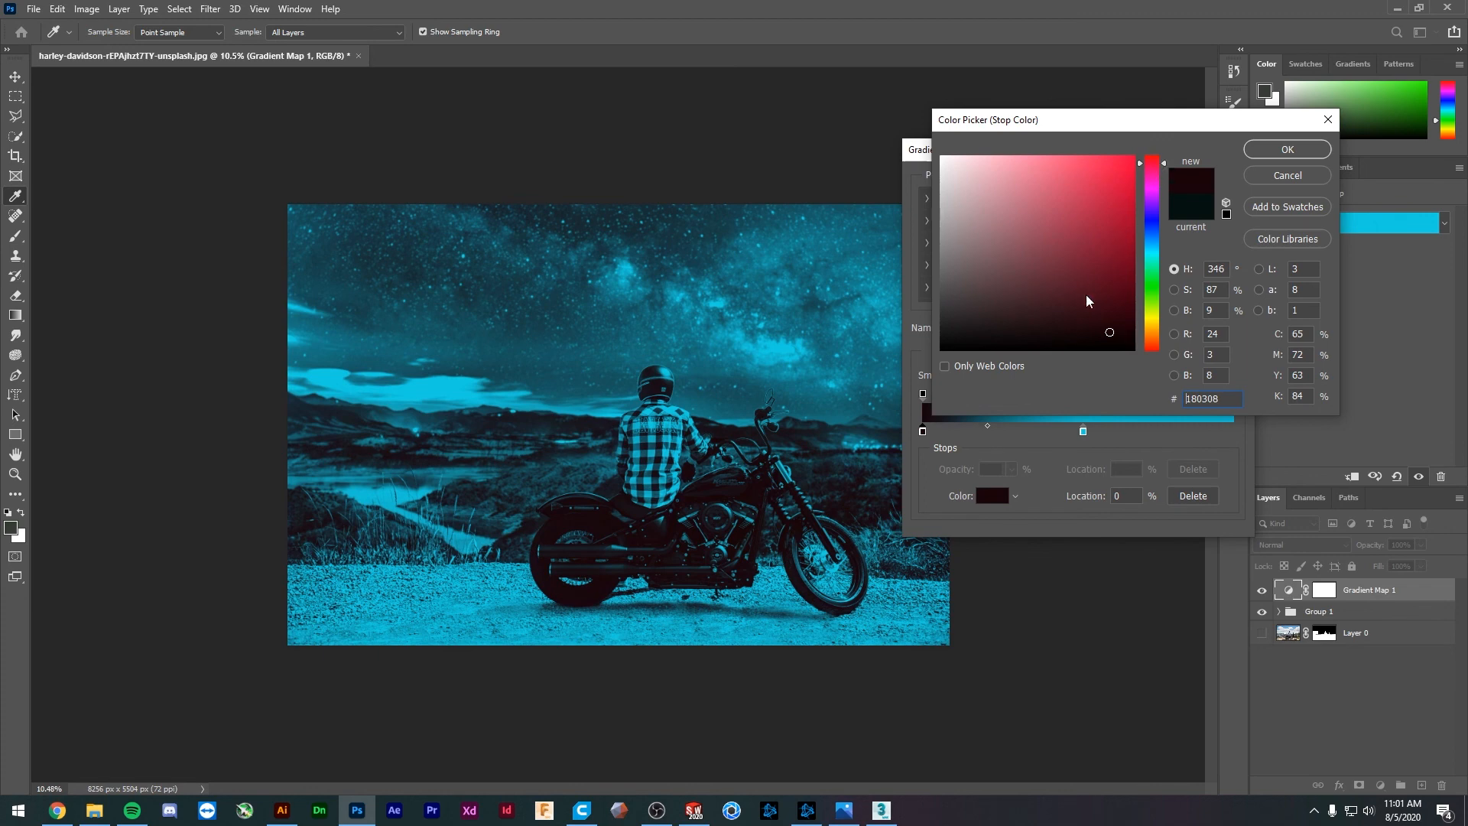
{"action": "mouse_move", "coordinate": [1089, 303]}
{"action": "left_mouse_down"}
{"action": "mouse_move", "coordinate": [1093, 372]}
{"action": "mouse_move", "coordinate": [1095, 217]}
{"action": "mouse_move", "coordinate": [1077, 314]}
{"action": "mouse_move", "coordinate": [1074, 265]}
{"action": "mouse_move", "coordinate": [1074, 295]}
{"action": "left_mouse_up"}
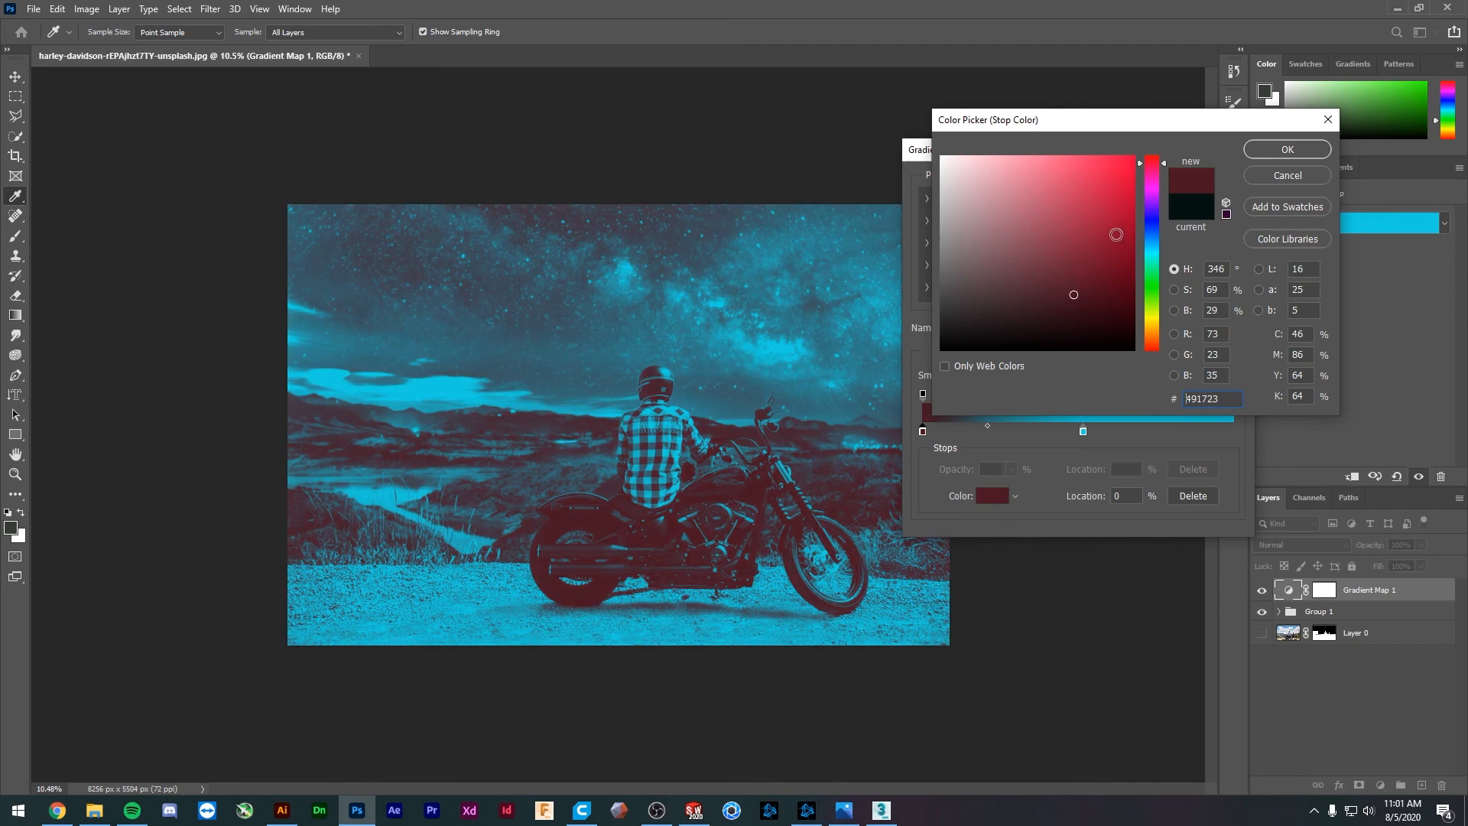
{"action": "left_click", "coordinate": [1162, 176]}
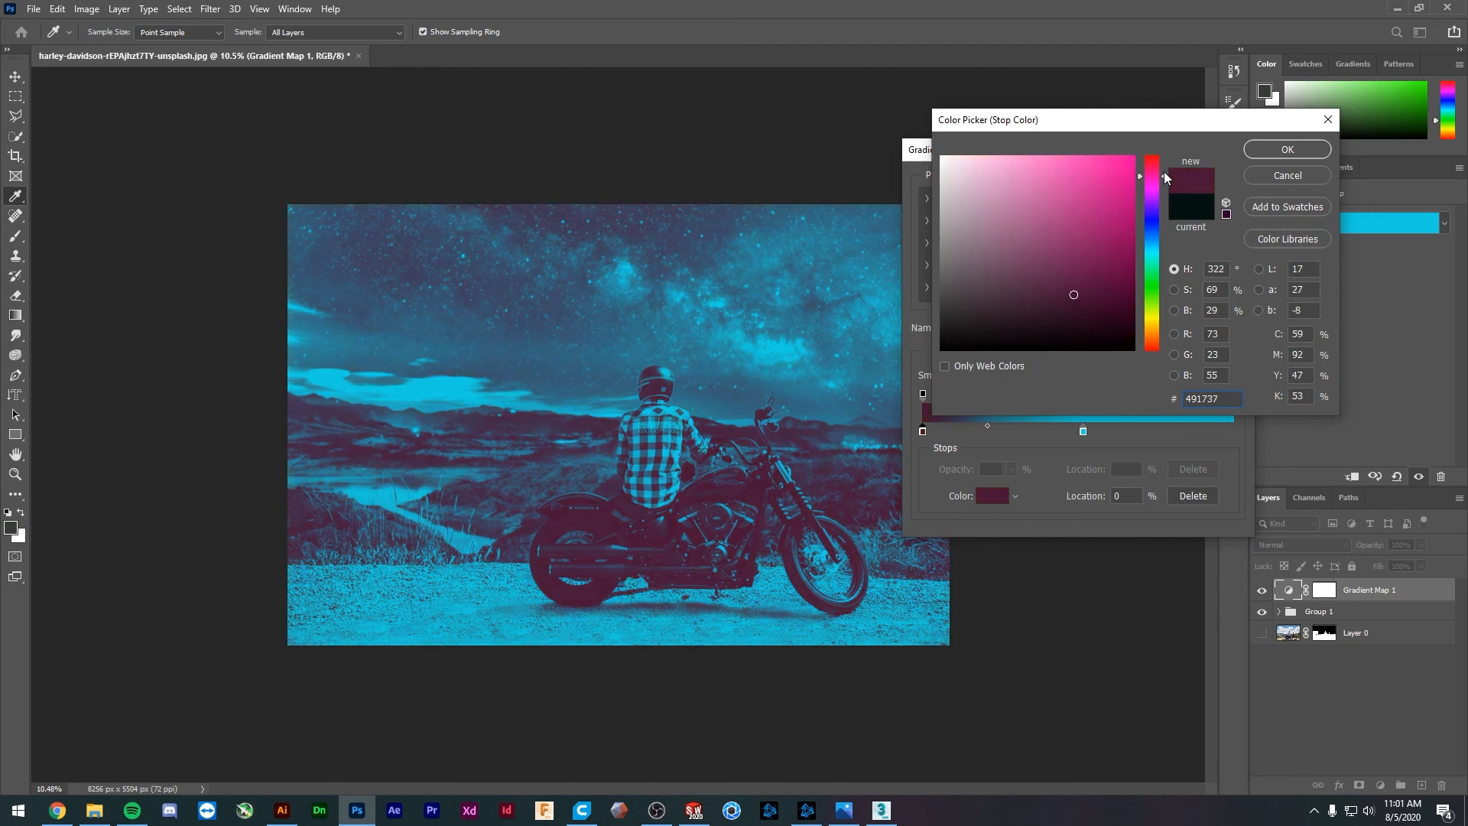
{"action": "mouse_move", "coordinate": [1164, 171]}
{"action": "left_mouse_down"}
{"action": "mouse_move", "coordinate": [1164, 260]}
{"action": "mouse_move", "coordinate": [1163, 240]}
{"action": "left_mouse_up"}
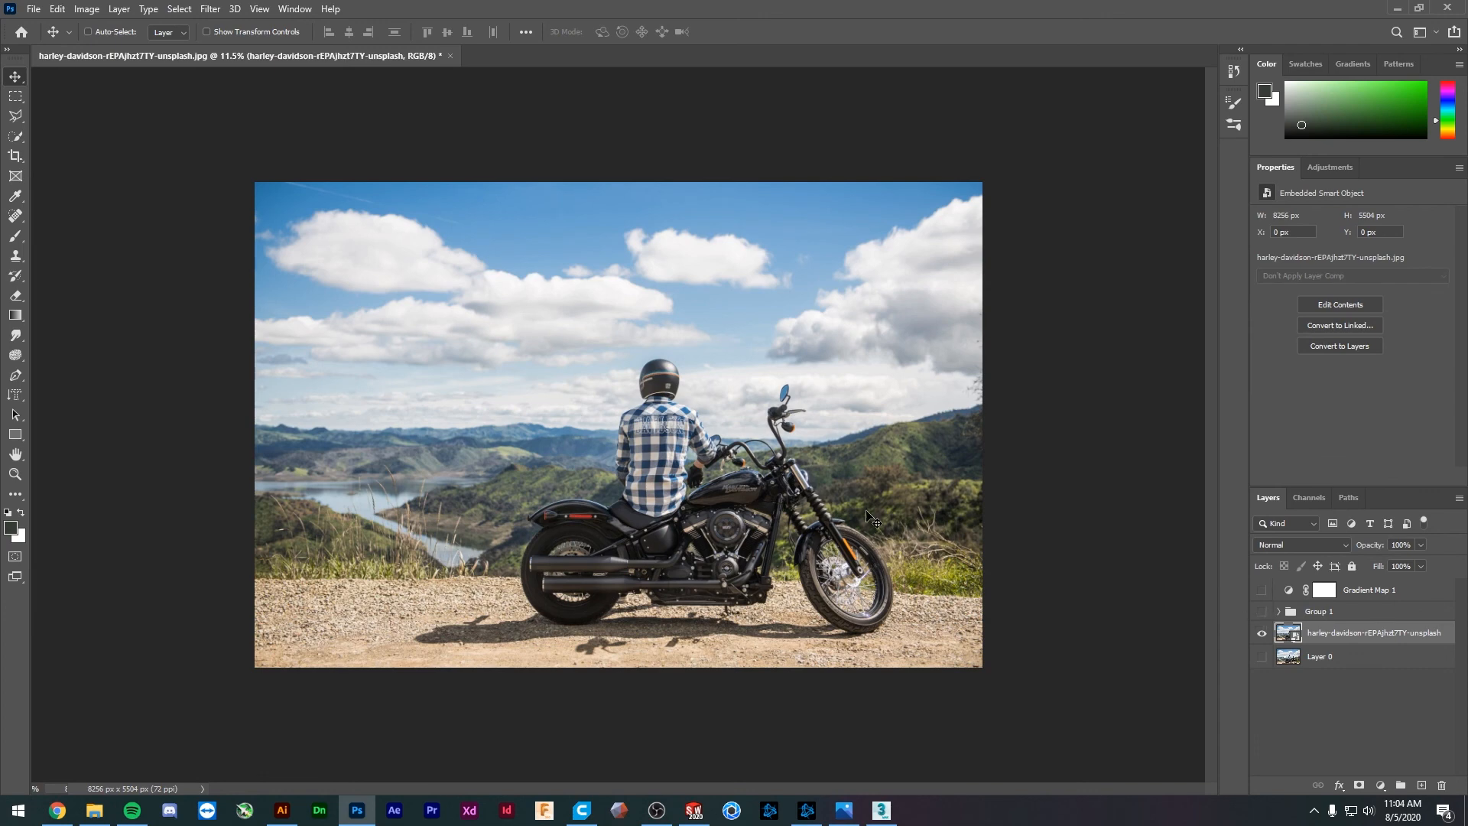
- Compare the original daytime photo with the night composite by toggling Group 1's visibility, leaving the group shown
{"action": "scroll", "coordinate": [868, 512], "scroll_direction": "up", "scroll_amount": 2}
{"action": "key", "text": "Tab"}
{"action": "scroll", "coordinate": [1001, 520], "scroll_direction": "up", "scroll_amount": 1}
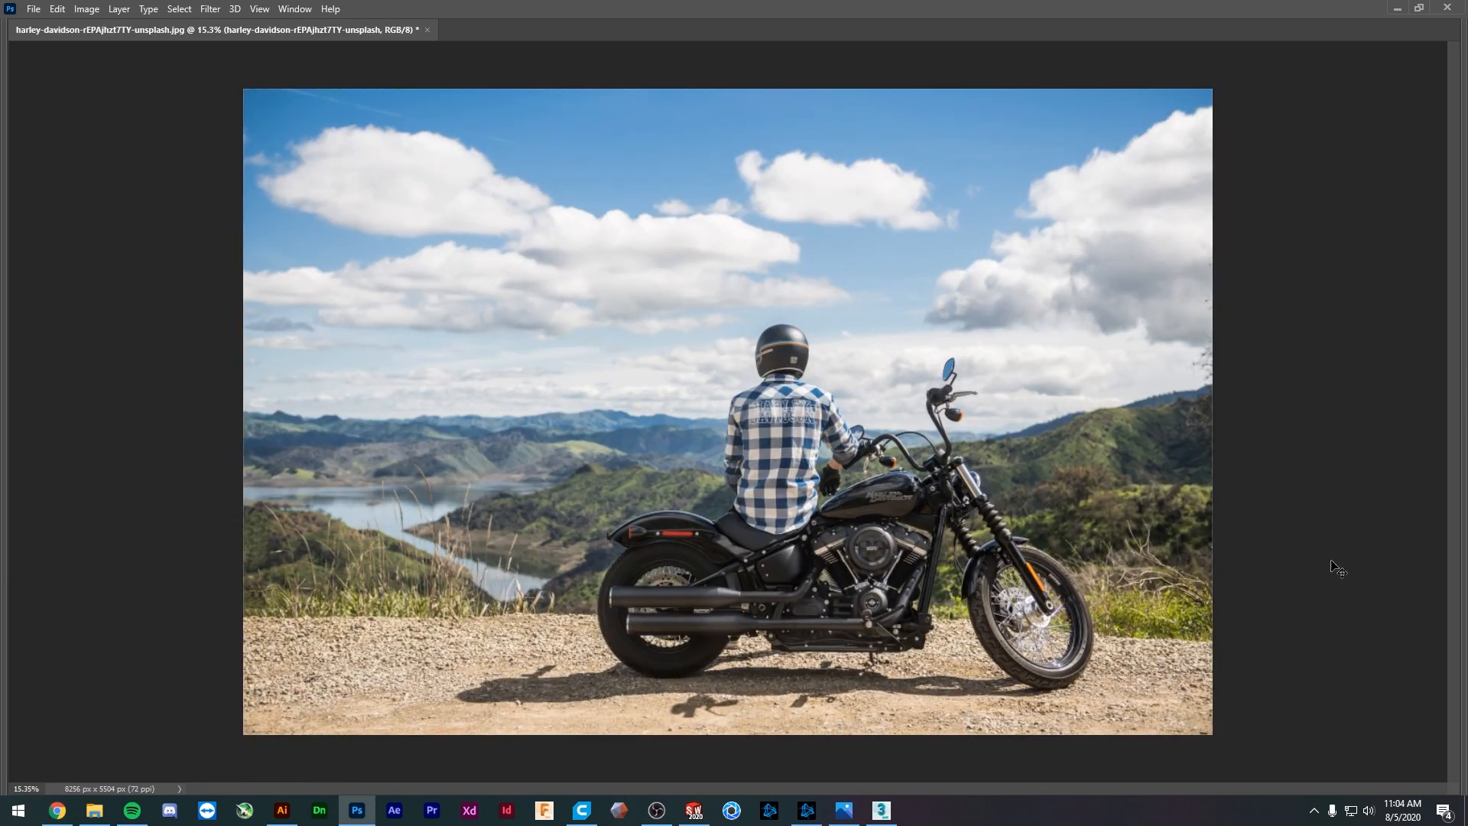
{"action": "key", "text": "Tab"}
{"action": "left_click", "coordinate": [1261, 612]}
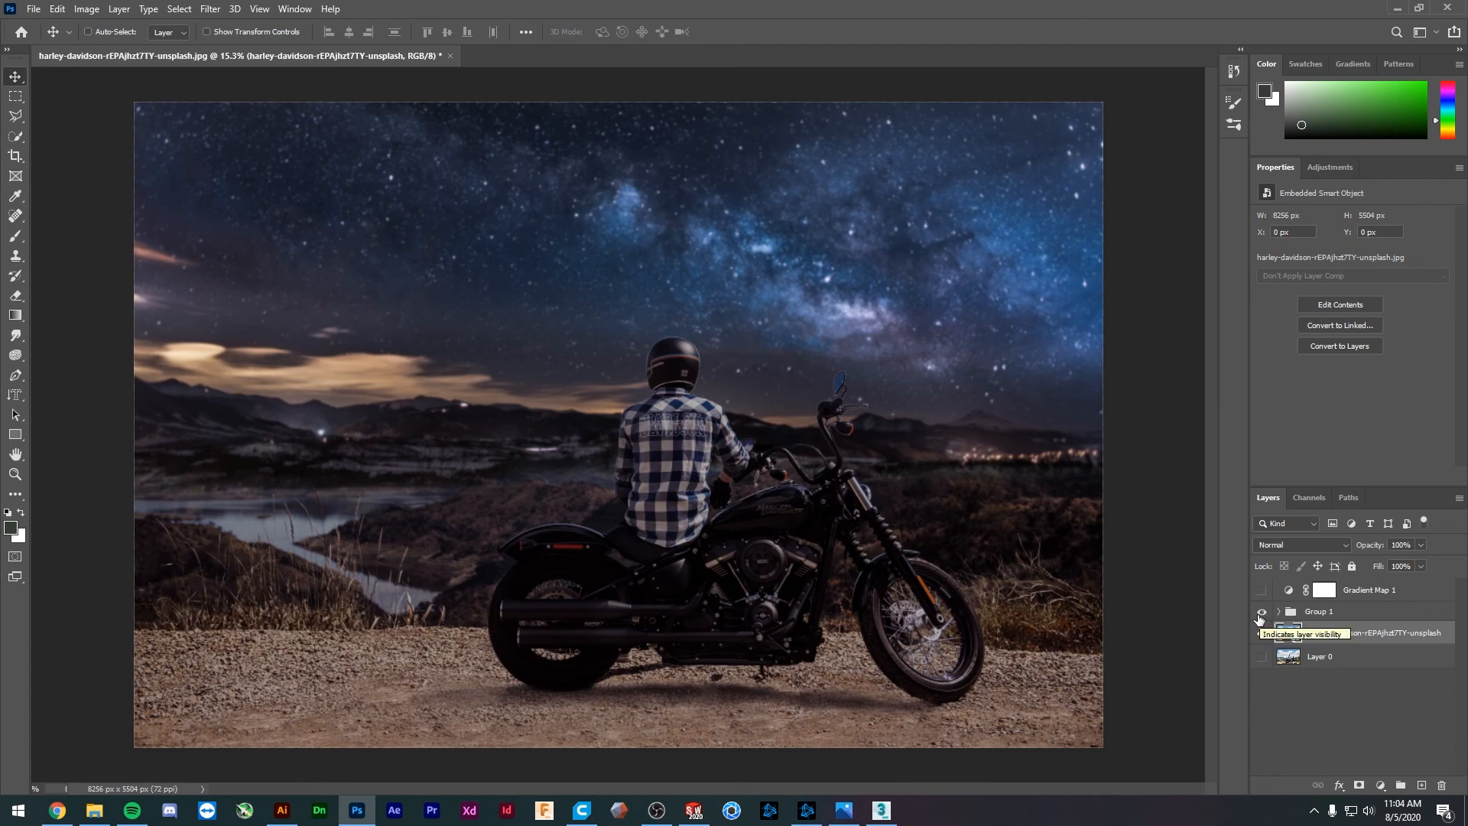
{"action": "left_click", "coordinate": [1260, 617]}
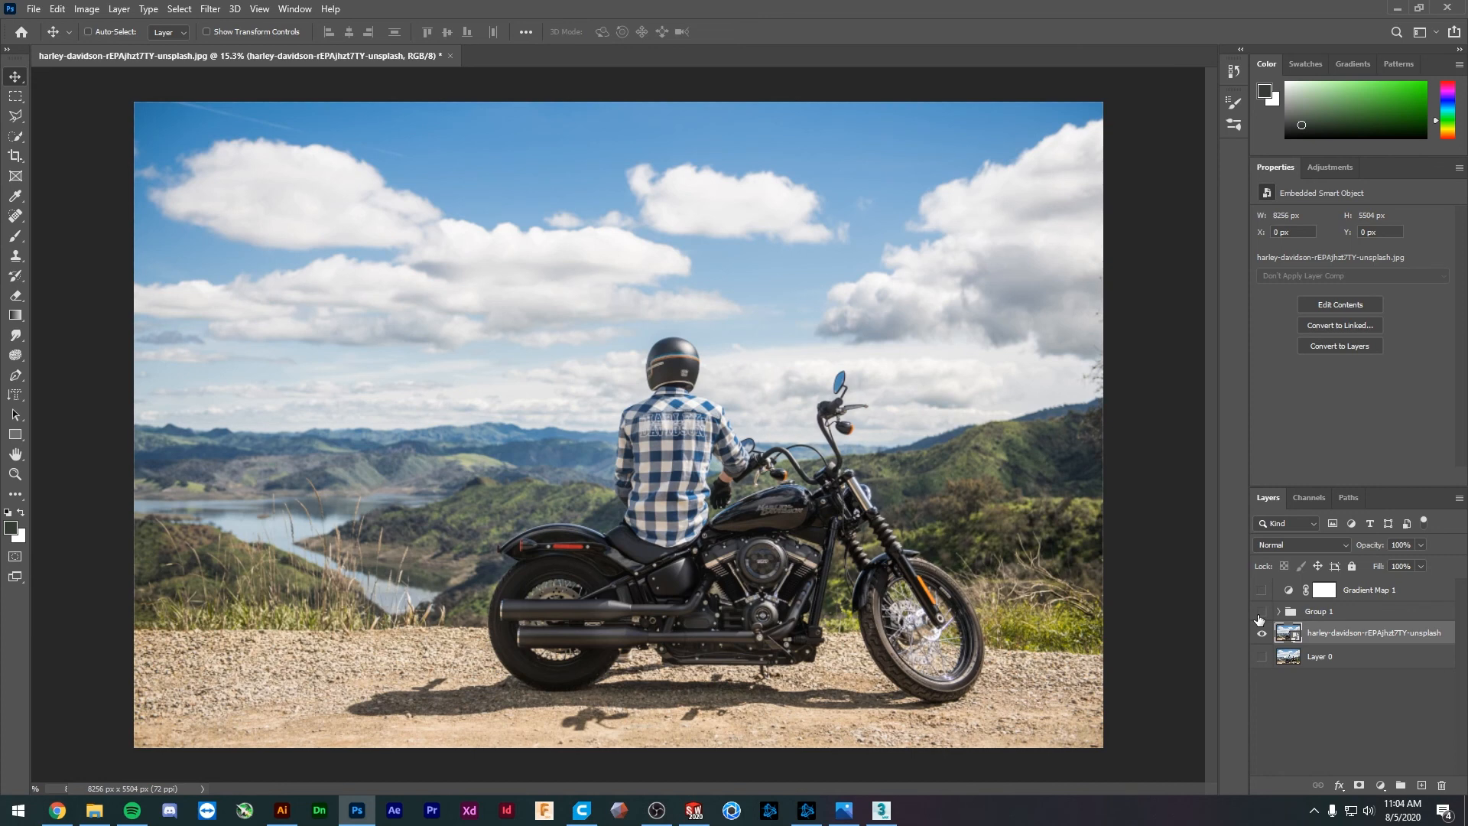
{"action": "left_click", "coordinate": [1260, 615]}
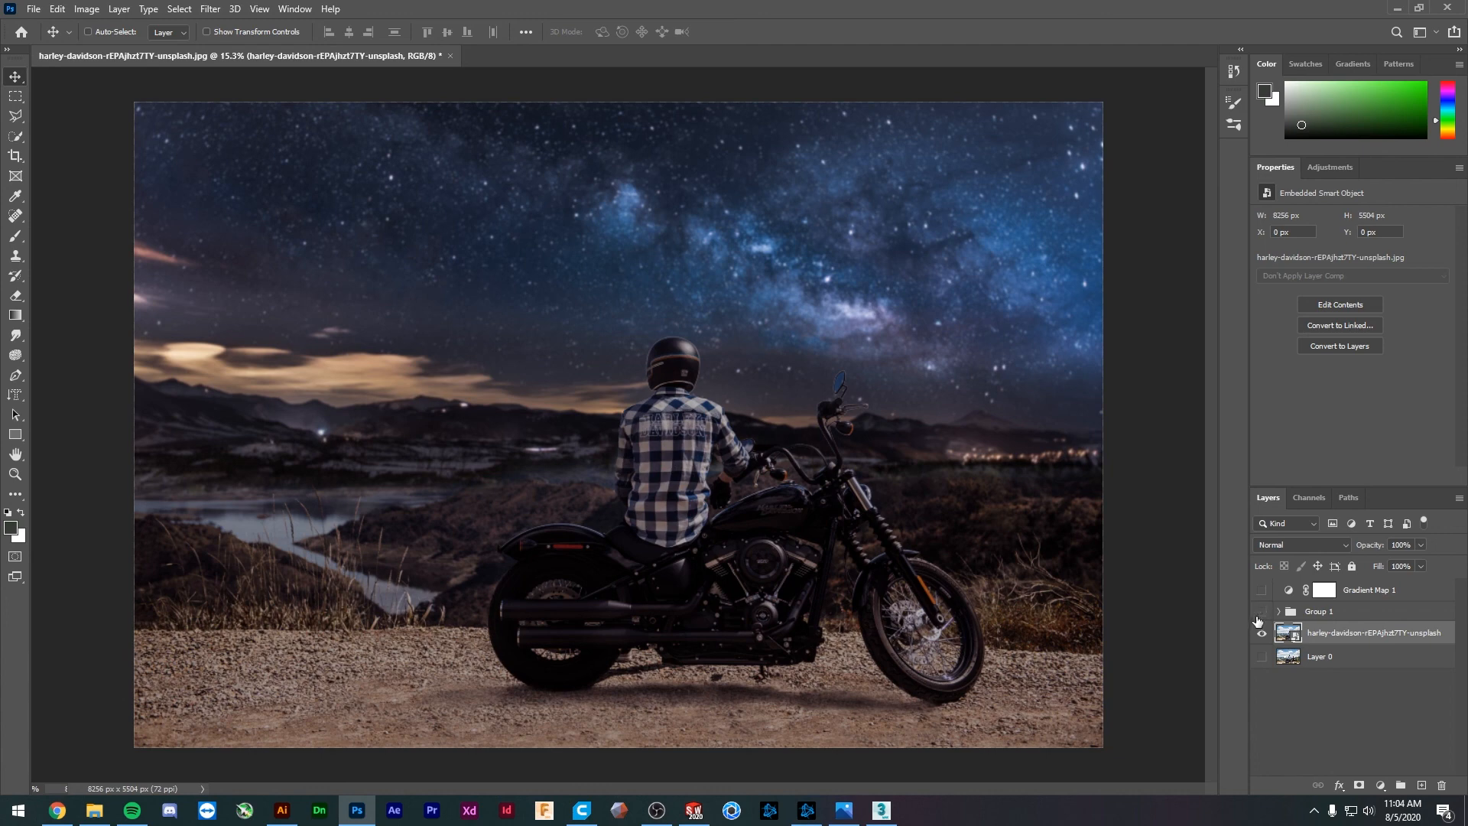
{"action": "left_click", "coordinate": [1258, 617]}
{"action": "left_click", "coordinate": [1258, 616]}
- Show the Gradient Map 1 layer and toggle it to compare the image with and without the color grade, leaving it visible
{"action": "left_click", "coordinate": [1261, 590]}
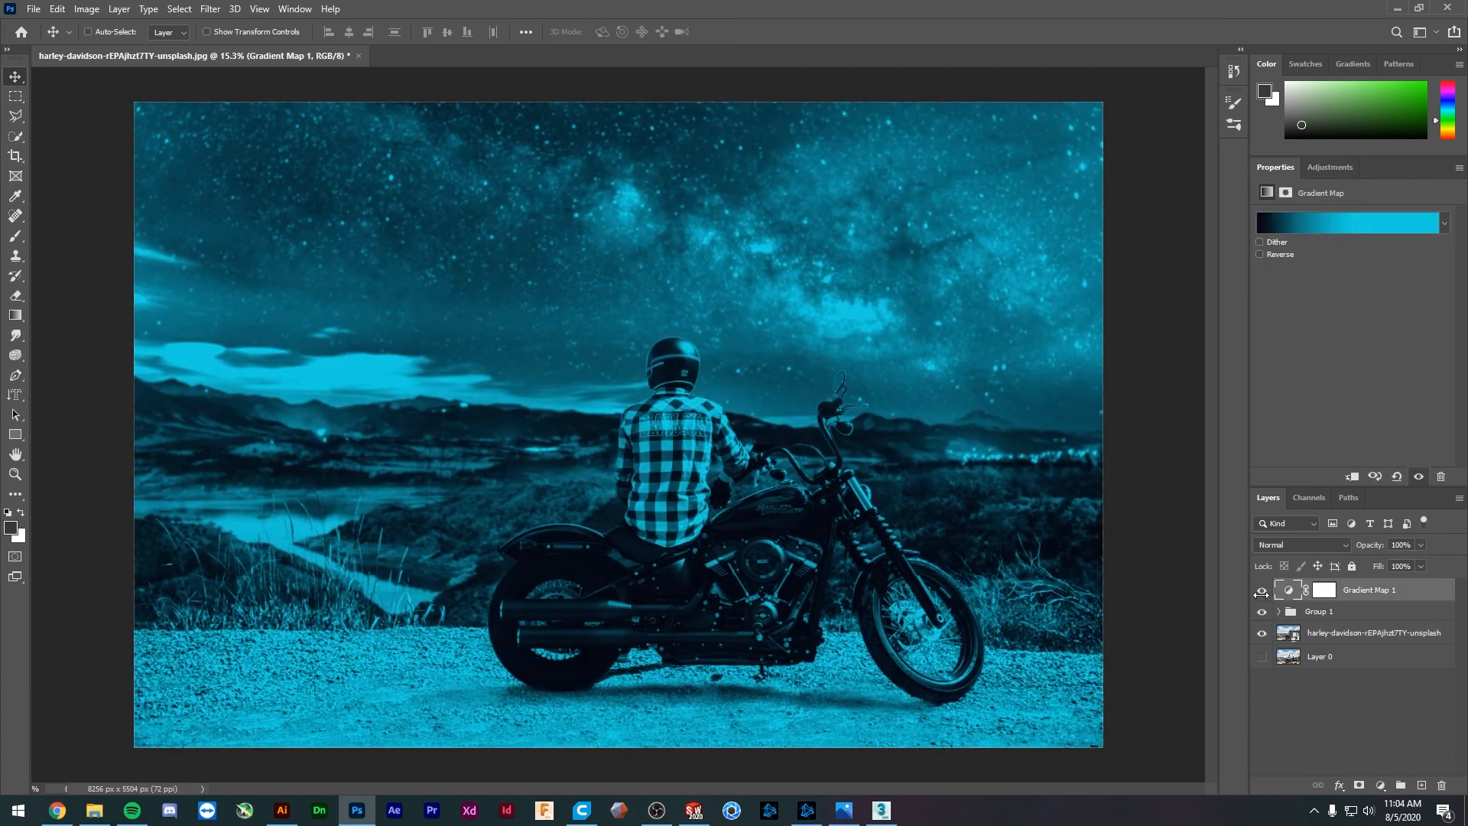
{"action": "left_click", "coordinate": [1257, 592]}
{"action": "left_click", "coordinate": [1259, 591]}
{"action": "left_click", "coordinate": [1260, 591]}
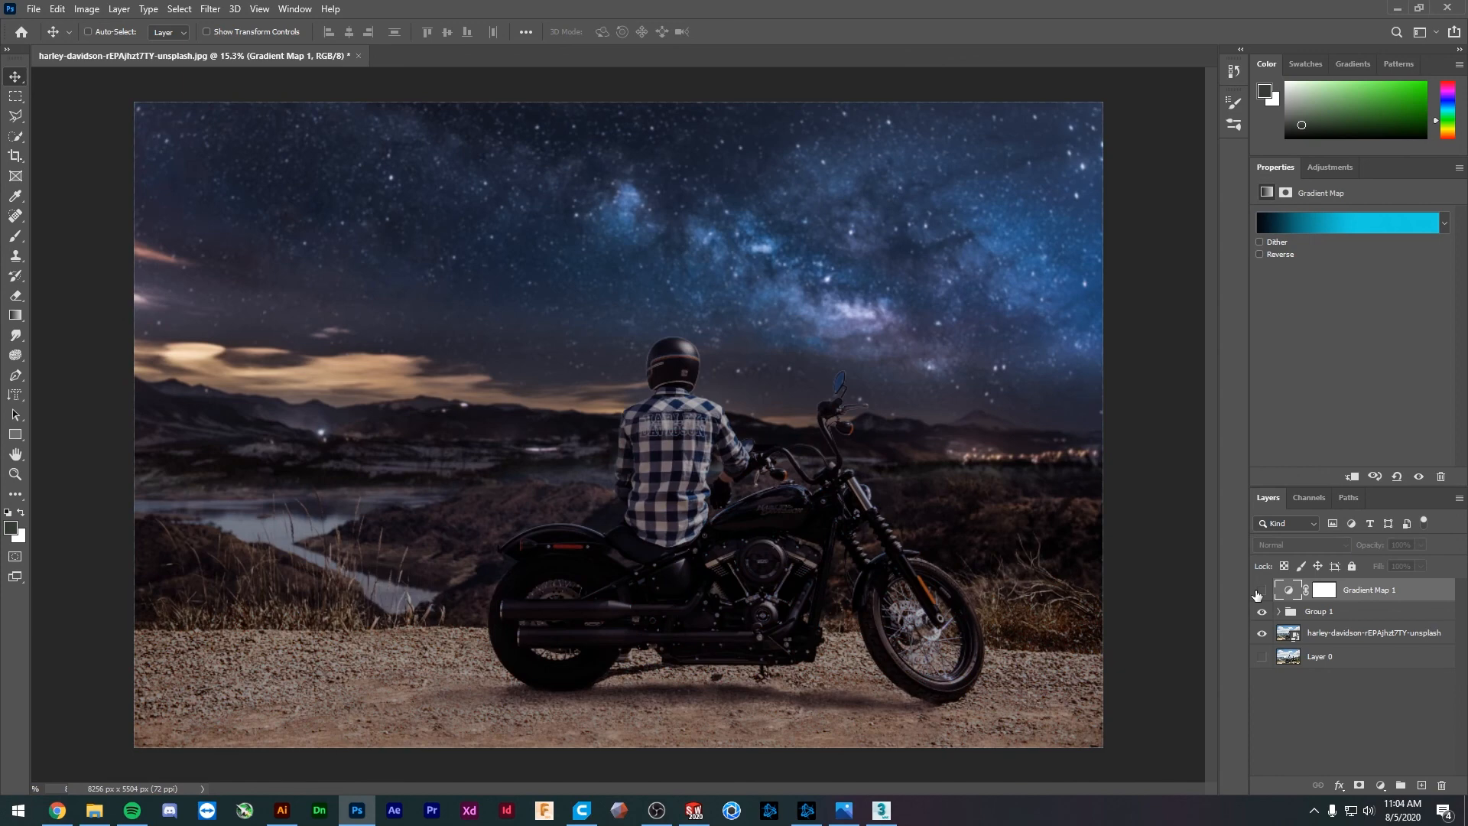
{"action": "left_click", "coordinate": [1259, 590]}
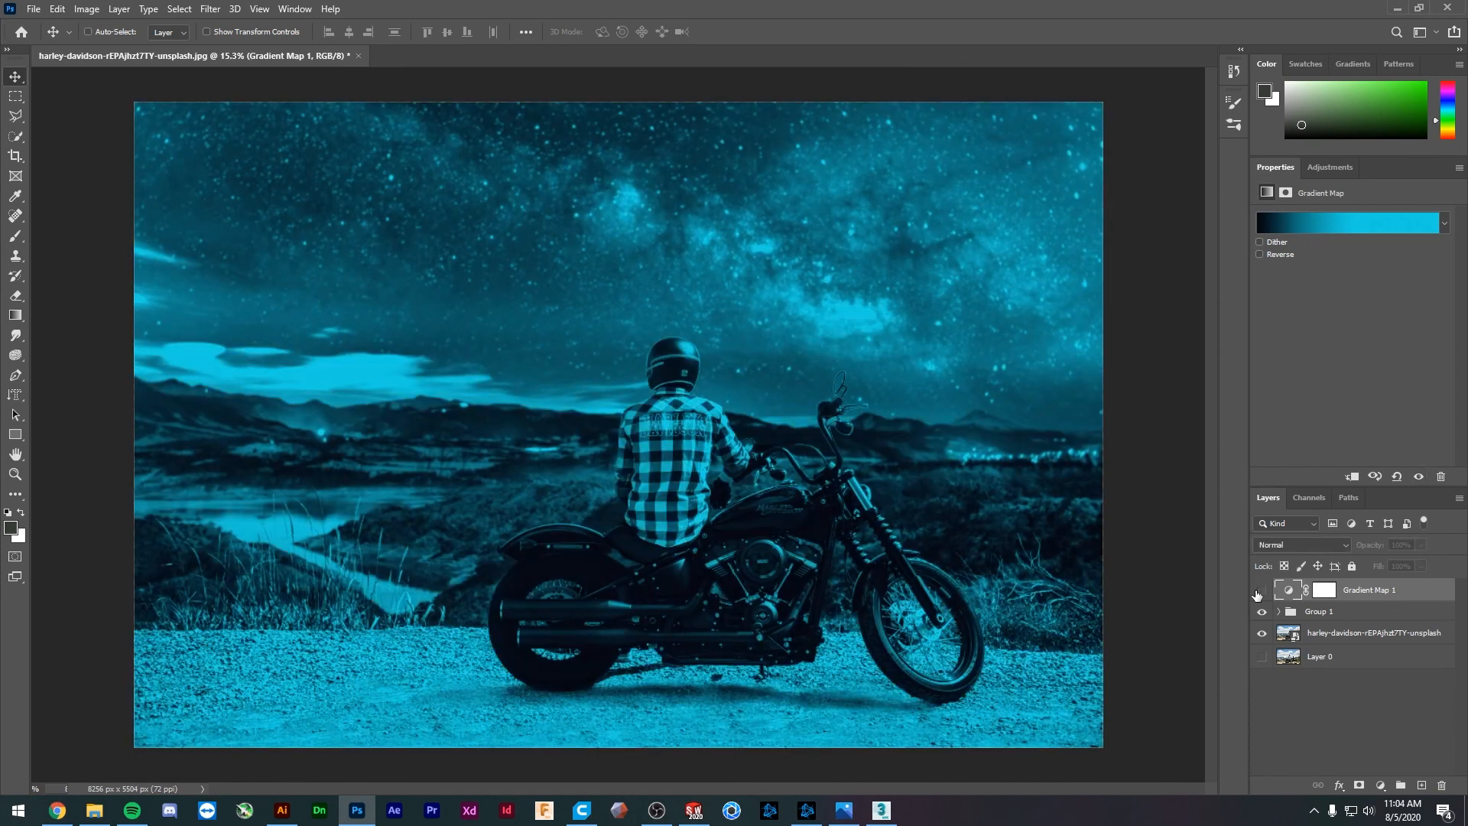
{"action": "left_click", "coordinate": [1260, 591]}
{"action": "left_click", "coordinate": [1259, 591]}
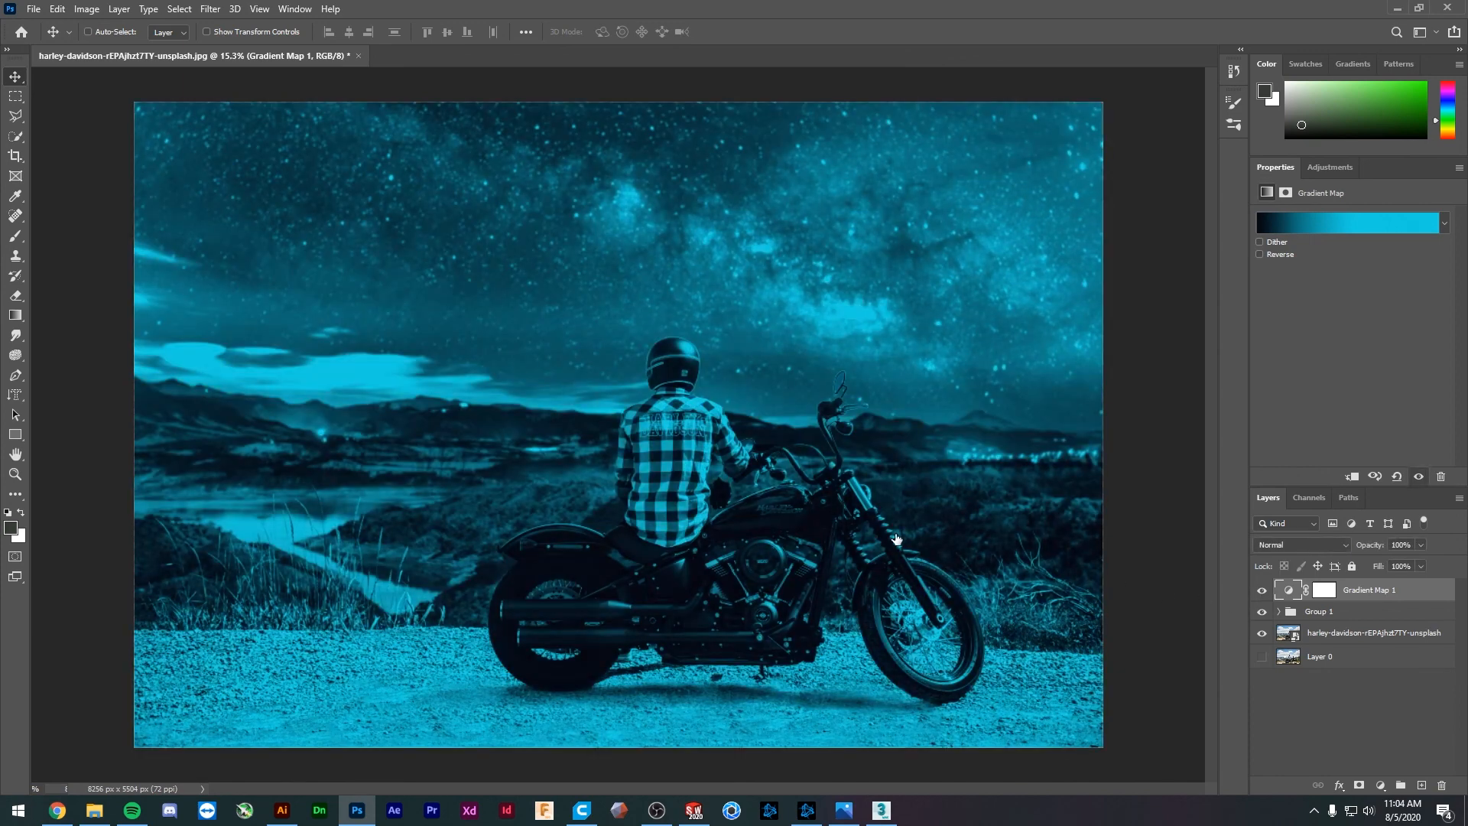